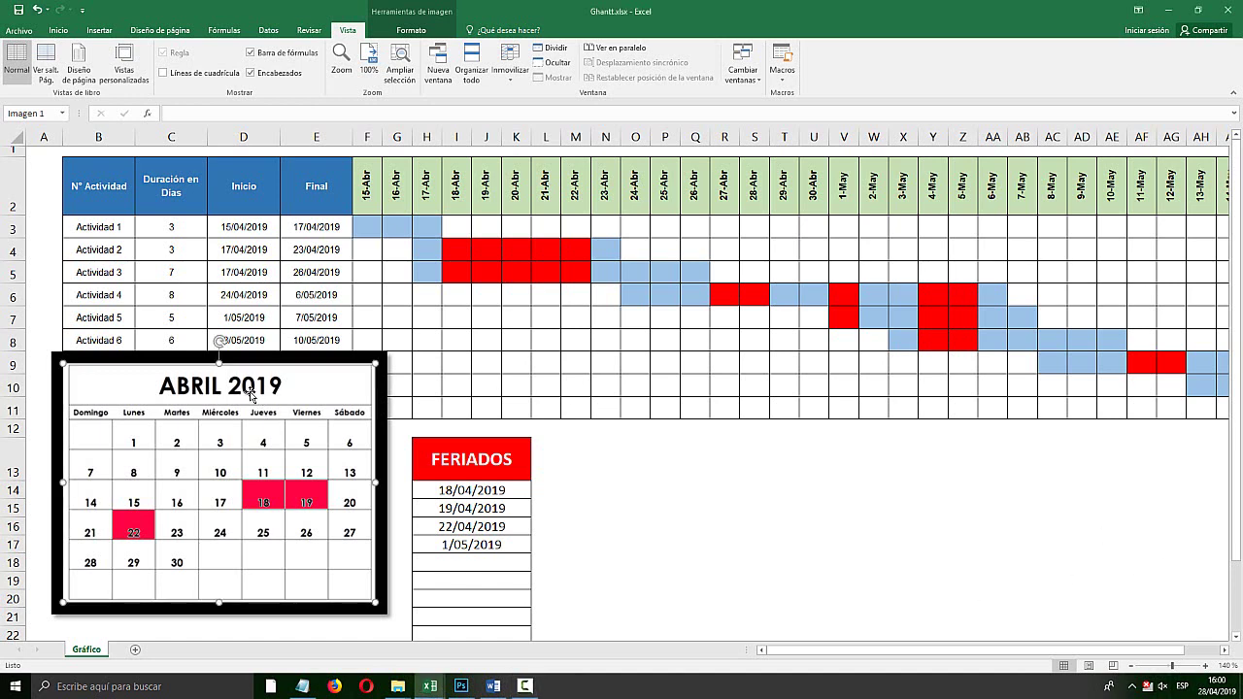
Move the calendar picture down off the last activities and select the whole Gantt table
{"action": "left_click_drag", "start_coordinate": [254, 400], "coordinate": [268, 500]}
{"action": "left_click_drag", "start_coordinate": [97, 189], "coordinate": [1177, 409]}
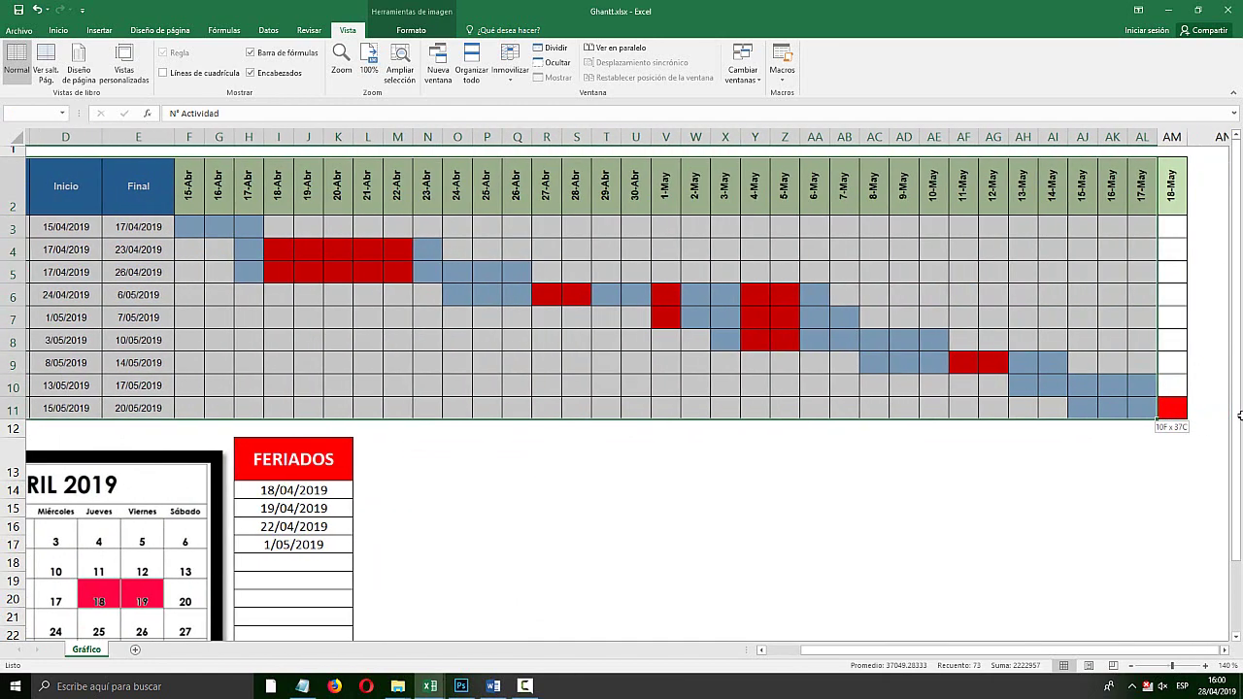
{"action": "left_click_drag", "start_coordinate": [1177, 409], "coordinate": [1134, 430]}
{"action": "left_click_drag", "start_coordinate": [971, 651], "coordinate": [881, 651]}
Select the 15-Abr cell in Actividad 1's row of the Gantt grid
{"action": "left_click", "coordinate": [367, 256]}
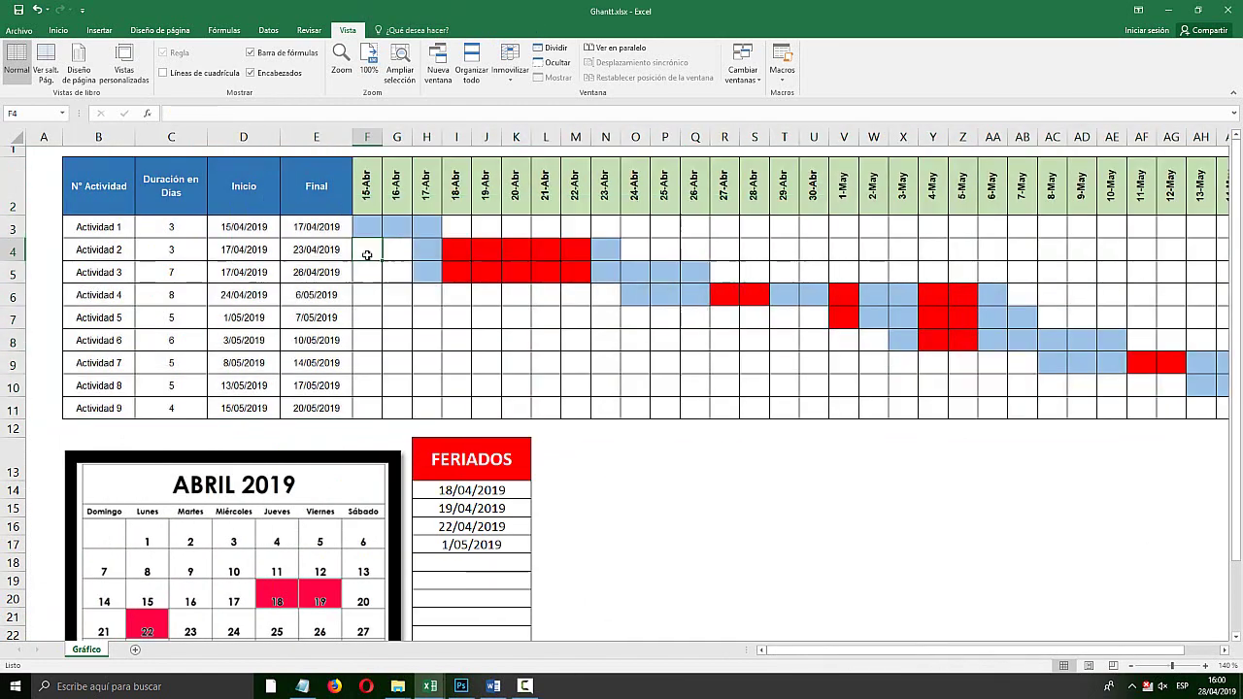
{"action": "left_click", "coordinate": [376, 226]}
{"action": "left_click", "coordinate": [389, 228]}
{"action": "left_click", "coordinate": [429, 227]}
{"action": "left_click", "coordinate": [398, 227]}
{"action": "left_click", "coordinate": [371, 227]}
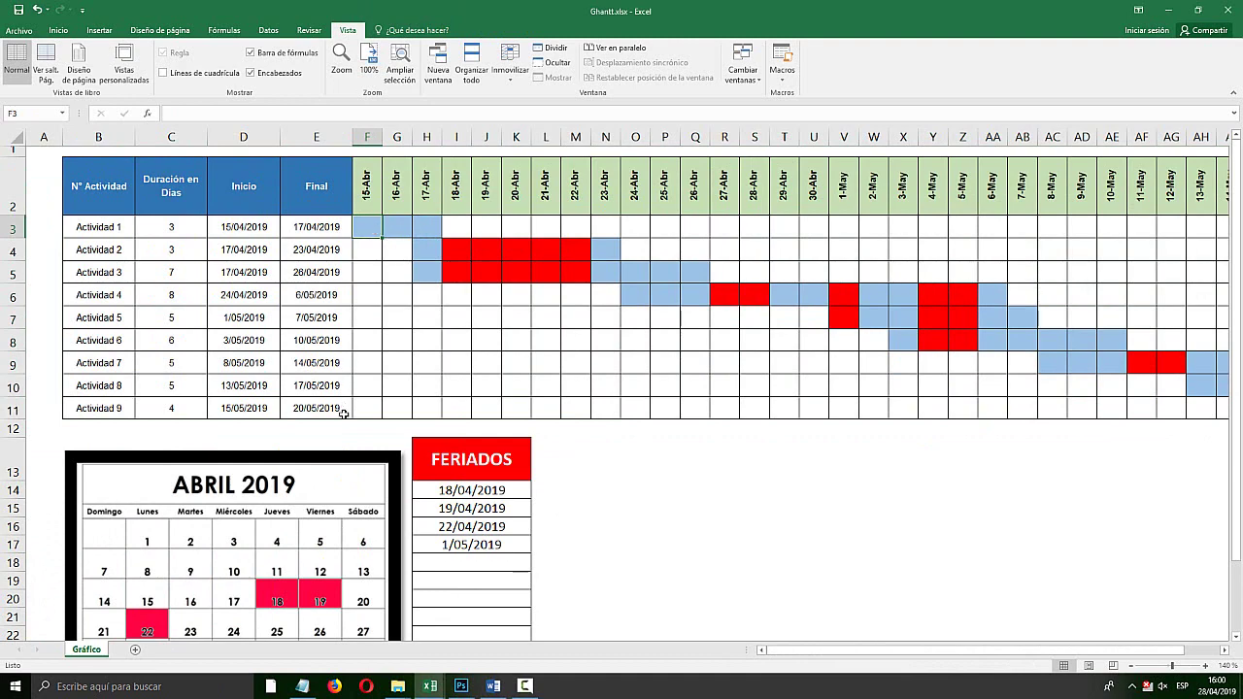
Enlarge the calendar picture and move it to the right of the table
{"action": "mouse_move", "coordinate": [321, 473]}
{"action": "left_mouse_down"}
{"action": "mouse_move", "coordinate": [310, 373]}
{"action": "mouse_move", "coordinate": [306, 390]}
{"action": "left_mouse_up"}
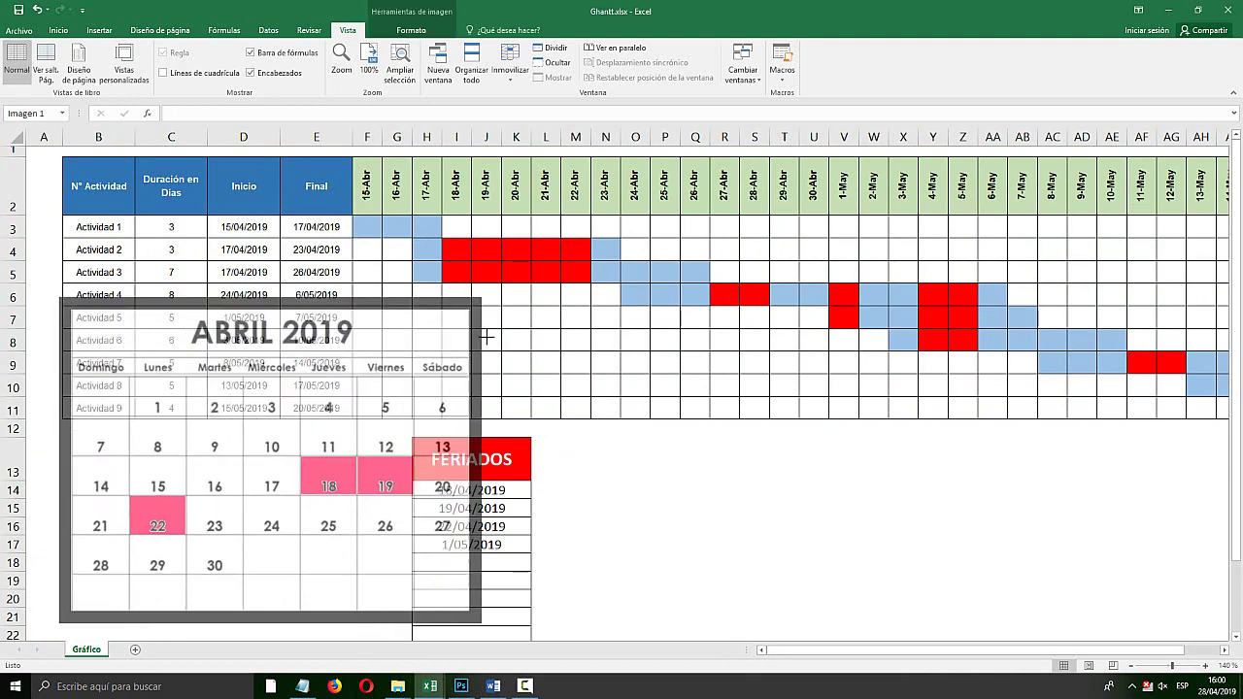
{"action": "left_click_drag", "start_coordinate": [390, 376], "coordinate": [528, 258]}
{"action": "mouse_move", "coordinate": [239, 386]}
{"action": "left_mouse_down"}
{"action": "mouse_move", "coordinate": [738, 358]}
{"action": "mouse_move", "coordinate": [829, 365]}
{"action": "left_mouse_up"}
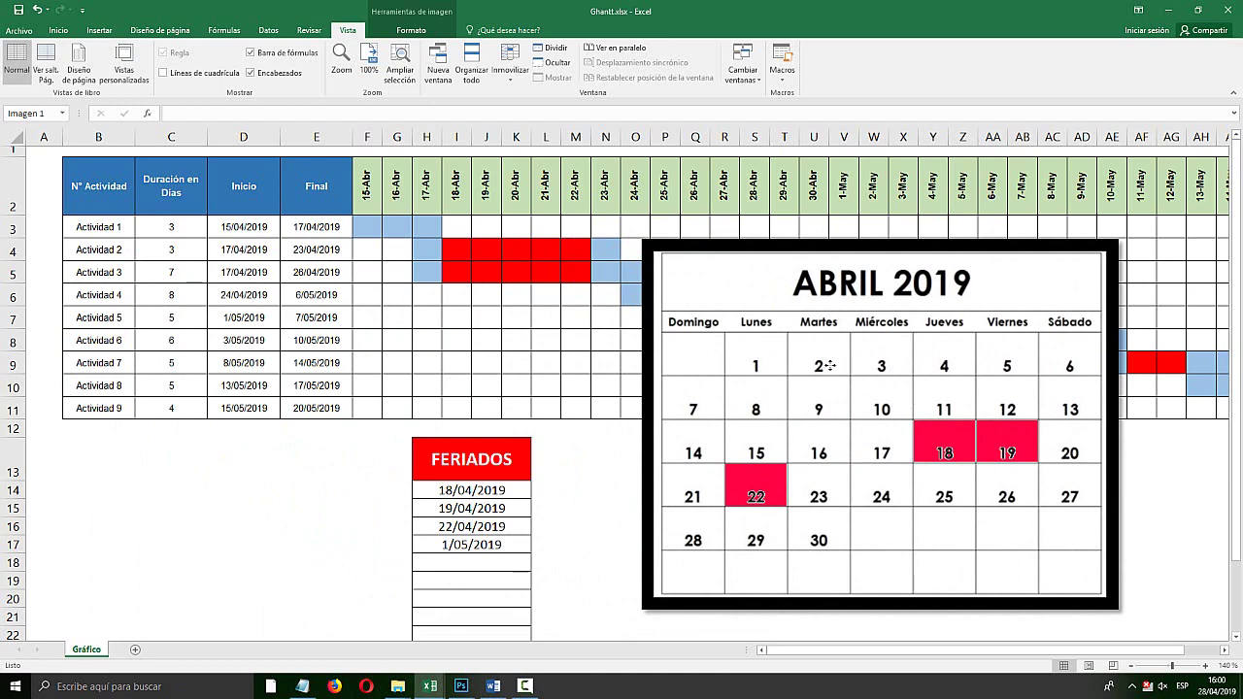
{"action": "left_click", "coordinate": [828, 365]}
{"action": "left_click_drag", "start_coordinate": [722, 298], "coordinate": [730, 259]}
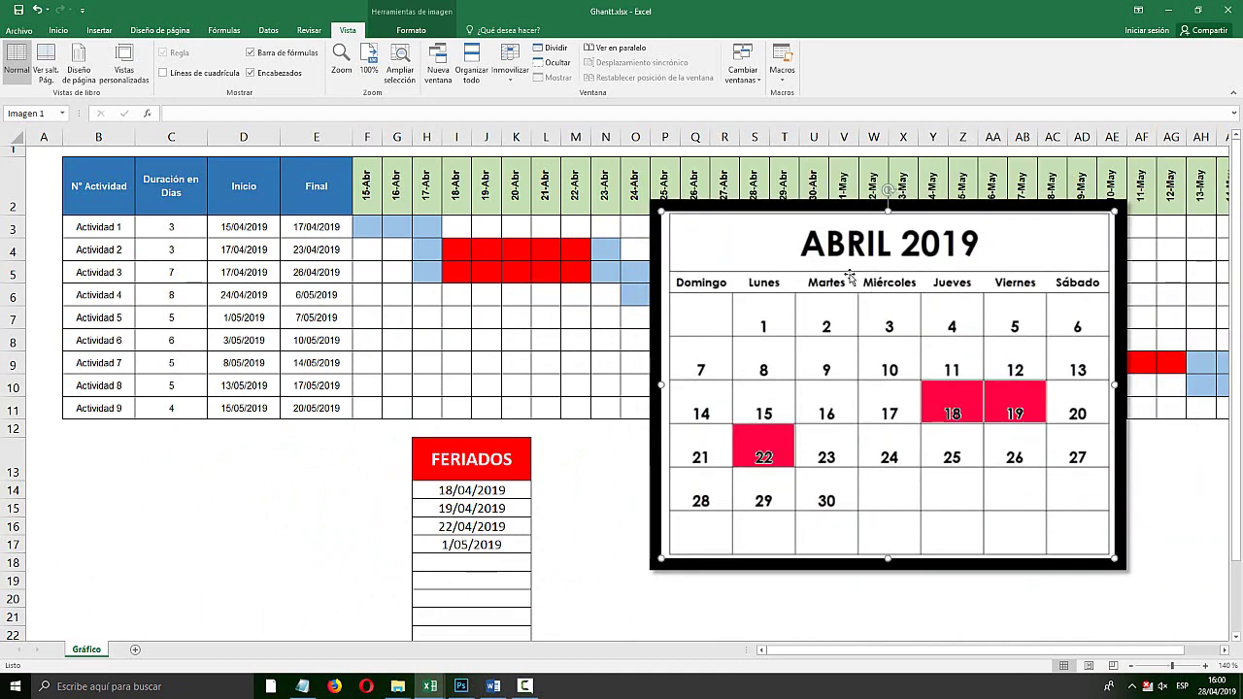
{"action": "mouse_move", "coordinate": [857, 254]}
{"action": "left_mouse_down"}
{"action": "mouse_move", "coordinate": [851, 361]}
{"action": "mouse_move", "coordinate": [841, 346]}
{"action": "left_mouse_up"}
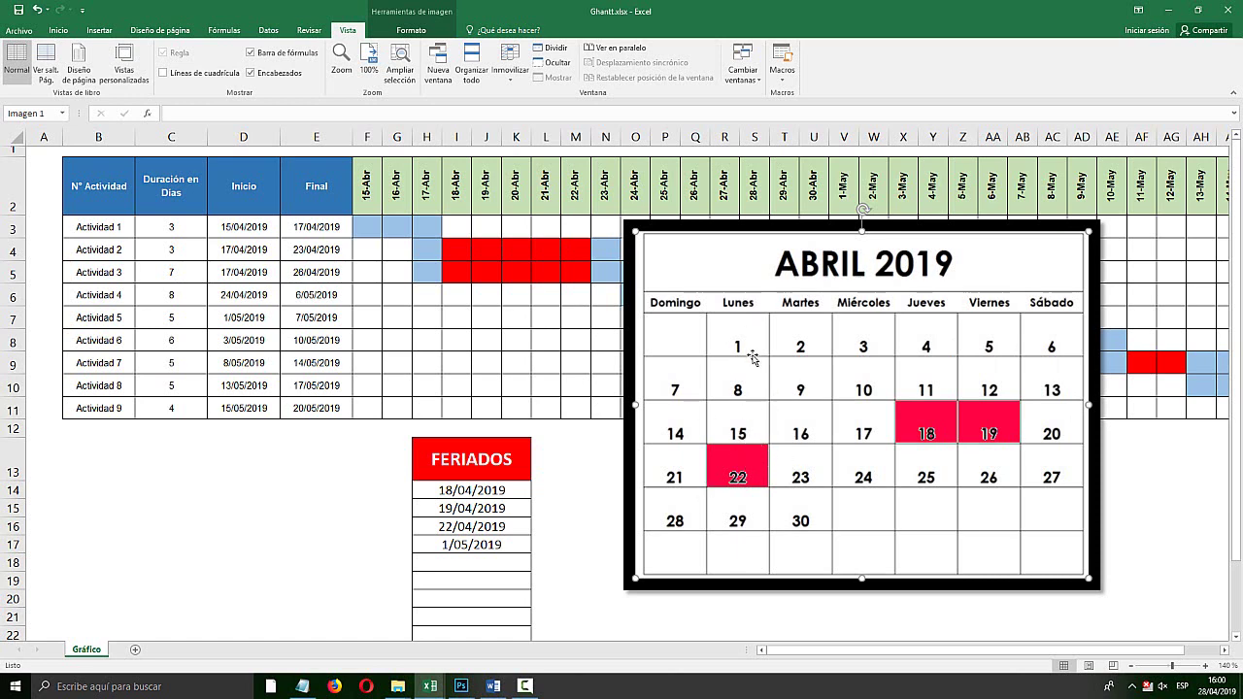
Shrink the calendar picture, place it beside the holidays list, and deselect it
{"action": "left_click_drag", "start_coordinate": [768, 314], "coordinate": [736, 395]}
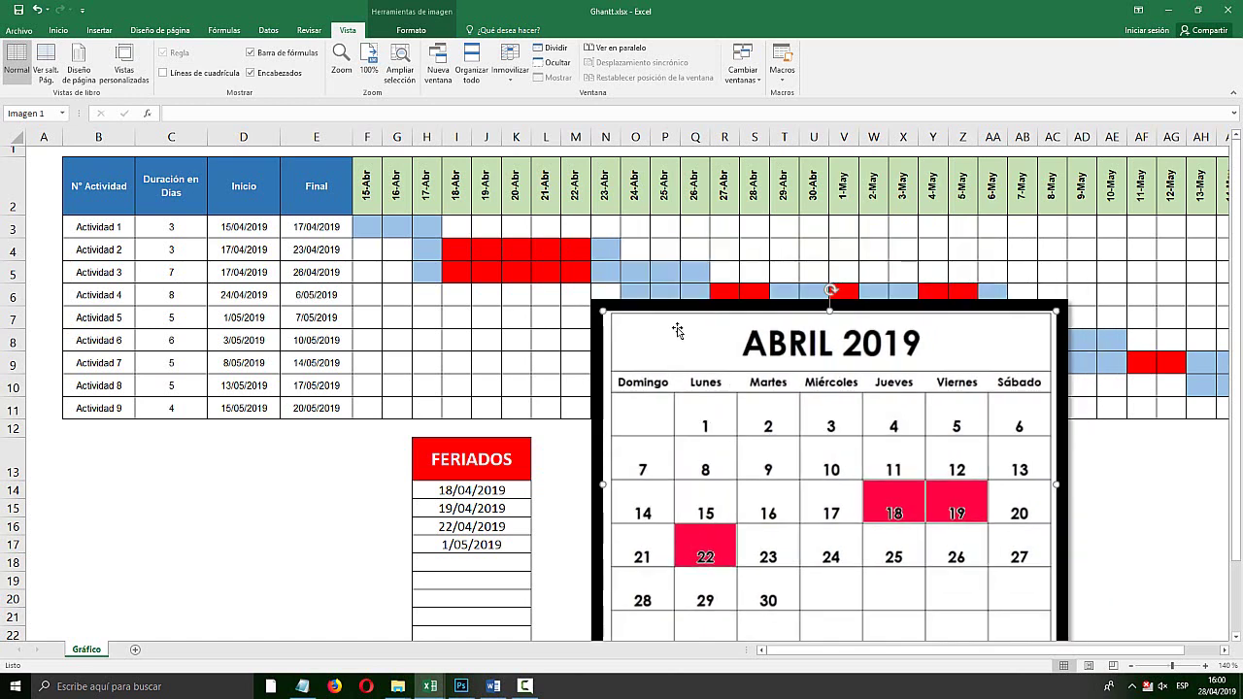
{"action": "left_click_drag", "start_coordinate": [602, 309], "coordinate": [651, 340]}
{"action": "left_click_drag", "start_coordinate": [840, 432], "coordinate": [808, 430]}
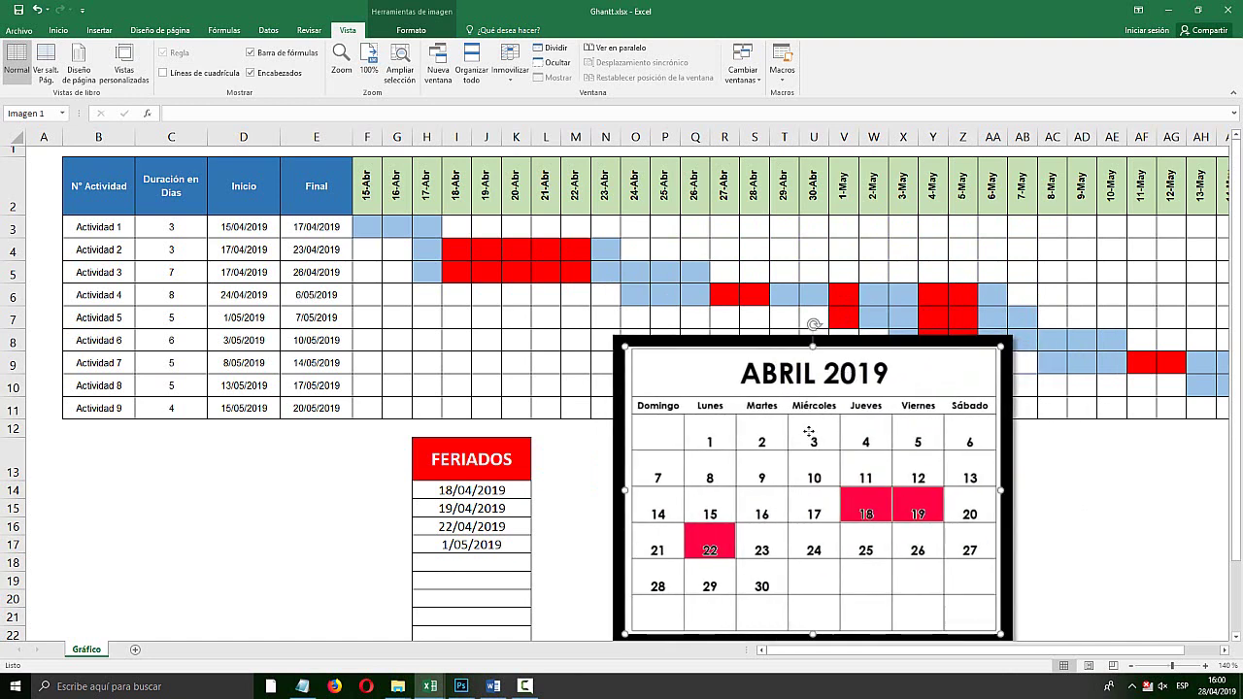
{"action": "left_click", "coordinate": [125, 229]}
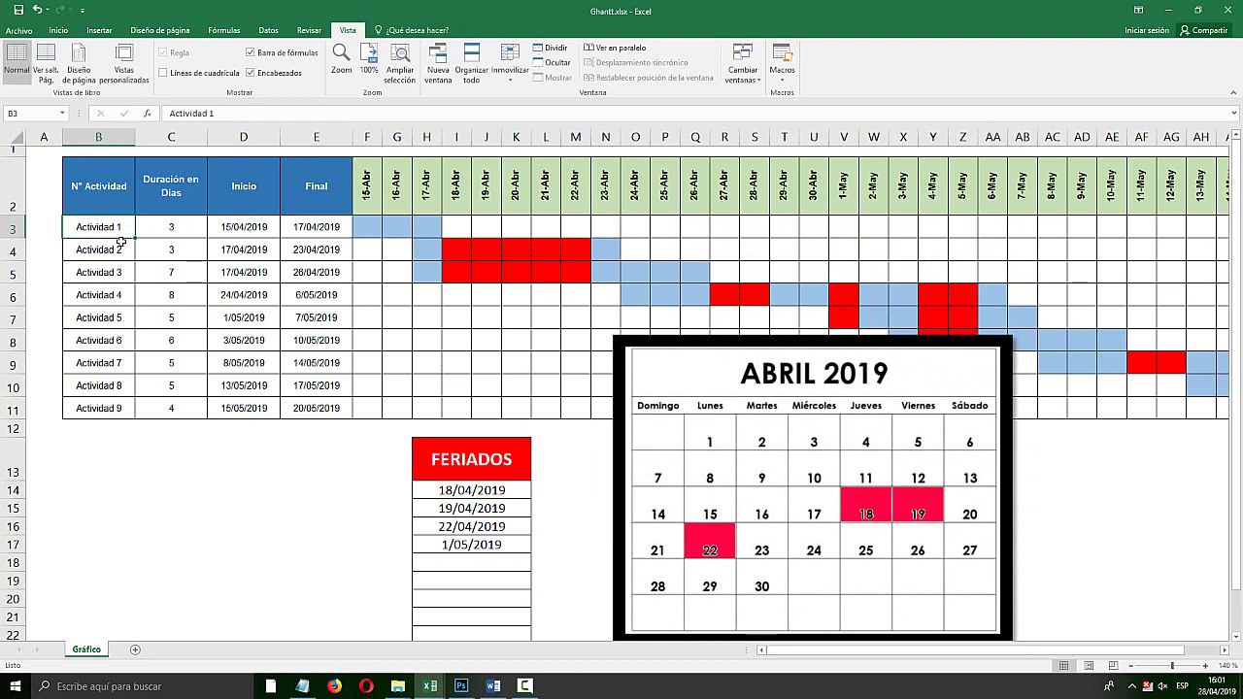
{"action": "key", "text": "super"}
{"action": "key", "text": "super"}
{"action": "left_click", "coordinate": [12, 228]}
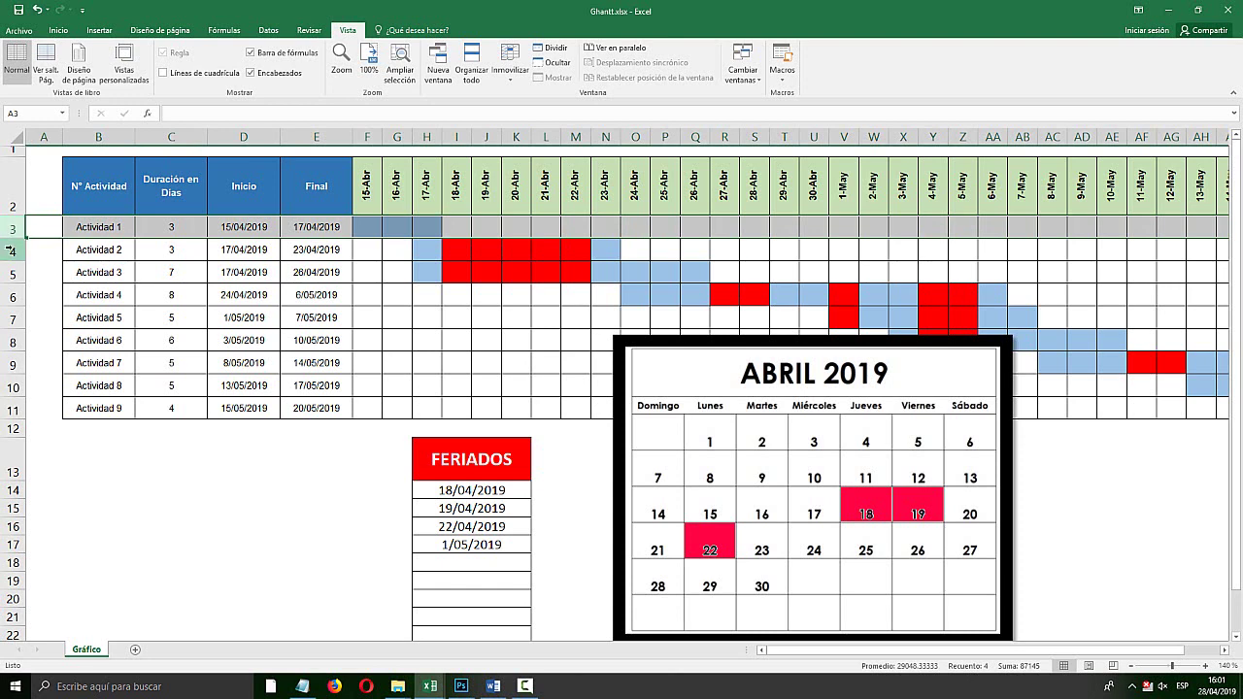
{"action": "left_click", "coordinate": [10, 251]}
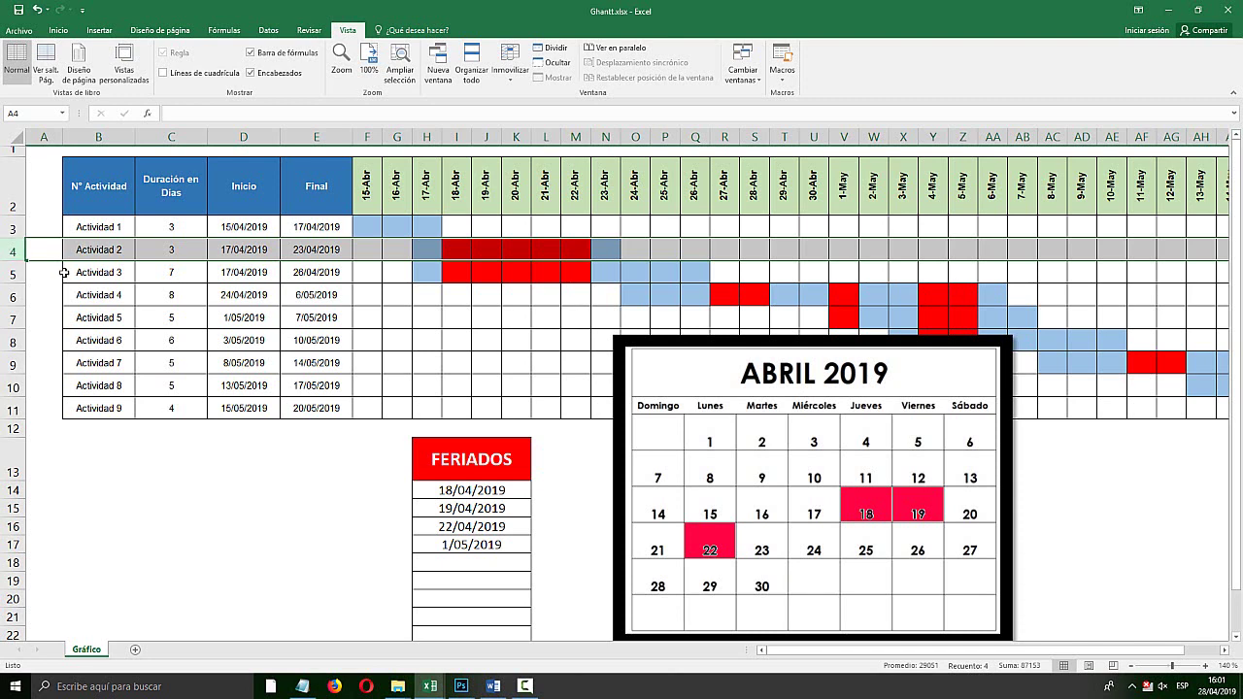
{"action": "left_click", "coordinate": [12, 272]}
{"action": "left_click", "coordinate": [11, 296]}
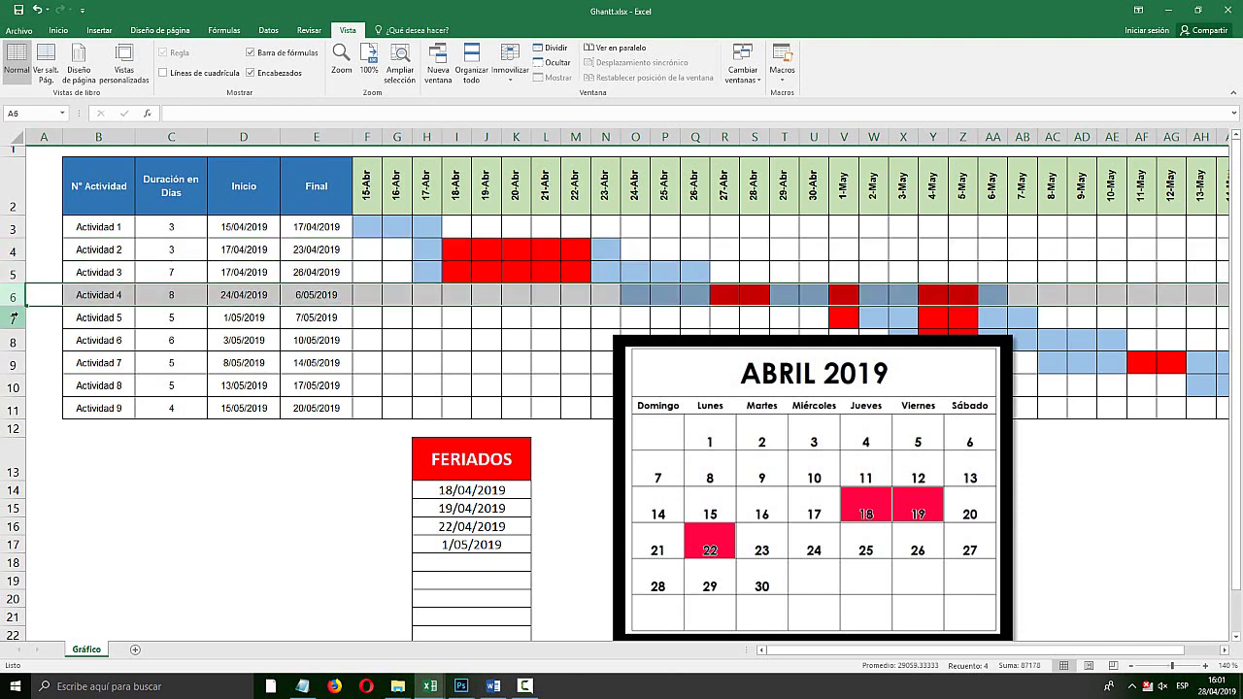
{"action": "left_click", "coordinate": [143, 295]}
{"action": "left_click", "coordinate": [90, 243]}
{"action": "left_click", "coordinate": [93, 224]}
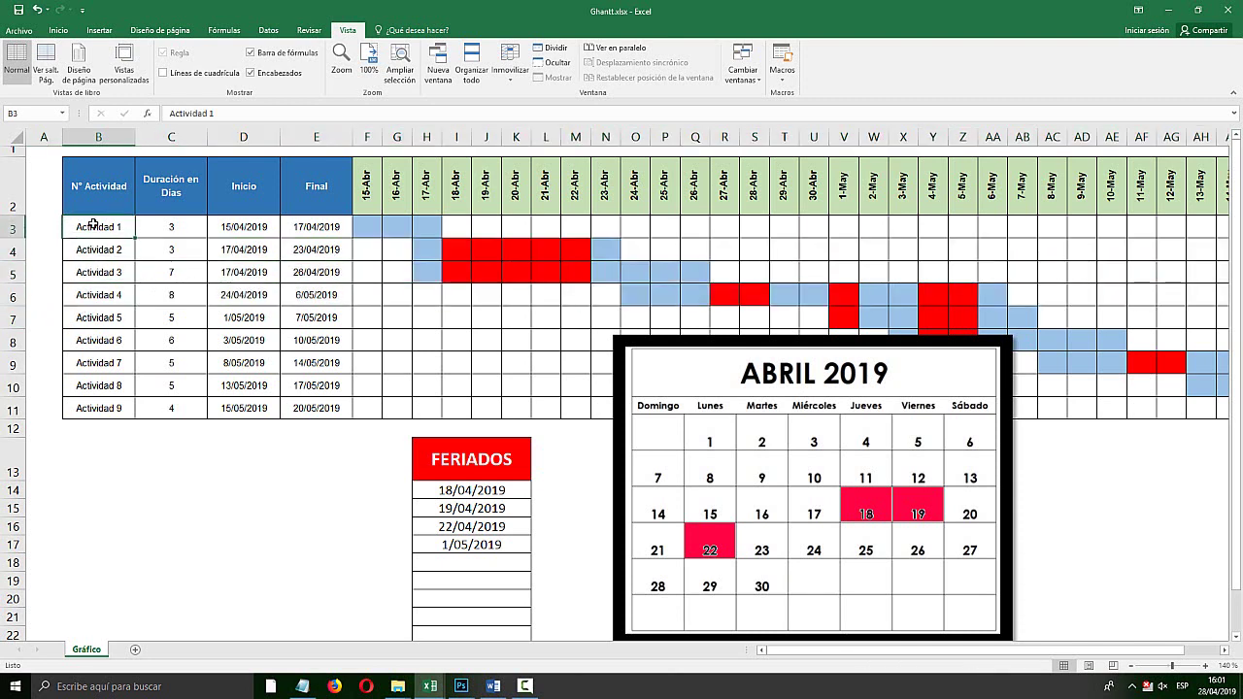
{"action": "key", "text": "super+plus"}
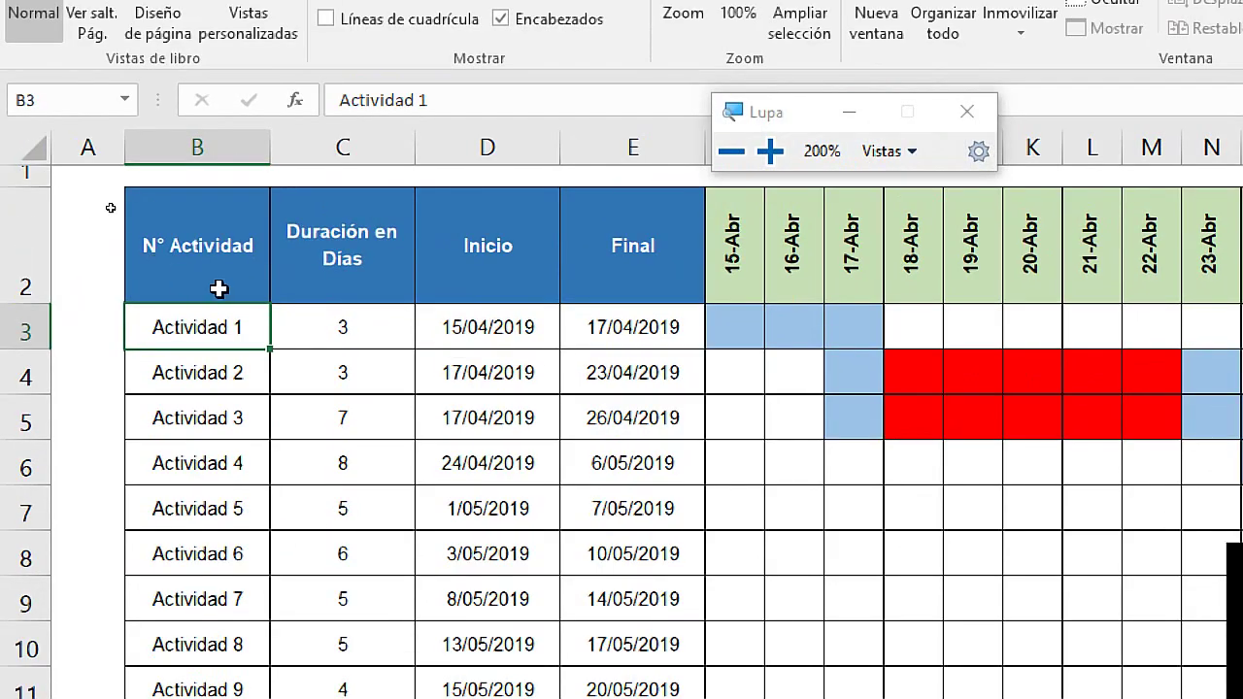
{"action": "left_click", "coordinate": [167, 130]}
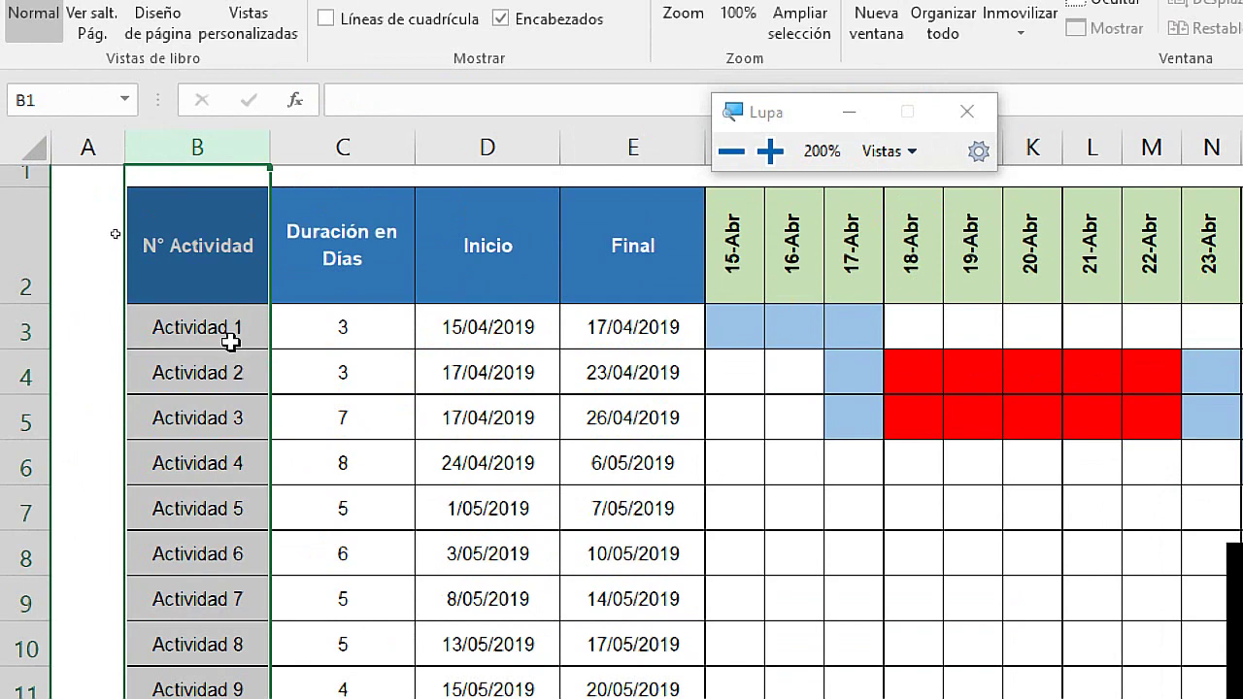
{"action": "left_click", "coordinate": [236, 327]}
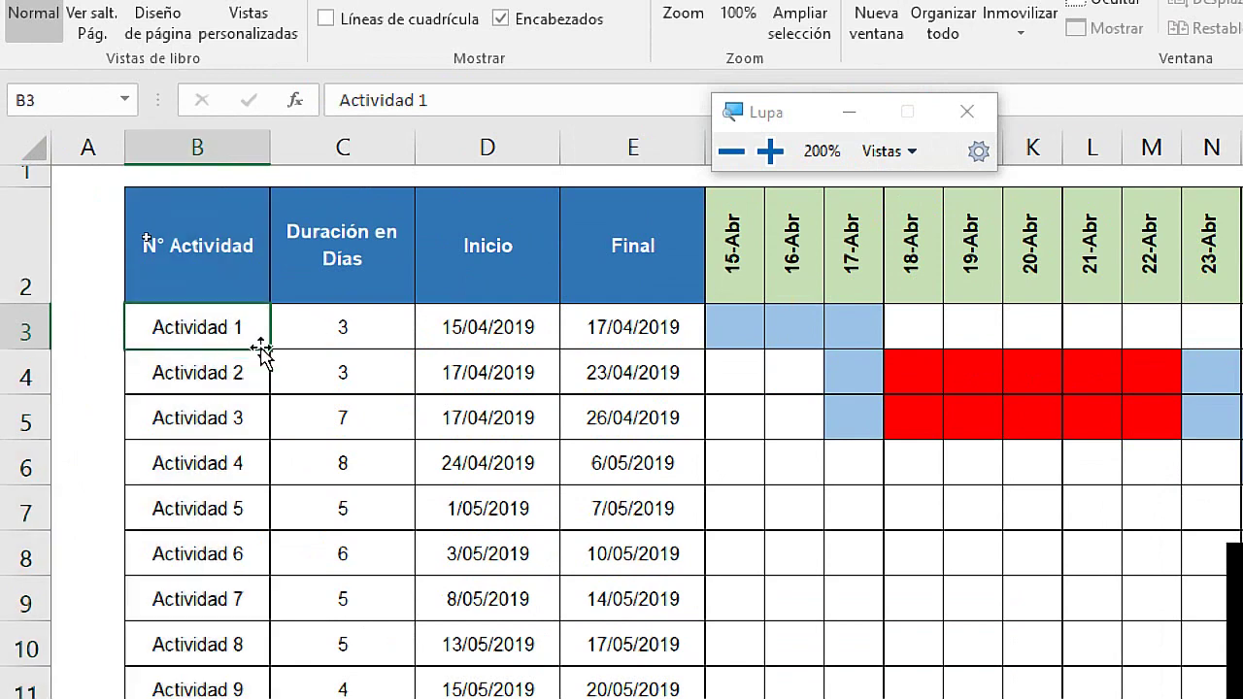
{"action": "left_click", "coordinate": [359, 325]}
{"action": "left_click_drag", "start_coordinate": [814, 118], "coordinate": [838, 558]}
{"action": "left_click", "coordinate": [474, 321]}
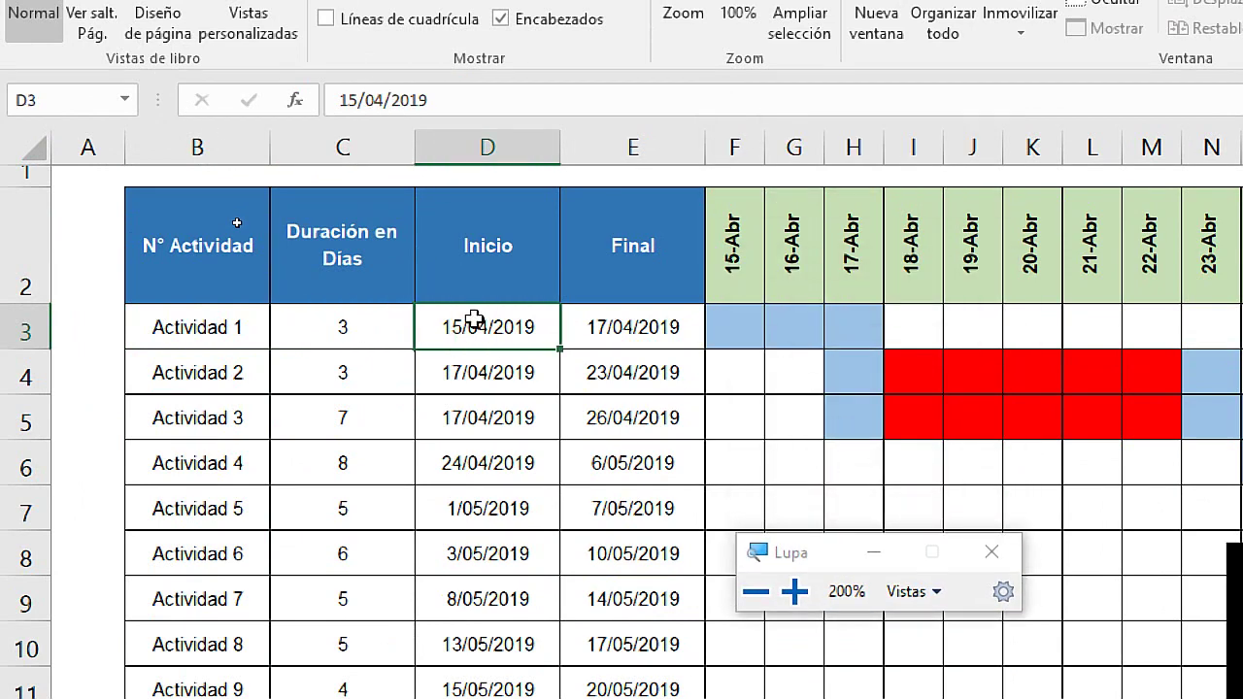
{"action": "left_click", "coordinate": [644, 324]}
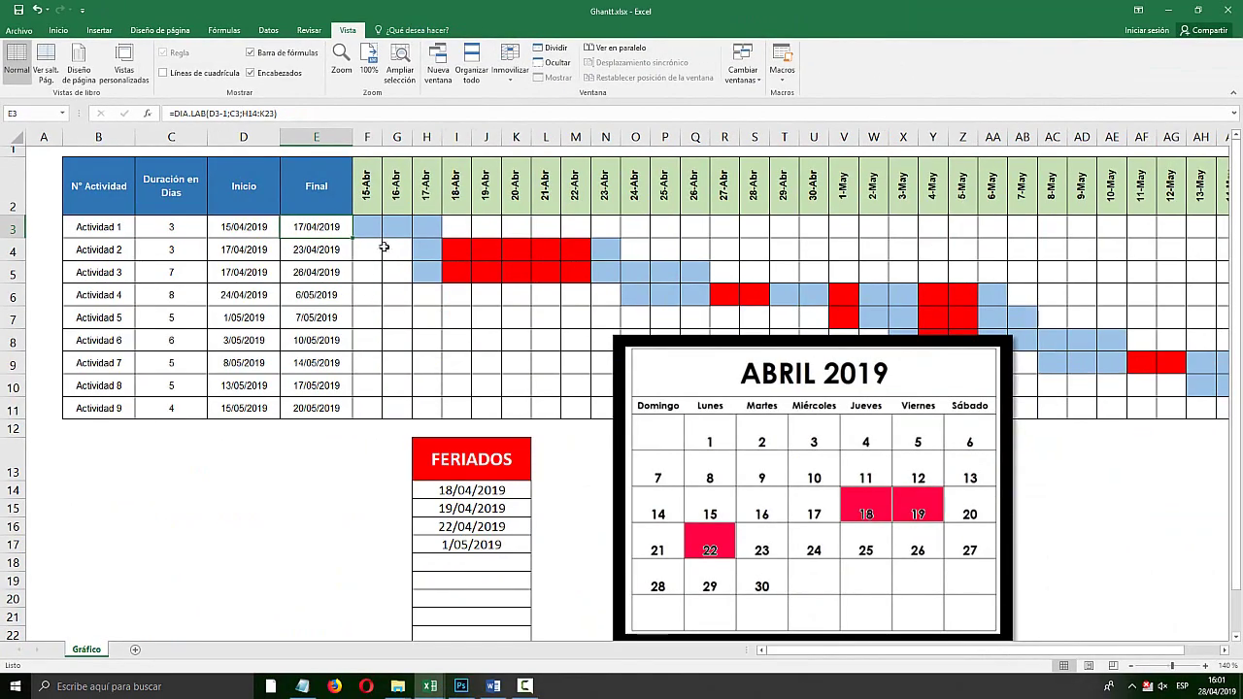
{"action": "left_click", "coordinate": [369, 228]}
{"action": "left_click_drag", "start_coordinate": [395, 225], "coordinate": [427, 227]}
{"action": "left_click", "coordinate": [384, 242]}
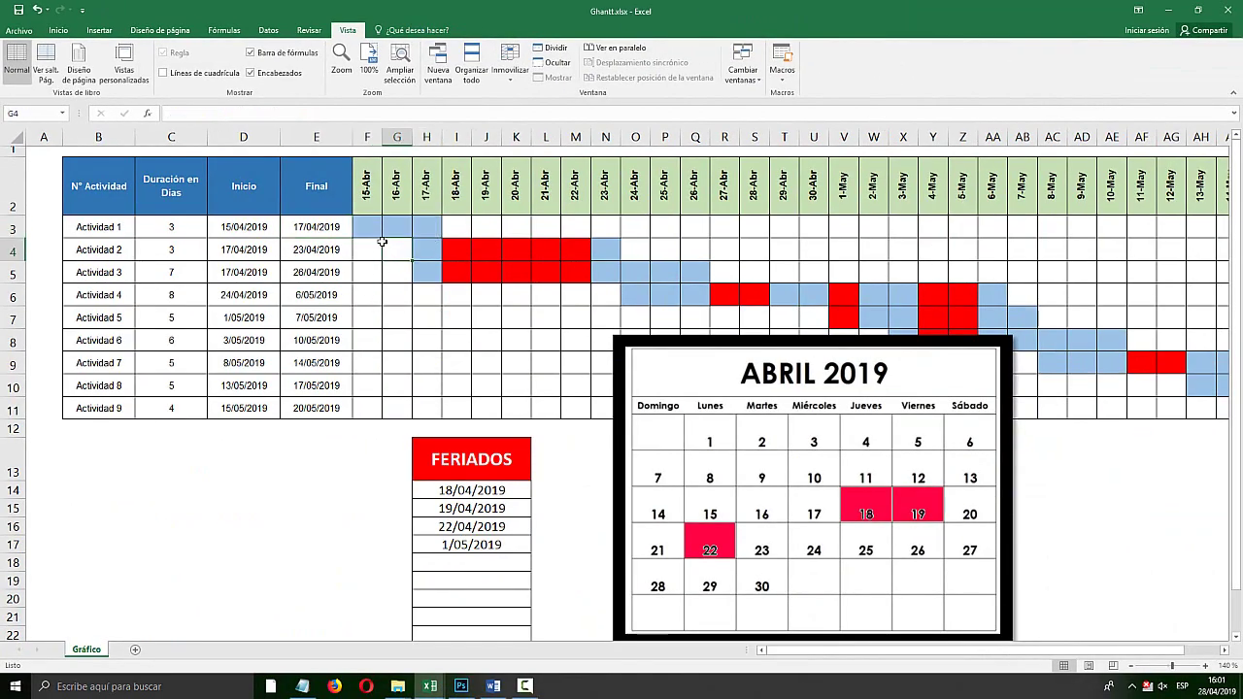
{"action": "left_click", "coordinate": [163, 229]}
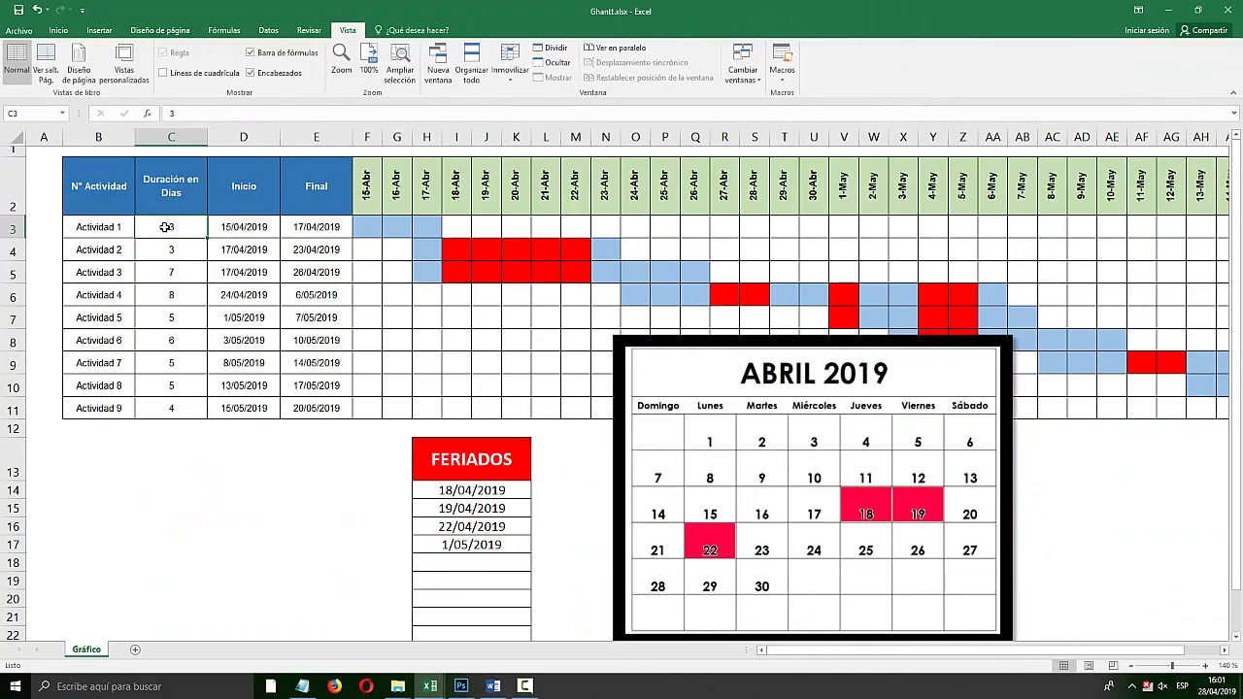
{"action": "key", "text": "super+plus"}
{"action": "left_click", "coordinate": [723, 228]}
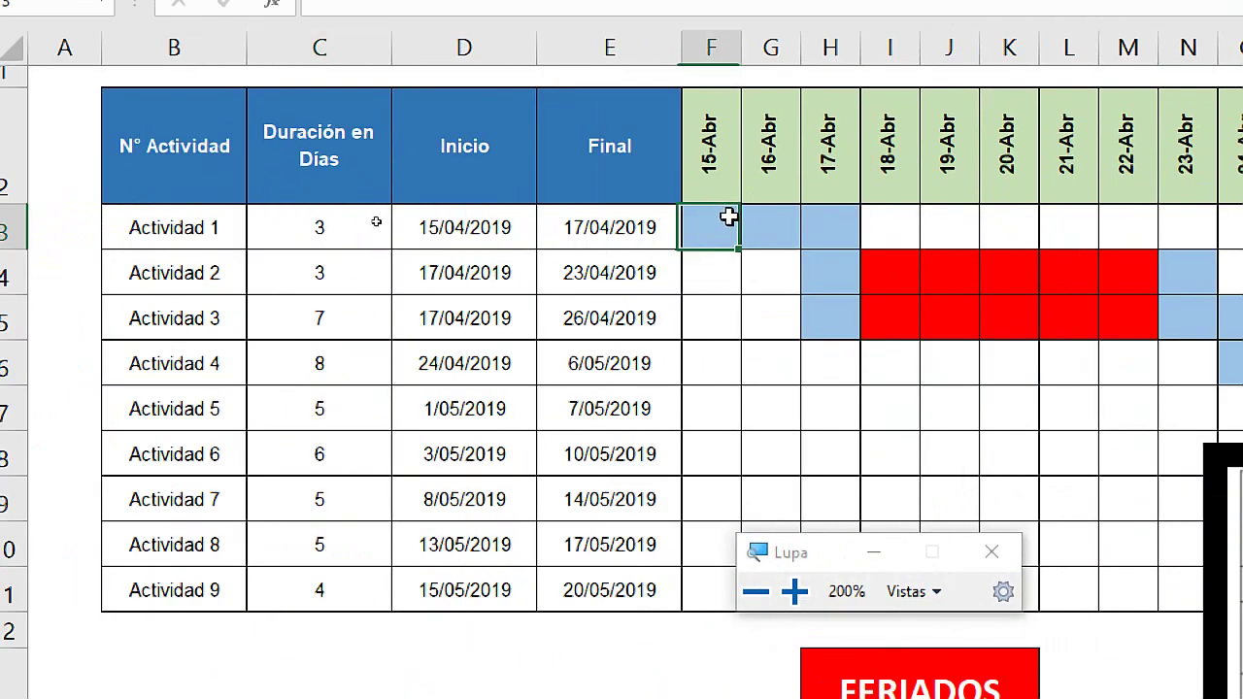
{"action": "left_click", "coordinate": [772, 227]}
{"action": "left_click", "coordinate": [823, 227]}
{"action": "left_click", "coordinate": [774, 229]}
{"action": "left_click", "coordinate": [716, 229]}
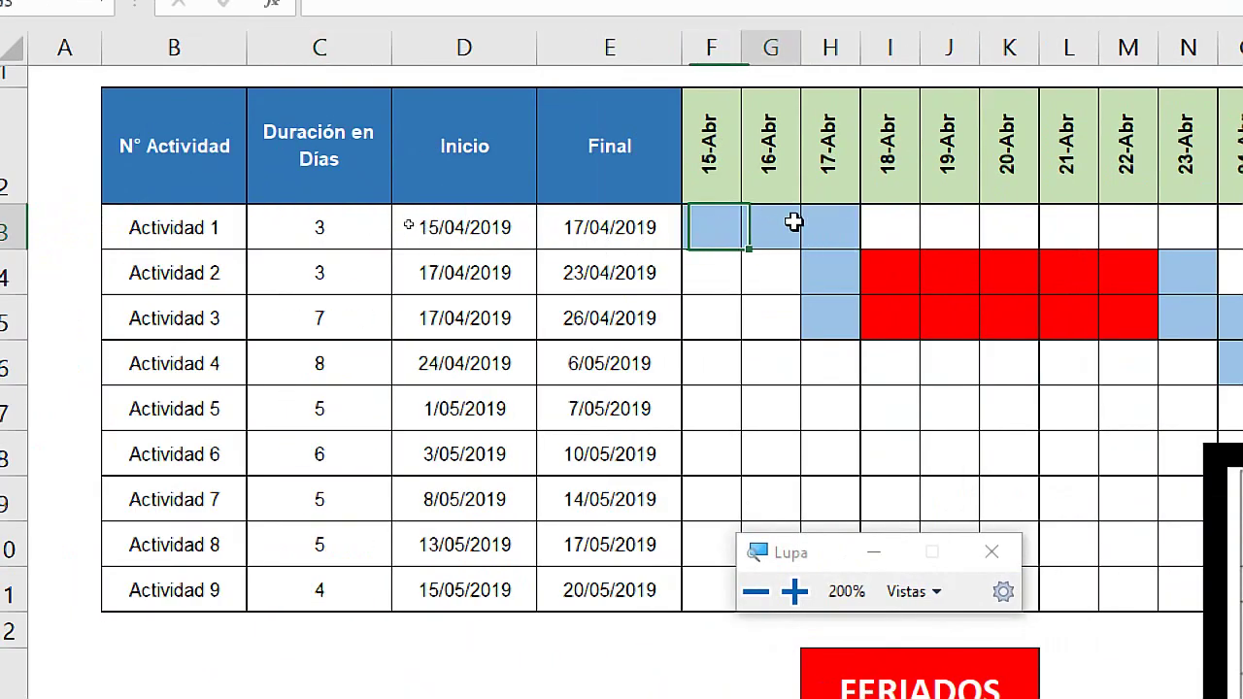
{"action": "left_click", "coordinate": [777, 226]}
{"action": "left_click", "coordinate": [844, 221]}
{"action": "left_click", "coordinate": [710, 155]}
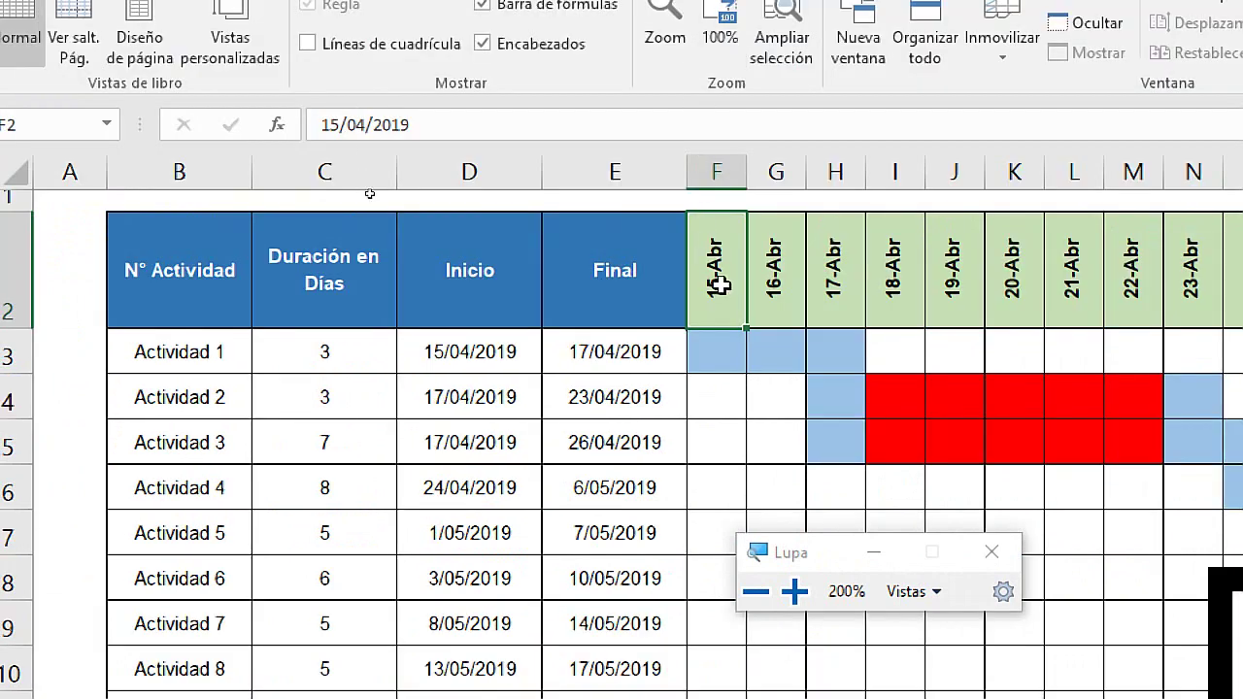
{"action": "left_click", "coordinate": [777, 268]}
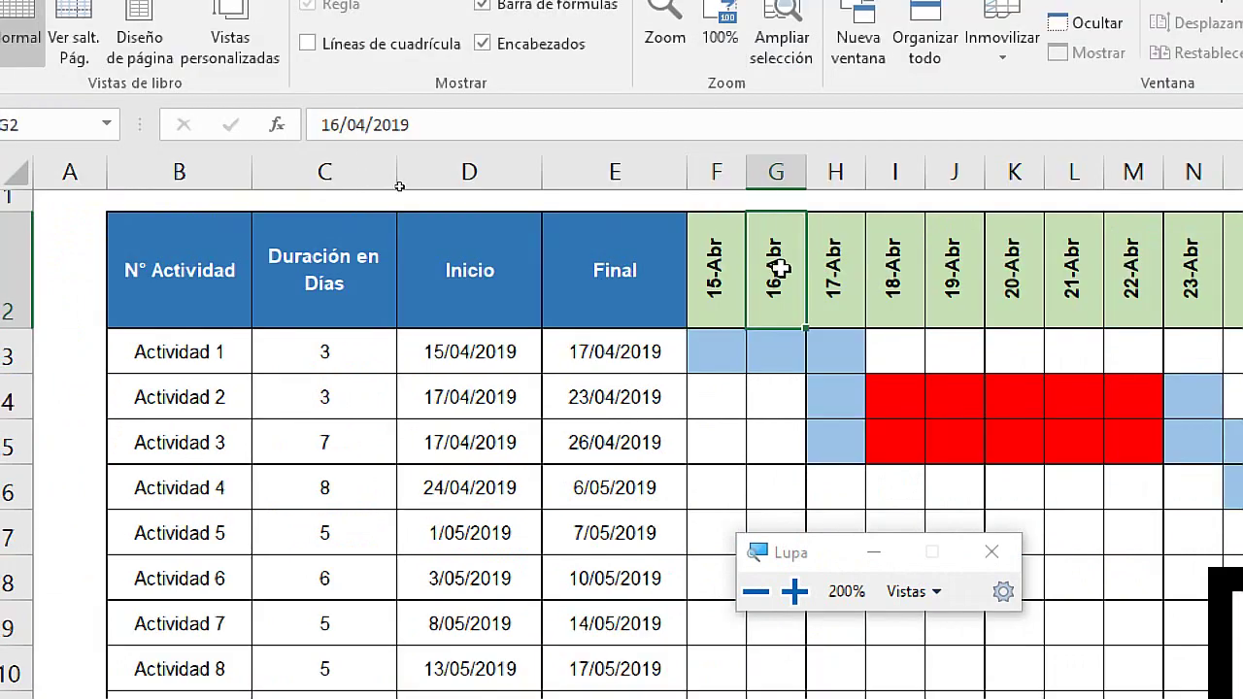
{"action": "left_click", "coordinate": [833, 282]}
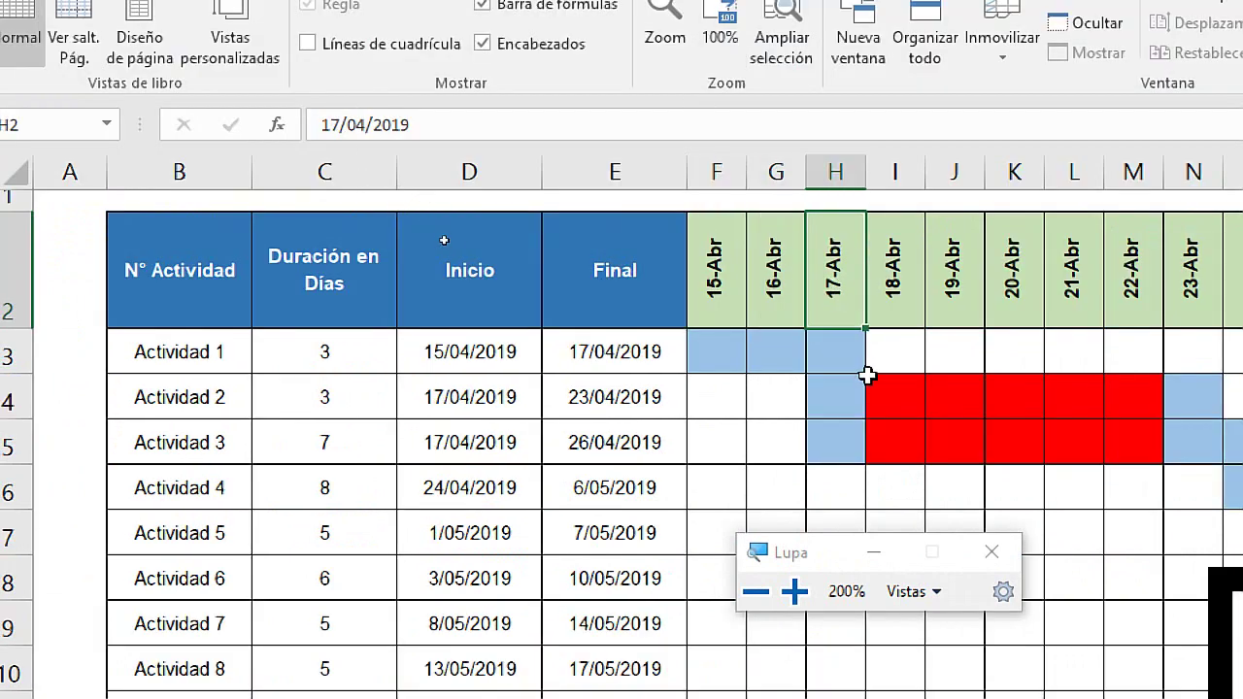
{"action": "left_click", "coordinate": [896, 399]}
{"action": "left_click", "coordinate": [955, 398]}
{"action": "left_click", "coordinate": [1015, 398]}
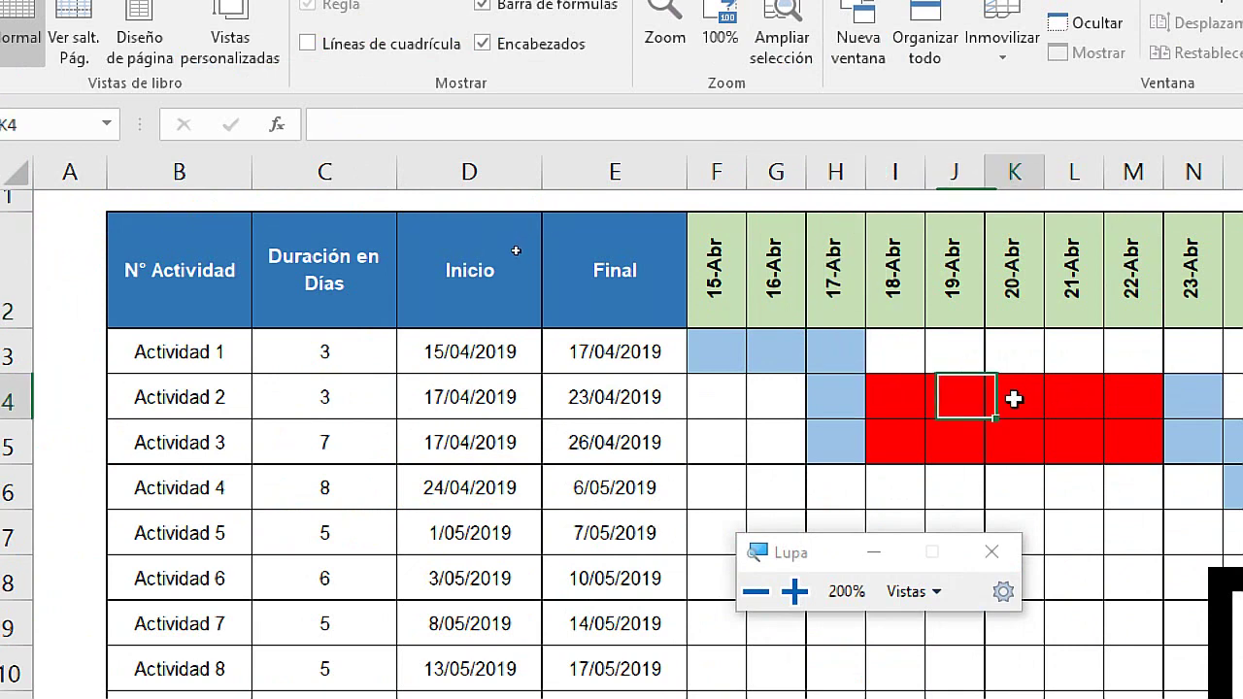
{"action": "left_click", "coordinate": [1074, 398]}
{"action": "left_click", "coordinate": [1127, 399]}
{"action": "left_click", "coordinate": [1059, 400]}
{"action": "left_click", "coordinate": [1002, 400]}
{"action": "left_click", "coordinate": [940, 400]}
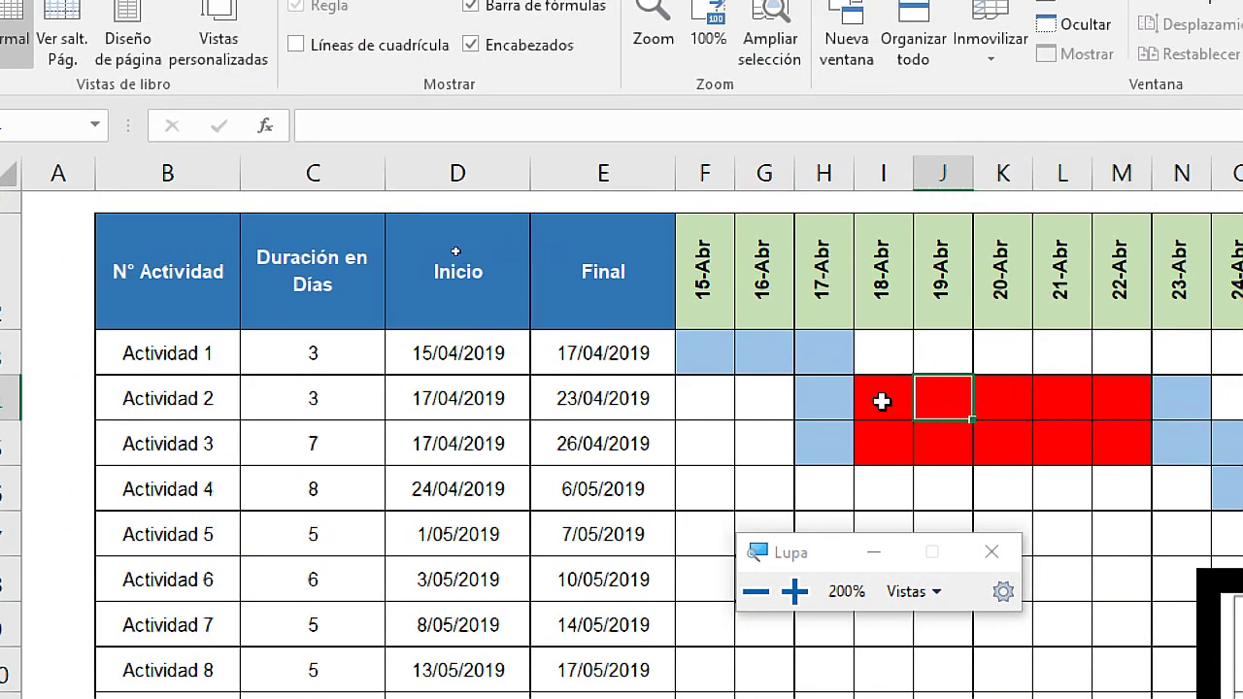
{"action": "left_click", "coordinate": [882, 401]}
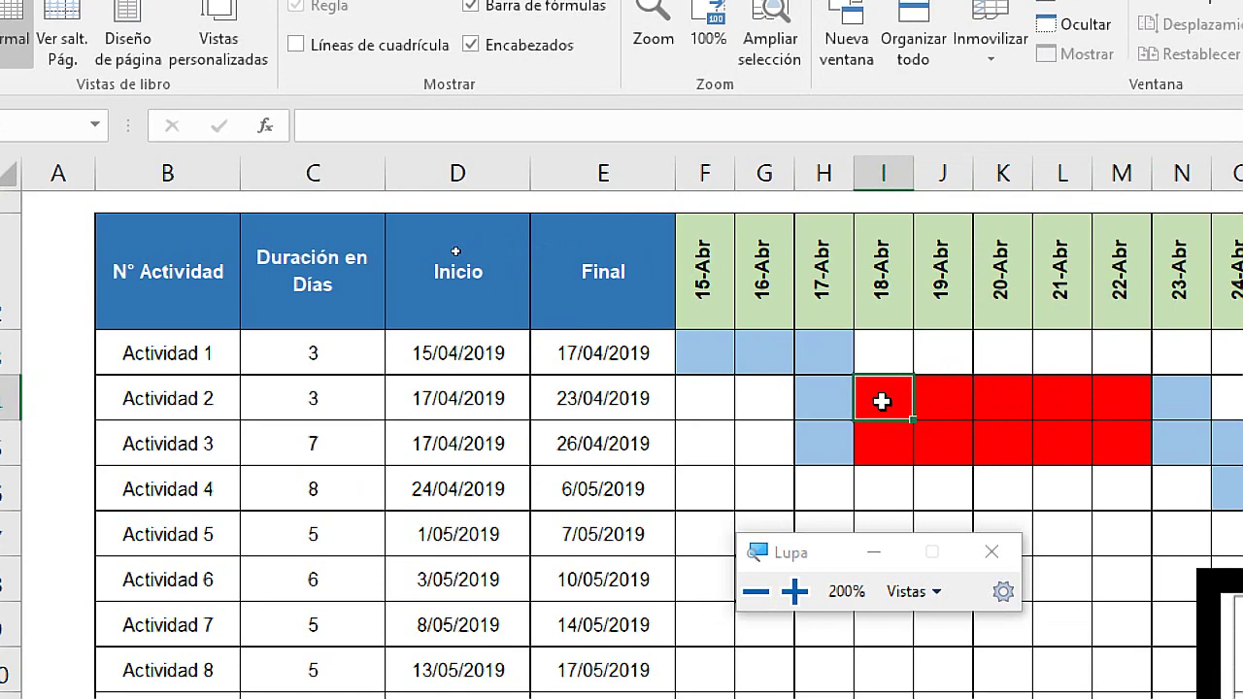
{"action": "key", "text": "super+Escape"}
Drag the calendar picture under the Gantt table, beside the FERIADOS holiday list
{"action": "left_click", "coordinate": [737, 370]}
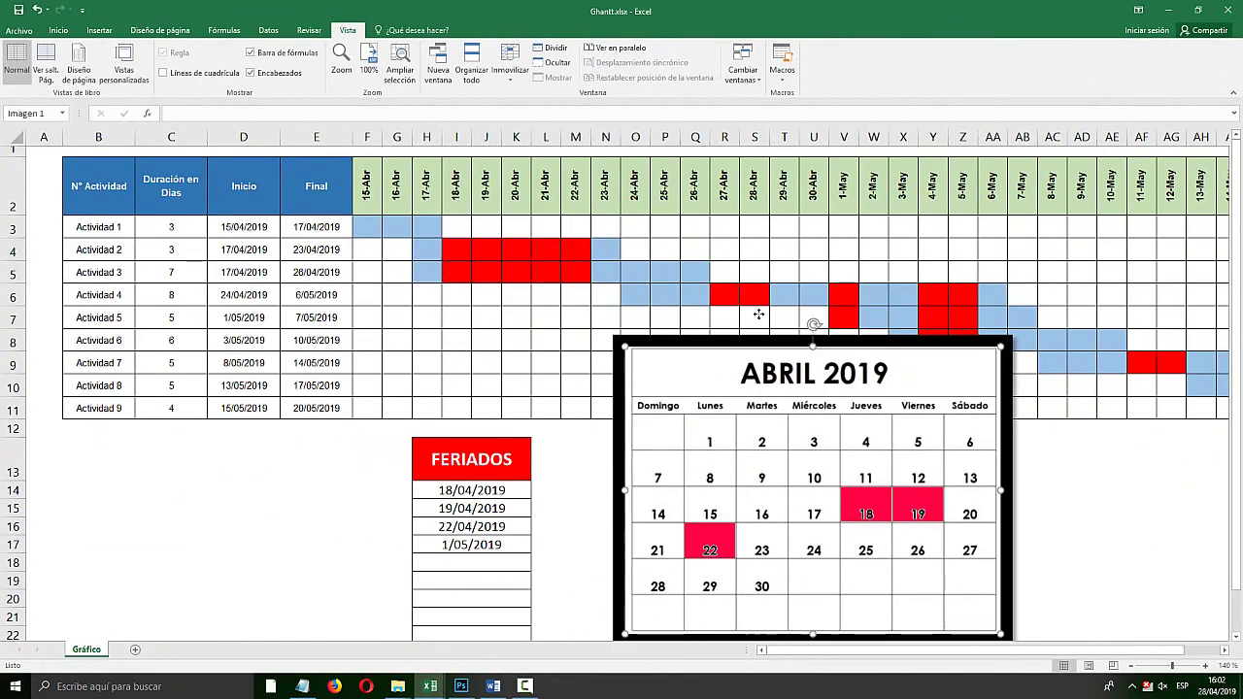
{"action": "left_click_drag", "start_coordinate": [759, 313], "coordinate": [808, 302]}
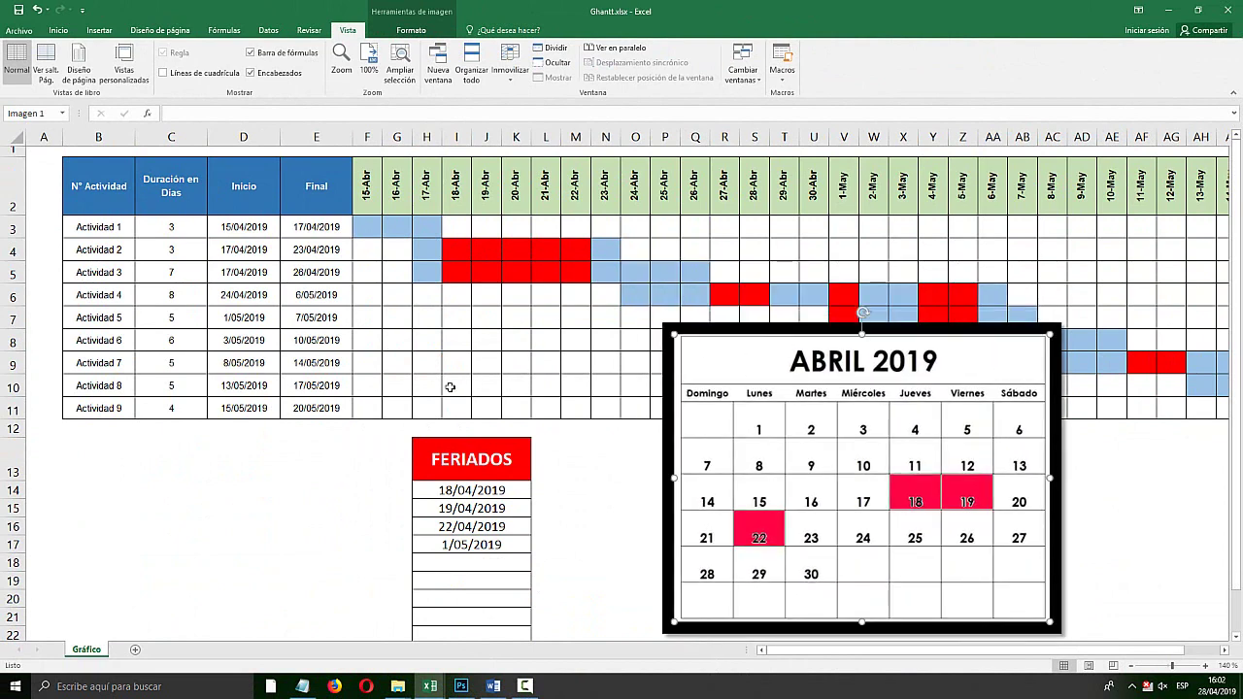
{"action": "mouse_move", "coordinate": [703, 355]}
{"action": "left_mouse_down"}
{"action": "mouse_move", "coordinate": [86, 355]}
{"action": "mouse_move", "coordinate": [153, 406]}
{"action": "mouse_move", "coordinate": [131, 440]}
{"action": "left_mouse_up"}
{"action": "mouse_move", "coordinate": [367, 226]}
{"action": "left_mouse_down"}
{"action": "mouse_move", "coordinate": [522, 321]}
{"action": "mouse_move", "coordinate": [877, 410]}
{"action": "mouse_move", "coordinate": [1068, 425]}
{"action": "mouse_move", "coordinate": [1213, 411]}
{"action": "mouse_move", "coordinate": [943, 385]}
{"action": "left_mouse_up"}
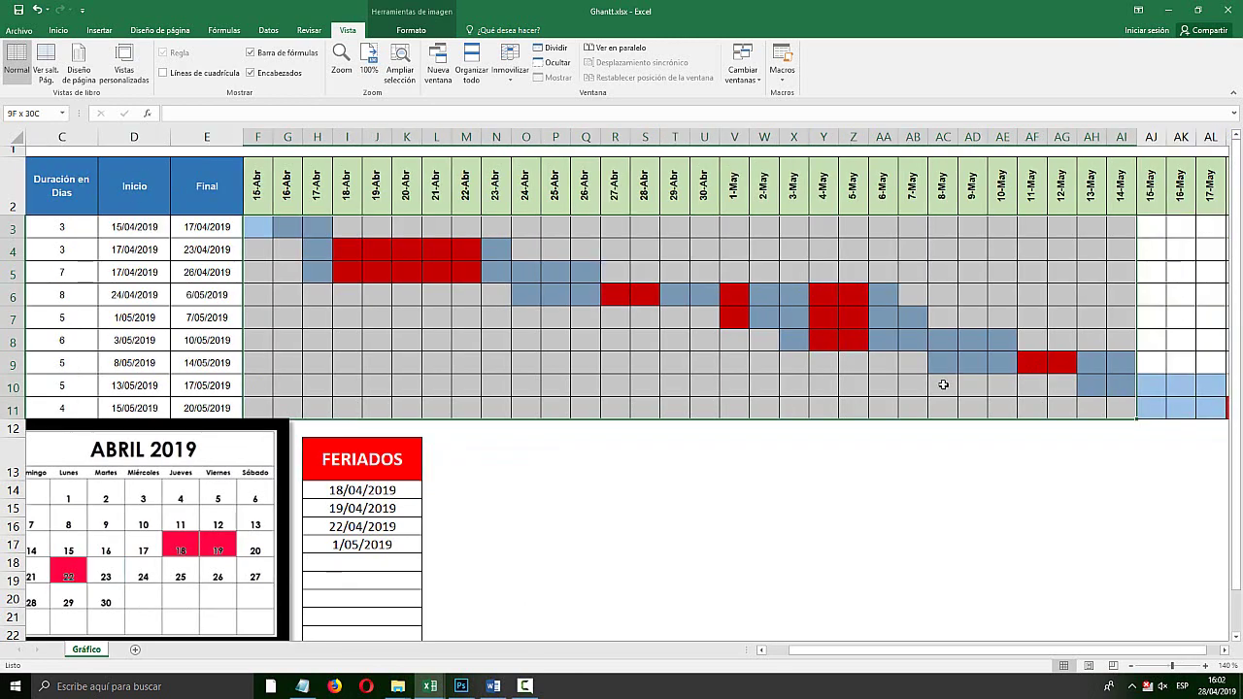
Highlight Actividad 2's bar in row 4, then deselect the cells
{"action": "left_click", "coordinate": [411, 294]}
{"action": "left_click_drag", "start_coordinate": [321, 250], "coordinate": [472, 250]}
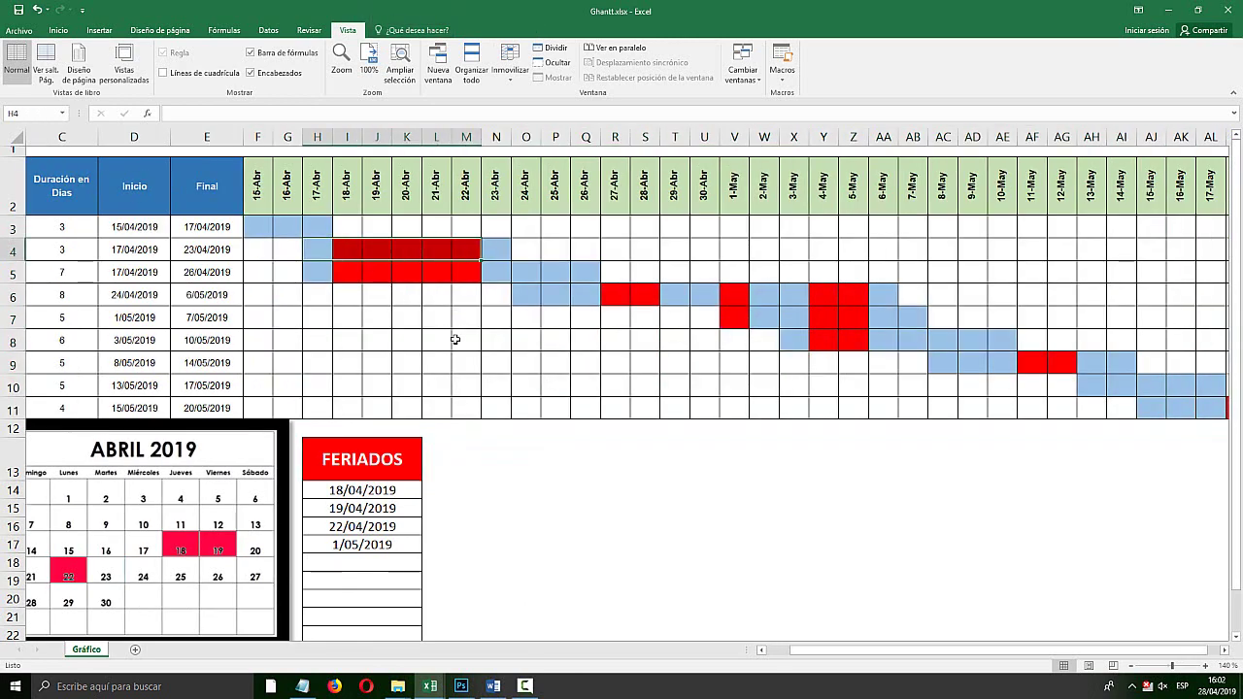
{"action": "left_click", "coordinate": [409, 368]}
{"action": "left_click_drag", "start_coordinate": [820, 653], "coordinate": [765, 655]}
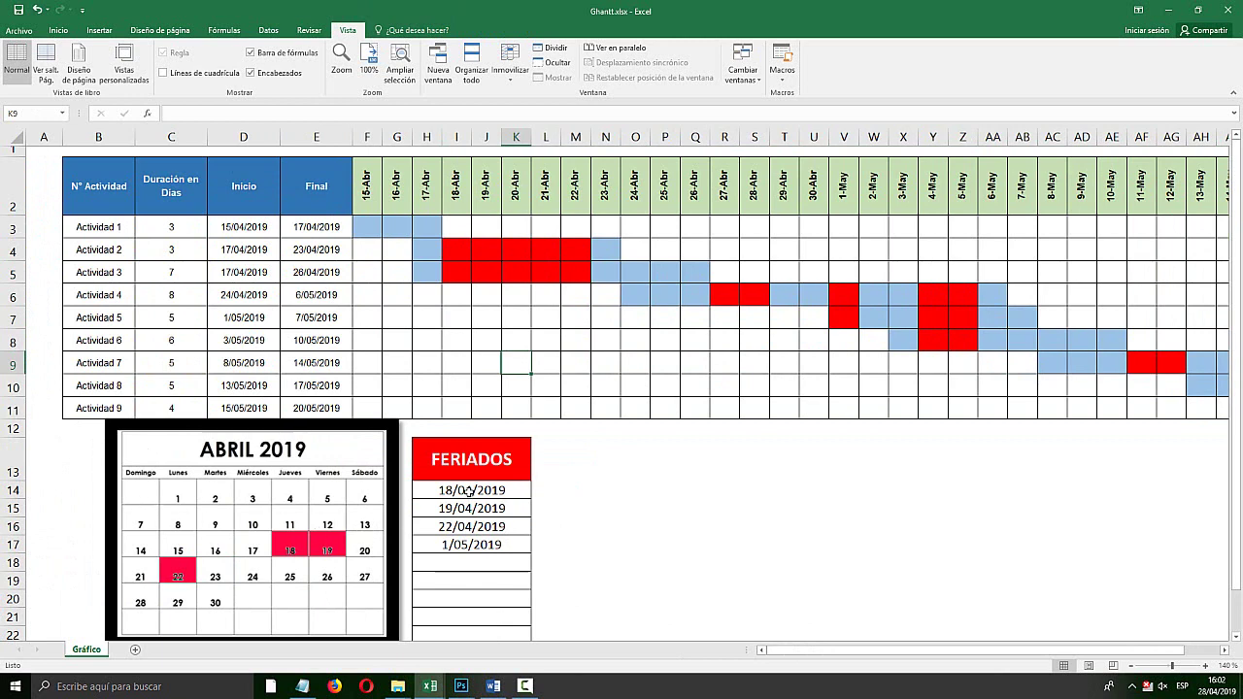
{"action": "left_click_drag", "start_coordinate": [469, 491], "coordinate": [469, 545]}
{"action": "left_click", "coordinate": [486, 362]}
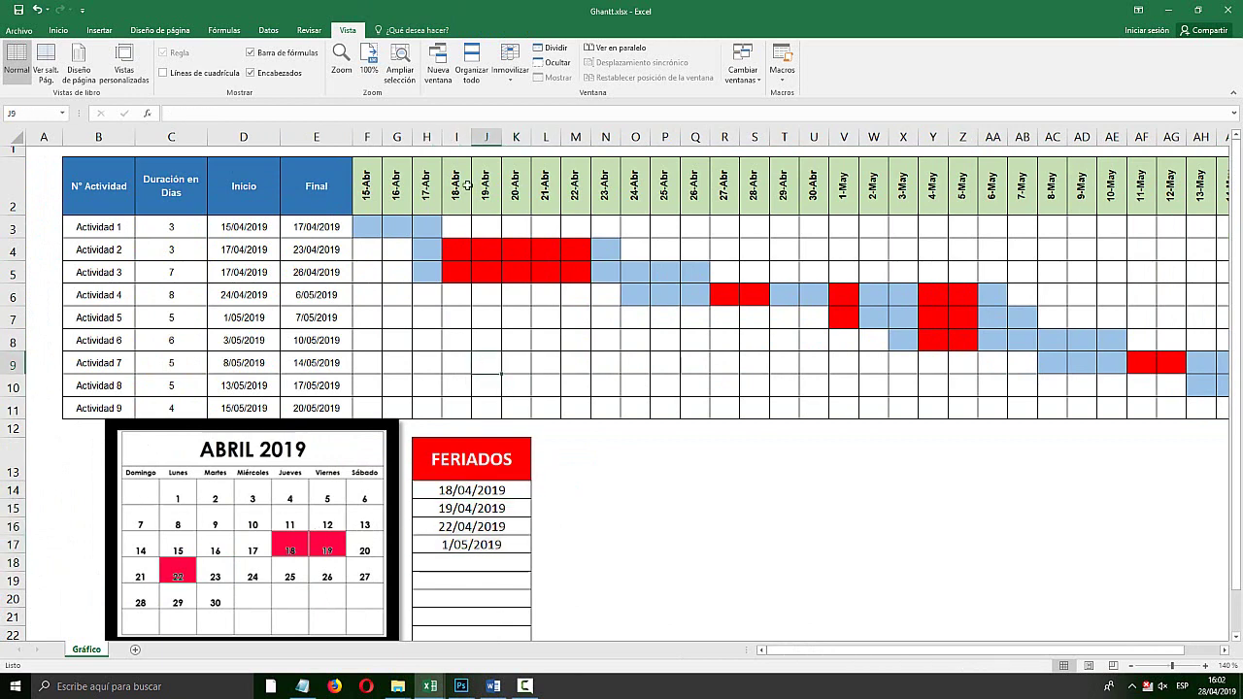
{"action": "left_click_drag", "start_coordinate": [467, 184], "coordinate": [467, 544]}
{"action": "left_click", "coordinate": [471, 527]}
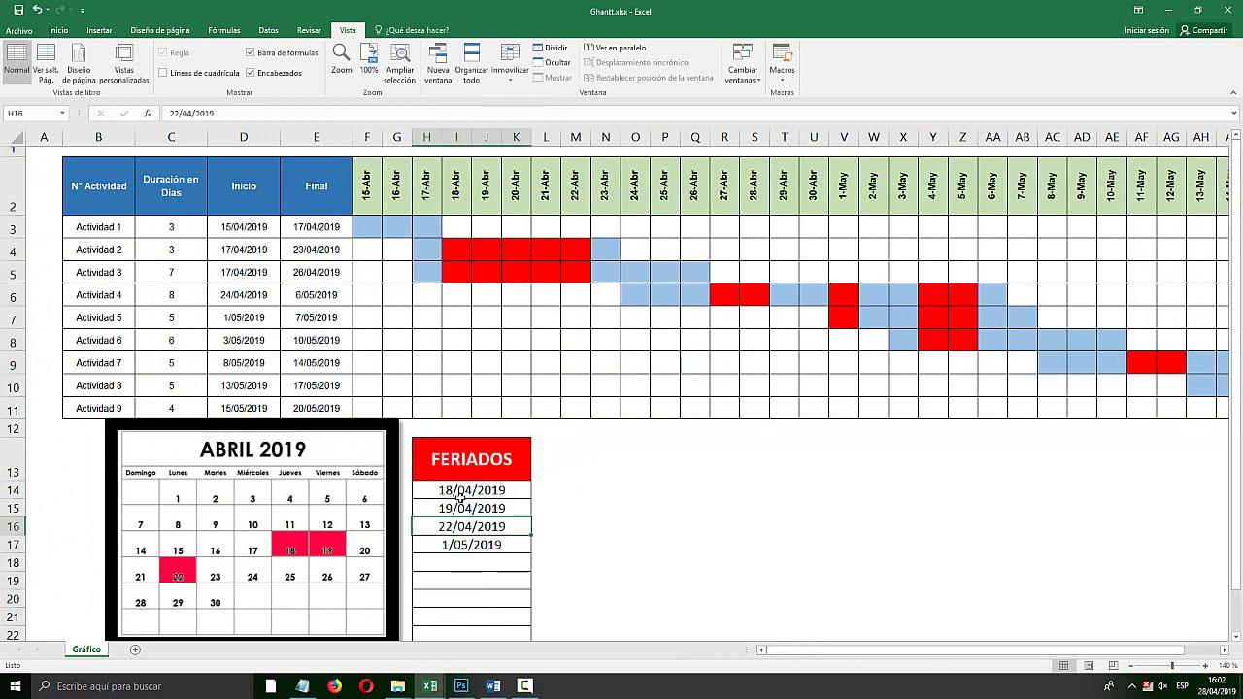
{"action": "left_click_drag", "start_coordinate": [460, 496], "coordinate": [461, 545]}
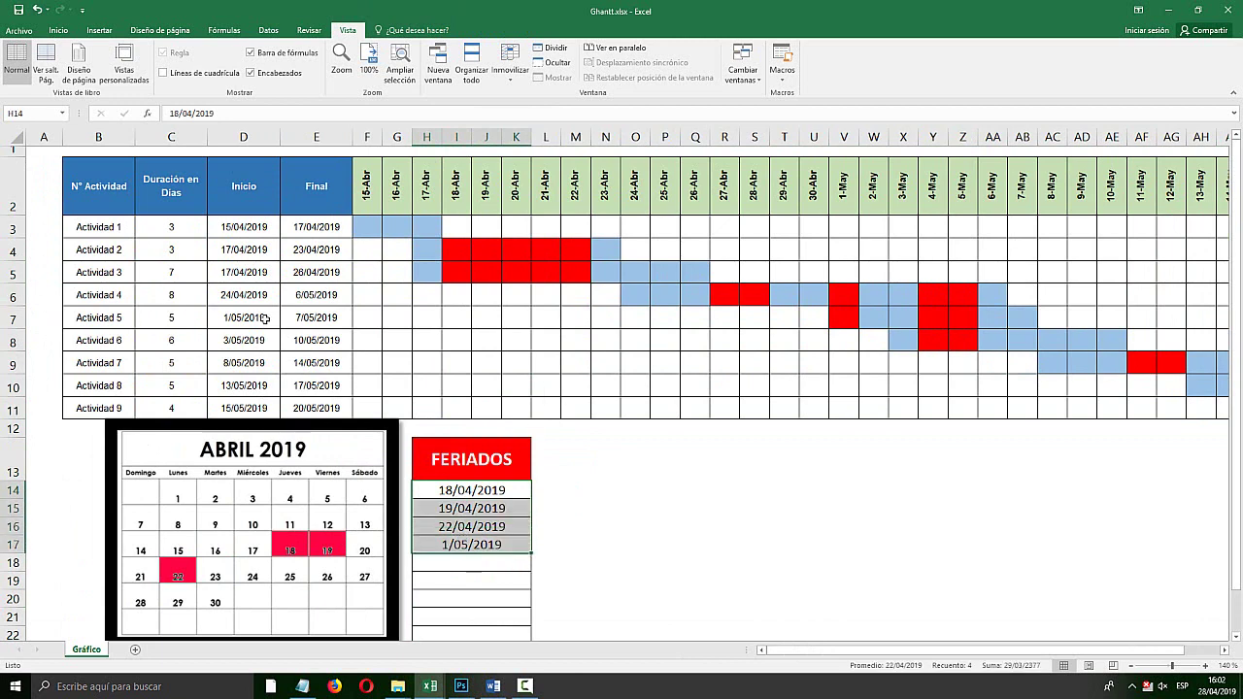
{"action": "key", "text": "Delete"}
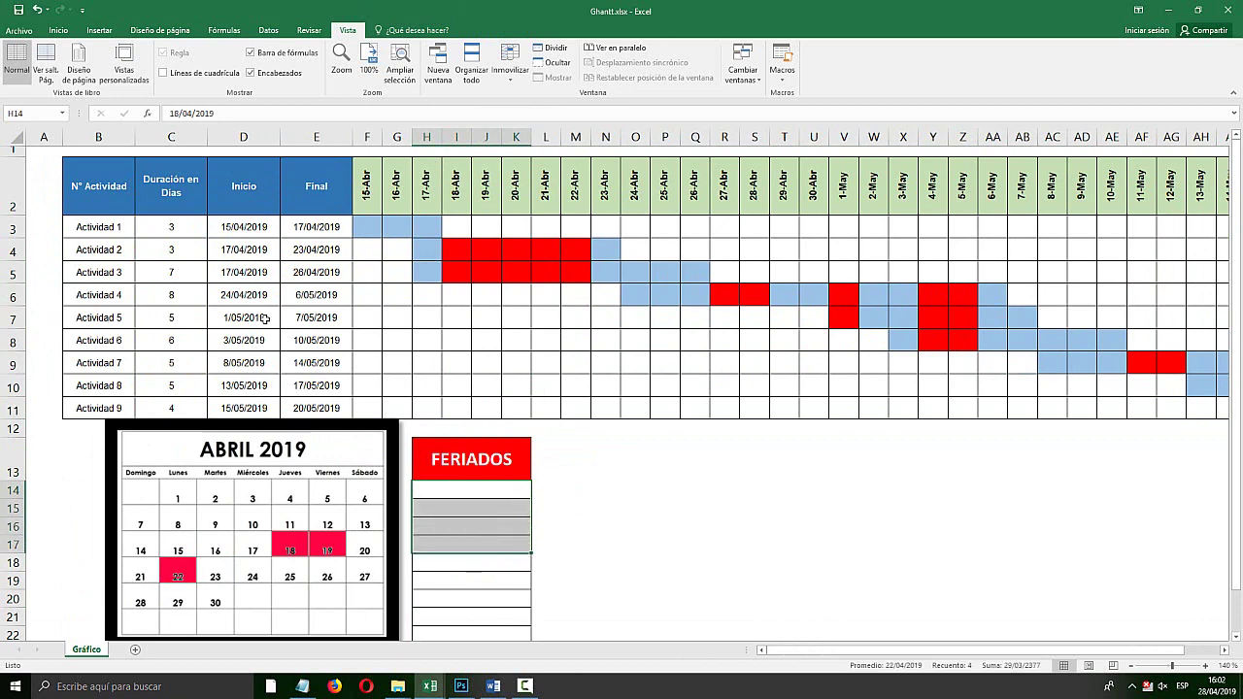
{"action": "left_click", "coordinate": [516, 137]}
{"action": "left_click", "coordinate": [546, 136]}
{"action": "left_click", "coordinate": [728, 141]}
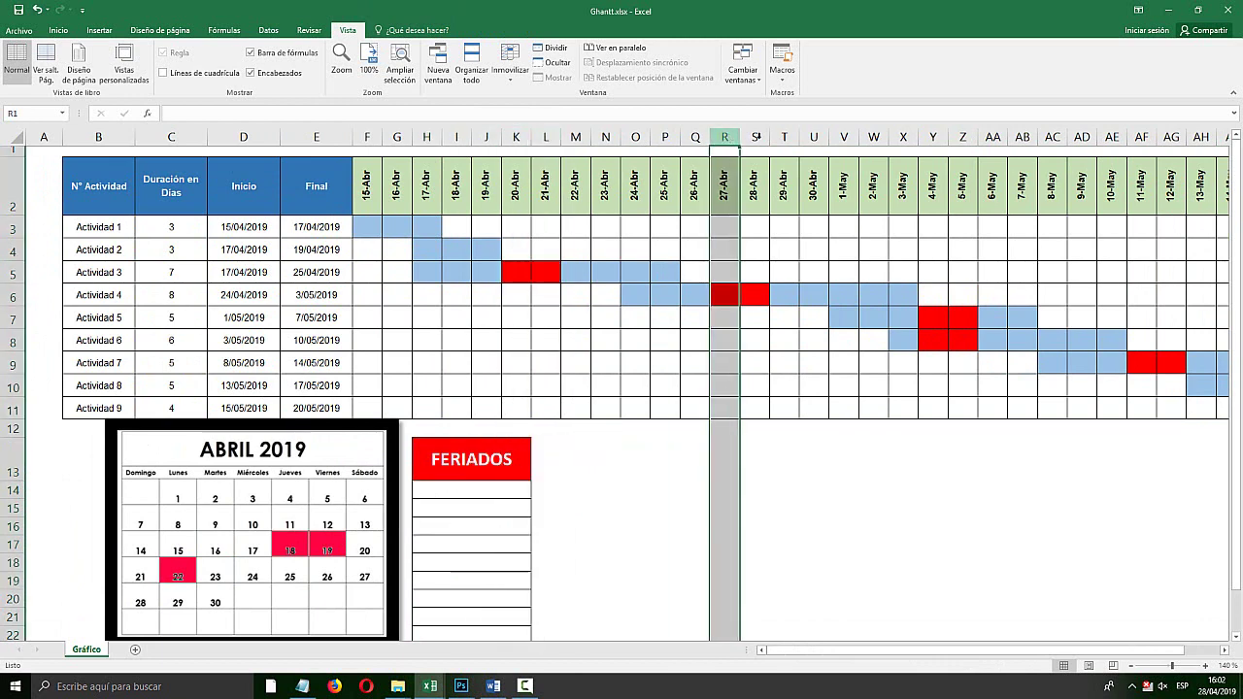
{"action": "left_click", "coordinate": [754, 137]}
{"action": "left_click", "coordinate": [960, 137]}
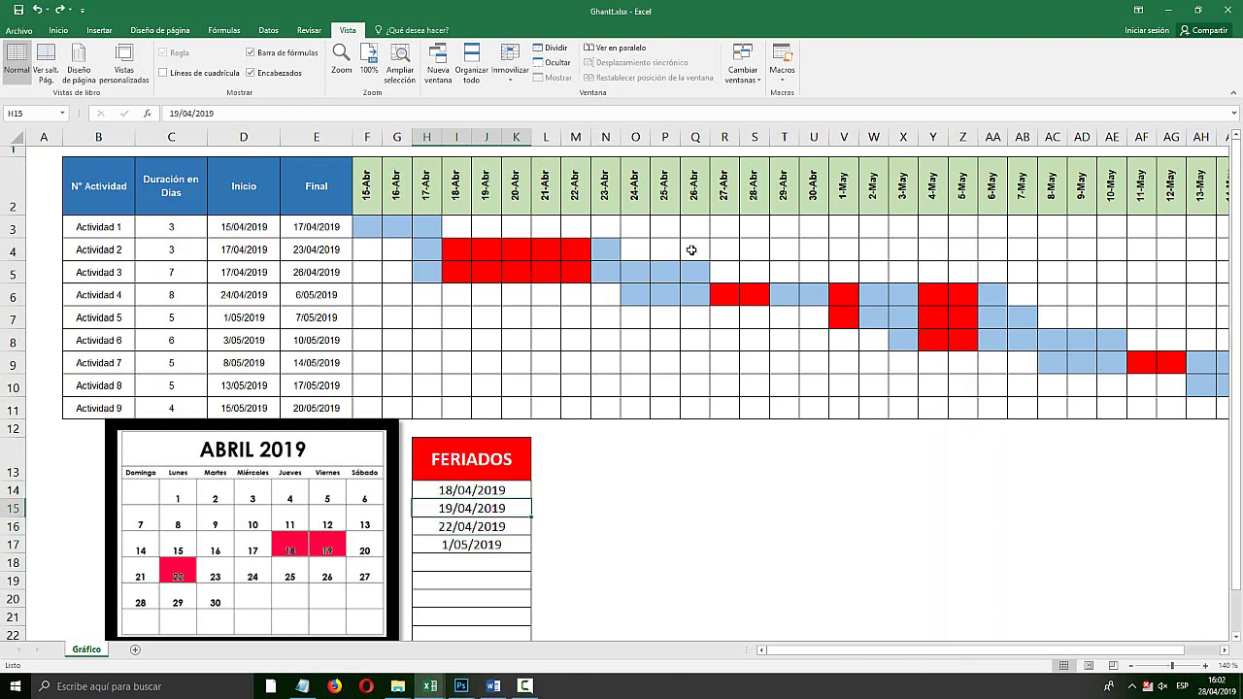
{"action": "left_click", "coordinate": [840, 310]}
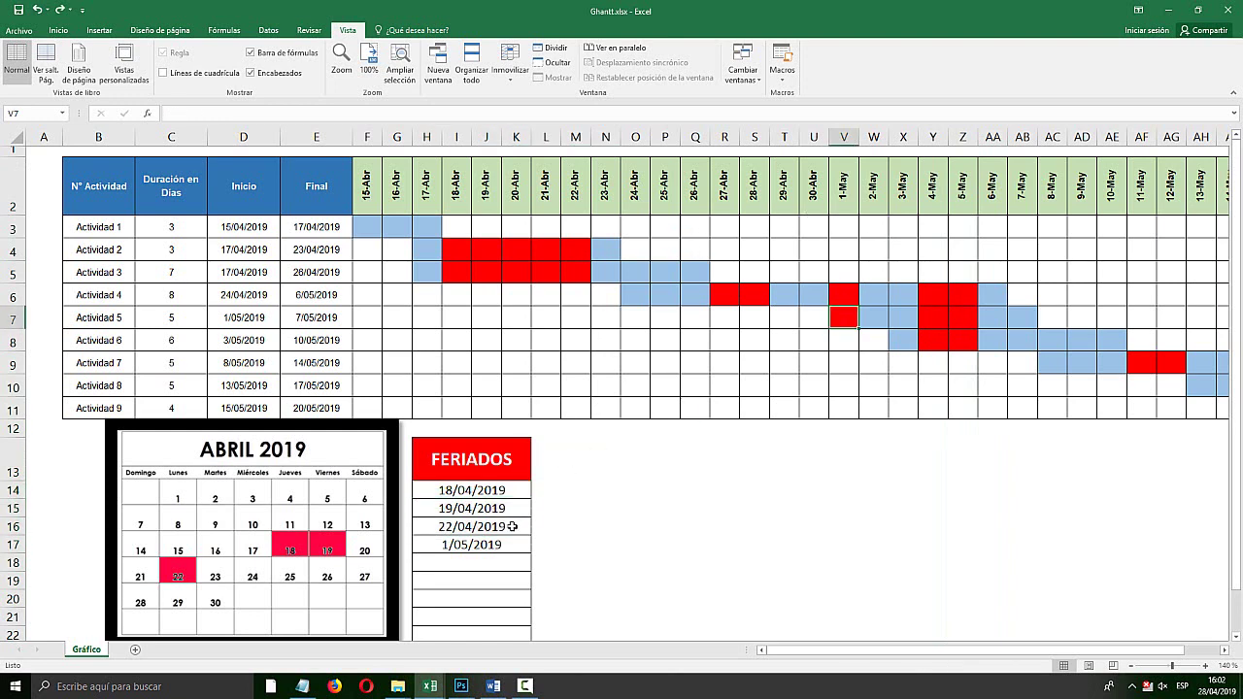
{"action": "left_click", "coordinate": [486, 544]}
{"action": "left_click", "coordinate": [845, 139]}
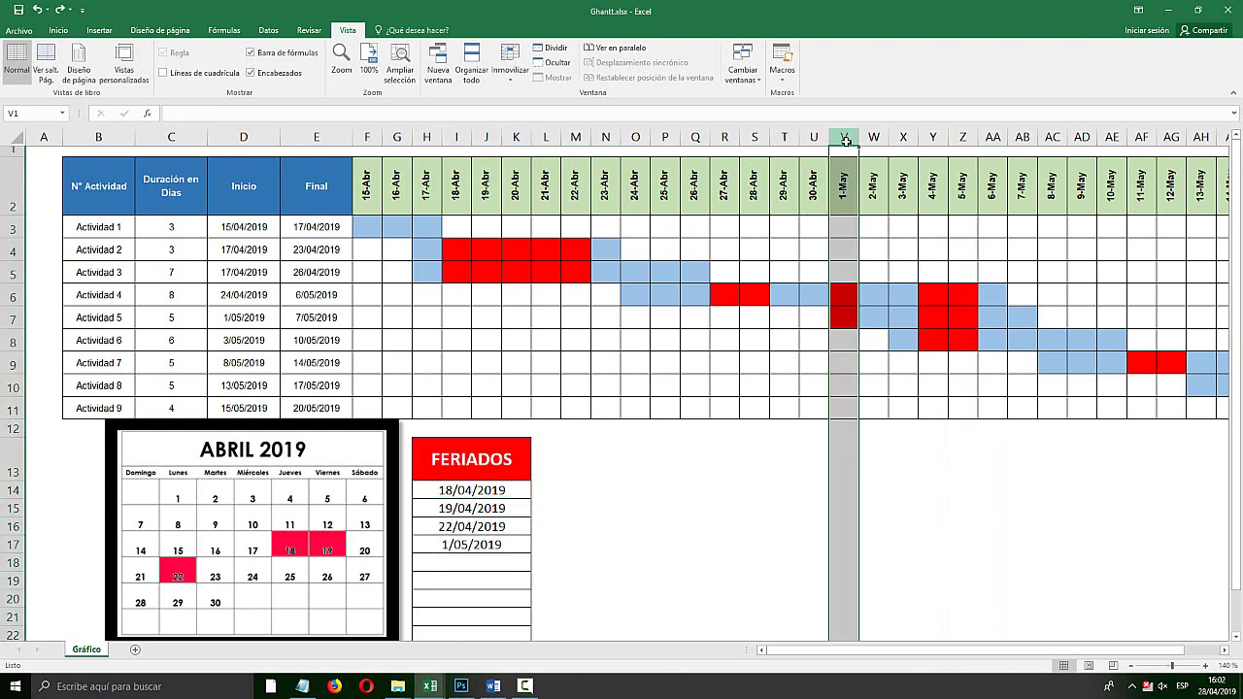
{"action": "key", "text": "super+plus"}
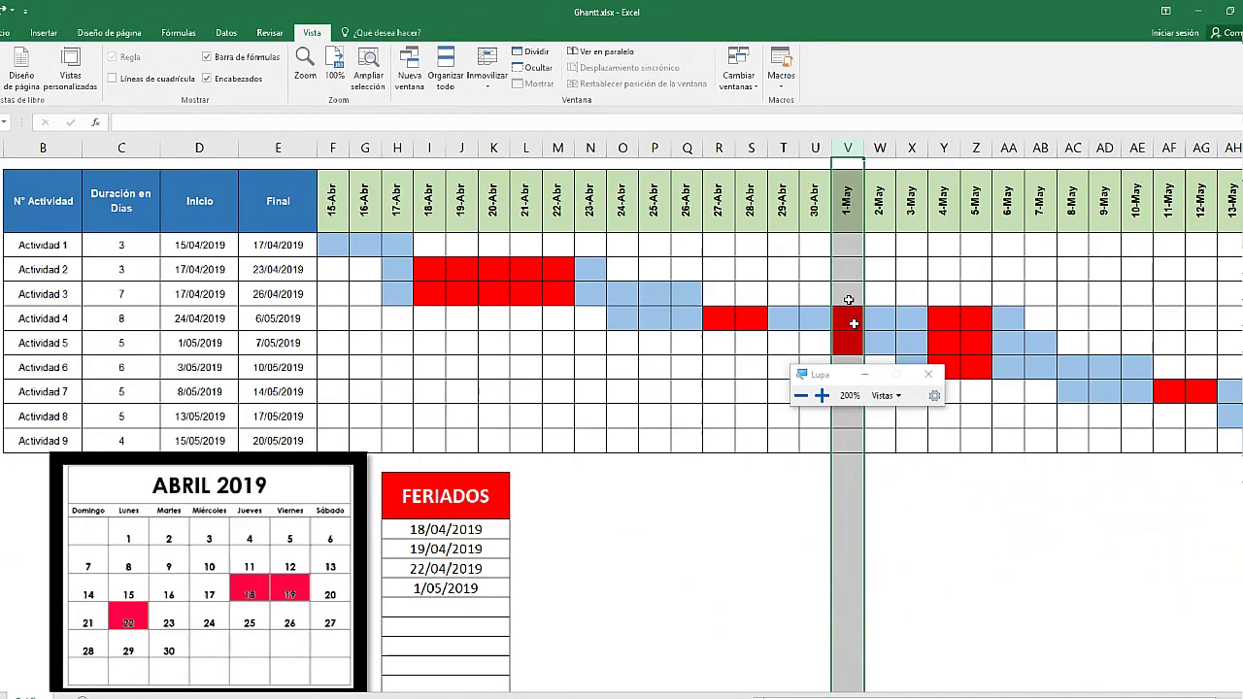
{"action": "key", "text": "super+Escape"}
{"action": "left_click", "coordinate": [472, 544]}
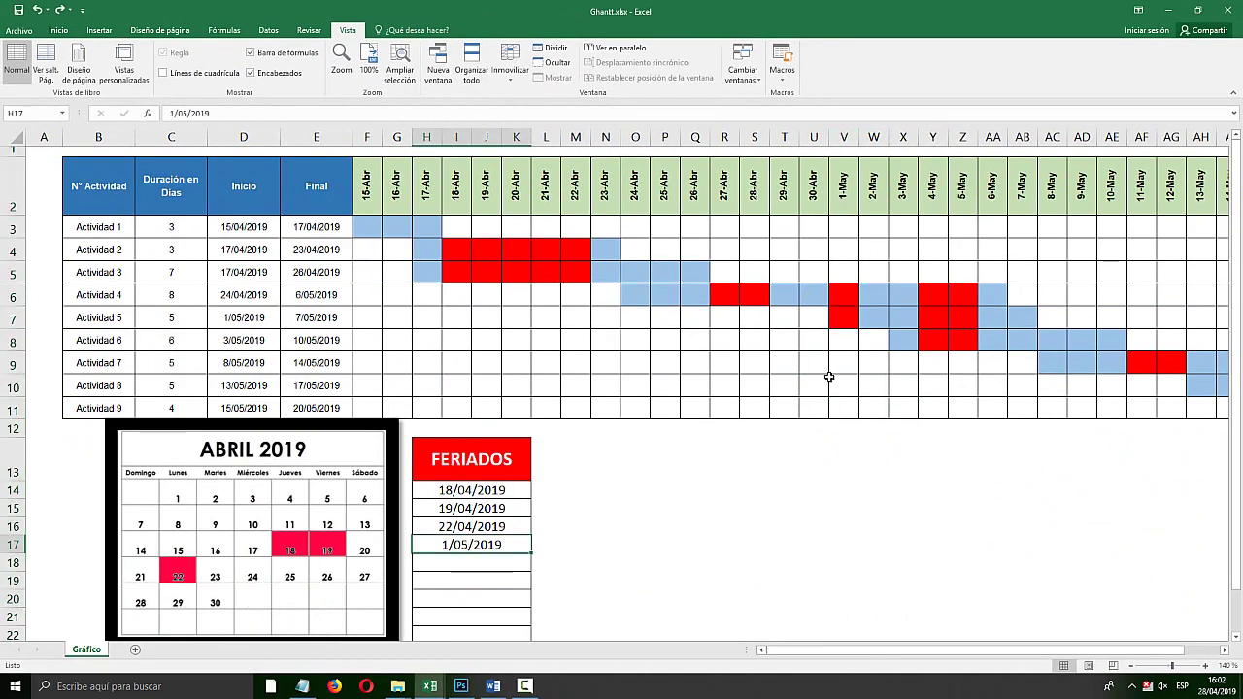
Delete 1/05/2019 from the holidays list
{"action": "key", "text": "Delete"}
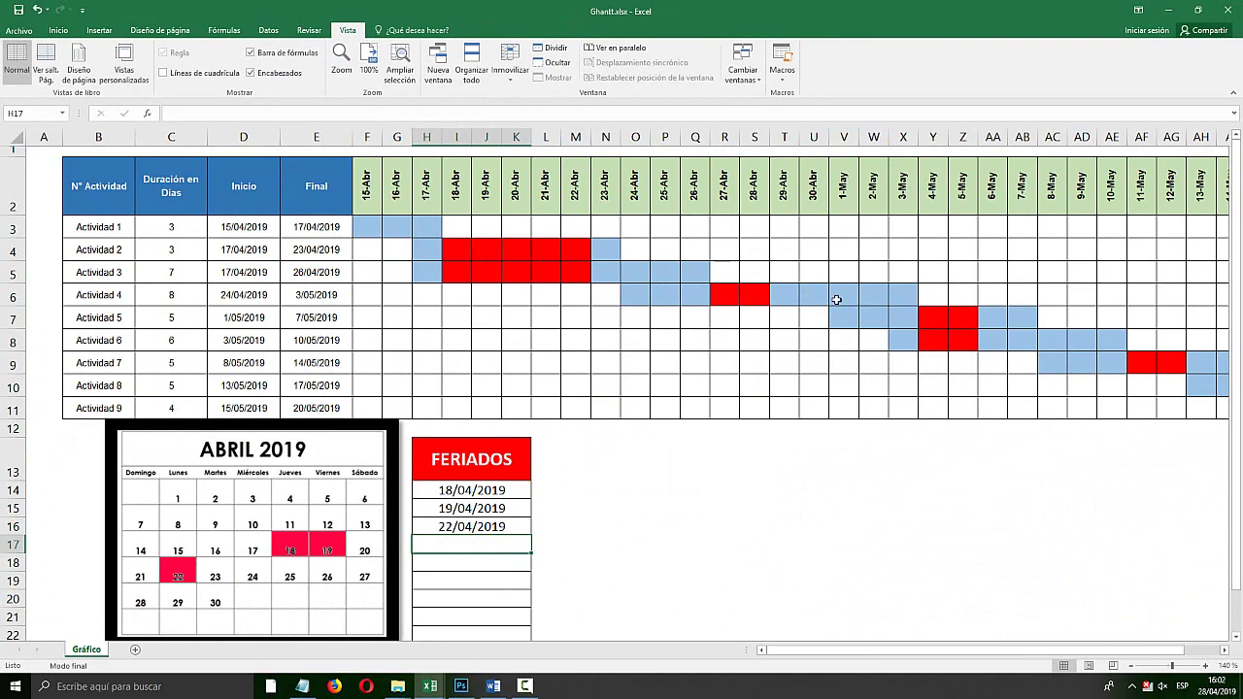
{"action": "left_click", "coordinate": [835, 297]}
{"action": "key", "text": "Down"}
{"action": "key", "text": "End"}
Change Actividad 1's duration to 5 days, then to 7 days, checking its lengthened bar
{"action": "left_click", "coordinate": [177, 233]}
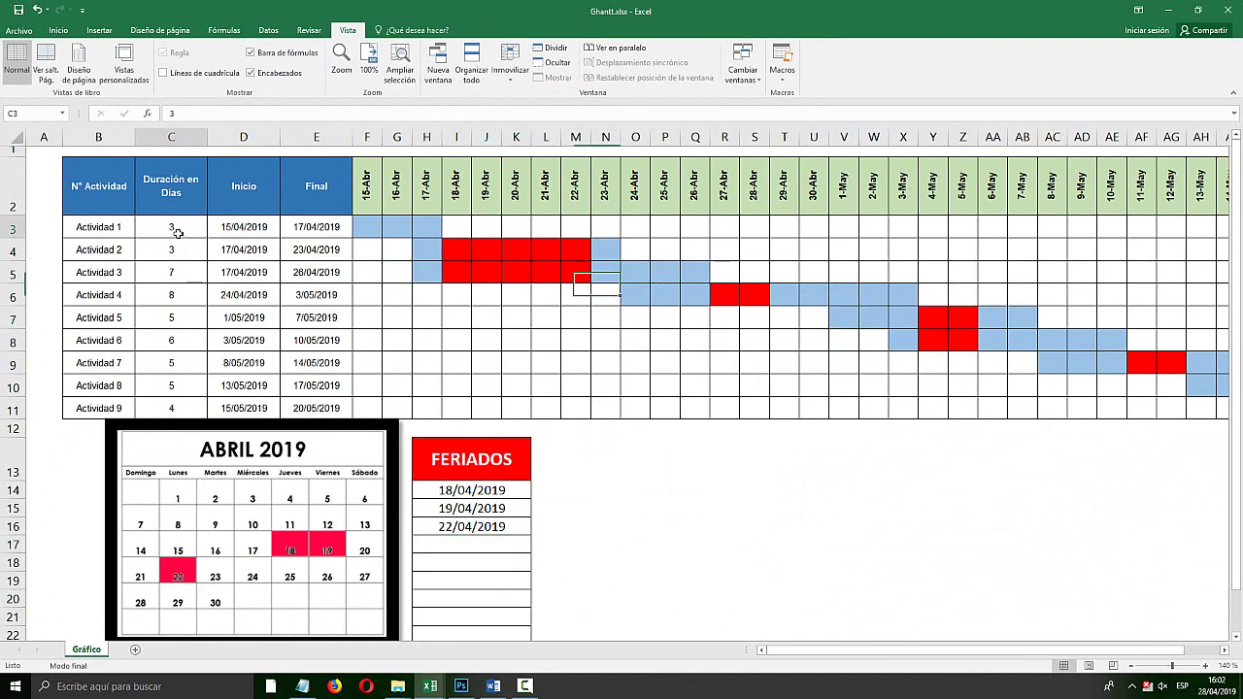
{"action": "type", "text": "5"}
{"action": "key", "text": "Return"}
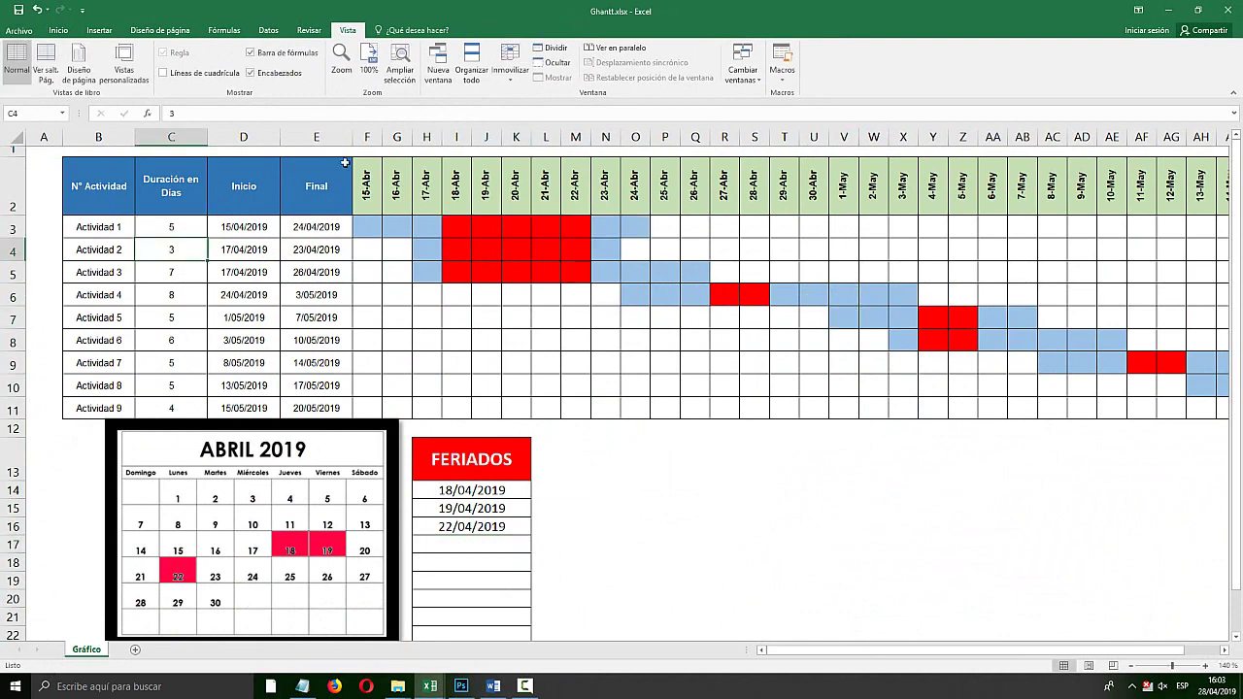
{"action": "left_click_drag", "start_coordinate": [373, 229], "coordinate": [1146, 230]}
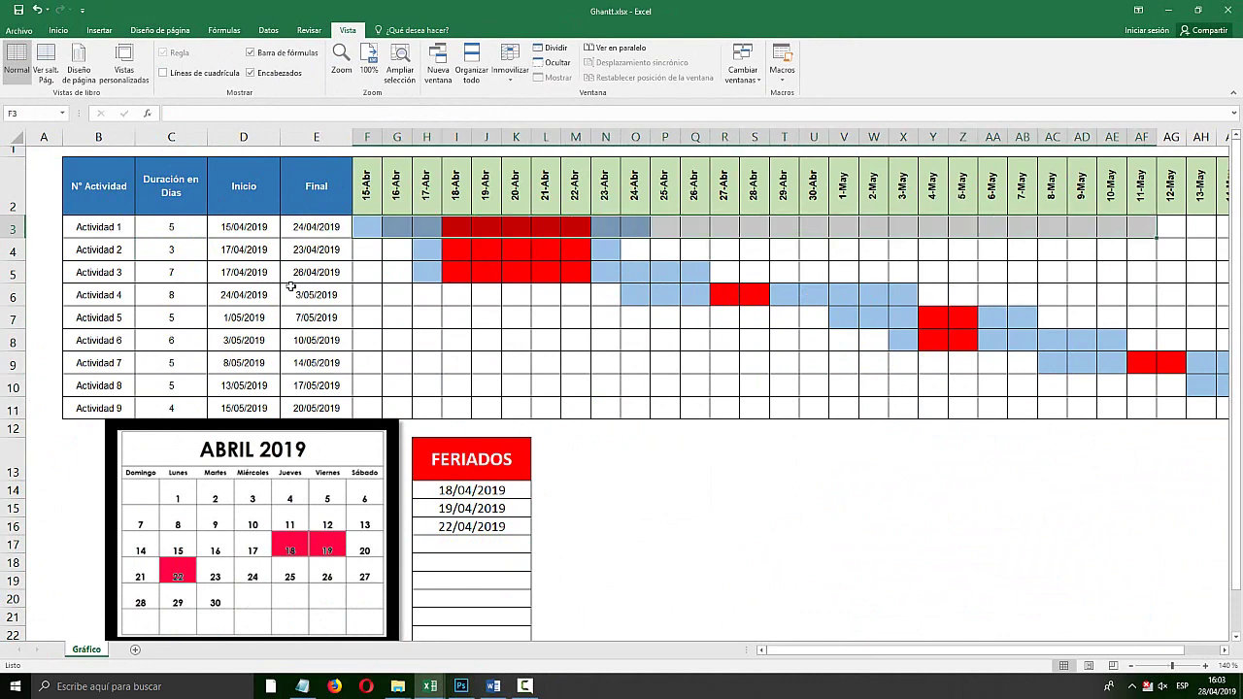
{"action": "left_click", "coordinate": [197, 234]}
{"action": "type", "text": "7"}
{"action": "key", "text": "Return"}
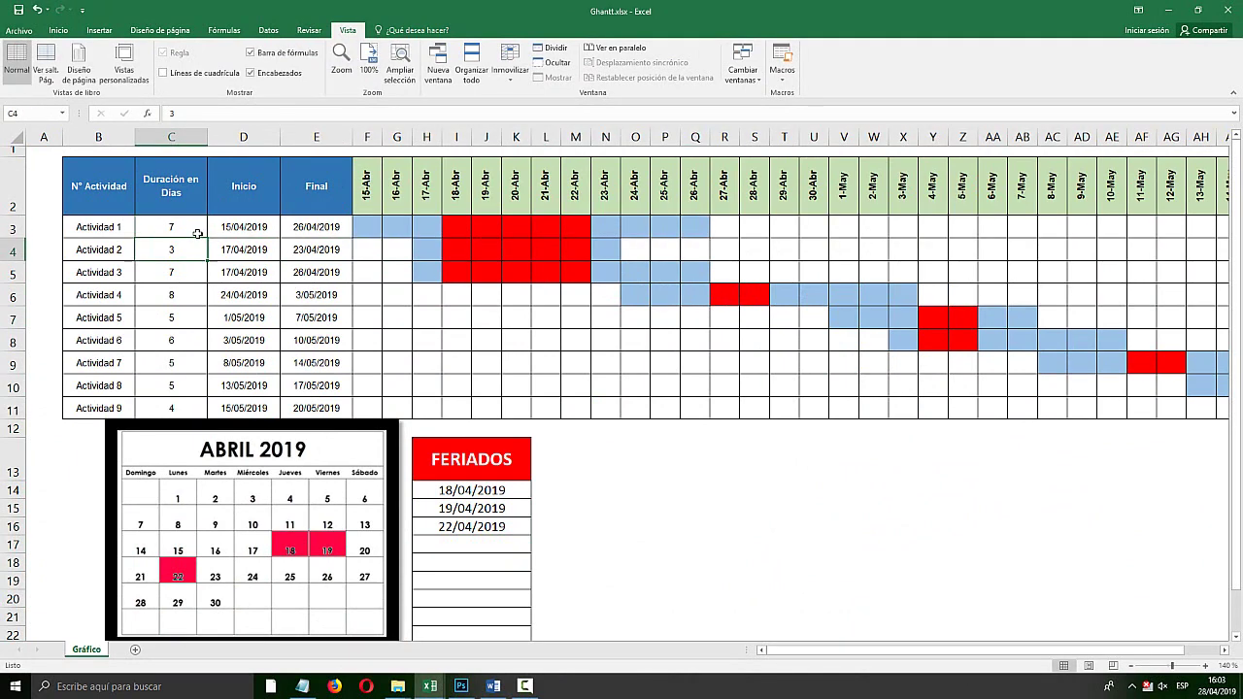
Try 15 days for Actividad 1, then undo back to 7 days
{"action": "left_click", "coordinate": [189, 222]}
{"action": "type", "text": "15"}
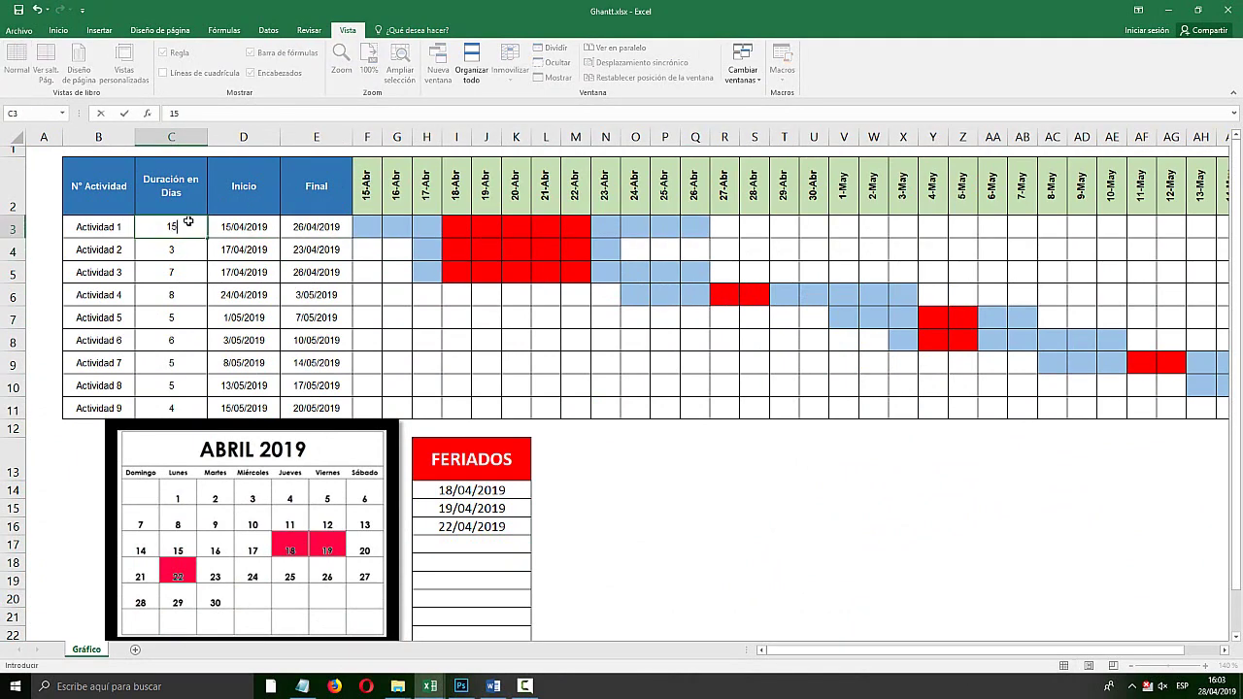
{"action": "key", "text": "Return"}
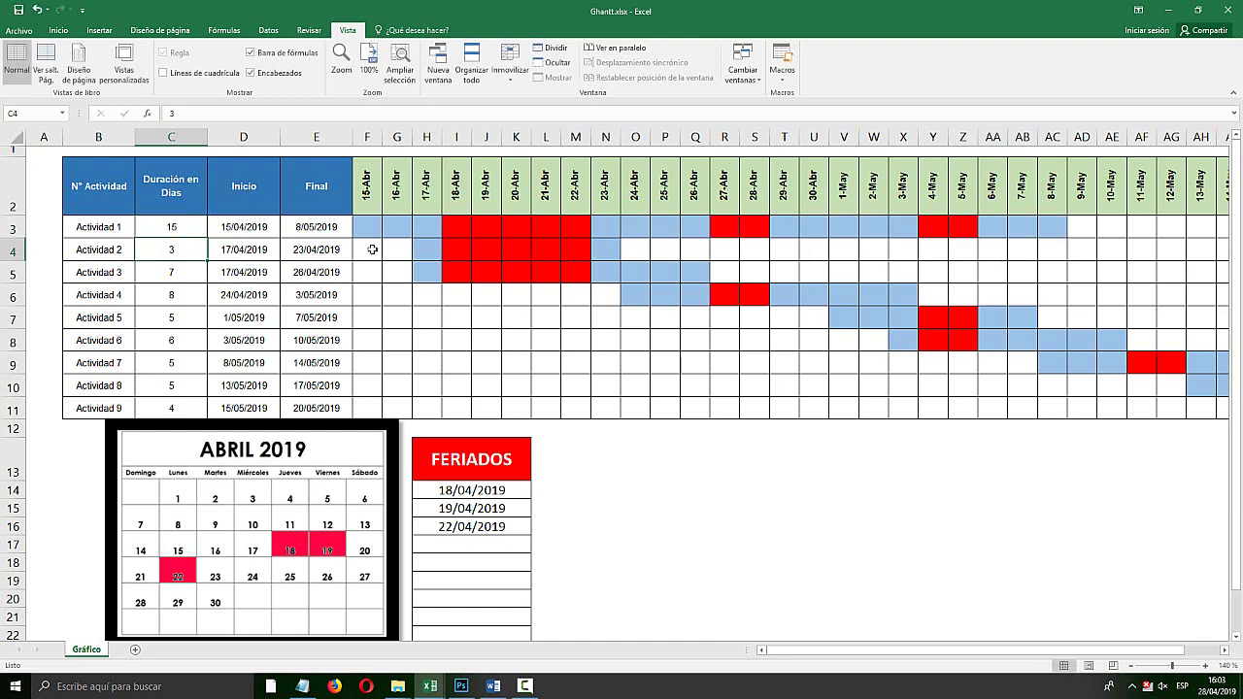
{"action": "key", "text": "ctrl+z"}
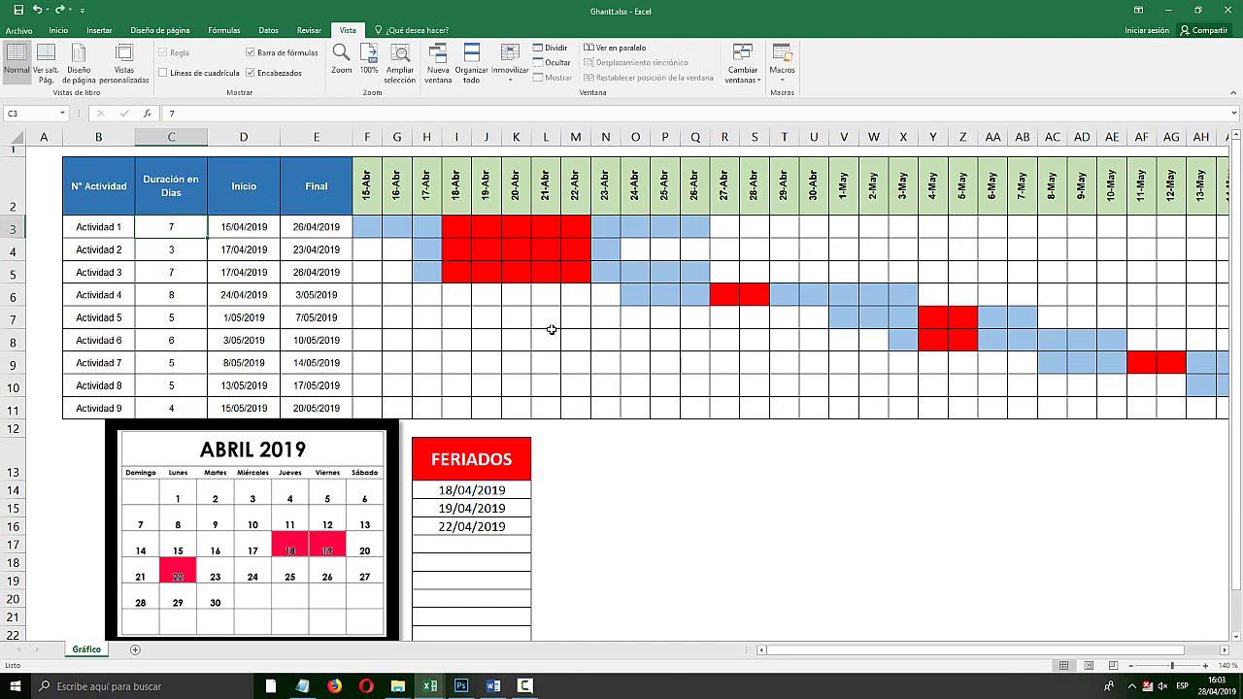
{"action": "left_click", "coordinate": [551, 330]}
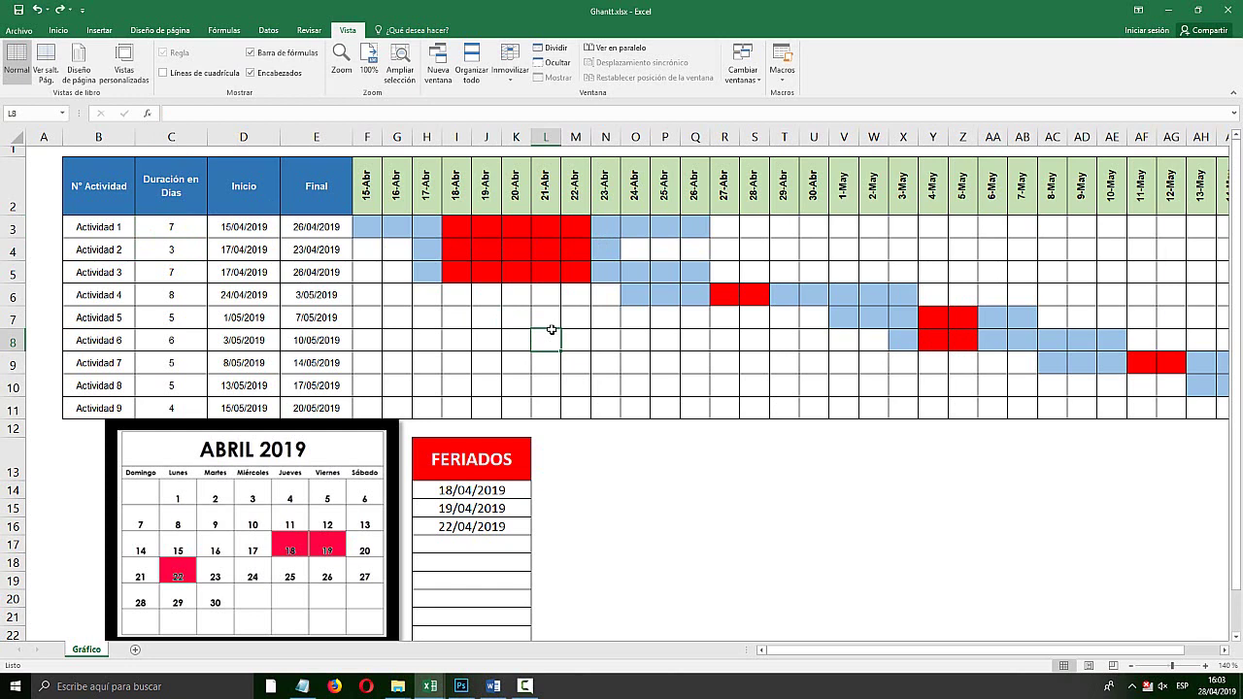
Close the Gantt workbook via the save prompt and move ejemplo_0.xlsx's calendar down-right
{"action": "left_click", "coordinate": [1227, 11]}
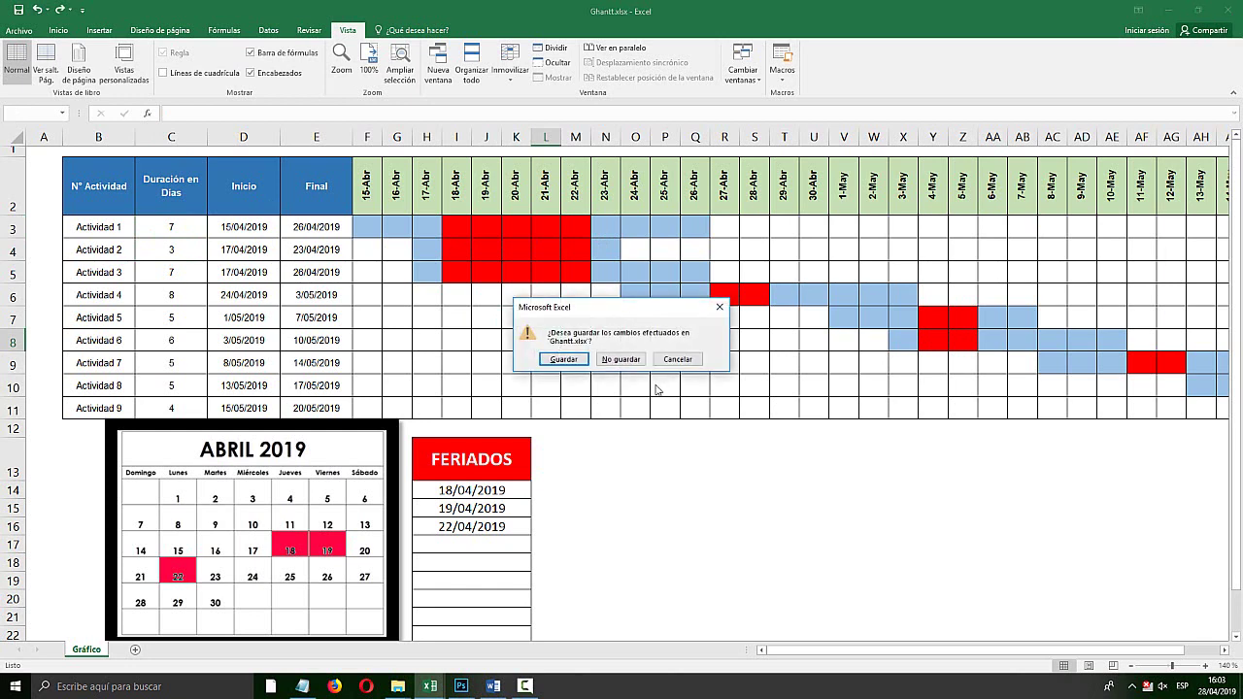
{"action": "left_click", "coordinate": [631, 359]}
{"action": "left_click_drag", "start_coordinate": [656, 218], "coordinate": [709, 304]}
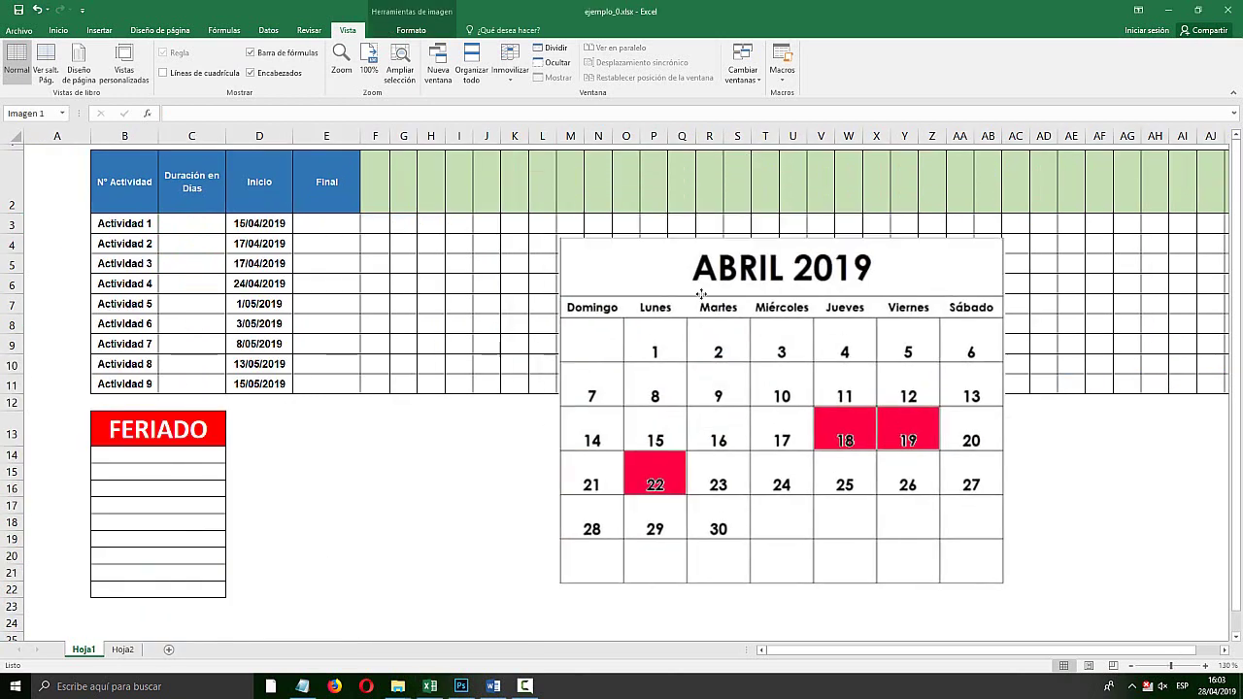
Enlarge the April 2019 calendar and shift it over the right of the timeline grid
{"action": "left_click_drag", "start_coordinate": [575, 267], "coordinate": [482, 194]}
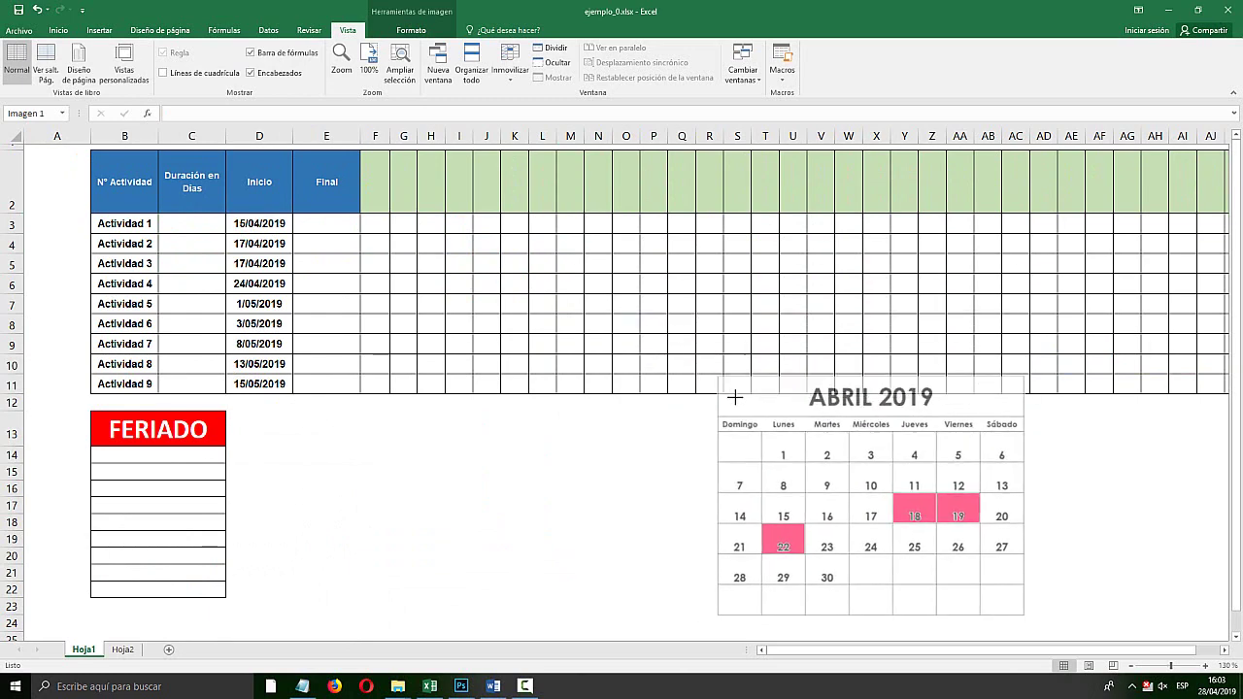
{"action": "left_click_drag", "start_coordinate": [662, 339], "coordinate": [660, 285]}
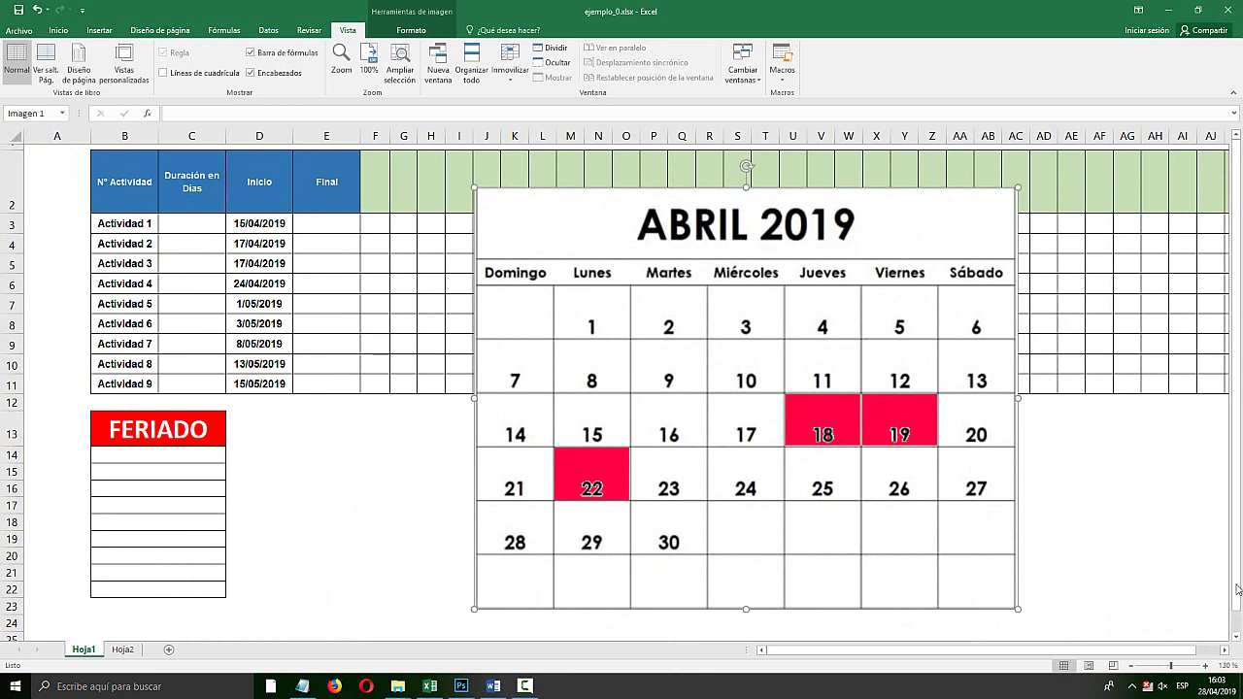
{"action": "key", "text": "super+plus"}
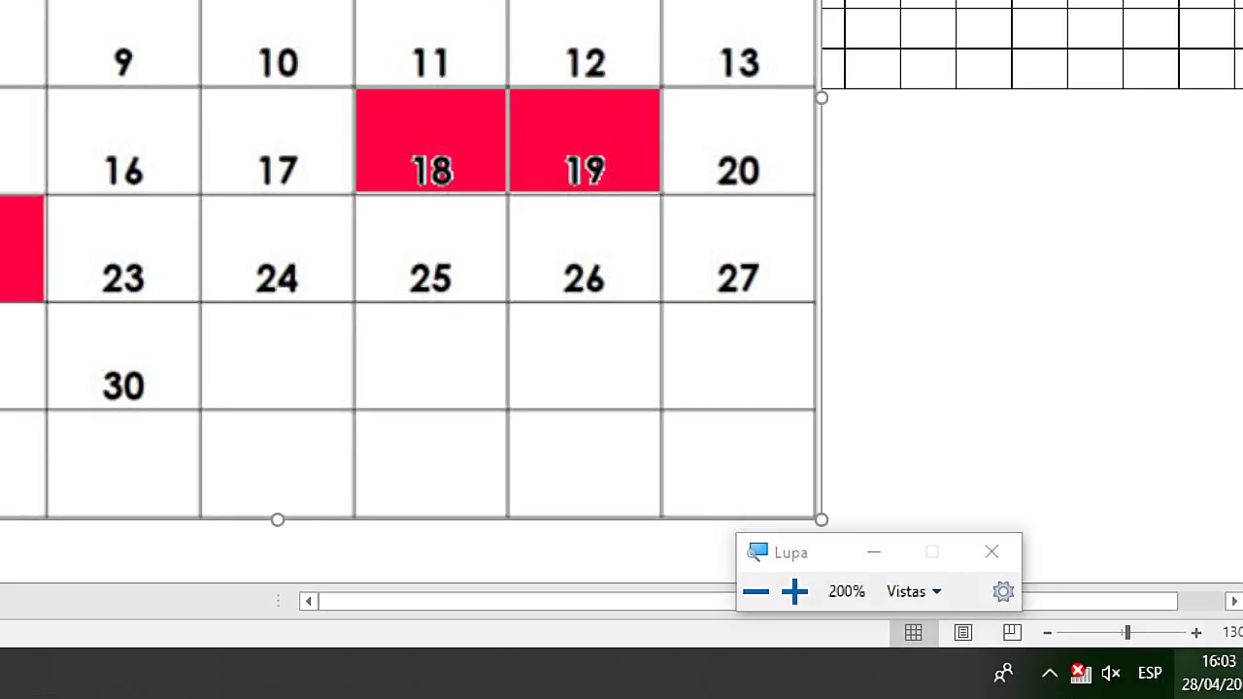
{"action": "key", "text": "super+Escape"}
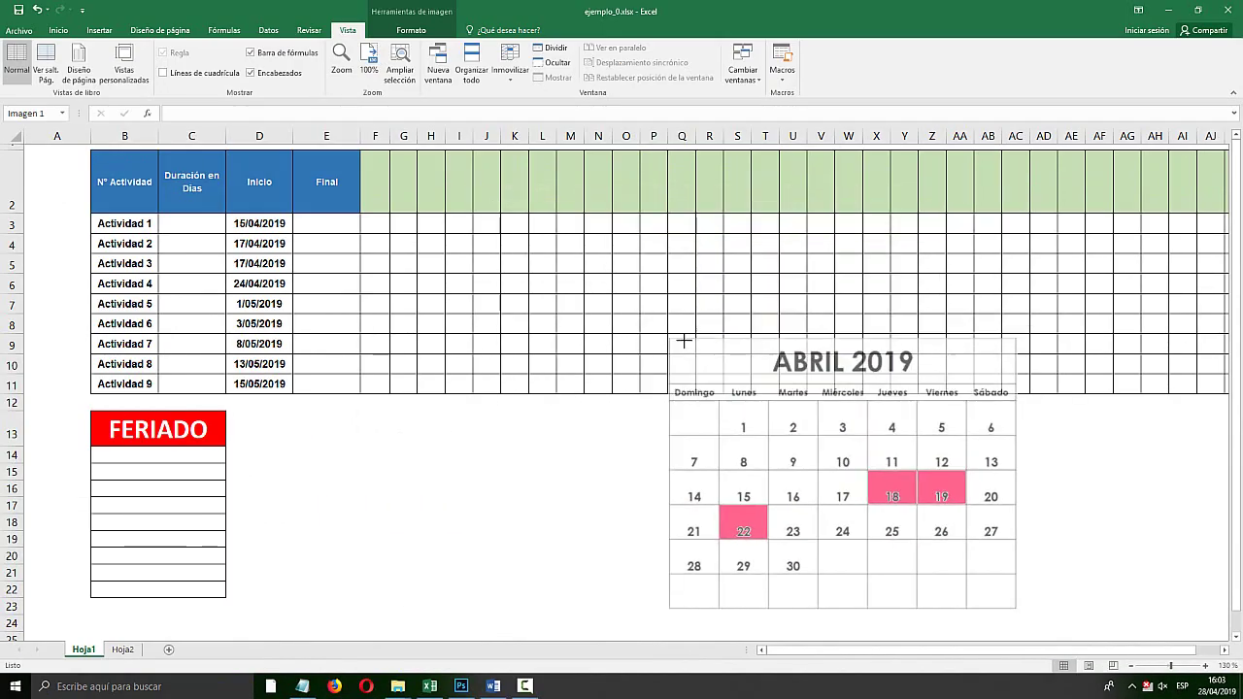
{"action": "left_click_drag", "start_coordinate": [505, 195], "coordinate": [505, 217]}
{"action": "left_click_drag", "start_coordinate": [663, 336], "coordinate": [742, 334]}
Zoom in on the duration column and step through Actividad 1 to 9's rows
{"action": "left_click", "coordinate": [193, 224]}
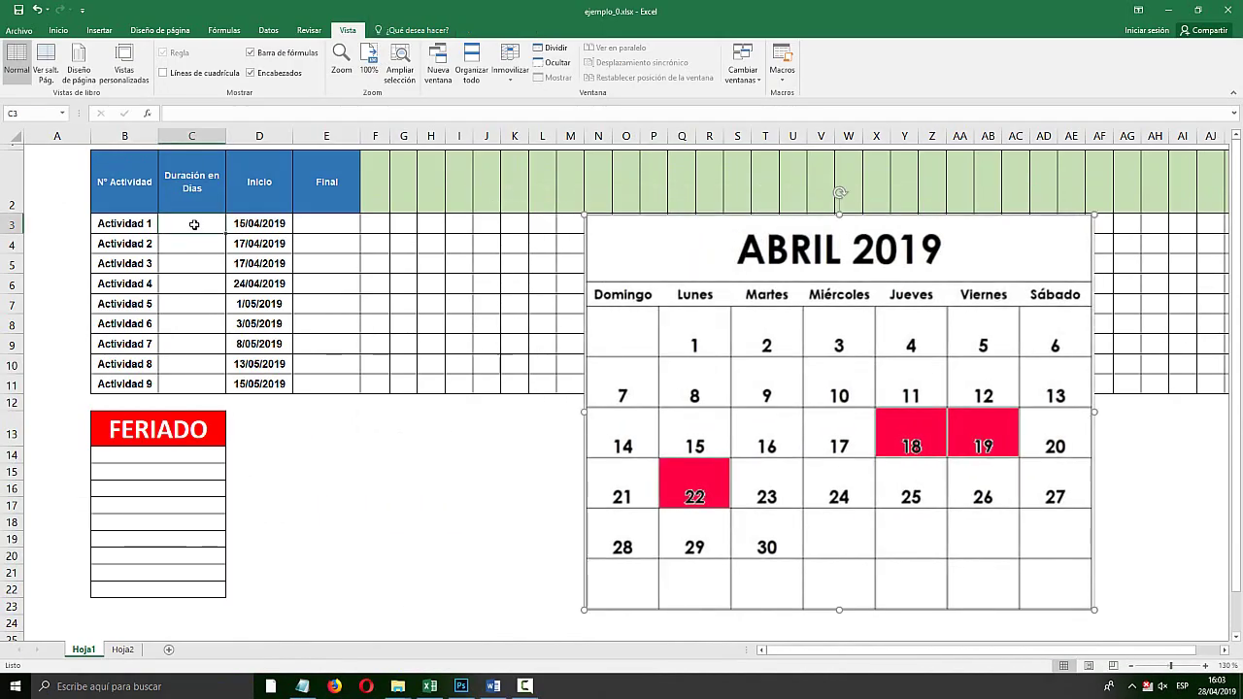
{"action": "key", "text": "super+plus"}
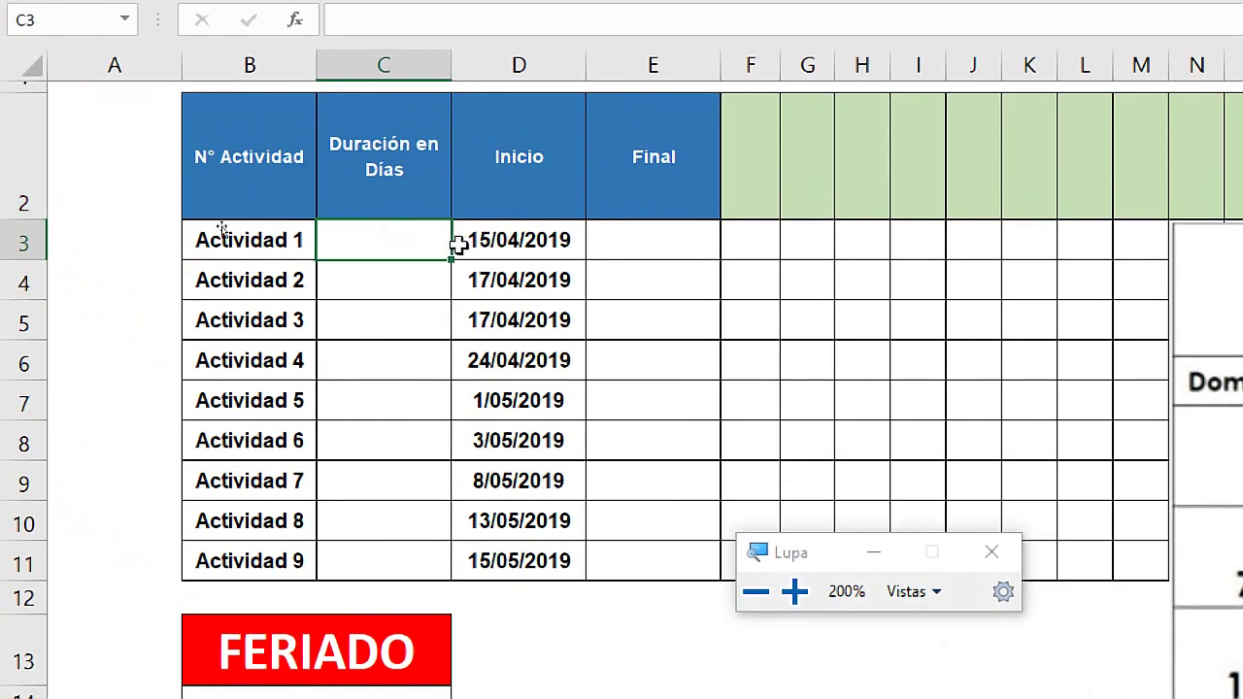
{"action": "left_click", "coordinate": [239, 242]}
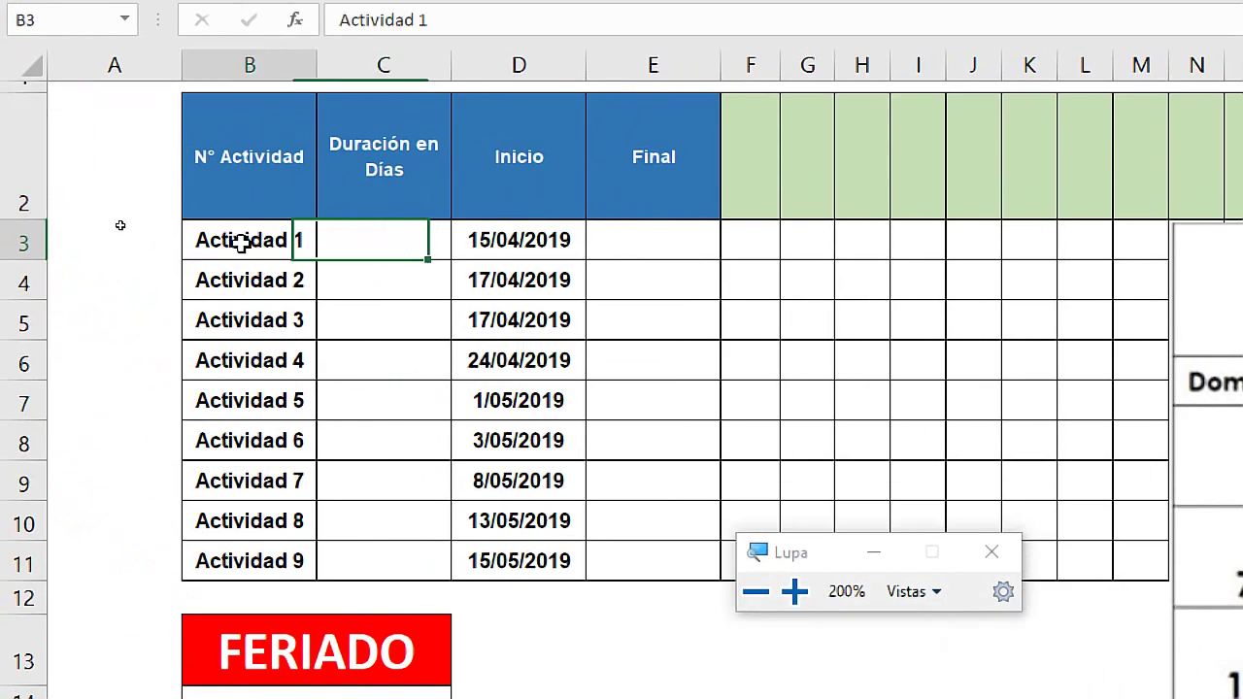
{"action": "left_click", "coordinate": [20, 242]}
{"action": "left_click", "coordinate": [19, 281]}
{"action": "left_click", "coordinate": [9, 362]}
{"action": "left_click", "coordinate": [14, 402]}
{"action": "left_click", "coordinate": [13, 442]}
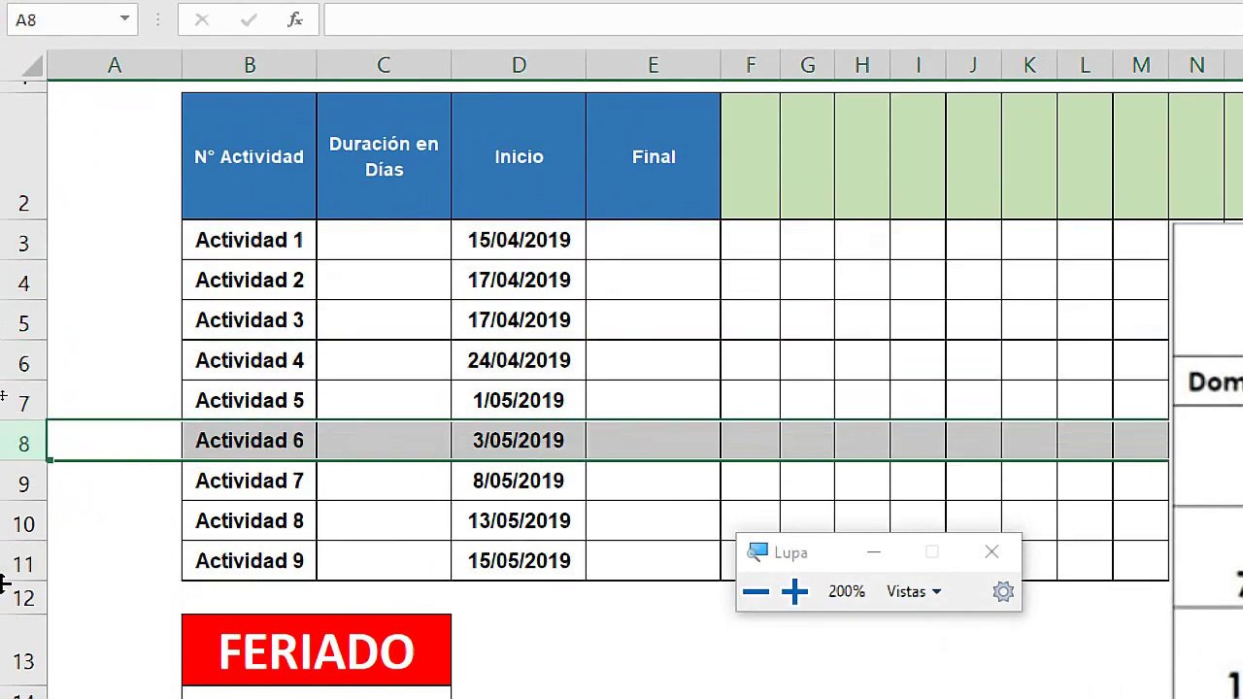
{"action": "left_click", "coordinate": [21, 483]}
Enter durations 3, 4, 5, 6, 5, 4, 5, 6 and 7 down C3:C11
{"action": "left_click", "coordinate": [394, 241]}
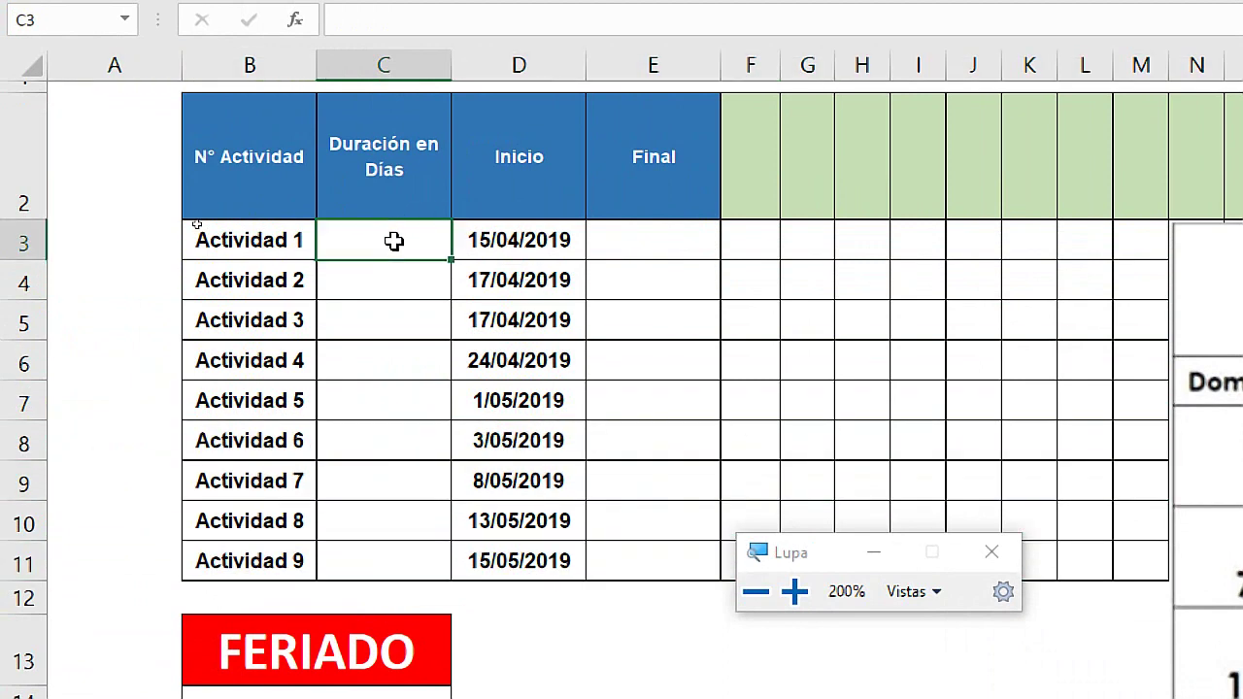
{"action": "type", "text": "3"}
{"action": "key", "text": "Return"}
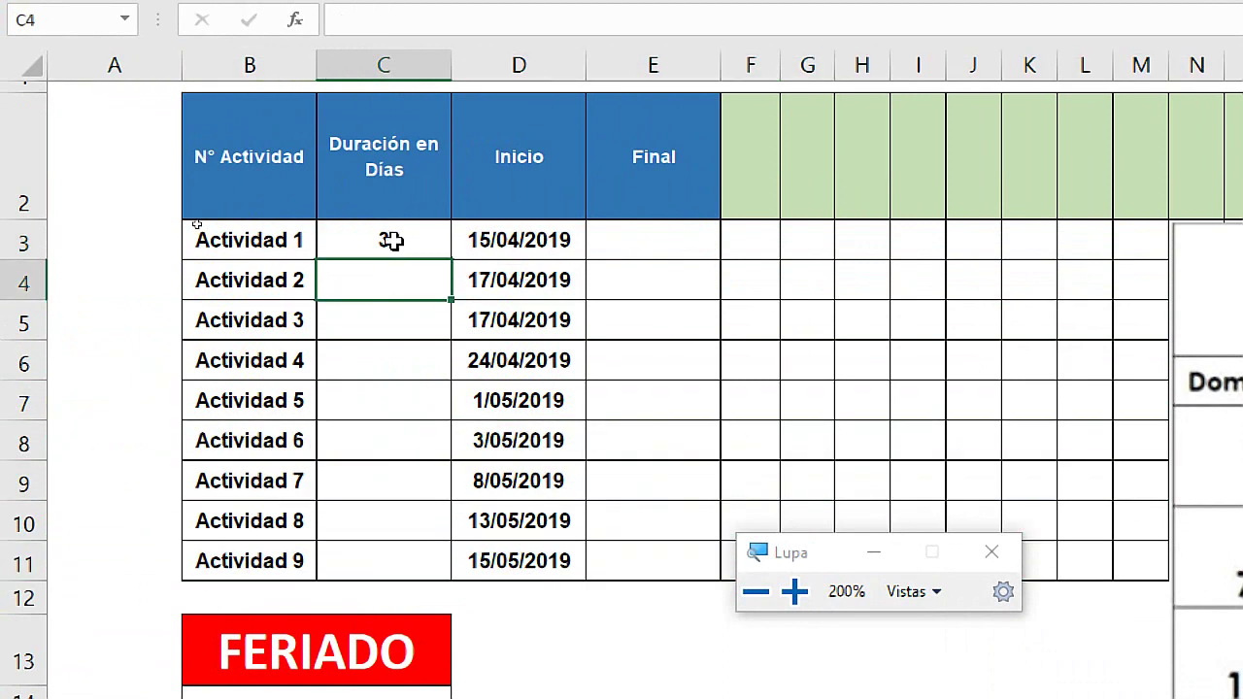
{"action": "type", "text": "4"}
{"action": "key", "text": "Return"}
{"action": "type", "text": "5"}
{"action": "key", "text": "Return"}
{"action": "key", "text": "Return"}
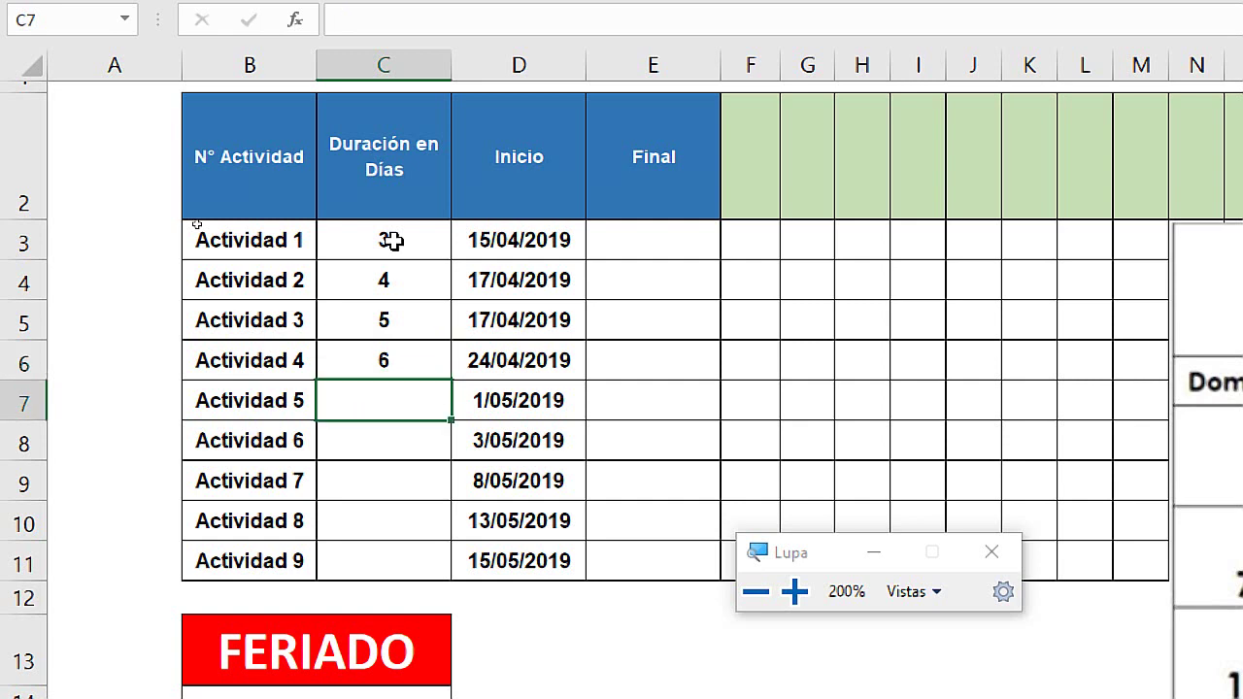
{"action": "type", "text": "5"}
{"action": "key", "text": "Return"}
{"action": "type", "text": "4"}
{"action": "key", "text": "Return"}
{"action": "type", "text": "5"}
{"action": "key", "text": "Return"}
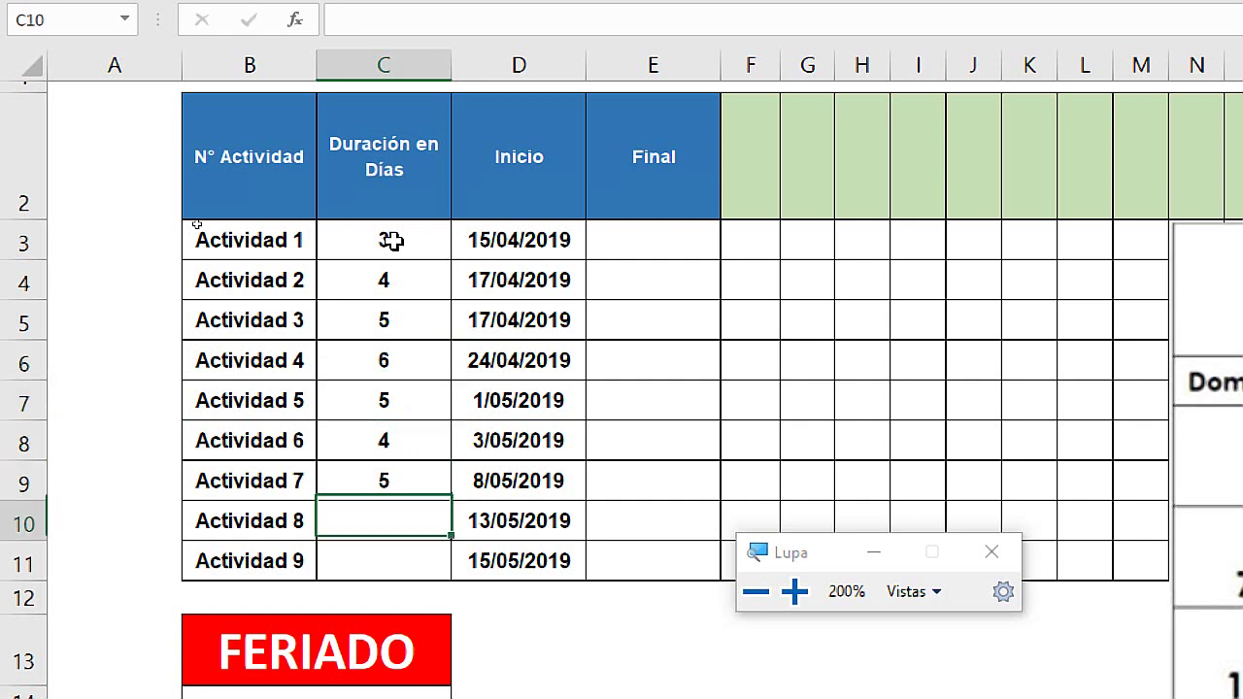
{"action": "type", "text": "7"}
{"action": "key", "text": "Return"}
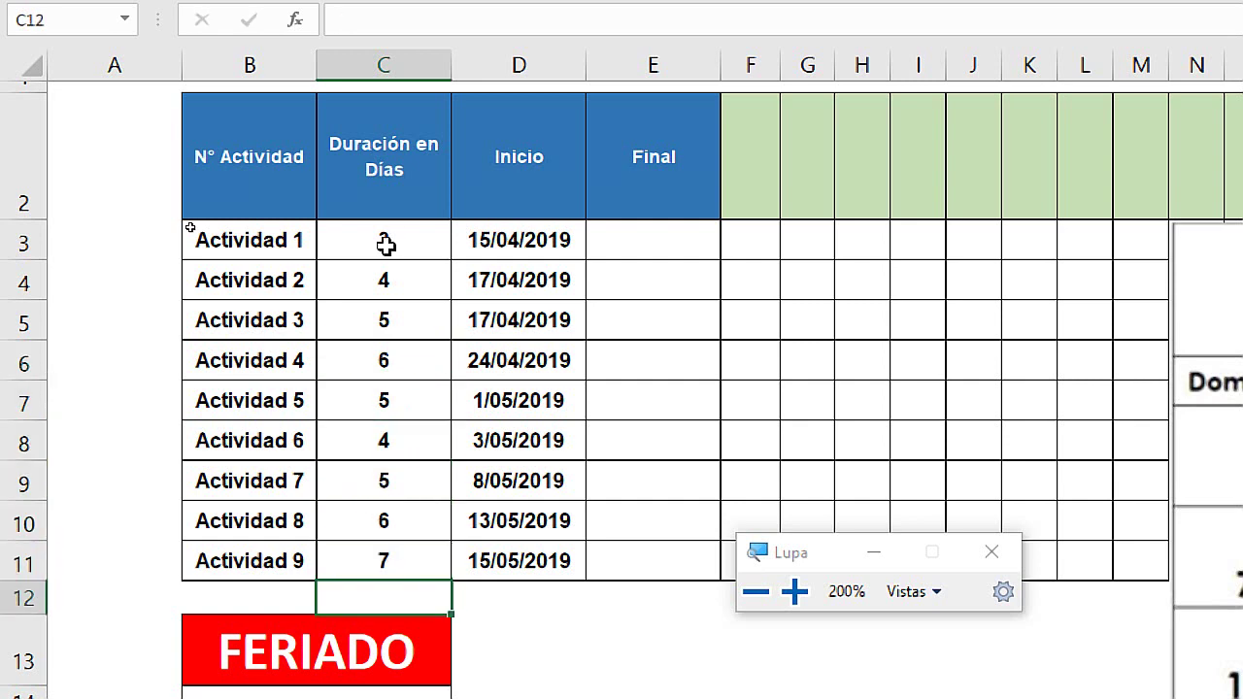
{"action": "key", "text": "super+Escape"}
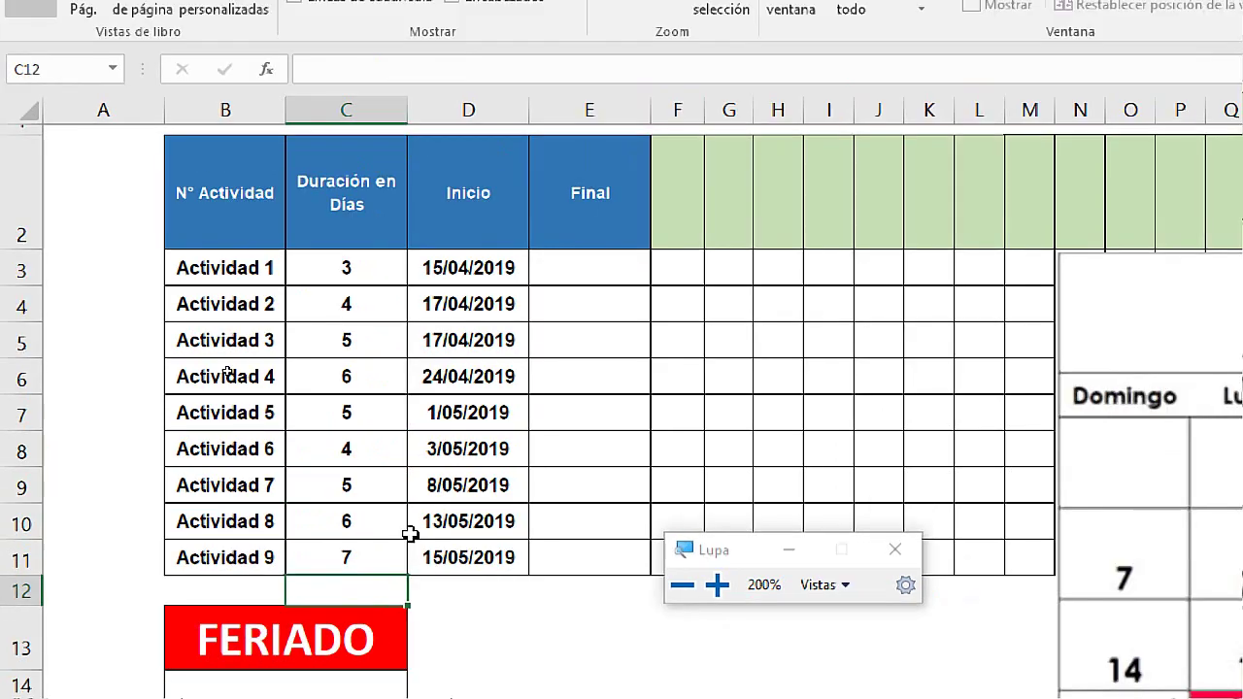
{"action": "left_click", "coordinate": [180, 457]}
Enter 18/04/2019 and 19/04/2019 in the first two FERIADO cells, moving the calendar aside
{"action": "left_click_drag", "start_coordinate": [641, 260], "coordinate": [398, 240]}
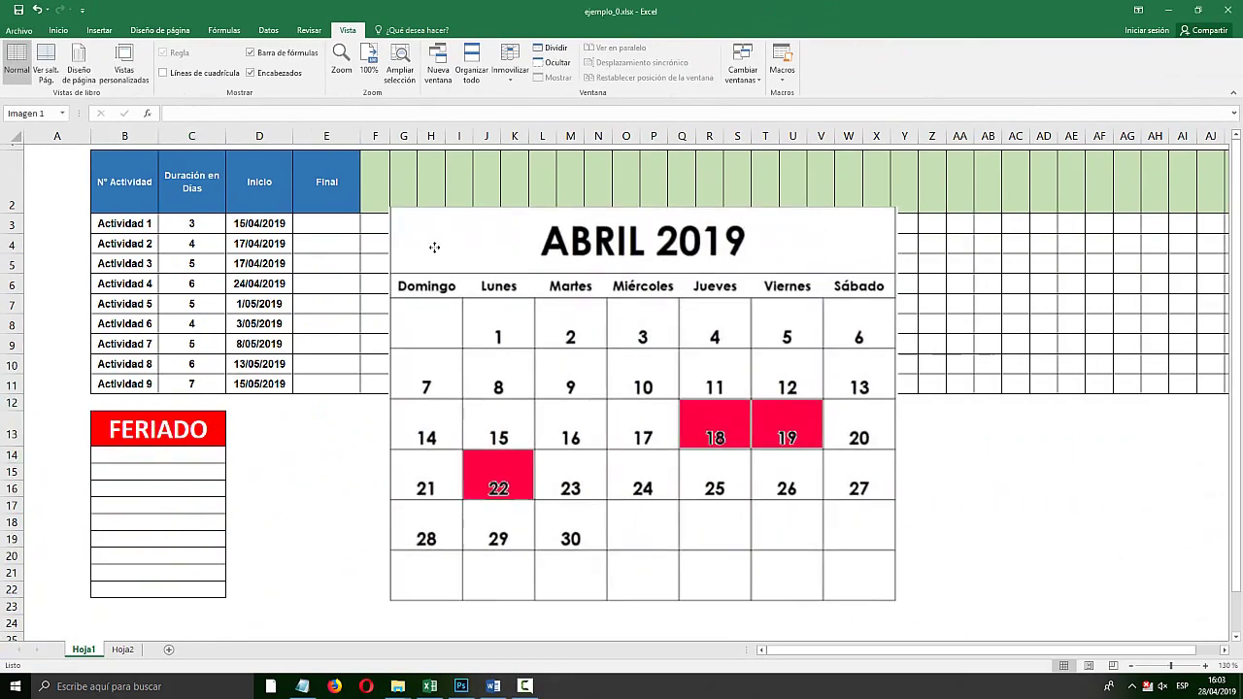
{"action": "key", "text": "super+plus"}
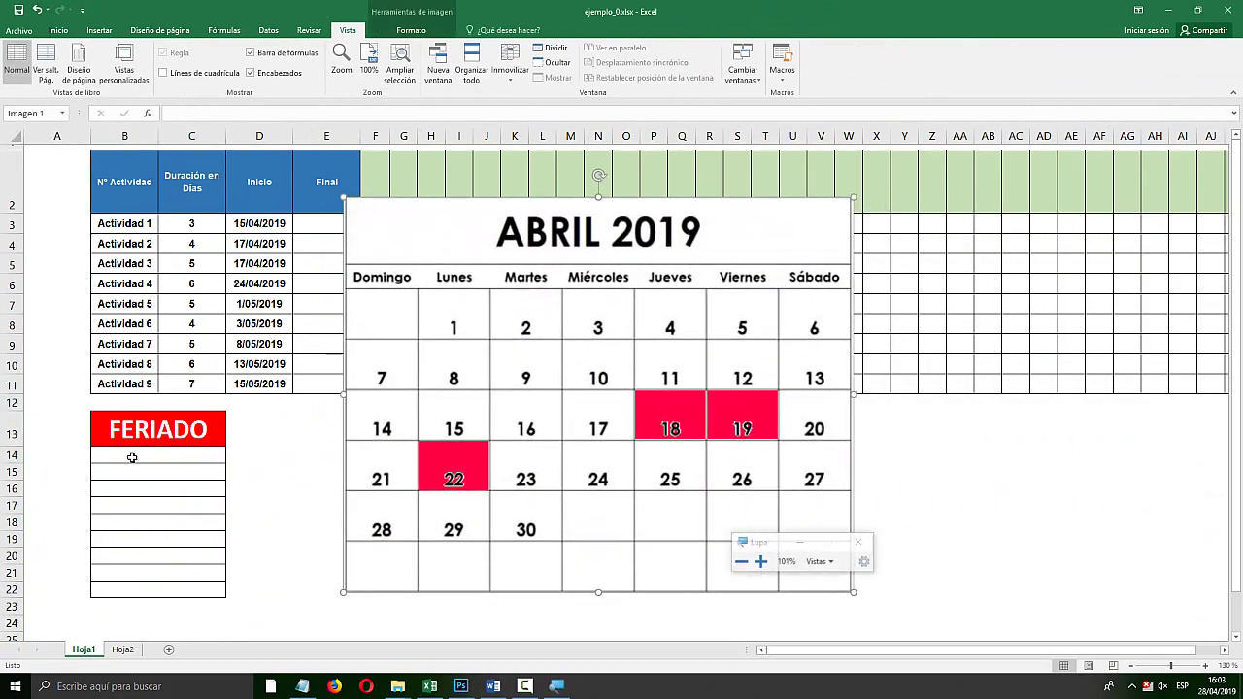
{"action": "left_click", "coordinate": [127, 457]}
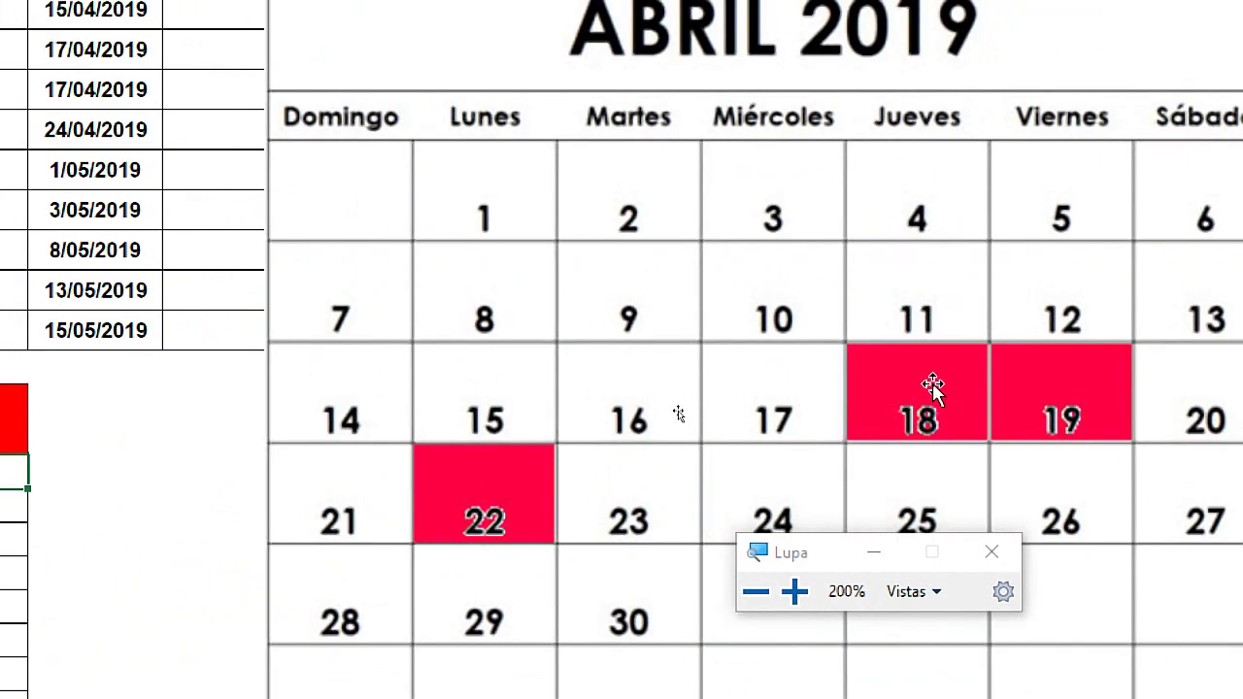
{"action": "key", "text": "super+Escape"}
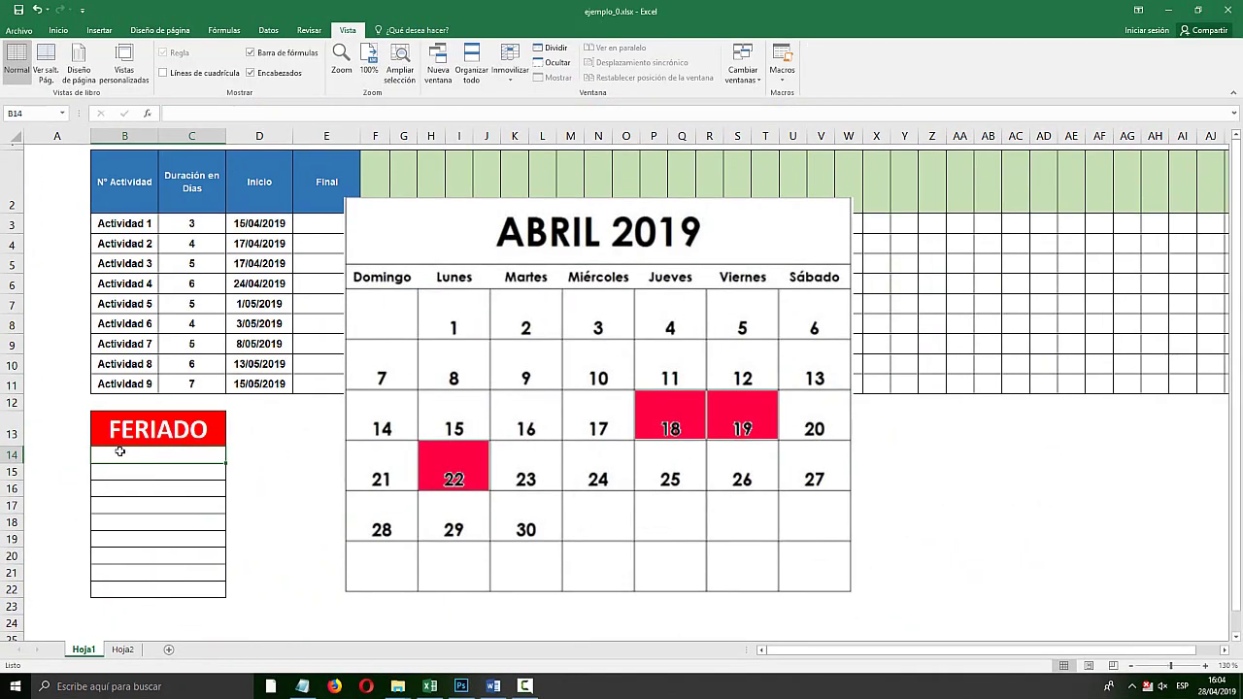
{"action": "type", "text": "18/04"}
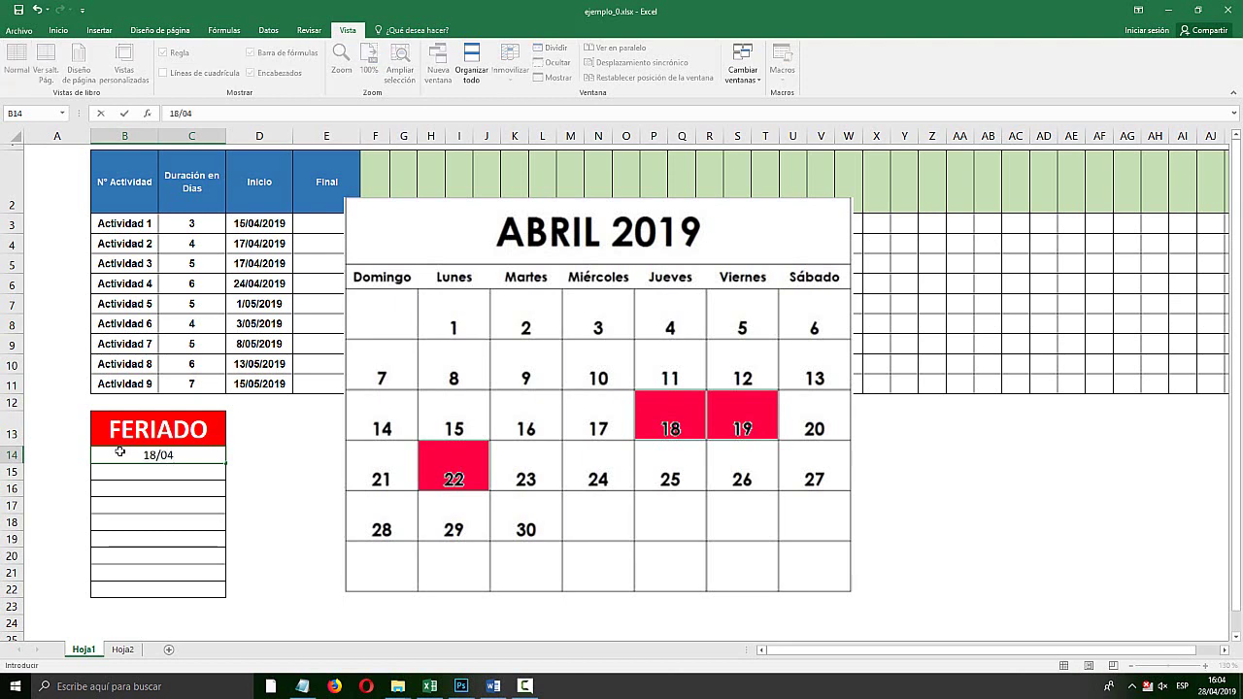
{"action": "type", "text": "/2019"}
{"action": "key", "text": "Return"}
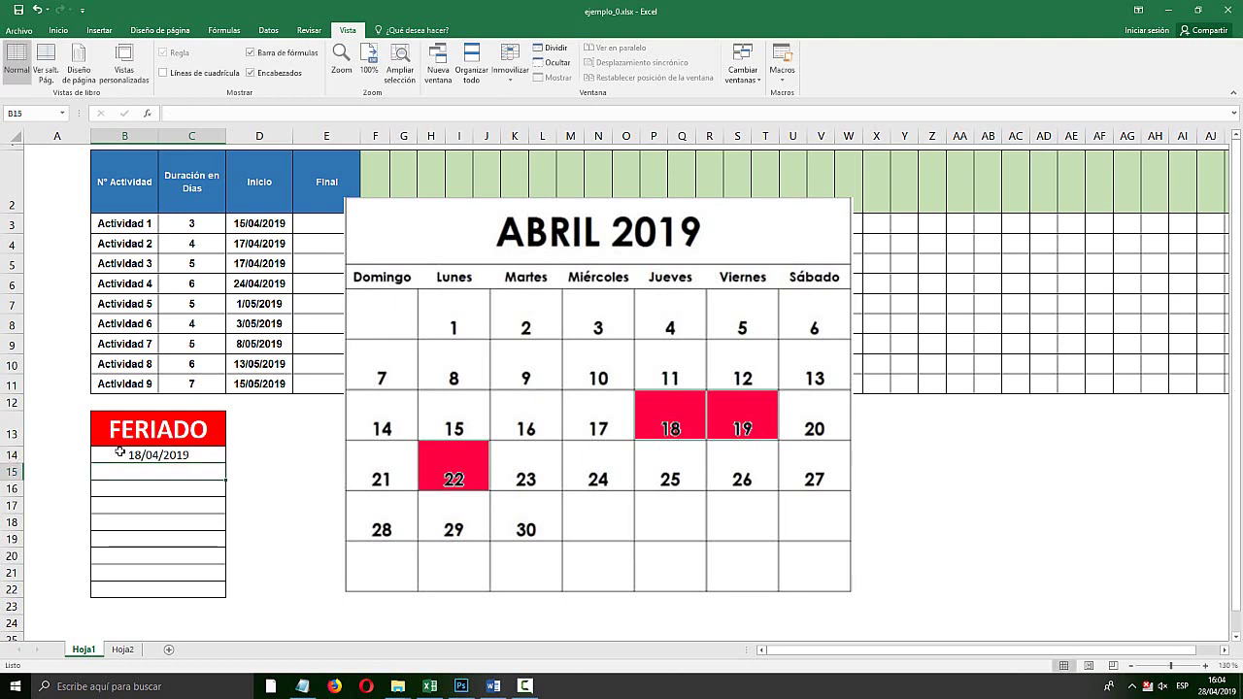
{"action": "key", "text": "super+plus"}
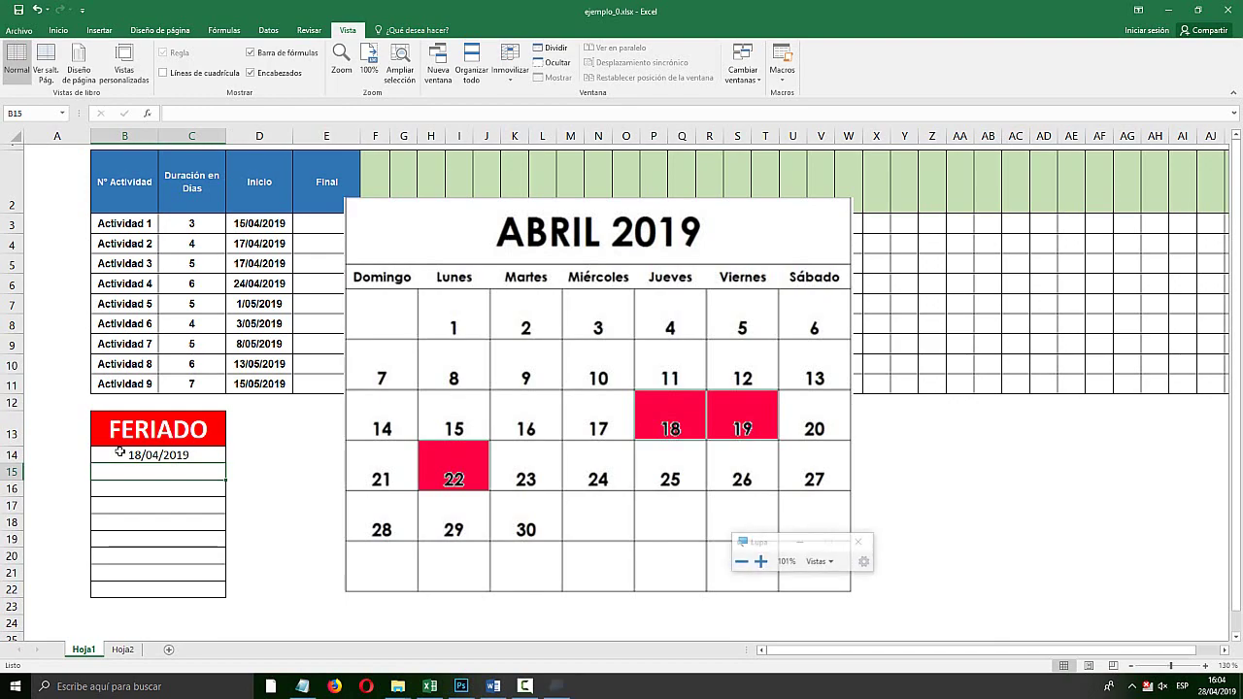
{"action": "type", "text": "19/0"}
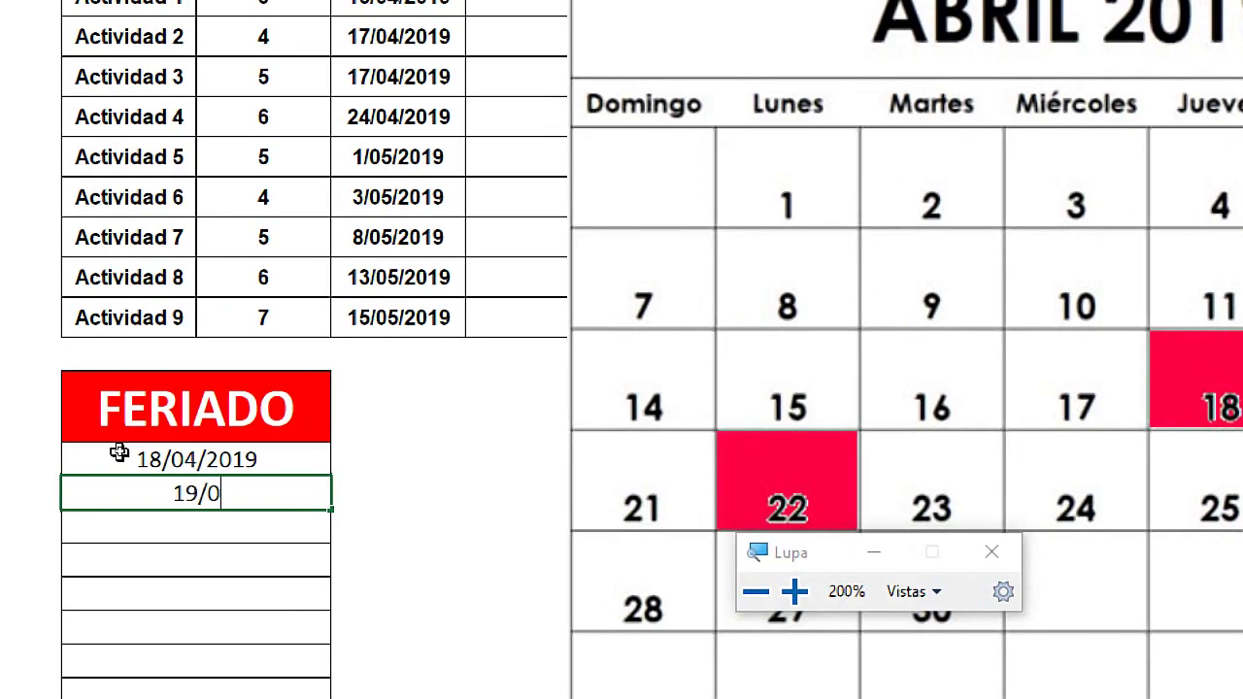
{"action": "type", "text": "4/2019"}
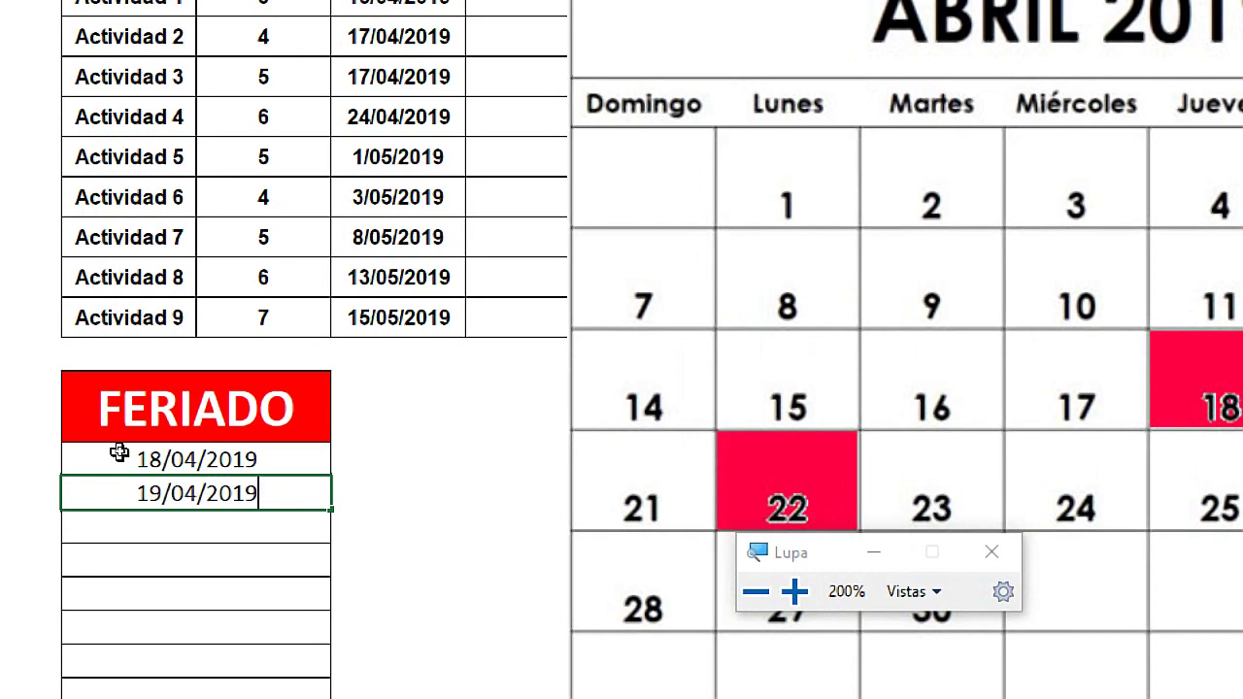
{"action": "key", "text": "Return"}
{"action": "key", "text": "super+Escape"}
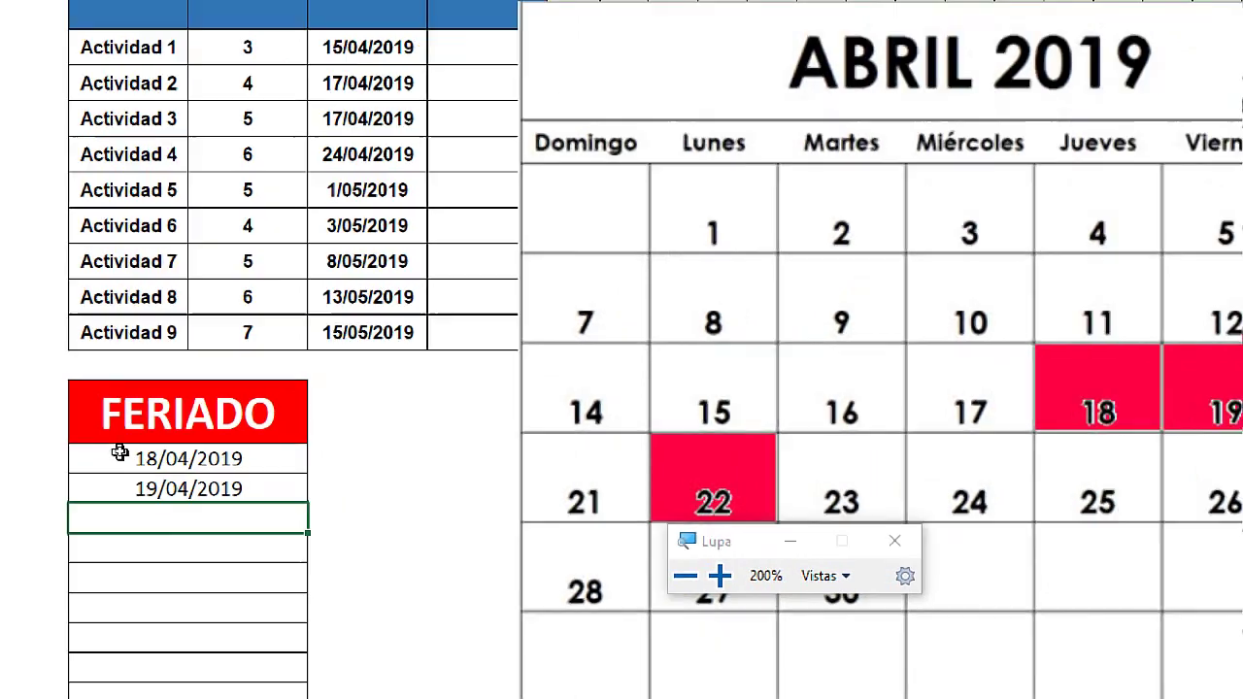
{"action": "left_click_drag", "start_coordinate": [455, 473], "coordinate": [561, 455]}
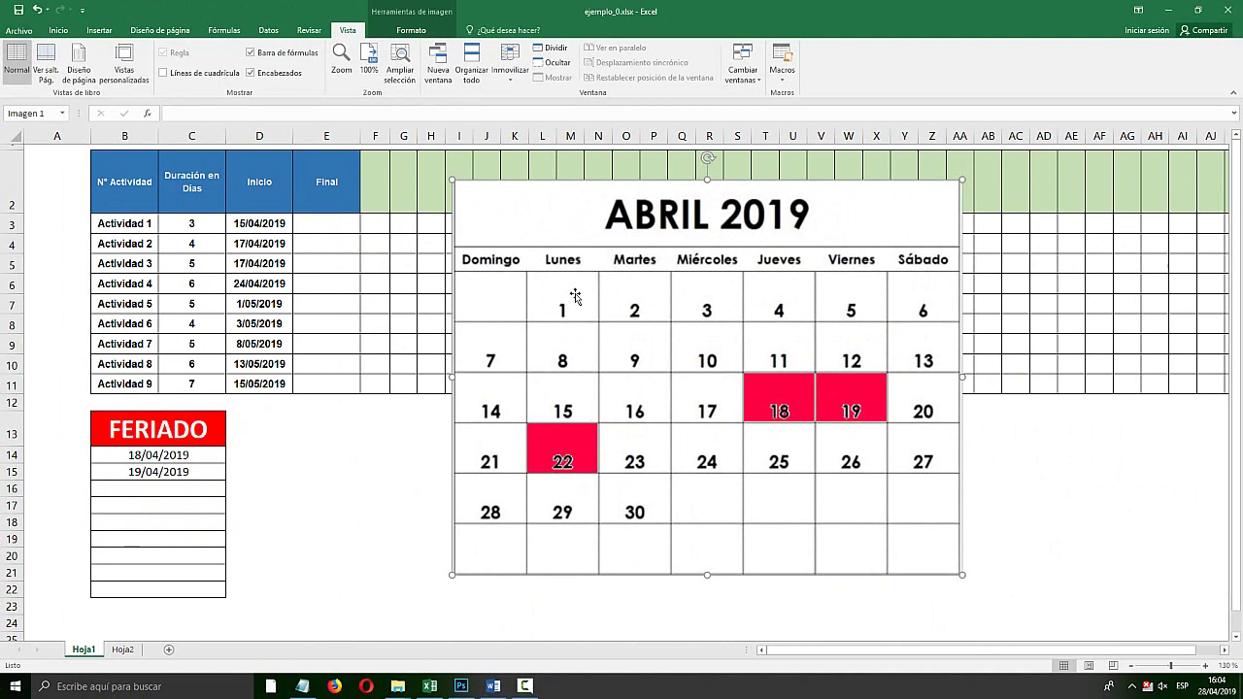
Add 22/04/2019 as the third FERIADO holiday
{"action": "left_click", "coordinate": [160, 496]}
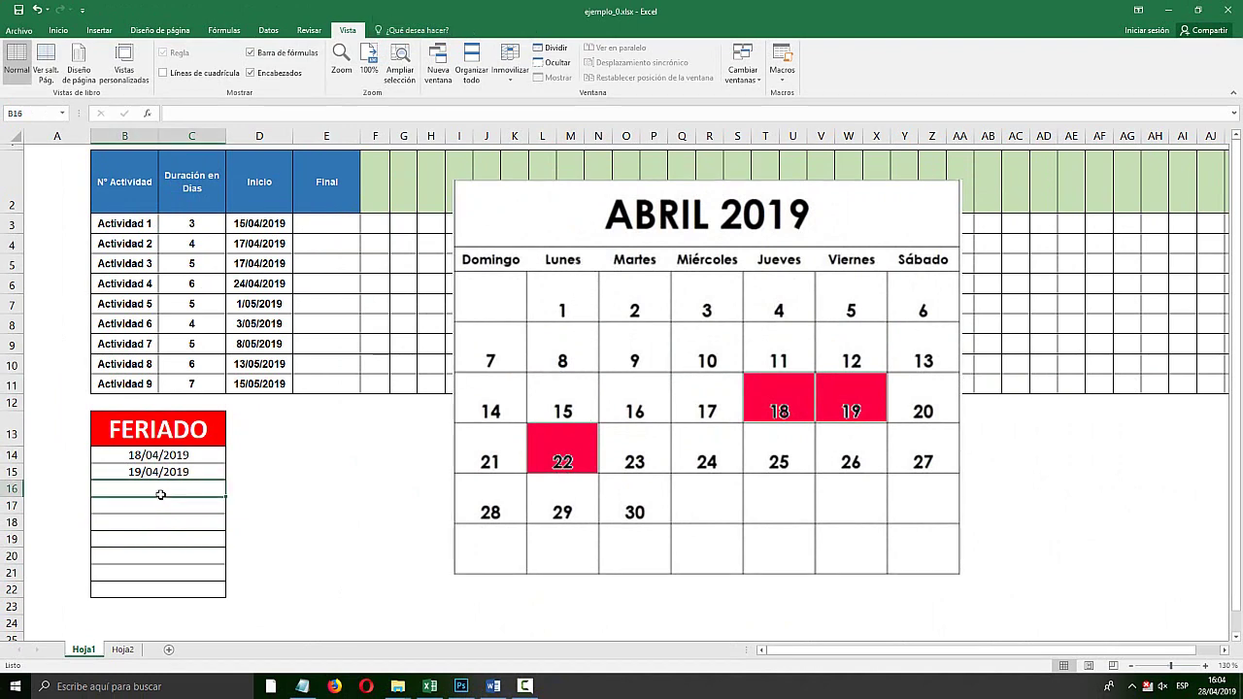
{"action": "type", "text": "22/04/2019"}
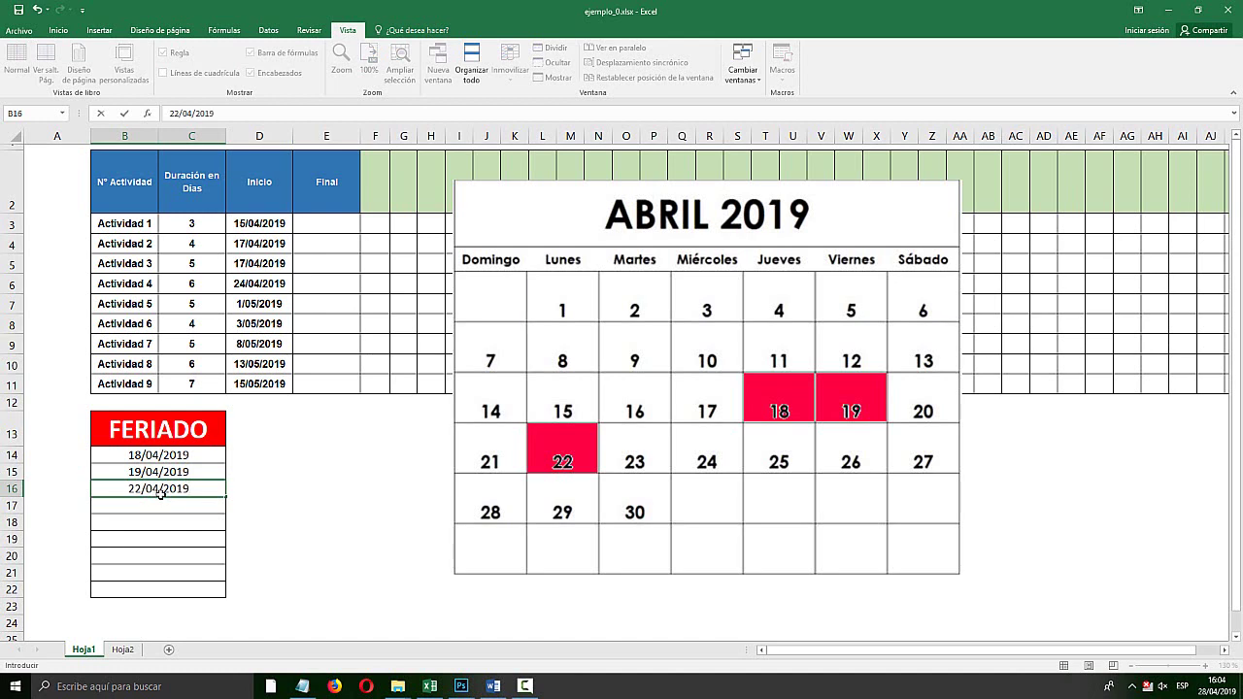
{"action": "key", "text": "Return"}
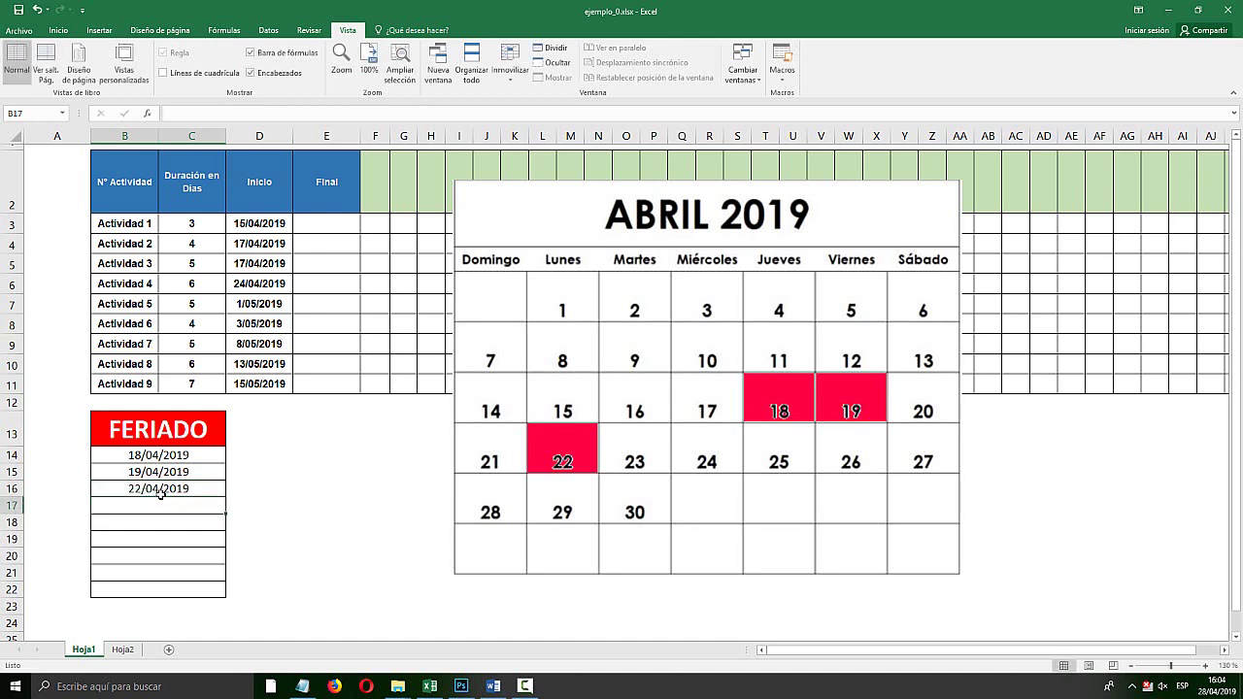
{"action": "left_click_drag", "start_coordinate": [155, 456], "coordinate": [158, 491]}
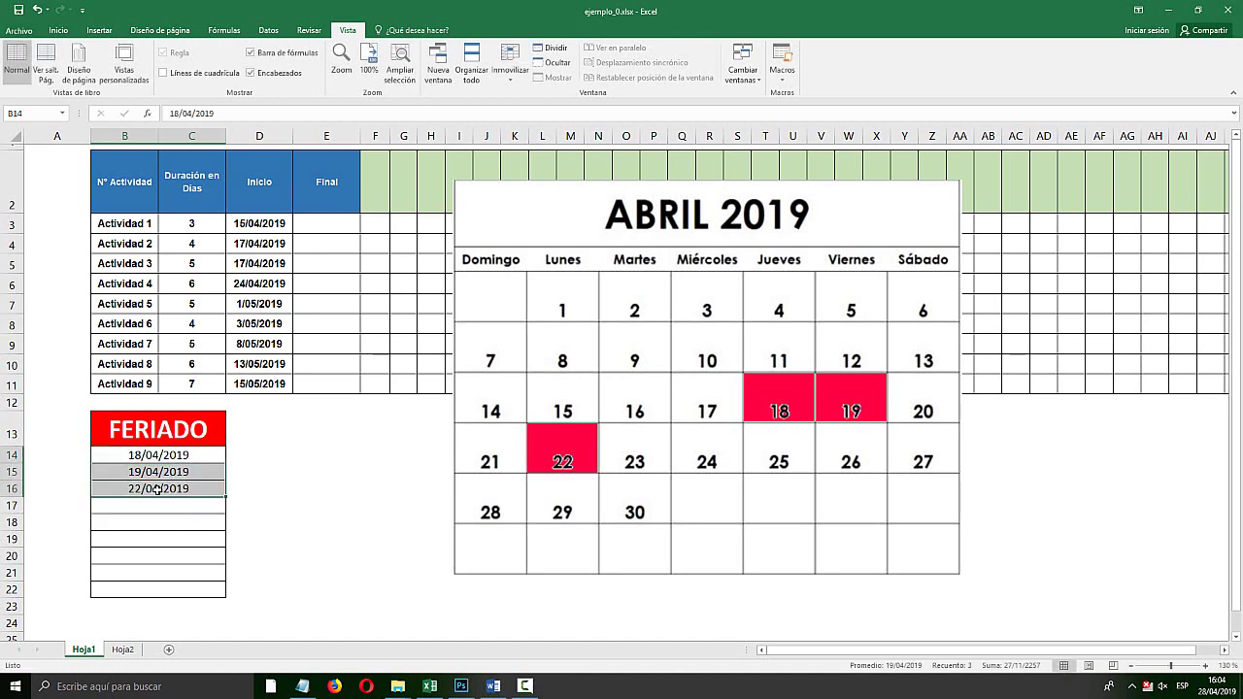
{"action": "key", "text": "super+plus"}
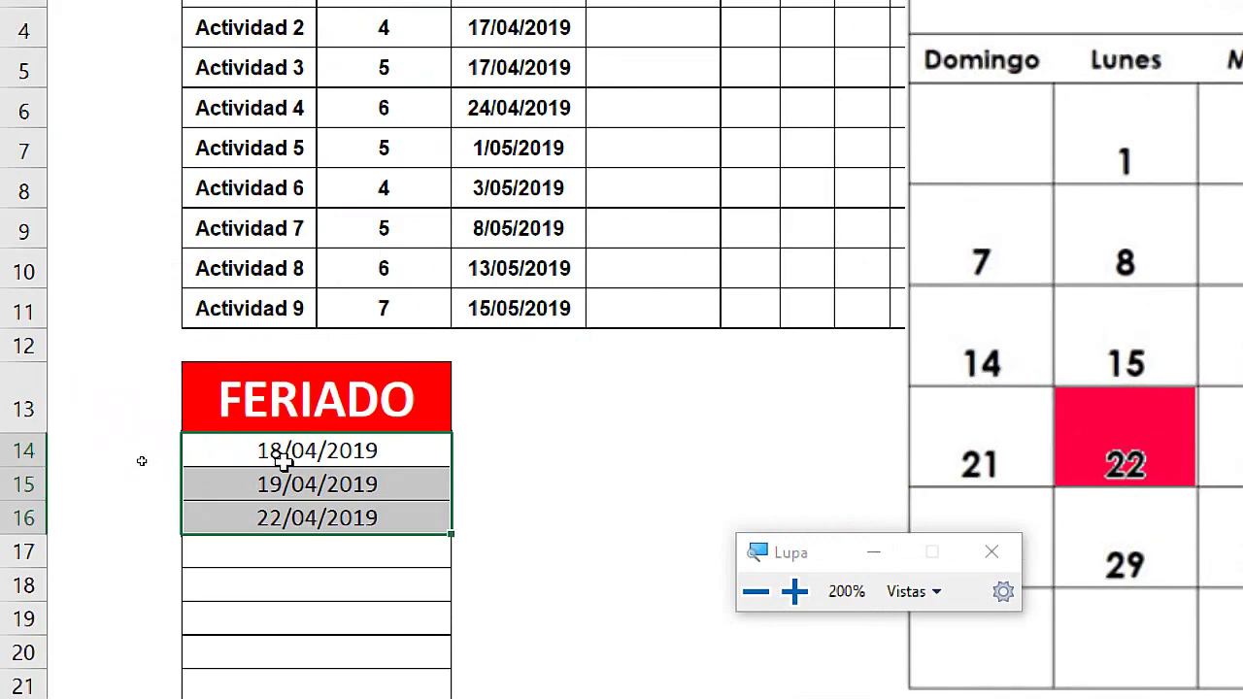
{"action": "key", "text": "super+Escape"}
Shrink the calendar picture and place it beside the holidays list
{"action": "left_click_drag", "start_coordinate": [586, 396], "coordinate": [627, 418]}
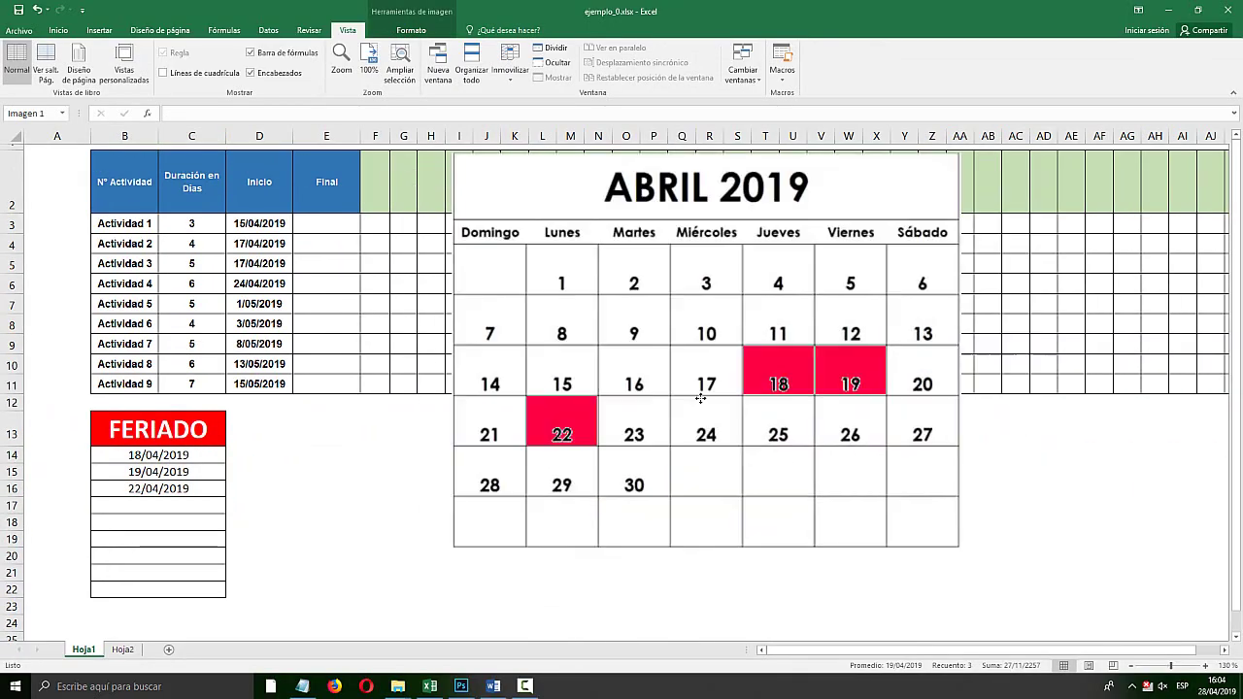
{"action": "left_click_drag", "start_coordinate": [492, 201], "coordinate": [721, 379]}
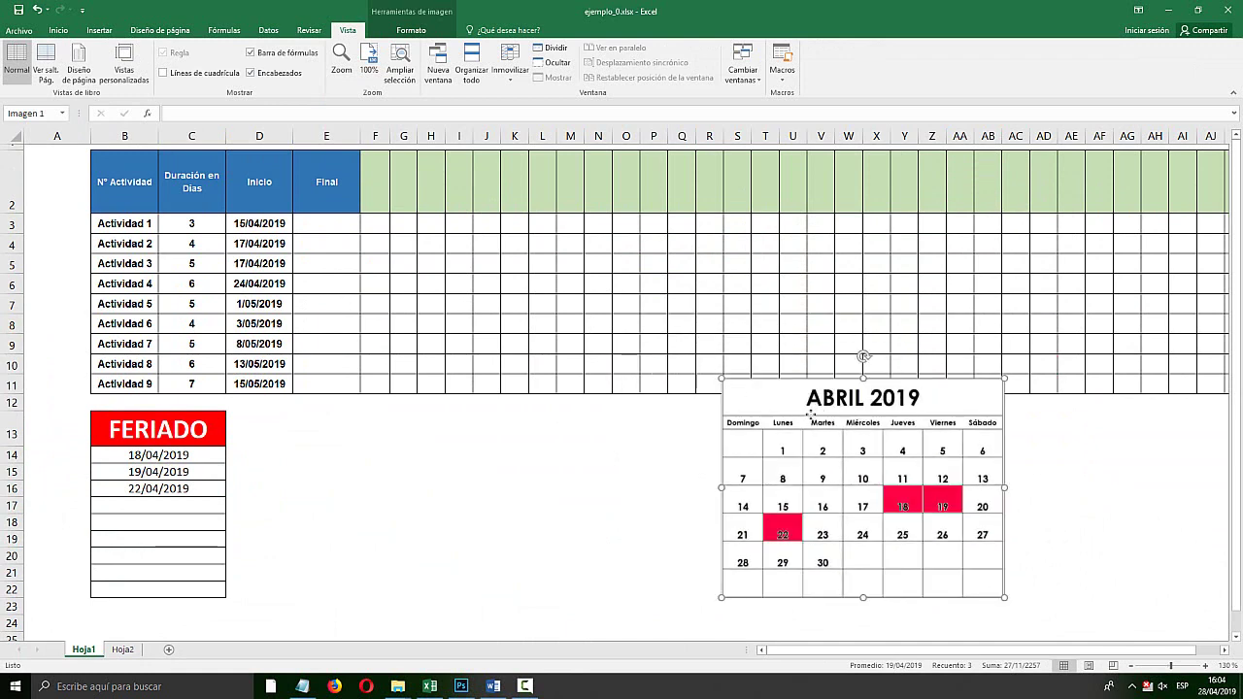
{"action": "left_click_drag", "start_coordinate": [818, 412], "coordinate": [334, 432]}
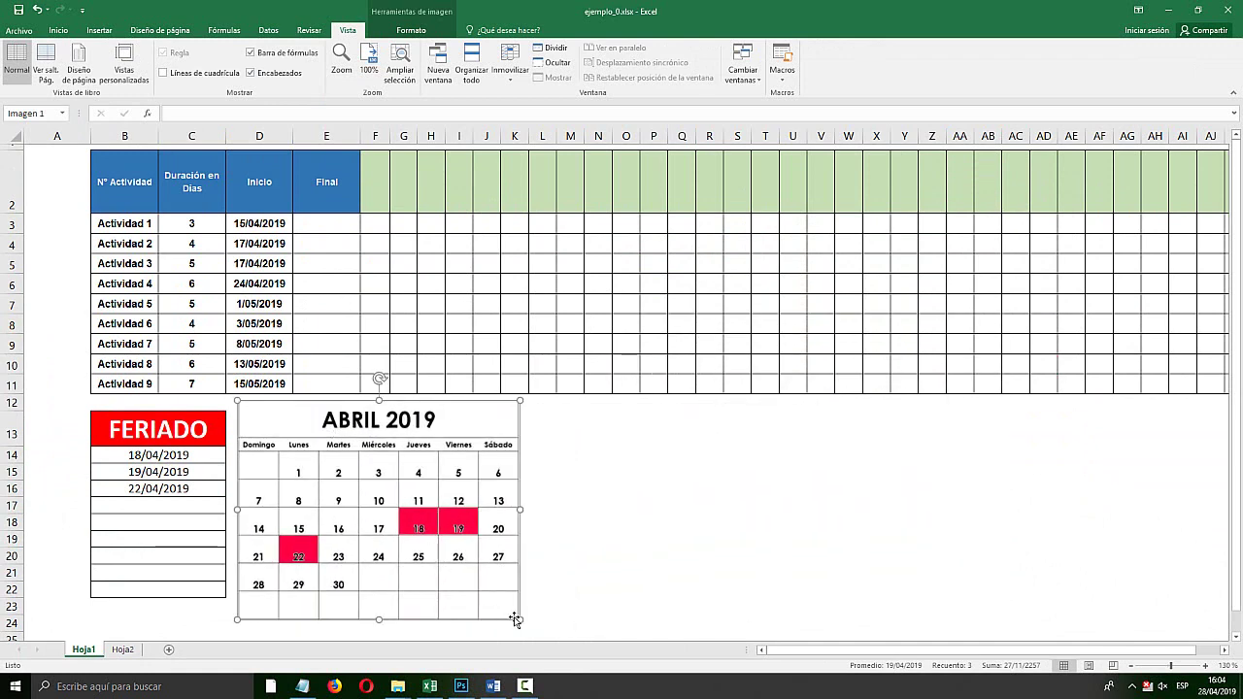
{"action": "left_click_drag", "start_coordinate": [516, 620], "coordinate": [473, 592]}
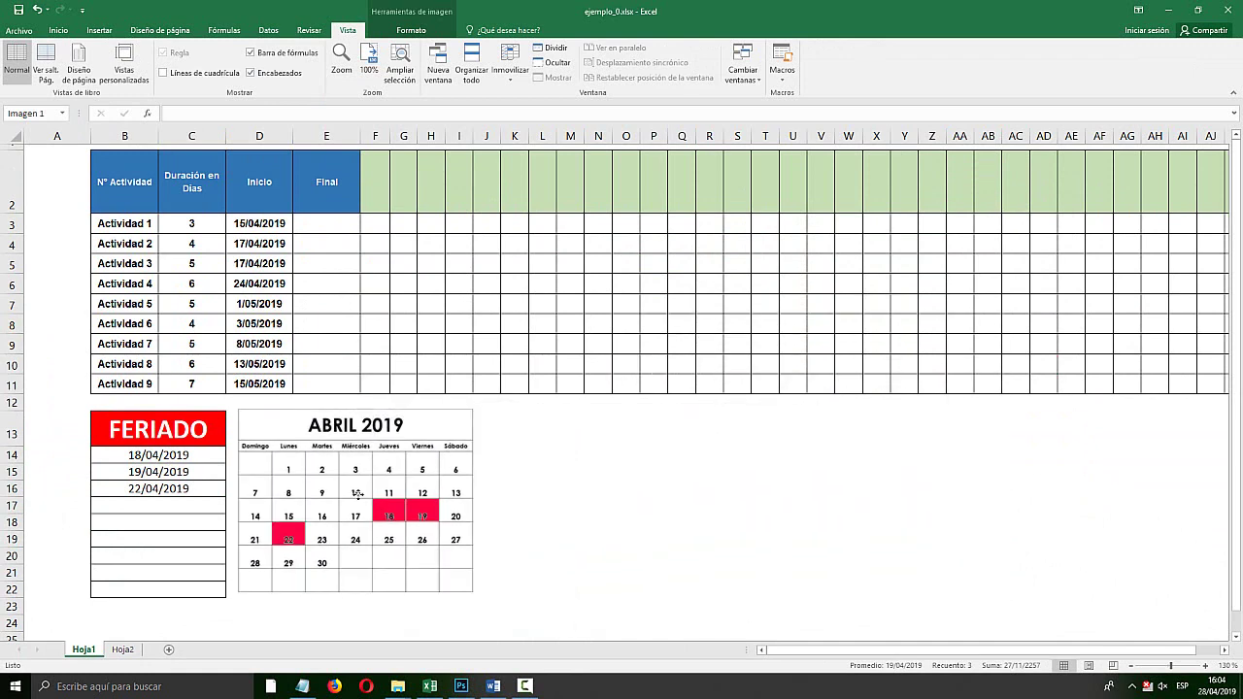
{"action": "left_click_drag", "start_coordinate": [358, 493], "coordinate": [358, 492]}
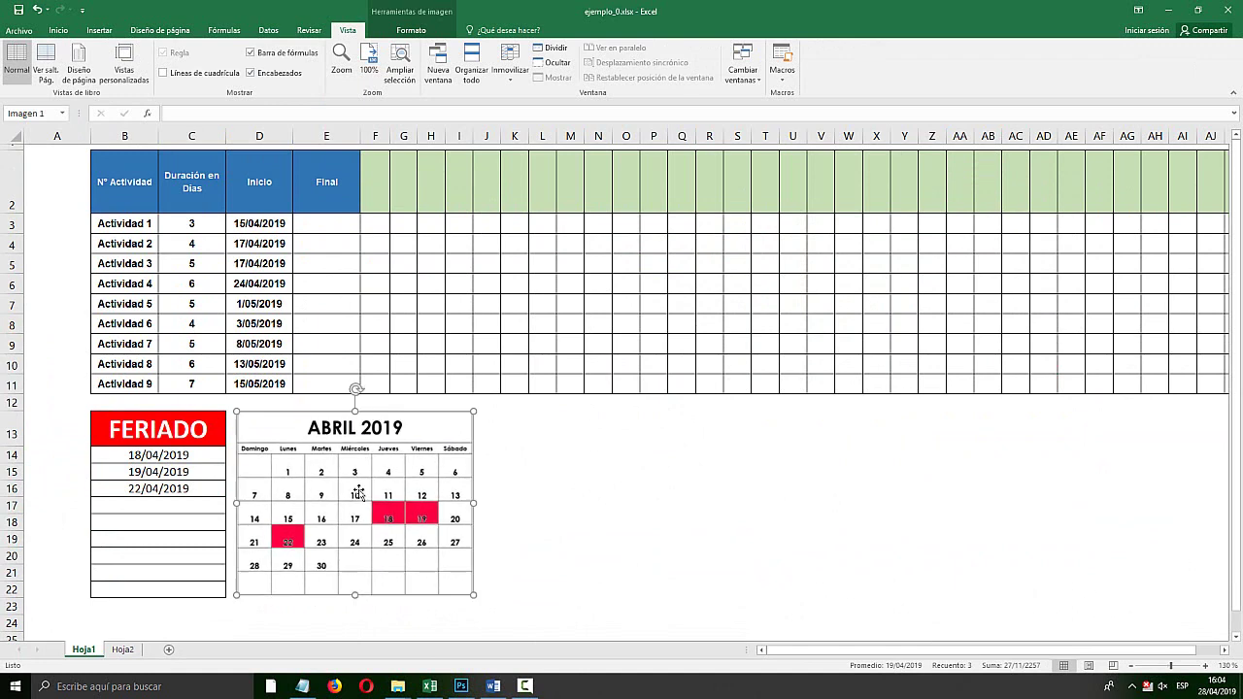
Review Actividad 1's start date 15/04/2019 and its duration
{"action": "left_click", "coordinate": [308, 230]}
{"action": "key", "text": "super+plus"}
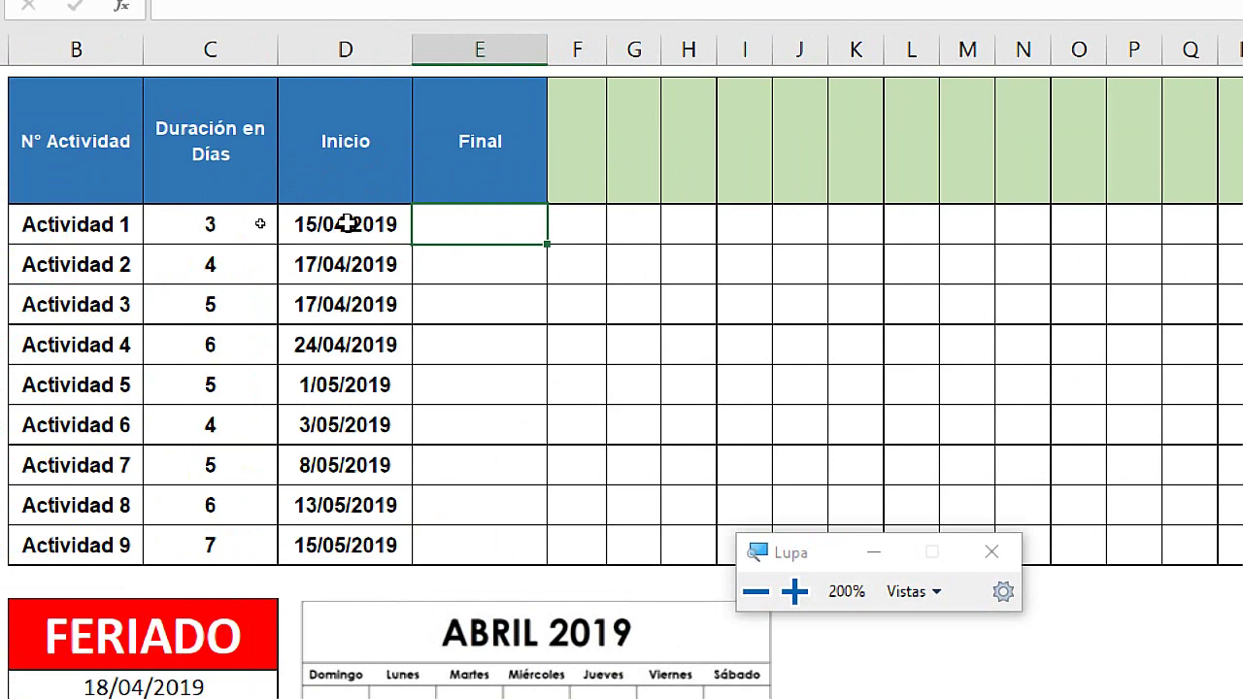
{"action": "left_click", "coordinate": [347, 223]}
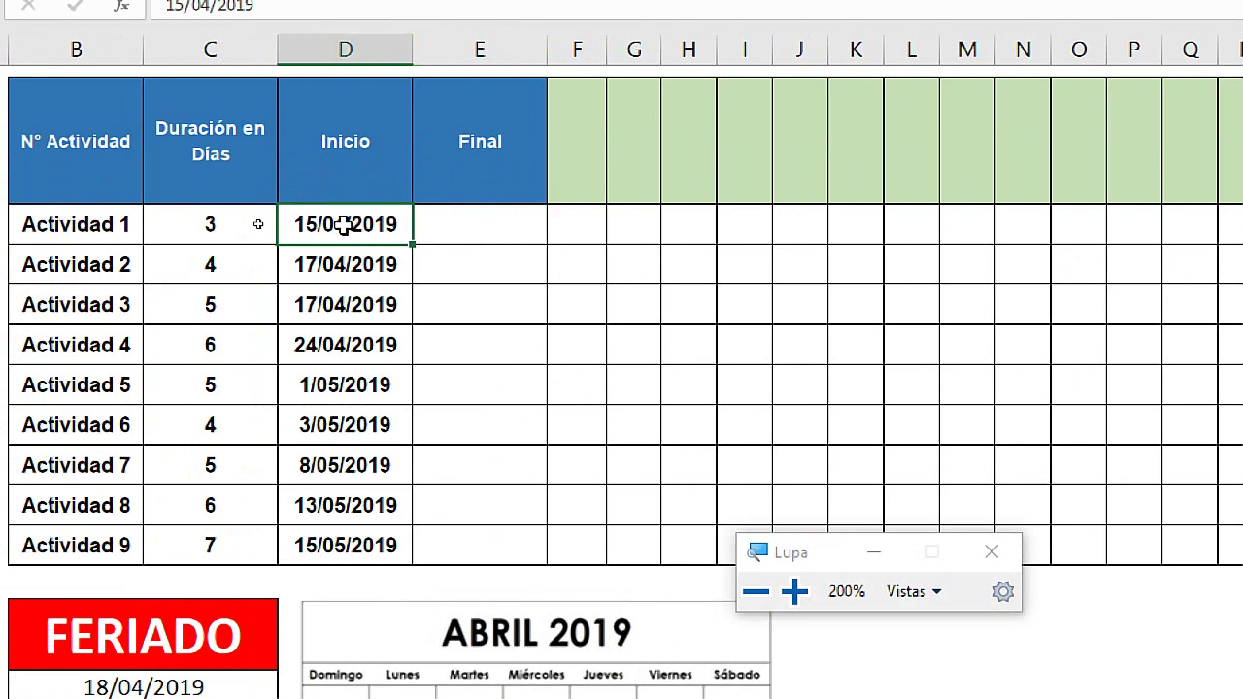
{"action": "left_click", "coordinate": [237, 222]}
{"action": "left_click", "coordinate": [515, 225]}
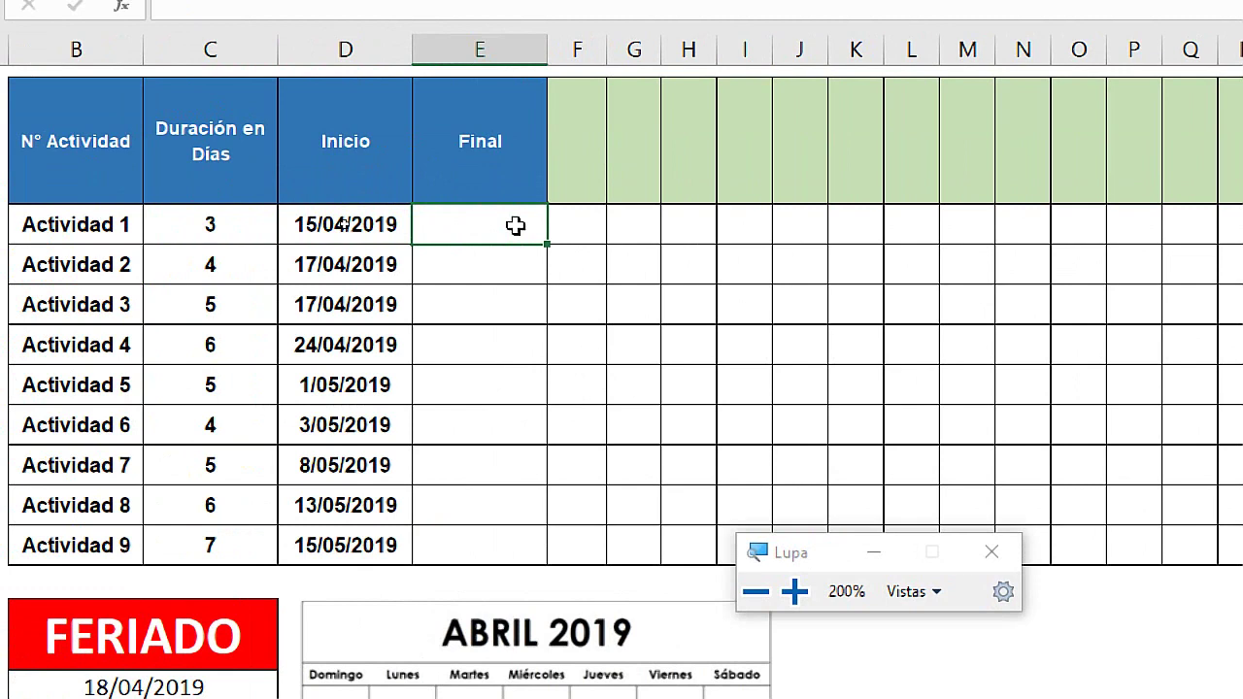
{"action": "left_click", "coordinate": [217, 227]}
{"action": "left_click", "coordinate": [355, 235]}
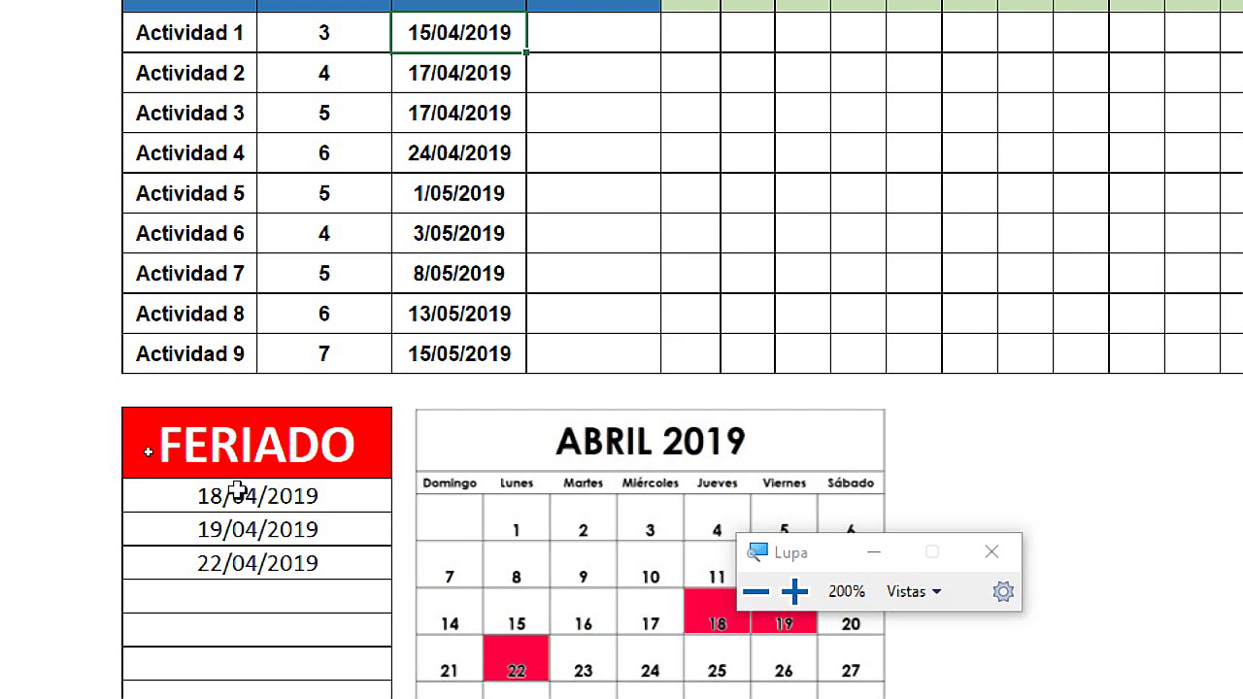
Review the three FERIADO holiday dates, then select Actividad 1's empty Final cell
{"action": "left_click_drag", "start_coordinate": [239, 482], "coordinate": [239, 563]}
{"action": "left_click", "coordinate": [249, 493]}
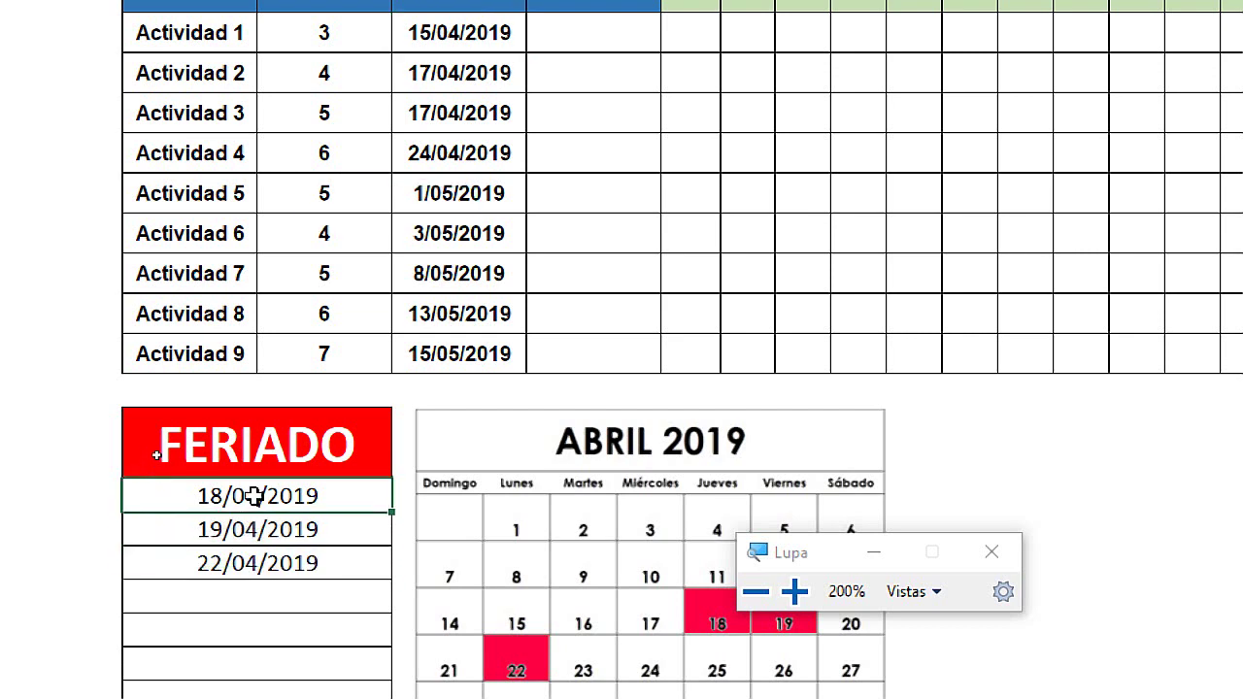
{"action": "left_click", "coordinate": [250, 562]}
{"action": "left_click", "coordinate": [255, 530]}
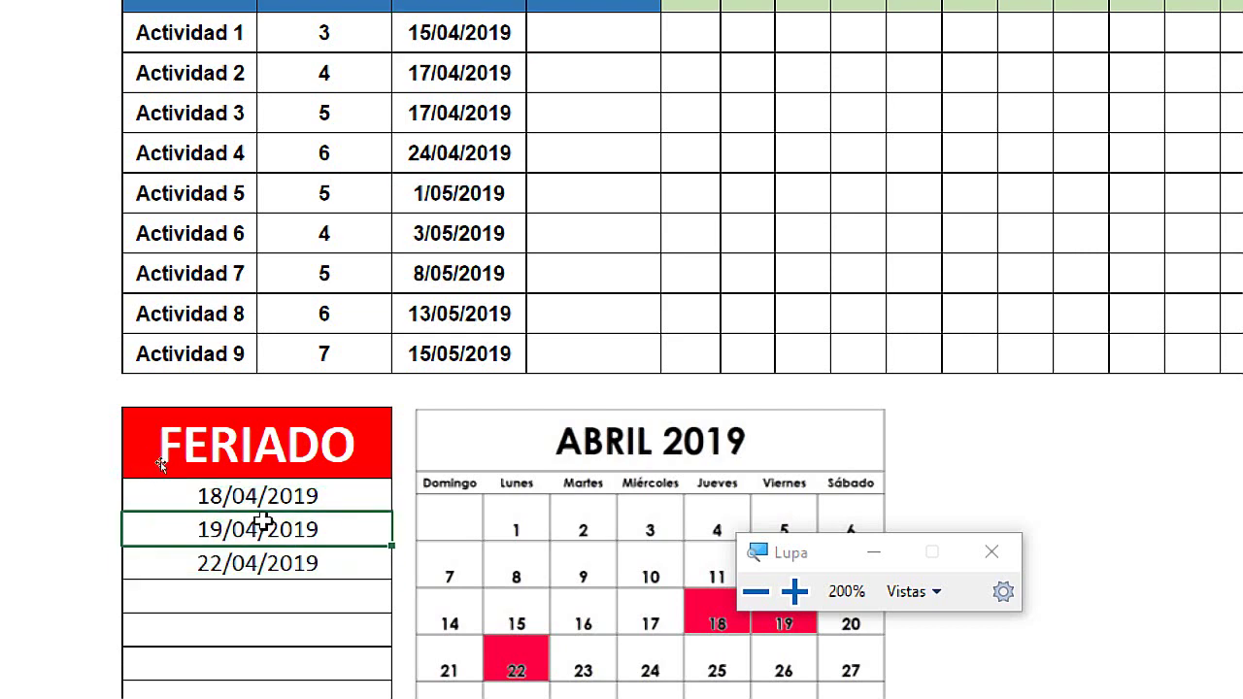
{"action": "left_click", "coordinate": [262, 495]}
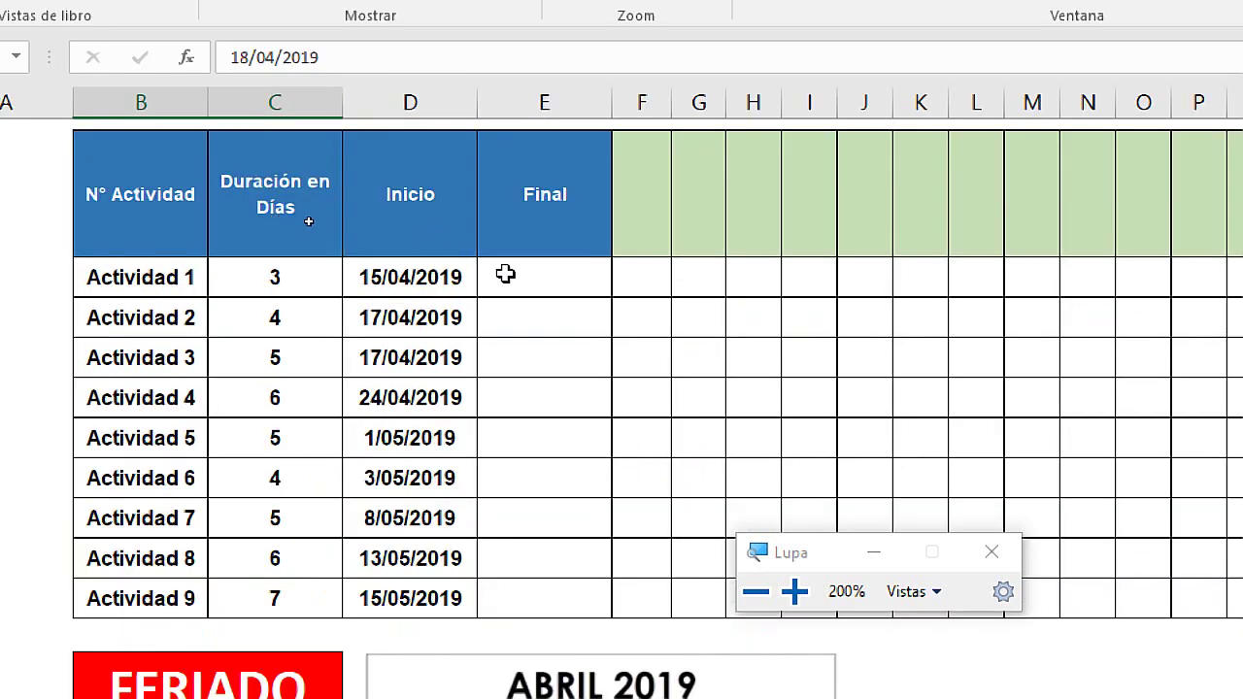
{"action": "left_click", "coordinate": [512, 276]}
{"action": "type", "text": "="}
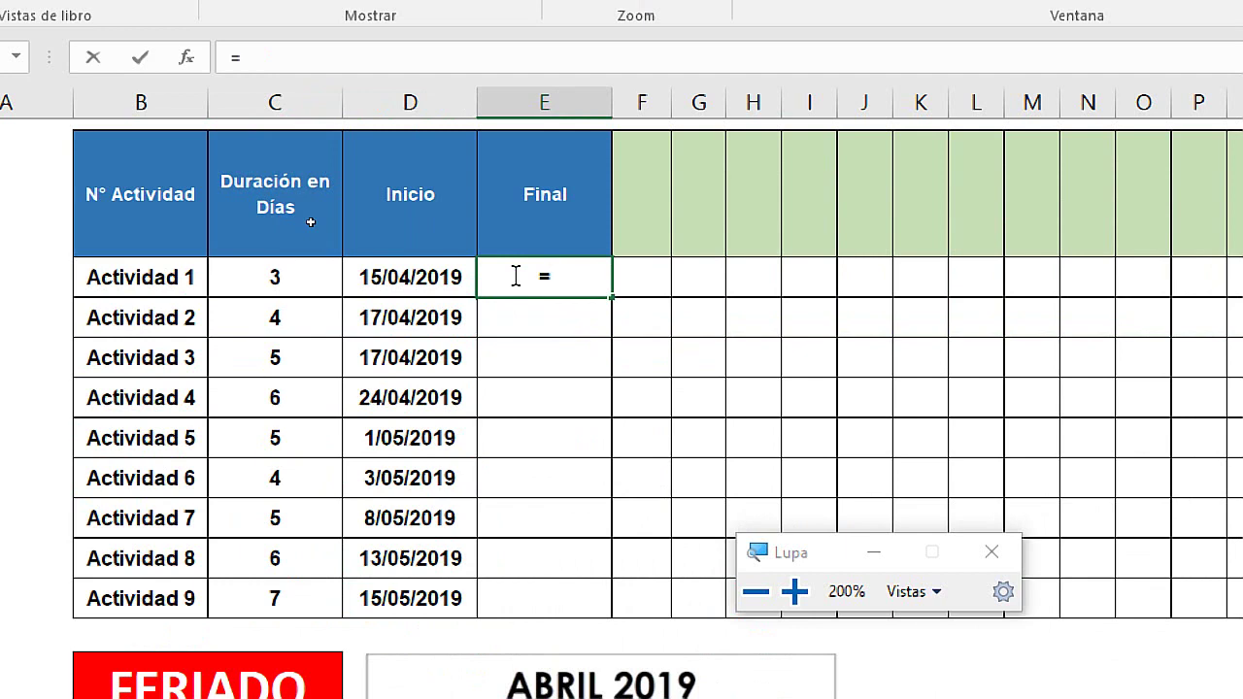
Enter =DIA.LAB(D3;C3;B14:C22) in E3, giving 23/04/2019
{"action": "type", "text": "DIA"}
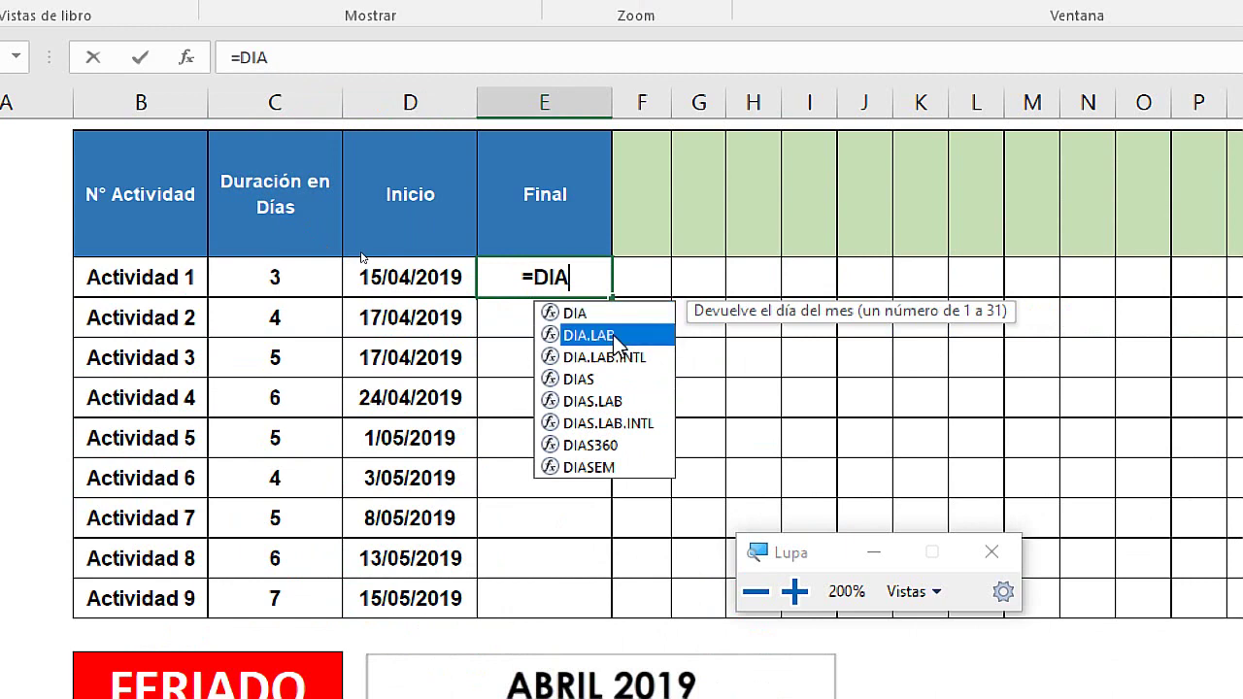
{"action": "double_click", "coordinate": [589, 335]}
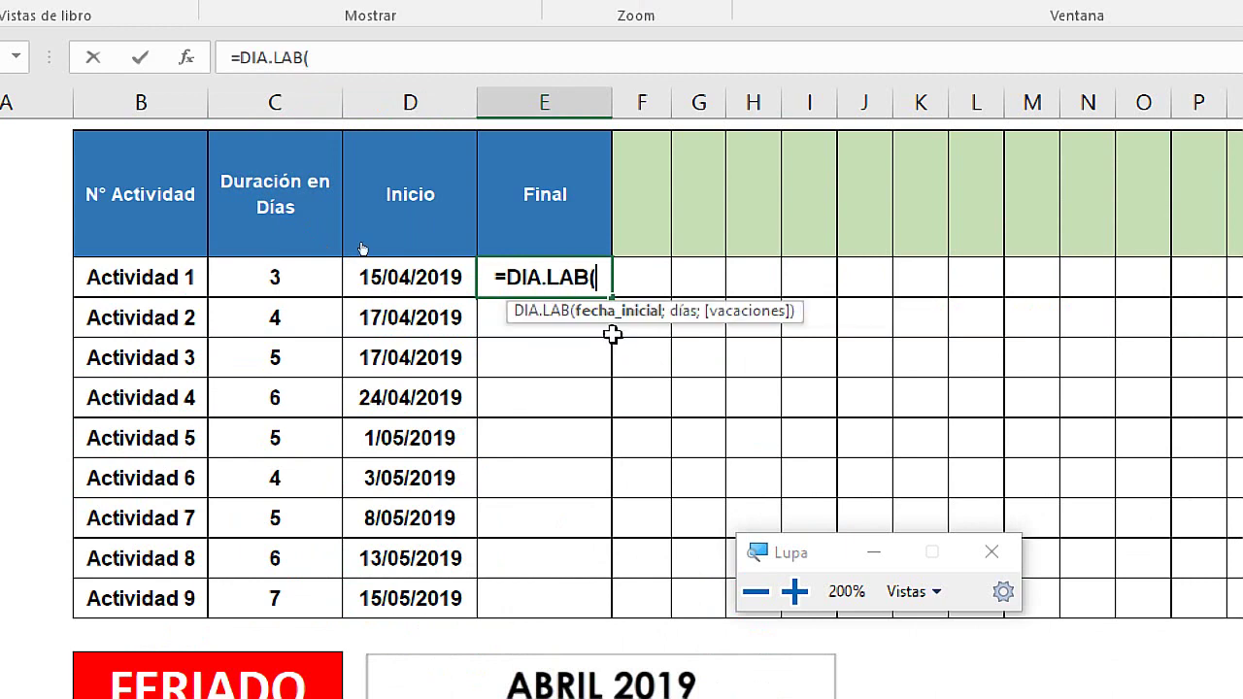
{"action": "left_click", "coordinate": [400, 275]}
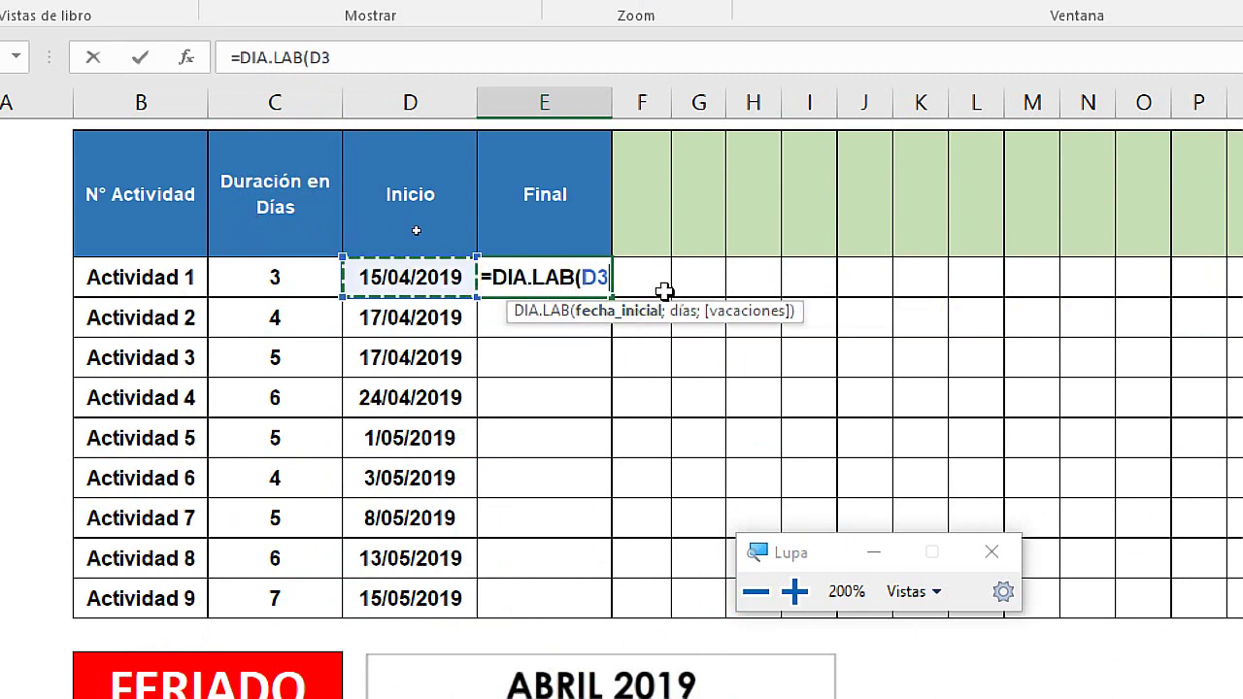
{"action": "type", "text": ";"}
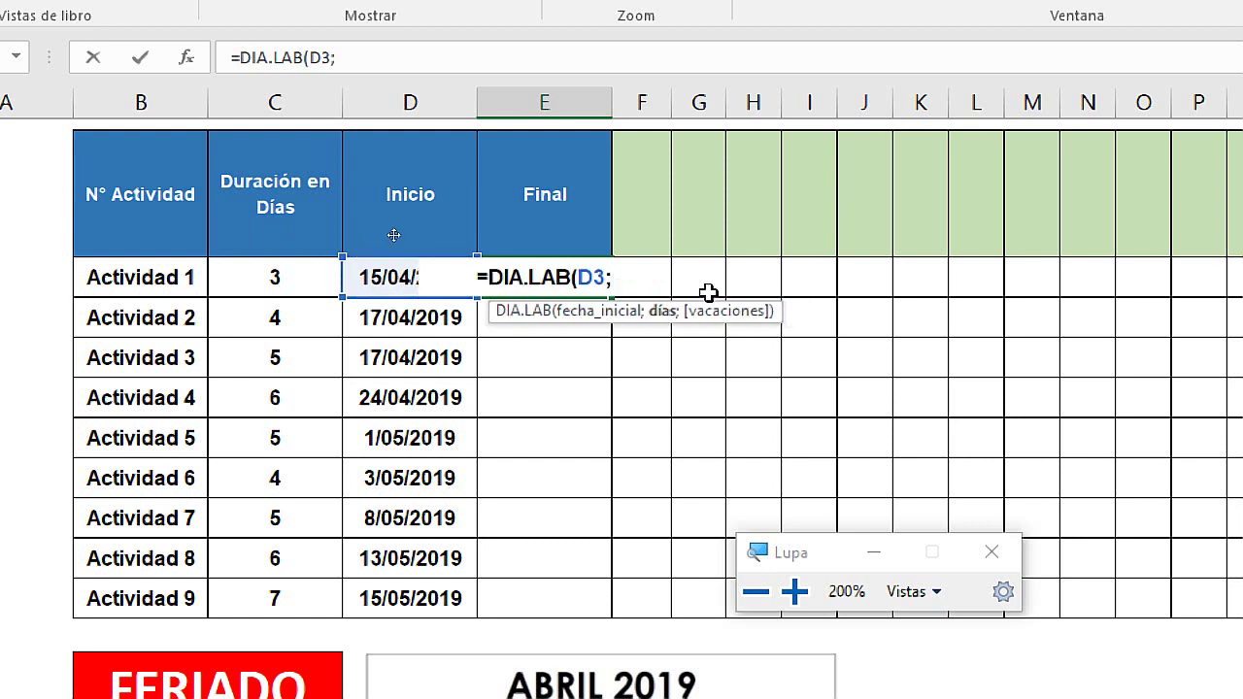
{"action": "left_click", "coordinate": [255, 278]}
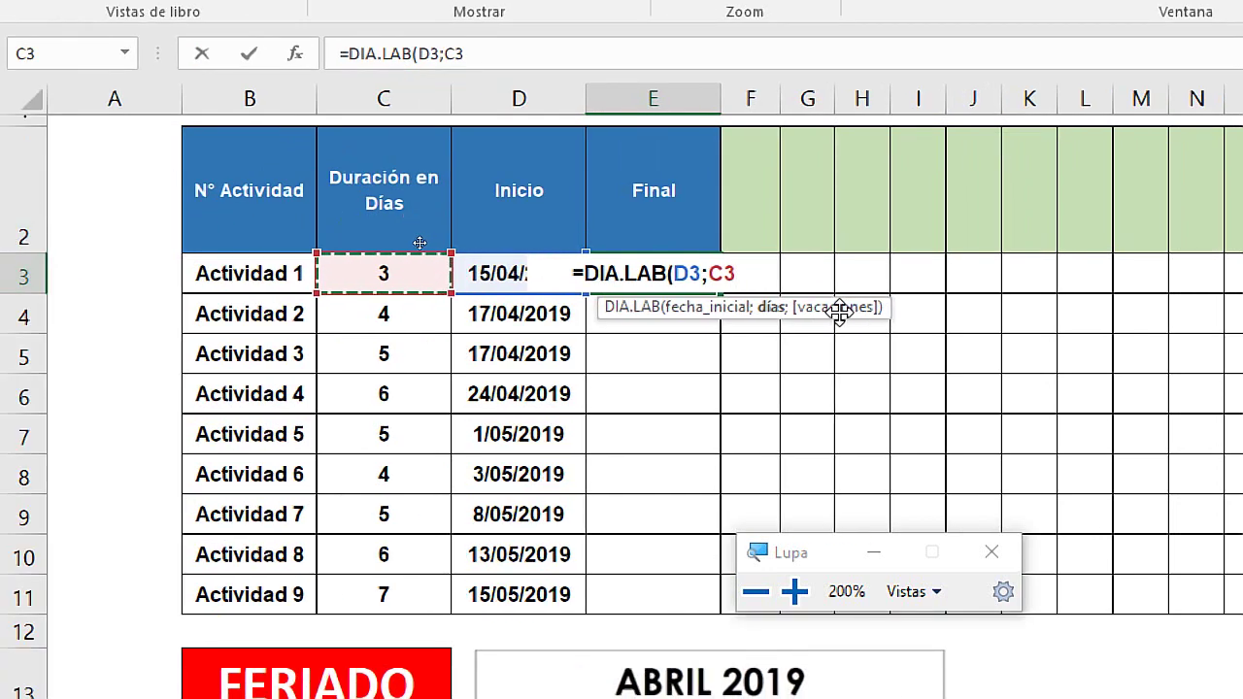
{"action": "type", "text": ";"}
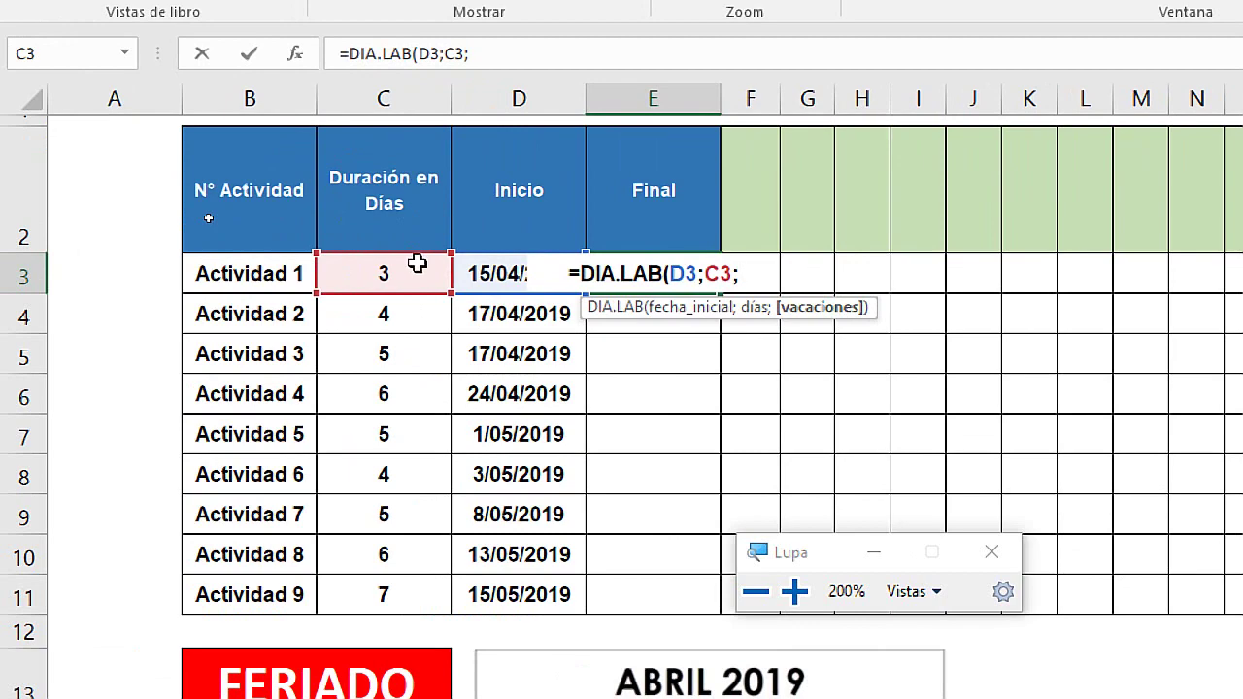
{"action": "scroll", "coordinate": [397, 674], "scroll_direction": "down", "scroll_amount": 2}
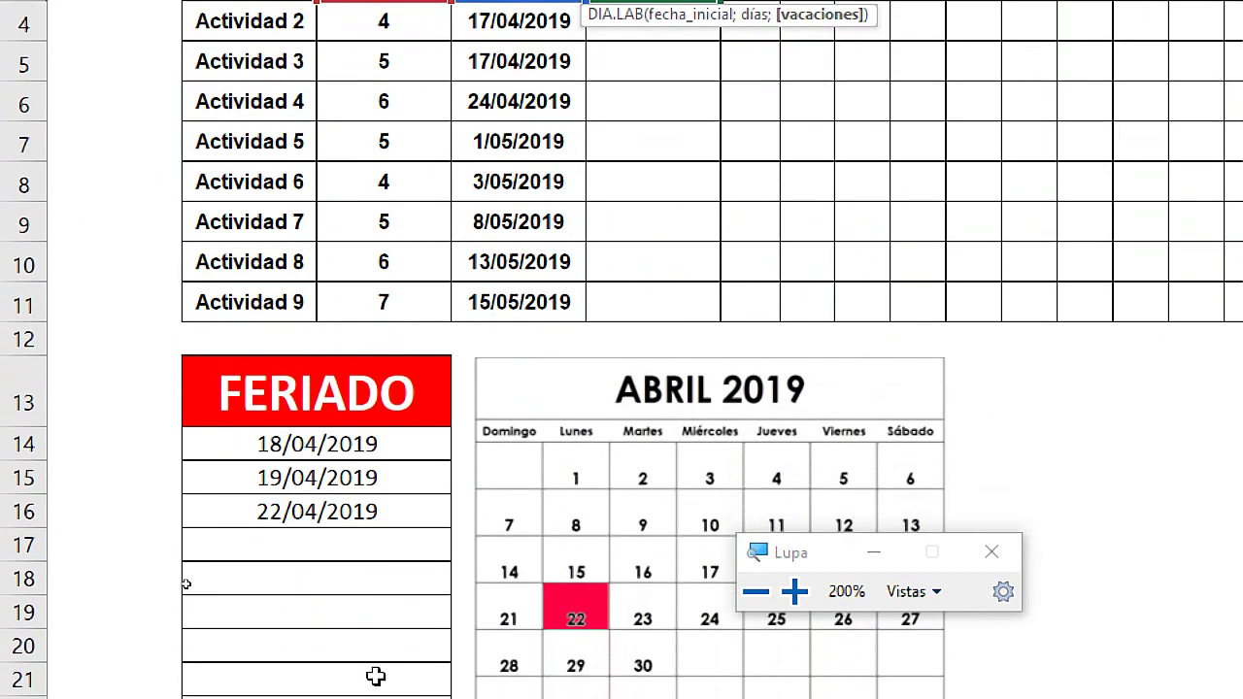
{"action": "left_click_drag", "start_coordinate": [301, 329], "coordinate": [300, 594]}
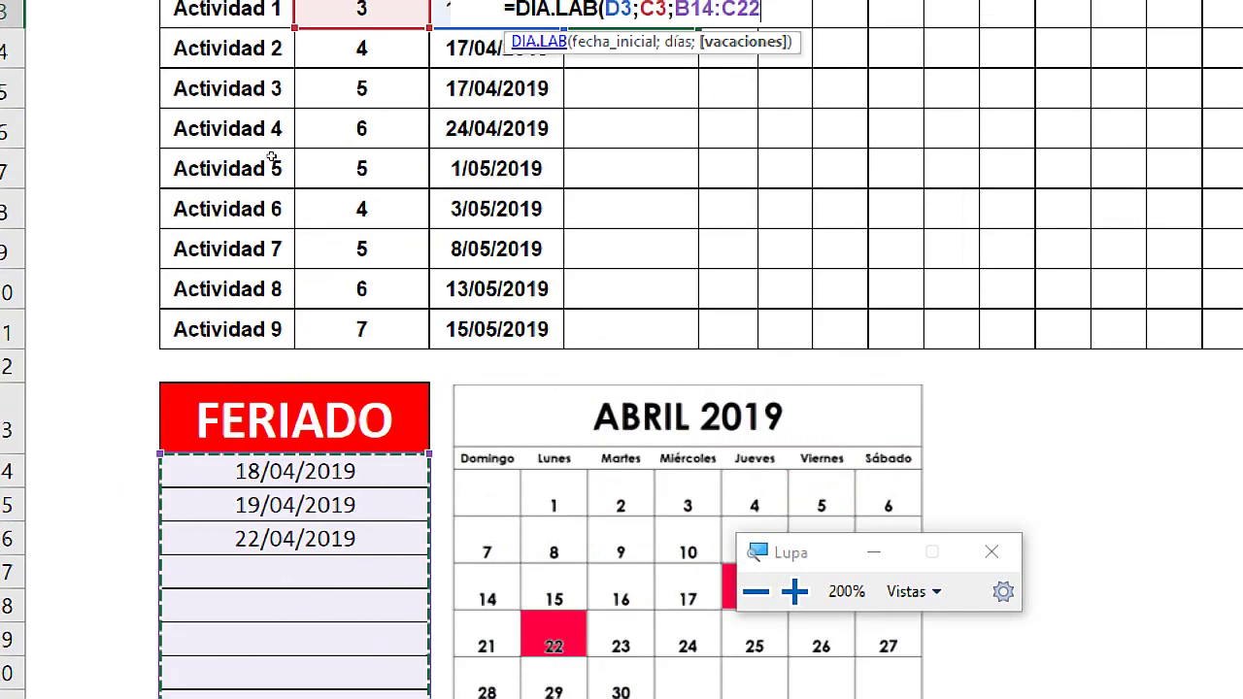
{"action": "type", "text": ")"}
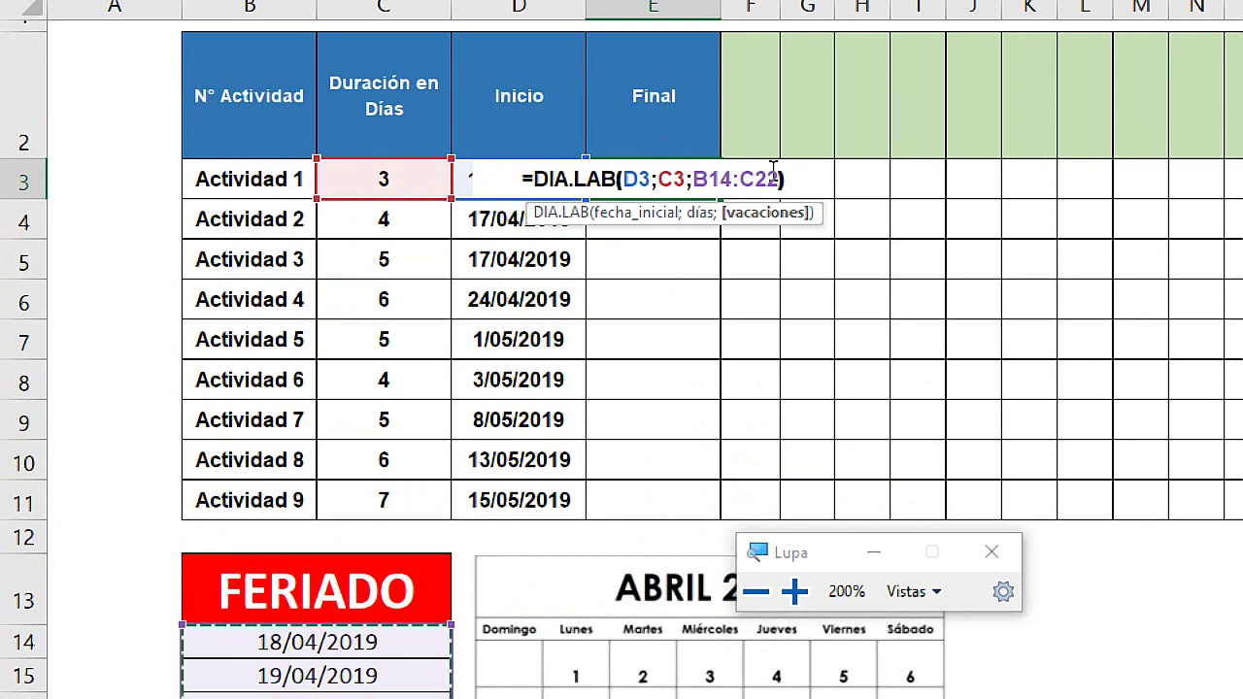
{"action": "key", "text": "Return"}
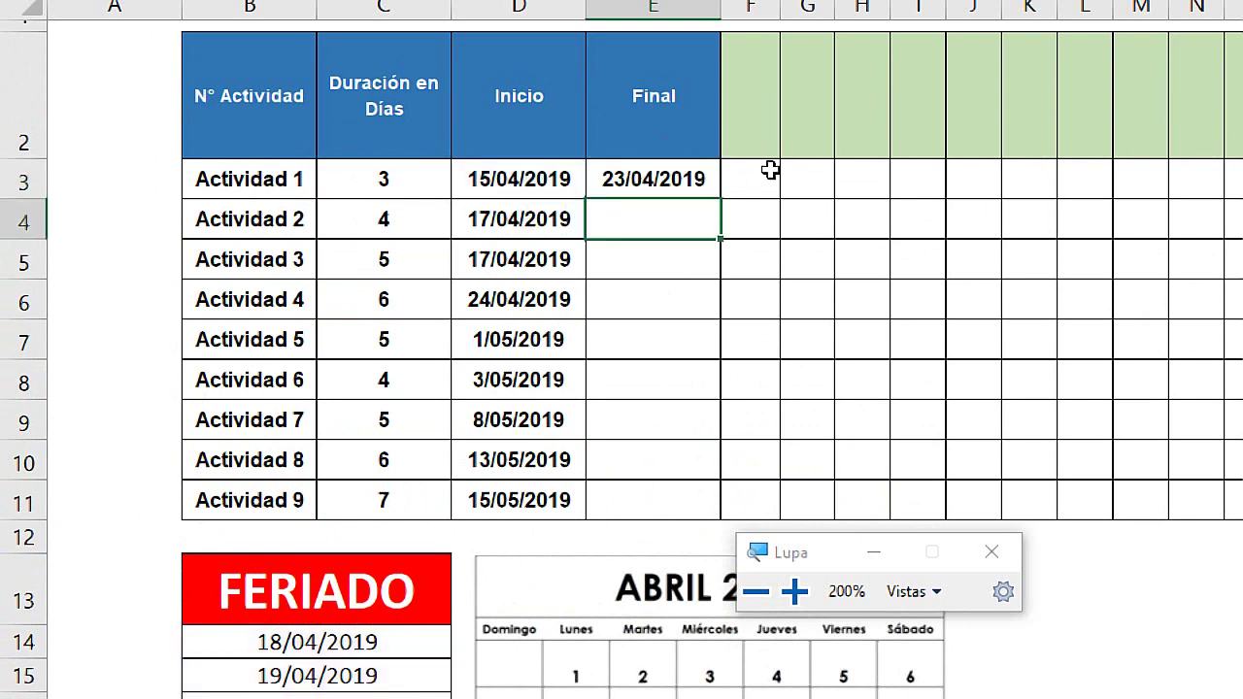
Move the ABRIL 2019 calendar up beside the table, clear of the Final column
{"action": "left_click", "coordinate": [652, 189]}
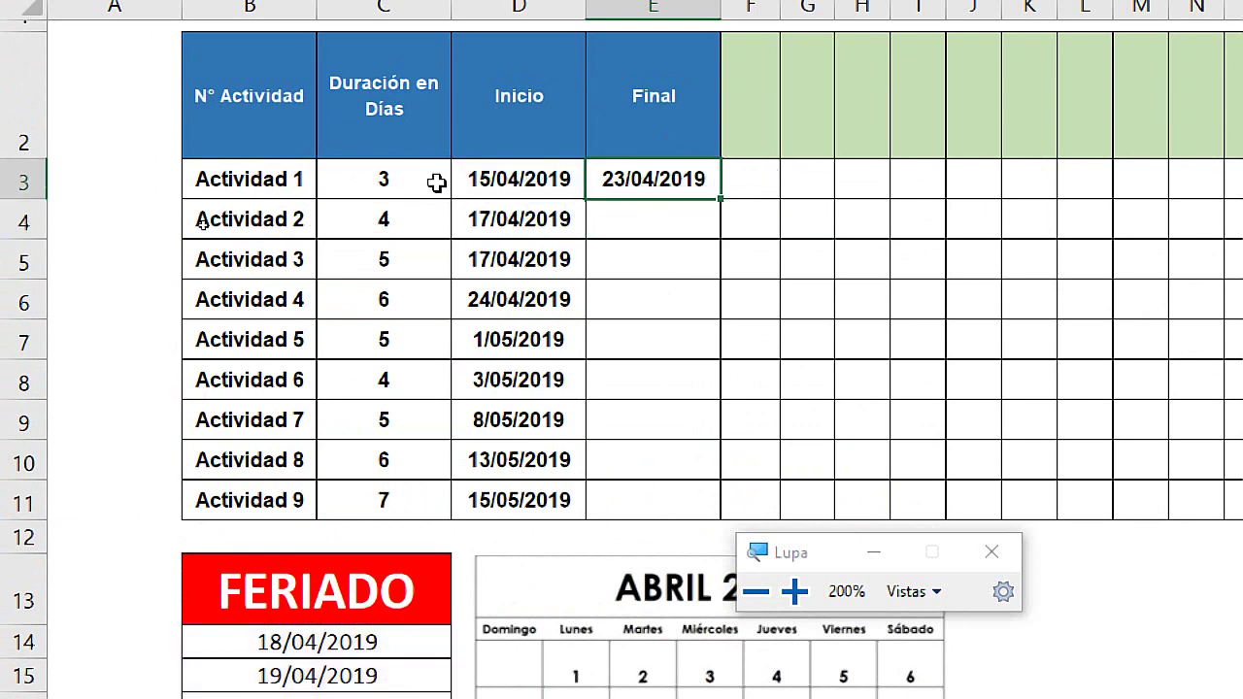
{"action": "left_click_drag", "start_coordinate": [644, 614], "coordinate": [778, 282]}
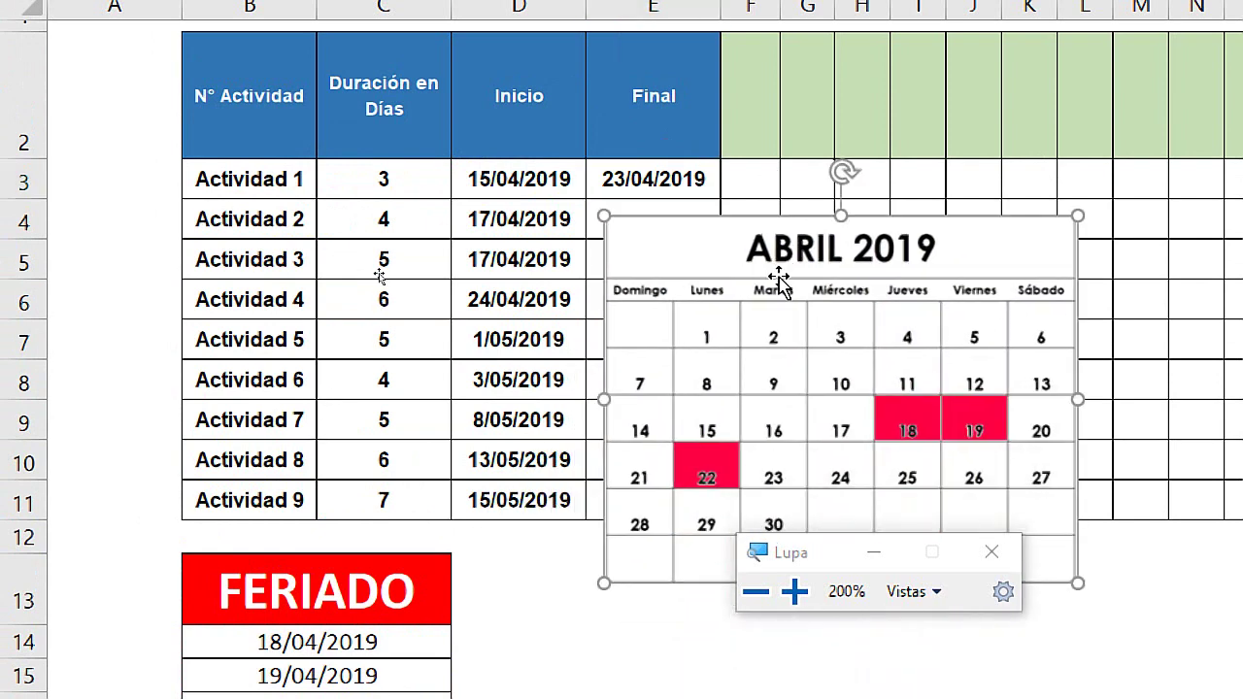
{"action": "left_click_drag", "start_coordinate": [836, 553], "coordinate": [824, 632]}
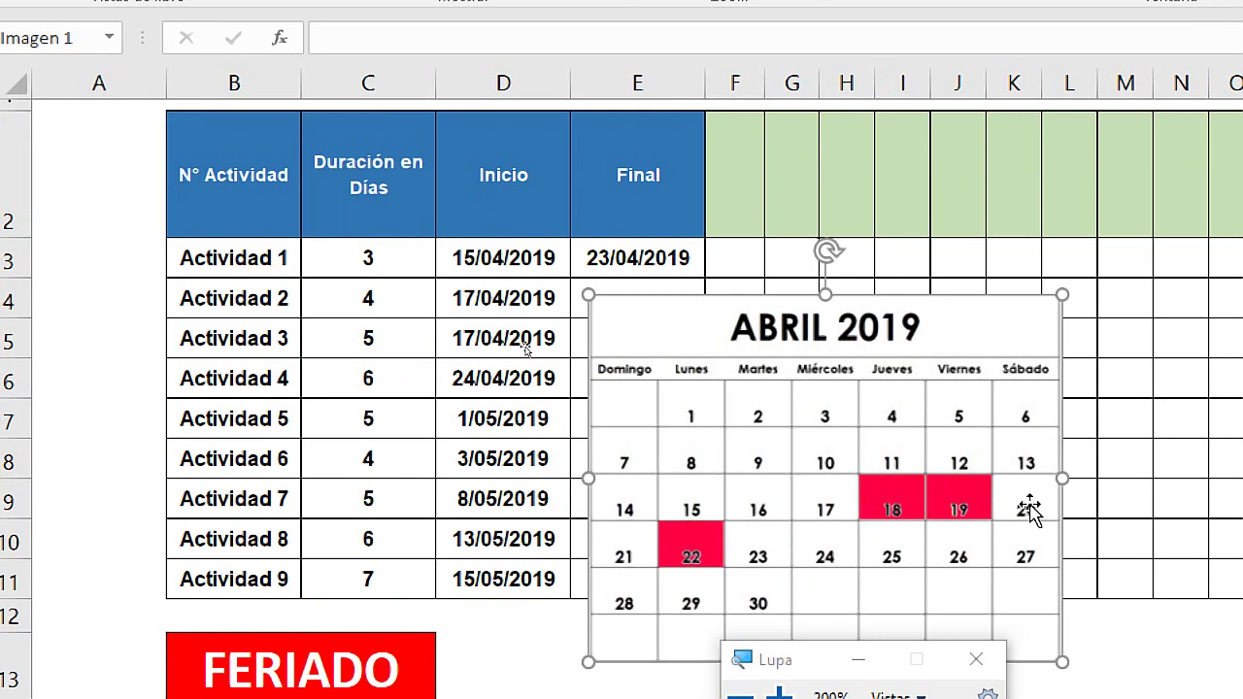
{"action": "left_click_drag", "start_coordinate": [812, 329], "coordinate": [824, 449]}
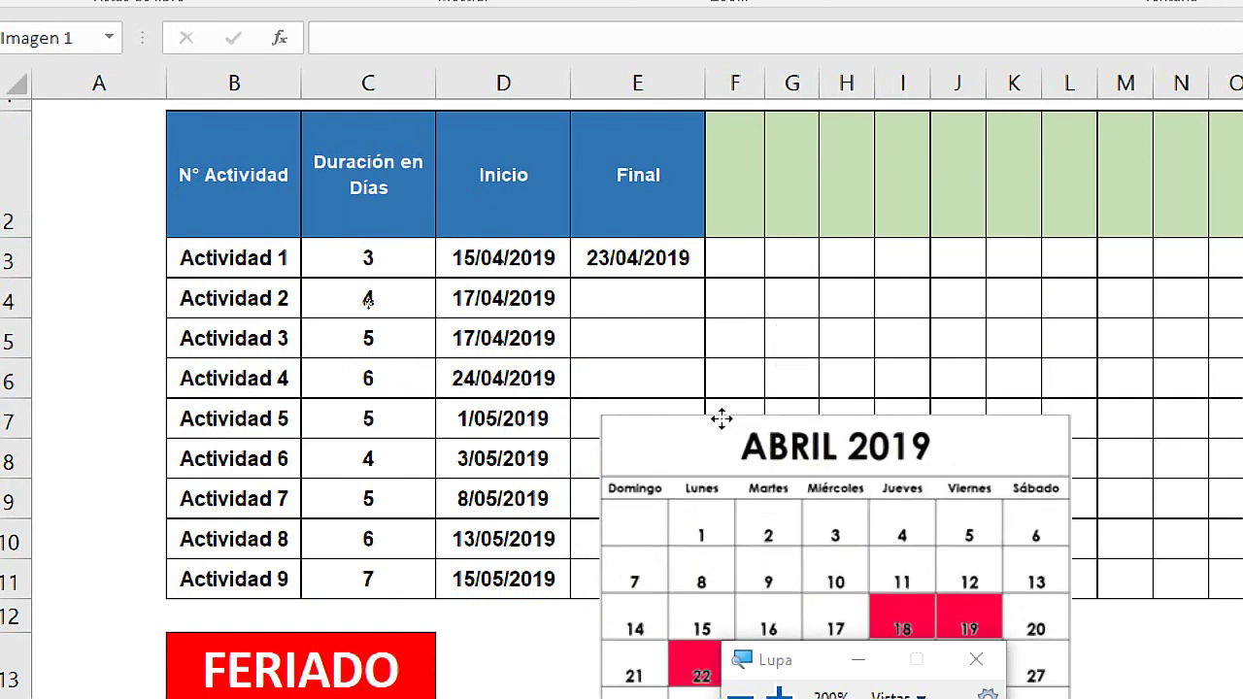
Review E3's formula, then set Actividad 1's duration to 2 days, making Final 17/04/2019
{"action": "double_click", "coordinate": [606, 259]}
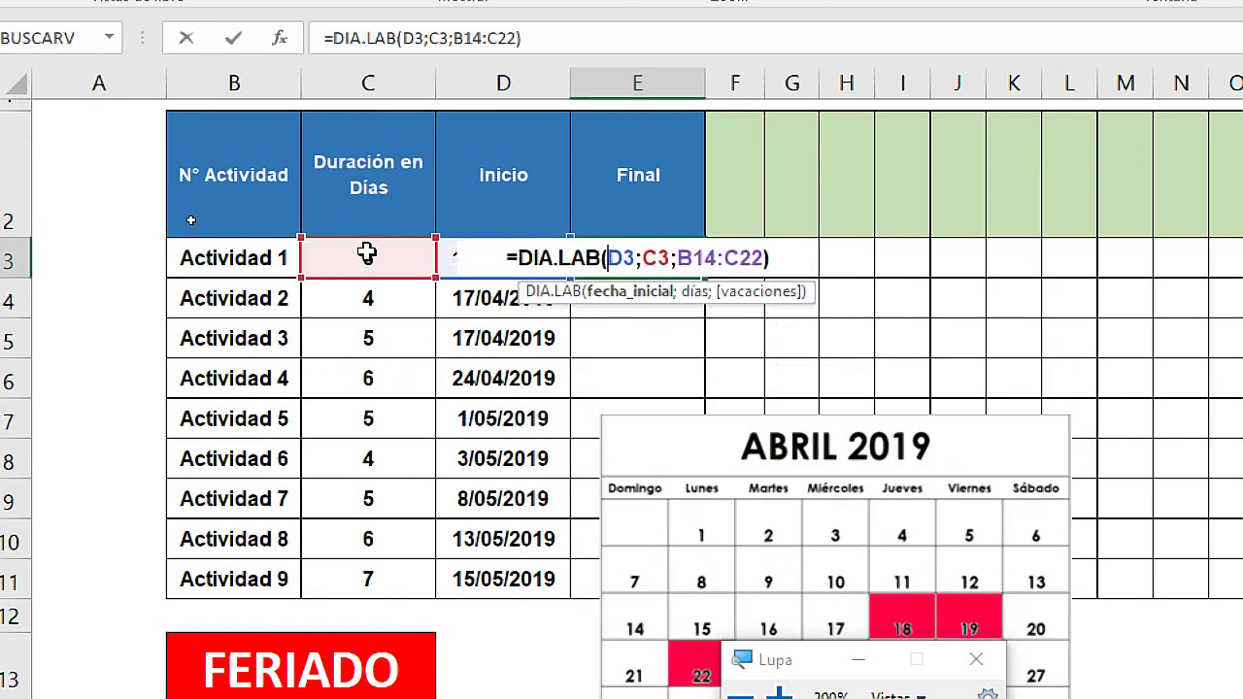
{"action": "key", "text": "Escape"}
{"action": "left_click", "coordinate": [369, 256]}
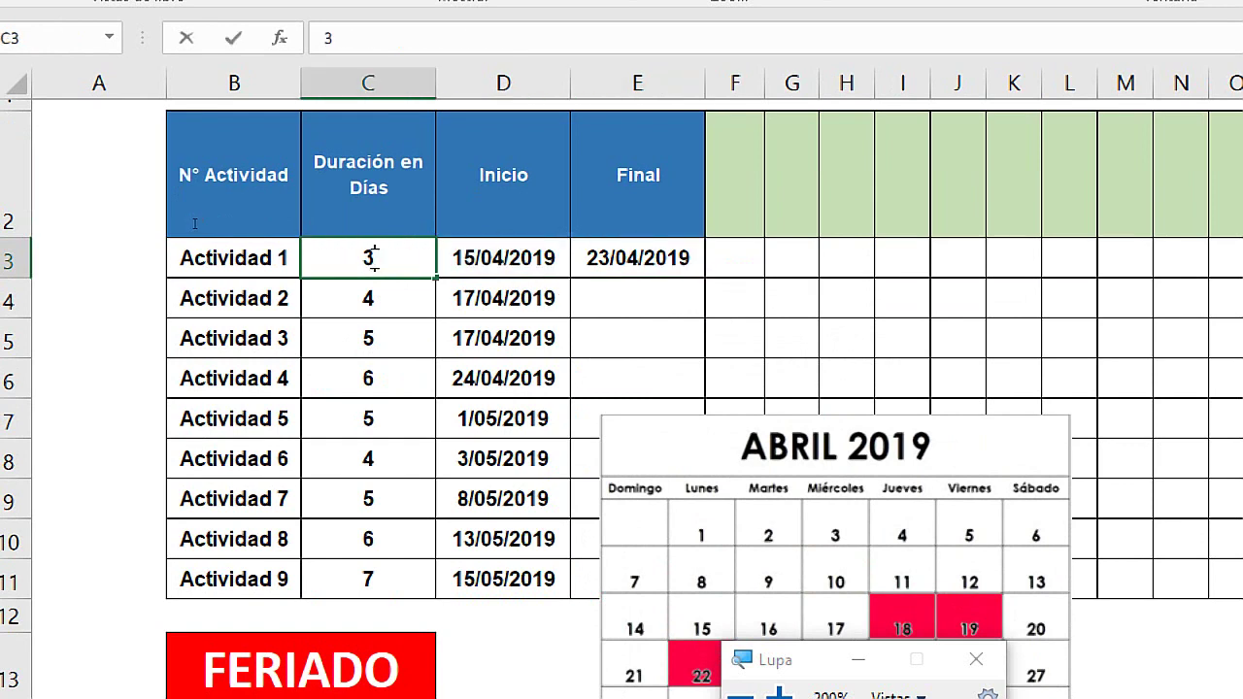
{"action": "type", "text": "2"}
{"action": "key", "text": "Return"}
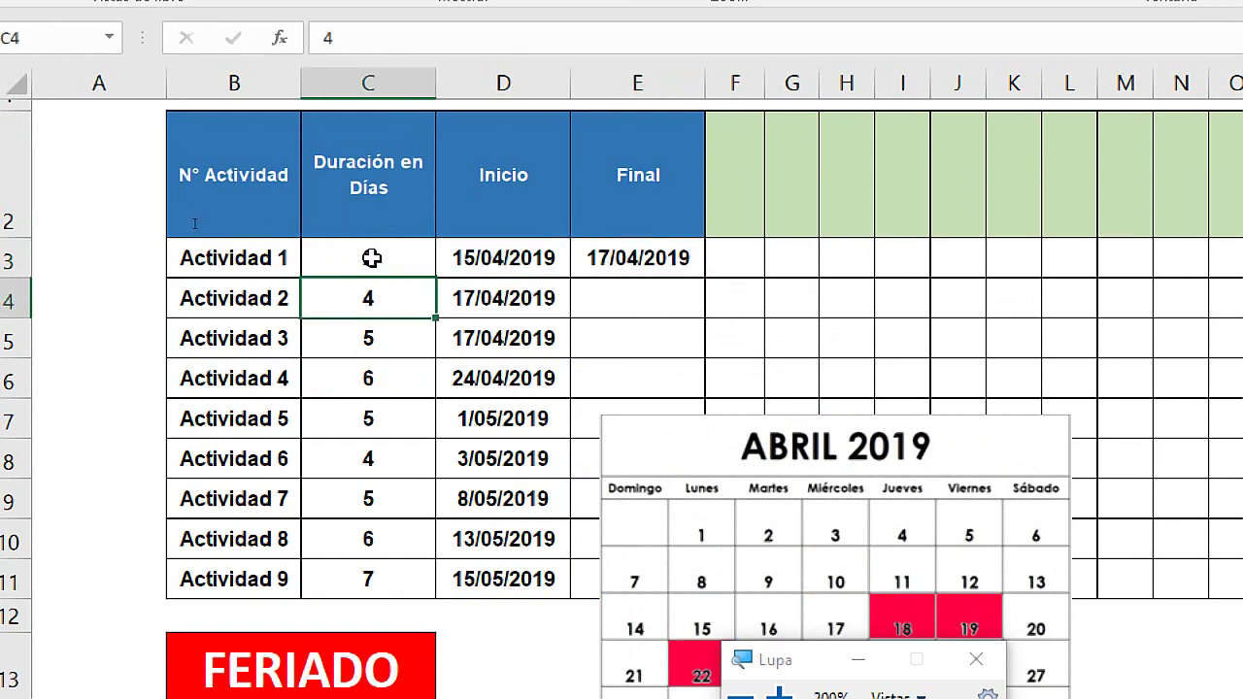
{"action": "scroll", "coordinate": [386, 149], "scroll_direction": "up", "scroll_amount": 1}
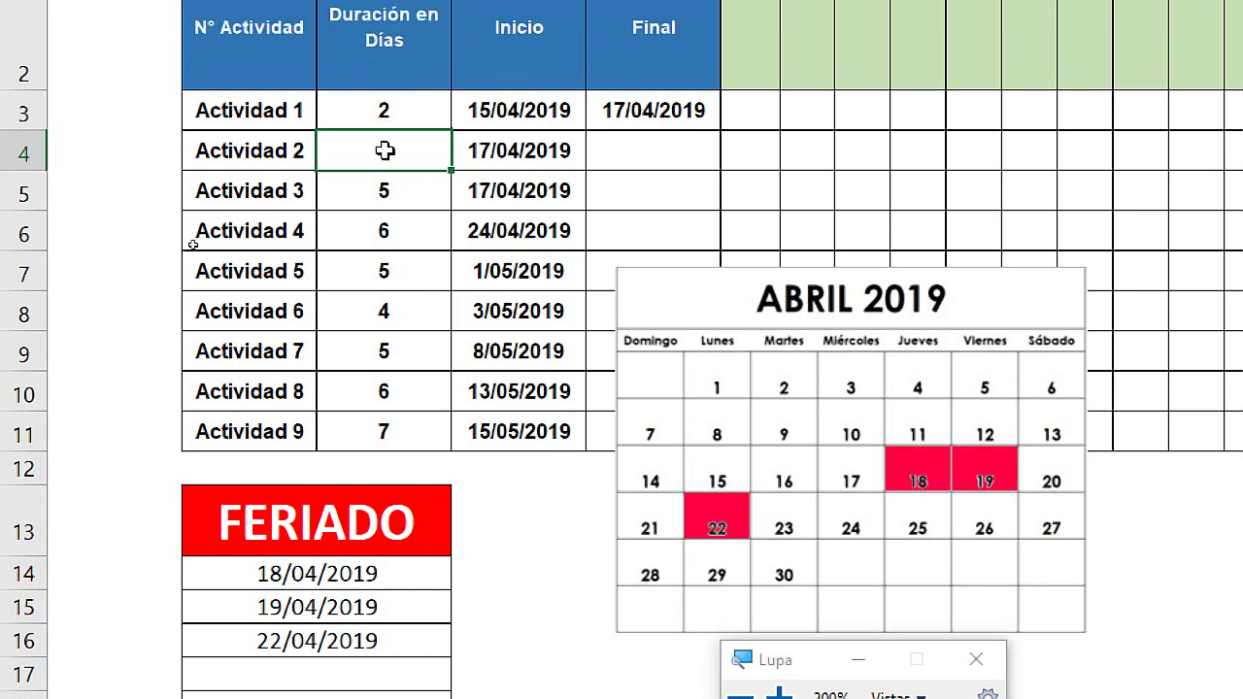
{"action": "left_click", "coordinate": [644, 116]}
Place the ABRIL 2019 calendar at the table's upper right and select Actividad 1's start date
{"action": "scroll", "coordinate": [710, 285], "scroll_direction": "up", "scroll_amount": 2}
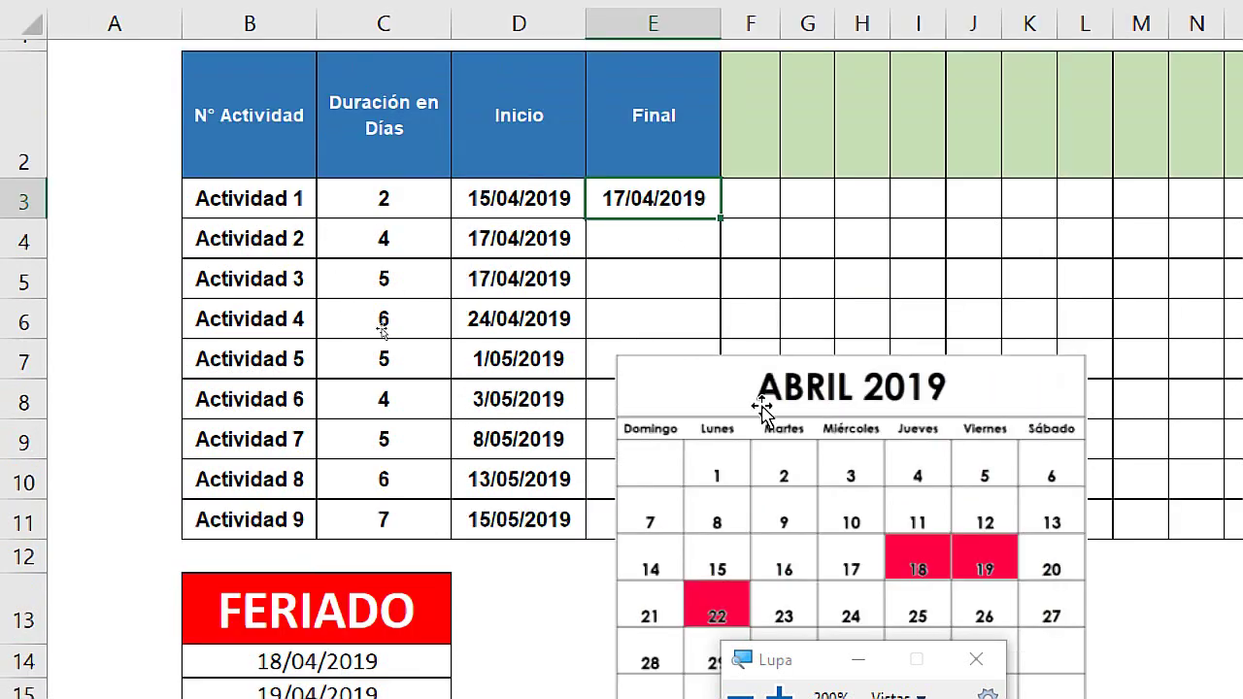
{"action": "left_click_drag", "start_coordinate": [764, 408], "coordinate": [903, 150]}
{"action": "left_click", "coordinate": [626, 591]}
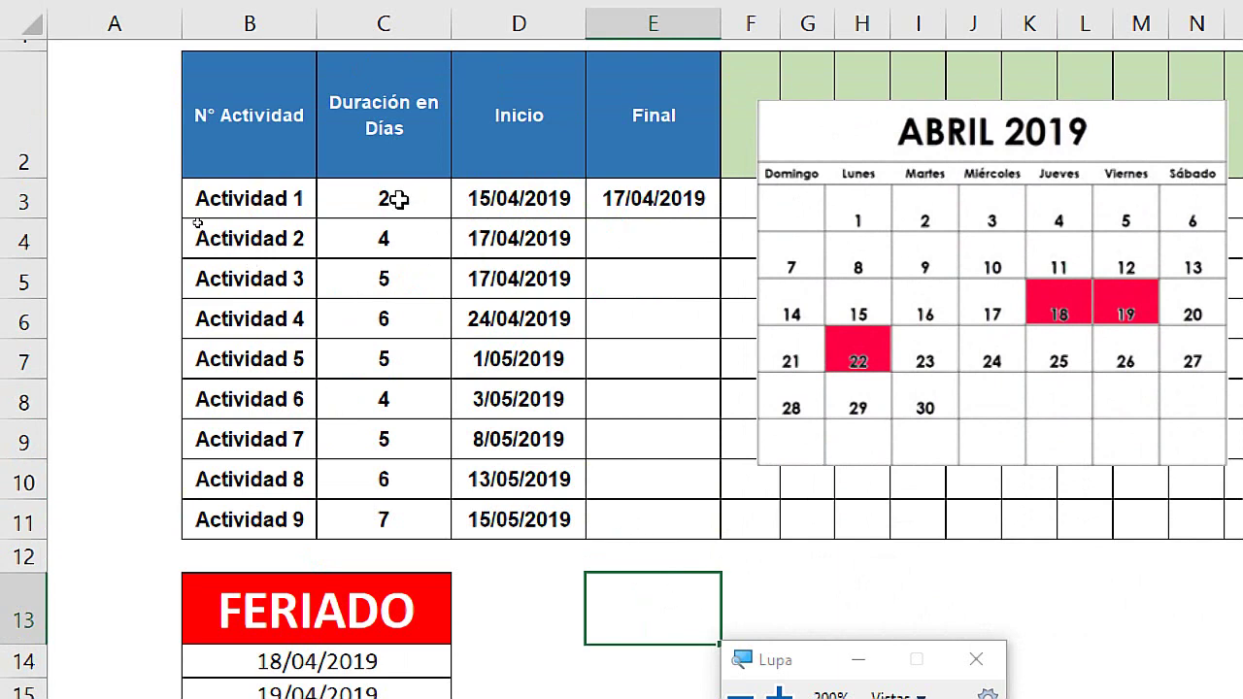
{"action": "left_click", "coordinate": [470, 202]}
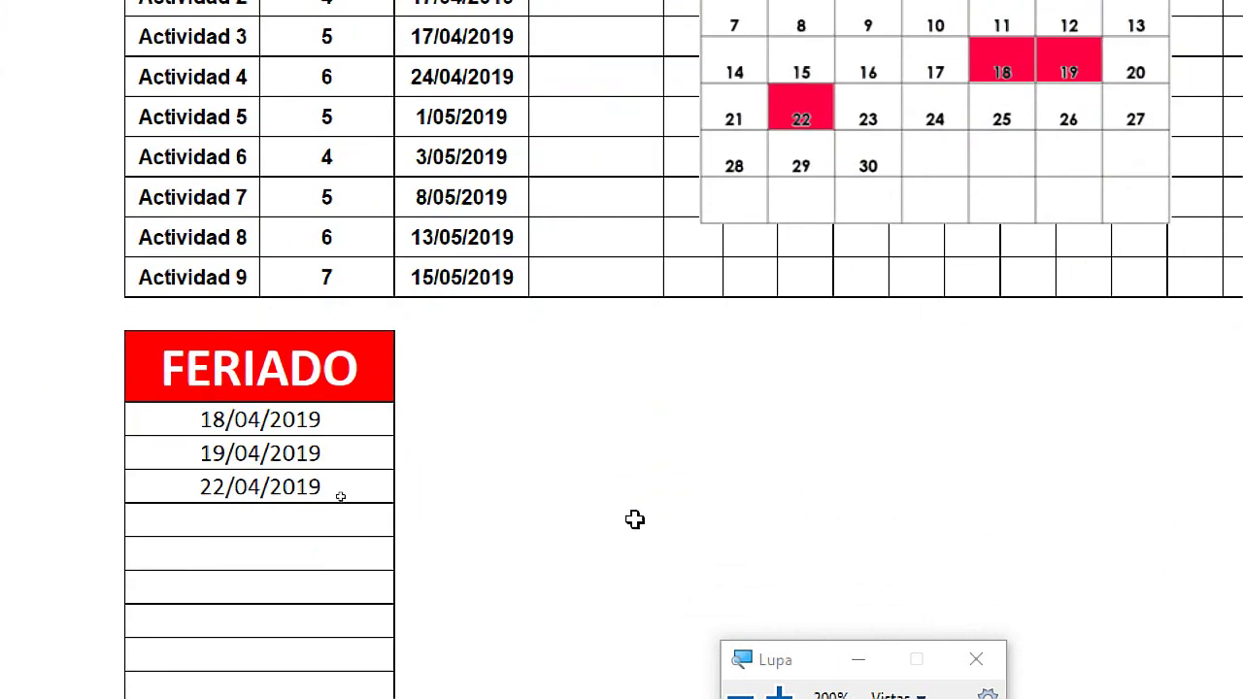
Enter 15 and 16 in empty cells below the table and select both
{"action": "left_click", "coordinate": [588, 393]}
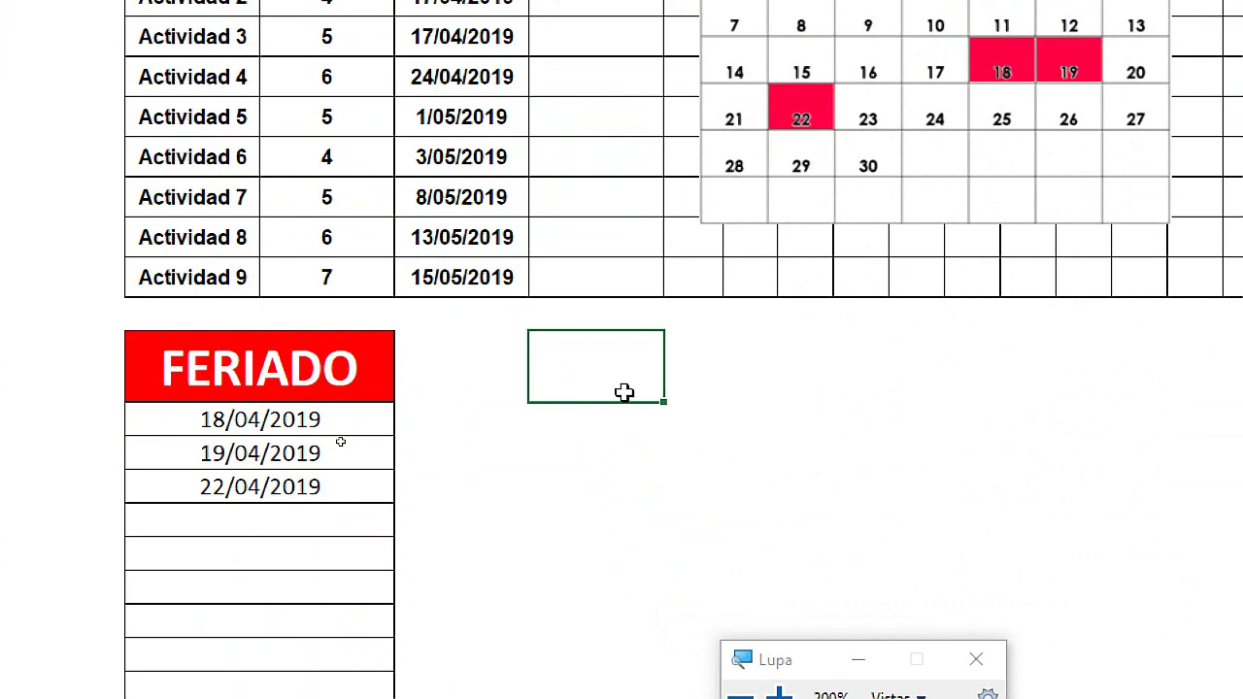
{"action": "type", "text": "15"}
{"action": "key", "text": "Return"}
{"action": "type", "text": "16"}
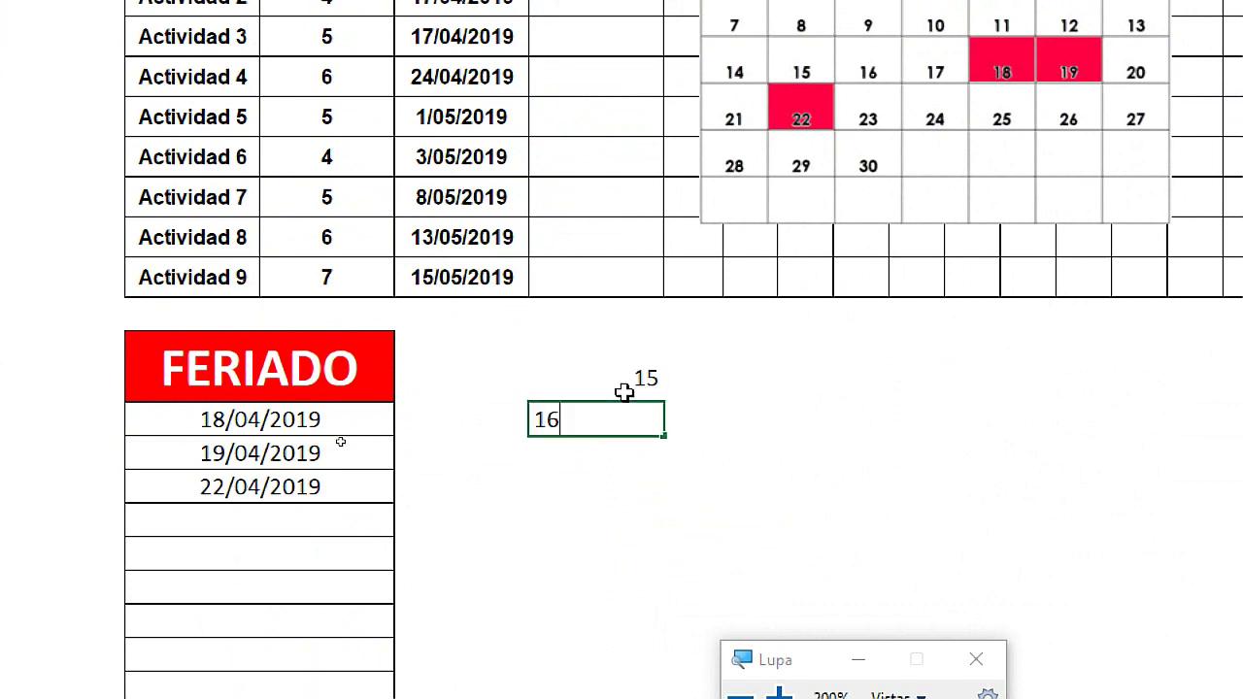
{"action": "key", "text": "Return"}
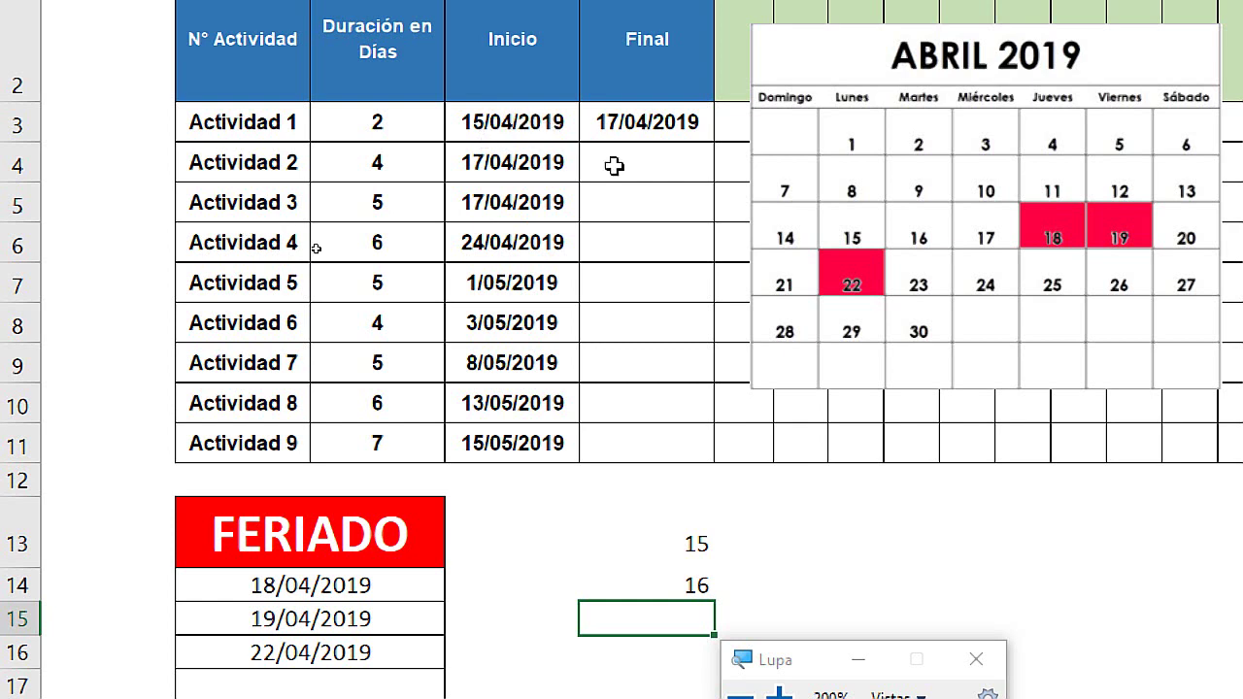
{"action": "left_click_drag", "start_coordinate": [689, 540], "coordinate": [683, 579]}
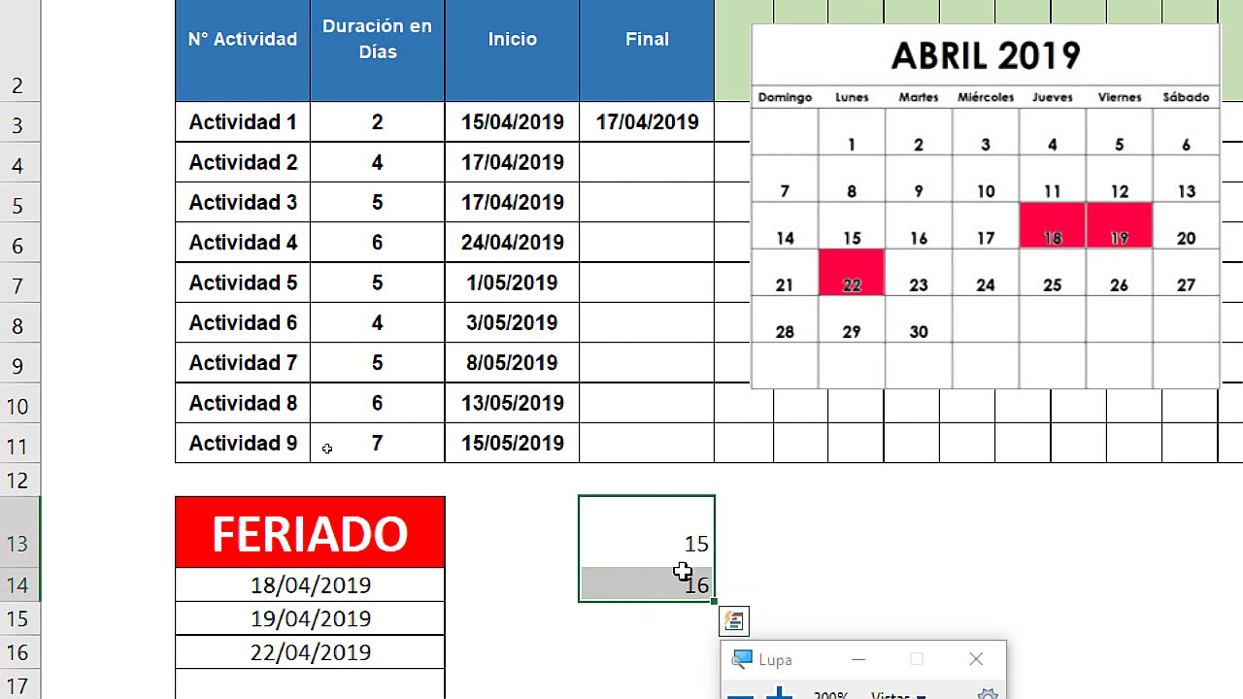
Change E3's formula to =DIA.LAB(D3-1;C3;B14:C22) so Actividad 1 ends 16/04/2019, then recheck it
{"action": "left_click", "coordinate": [608, 124]}
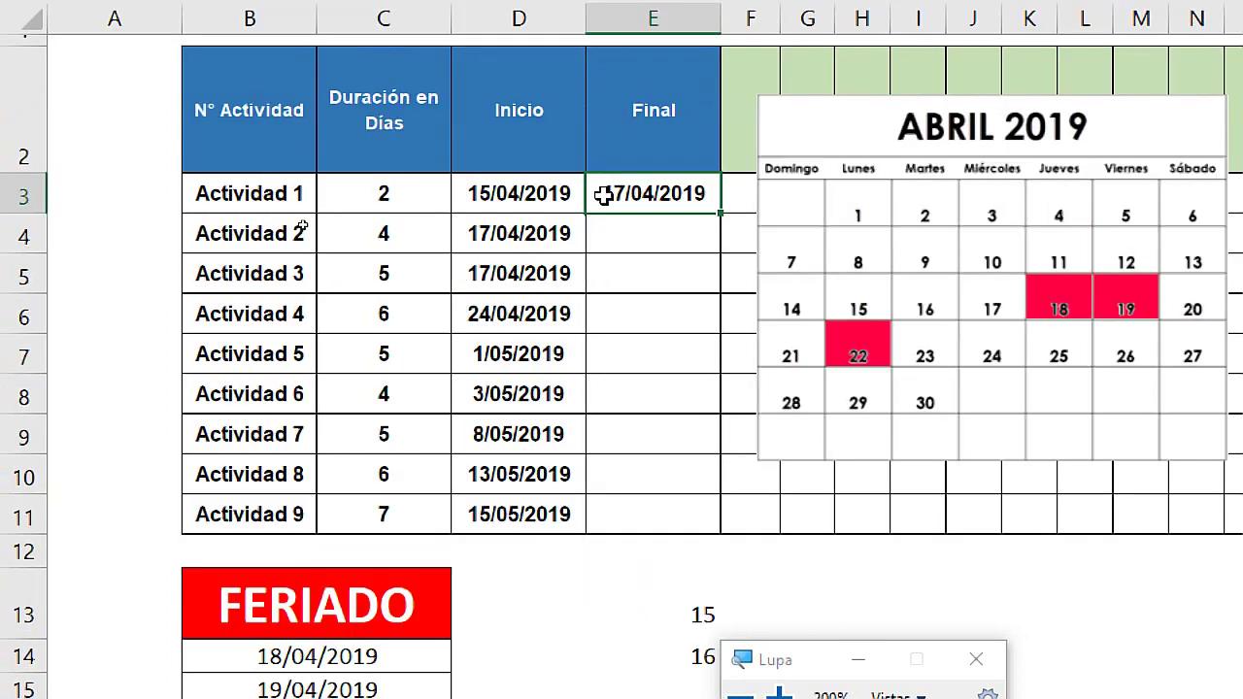
{"action": "double_click", "coordinate": [623, 122]}
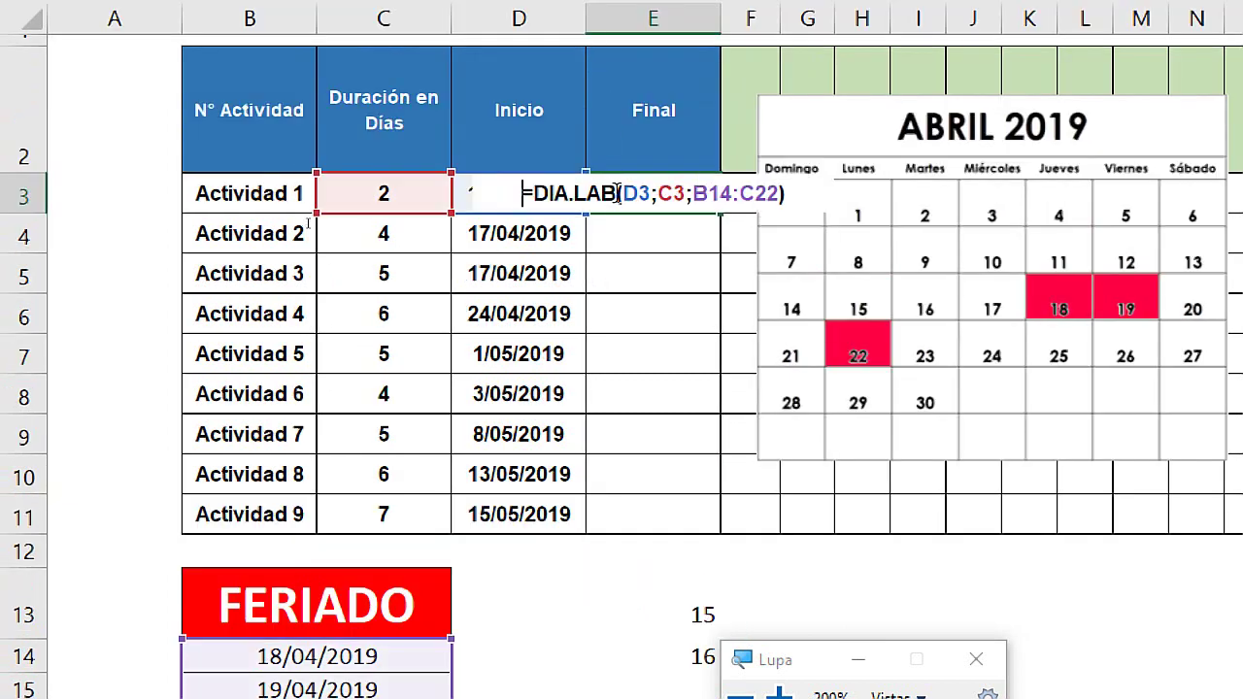
{"action": "key", "text": "Escape"}
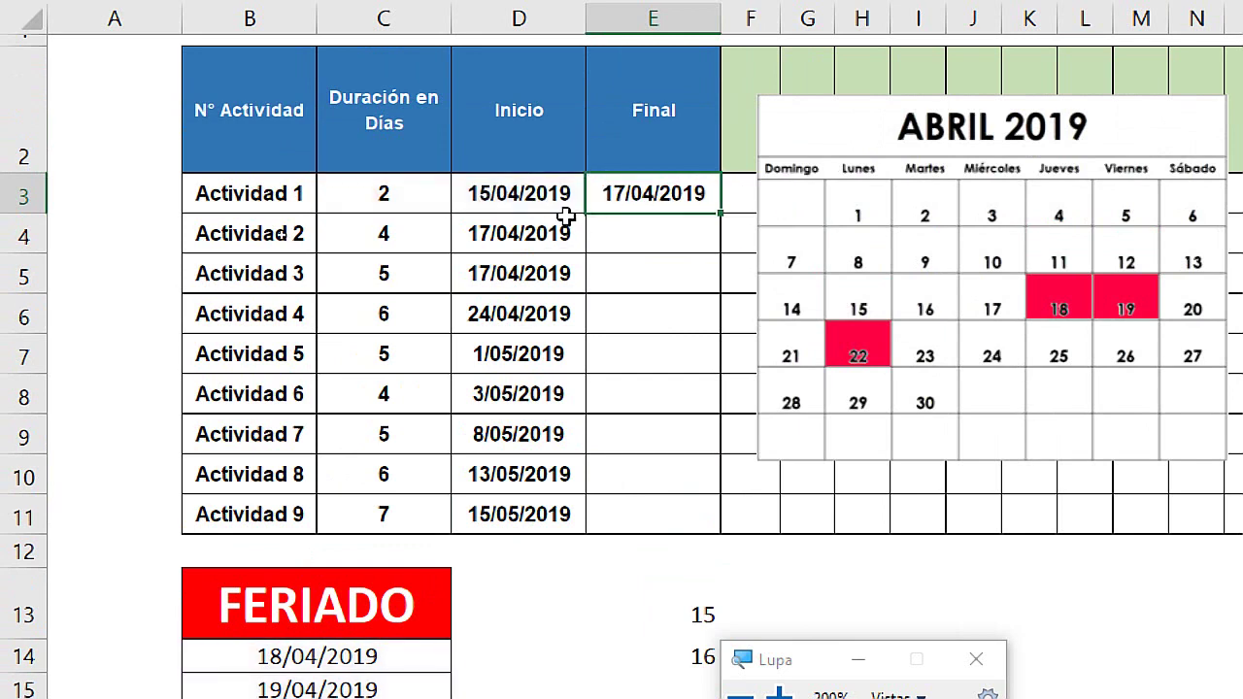
{"action": "left_click", "coordinate": [491, 197]}
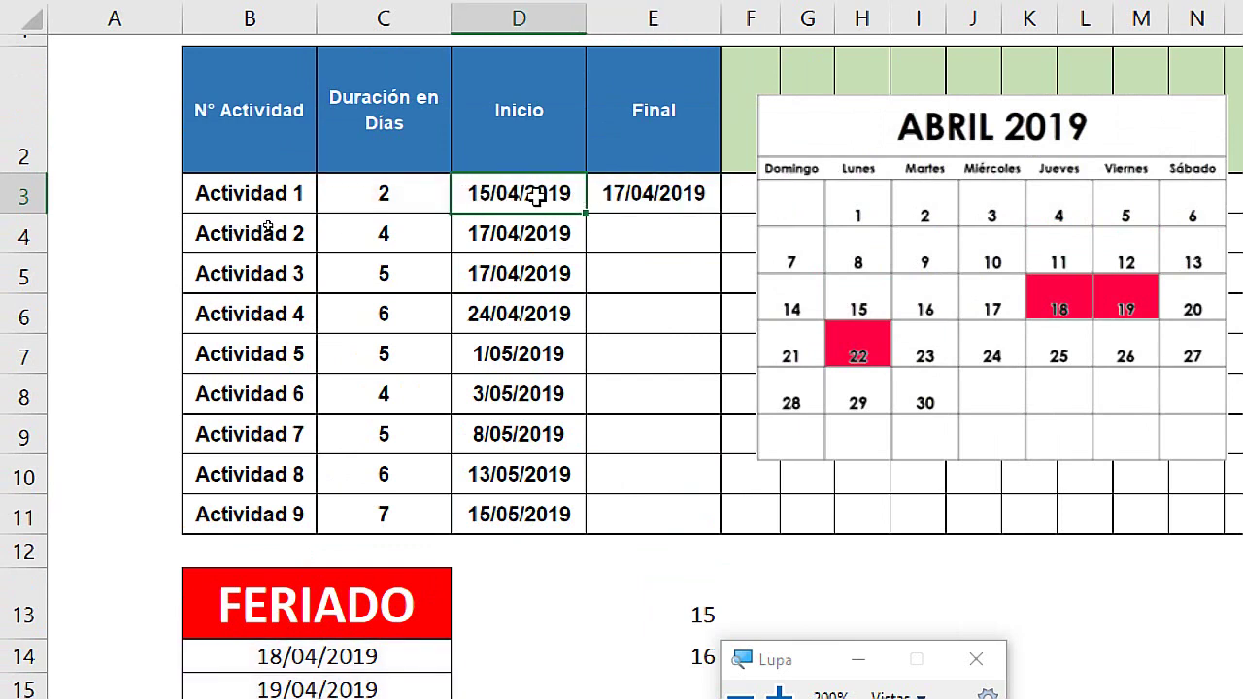
{"action": "double_click", "coordinate": [630, 195]}
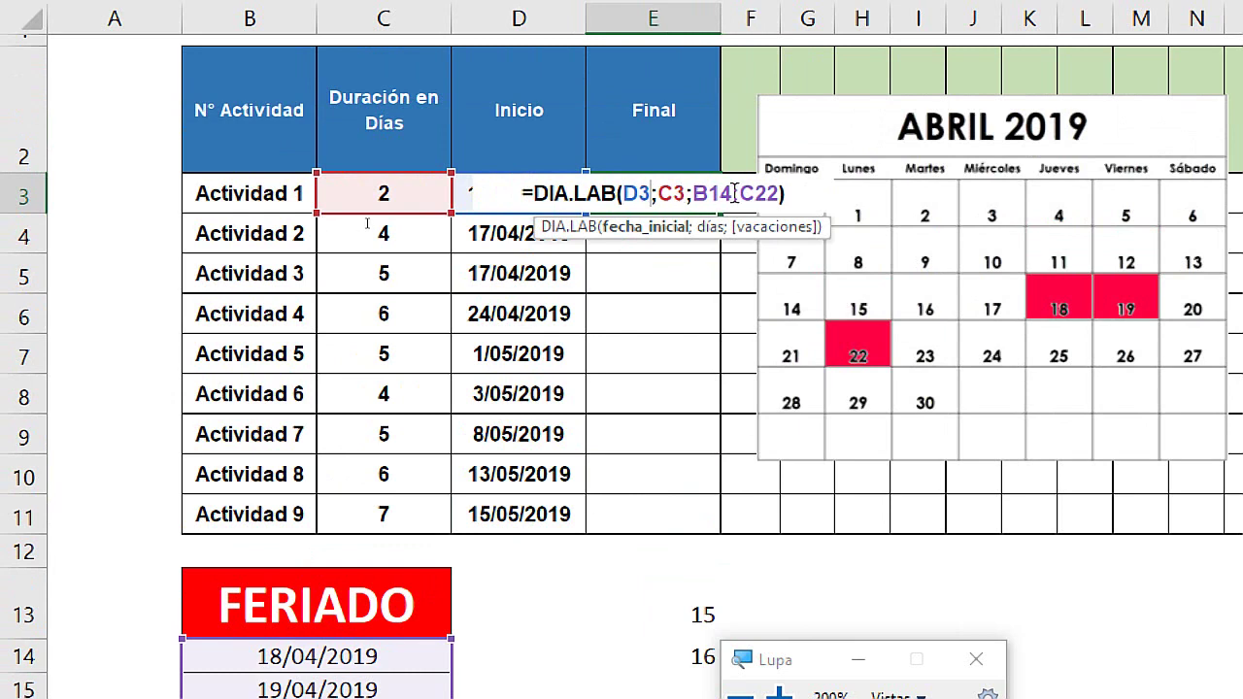
{"action": "type", "text": "-1"}
{"action": "key", "text": "Return"}
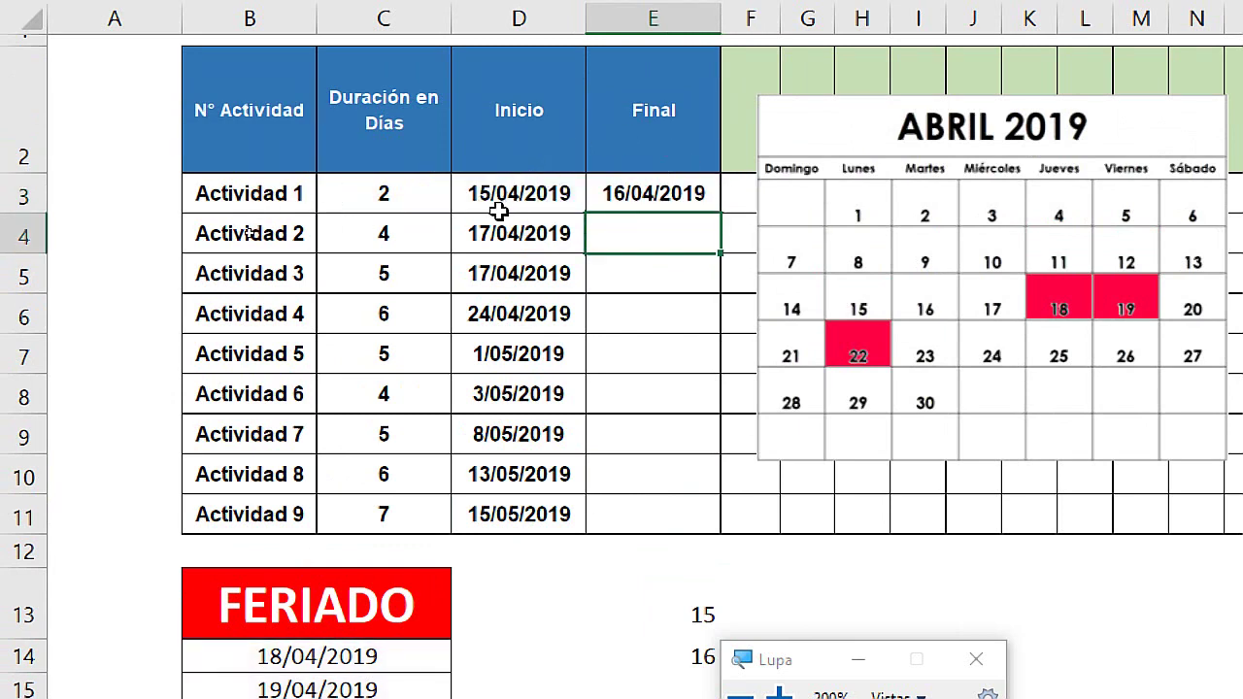
{"action": "left_click", "coordinate": [402, 200]}
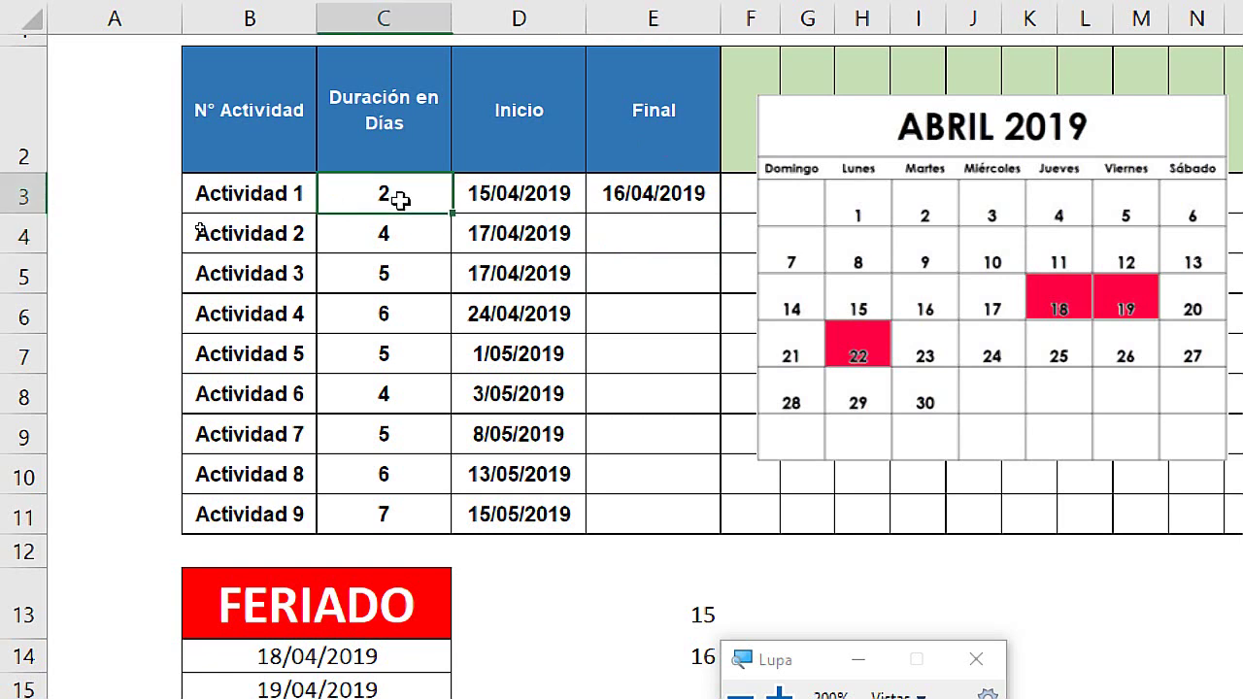
{"action": "double_click", "coordinate": [647, 194]}
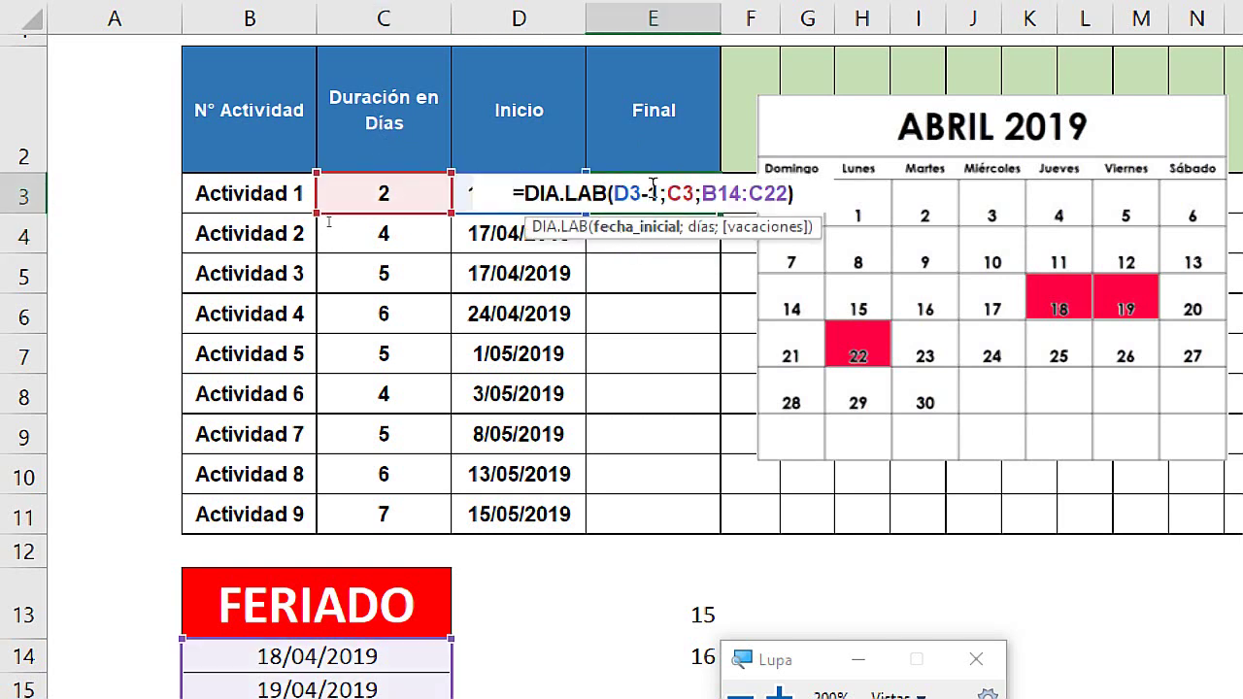
Copy the E3 workday formula down to E11 for all nine activities
{"action": "key", "text": "ctrl+Return"}
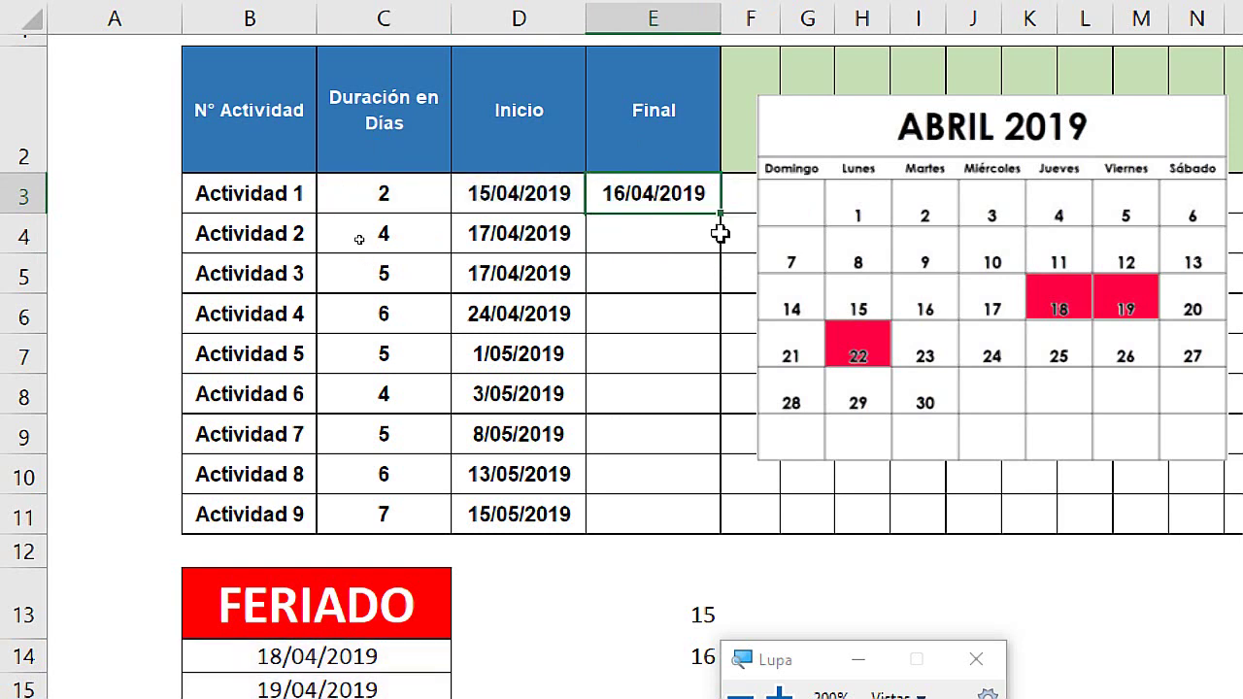
{"action": "mouse_move", "coordinate": [719, 217]}
{"action": "left_mouse_down"}
{"action": "mouse_move", "coordinate": [686, 522]}
{"action": "mouse_move", "coordinate": [715, 524]}
{"action": "left_mouse_up"}
{"action": "left_click", "coordinate": [495, 193]}
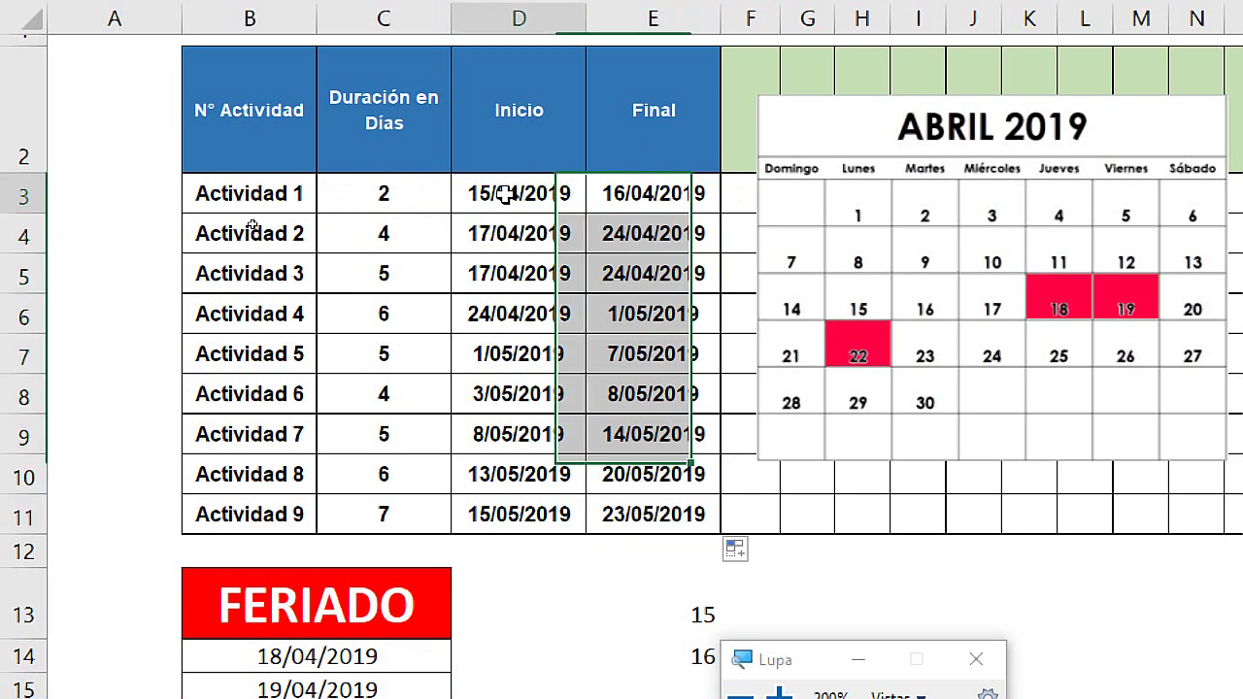
{"action": "left_click", "coordinate": [632, 194]}
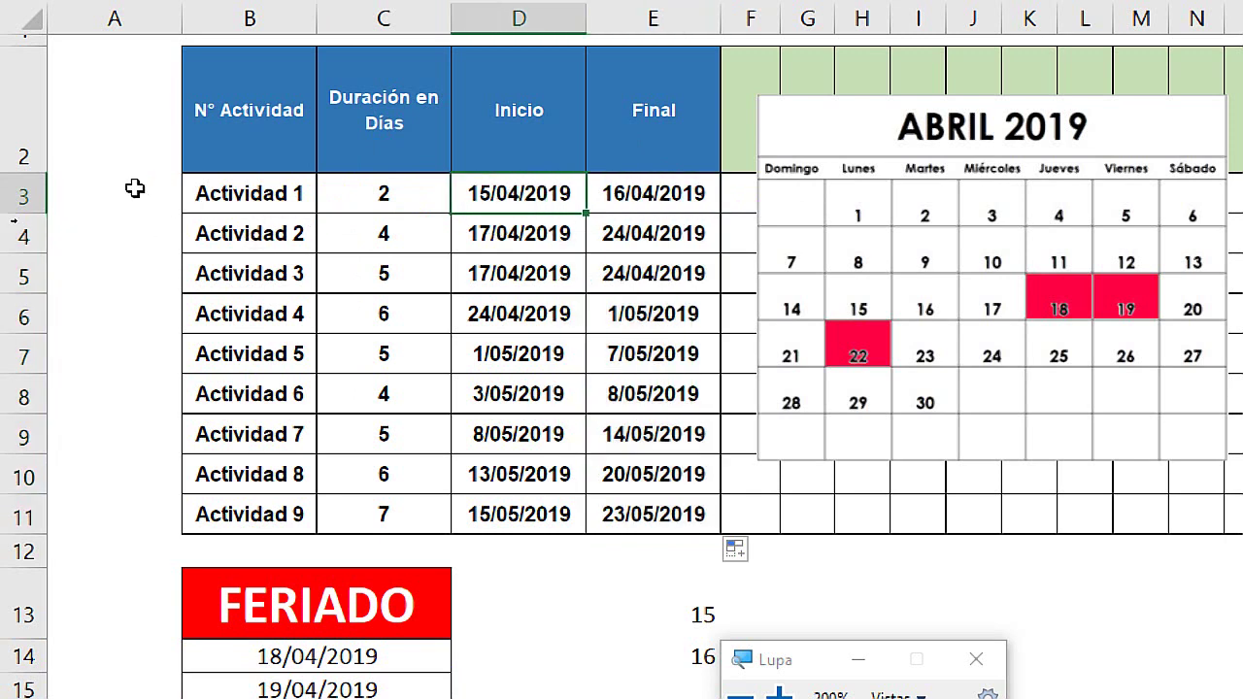
Move the April 2019 calendar picture below the table into rows 13–24
{"action": "left_click", "coordinate": [23, 196]}
{"action": "left_click", "coordinate": [362, 191]}
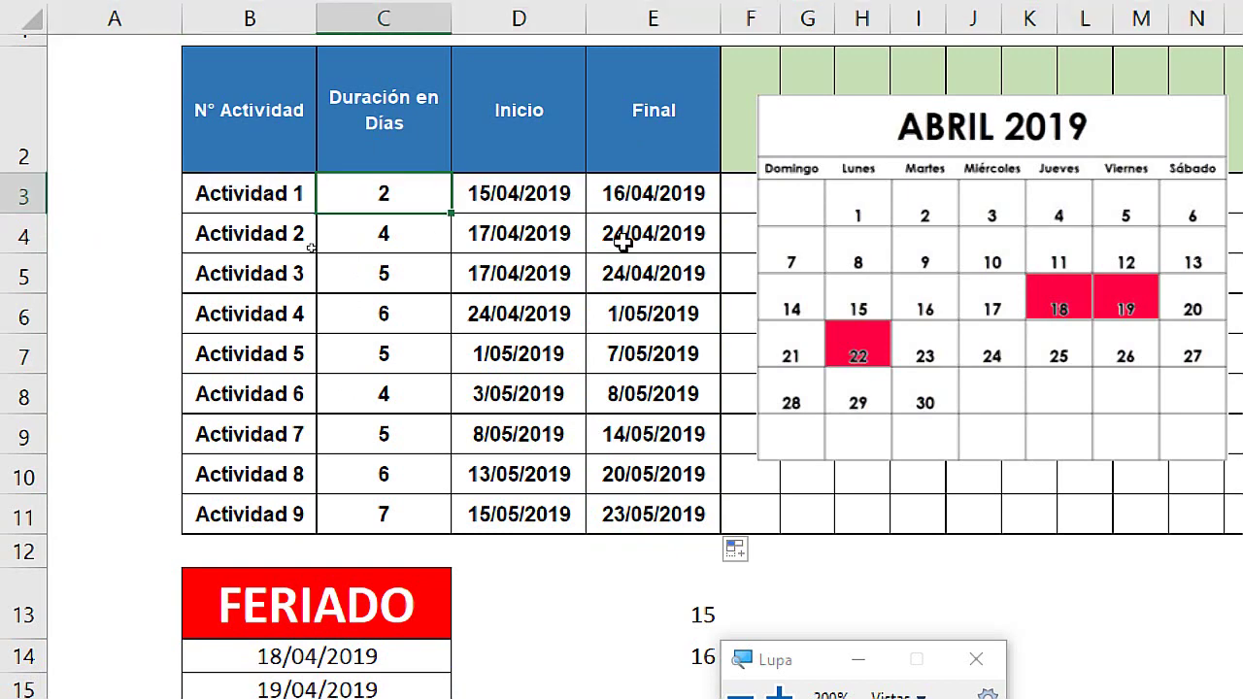
{"action": "key", "text": "super+minus"}
{"action": "mouse_move", "coordinate": [426, 197]}
{"action": "left_mouse_down"}
{"action": "mouse_move", "coordinate": [407, 432]}
{"action": "mouse_move", "coordinate": [378, 463]}
{"action": "left_mouse_up"}
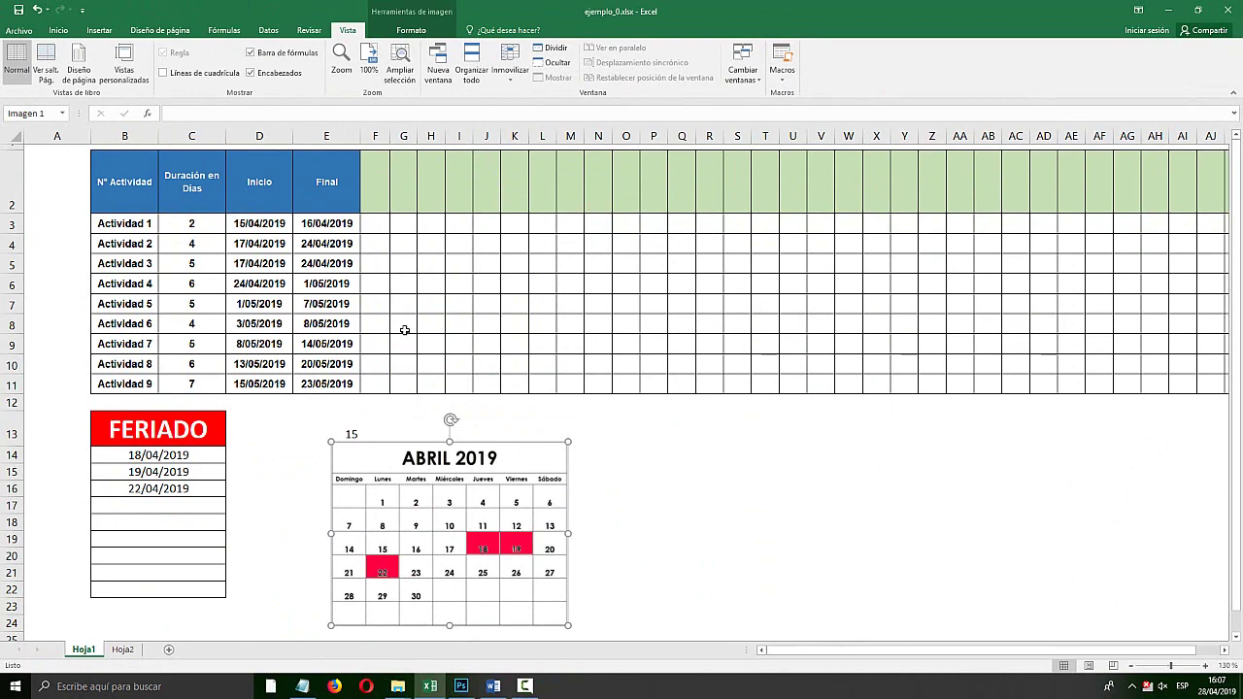
Enter 15/04/2019 in the first timeline header cell F2
{"action": "key", "text": "super+plus"}
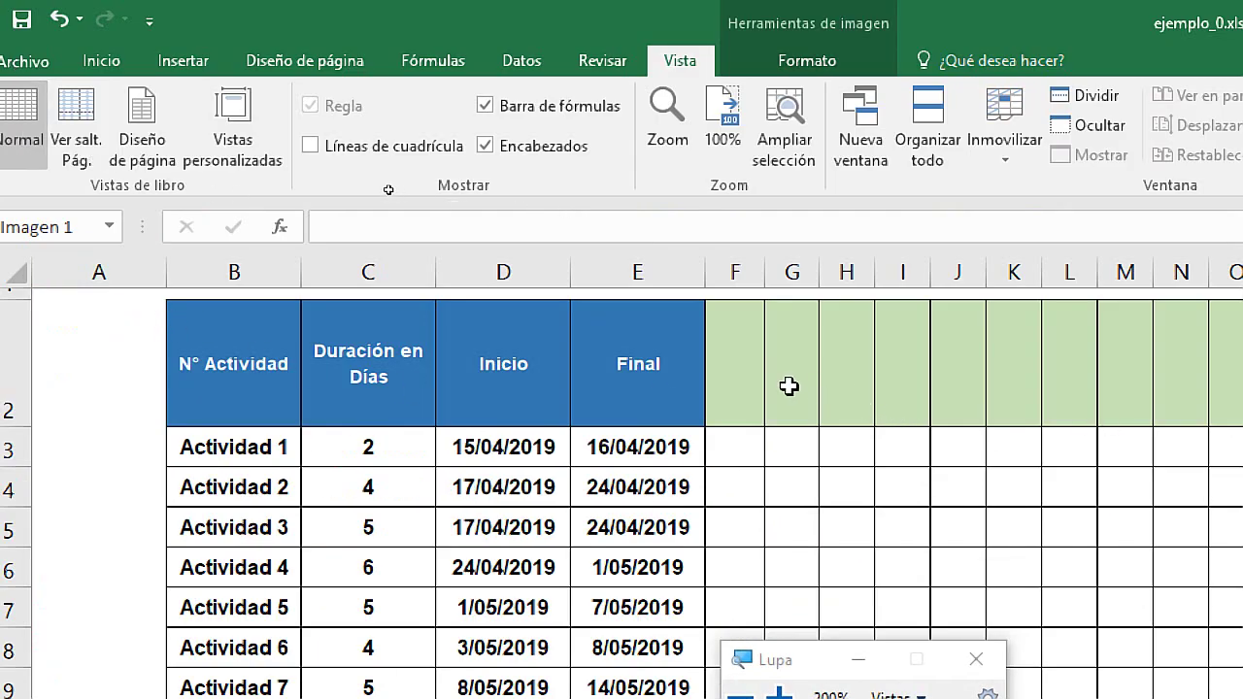
{"action": "left_click", "coordinate": [749, 380]}
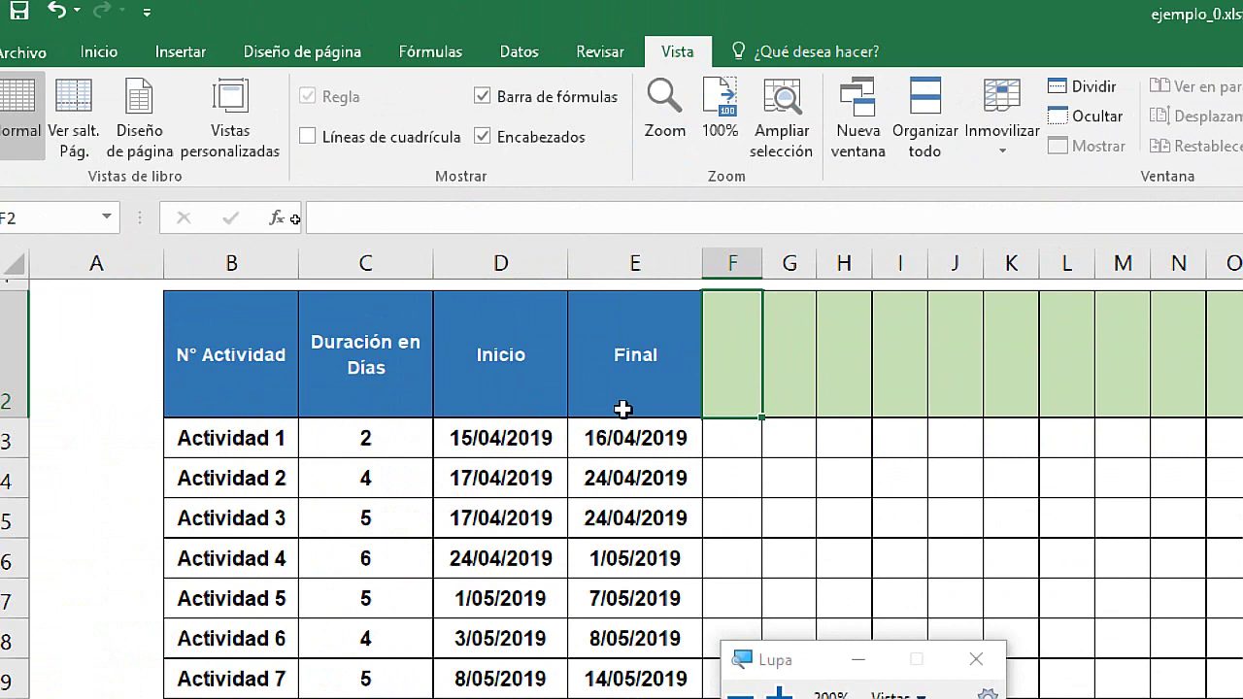
{"action": "left_click", "coordinate": [503, 435]}
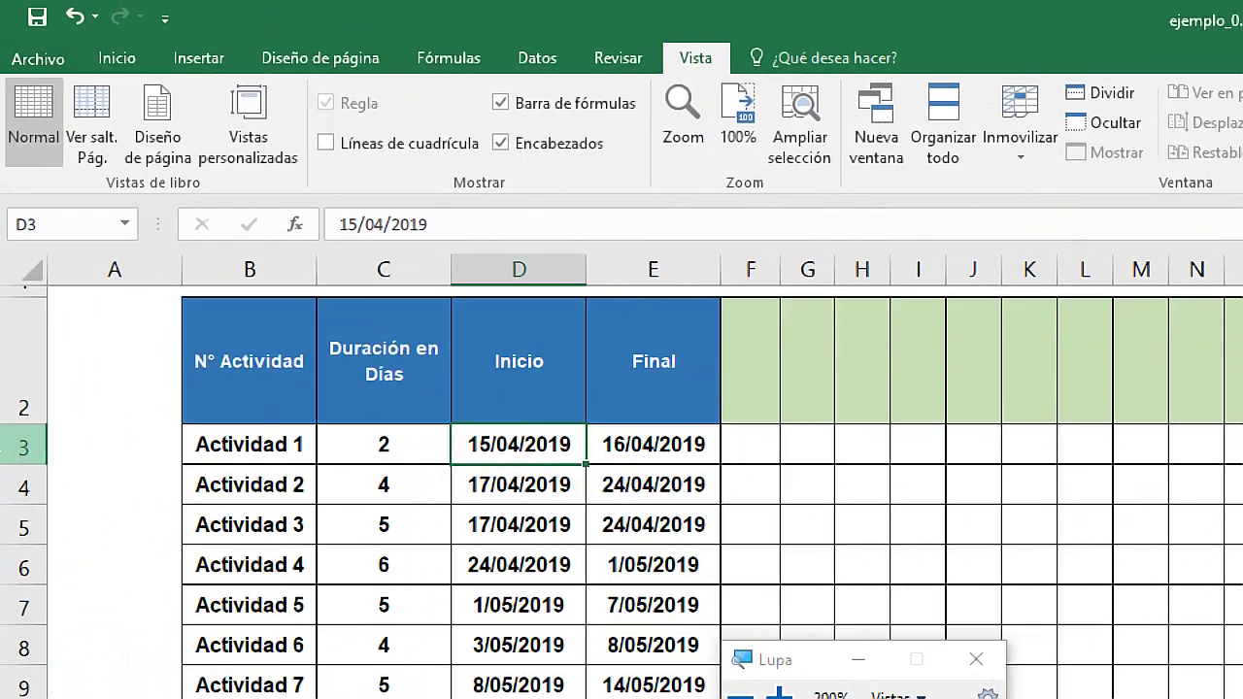
{"action": "left_click", "coordinate": [23, 446]}
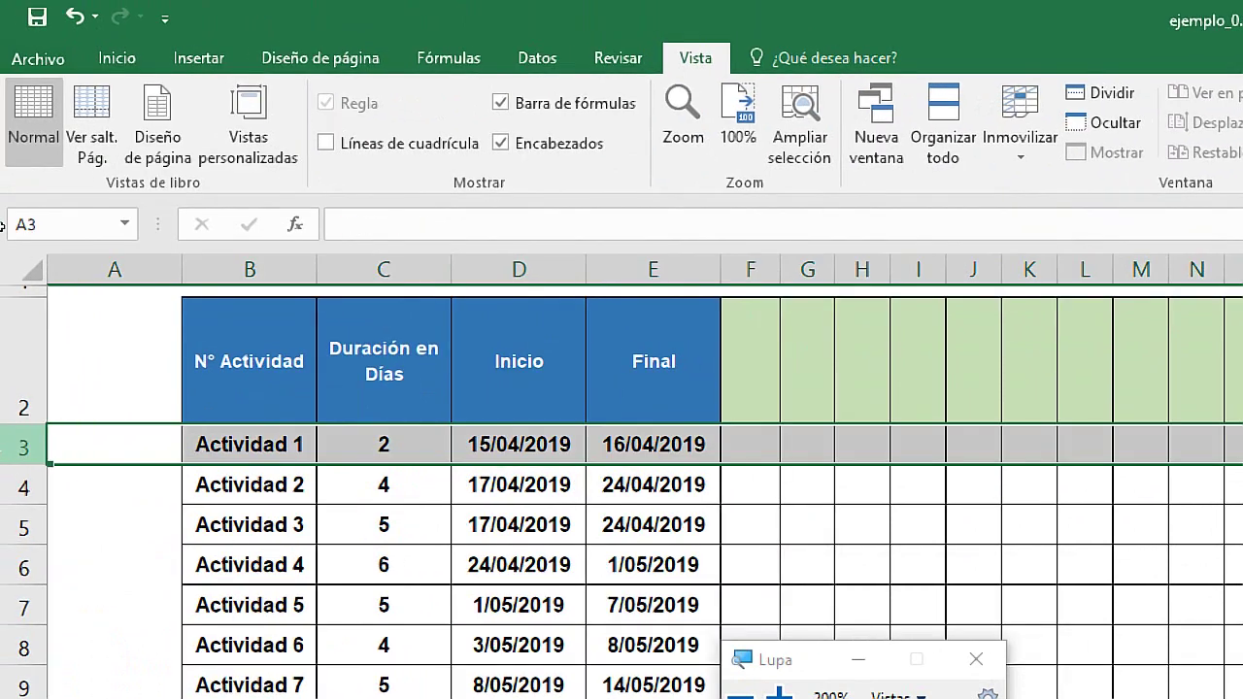
{"action": "left_click", "coordinate": [759, 335]}
{"action": "left_click", "coordinate": [754, 269]}
{"action": "left_click", "coordinate": [759, 346]}
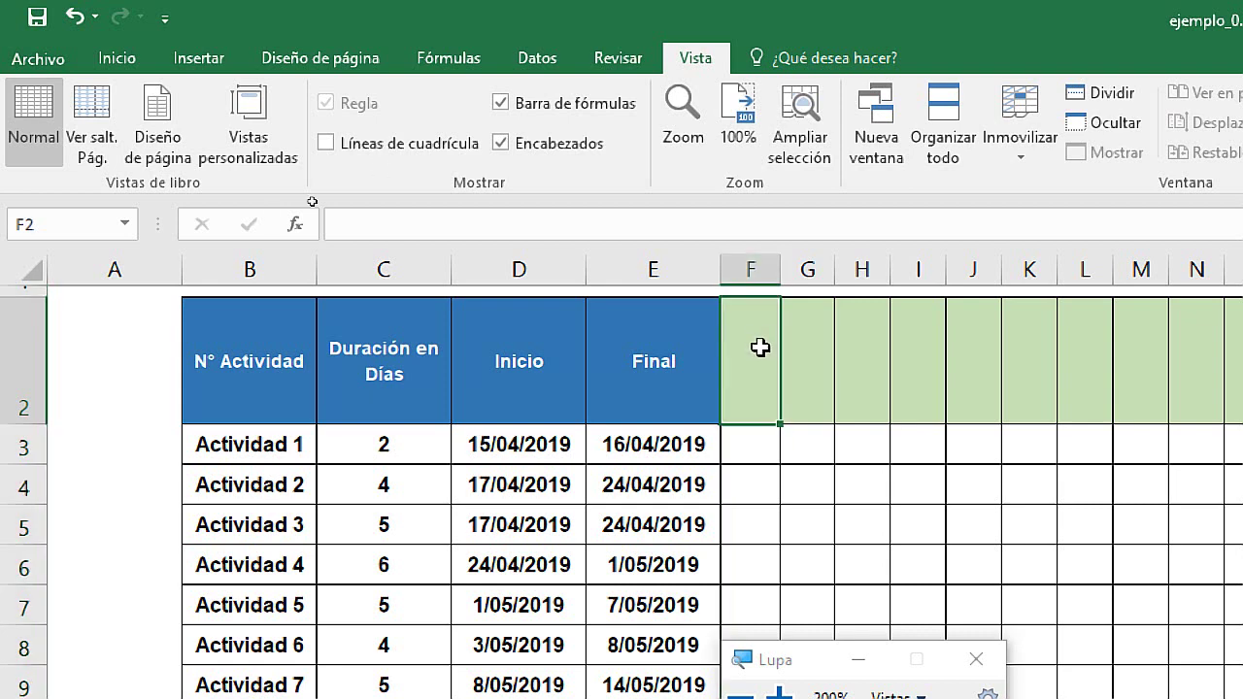
{"action": "left_click", "coordinate": [23, 446]}
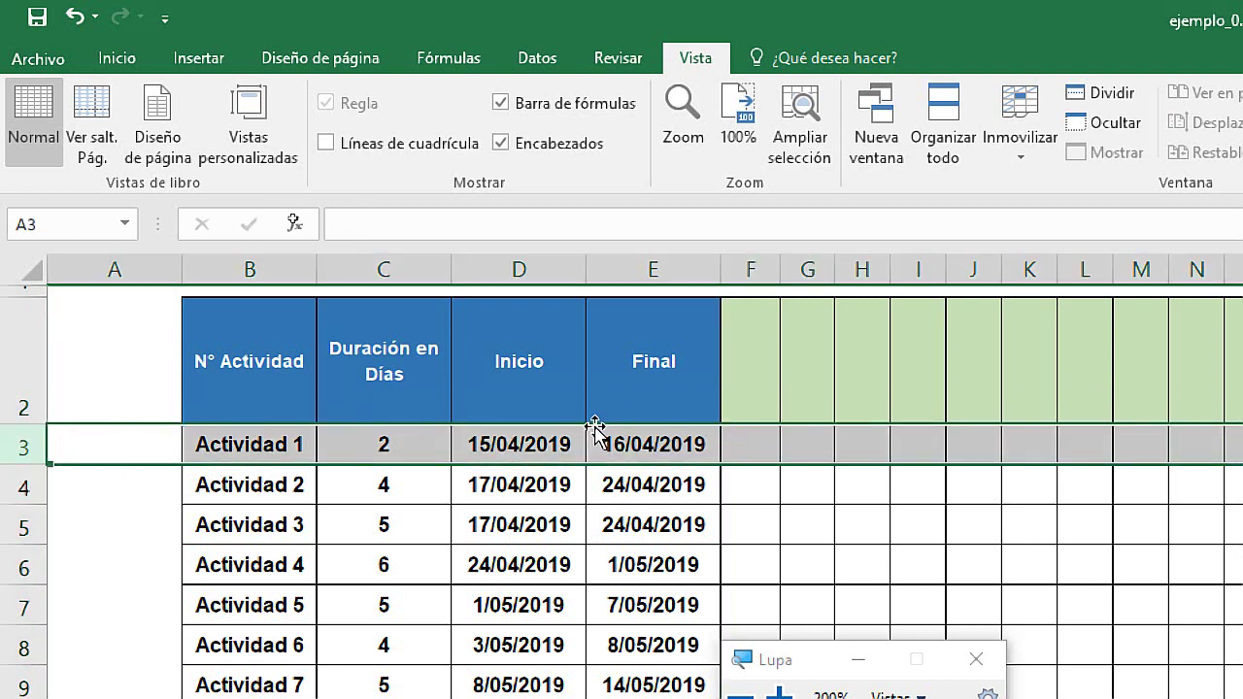
{"action": "left_click", "coordinate": [763, 380]}
{"action": "type", "text": "15/"}
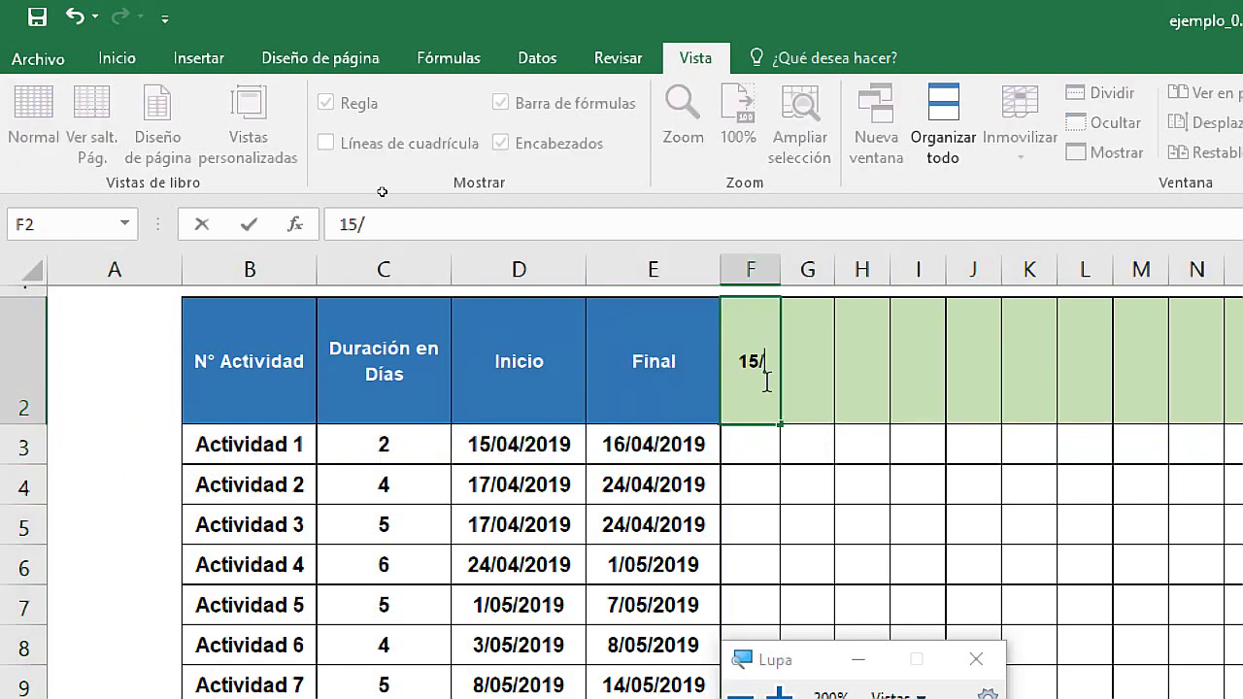
{"action": "type", "text": "04/2019"}
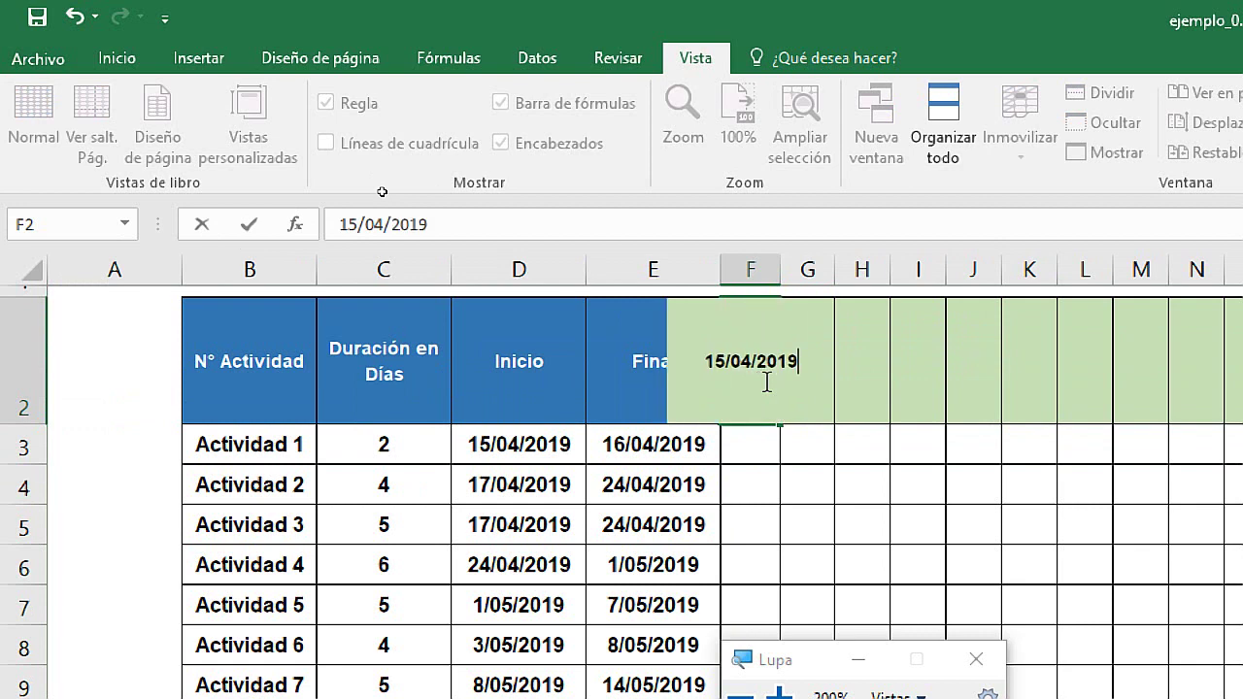
{"action": "key", "text": "Return"}
Select the timeline header row from F2 across toward AN2
{"action": "left_click_drag", "start_coordinate": [748, 444], "coordinate": [991, 444]}
{"action": "left_click", "coordinate": [773, 370]}
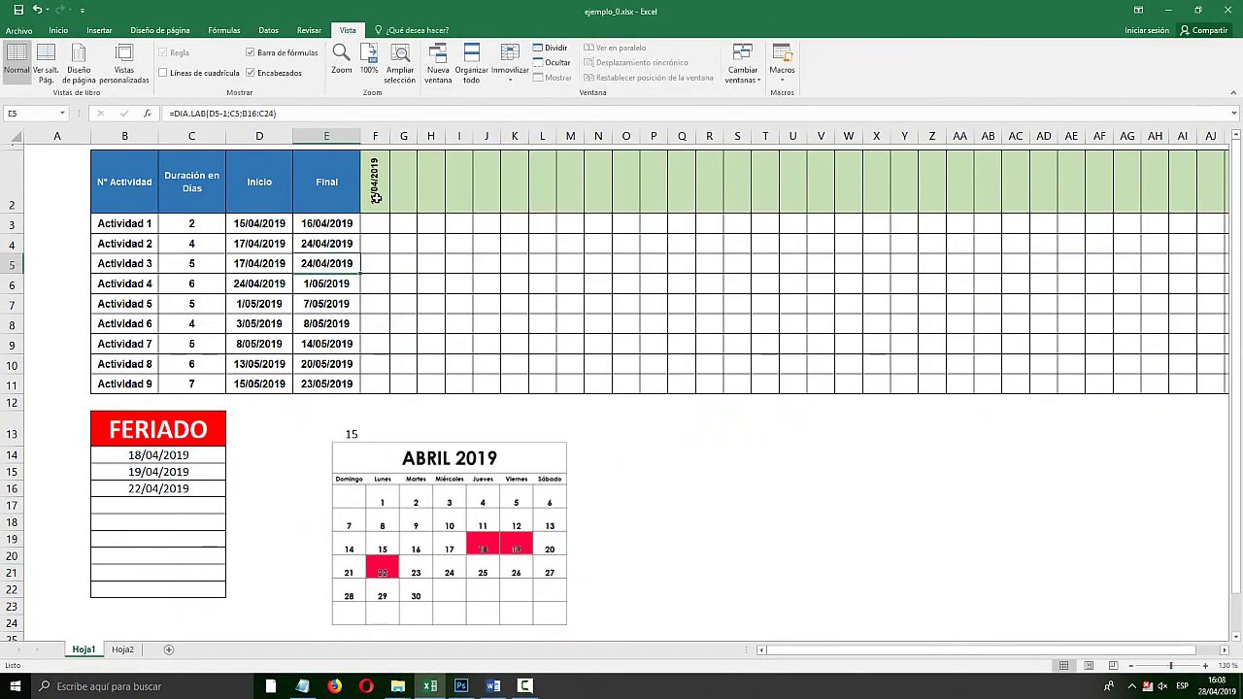
{"action": "mouse_move", "coordinate": [375, 196]}
{"action": "left_mouse_down"}
{"action": "mouse_move", "coordinate": [1103, 195]}
{"action": "mouse_move", "coordinate": [1092, 195]}
{"action": "left_mouse_up"}
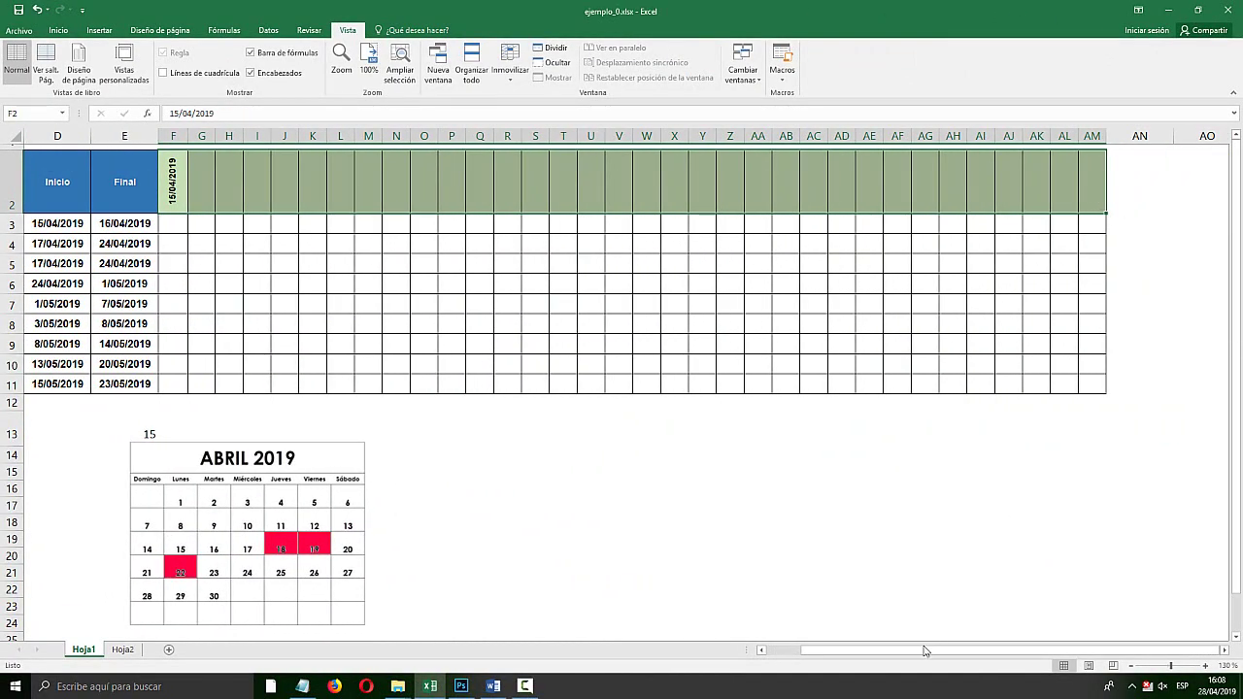
{"action": "left_click_drag", "start_coordinate": [924, 650], "coordinate": [777, 650]}
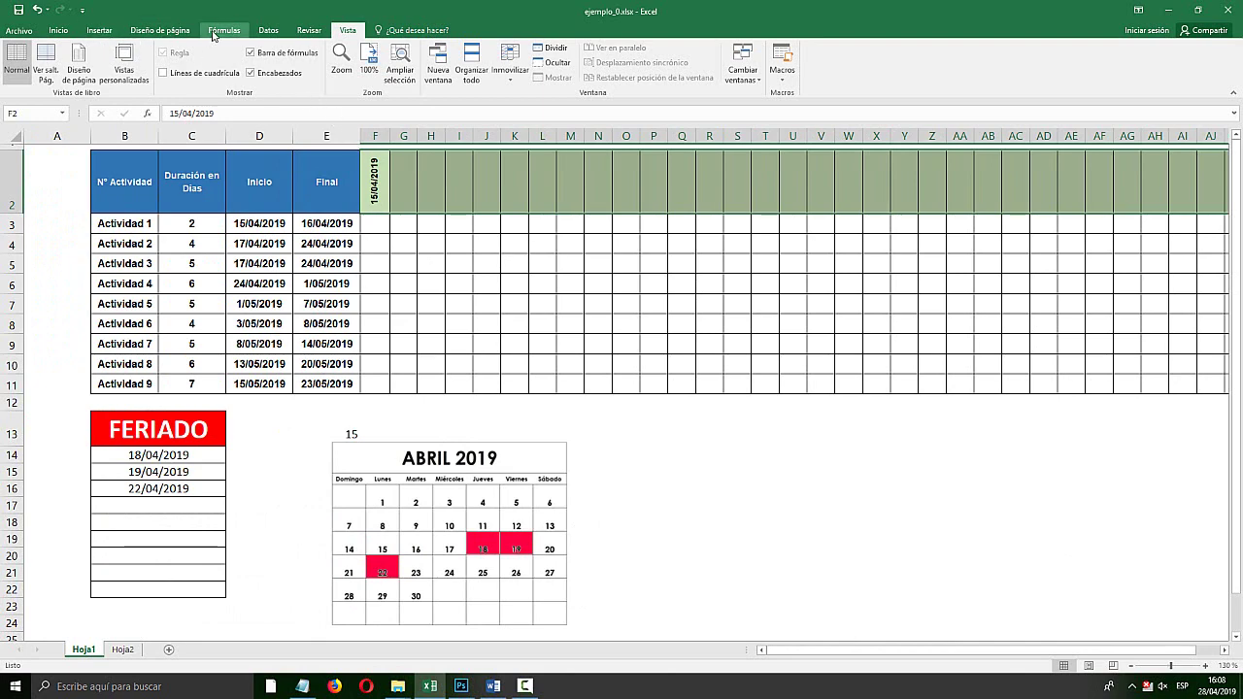
Try Angle Counterclockwise and Angle Clockwise orientations on the F2 date
{"action": "key", "text": "super+plus"}
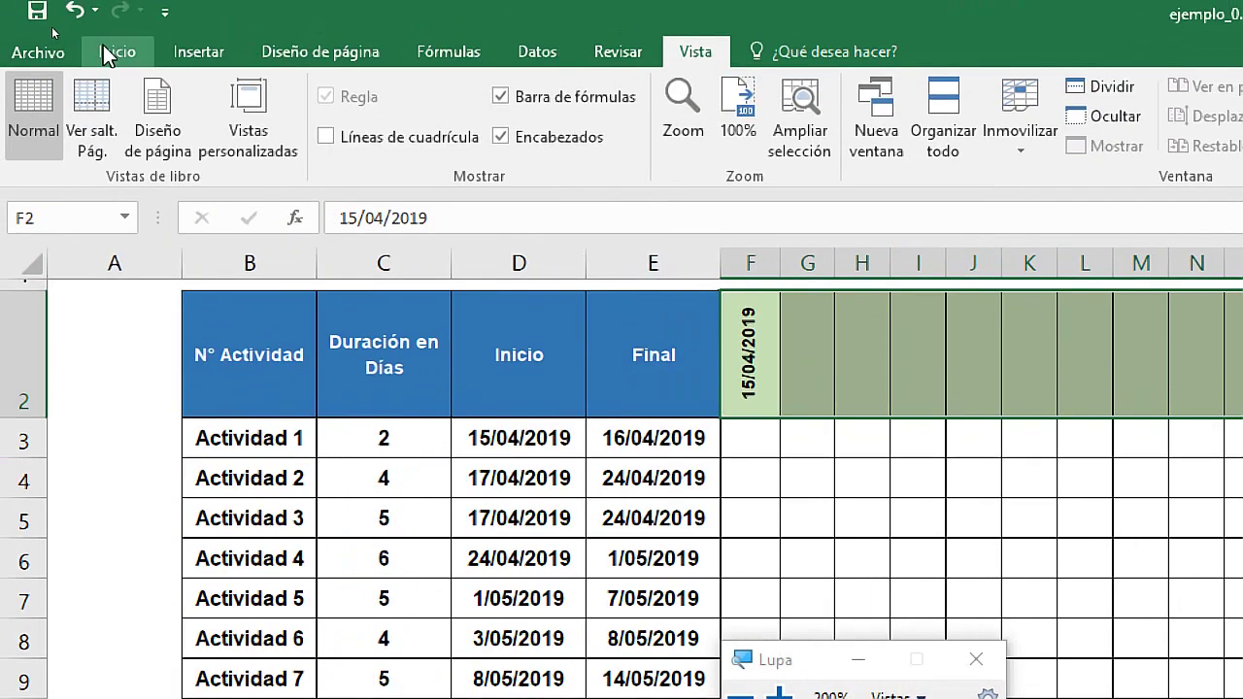
{"action": "left_click", "coordinate": [56, 30]}
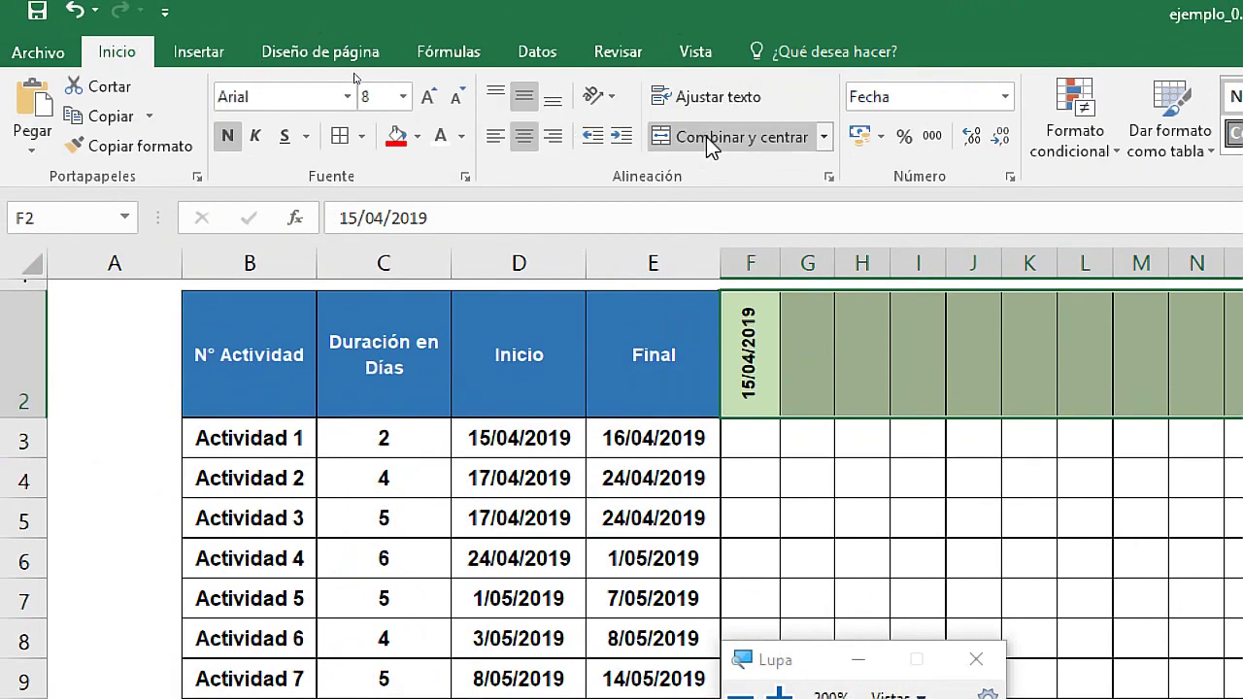
{"action": "left_click", "coordinate": [613, 99]}
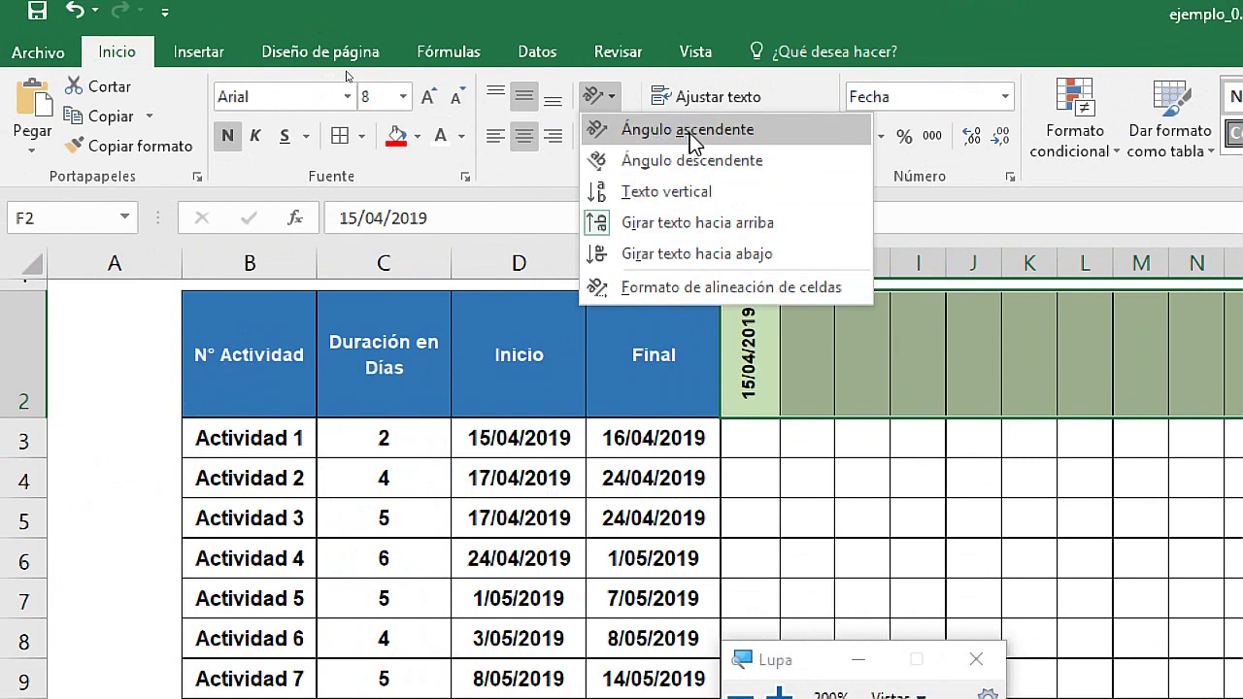
{"action": "left_click", "coordinate": [648, 164]}
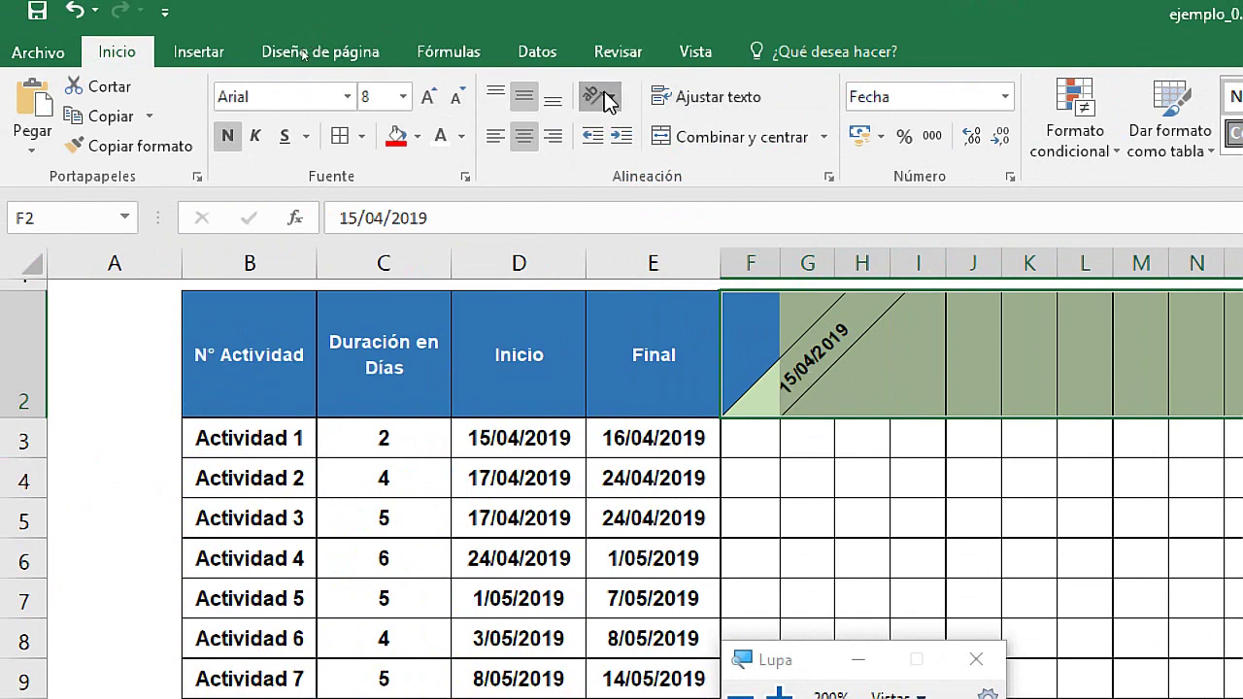
{"action": "left_click", "coordinate": [607, 97]}
{"action": "left_click", "coordinate": [661, 149]}
Set the F2 date's orientation to Rotate Text Up
{"action": "left_click", "coordinate": [613, 96]}
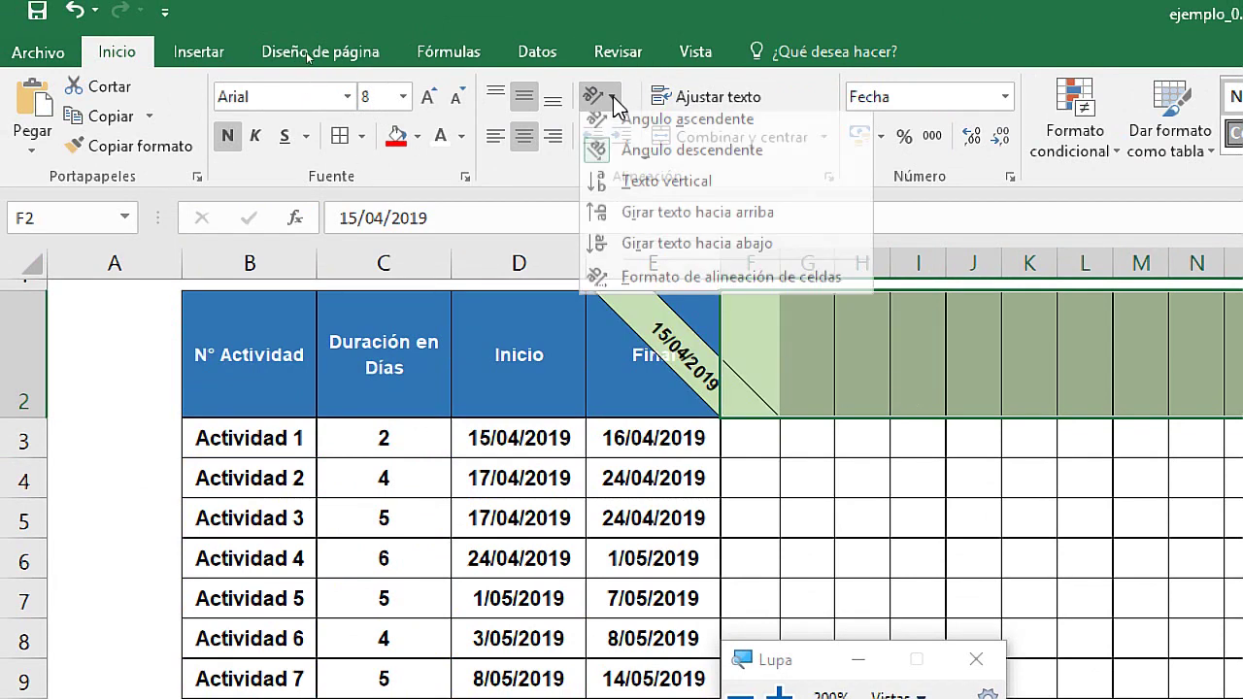
{"action": "key", "text": "Escape"}
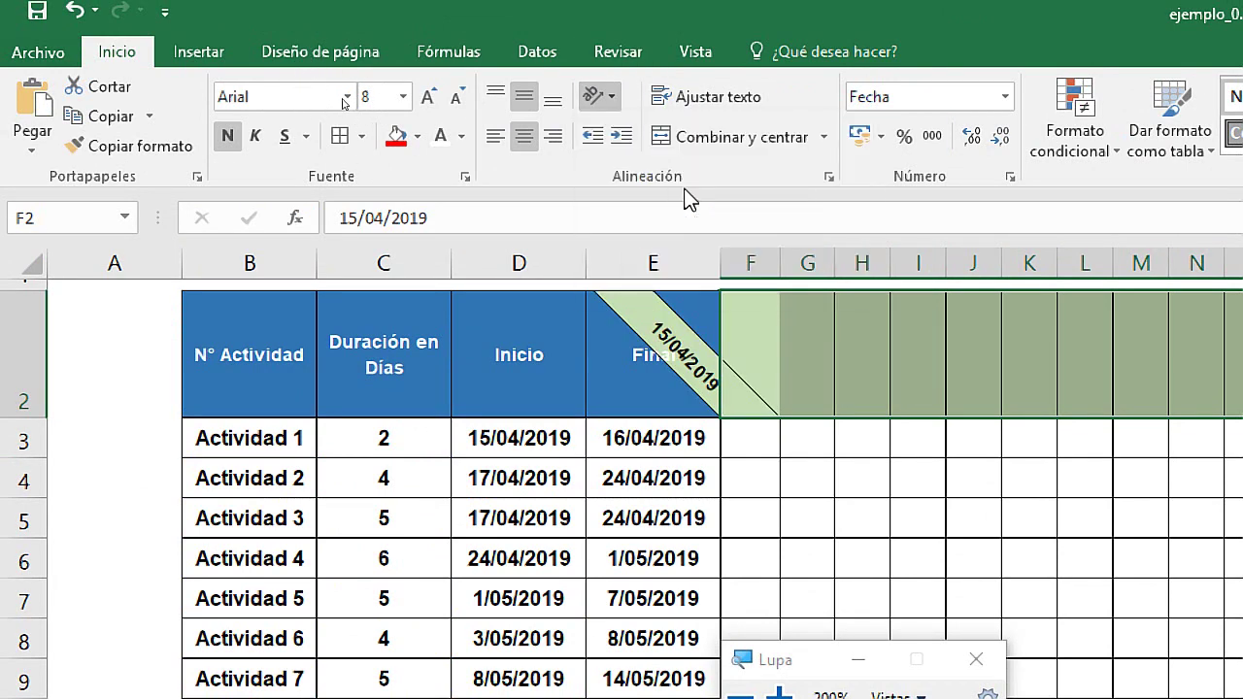
{"action": "left_click", "coordinate": [599, 96]}
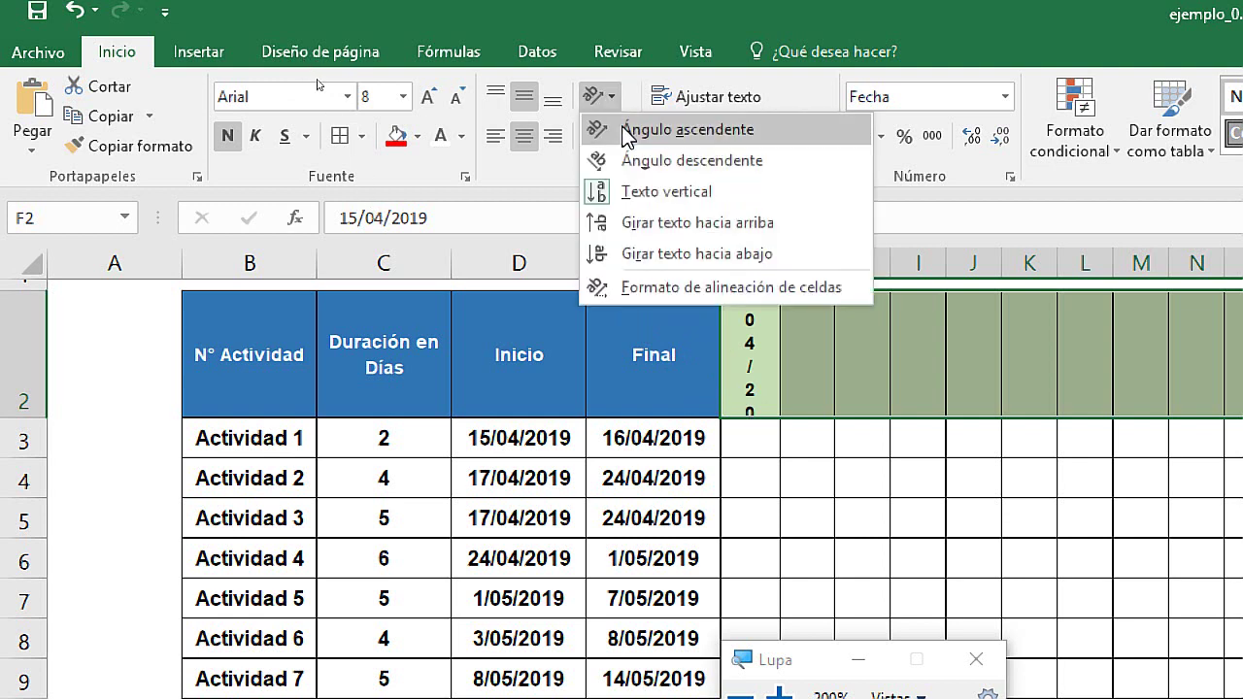
{"action": "left_click", "coordinate": [670, 225]}
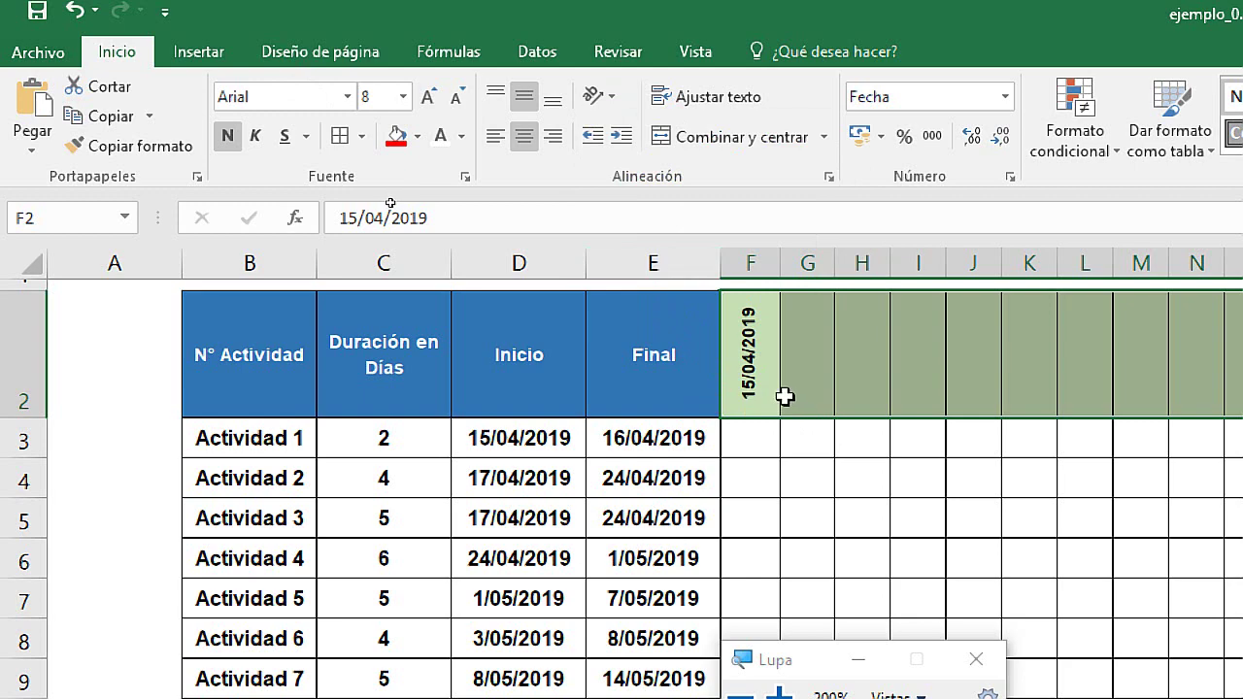
{"action": "key", "text": "super+Escape"}
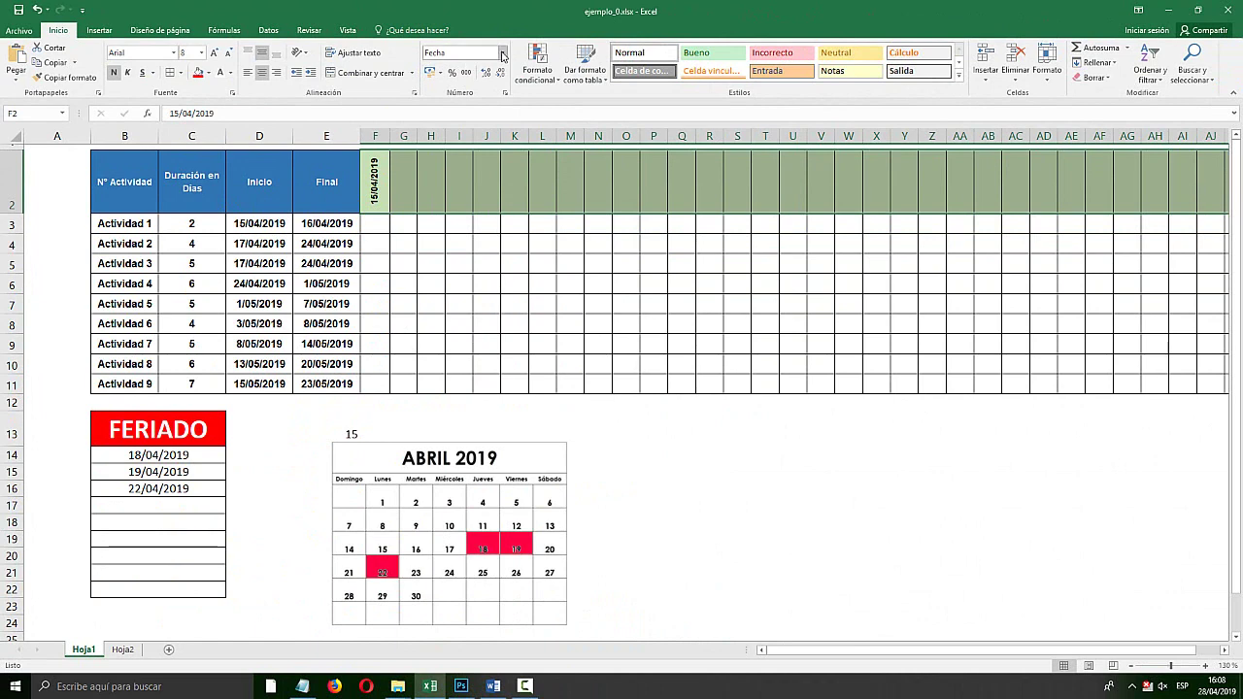
Format F2 with the long Fecha type, e.g. lunes, 15 de Abril de 2019
{"action": "left_click", "coordinate": [502, 55]}
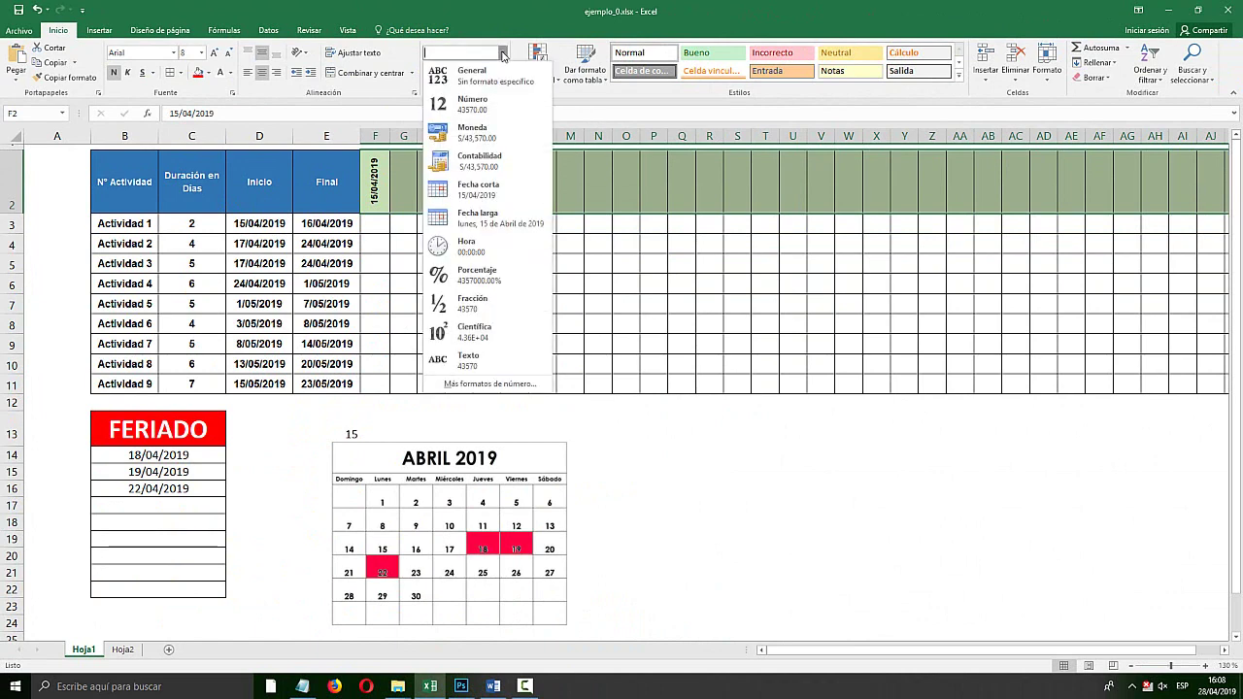
{"action": "left_click", "coordinate": [490, 385]}
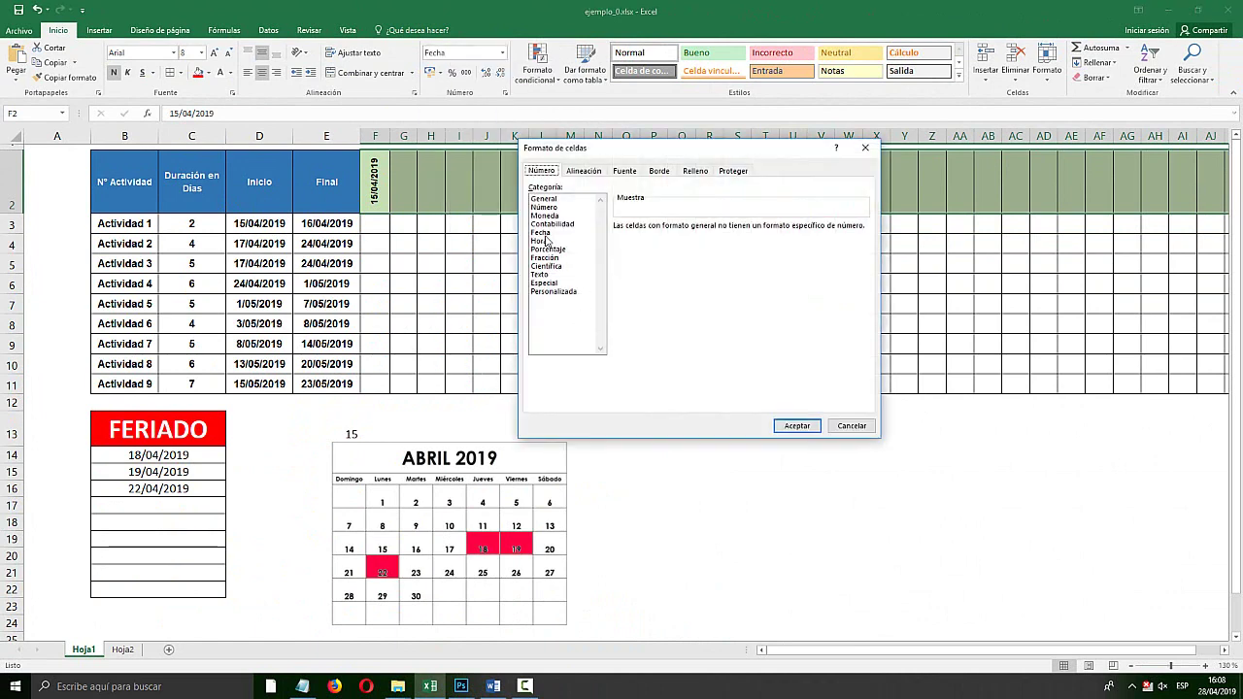
{"action": "left_click", "coordinate": [542, 232]}
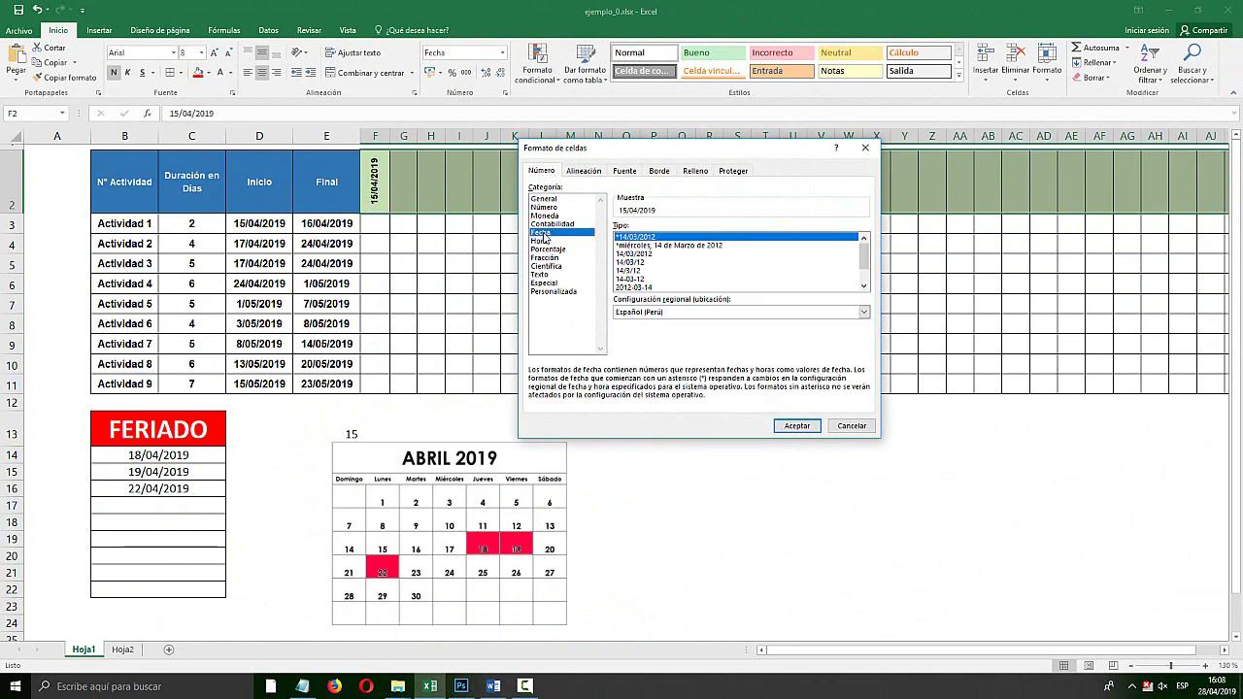
{"action": "left_click", "coordinate": [645, 246]}
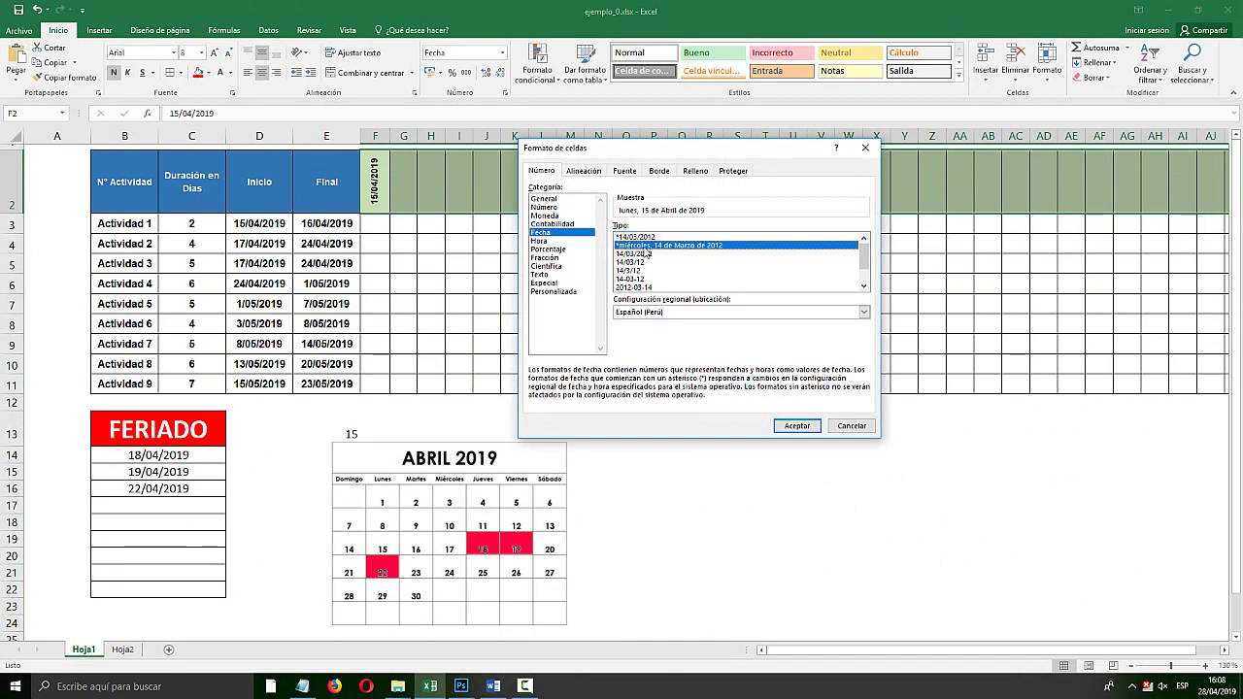
{"action": "key", "text": "super+plus"}
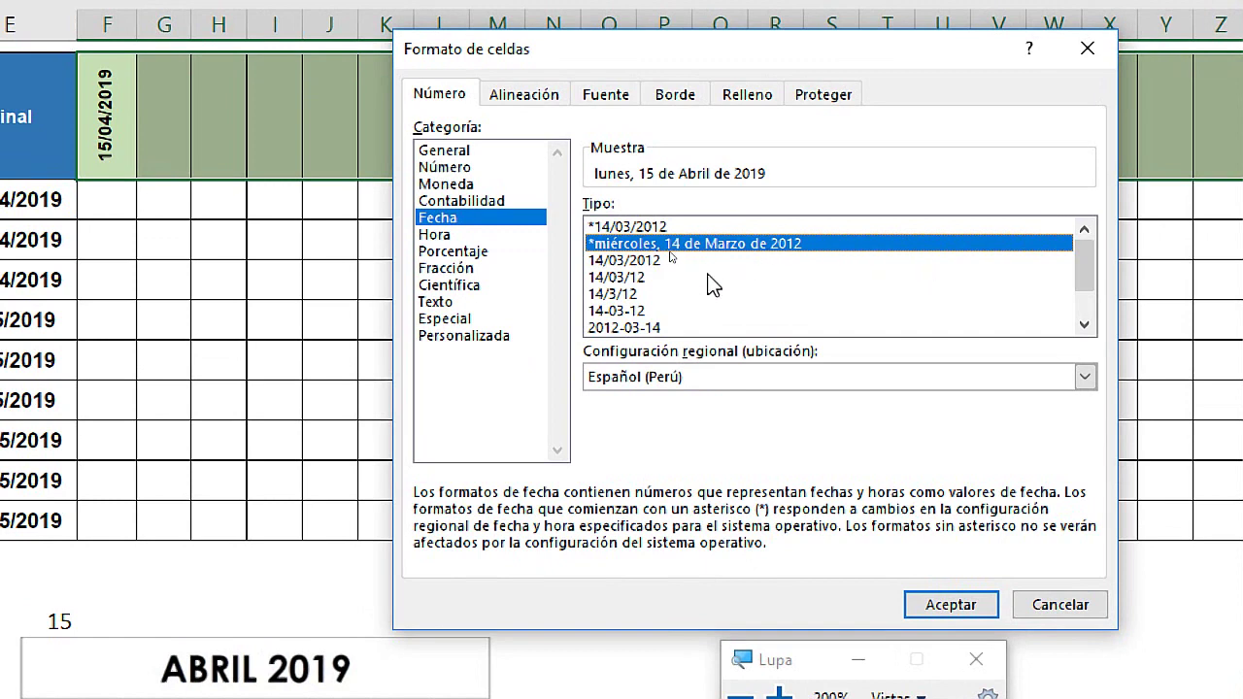
{"action": "left_click", "coordinate": [971, 608]}
{"action": "key", "text": "super+Escape"}
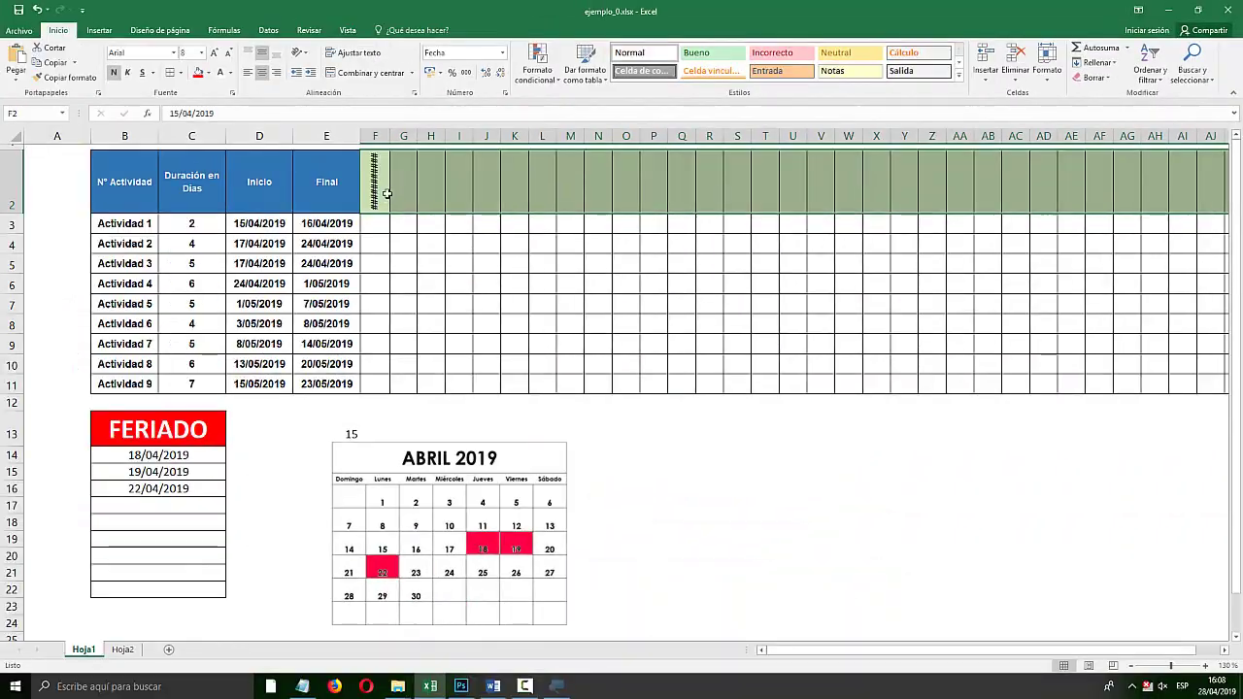
{"action": "key", "text": "super+plus"}
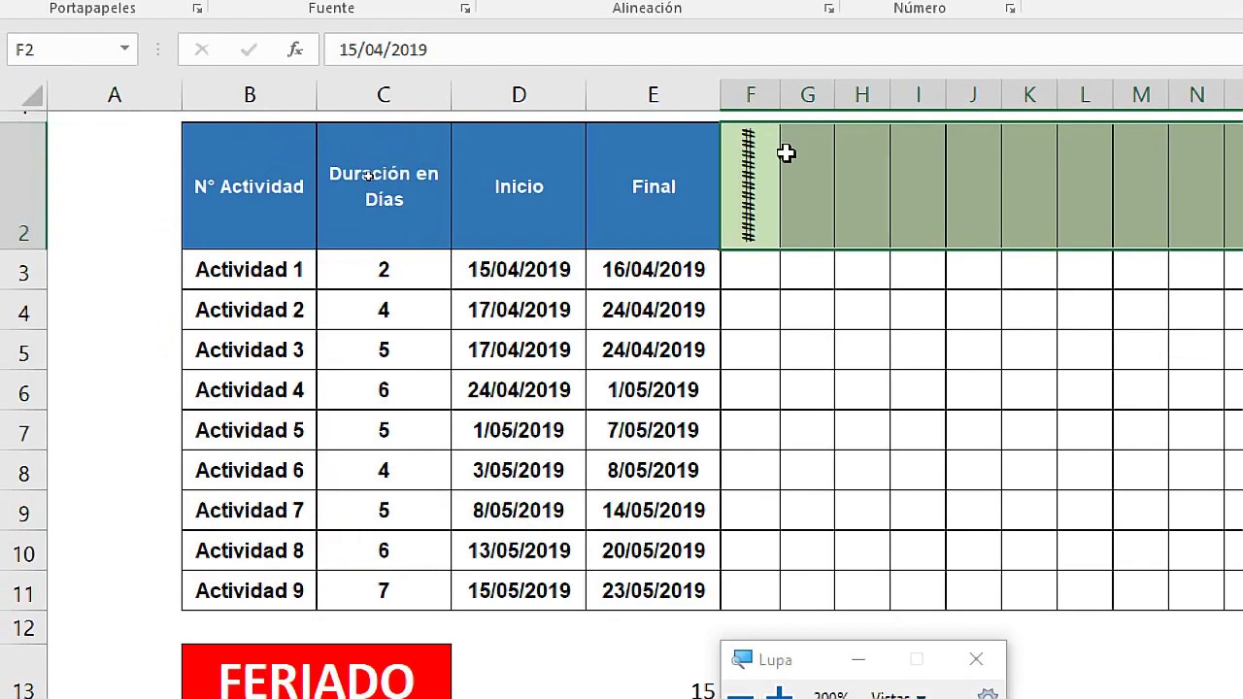
Make row 2 taller so the long date in F2 fits
{"action": "left_click", "coordinate": [735, 179]}
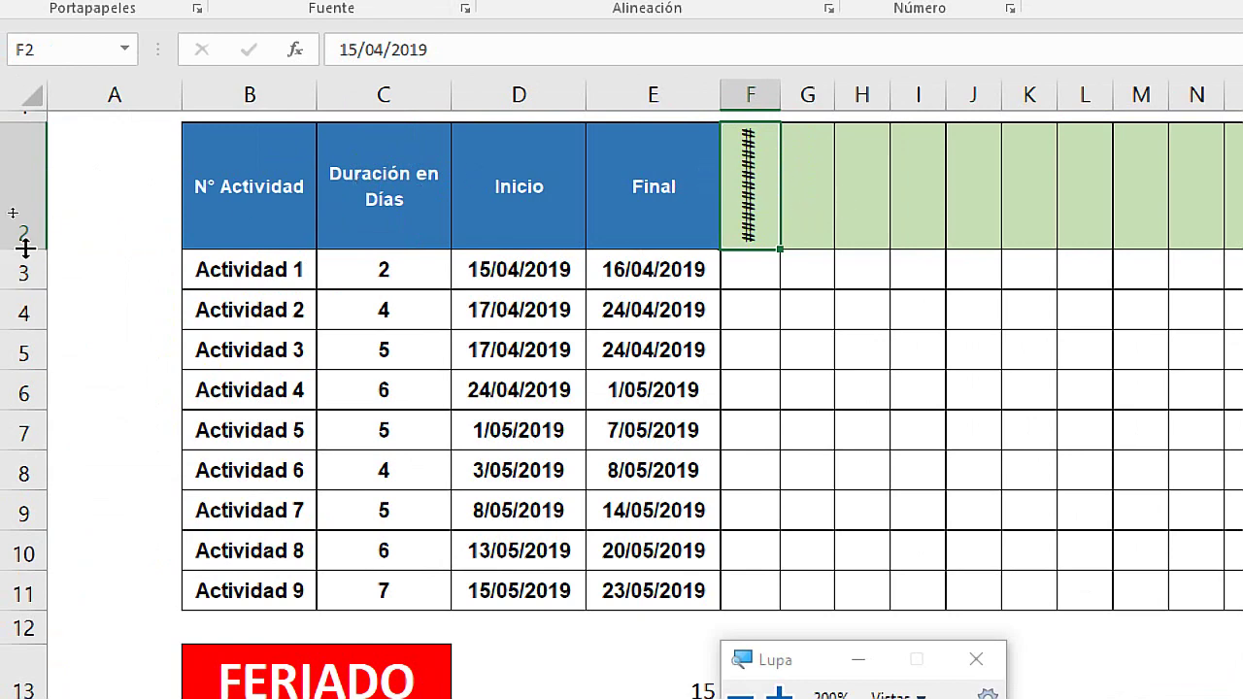
{"action": "left_click_drag", "start_coordinate": [19, 249], "coordinate": [39, 392]}
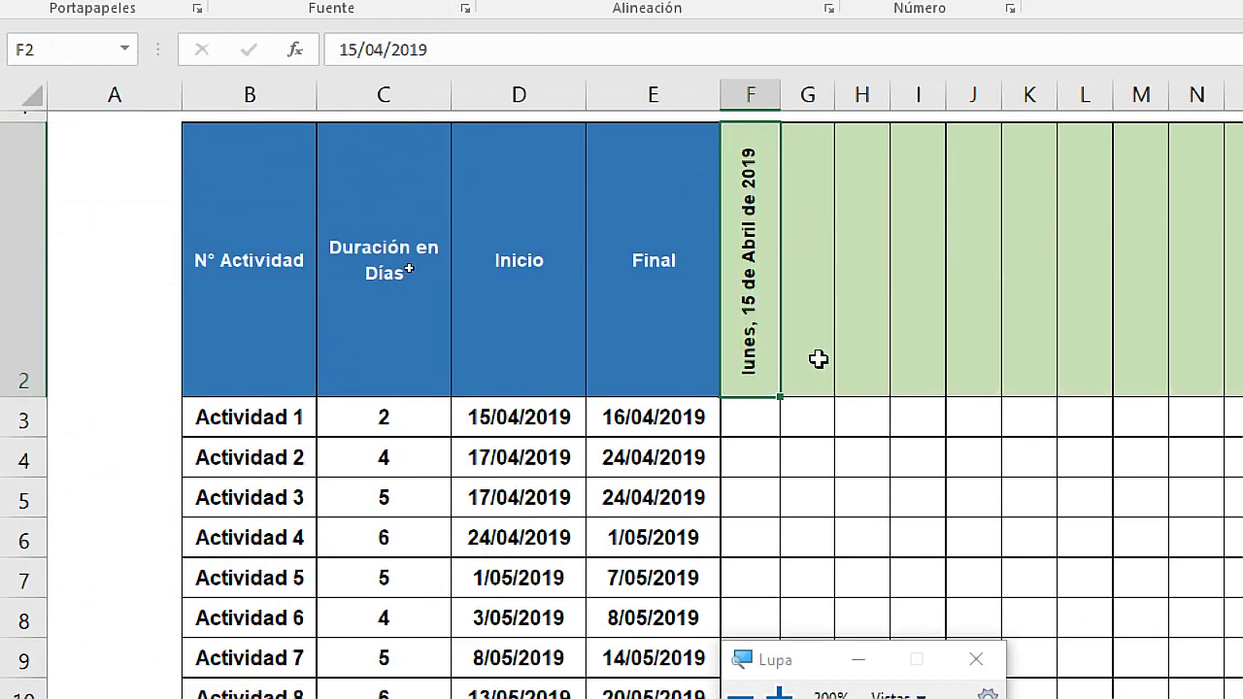
{"action": "key", "text": "super+Escape"}
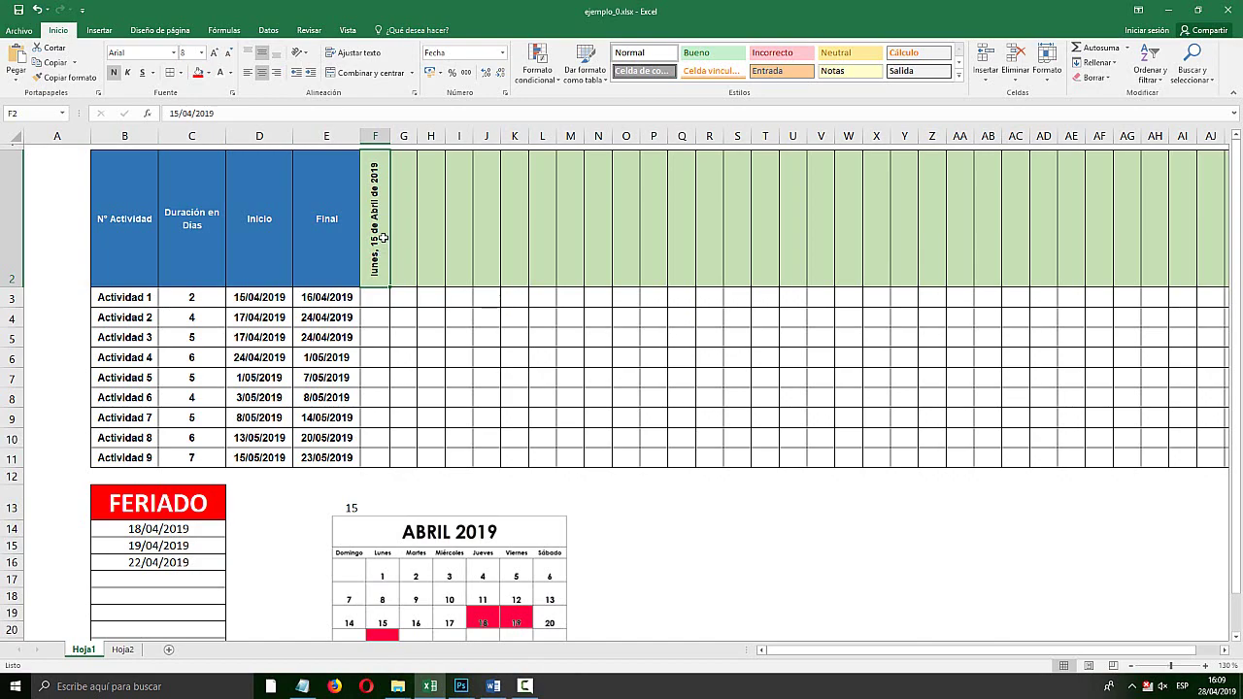
{"action": "key", "text": "super+plus"}
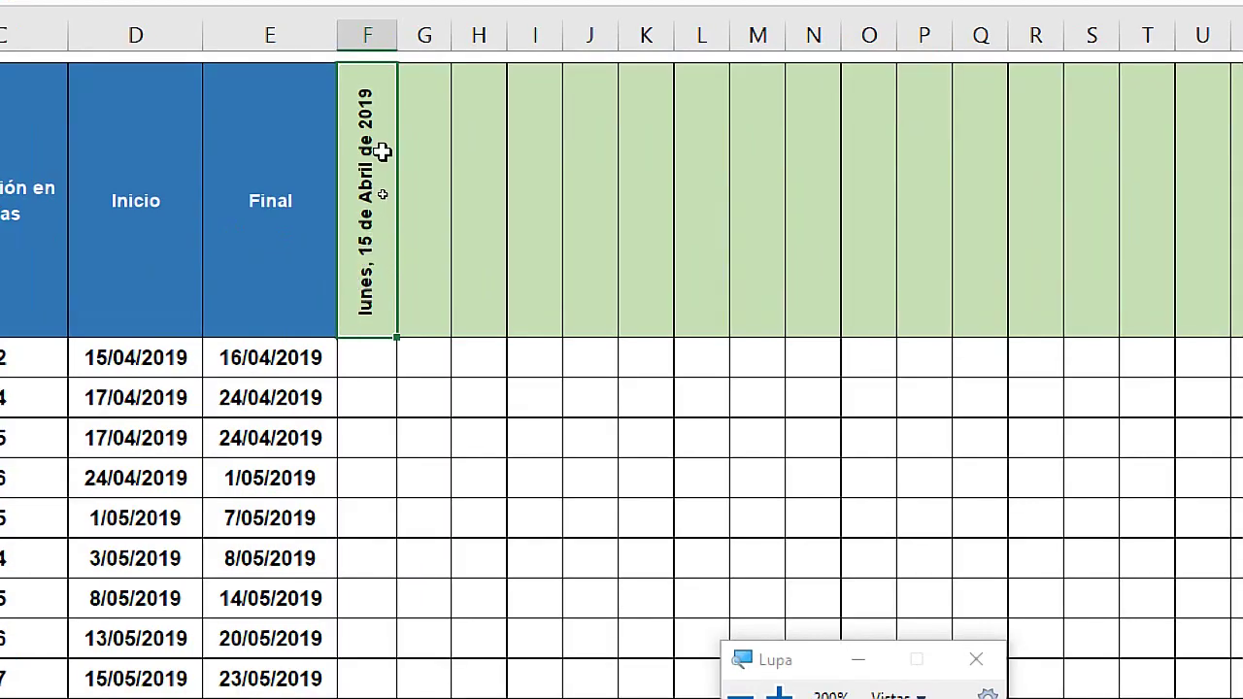
{"action": "key", "text": "super+Escape"}
Fill daily dates from F2 across to AM2 and enlarge row 2 further
{"action": "left_click_drag", "start_coordinate": [389, 286], "coordinate": [1240, 279]}
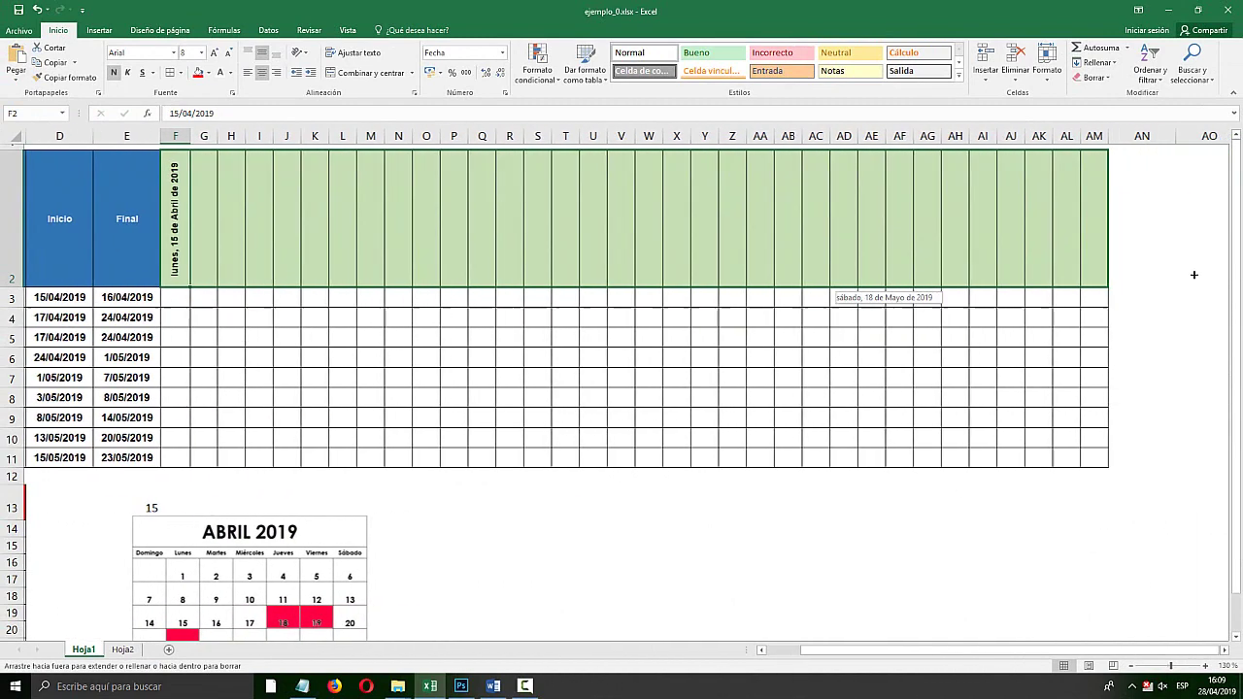
{"action": "left_click_drag", "start_coordinate": [1239, 280], "coordinate": [1111, 282]}
{"action": "left_click_drag", "start_coordinate": [860, 654], "coordinate": [777, 654]}
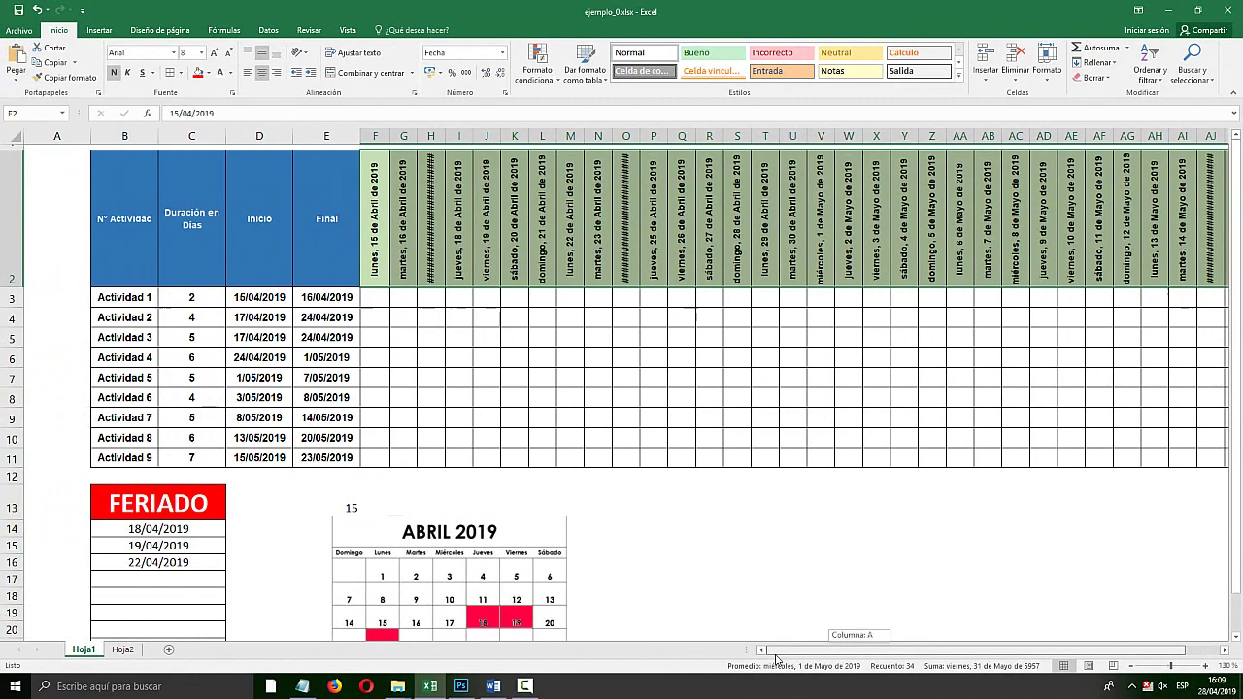
{"action": "left_click", "coordinate": [626, 438]}
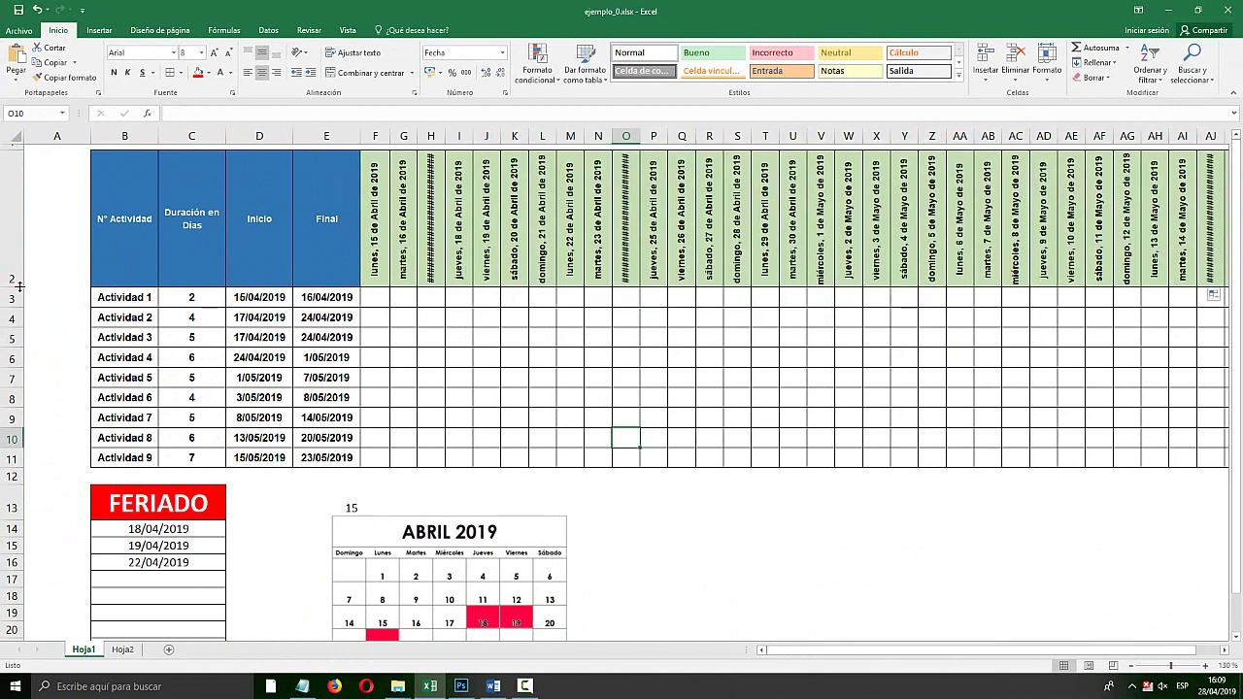
{"action": "left_click_drag", "start_coordinate": [19, 285], "coordinate": [19, 305]}
{"action": "left_click", "coordinate": [627, 255]}
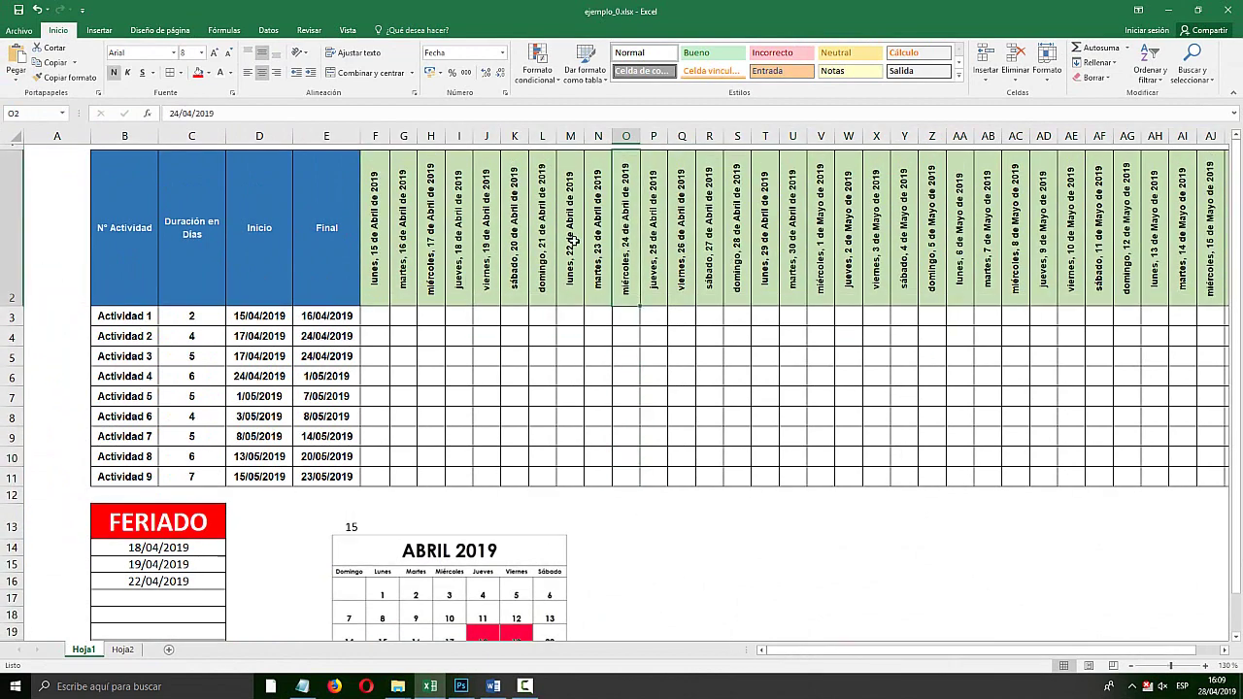
Move the ABRIL 2019 calendar beside the FERIADO list and shrink it
{"action": "mouse_move", "coordinate": [412, 550]}
{"action": "left_mouse_down"}
{"action": "mouse_move", "coordinate": [326, 502]}
{"action": "mouse_move", "coordinate": [256, 508]}
{"action": "left_mouse_up"}
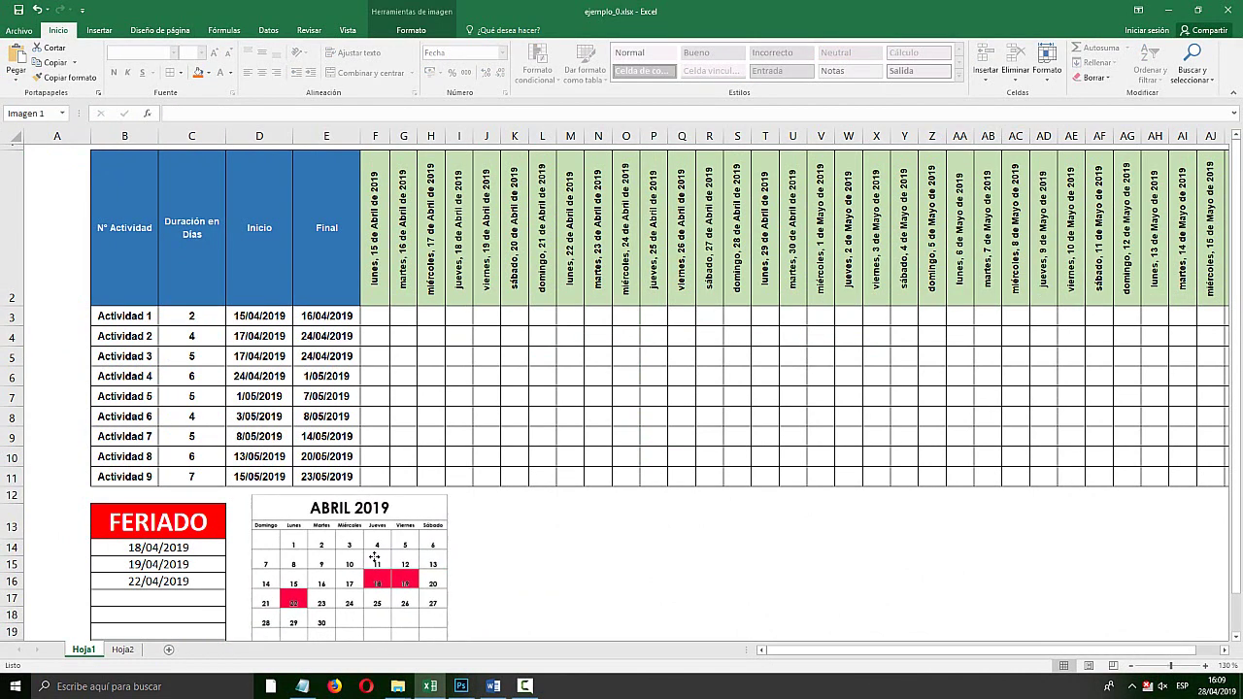
{"action": "left_click_drag", "start_coordinate": [341, 551], "coordinate": [332, 534]}
{"action": "left_click_drag", "start_coordinate": [246, 491], "coordinate": [247, 513]}
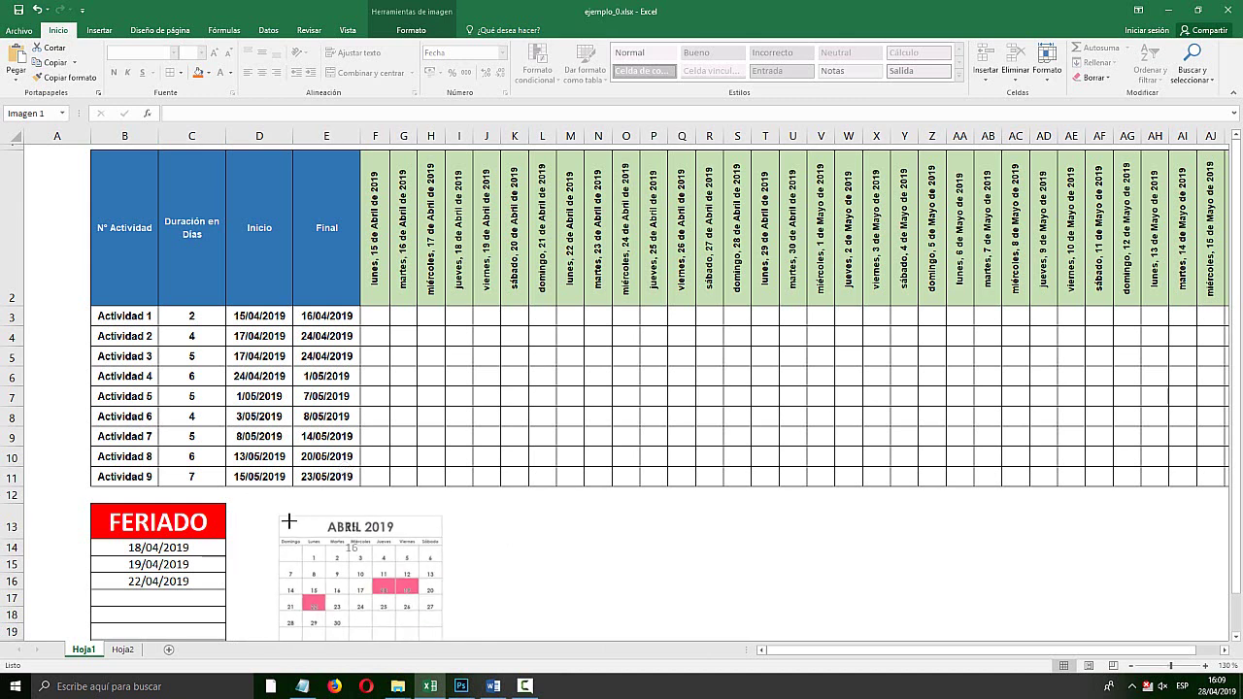
{"action": "left_click_drag", "start_coordinate": [443, 641], "coordinate": [405, 619]}
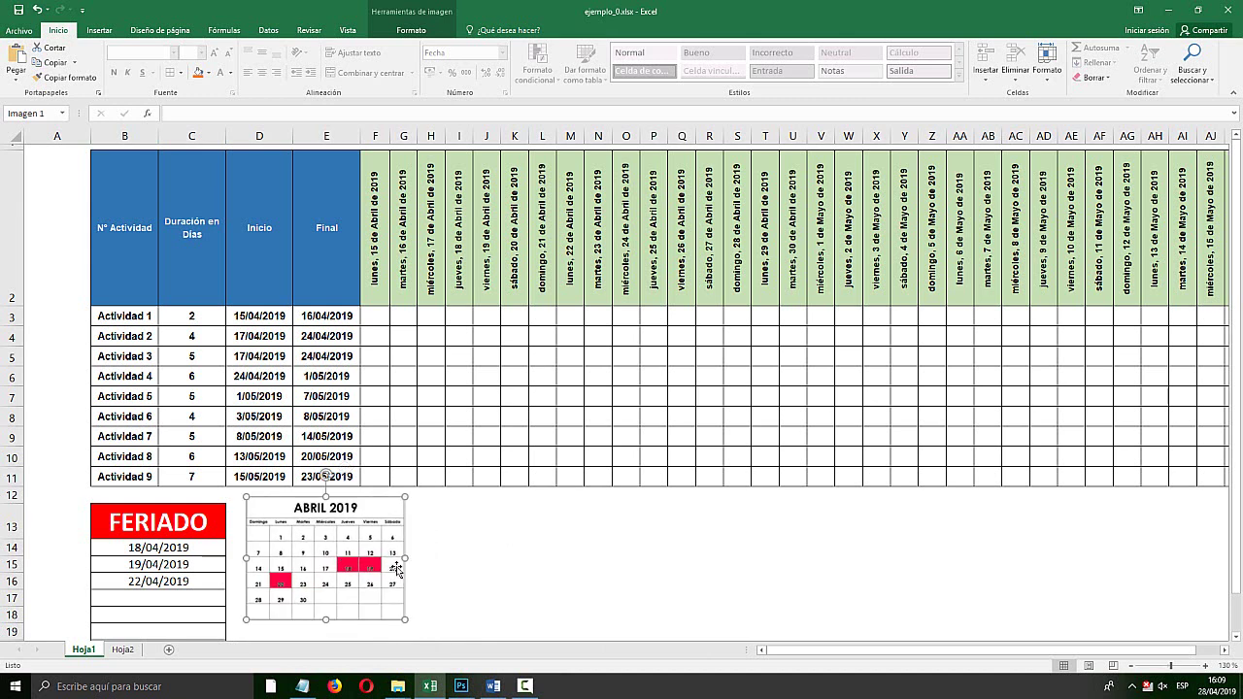
{"action": "left_click", "coordinate": [375, 137]}
{"action": "left_click", "coordinate": [375, 190]}
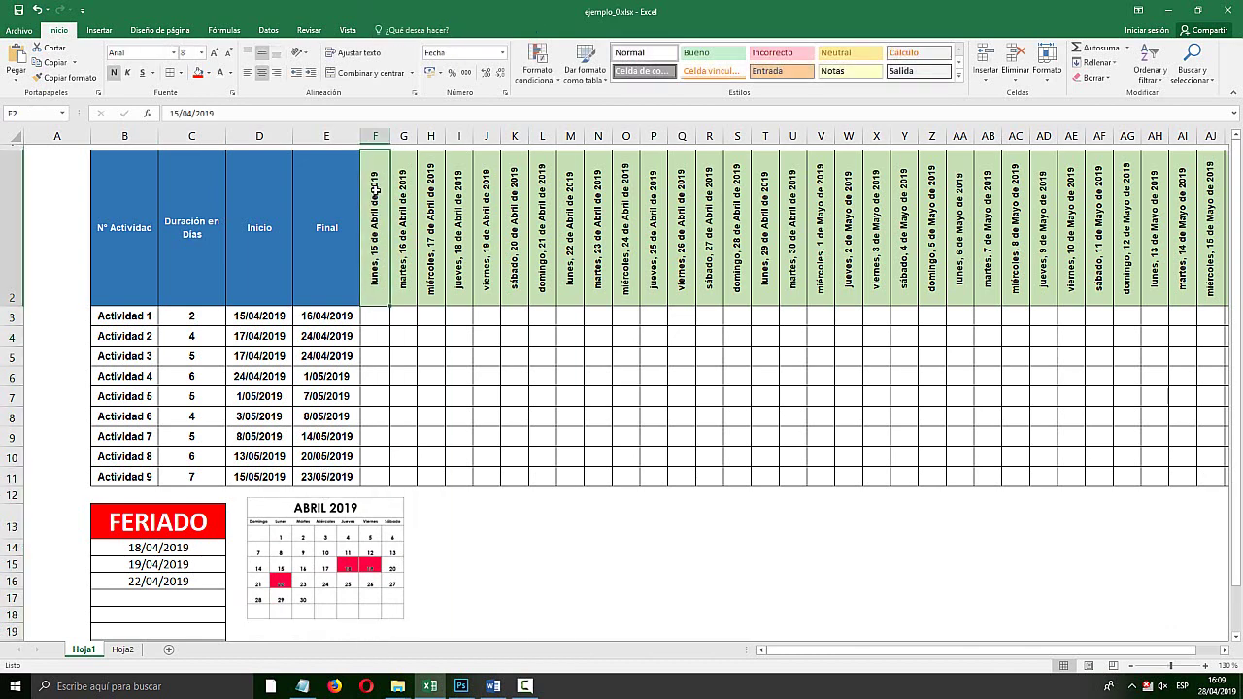
{"action": "key", "text": "super+plus"}
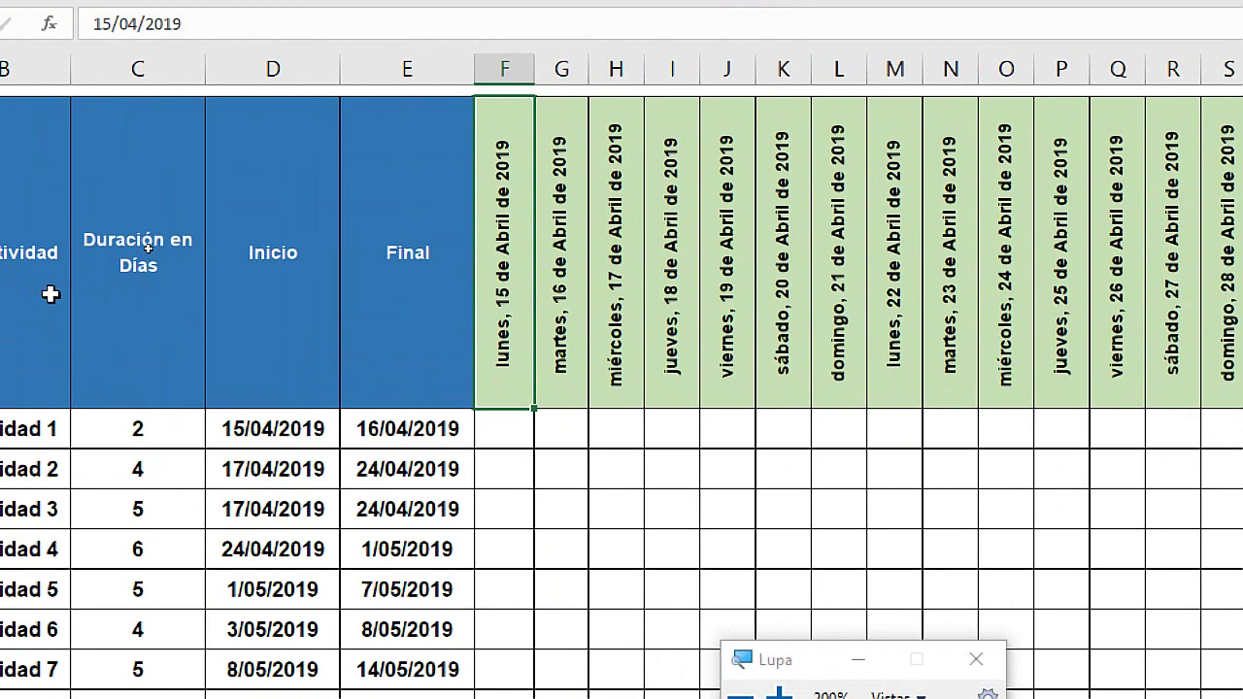
{"action": "left_click", "coordinate": [316, 430]}
Check Actividad 1's start date in D3 and the workday formula in E3
{"action": "key", "text": "Right"}
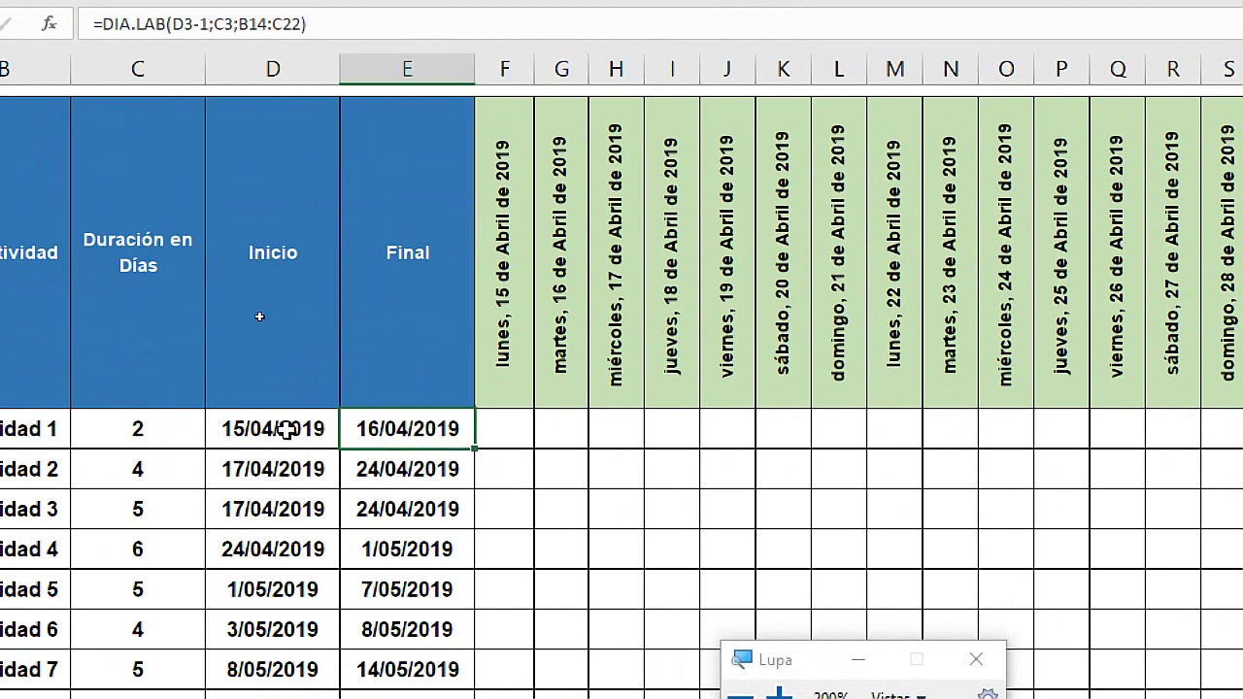
{"action": "left_click", "coordinate": [276, 428]}
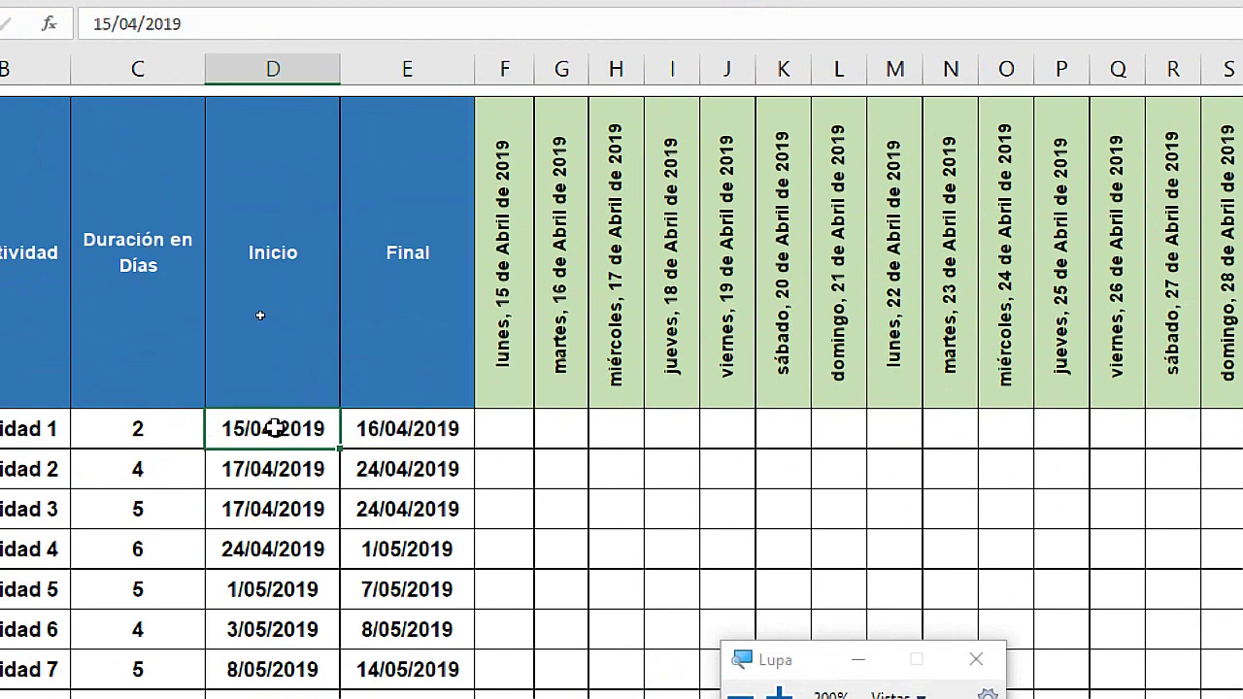
{"action": "left_click", "coordinate": [515, 328]}
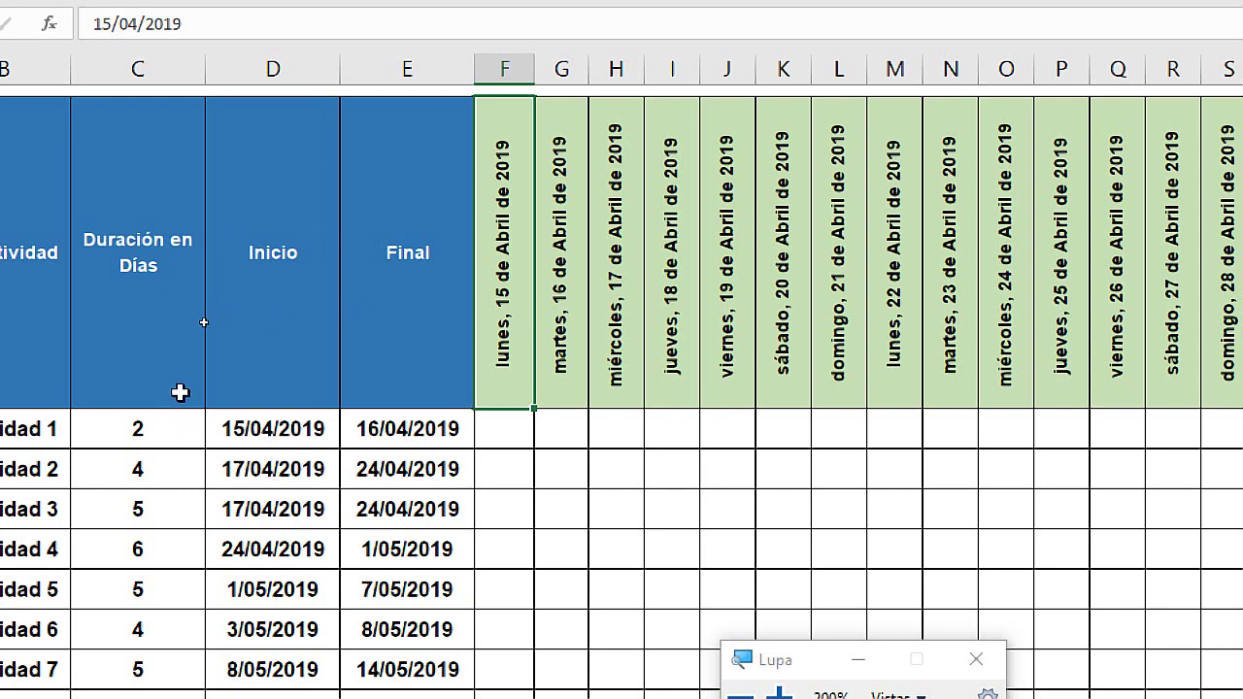
{"action": "left_click", "coordinate": [373, 439]}
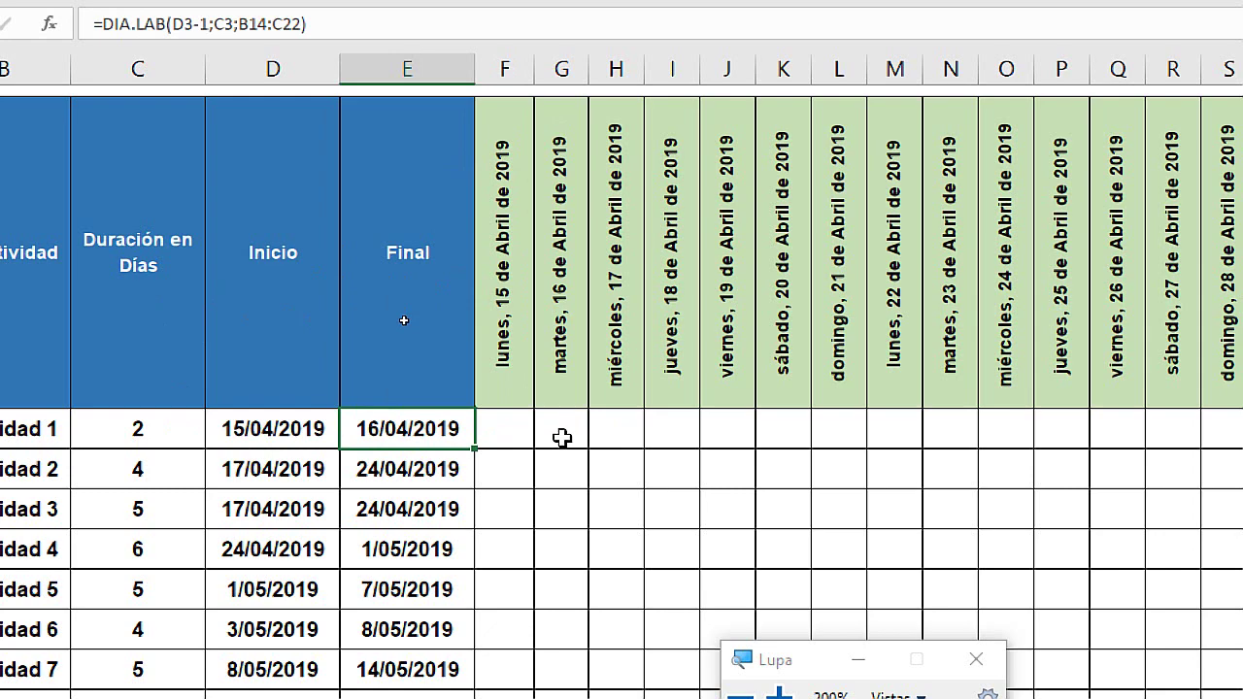
{"action": "key", "text": "super+minus"}
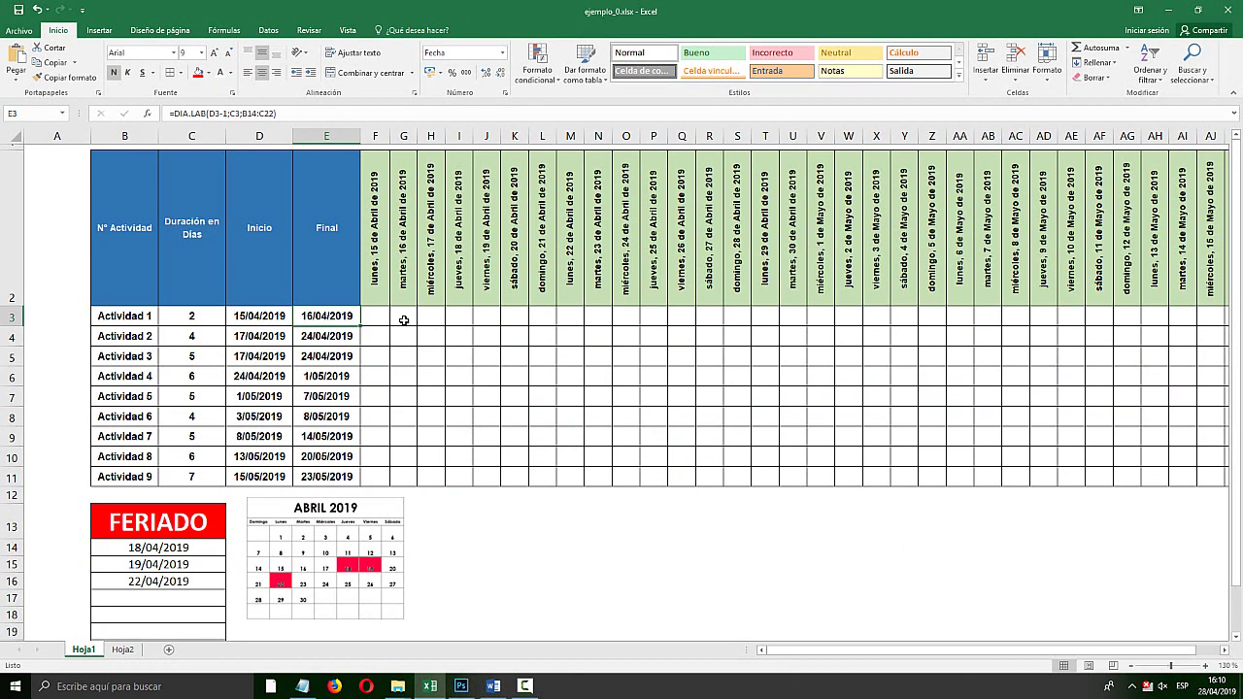
Inspect the F2 date header and Actividad 1's dates, ending on timeline cell F3
{"action": "left_click", "coordinate": [380, 269]}
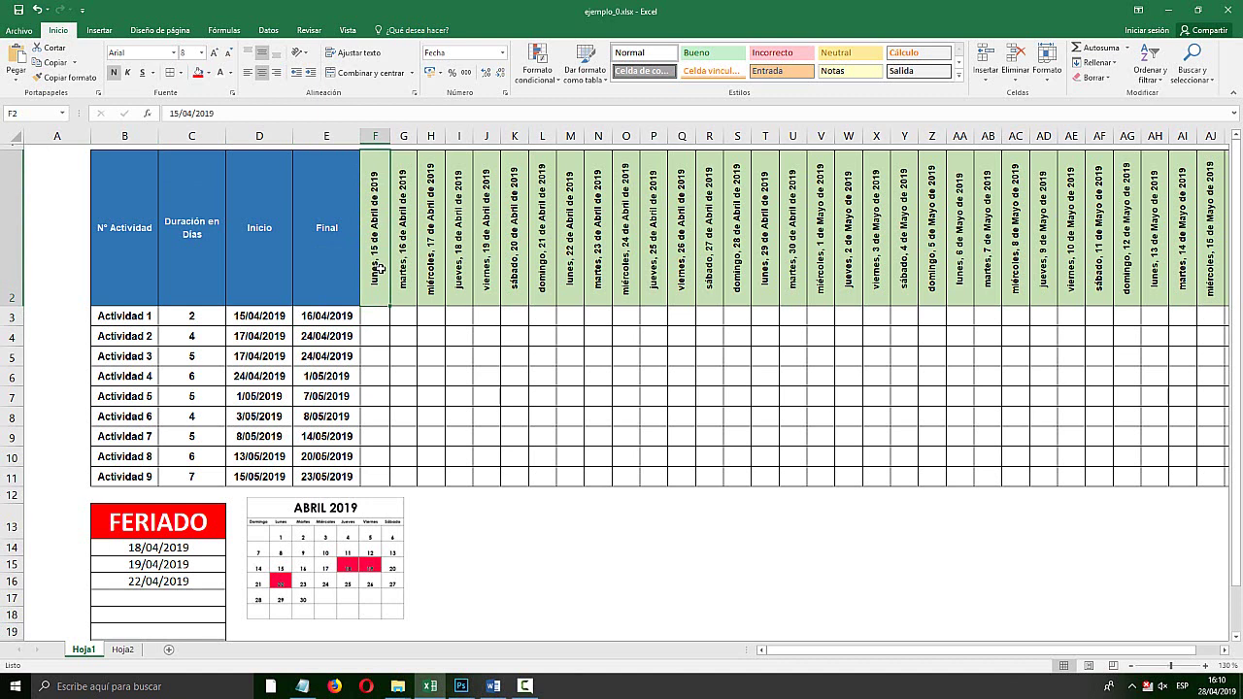
{"action": "double_click", "coordinate": [380, 269]}
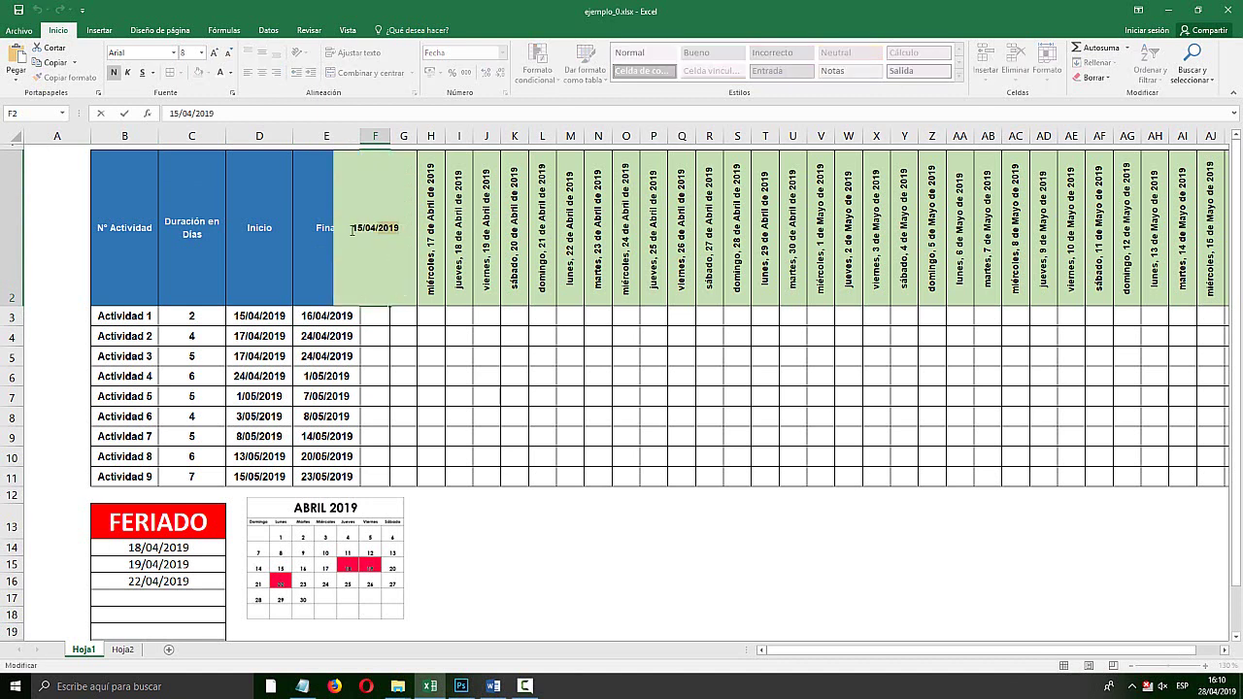
{"action": "key", "text": "Escape"}
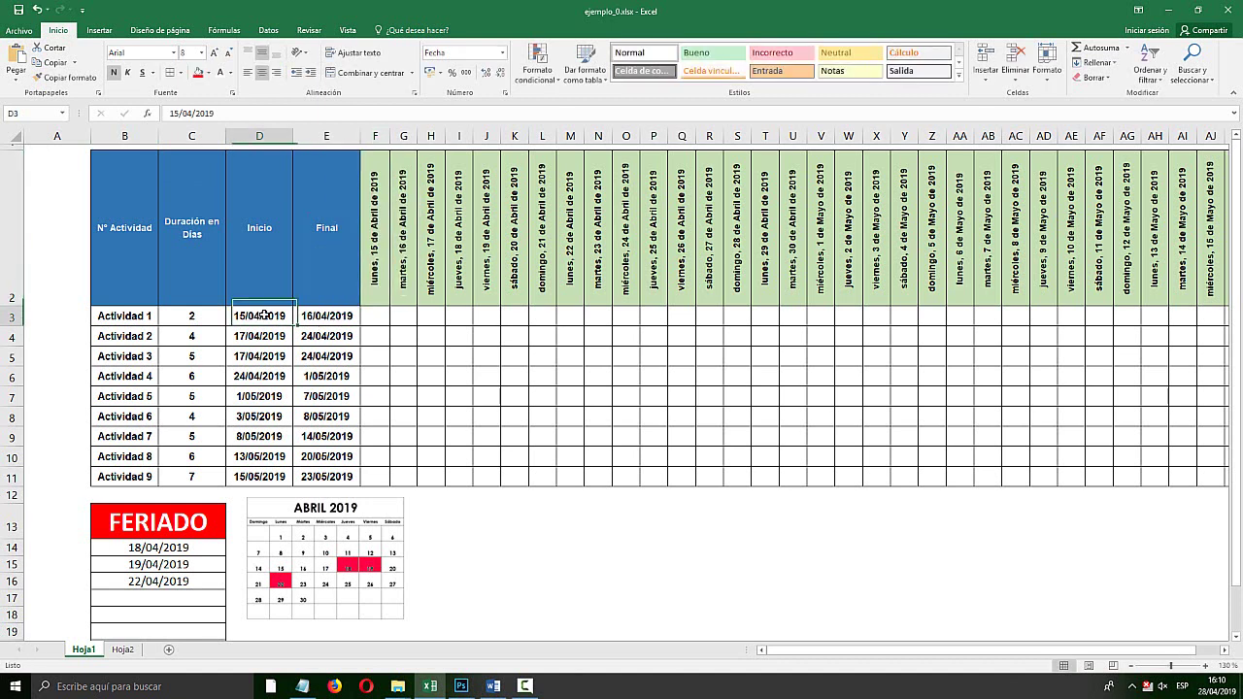
{"action": "left_click_drag", "start_coordinate": [250, 314], "coordinate": [319, 313]}
{"action": "key", "text": "super+plus"}
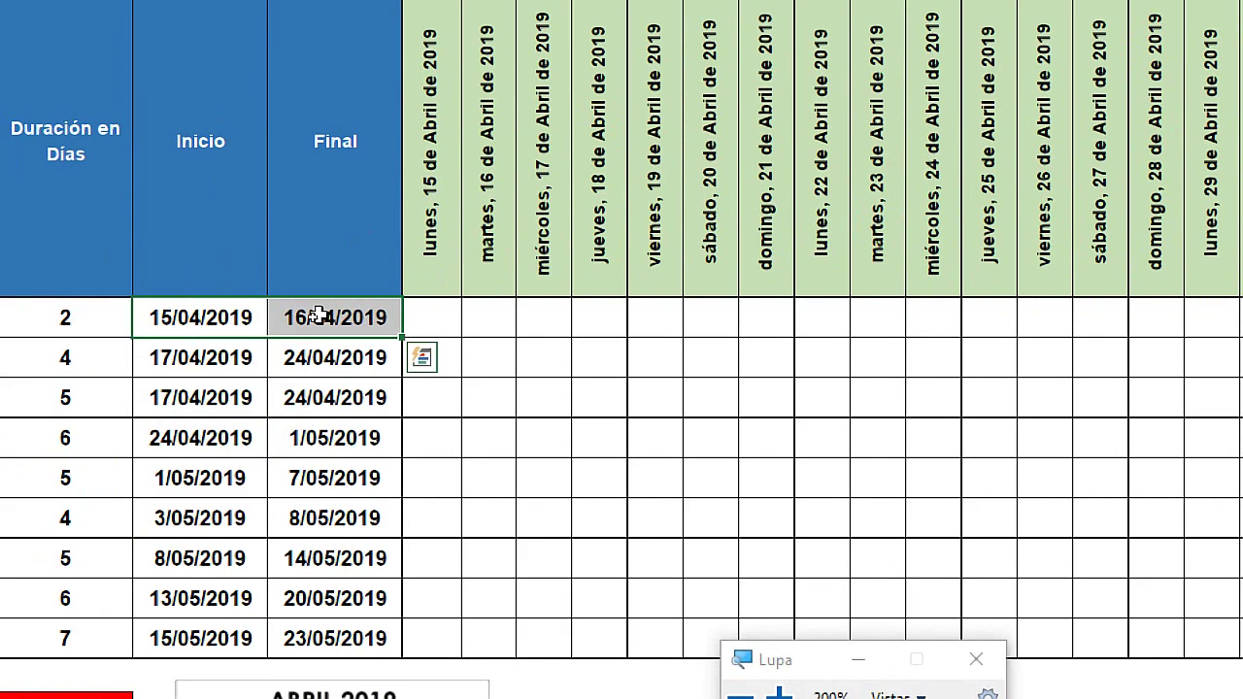
{"action": "key", "text": "super+Escape"}
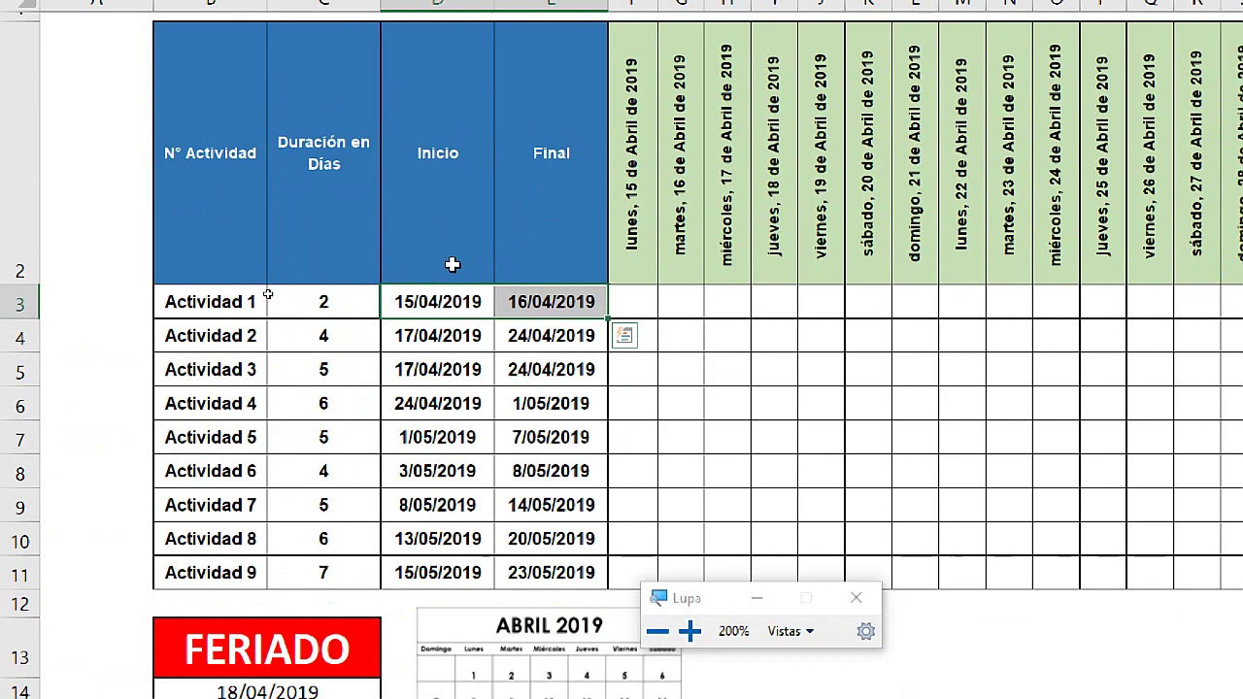
{"action": "left_click", "coordinate": [374, 315]}
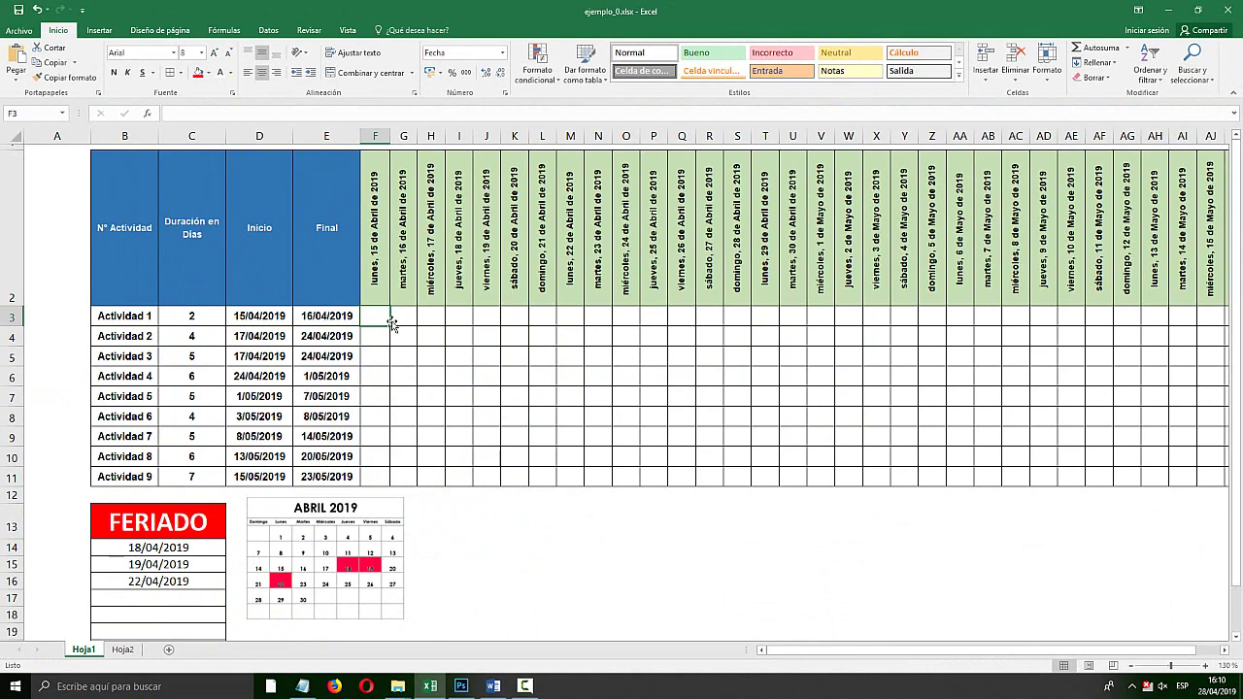
Launch Bloc de notas by searching 'bloc' from the Start menu
{"action": "left_click", "coordinate": [204, 683]}
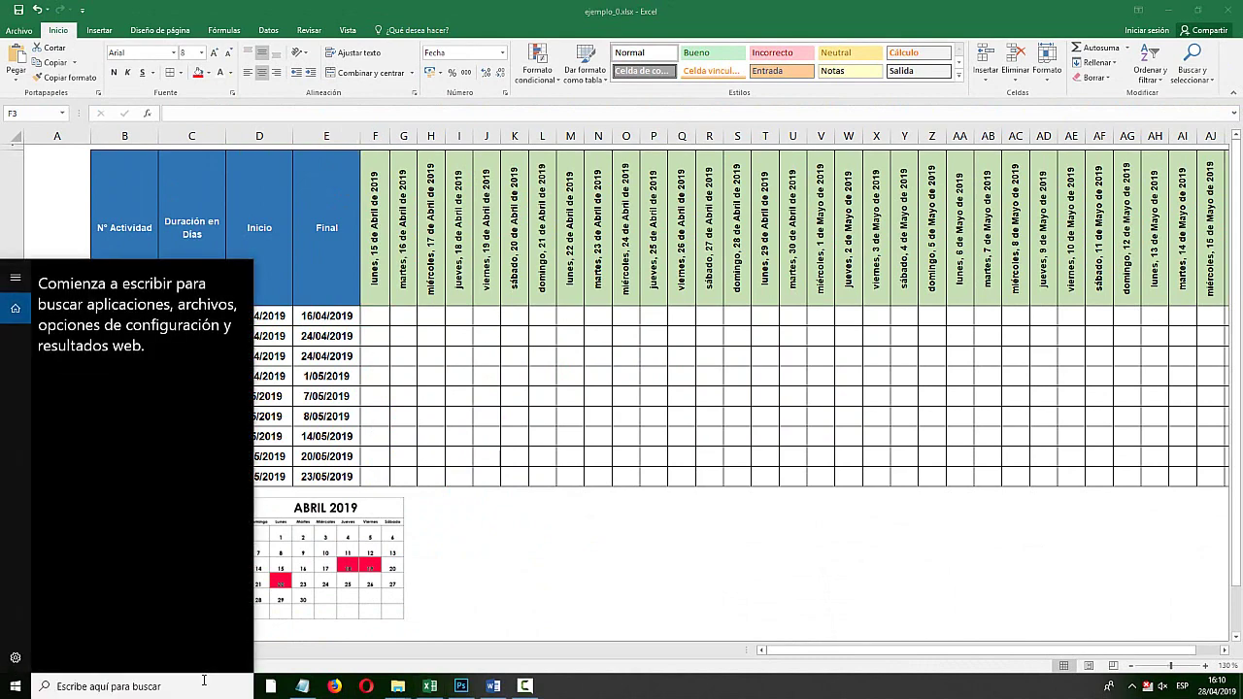
{"action": "type", "text": "bloc"}
{"action": "key", "text": "Return"}
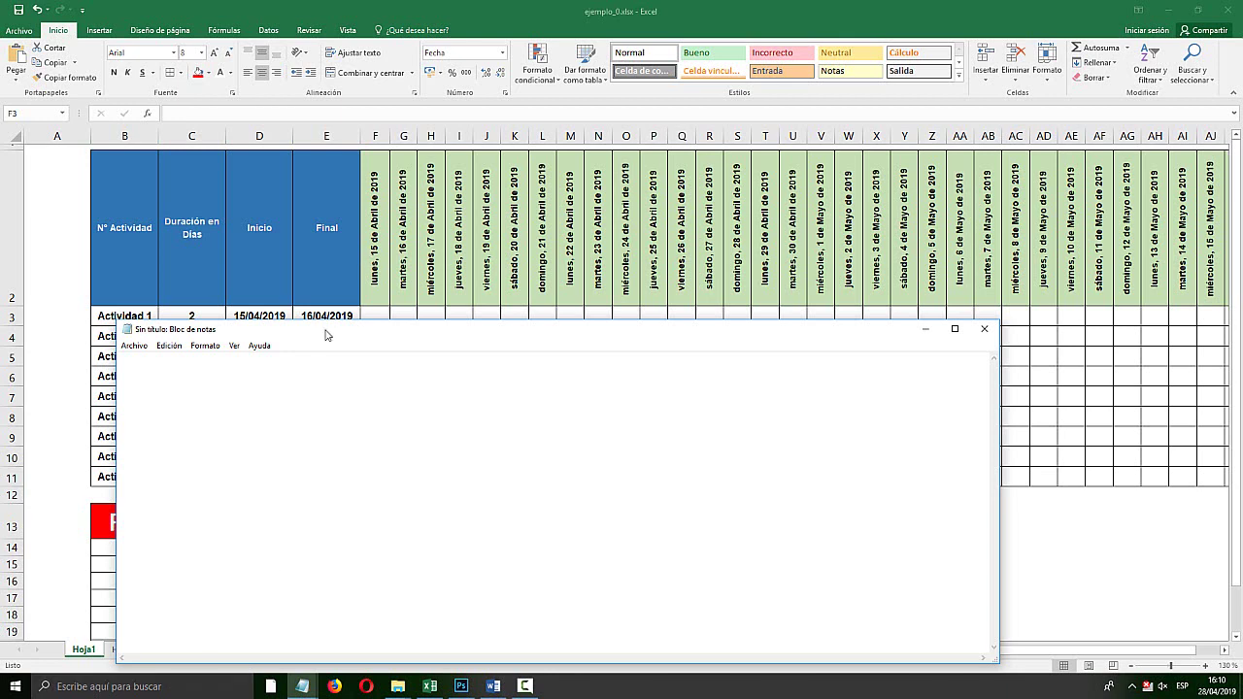
{"action": "left_click_drag", "start_coordinate": [326, 335], "coordinate": [515, 225]}
Set the Notepad font to a large size and move the window lower
{"action": "left_click", "coordinate": [396, 234]}
{"action": "left_click", "coordinate": [403, 264]}
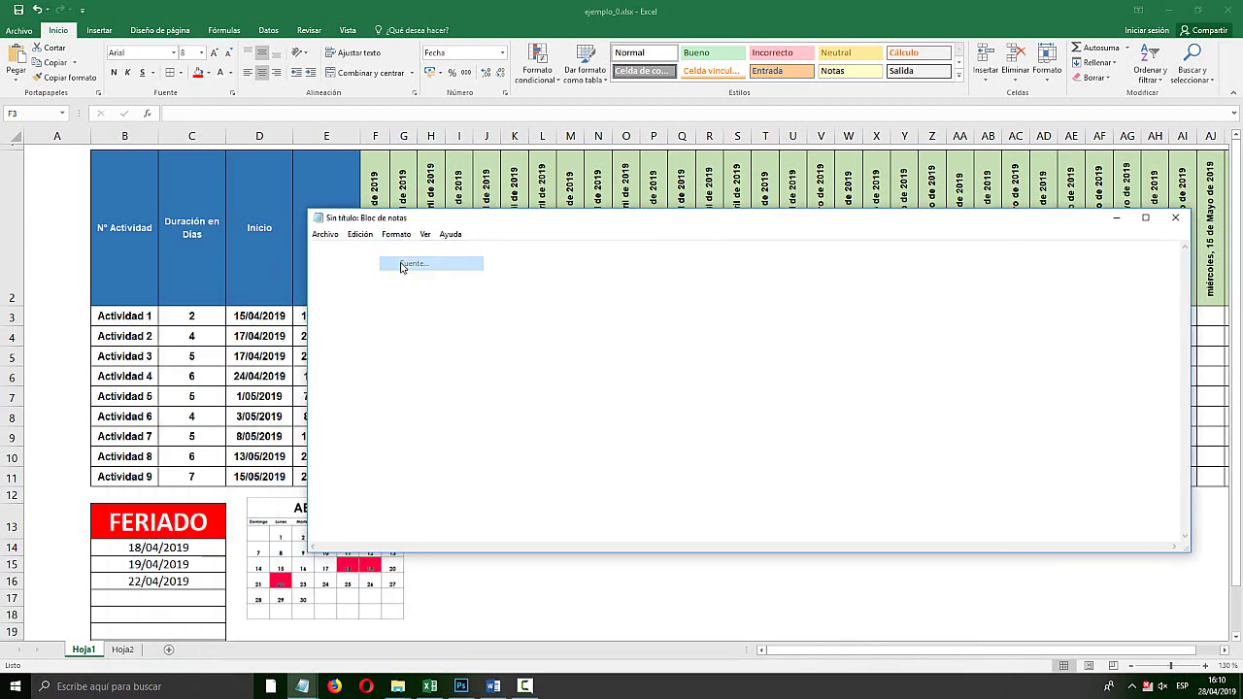
{"action": "scroll", "coordinate": [578, 411], "scroll_direction": "down", "scroll_amount": 5}
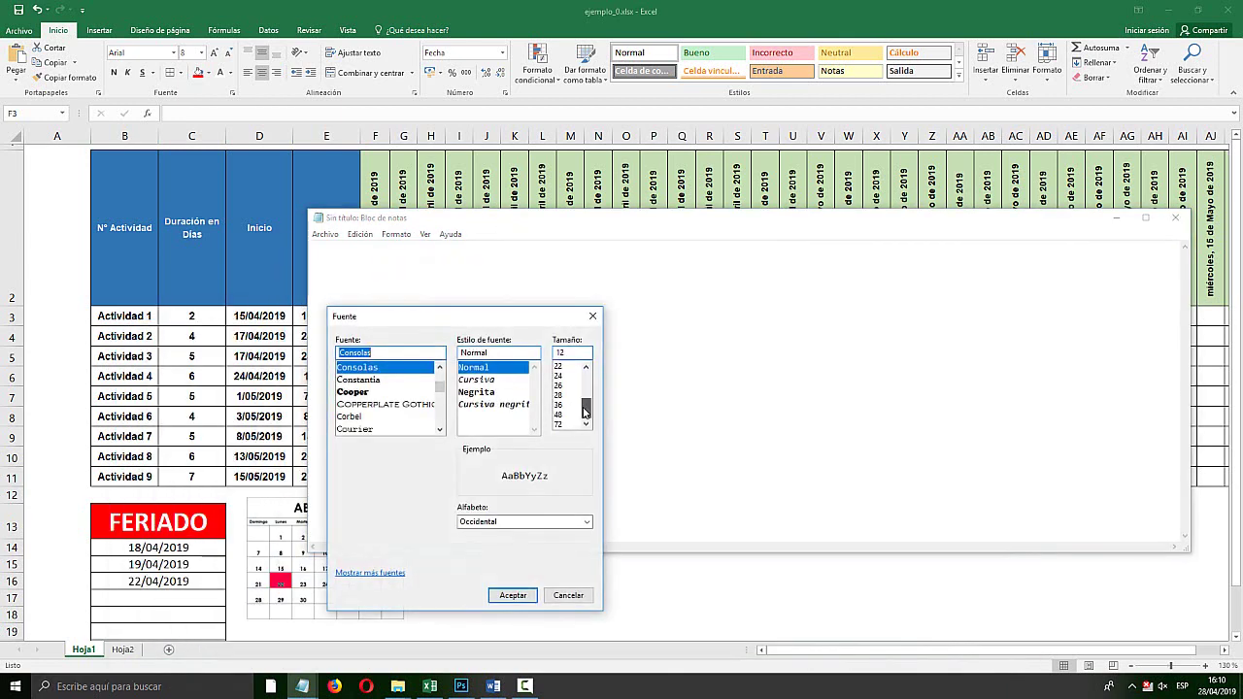
{"action": "left_click", "coordinate": [559, 424]}
{"action": "left_click", "coordinate": [512, 595]}
{"action": "left_click_drag", "start_coordinate": [472, 235], "coordinate": [456, 417]}
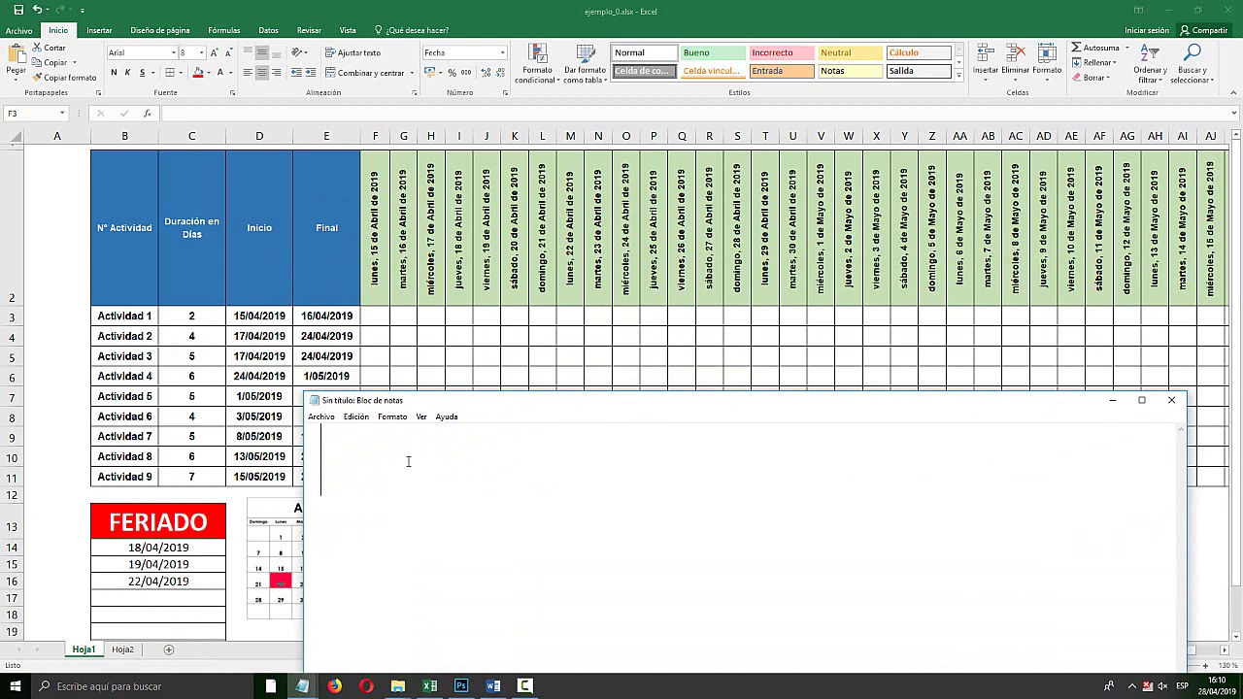
Draft =Y(F2>= in Notepad after checking F2 and D3 in Excel
{"action": "type", "text": "="}
{"action": "type", "text": "Y"}
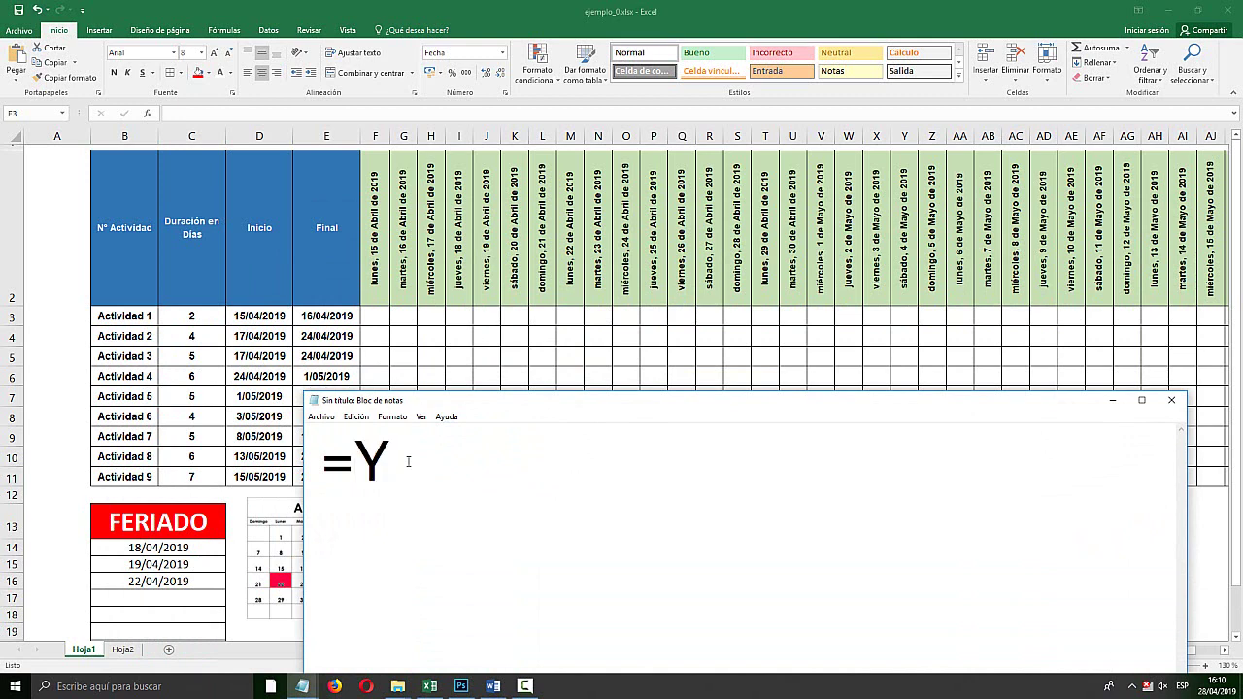
{"action": "type", "text": "("}
{"action": "left_click", "coordinate": [369, 262]}
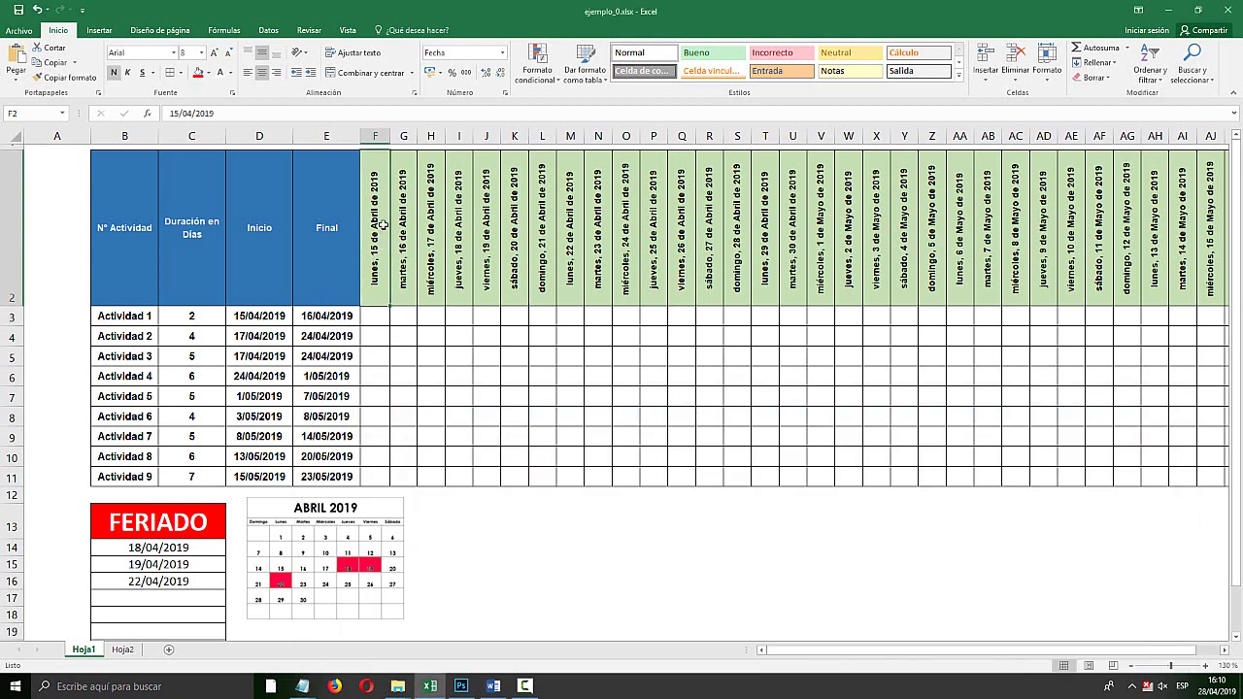
{"action": "left_click", "coordinate": [270, 314]}
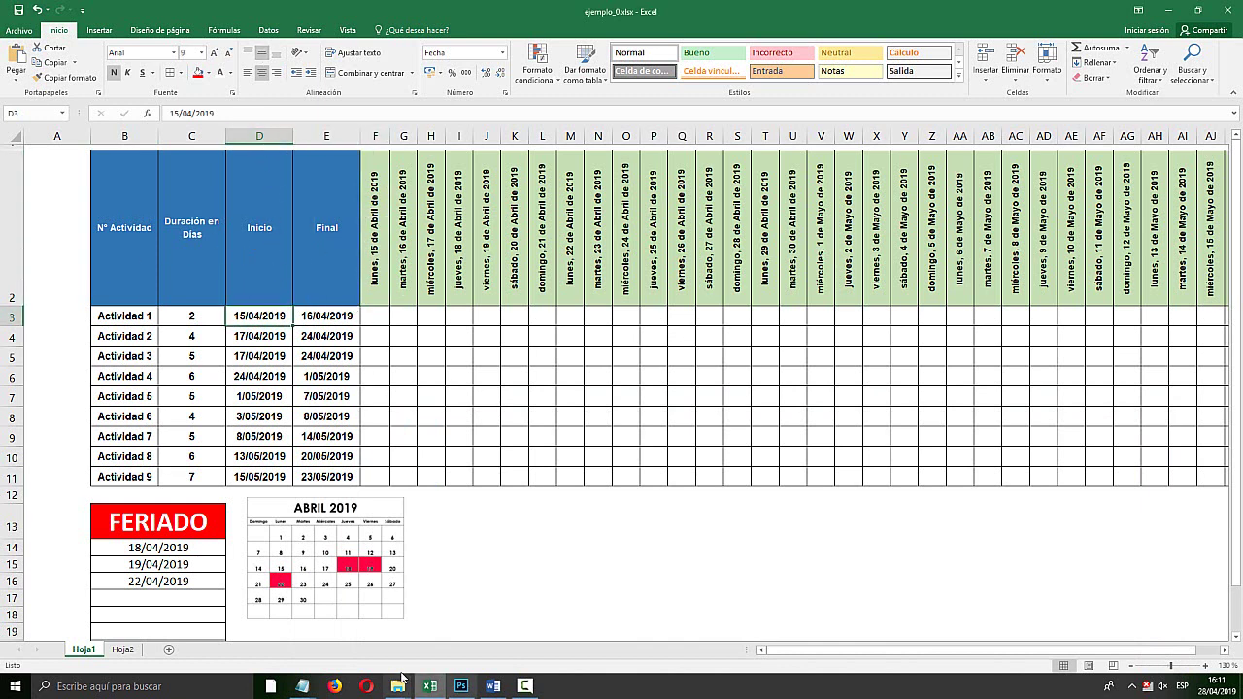
{"action": "mouse_move", "coordinate": [302, 687]}
{"action": "left_click", "coordinate": [369, 627]}
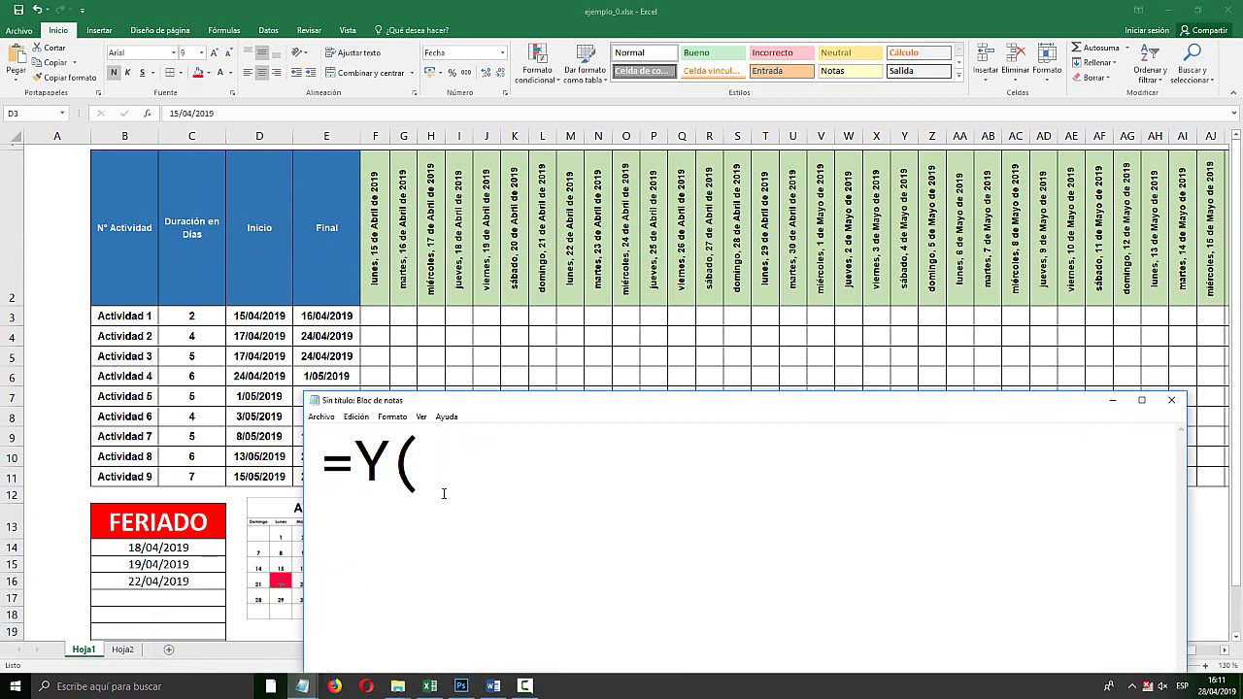
{"action": "type", "text": "F2"}
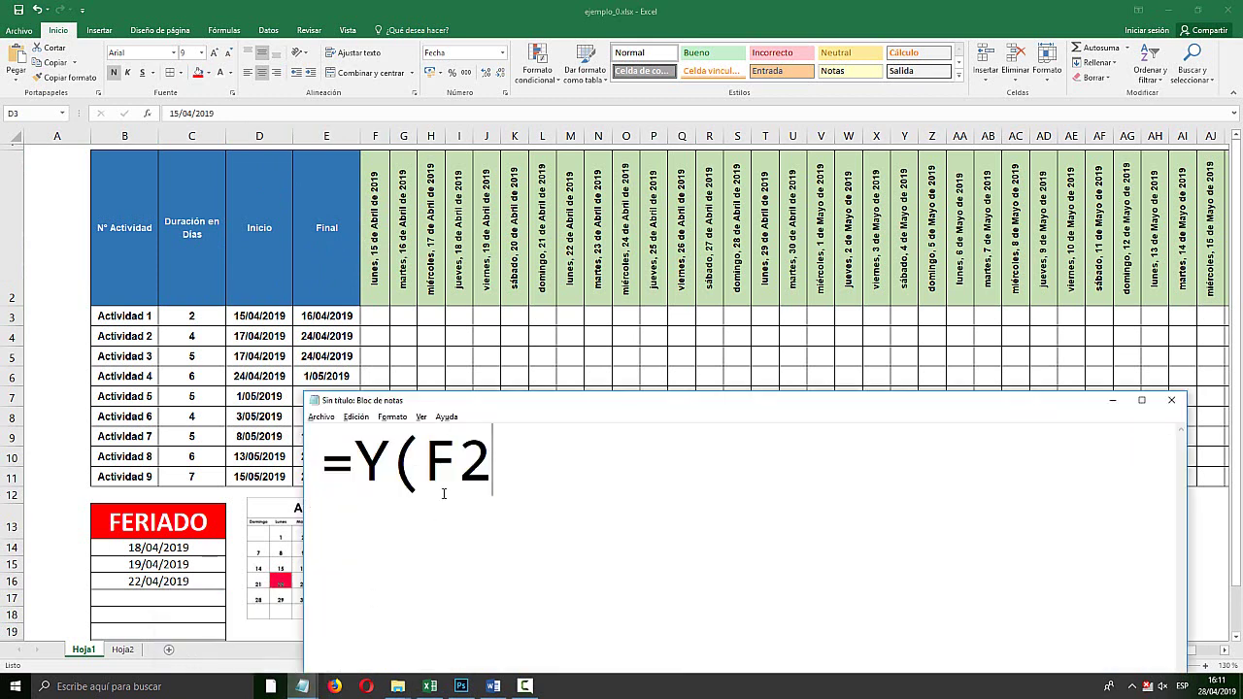
{"action": "type", "text": ">="}
Verify the F2 date header 15/04/2019 in Excel using the Magnifier
{"action": "left_click", "coordinate": [354, 230]}
{"action": "left_click", "coordinate": [379, 194]}
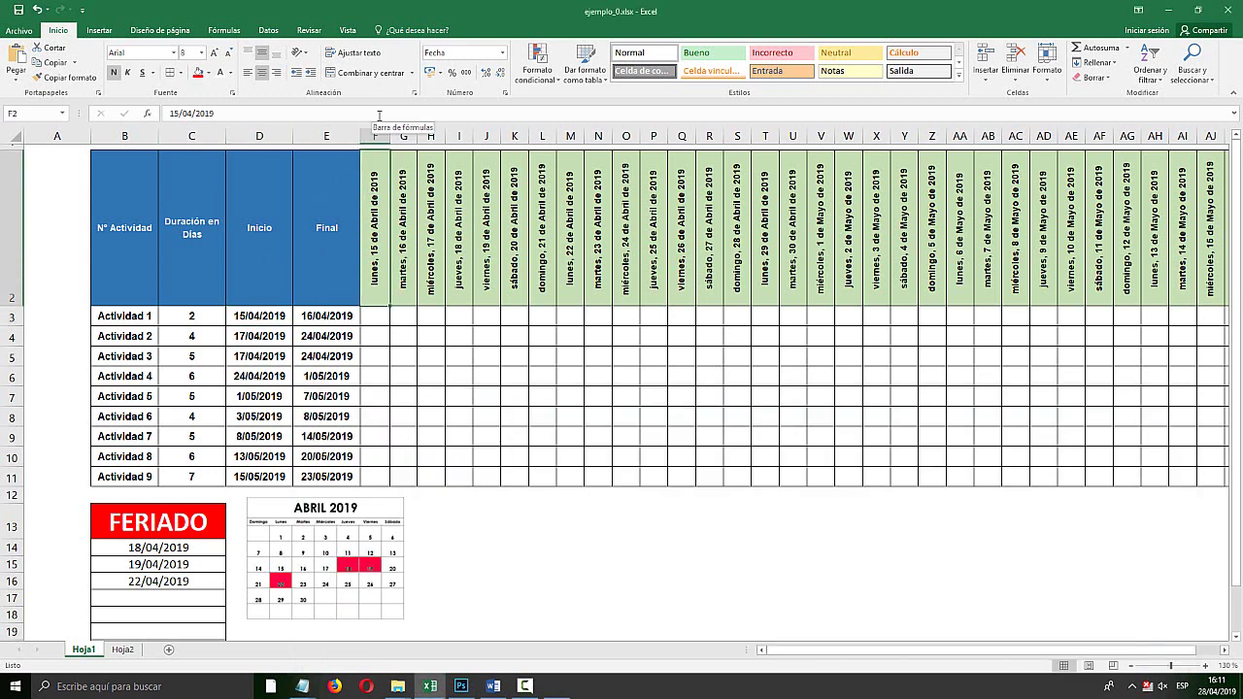
{"action": "key", "text": "super+plus"}
{"action": "left_click", "coordinate": [369, 136]}
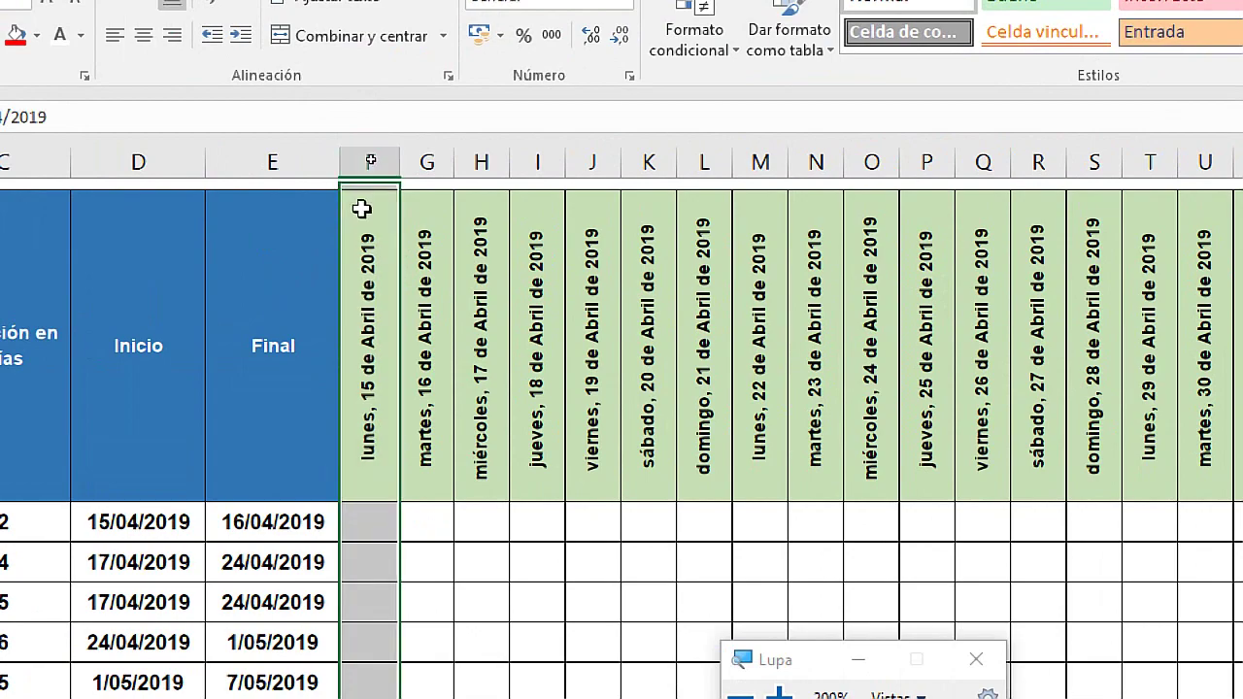
{"action": "left_click", "coordinate": [362, 209]}
{"action": "left_click", "coordinate": [377, 136]}
{"action": "left_click", "coordinate": [372, 243]}
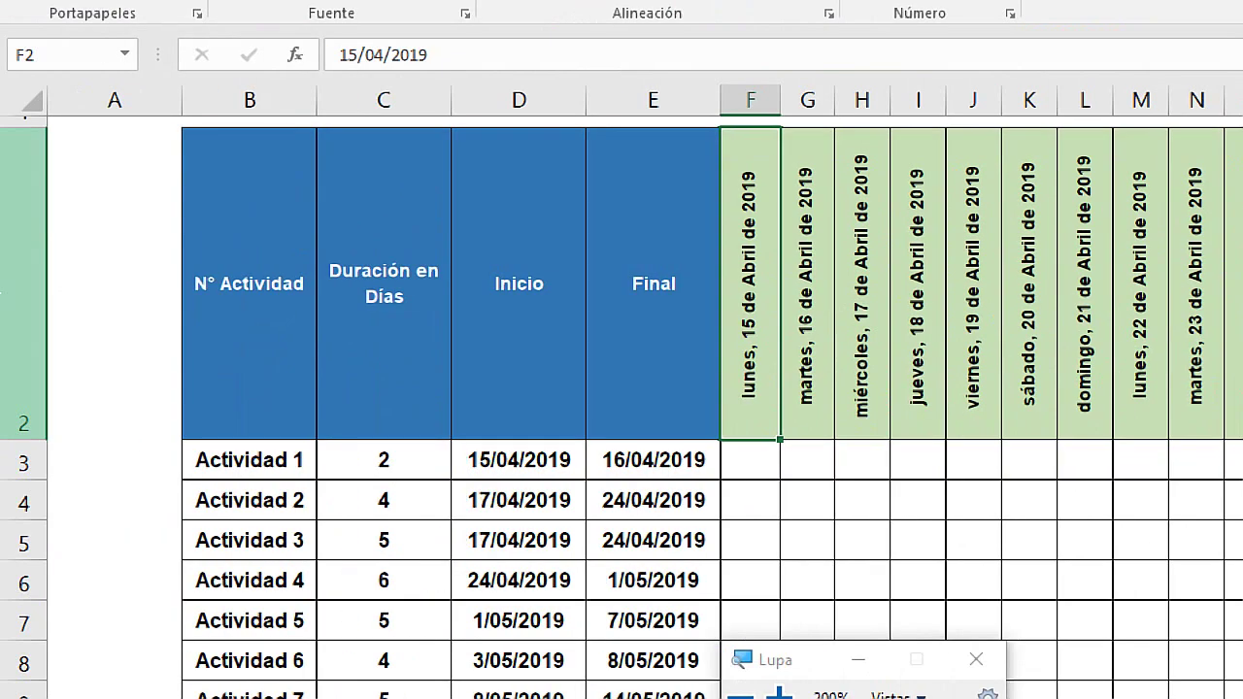
{"action": "left_click", "coordinate": [5, 295]}
{"action": "left_click", "coordinate": [755, 100]}
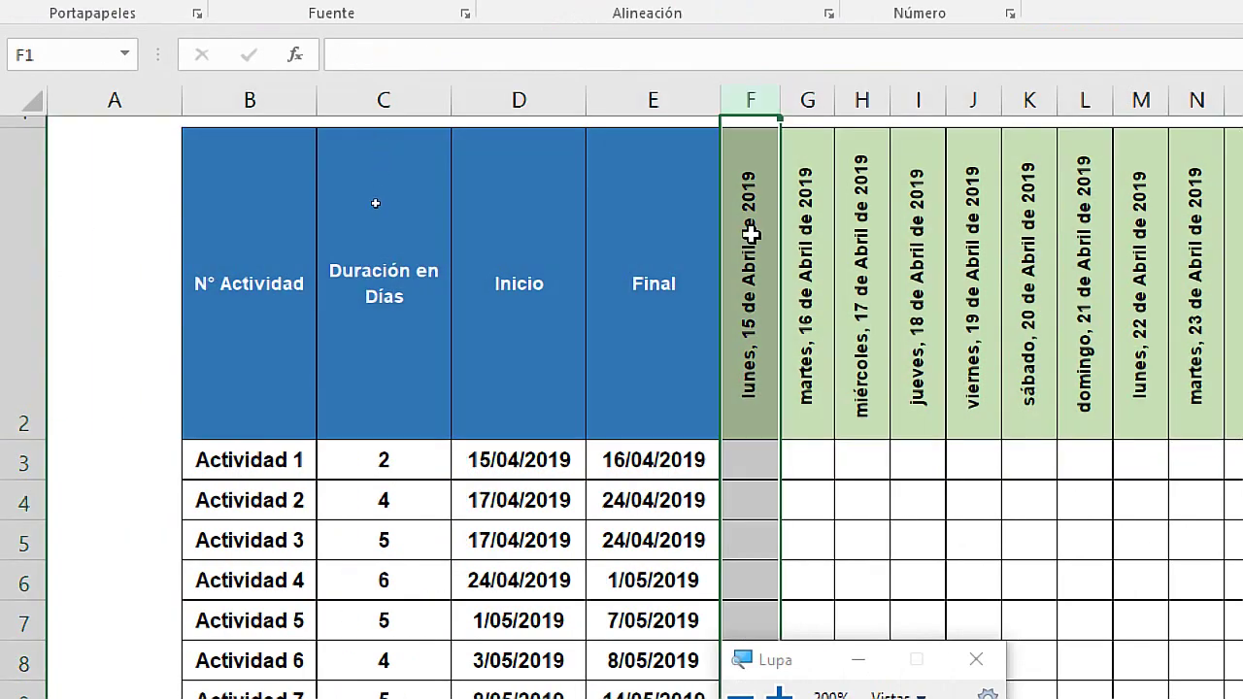
{"action": "left_click", "coordinate": [751, 233]}
{"action": "key", "text": "super+Escape"}
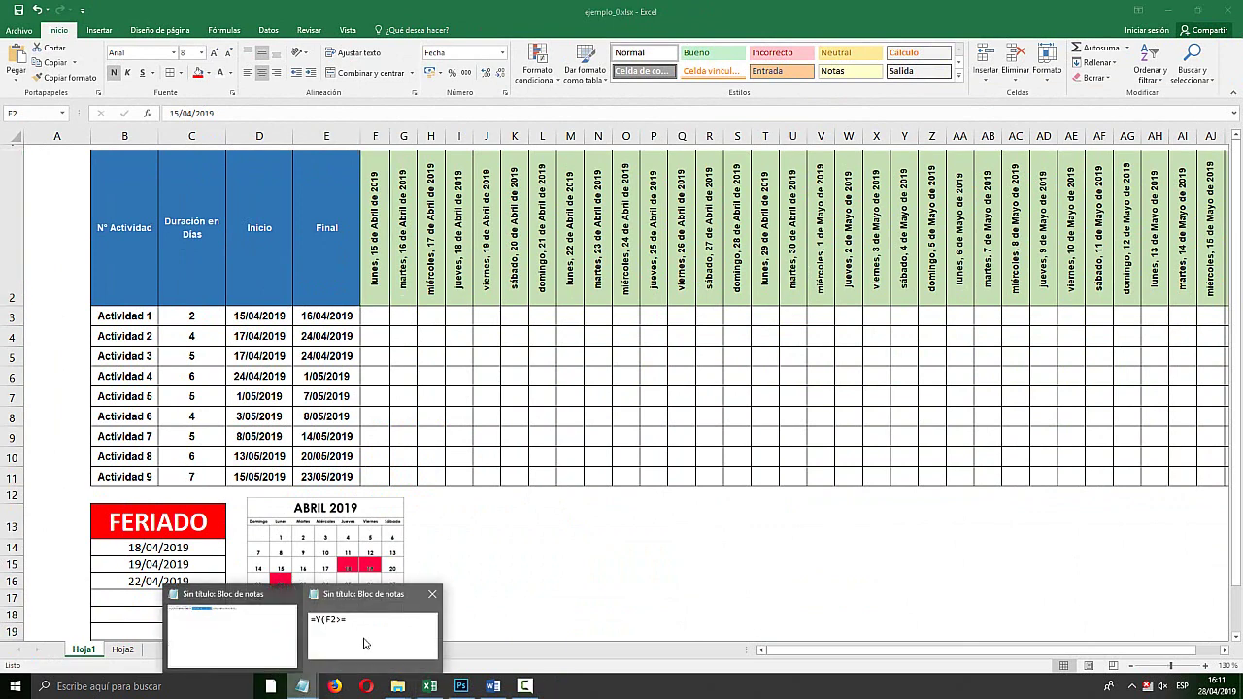
Add D3 to the draft so it reads =Y(F2>=D3
{"action": "left_click", "coordinate": [365, 643]}
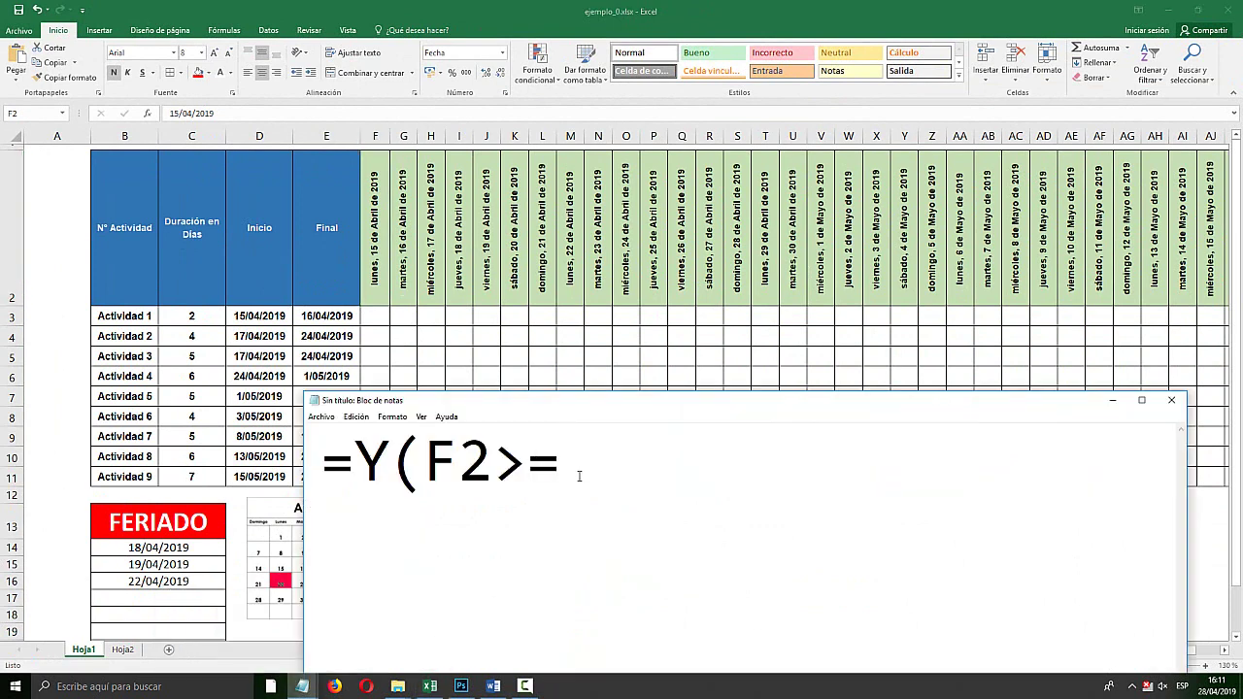
{"action": "type", "text": "D"}
{"action": "type", "text": "3"}
{"action": "key", "text": "alt+Tab"}
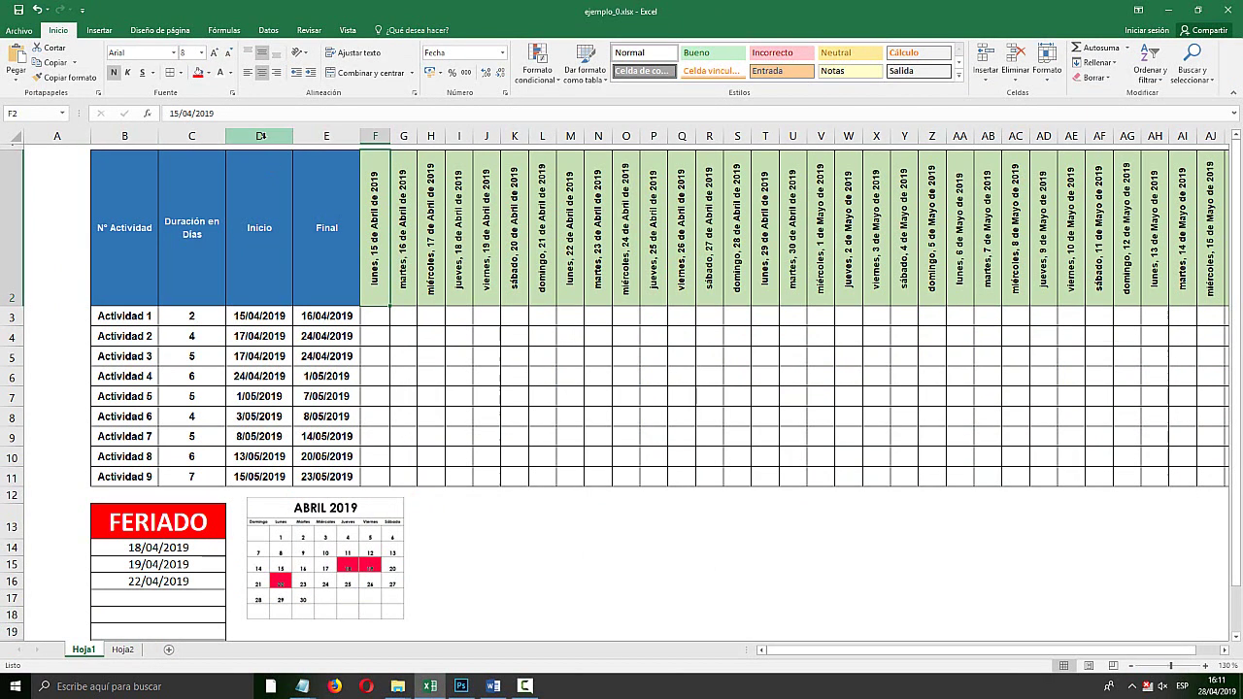
Show the Actividad 1 start date in cell D3 under the Inicio column, magnified
{"action": "left_click", "coordinate": [262, 137]}
{"action": "left_click", "coordinate": [258, 316]}
{"action": "key", "text": "super+plus"}
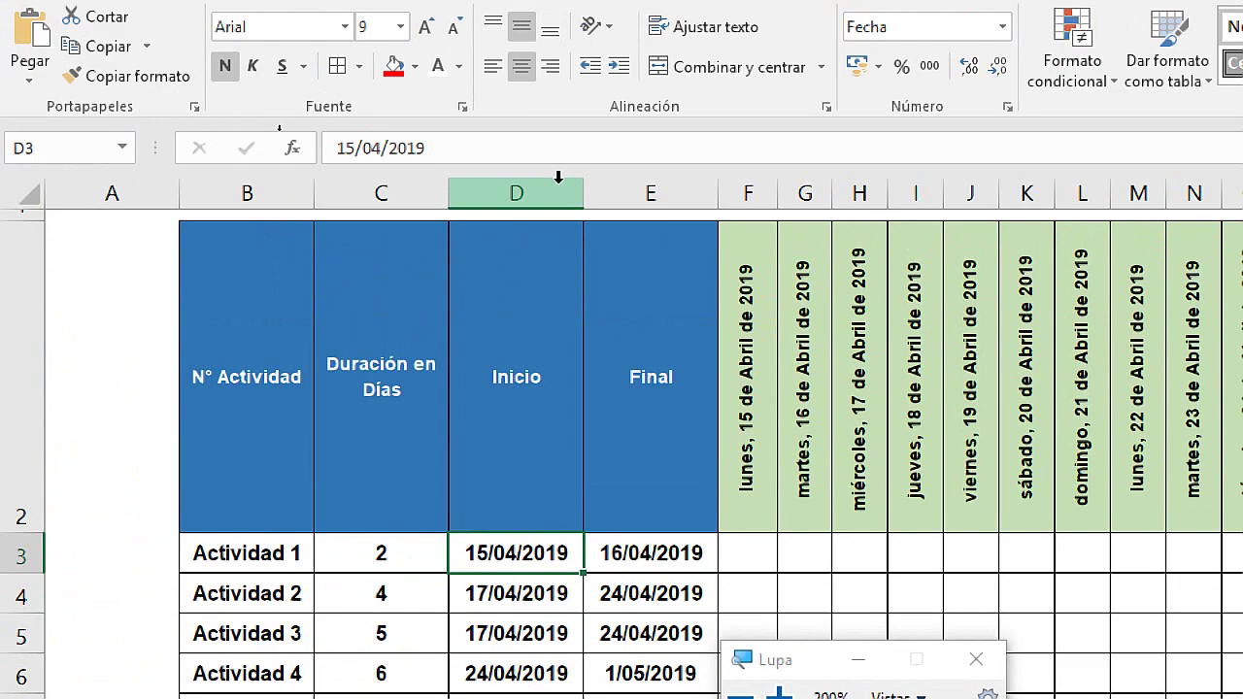
{"action": "left_click", "coordinate": [549, 192]}
{"action": "left_click", "coordinate": [24, 486]}
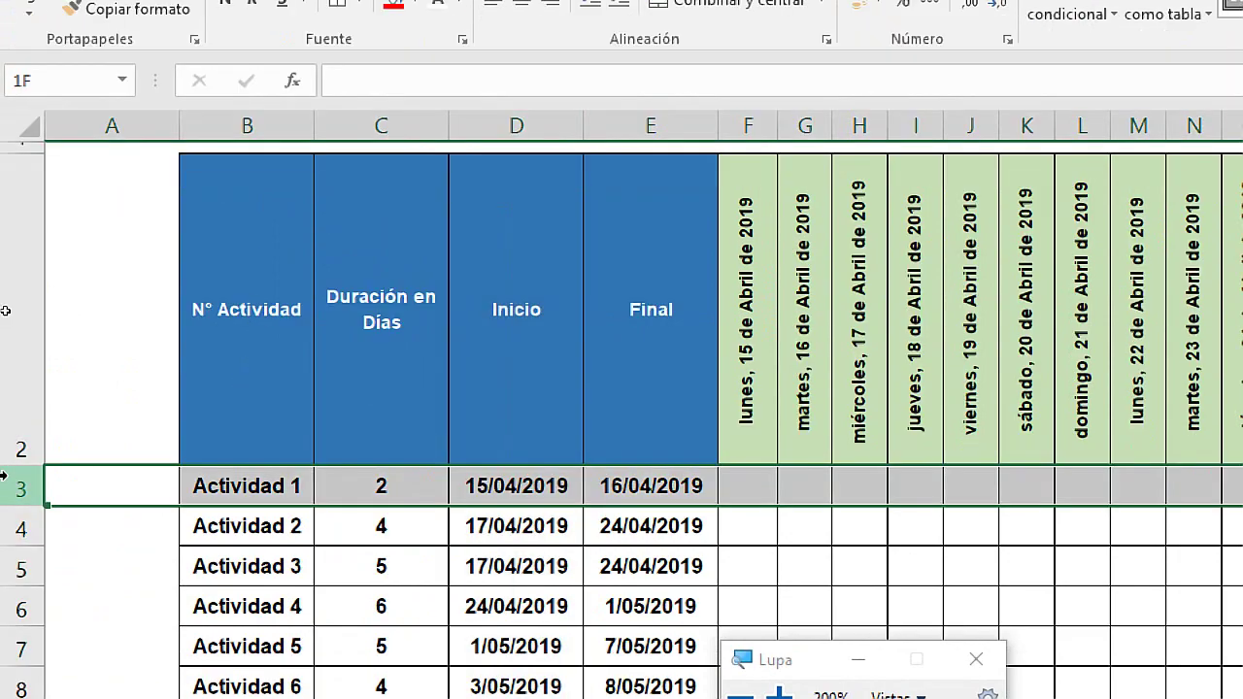
{"action": "left_click", "coordinate": [532, 485]}
{"action": "key", "text": "super+Escape"}
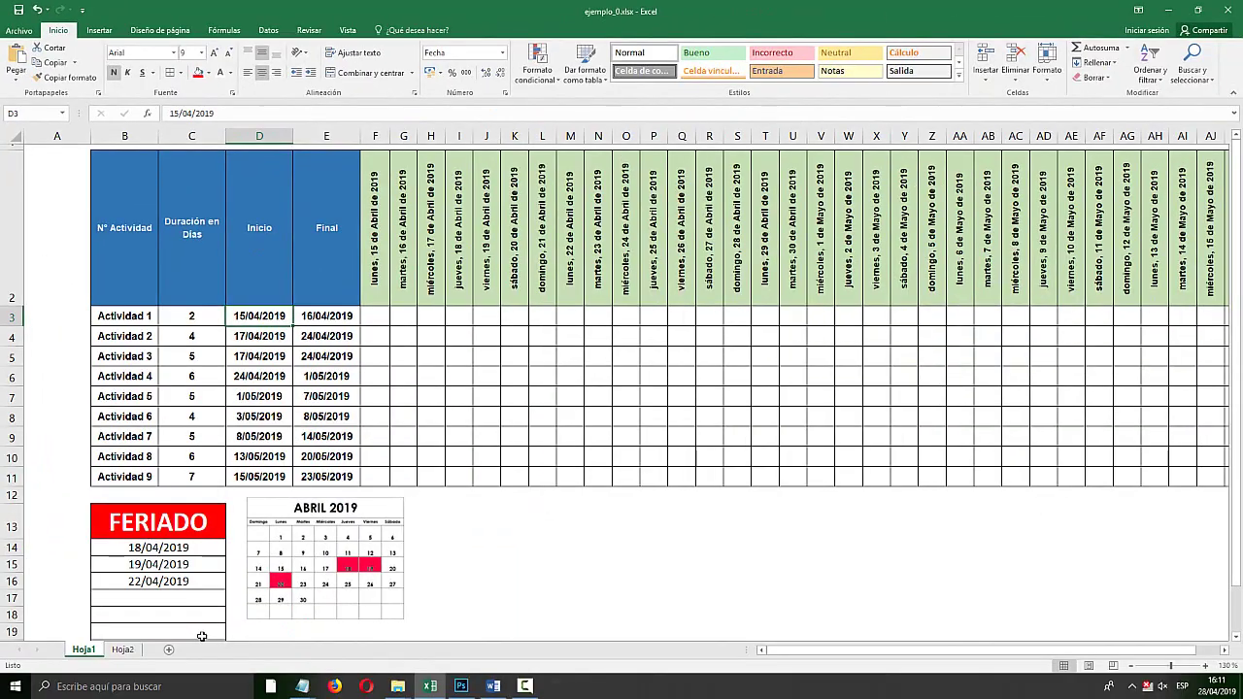
Append ;F2<=E3) to the Notepad formula, using the final date in cell E3
{"action": "mouse_move", "coordinate": [524, 686]}
{"action": "left_click", "coordinate": [383, 642]}
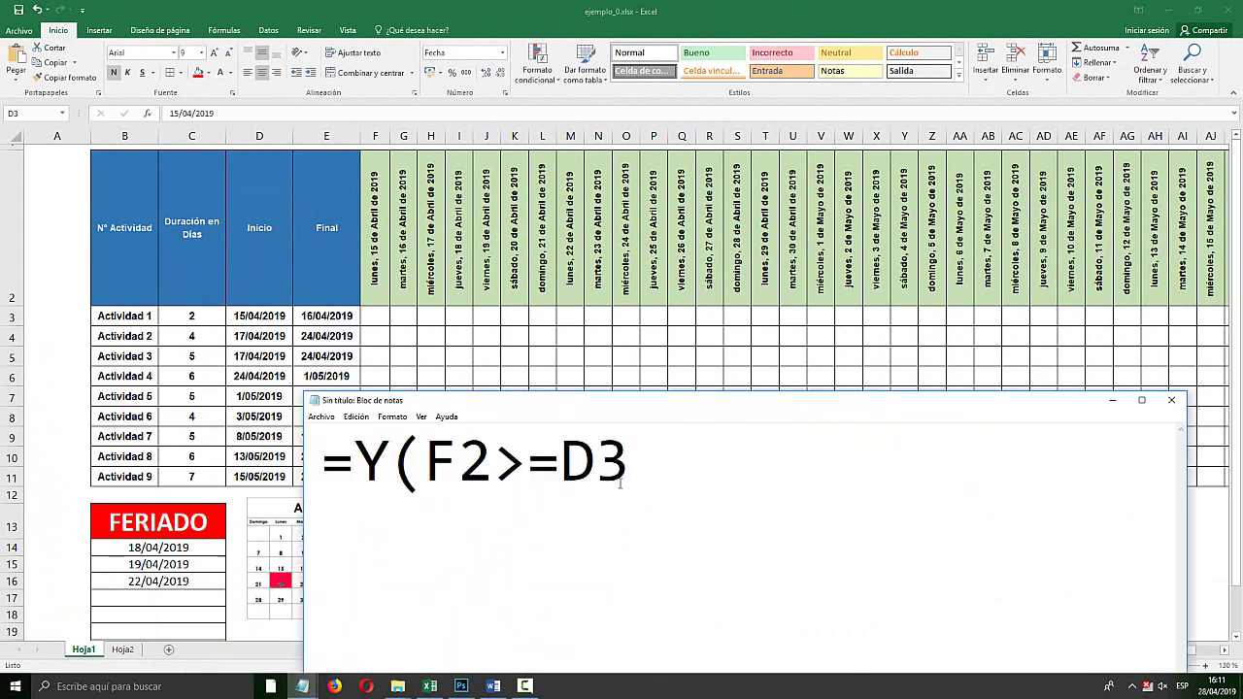
{"action": "type", "text": ";"}
{"action": "type", "text": "F"}
{"action": "type", "text": "2<"}
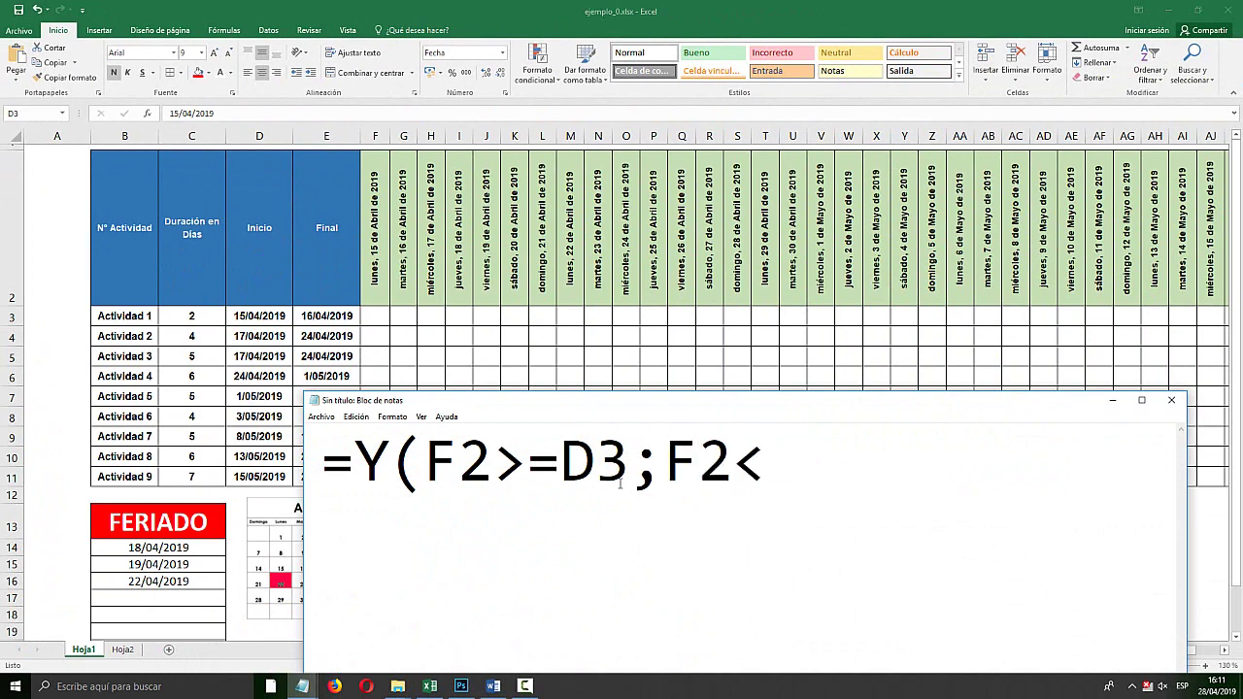
{"action": "type", "text": "="}
{"action": "left_click", "coordinate": [325, 317]}
{"action": "key", "text": "super+plus"}
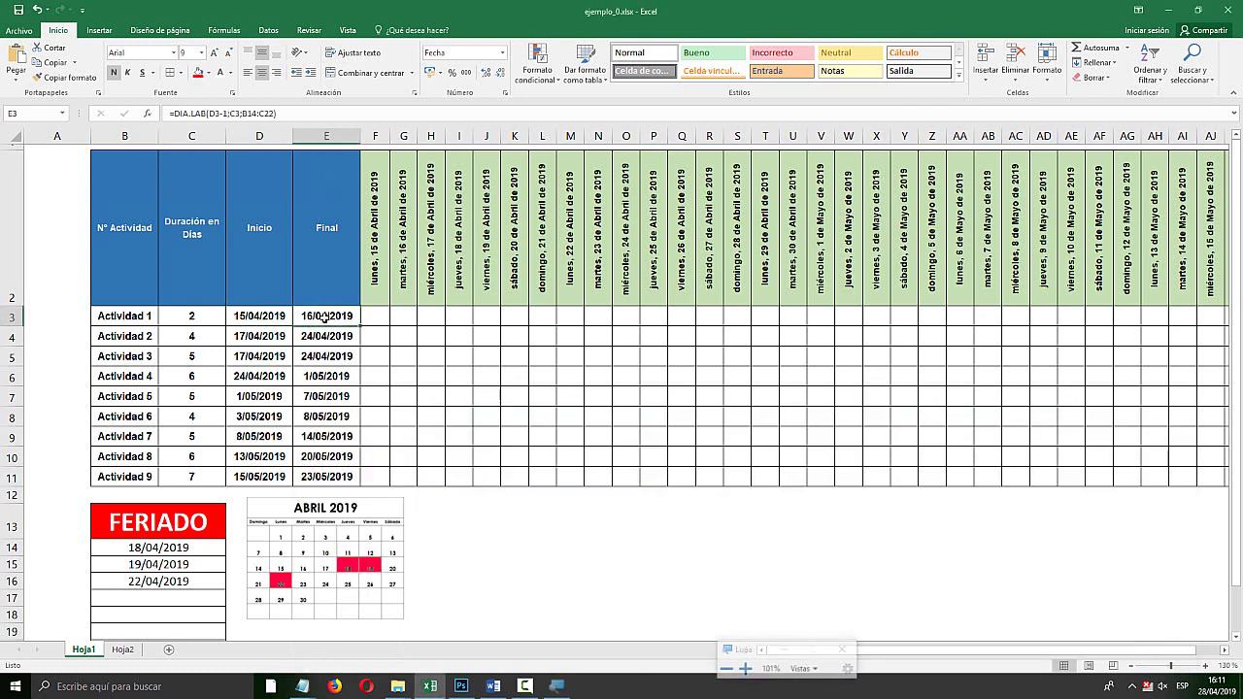
{"action": "key", "text": "super+minus"}
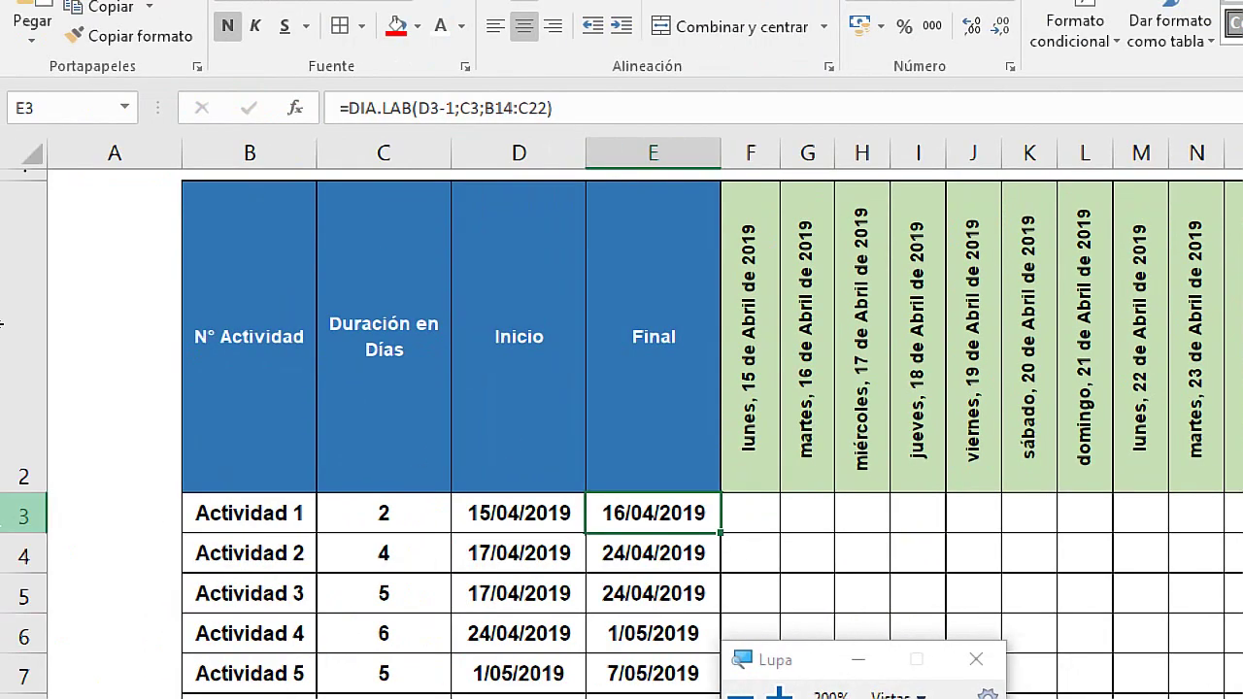
{"action": "key", "text": "super+Escape"}
{"action": "left_click", "coordinate": [302, 687]}
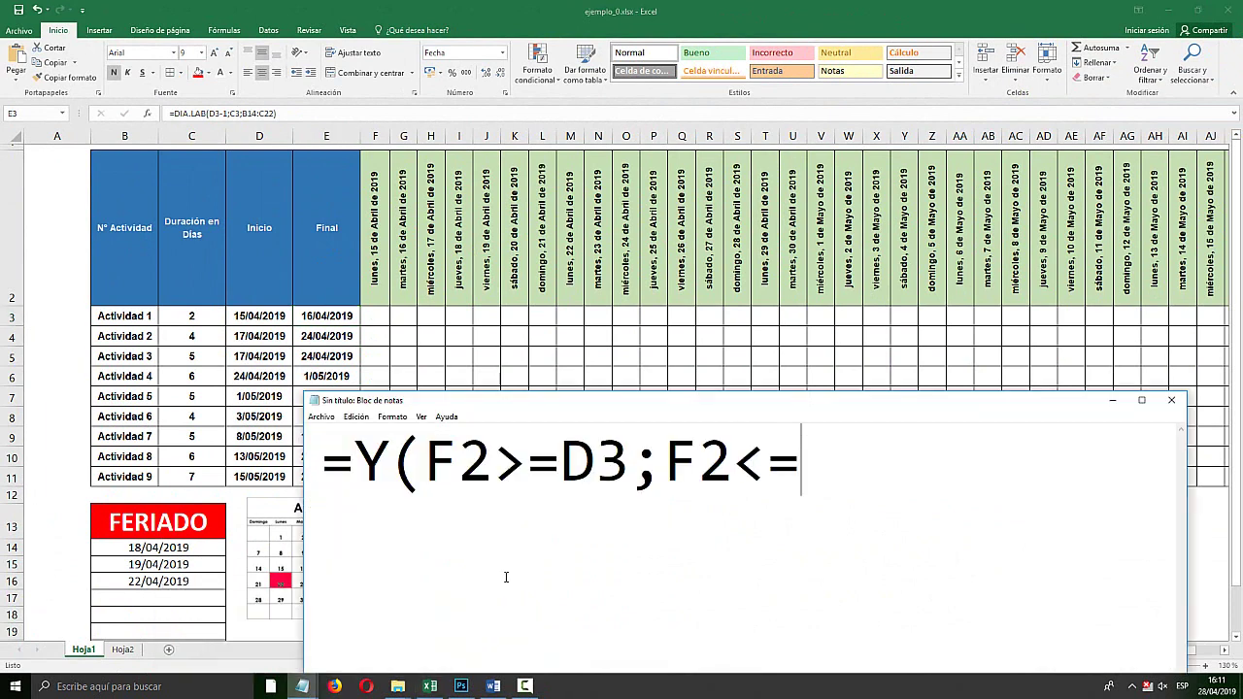
{"action": "type", "text": "E3"}
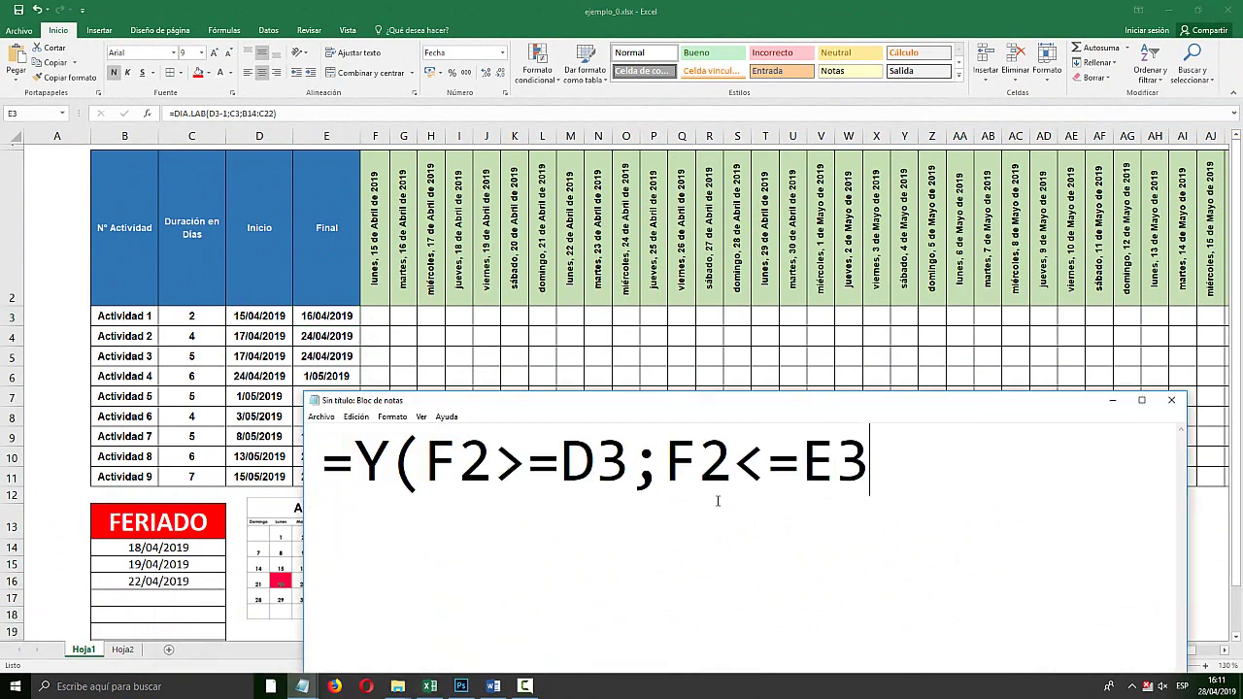
{"action": "type", "text": ")"}
Highlight the finished formula =Y(F2>=D3;F2<=E3) in Notepad, then return to the Gantt sheet
{"action": "left_click_drag", "start_coordinate": [911, 471], "coordinate": [229, 474]}
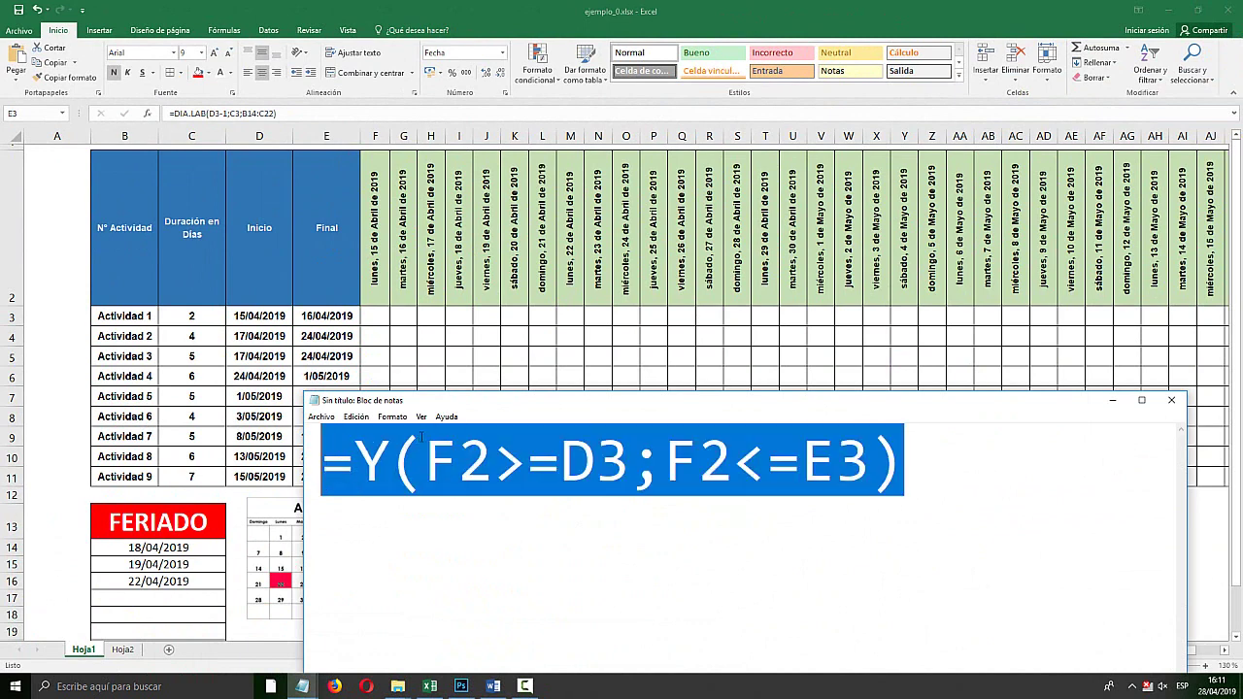
{"action": "left_click_drag", "start_coordinate": [429, 402], "coordinate": [428, 385]}
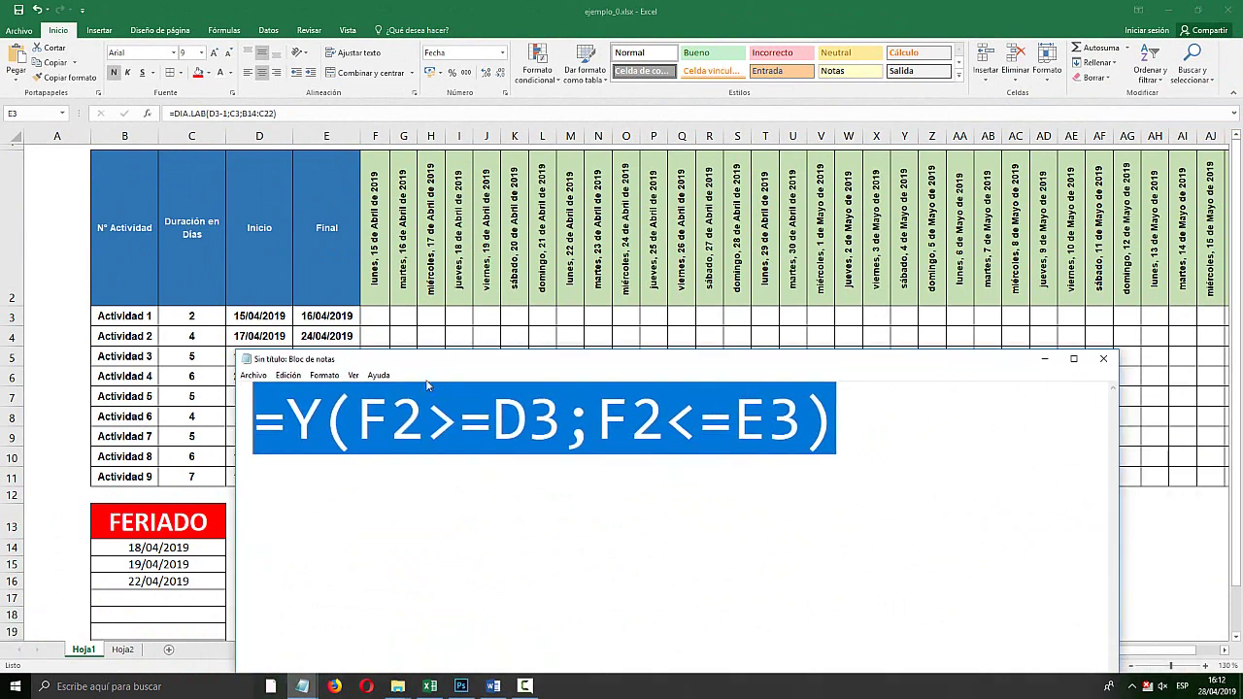
{"action": "left_click", "coordinate": [629, 417]}
{"action": "left_click", "coordinate": [819, 428]}
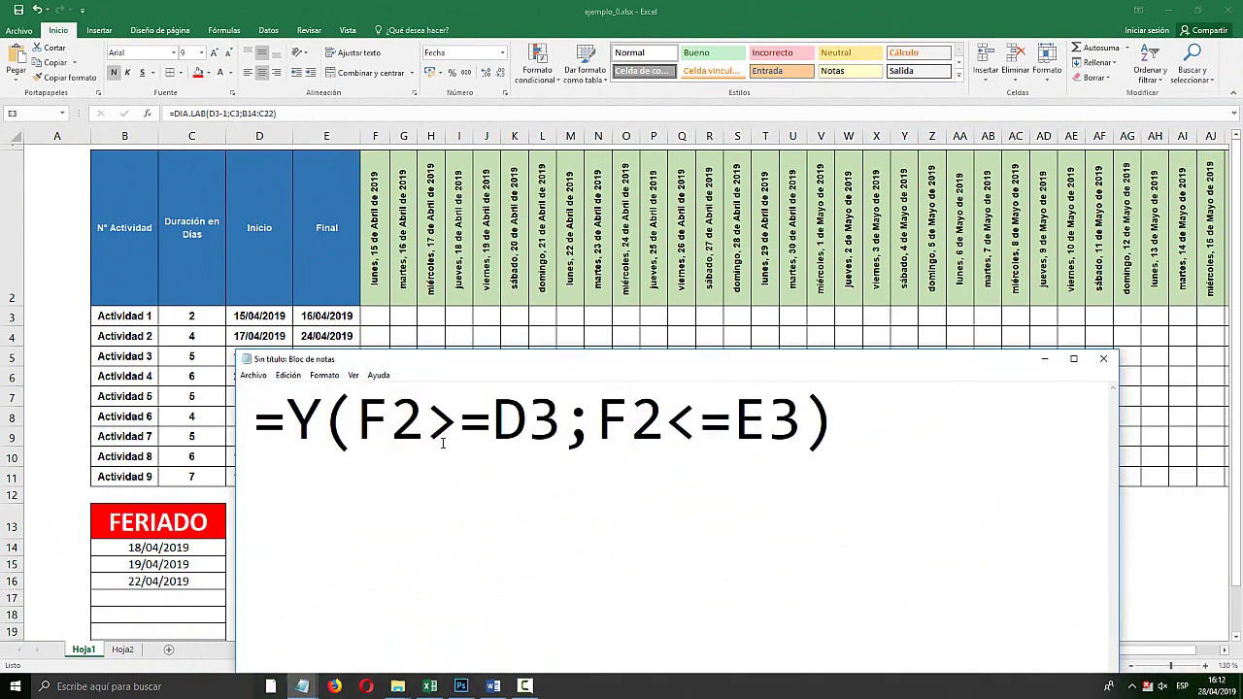
{"action": "left_click", "coordinate": [195, 398]}
{"action": "left_click", "coordinate": [248, 396]}
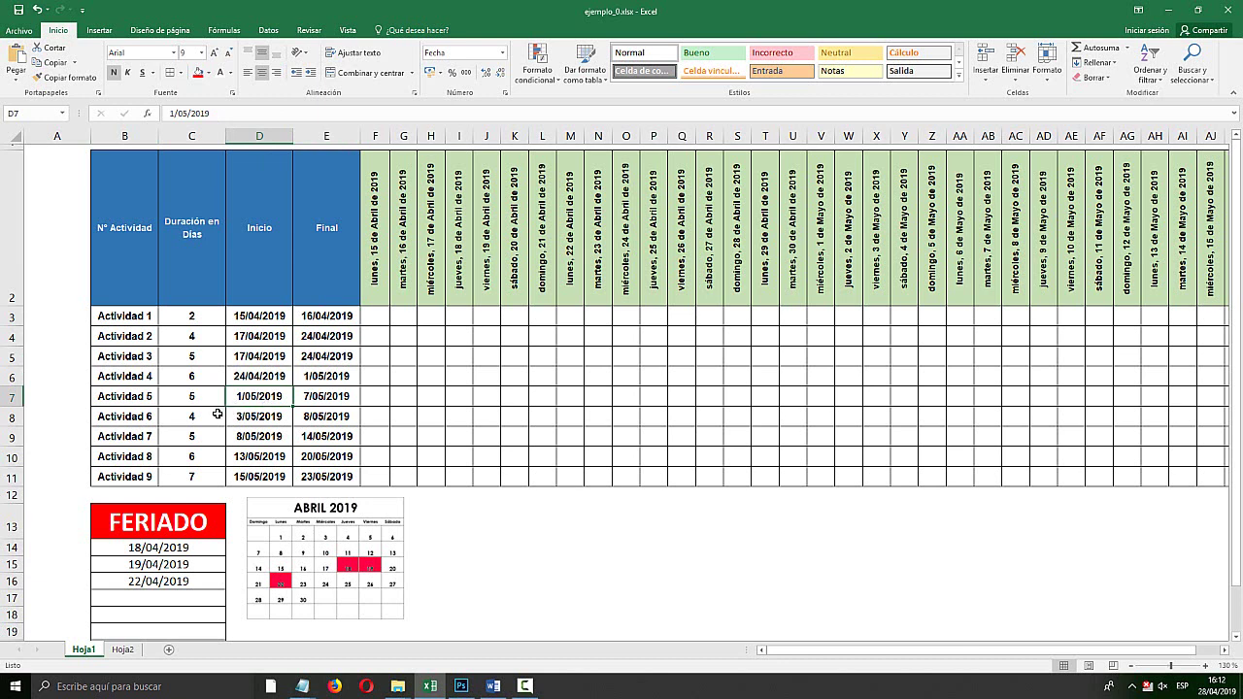
Switch to Hoja2 and select C6, beside the value 1 in B6
{"action": "left_click", "coordinate": [134, 657]}
{"action": "left_click", "coordinate": [389, 285]}
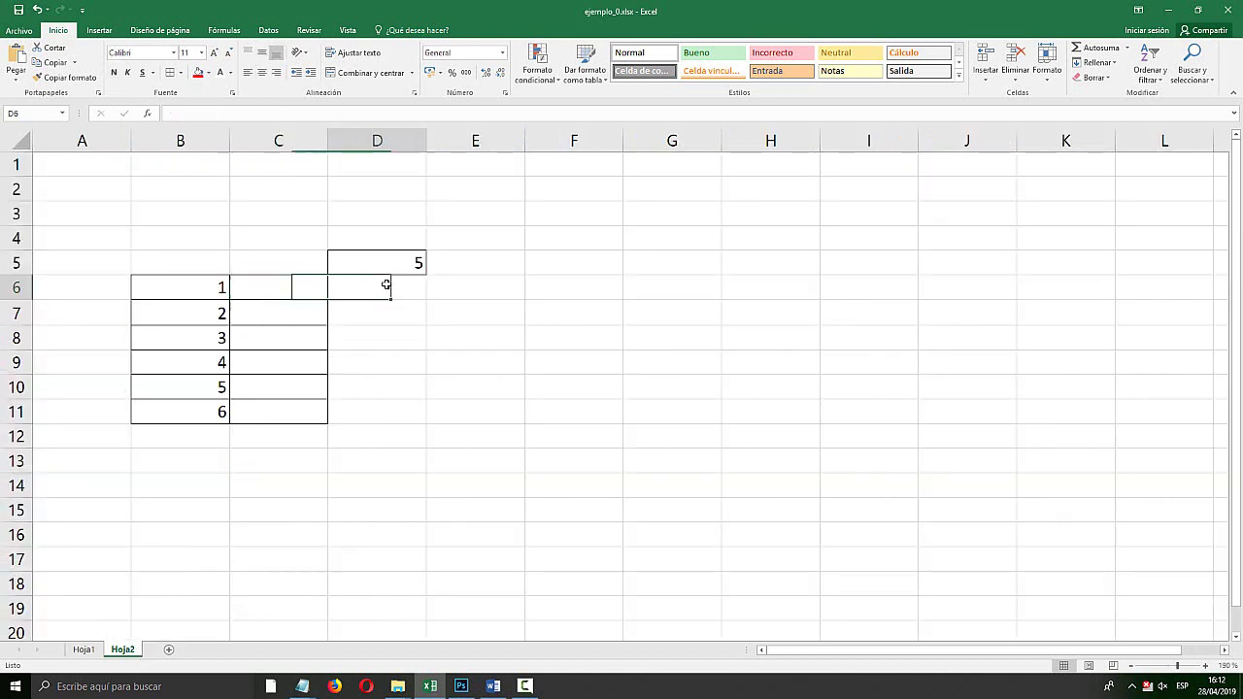
{"action": "left_click", "coordinate": [397, 349]}
{"action": "left_click", "coordinate": [287, 287]}
{"action": "left_click", "coordinate": [162, 297]}
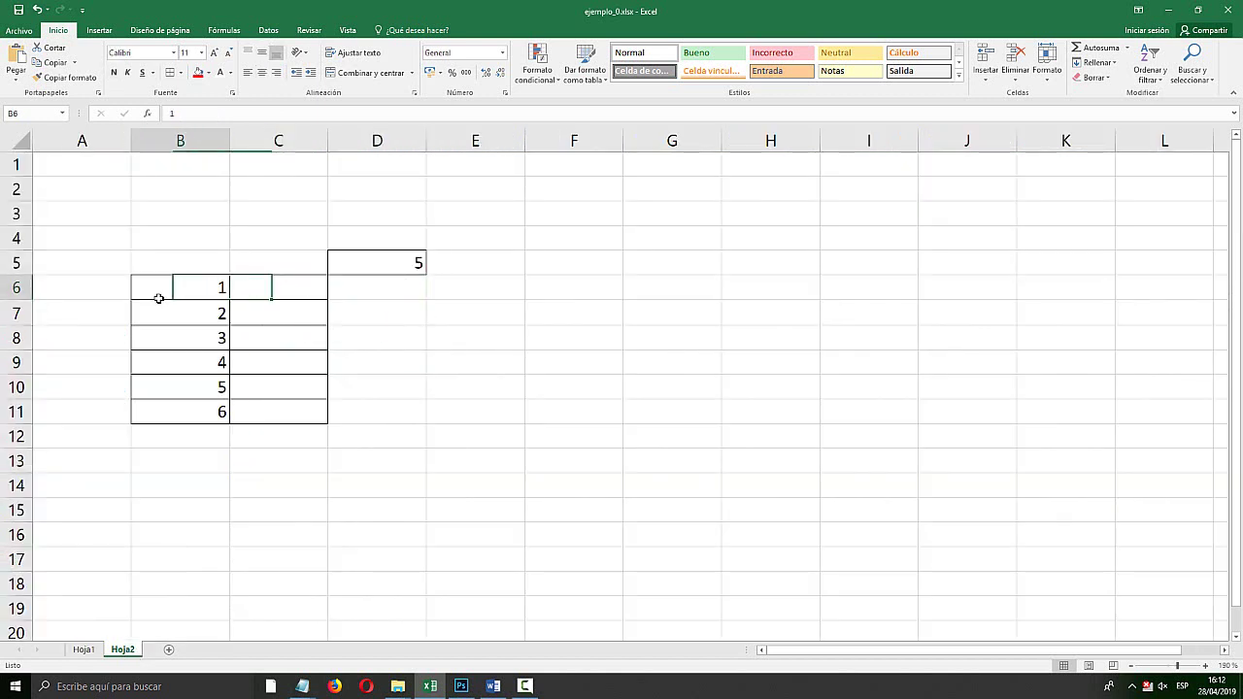
{"action": "key", "text": "super+plus"}
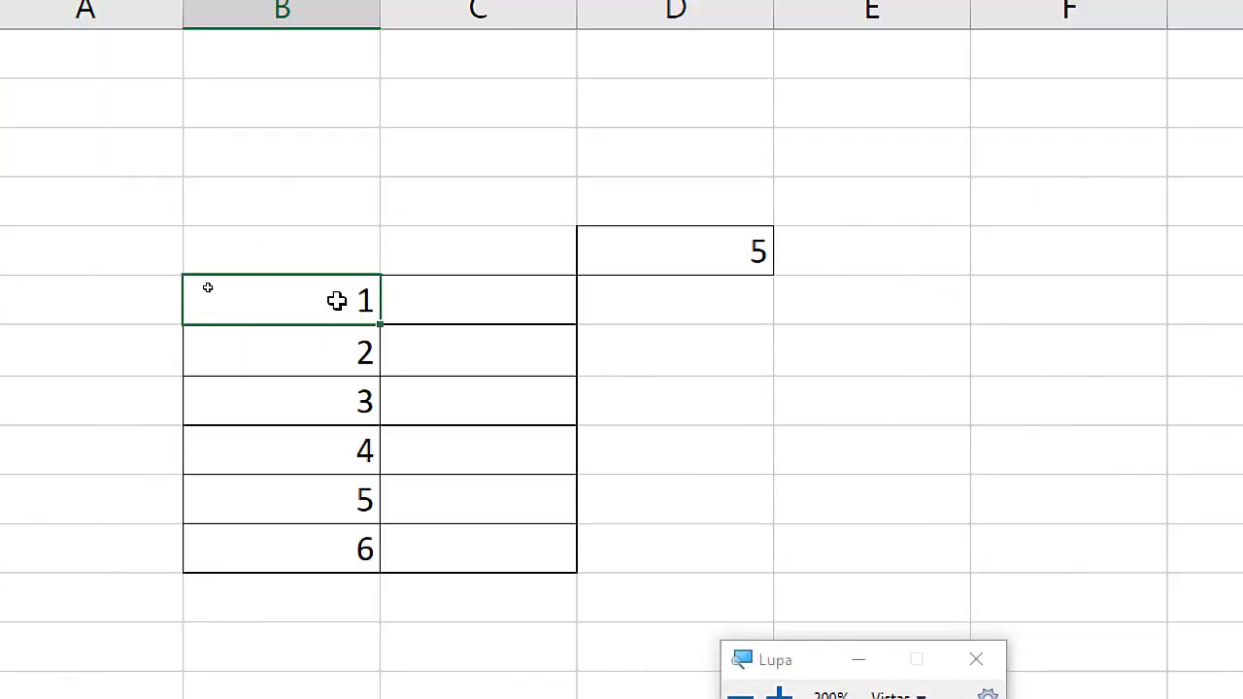
Point out the numbers 2, 3 and 4 in column B against the multiplier 5 in D5
{"action": "left_click", "coordinate": [660, 267]}
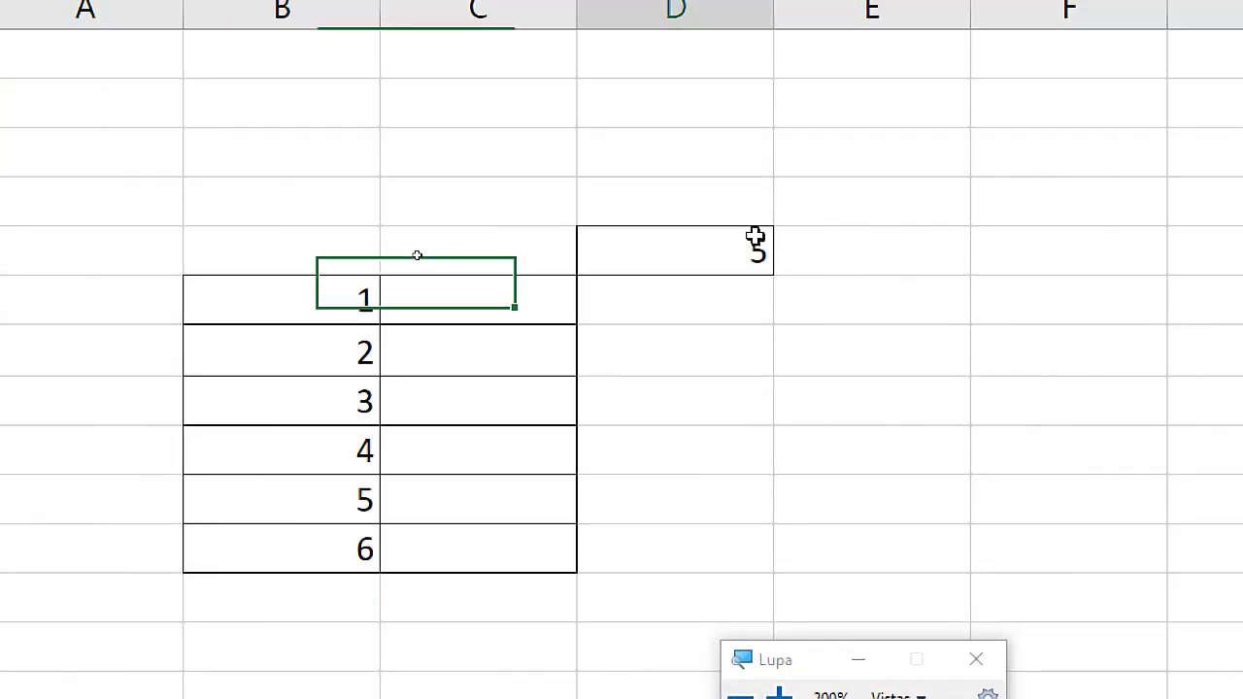
{"action": "left_click", "coordinate": [304, 359]}
{"action": "left_click", "coordinate": [688, 260]}
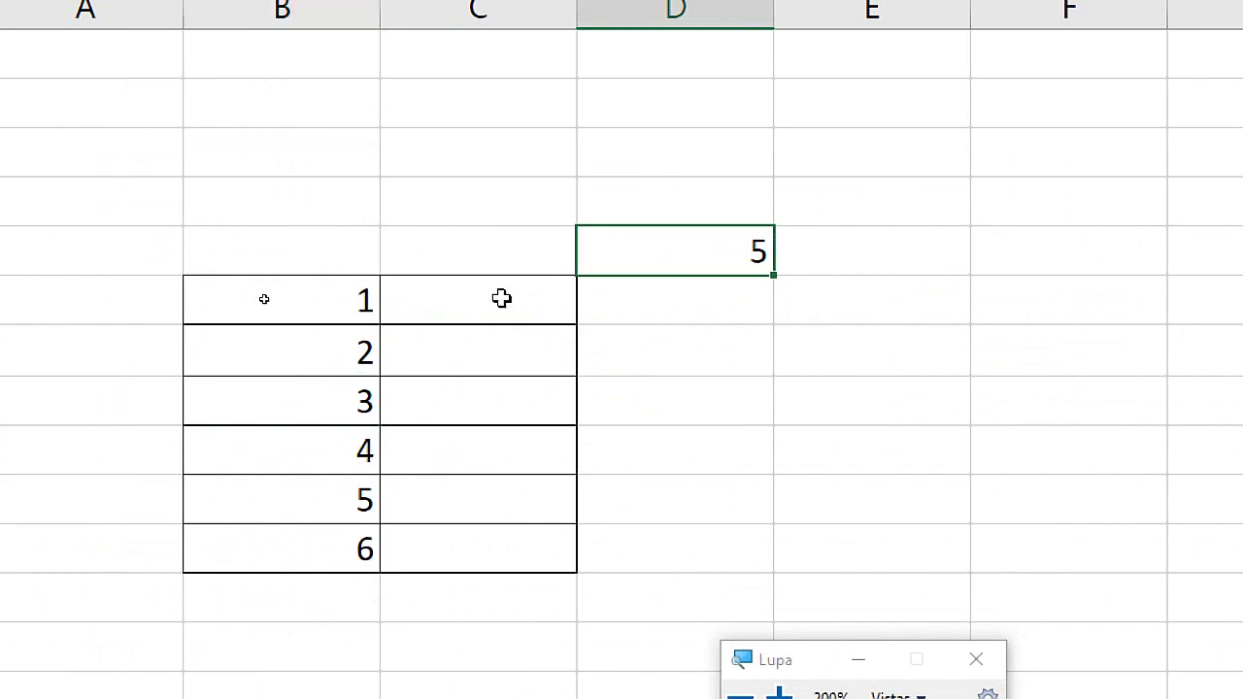
{"action": "left_click", "coordinate": [297, 408]}
{"action": "left_click", "coordinate": [753, 255]}
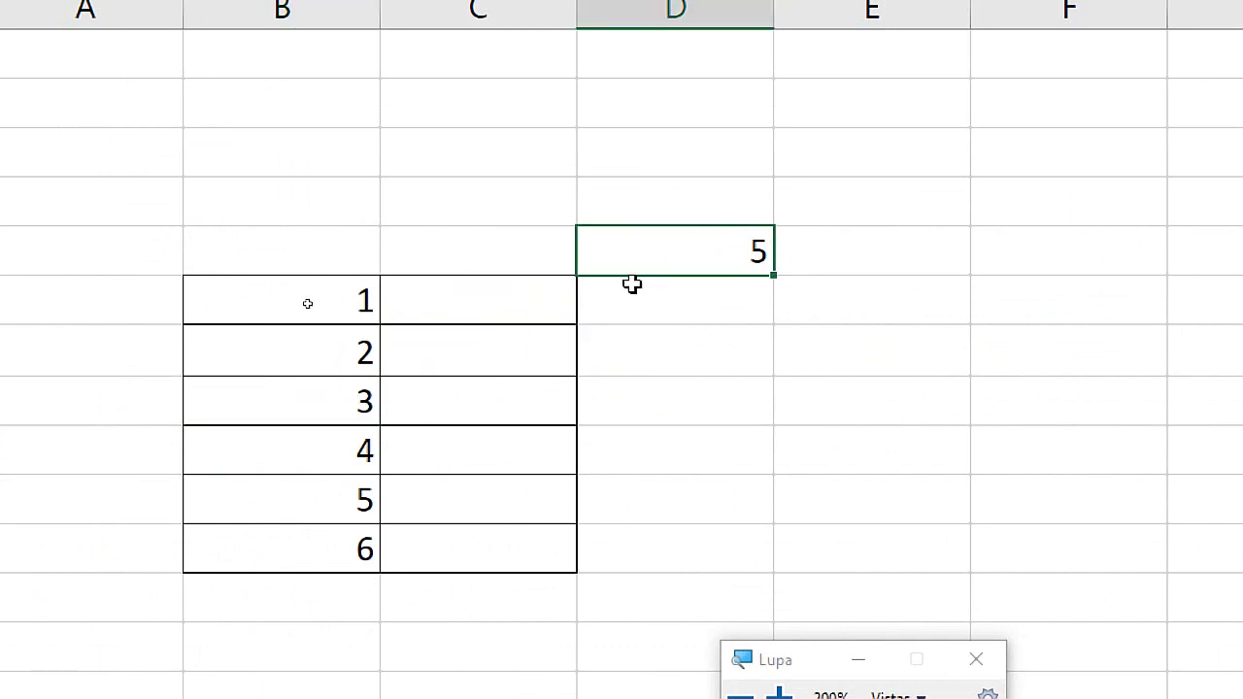
{"action": "left_click", "coordinate": [318, 451]}
{"action": "left_click", "coordinate": [695, 264]}
{"action": "left_click", "coordinate": [485, 292]}
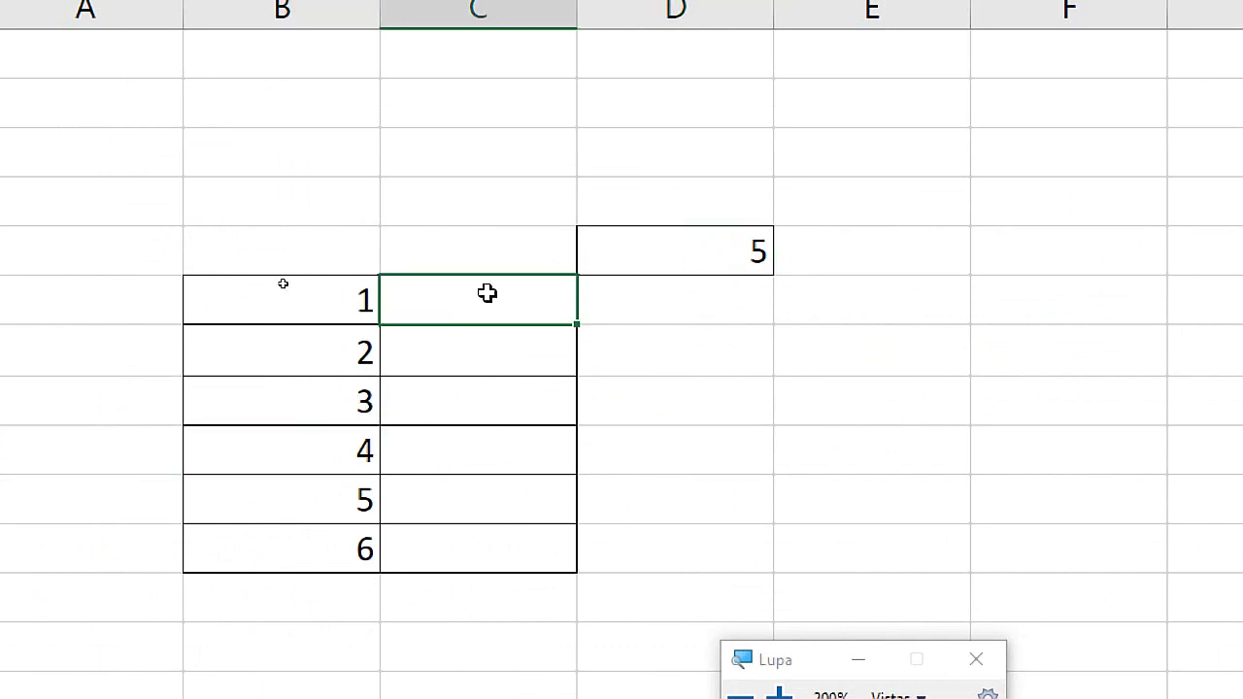
Enter the formula =B6*D5 in C6
{"action": "double_click", "coordinate": [491, 294]}
{"action": "type", "text": "="}
{"action": "left_click", "coordinate": [280, 307]}
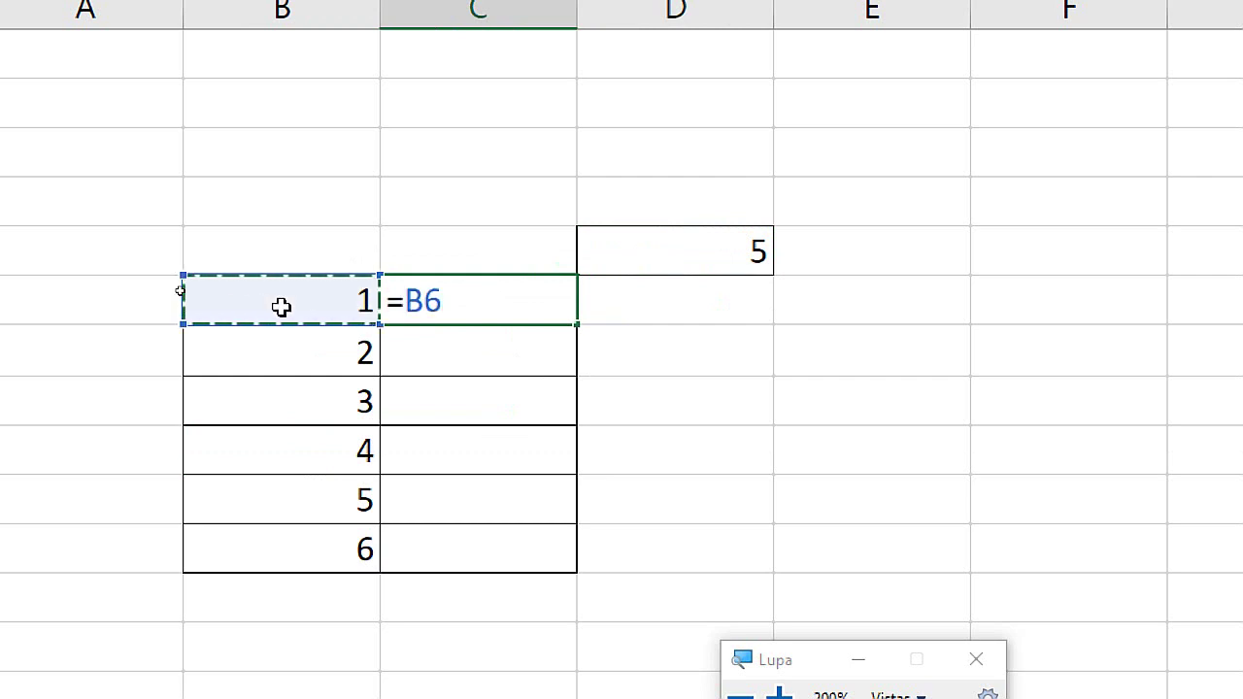
{"action": "type", "text": "*"}
{"action": "left_click", "coordinate": [693, 253]}
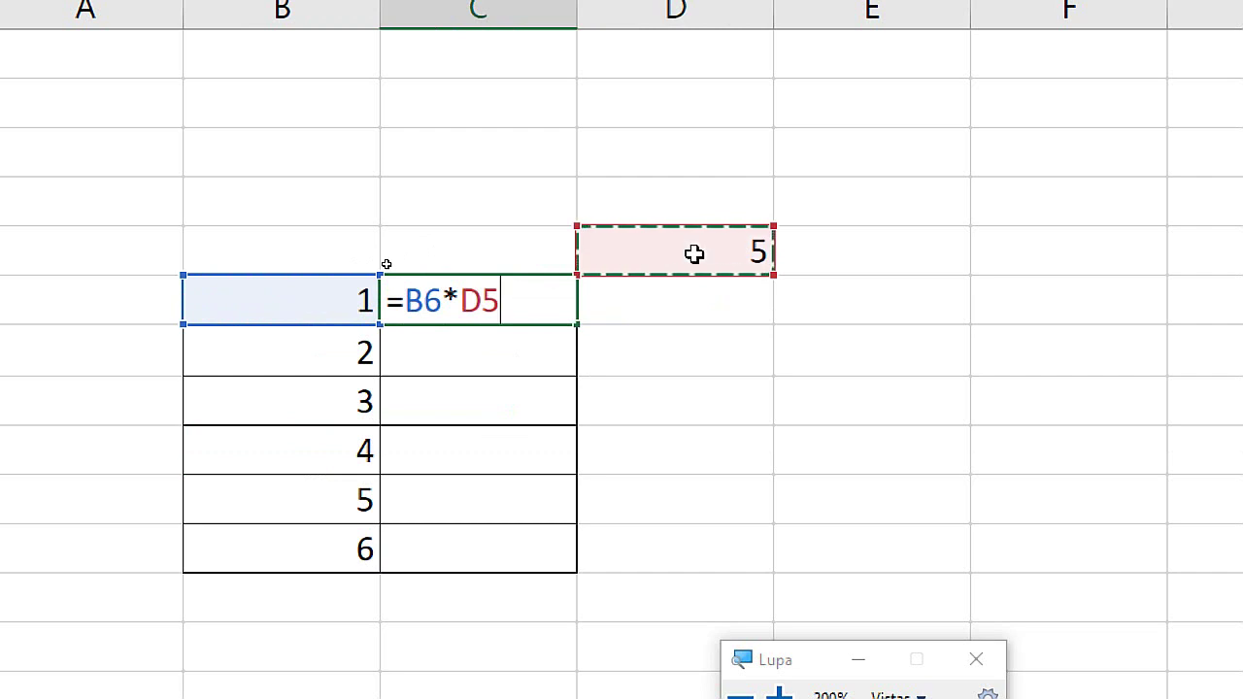
{"action": "key", "text": "Return"}
Fill the C6 formula down to C11, giving 5 followed by zeros
{"action": "left_click", "coordinate": [562, 303]}
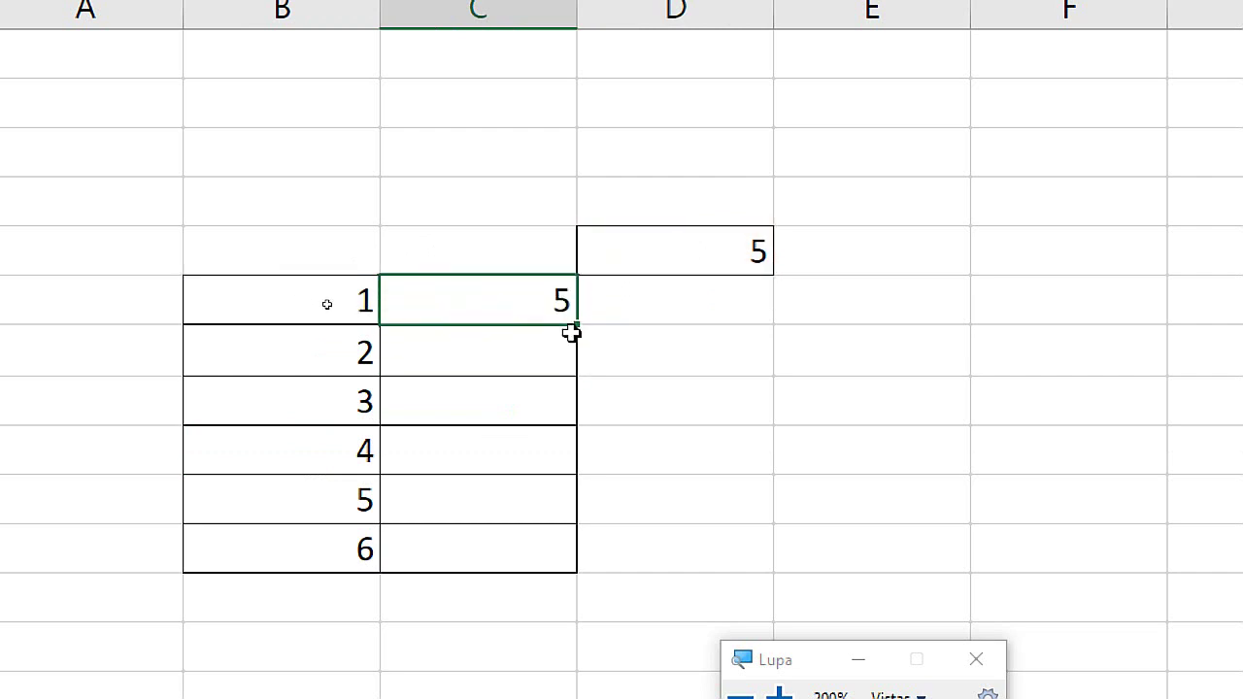
{"action": "left_click_drag", "start_coordinate": [575, 328], "coordinate": [574, 571]}
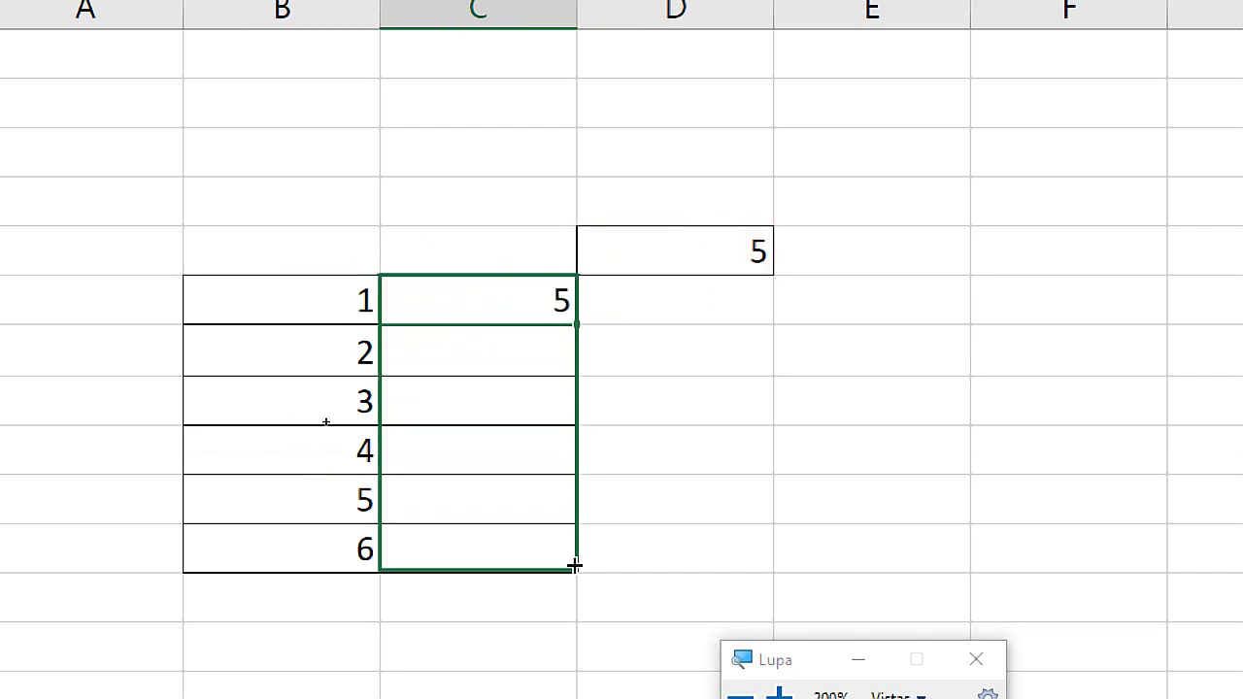
{"action": "left_click", "coordinate": [508, 313]}
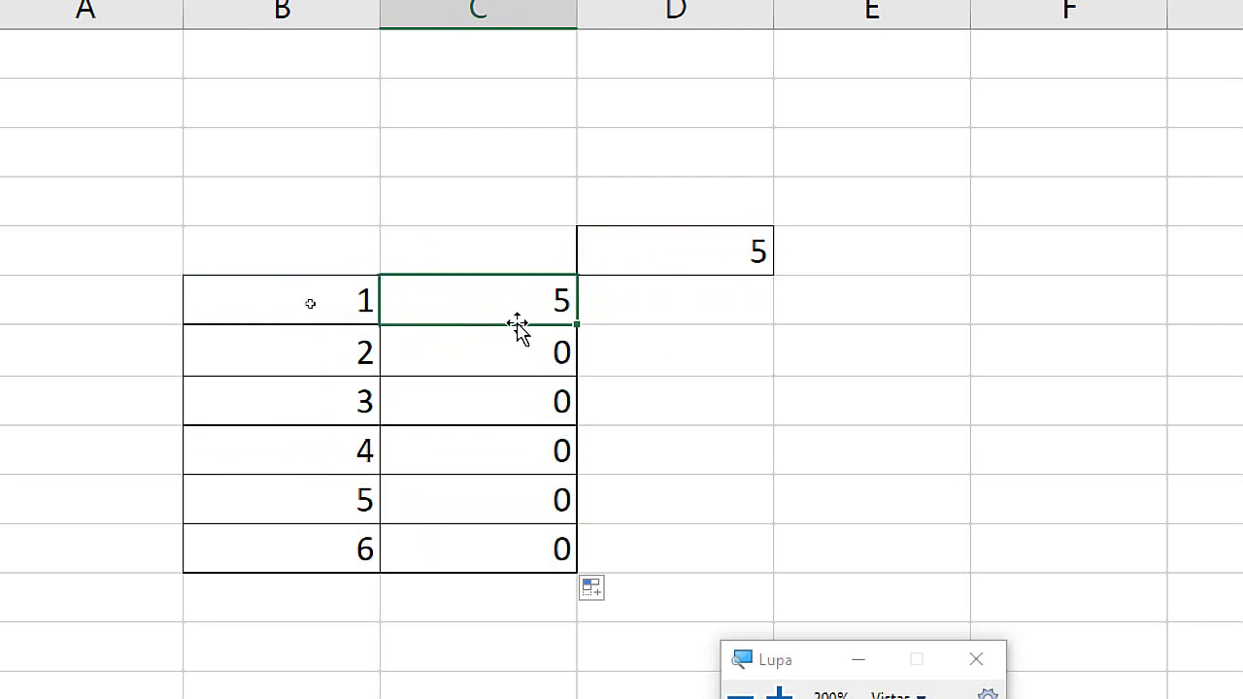
{"action": "left_click", "coordinate": [533, 356]}
{"action": "left_click", "coordinate": [534, 400]}
{"action": "left_click", "coordinate": [535, 514]}
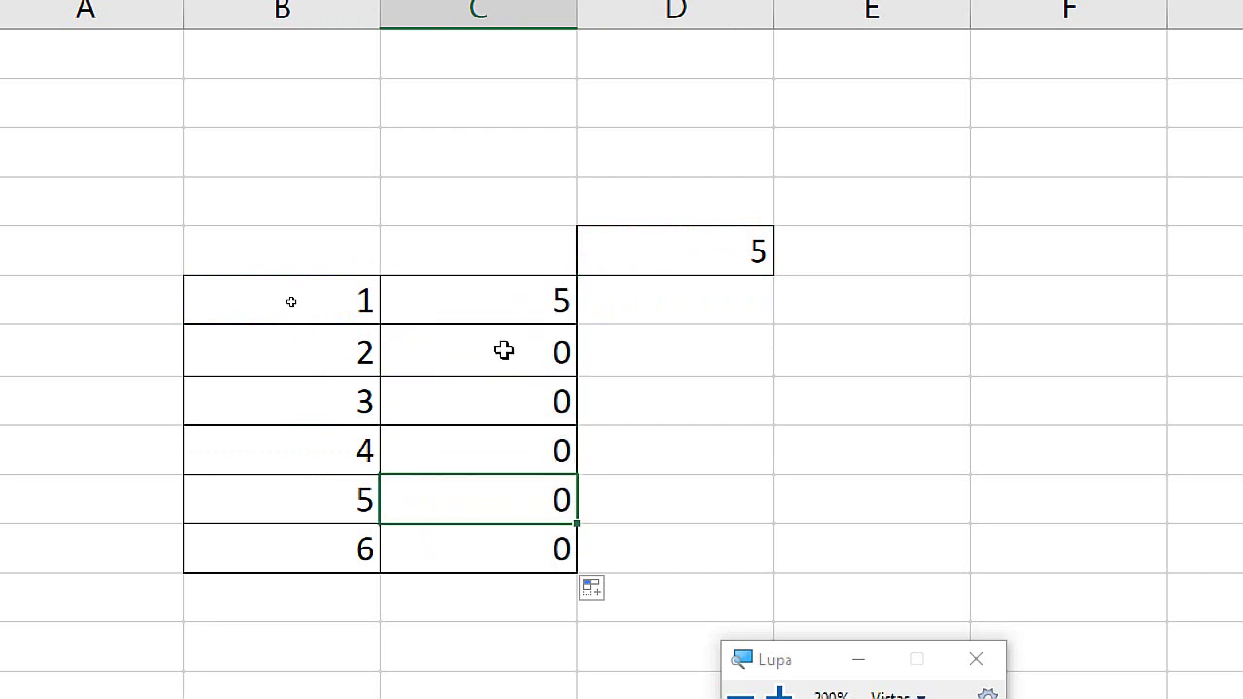
Inspect the C6 and C7 formulas, showing the D5 reference shifting to D6
{"action": "double_click", "coordinate": [498, 290]}
{"action": "left_click_drag", "start_coordinate": [521, 314], "coordinate": [300, 289]}
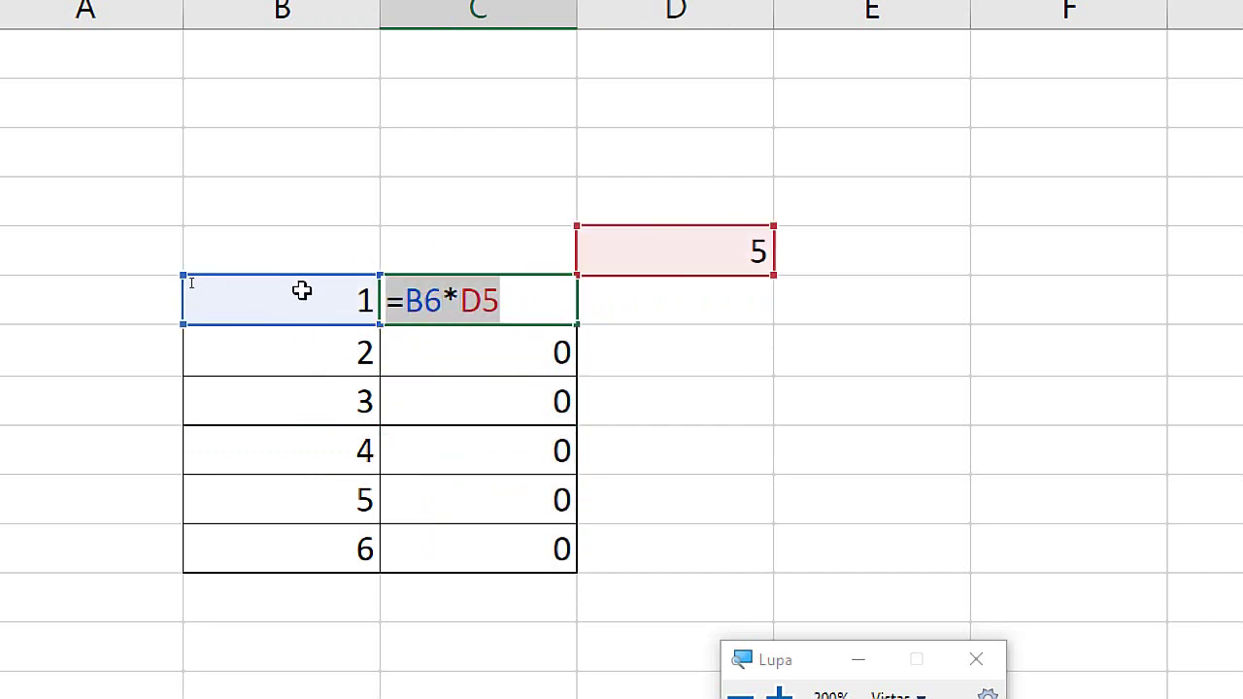
{"action": "key", "text": "Return"}
{"action": "double_click", "coordinate": [466, 354]}
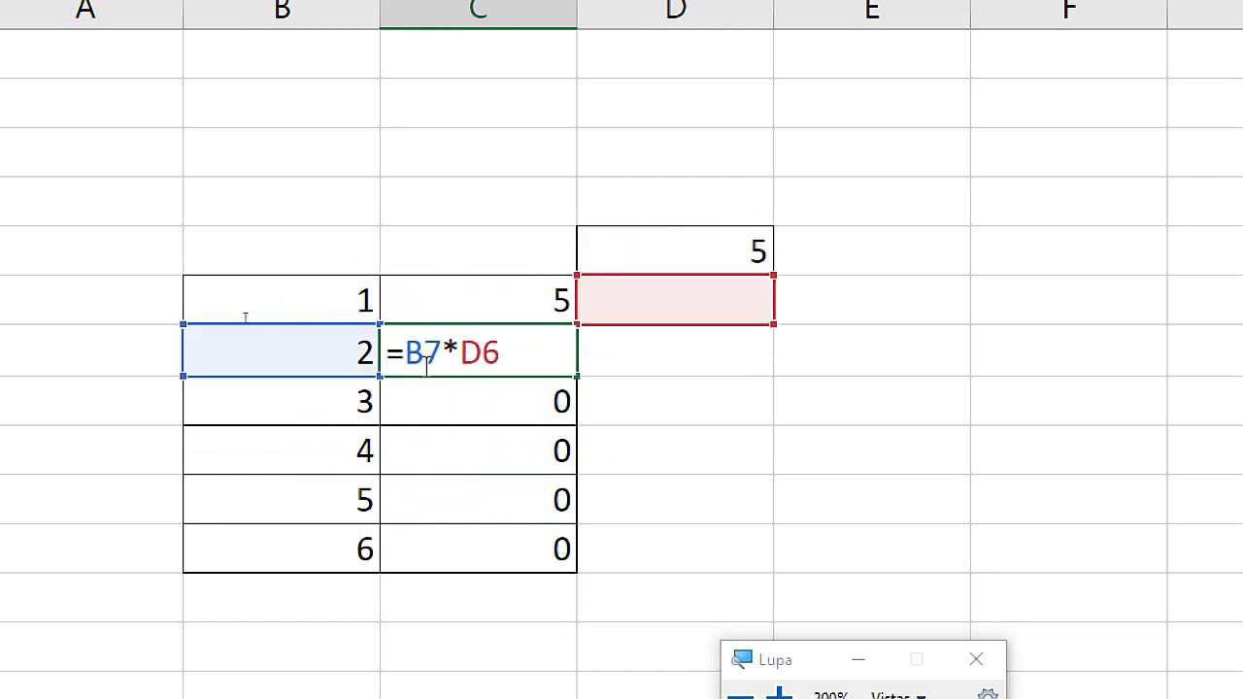
{"action": "left_click", "coordinate": [689, 255]}
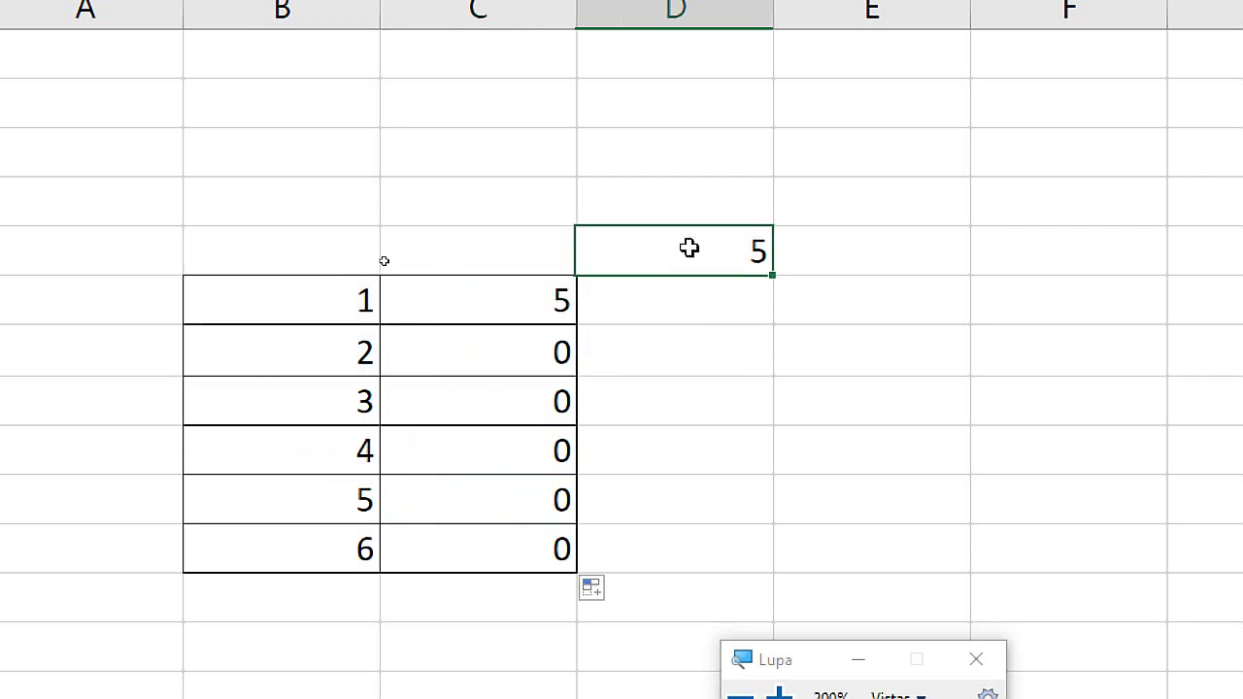
{"action": "double_click", "coordinate": [507, 309]}
{"action": "left_click_drag", "start_coordinate": [505, 303], "coordinate": [404, 301]}
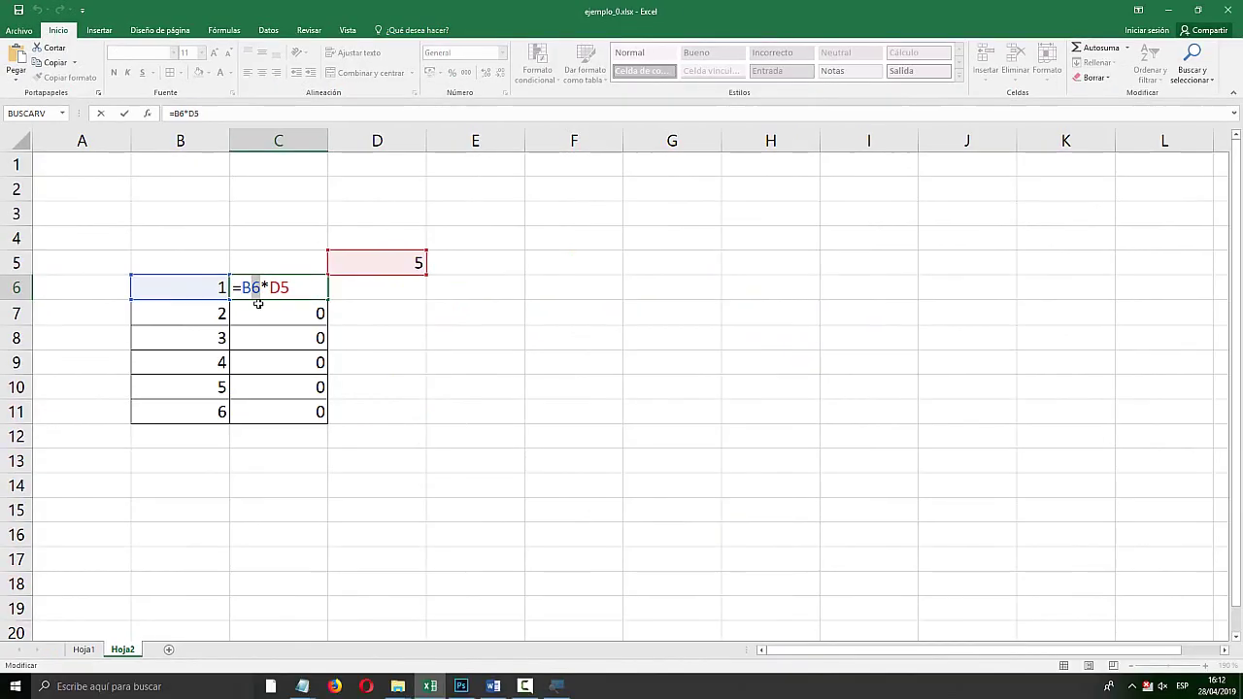
{"action": "key", "text": "super+plus"}
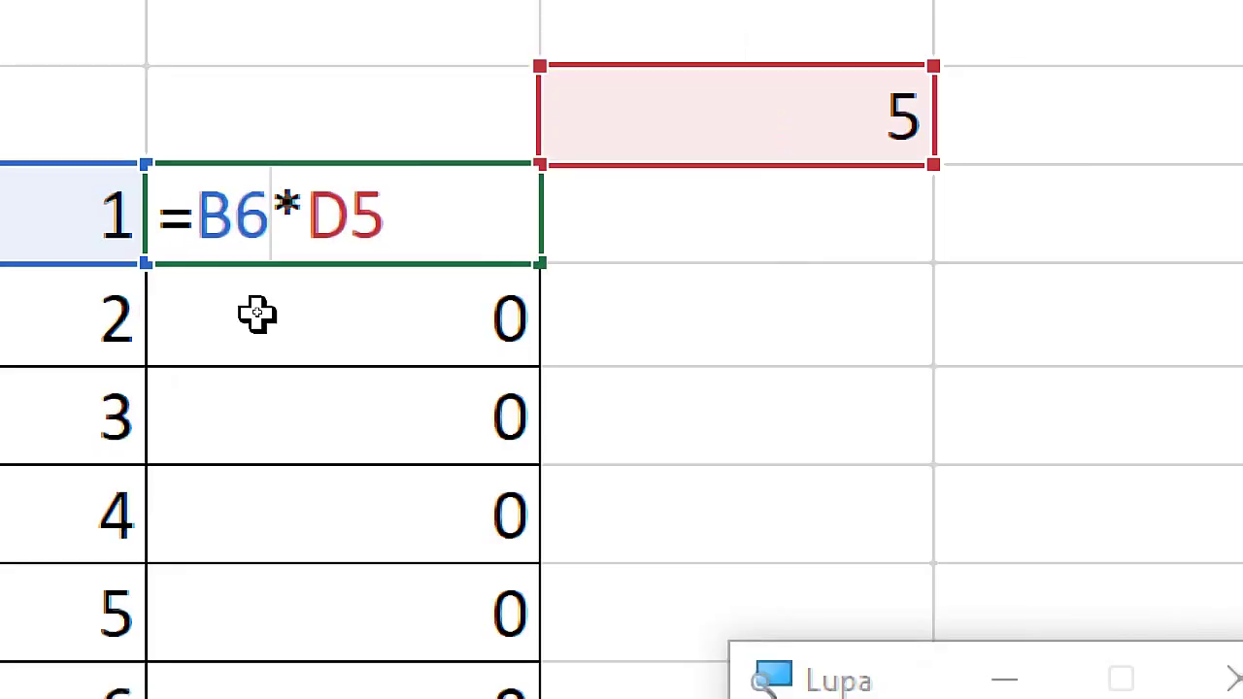
{"action": "key", "text": "ctrl+Return"}
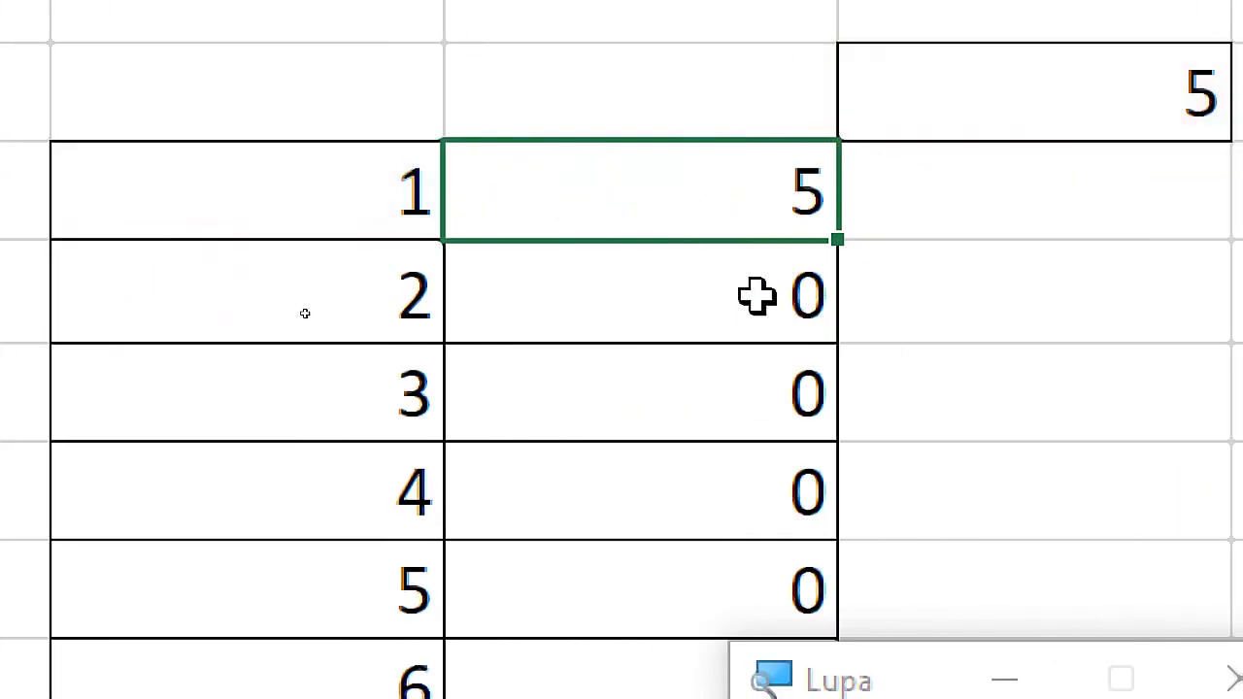
{"action": "left_click", "coordinate": [680, 292]}
{"action": "double_click", "coordinate": [699, 296]}
{"action": "left_click_drag", "start_coordinate": [686, 296], "coordinate": [647, 296]}
{"action": "left_click_drag", "start_coordinate": [567, 296], "coordinate": [532, 296]}
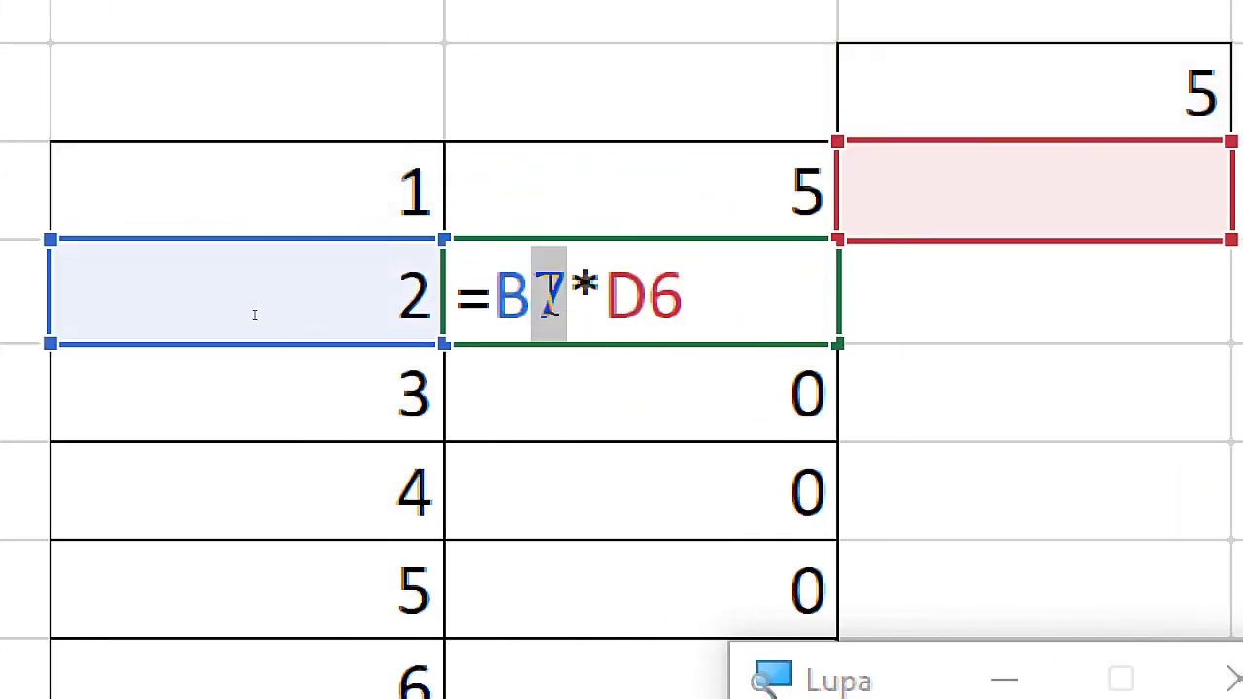
{"action": "key", "text": "ctrl+Return"}
{"action": "double_click", "coordinate": [674, 388]}
{"action": "left_click_drag", "start_coordinate": [683, 393], "coordinate": [653, 394]}
{"action": "key", "text": "ctrl+Return"}
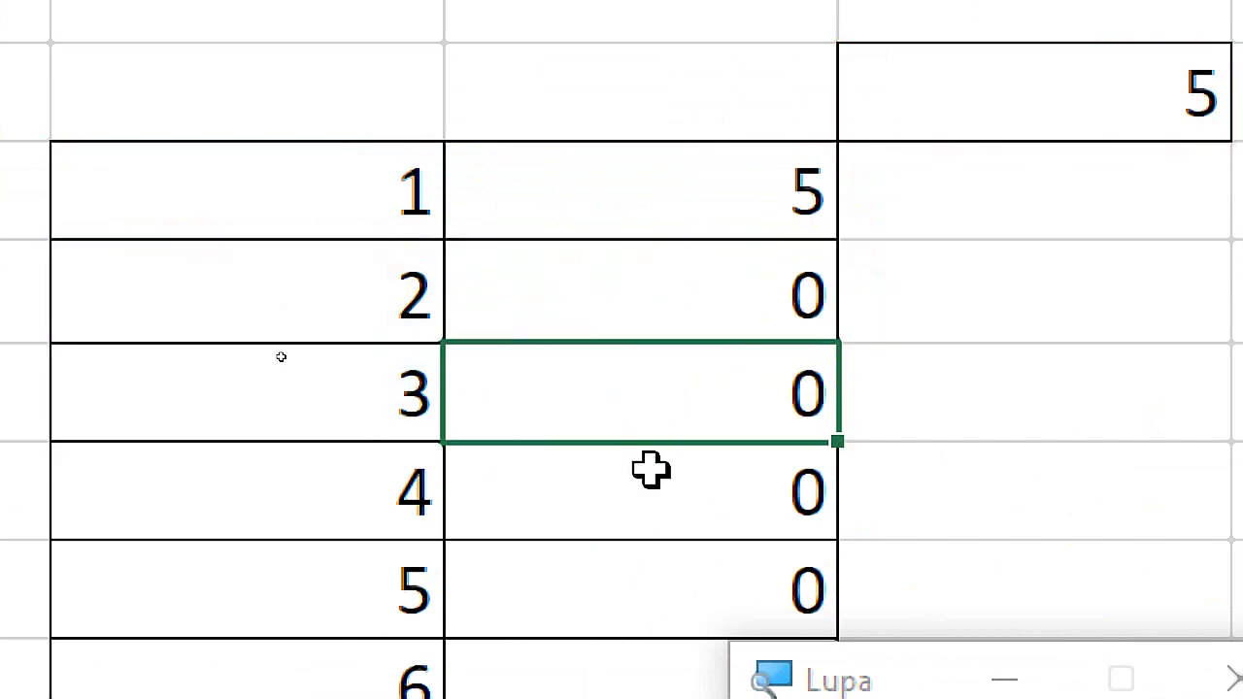
{"action": "double_click", "coordinate": [680, 474]}
{"action": "mouse_move", "coordinate": [699, 477]}
{"action": "left_mouse_down"}
{"action": "mouse_move", "coordinate": [661, 486]}
{"action": "mouse_move", "coordinate": [707, 529]}
{"action": "left_mouse_up"}
{"action": "key", "text": "ctrl+Return"}
{"action": "double_click", "coordinate": [677, 529]}
{"action": "key", "text": "super+minus"}
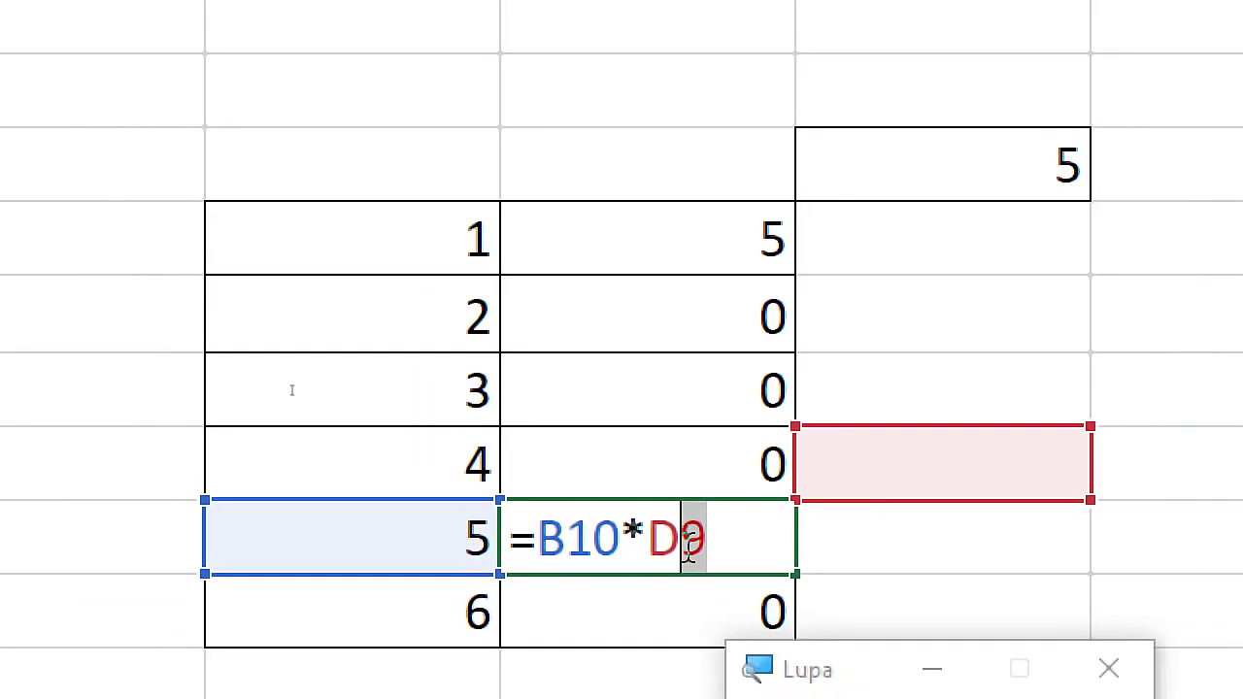
{"action": "key", "text": "super+minus"}
{"action": "key", "text": "Return"}
{"action": "key", "text": "F2"}
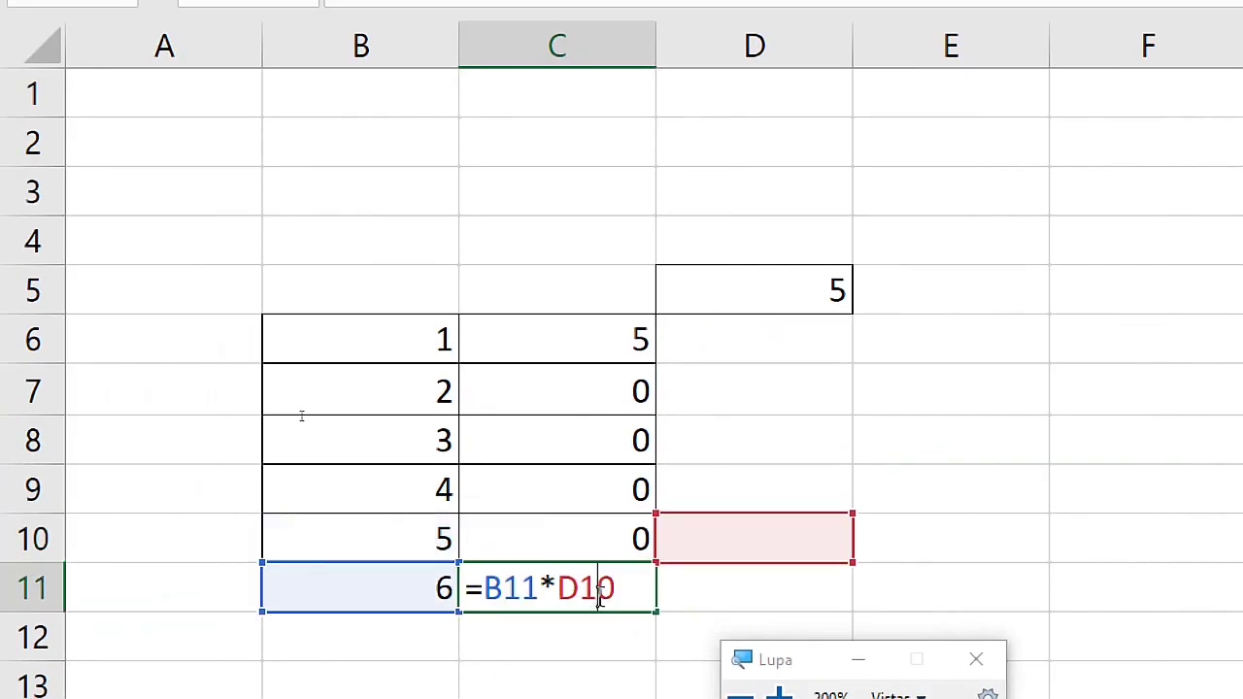
{"action": "key", "text": "Escape"}
{"action": "left_click", "coordinate": [789, 287]}
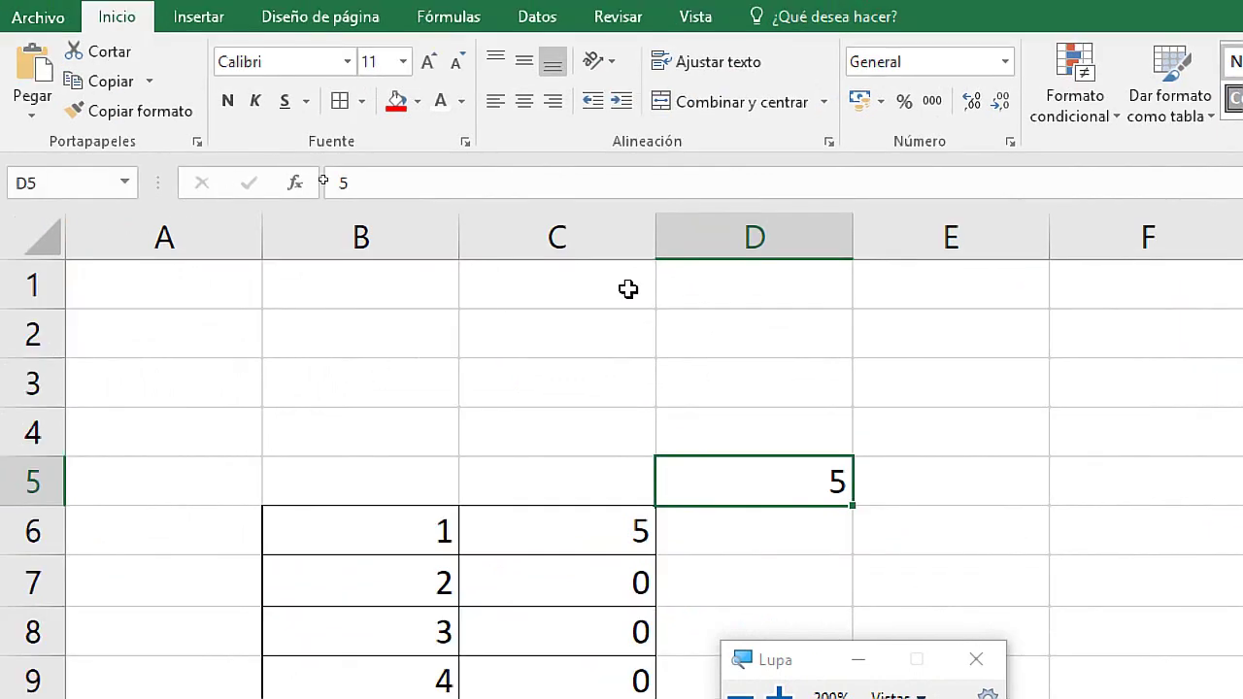
{"action": "double_click", "coordinate": [601, 541]}
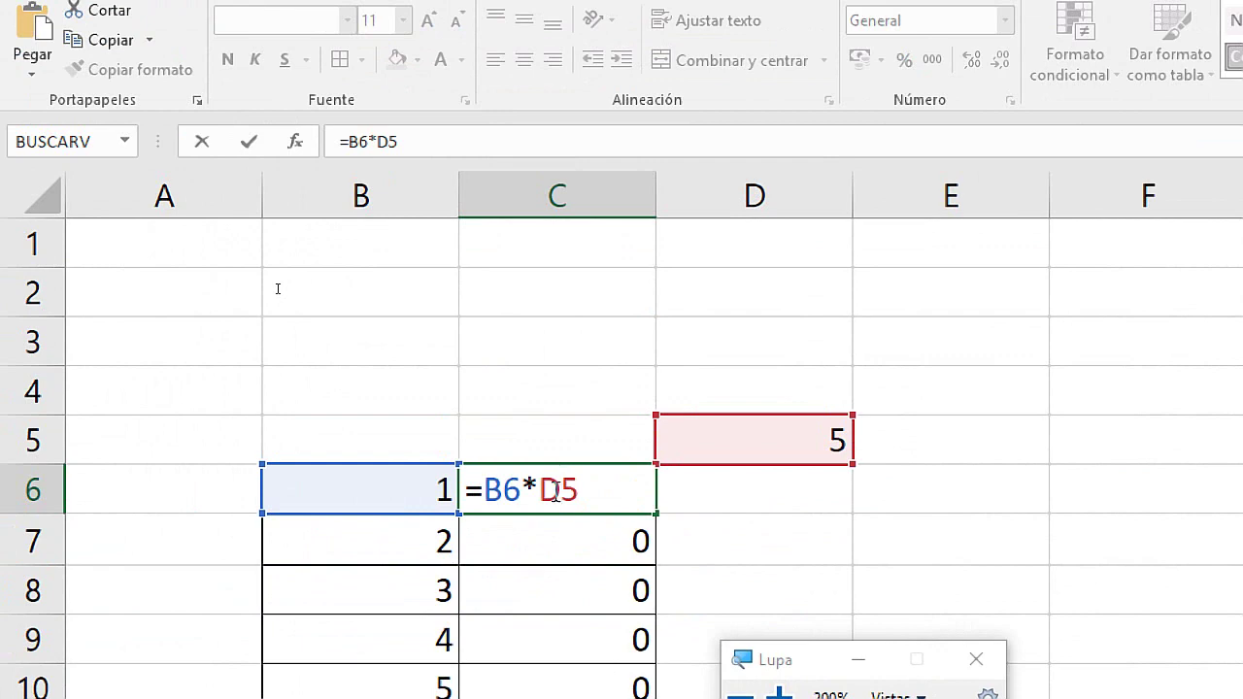
{"action": "left_click", "coordinate": [555, 490]}
{"action": "type", "text": "$"}
{"action": "key", "text": "shift+Left"}
{"action": "left_click", "coordinate": [597, 495]}
{"action": "key", "text": "Return"}
{"action": "left_click", "coordinate": [598, 492]}
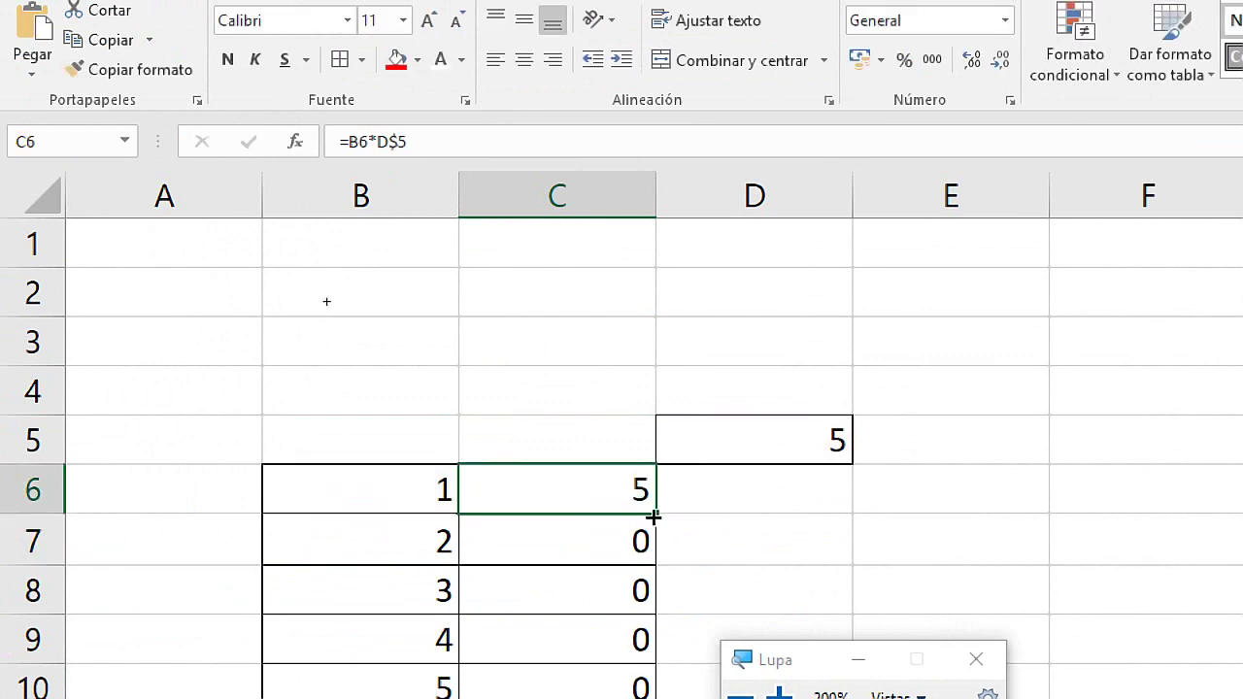
{"action": "left_click_drag", "start_coordinate": [656, 514], "coordinate": [639, 646]}
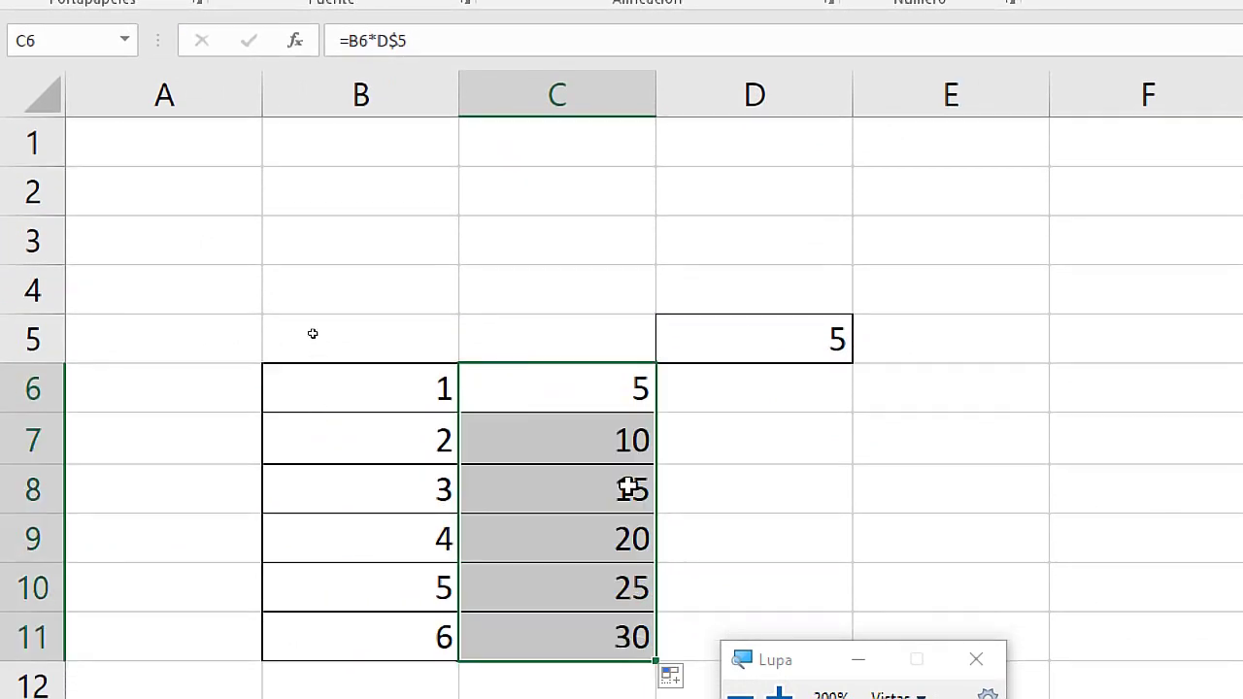
{"action": "left_click", "coordinate": [627, 486]}
{"action": "double_click", "coordinate": [615, 406]}
{"action": "double_click", "coordinate": [605, 441]}
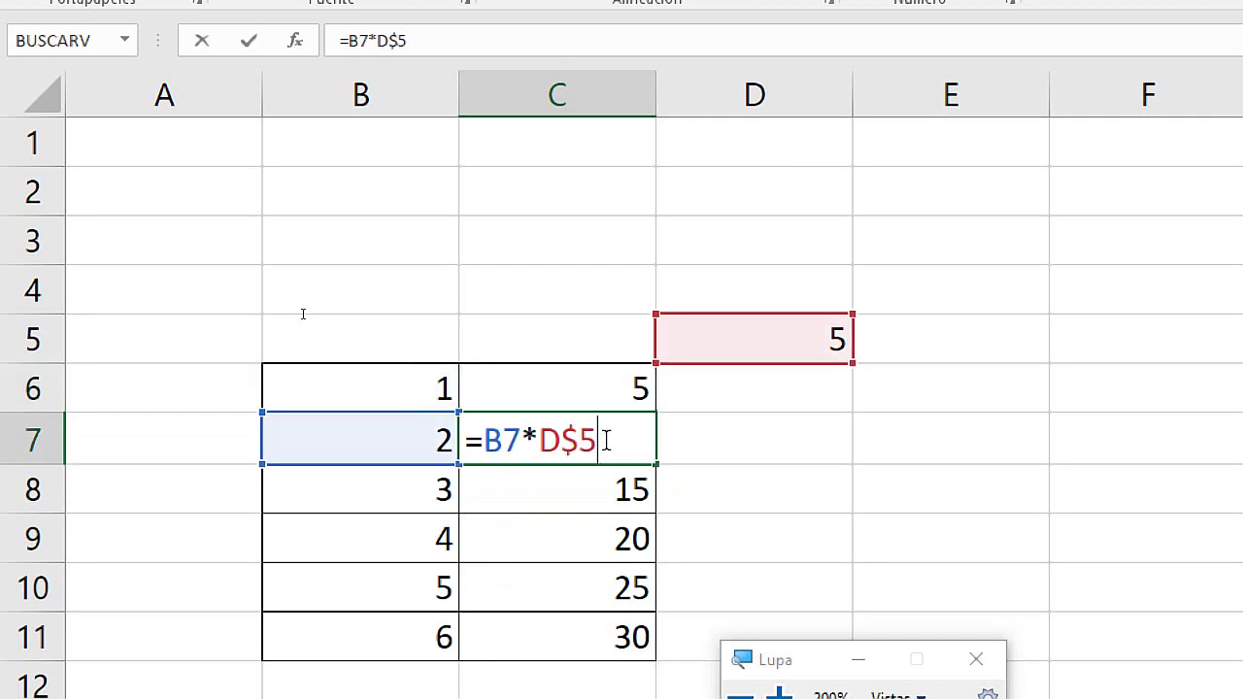
{"action": "double_click", "coordinate": [599, 486]}
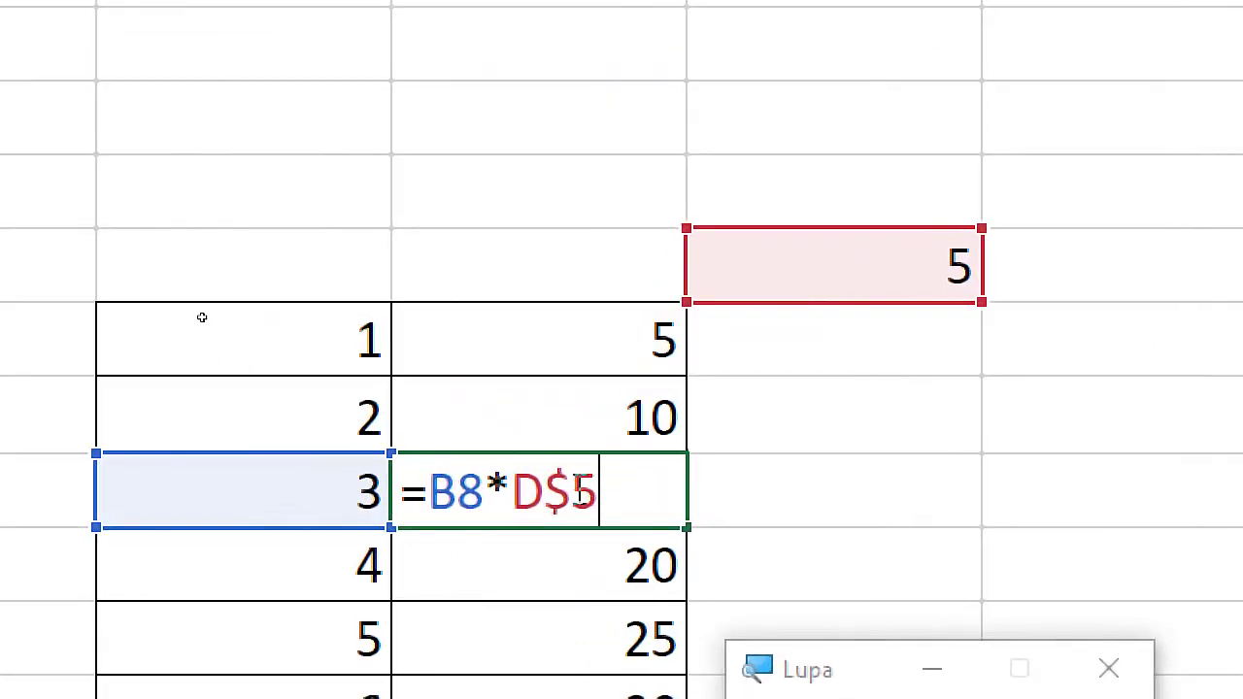
{"action": "key", "text": "Escape"}
{"action": "double_click", "coordinate": [581, 355]}
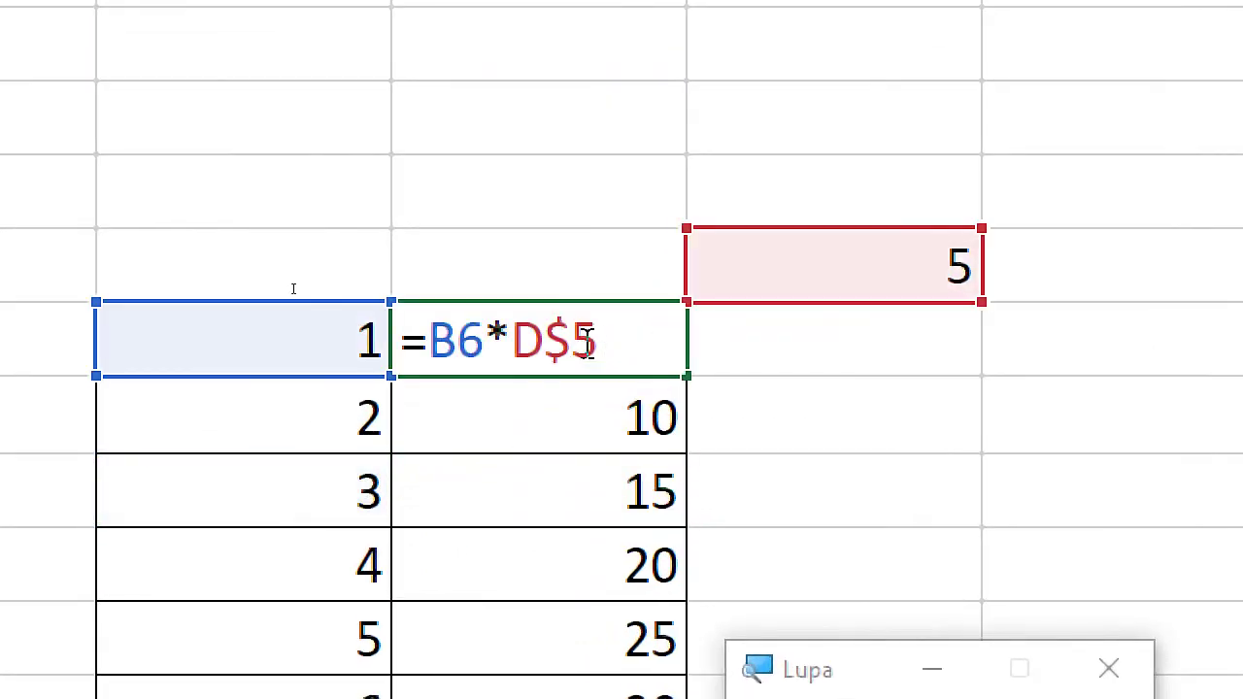
{"action": "left_click_drag", "start_coordinate": [586, 342], "coordinate": [545, 342]}
{"action": "key", "text": "Escape"}
{"action": "double_click", "coordinate": [555, 414]}
{"action": "left_click_drag", "start_coordinate": [596, 418], "coordinate": [555, 415]}
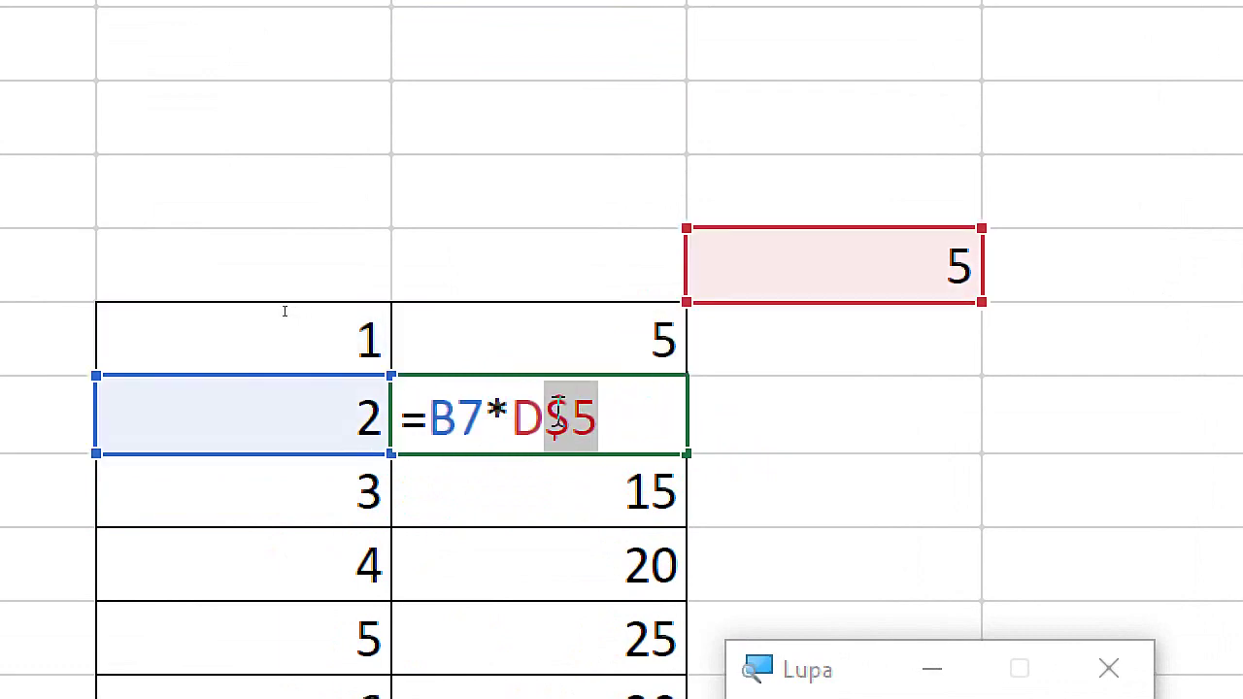
{"action": "key", "text": "Escape"}
{"action": "double_click", "coordinate": [600, 494]}
{"action": "left_click_drag", "start_coordinate": [596, 493], "coordinate": [546, 493]}
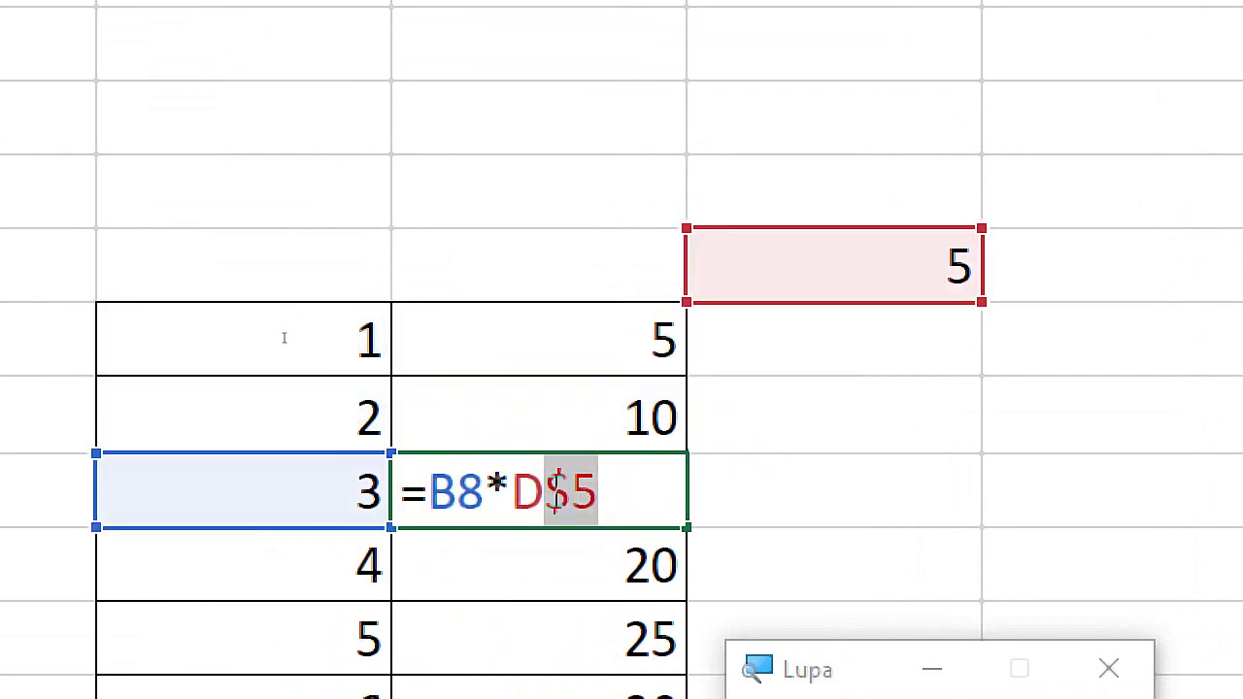
{"action": "key", "text": "Escape"}
{"action": "double_click", "coordinate": [583, 566]}
{"action": "left_click_drag", "start_coordinate": [596, 566], "coordinate": [534, 570]}
{"action": "key", "text": "Escape"}
{"action": "double_click", "coordinate": [561, 563]}
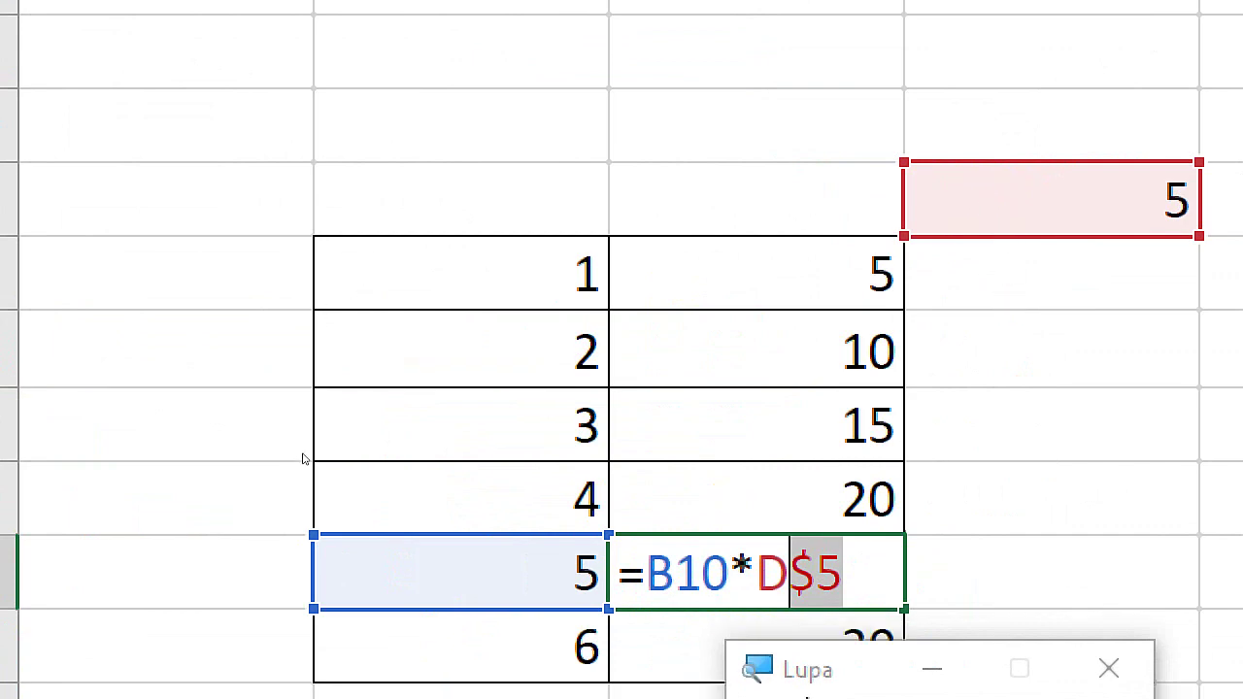
{"action": "key", "text": "Escape"}
{"action": "double_click", "coordinate": [733, 493]}
{"action": "left_click_drag", "start_coordinate": [810, 515], "coordinate": [755, 515]}
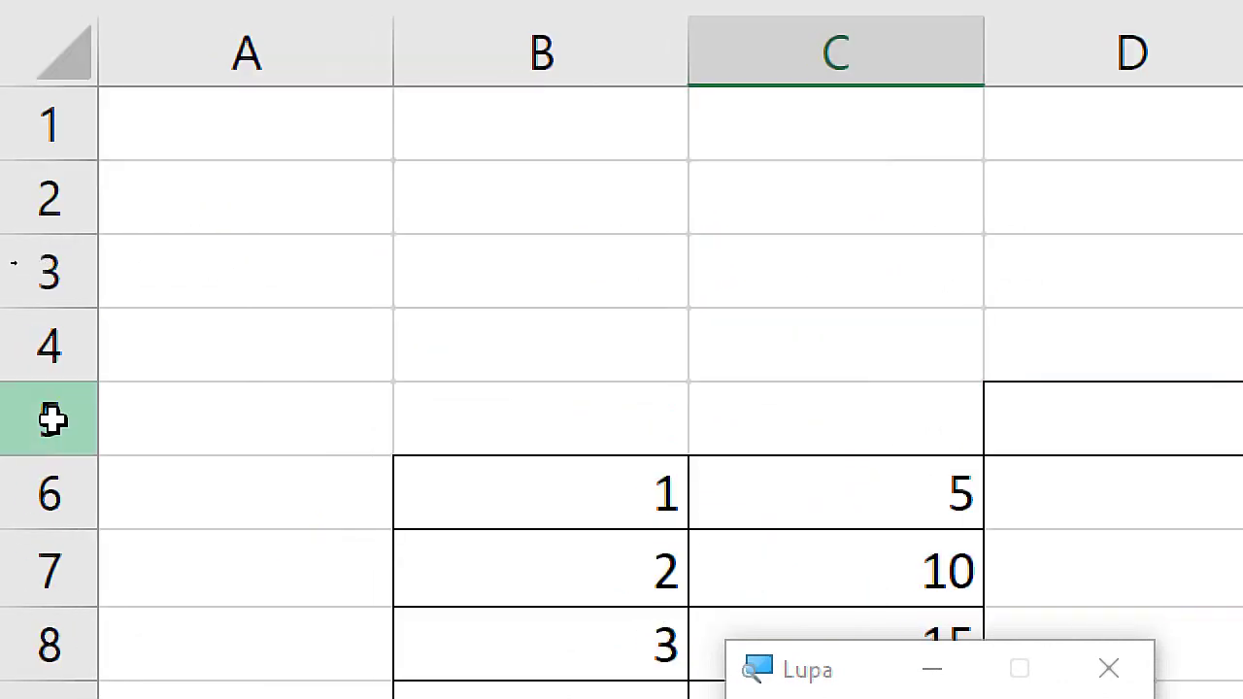
Enter 2 as the multiplier in D5 so column C shows 2, 4, 6 … 12
{"action": "left_click", "coordinate": [41, 420]}
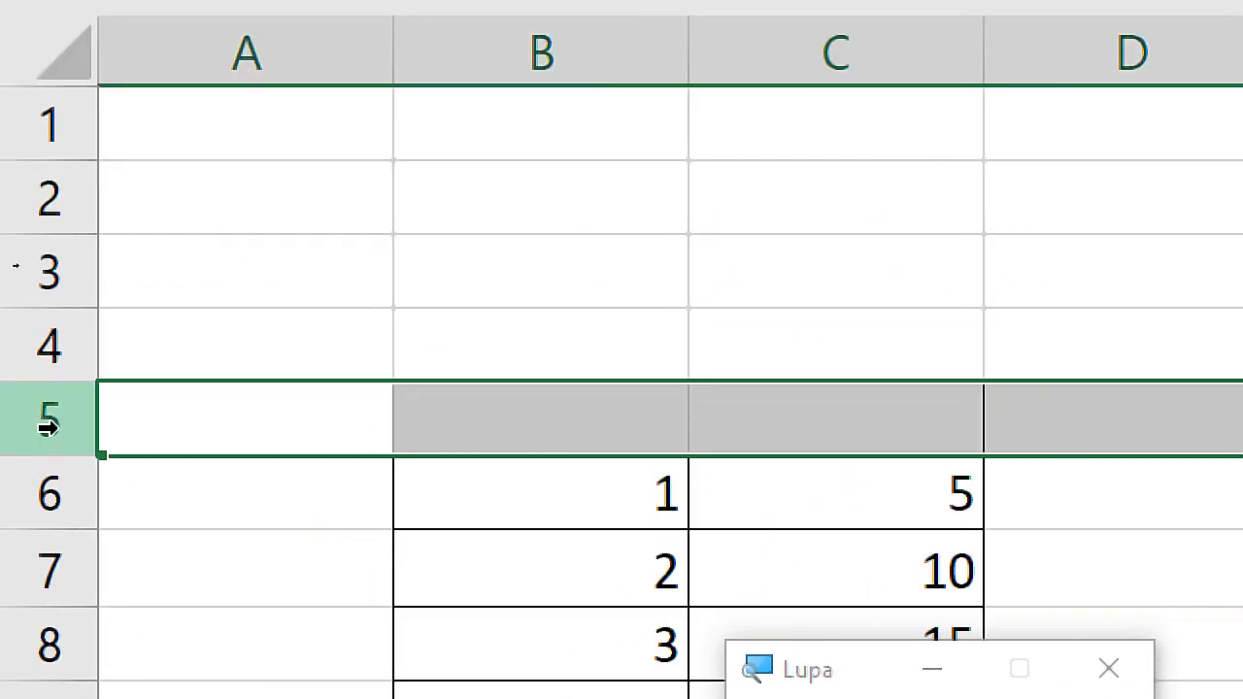
{"action": "left_click", "coordinate": [316, 350]}
{"action": "type", "text": "2"}
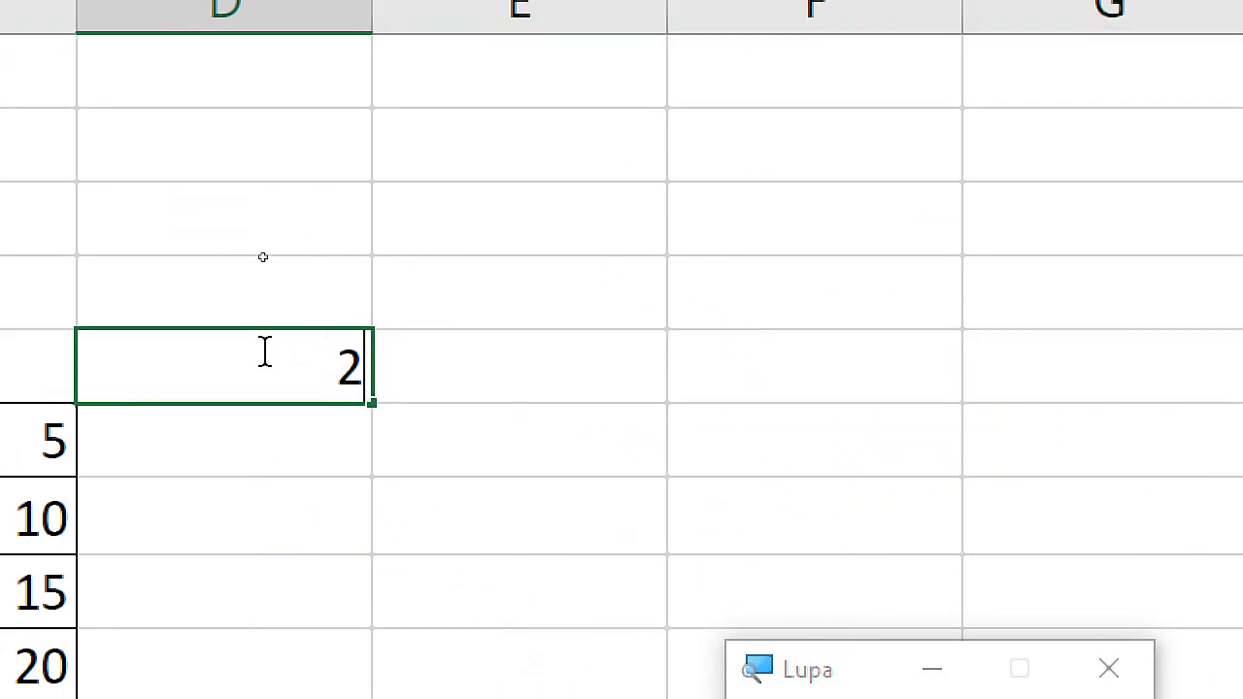
{"action": "key", "text": "Return"}
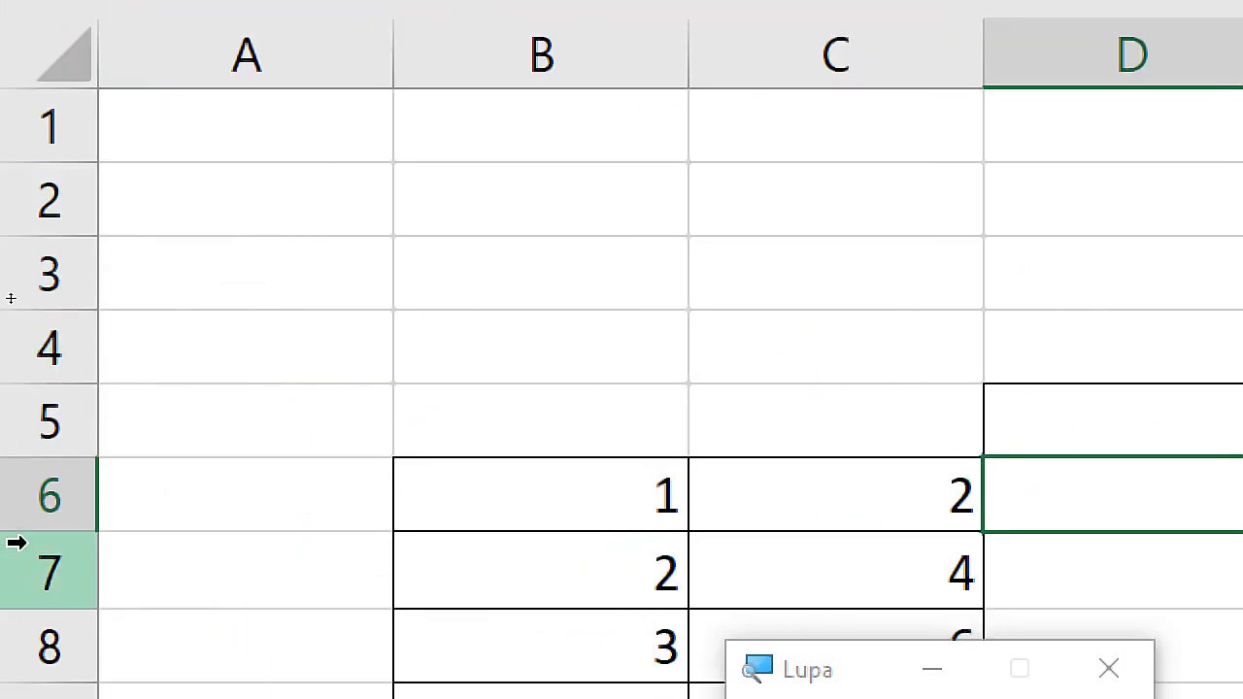
{"action": "left_click", "coordinate": [44, 428]}
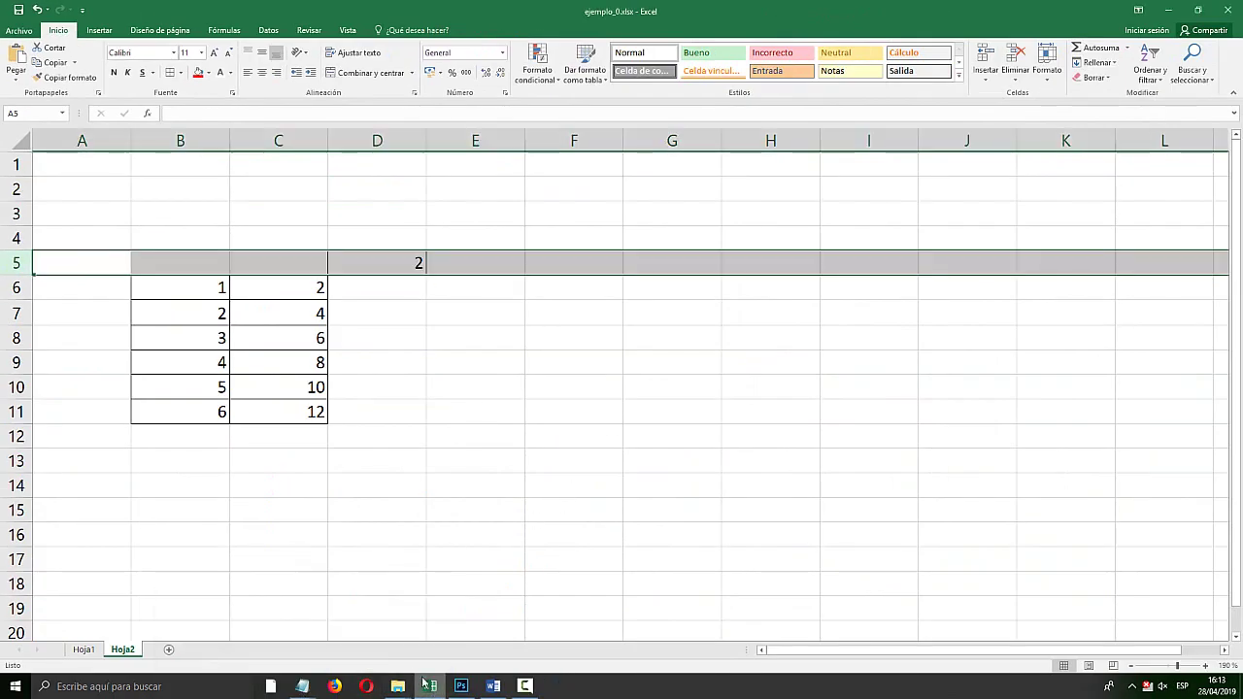
Return to Hoja1 and change the draft formula's first date reference to F$2 in Notepad
{"action": "left_click", "coordinate": [84, 650]}
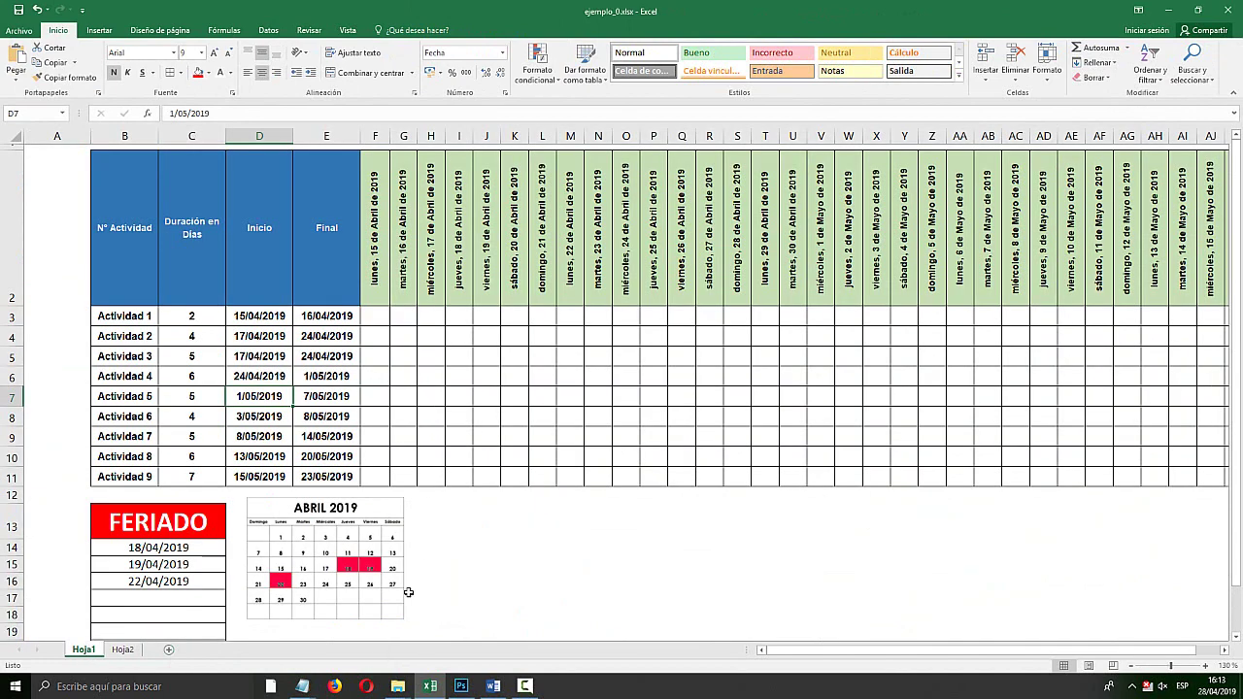
{"action": "mouse_move", "coordinate": [302, 687]}
{"action": "left_click", "coordinate": [379, 636]}
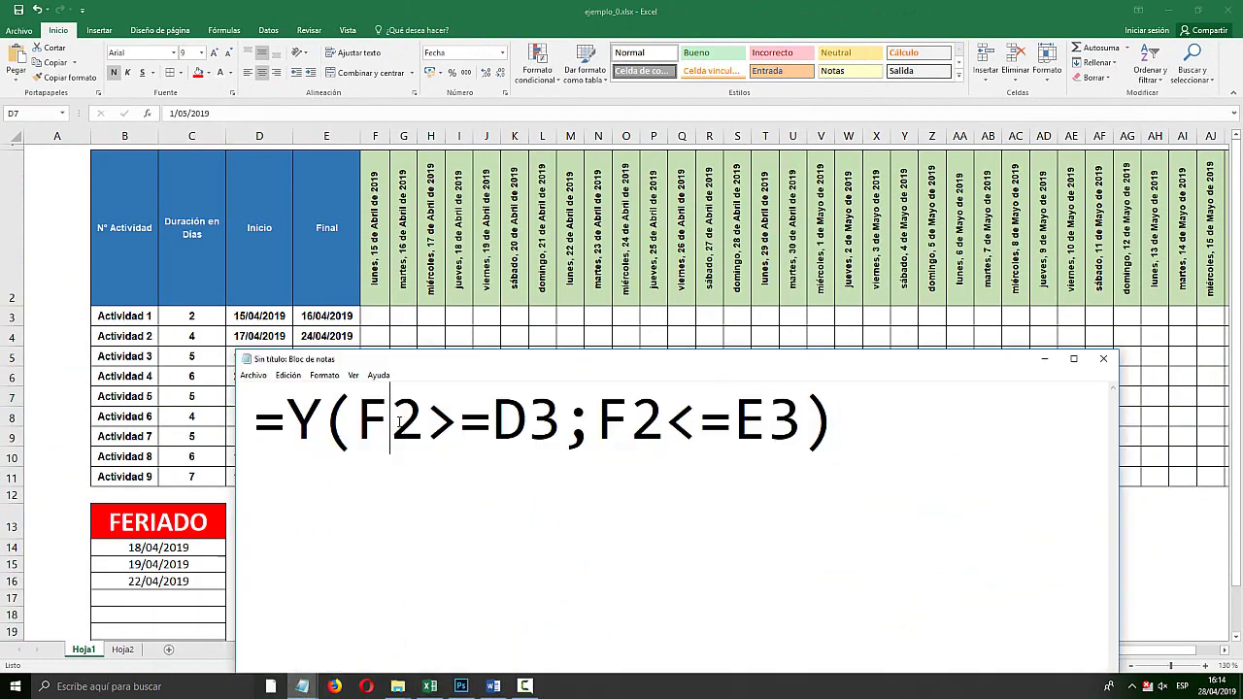
{"action": "type", "text": "$"}
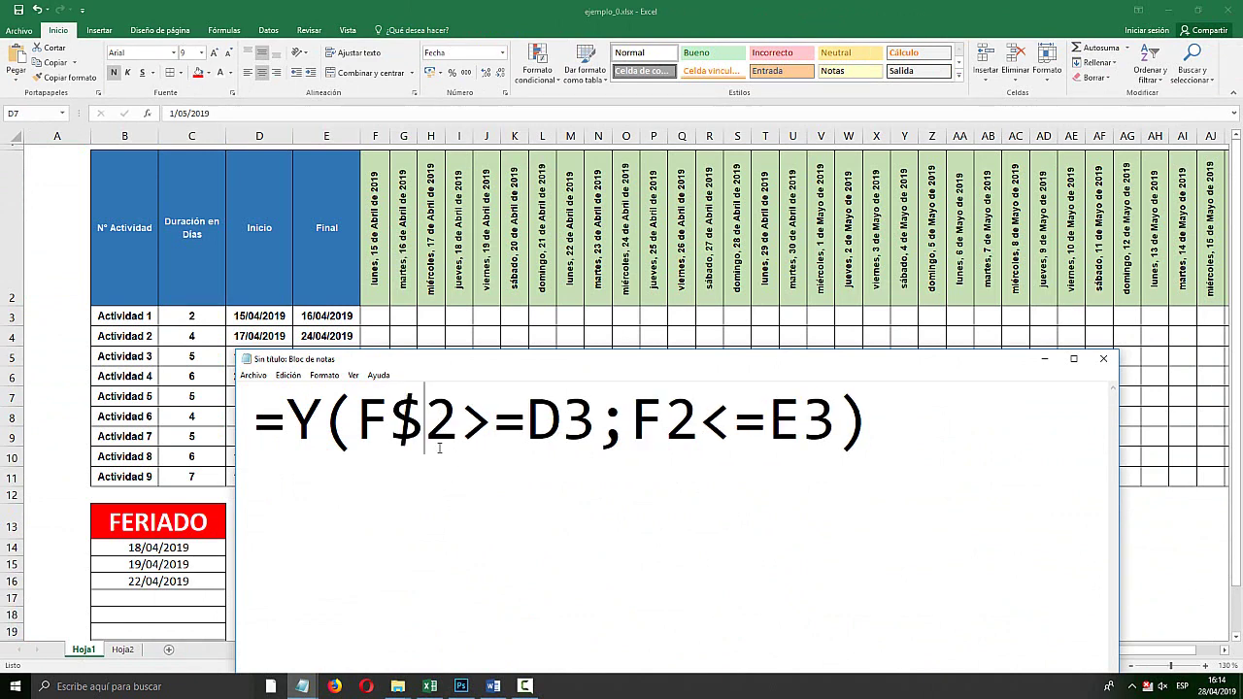
{"action": "left_click_drag", "start_coordinate": [459, 424], "coordinate": [392, 425]}
{"action": "left_click", "coordinate": [8, 274]}
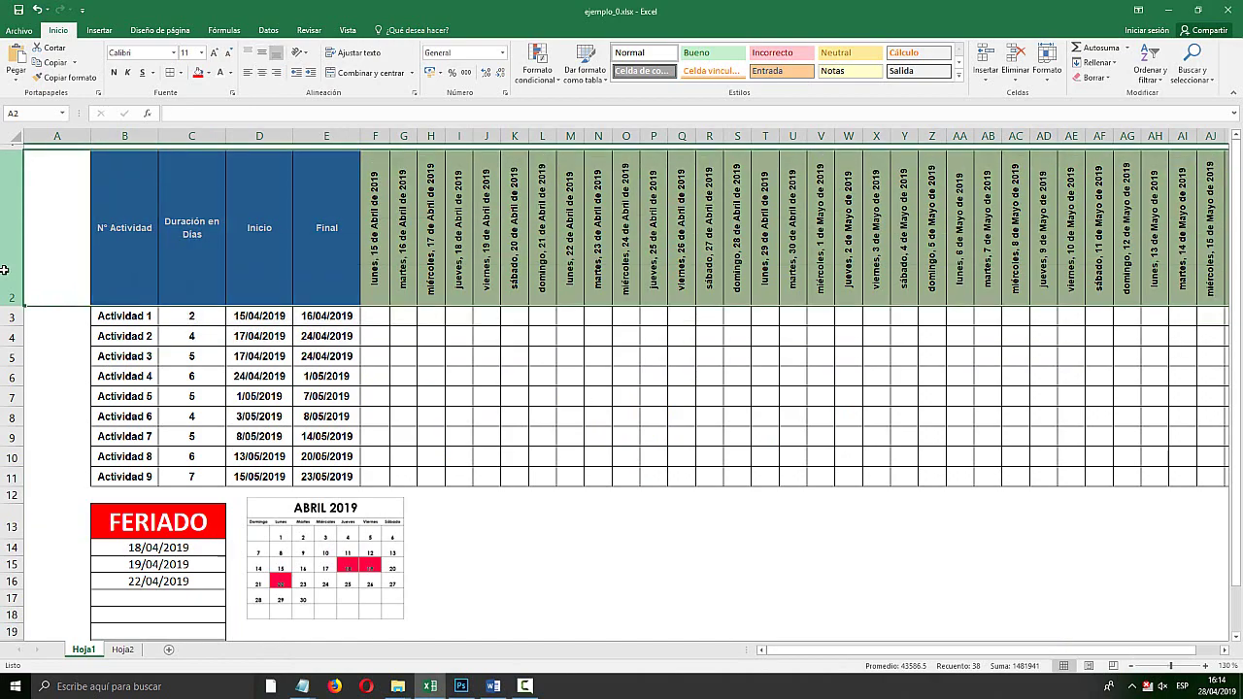
{"action": "key", "text": "super+plus"}
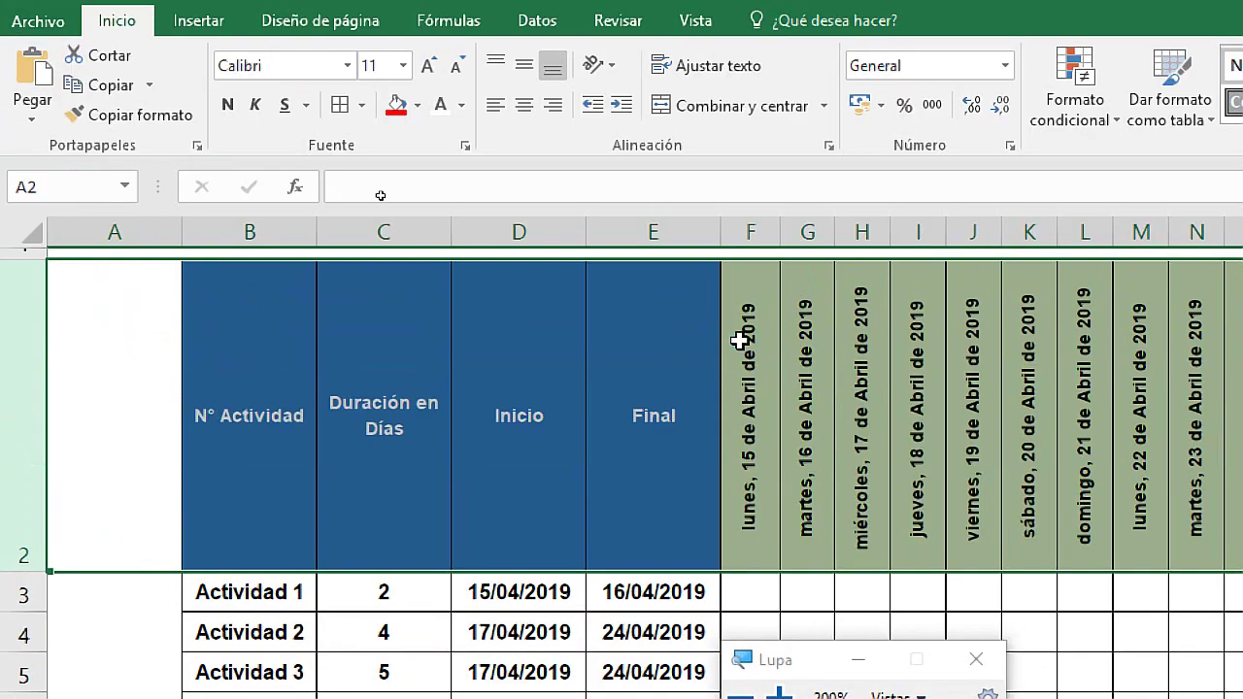
{"action": "left_click", "coordinate": [748, 342]}
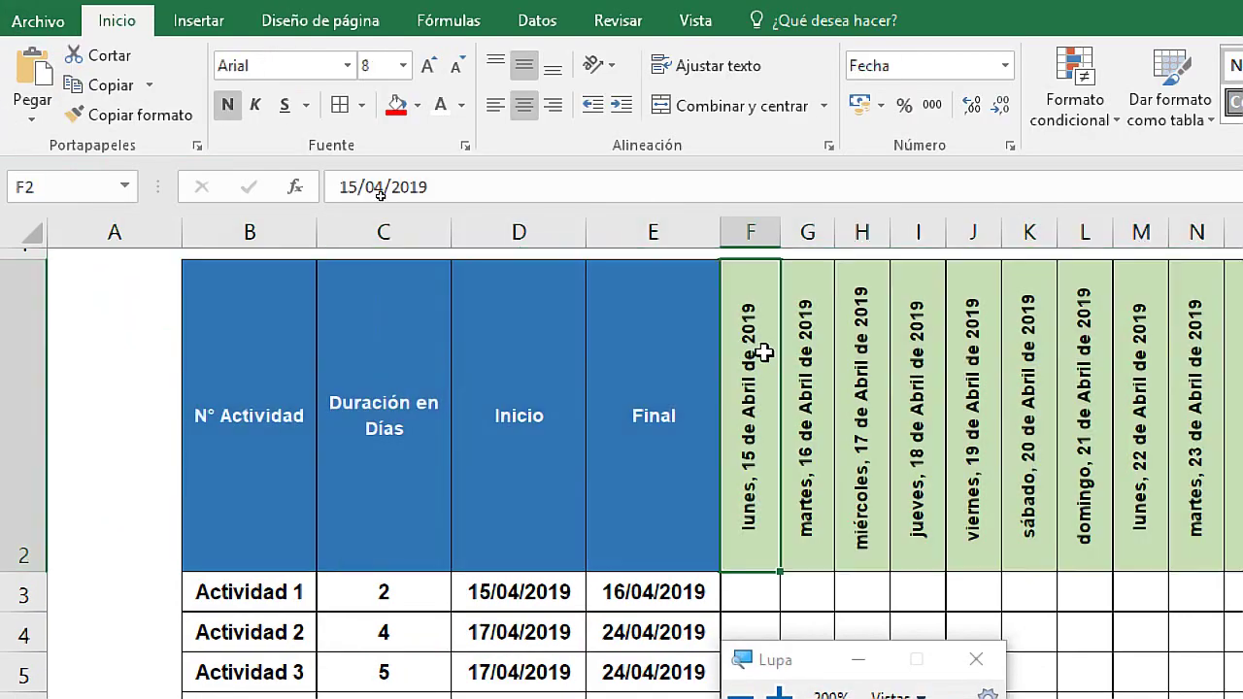
{"action": "left_click", "coordinate": [800, 430]}
{"action": "left_click", "coordinate": [754, 437]}
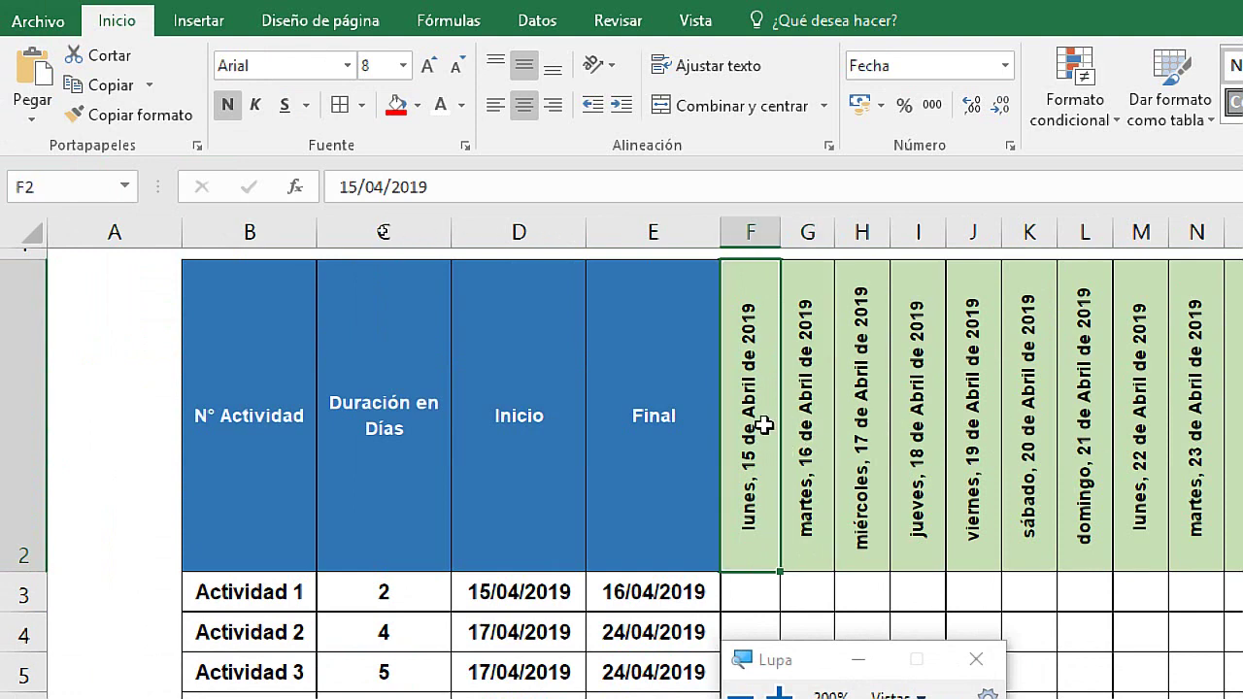
{"action": "left_click", "coordinate": [814, 417]}
{"action": "left_click", "coordinate": [840, 418]}
{"action": "left_click", "coordinate": [764, 418]}
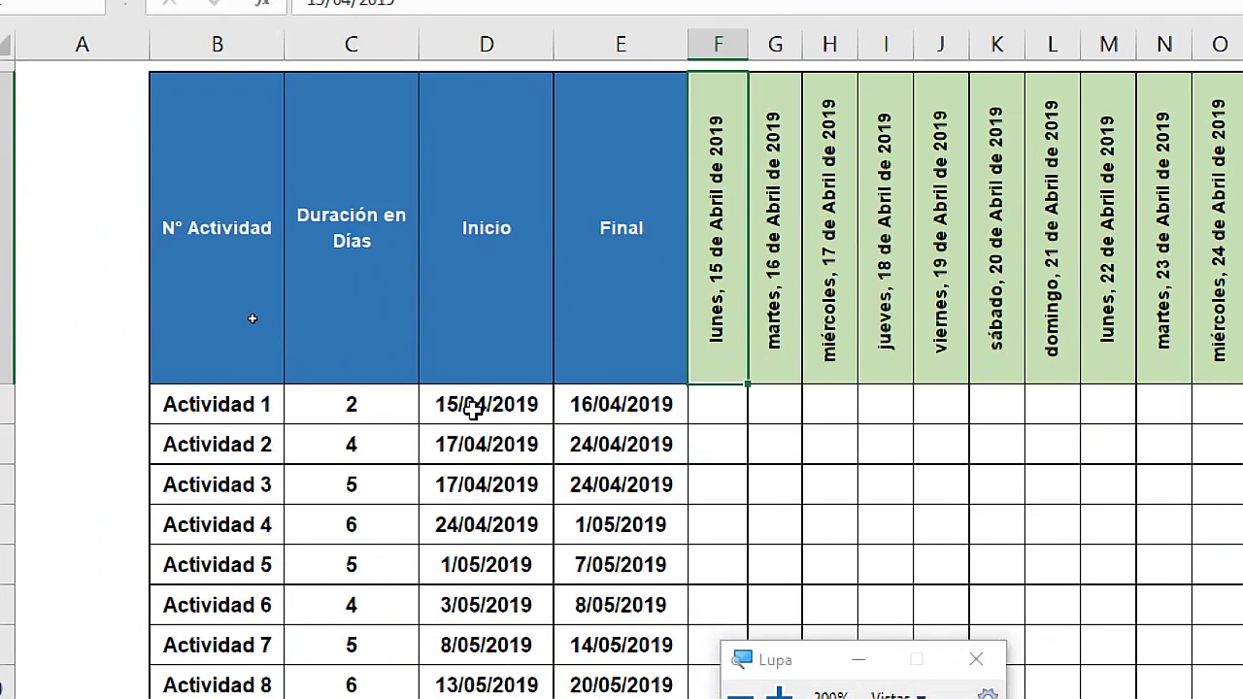
{"action": "left_click_drag", "start_coordinate": [474, 411], "coordinate": [605, 412]}
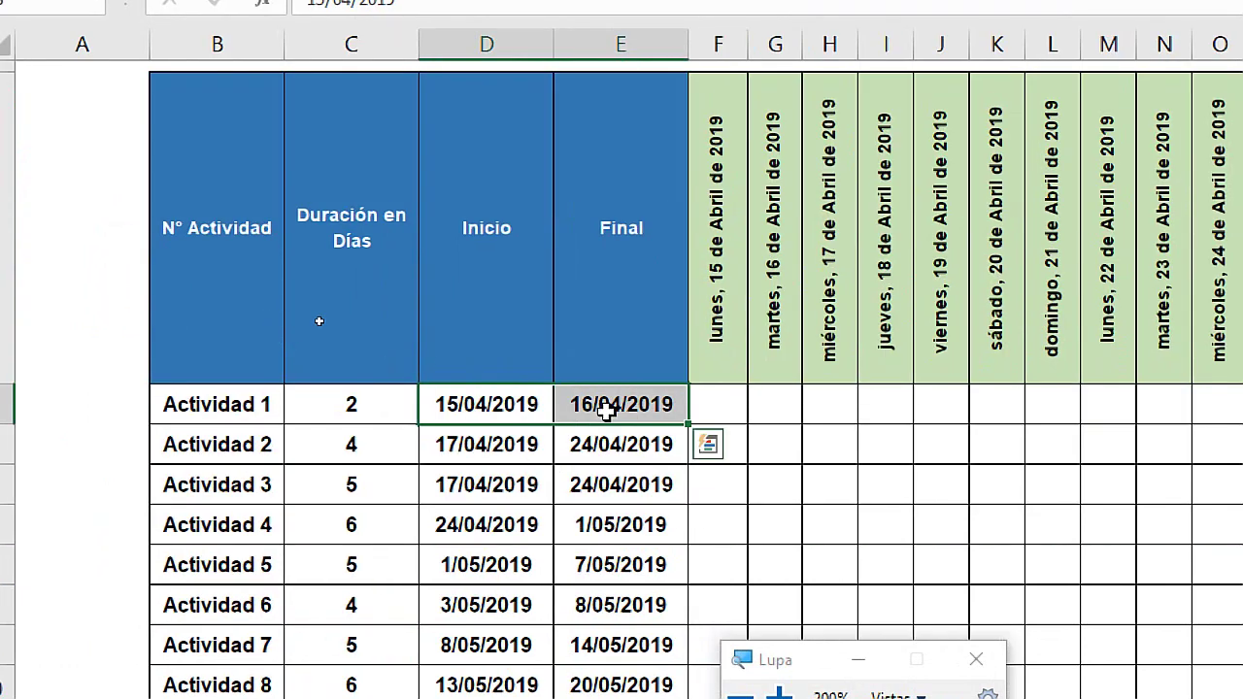
{"action": "left_click", "coordinate": [726, 281]}
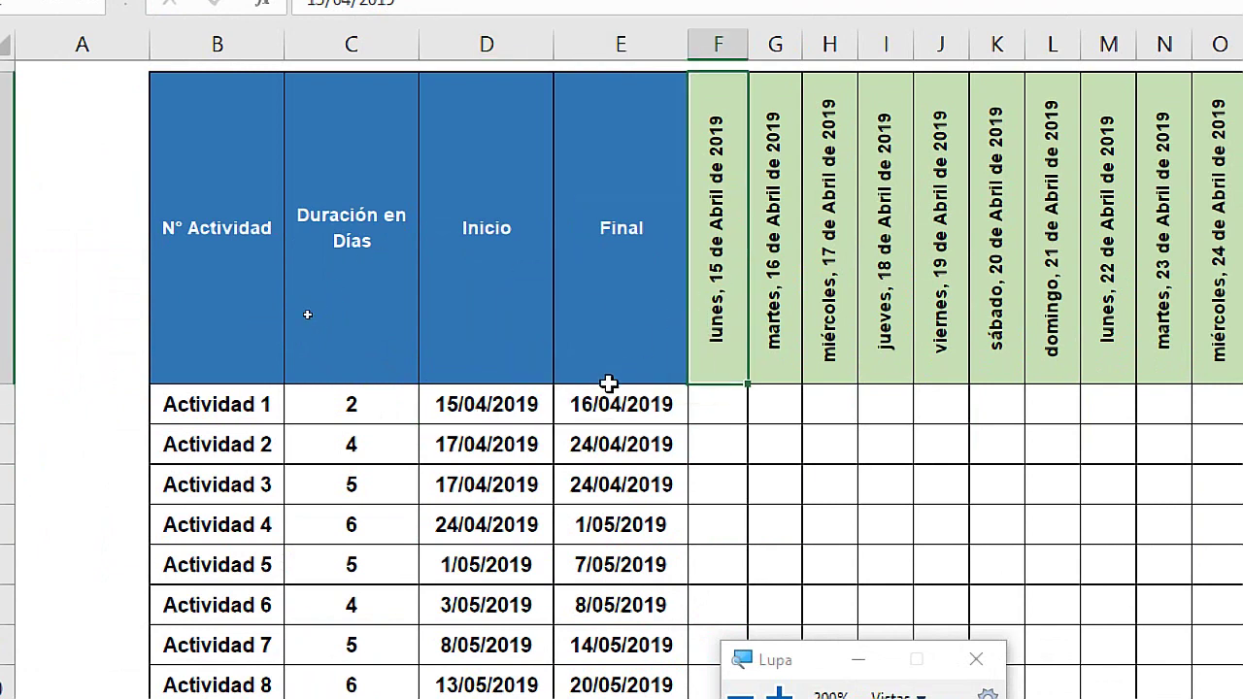
{"action": "left_click_drag", "start_coordinate": [480, 452], "coordinate": [622, 447]}
{"action": "left_click", "coordinate": [734, 291]}
{"action": "left_click_drag", "start_coordinate": [490, 490], "coordinate": [621, 485]}
{"action": "left_click", "coordinate": [738, 342]}
{"action": "left_click_drag", "start_coordinate": [485, 525], "coordinate": [638, 528]}
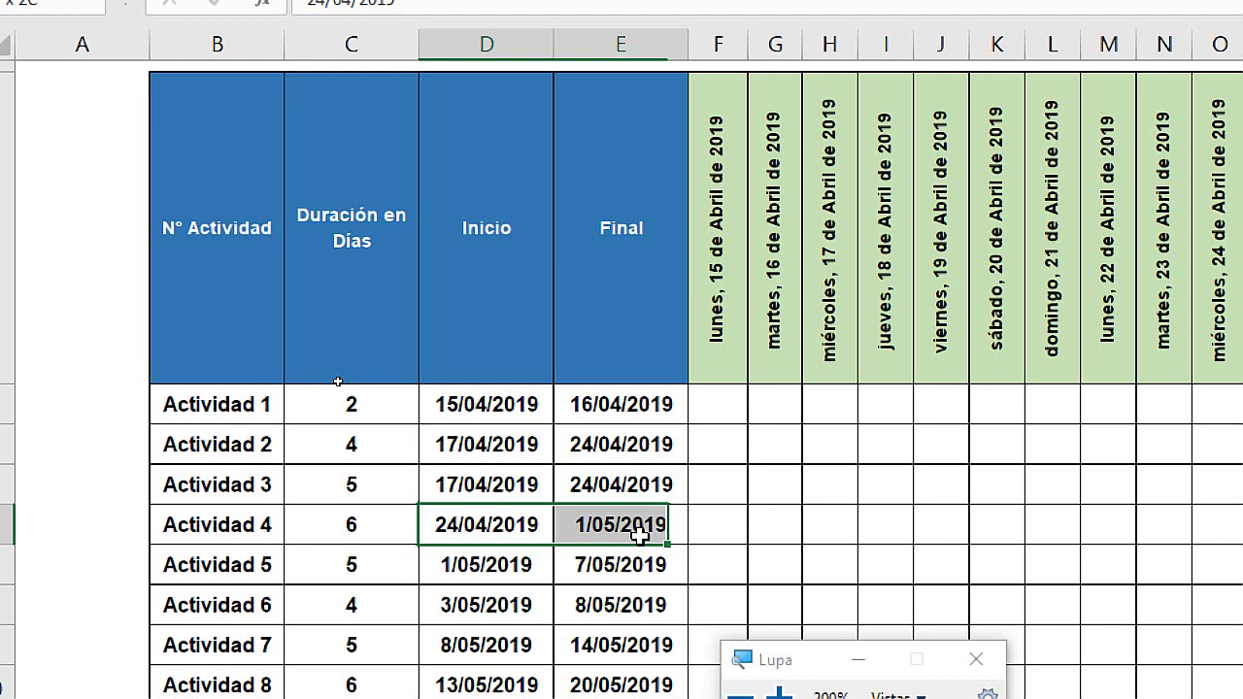
{"action": "left_click", "coordinate": [743, 282]}
{"action": "double_click", "coordinate": [753, 335]}
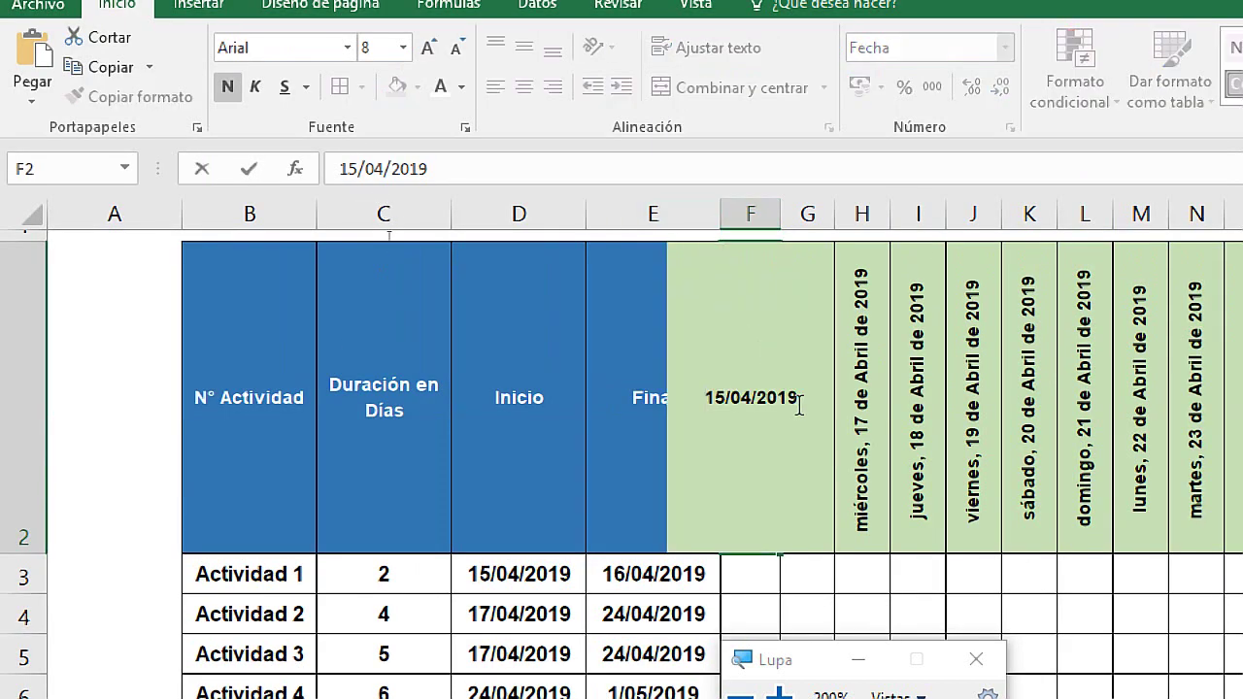
{"action": "key", "text": "Escape"}
{"action": "left_click", "coordinate": [8, 404]}
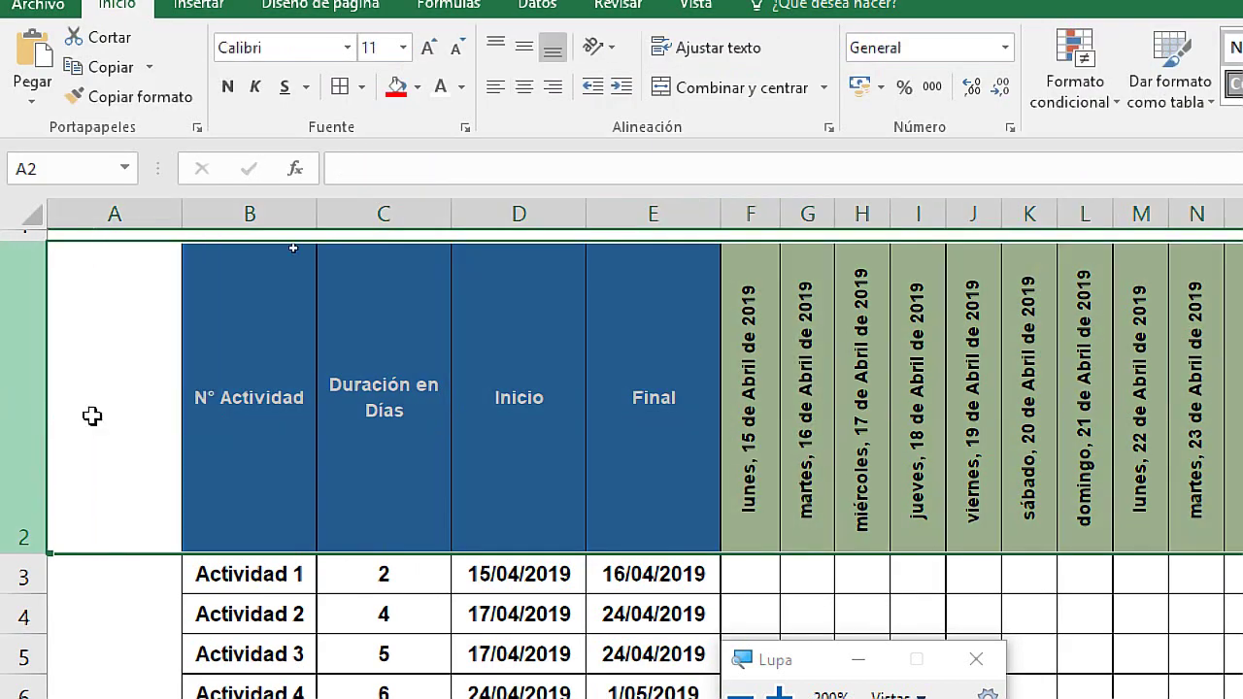
{"action": "left_click", "coordinate": [750, 405]}
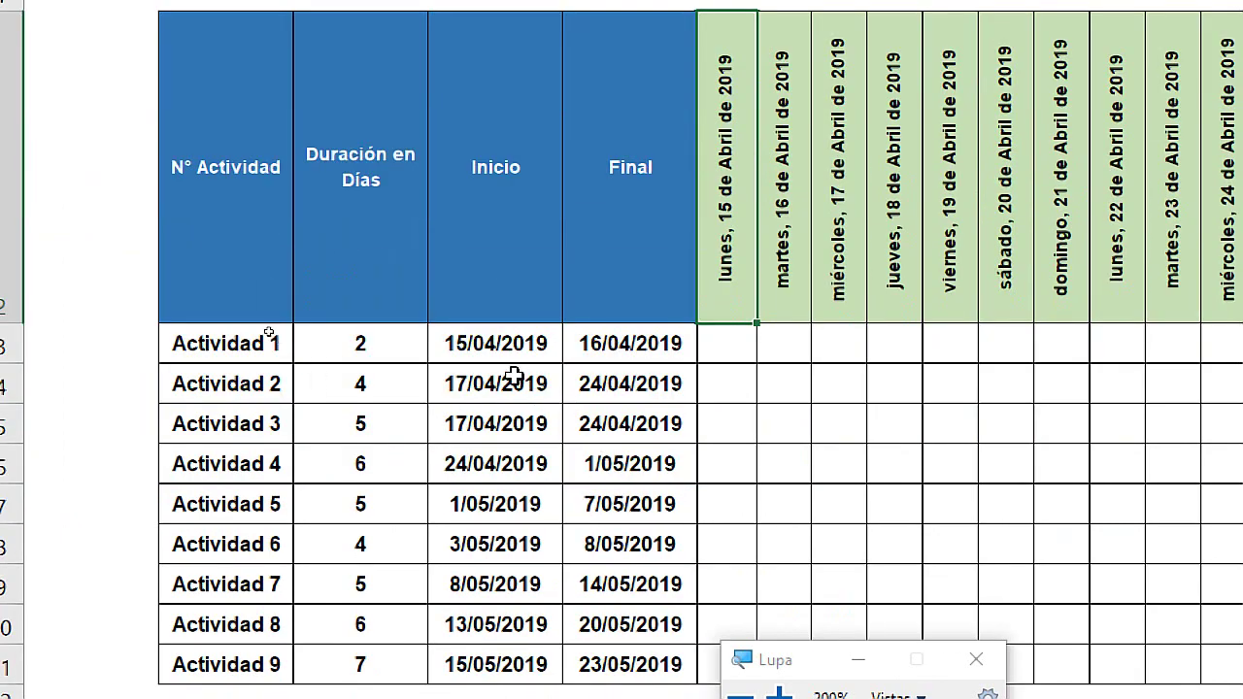
{"action": "left_click_drag", "start_coordinate": [469, 340], "coordinate": [674, 336]}
{"action": "left_click_drag", "start_coordinate": [450, 392], "coordinate": [679, 384]}
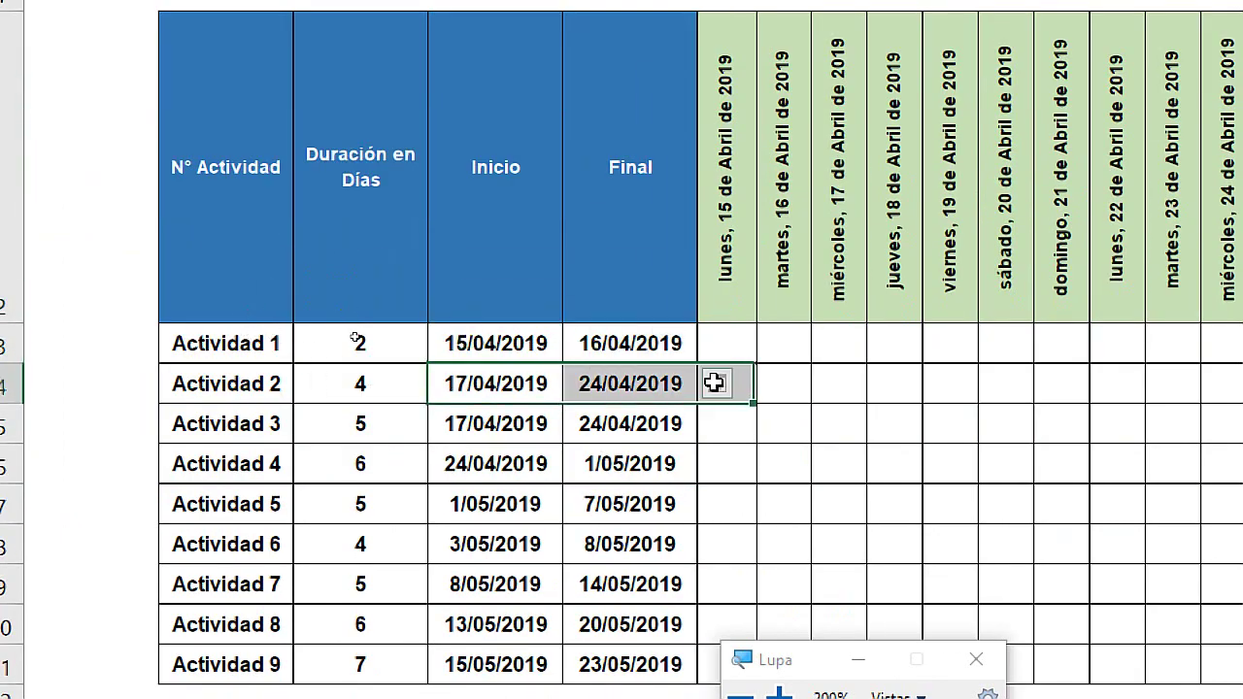
{"action": "left_click_drag", "start_coordinate": [467, 423], "coordinate": [641, 432]}
{"action": "key", "text": "super+minus"}
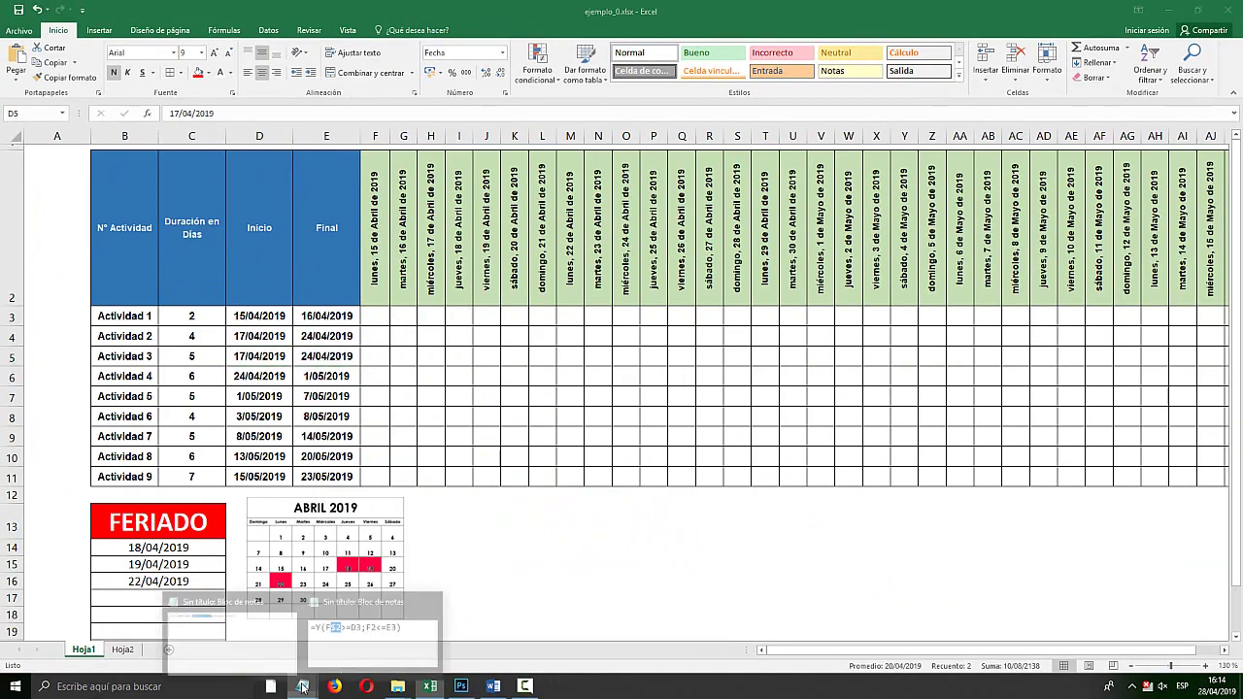
{"action": "left_click", "coordinate": [524, 686]}
{"action": "left_click", "coordinate": [427, 425]}
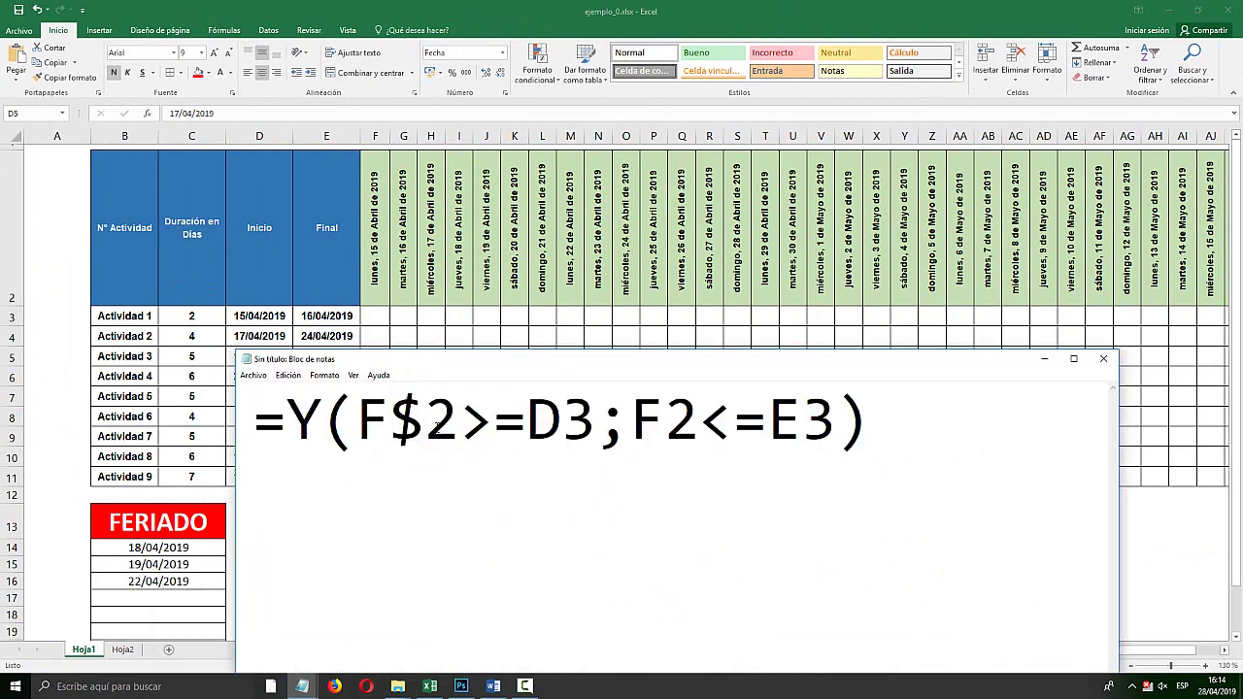
{"action": "double_click", "coordinate": [436, 426]}
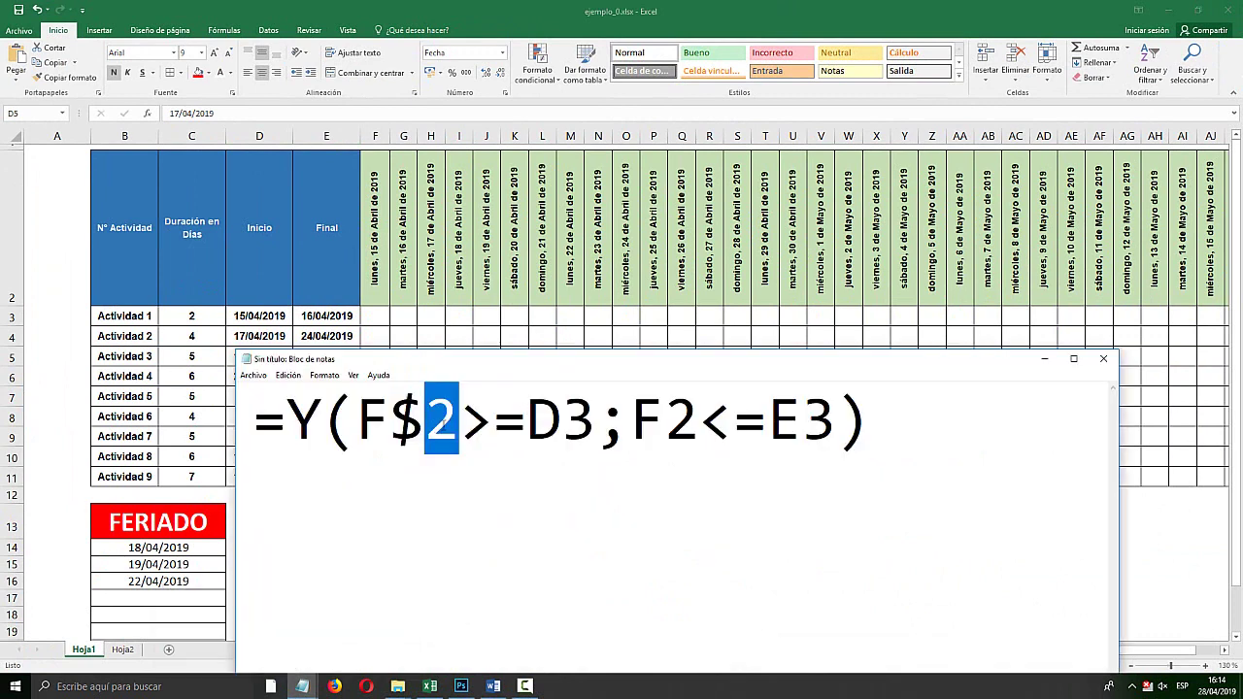
{"action": "left_click", "coordinate": [526, 426]}
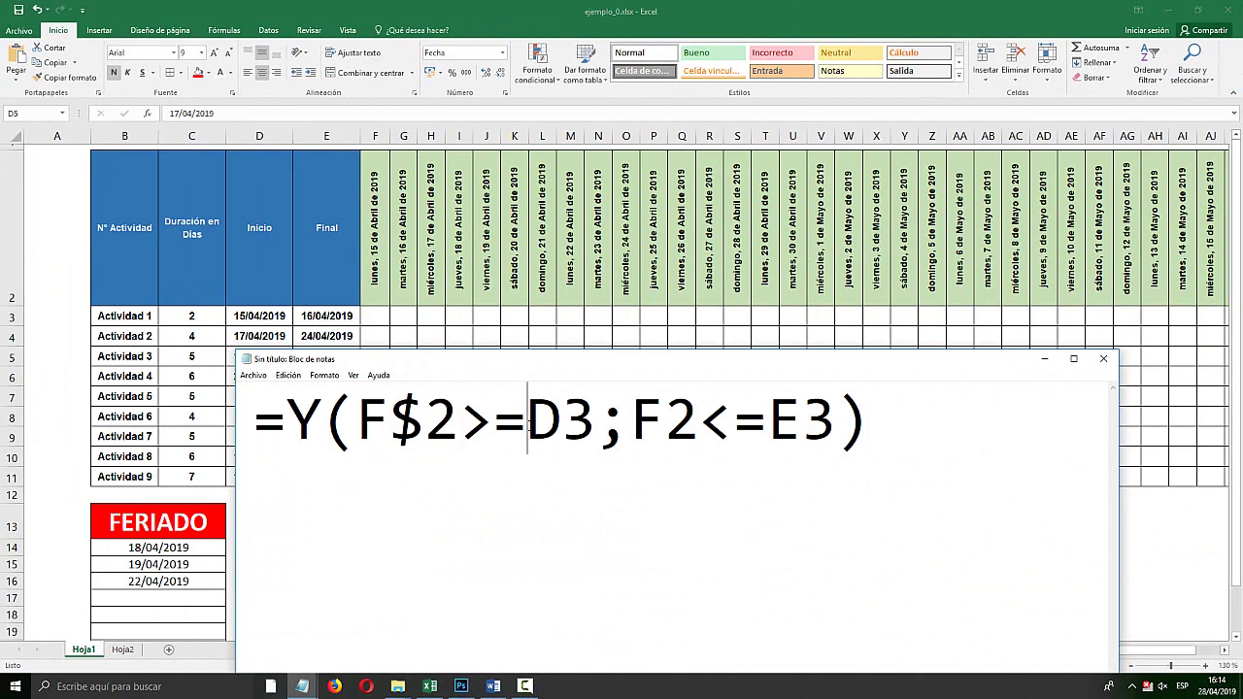
{"action": "left_click_drag", "start_coordinate": [366, 358], "coordinate": [463, 387]}
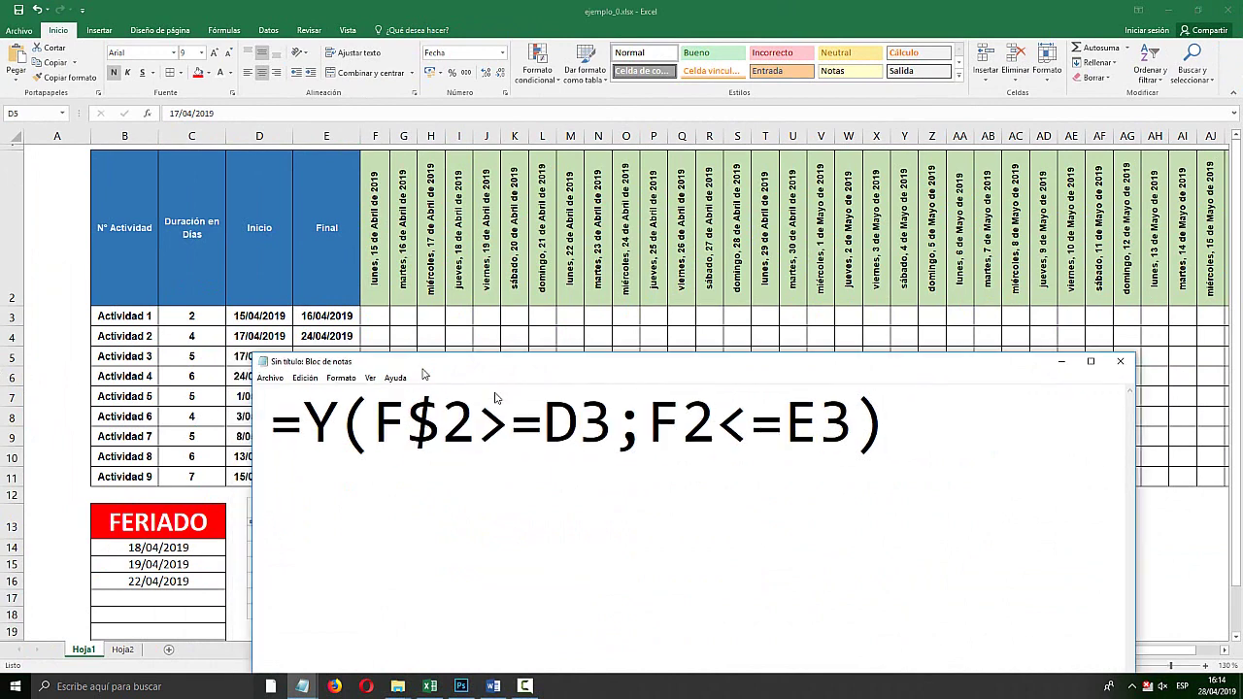
{"action": "left_click", "coordinate": [18, 319]}
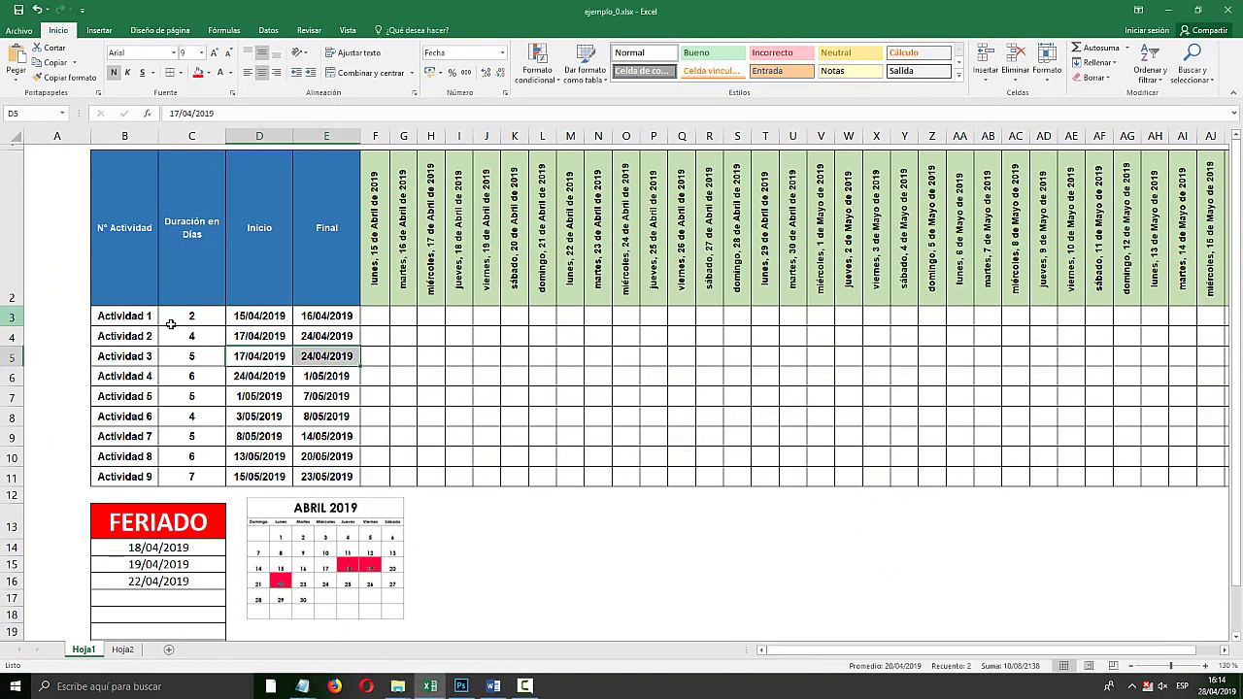
{"action": "left_click_drag", "start_coordinate": [333, 322], "coordinate": [259, 320]}
{"action": "left_click", "coordinate": [209, 323]}
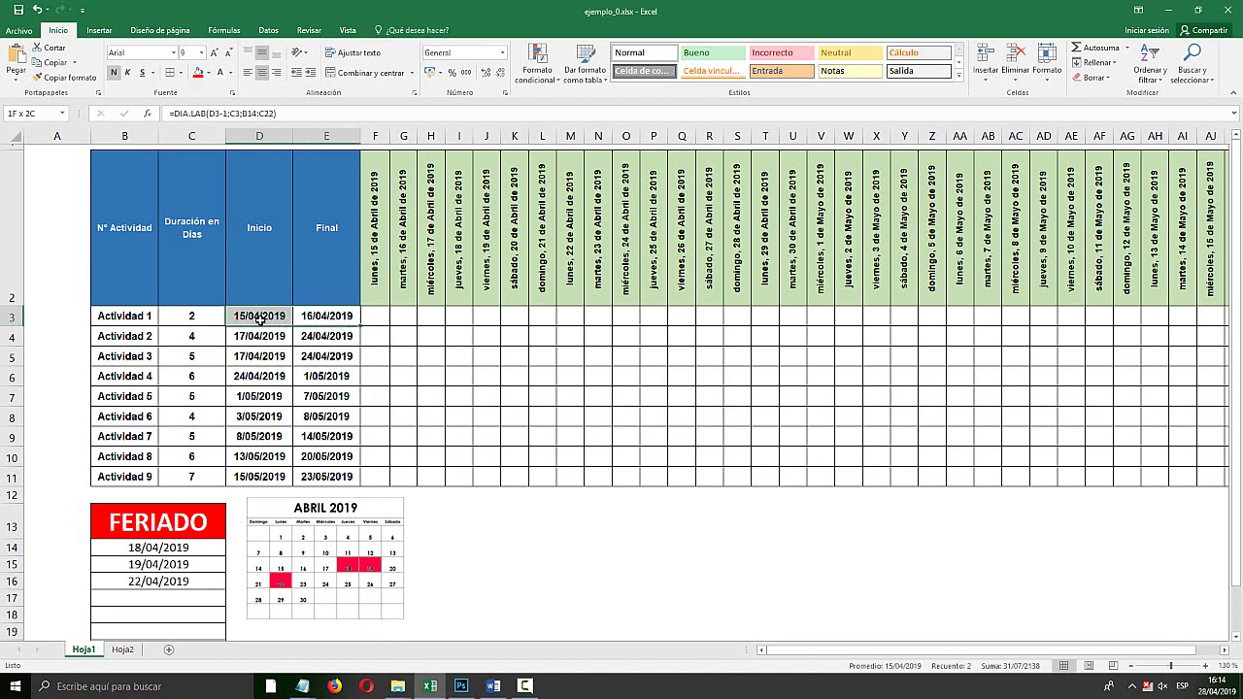
{"action": "left_click", "coordinate": [260, 127]}
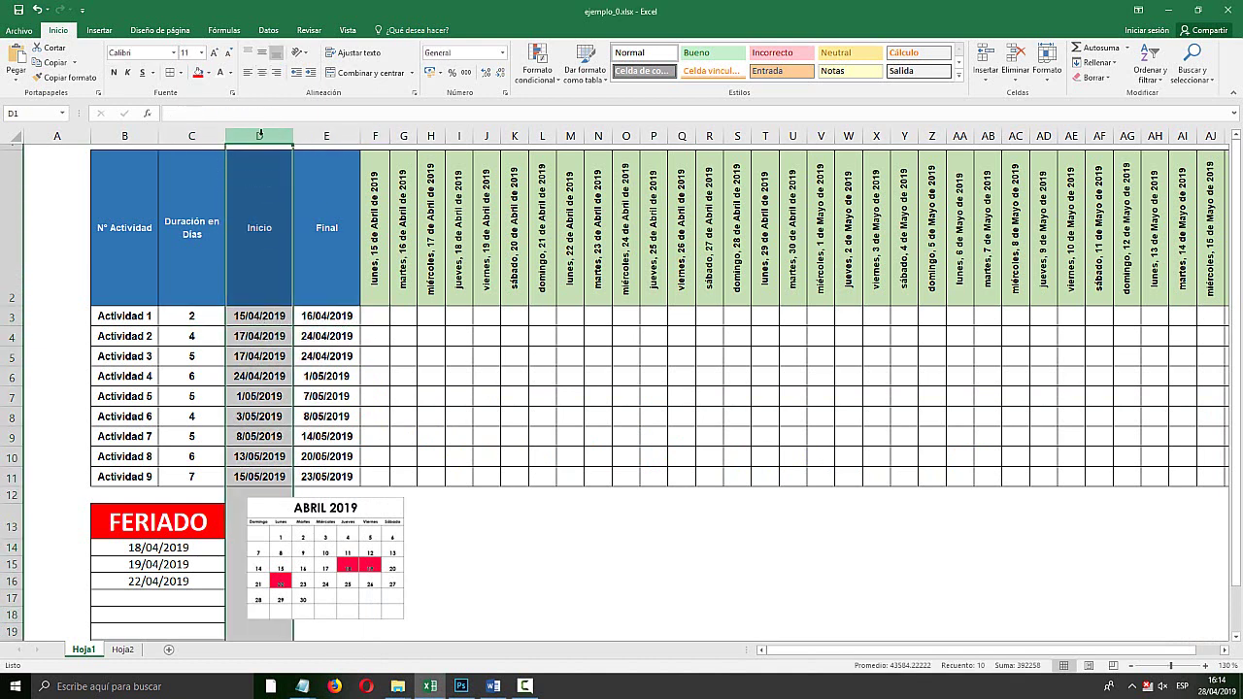
In the Notepad draft, lock the start-date column as $D3
{"action": "left_click", "coordinate": [302, 686]}
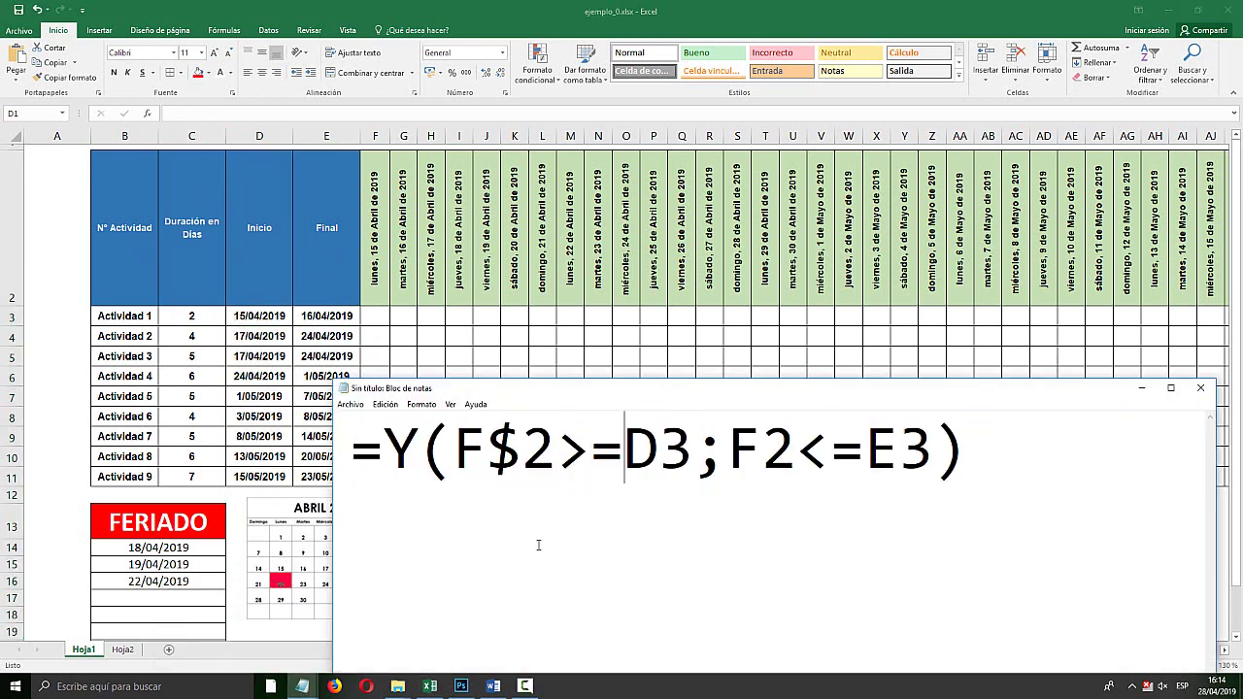
{"action": "left_click", "coordinate": [628, 468]}
{"action": "type", "text": "$"}
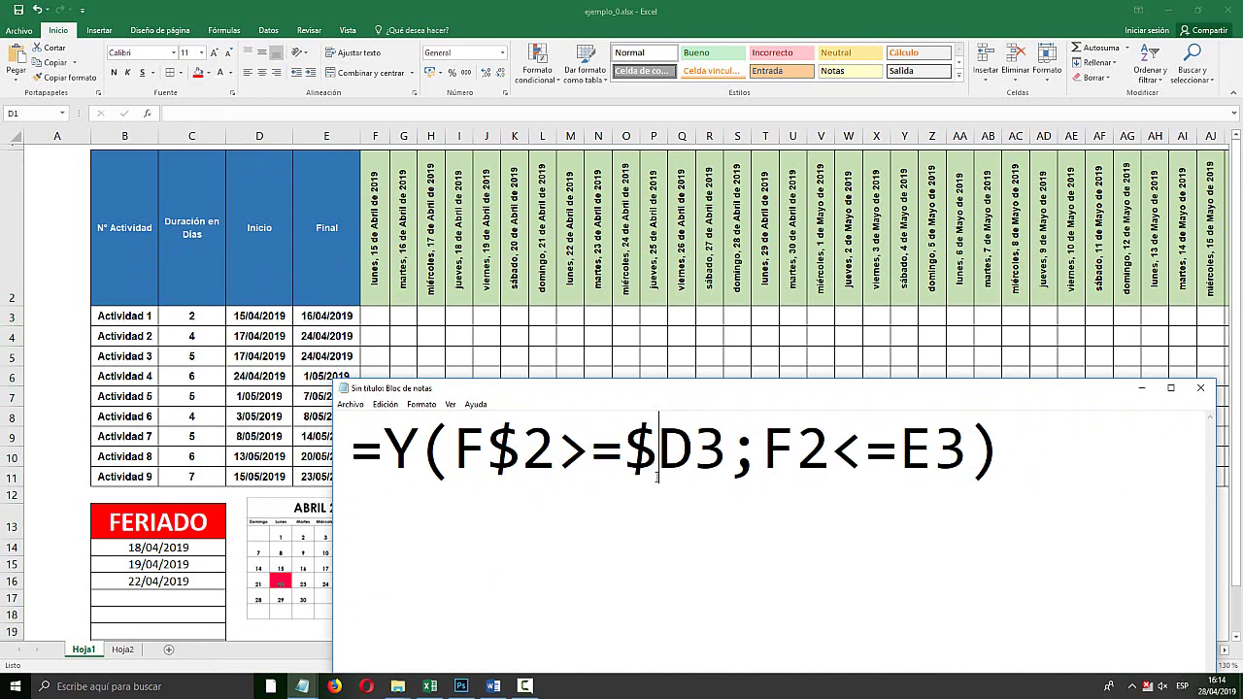
{"action": "left_click_drag", "start_coordinate": [727, 447], "coordinate": [474, 442]}
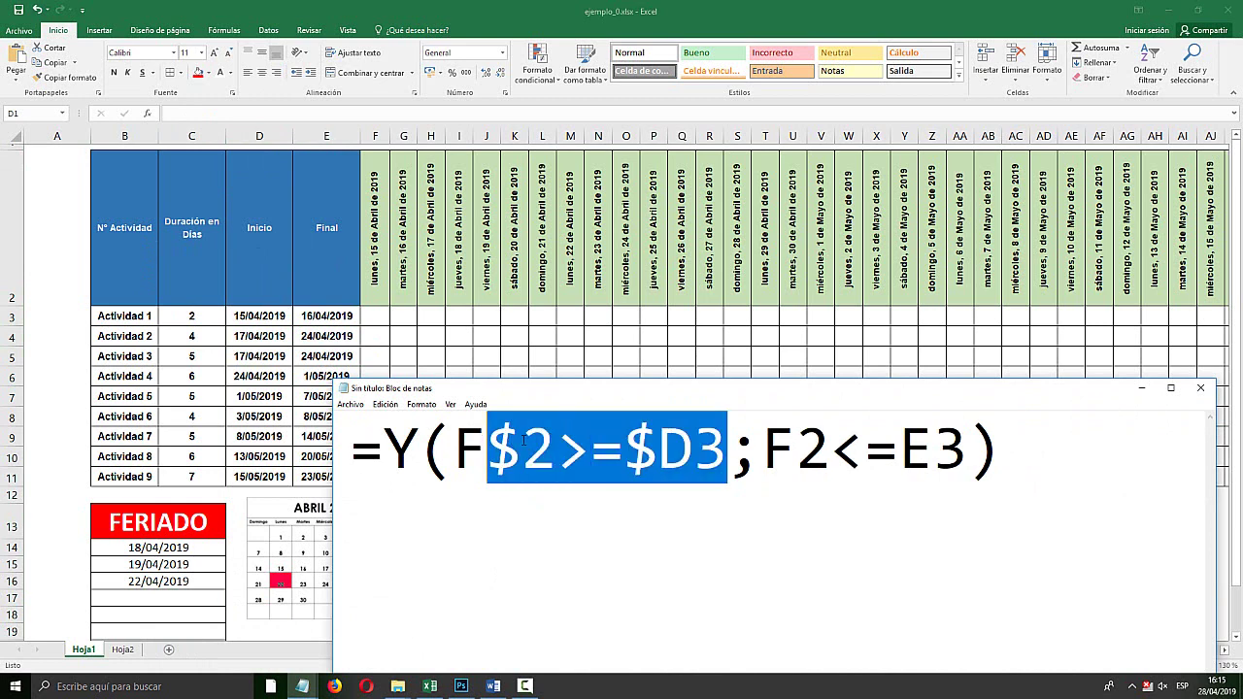
Change the second condition to F$2<=$E3, completing =Y(F$2>=$D3;F$2<=$E3)
{"action": "left_click", "coordinate": [798, 460]}
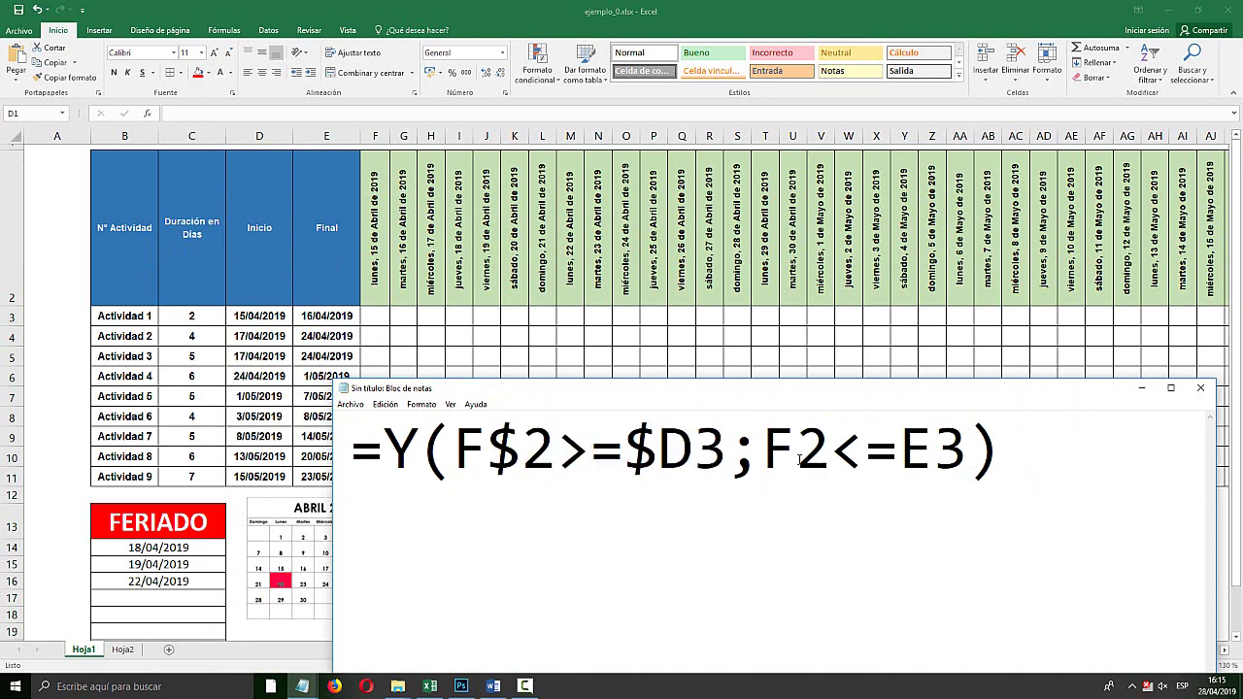
{"action": "type", "text": "$2>="}
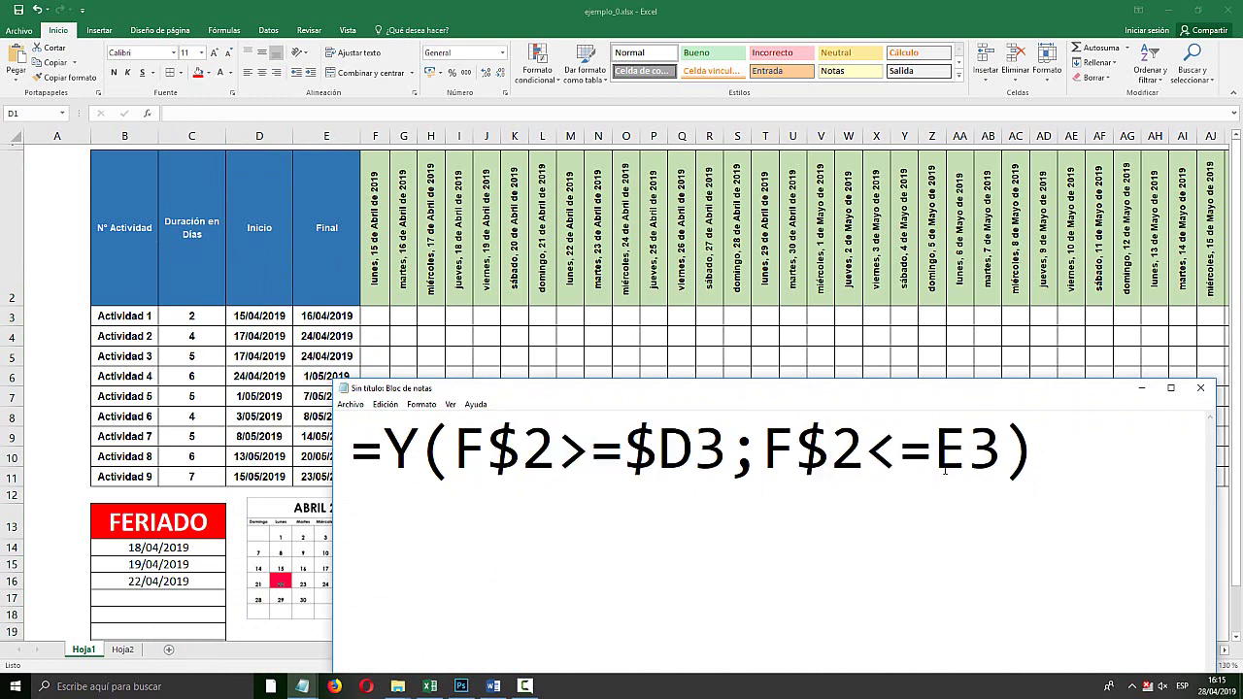
{"action": "type", "text": "$"}
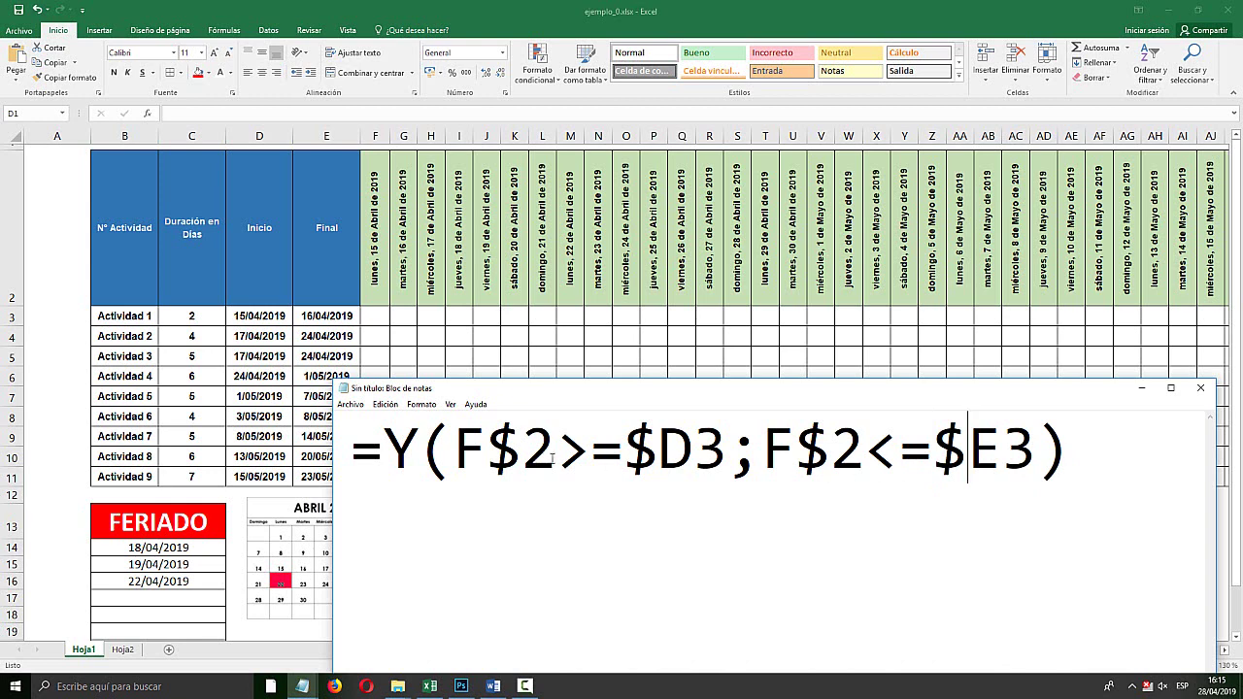
{"action": "double_click", "coordinate": [401, 444]}
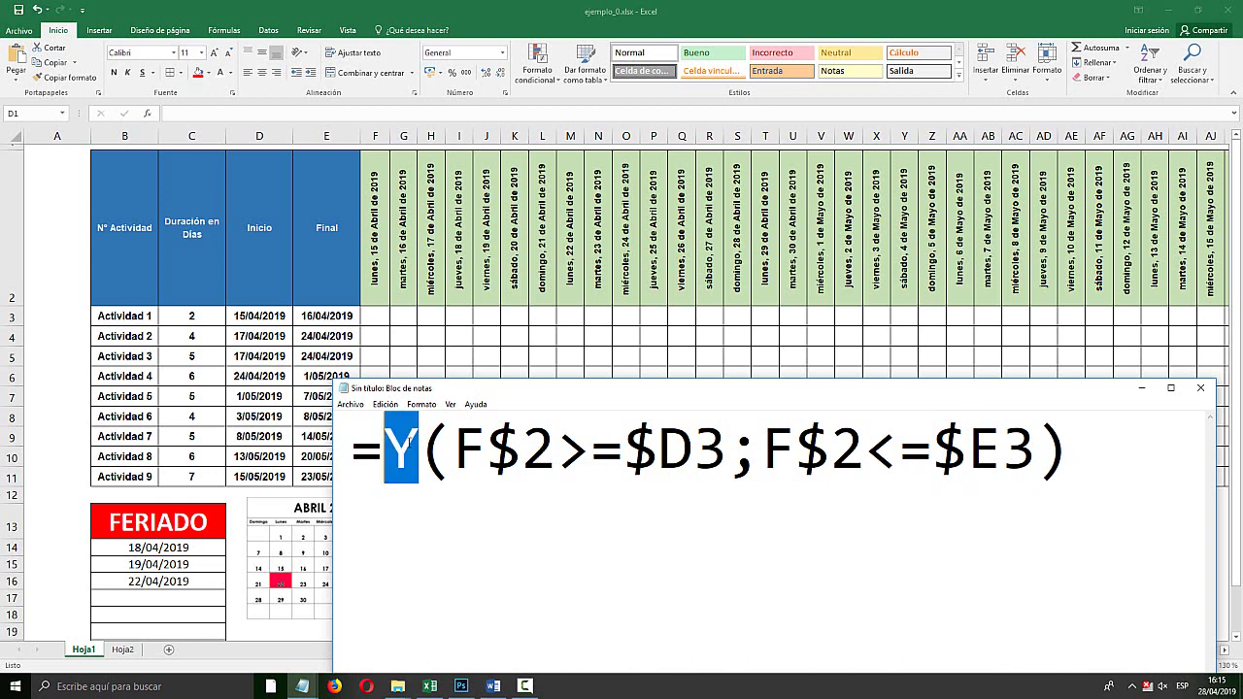
{"action": "left_click_drag", "start_coordinate": [763, 453], "coordinate": [476, 447]}
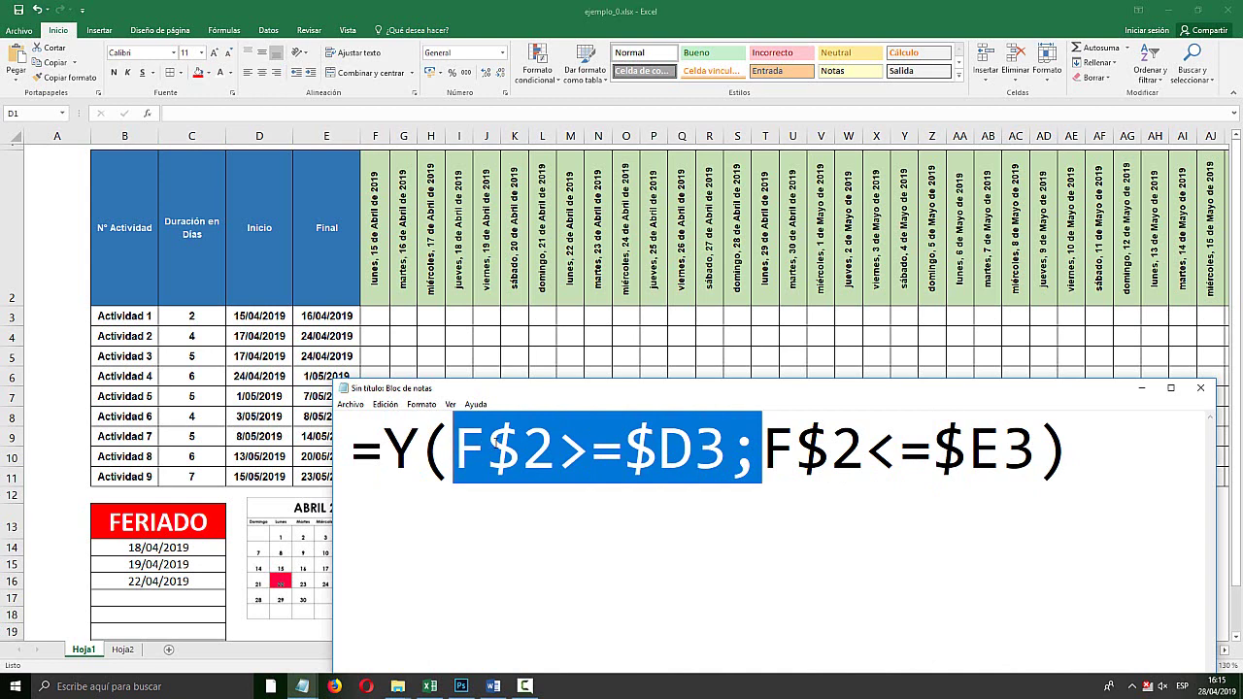
{"action": "left_click", "coordinate": [599, 462]}
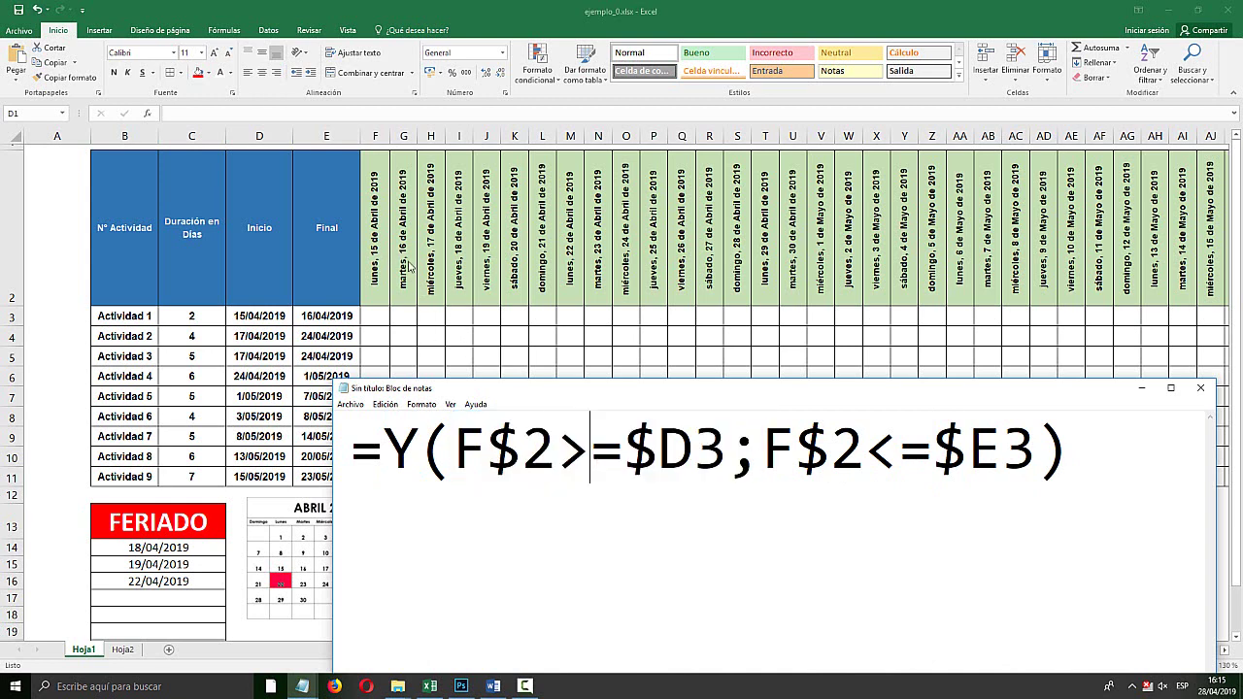
{"action": "left_click", "coordinate": [259, 136]}
{"action": "left_click", "coordinate": [381, 219]}
Compare the Notepad formula with Actividad 1's start and end dates in D3 and E3
{"action": "left_click_drag", "start_coordinate": [270, 309], "coordinate": [305, 316]}
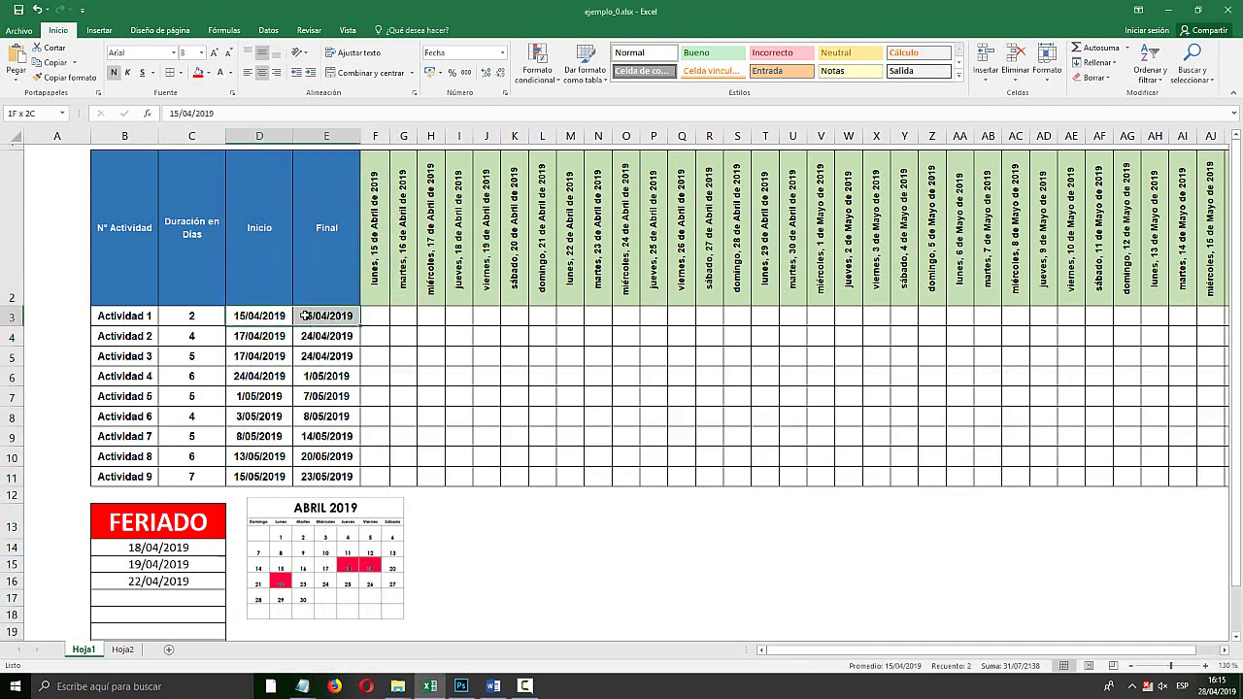
{"action": "left_click", "coordinate": [374, 622]}
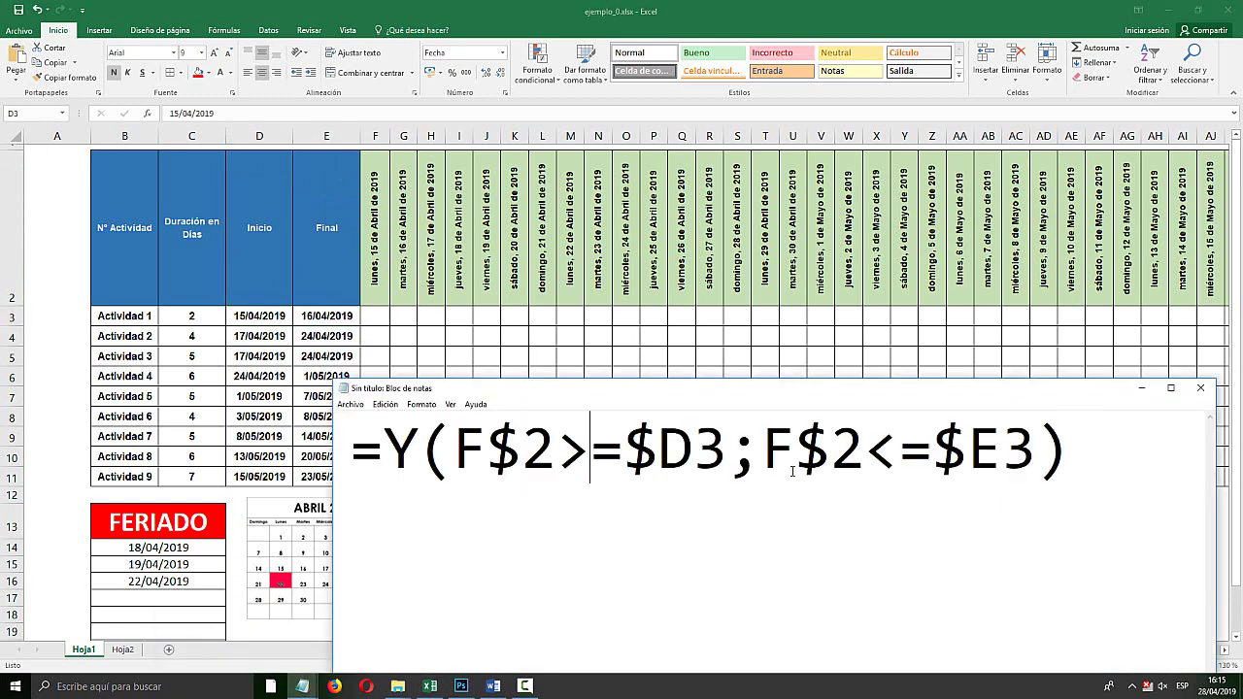
{"action": "left_click_drag", "start_coordinate": [762, 448], "coordinate": [1025, 442]}
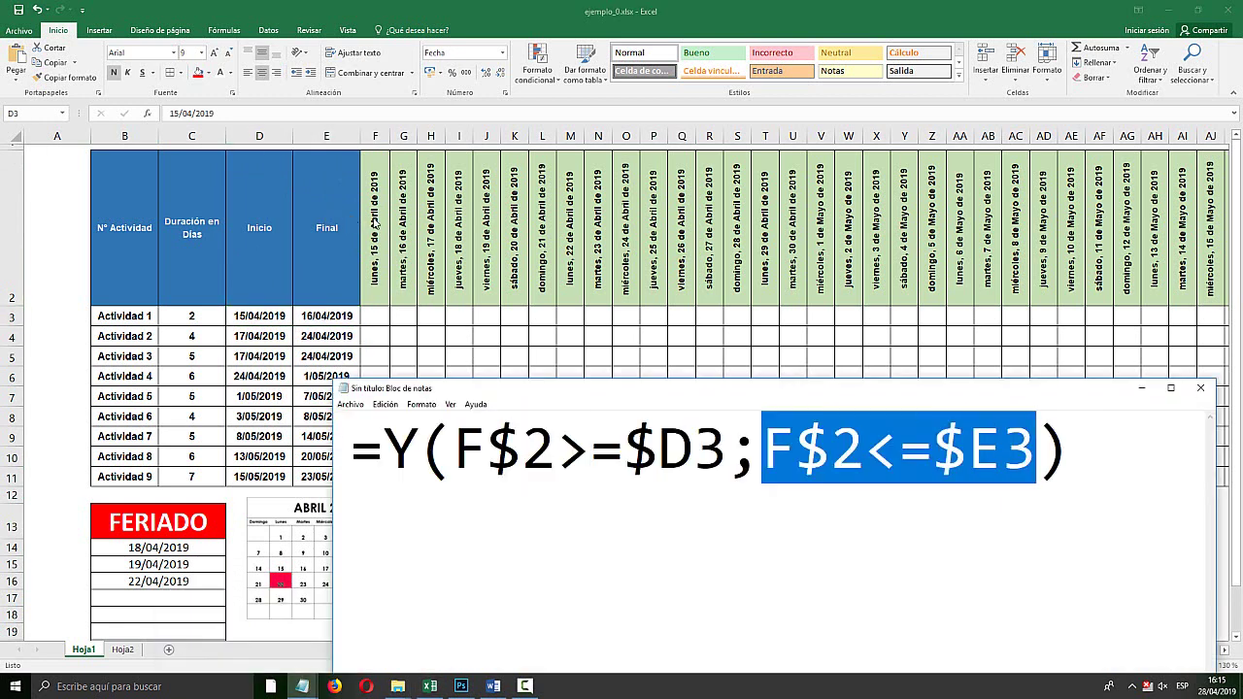
{"action": "key", "text": "alt+Tab"}
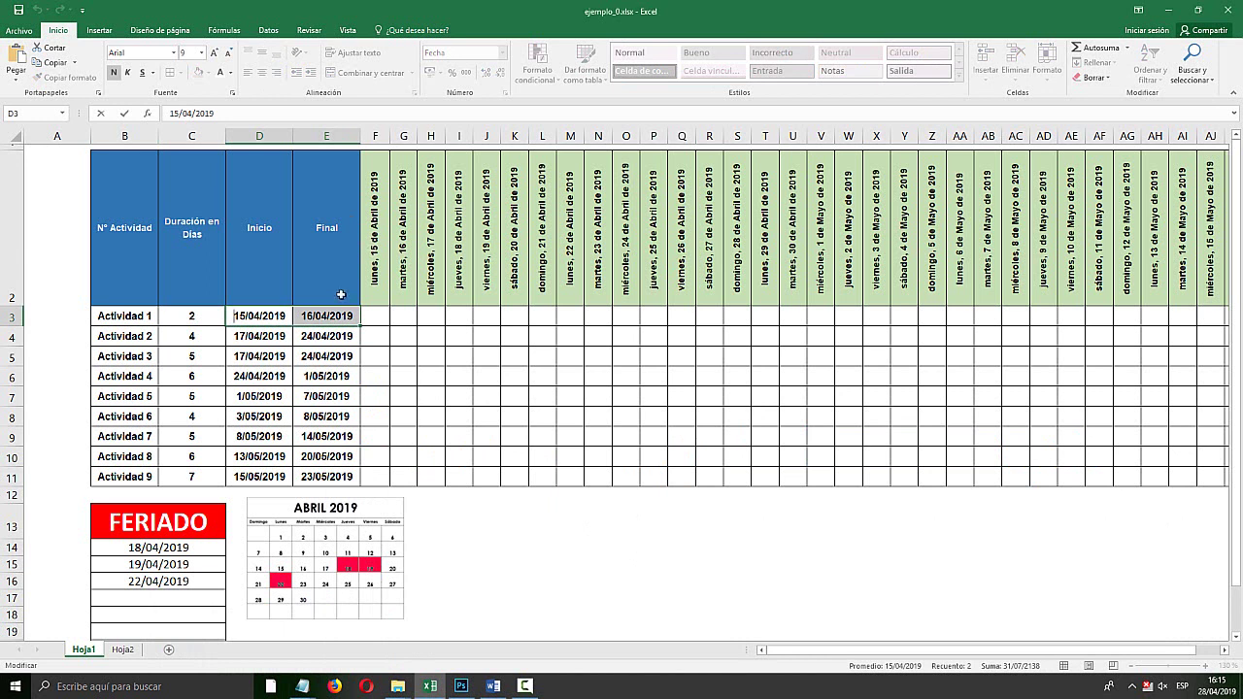
{"action": "key", "text": "Escape"}
{"action": "left_click", "coordinate": [333, 311]}
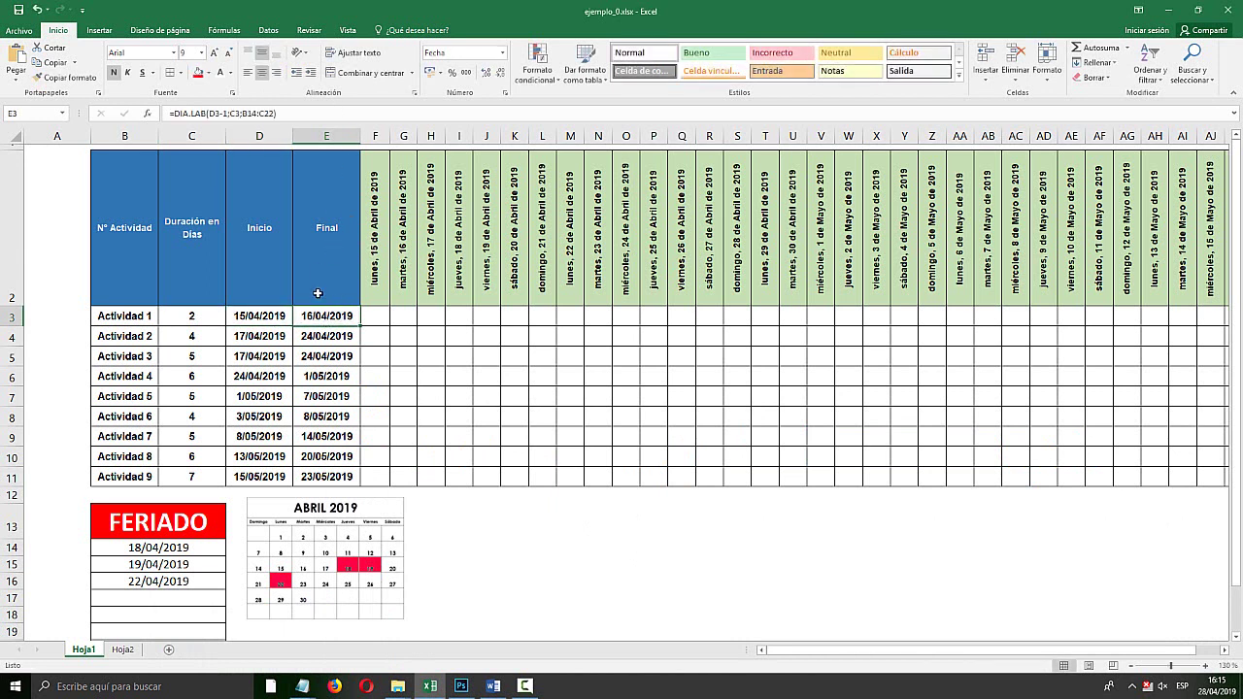
{"action": "key", "text": "super+plus"}
{"action": "key", "text": "super+Escape"}
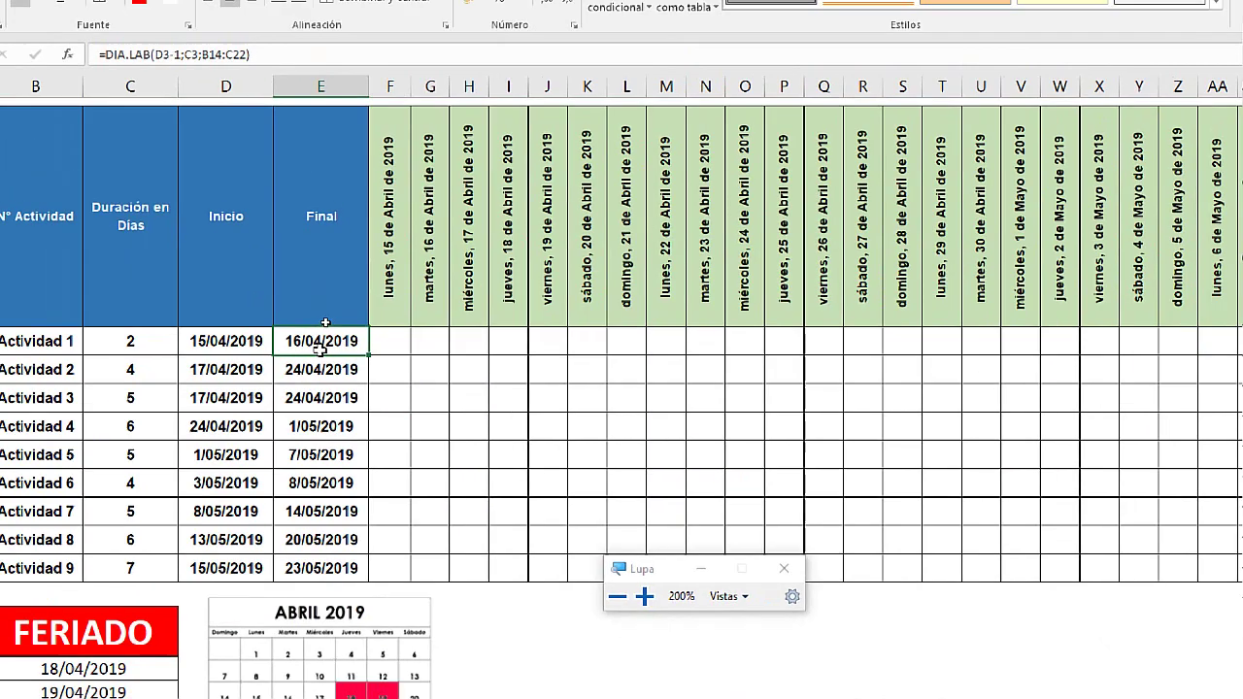
Select and copy the whole =Y(F$2>=$D3;F$2<=$E3) formula from Notepad
{"action": "left_click", "coordinate": [302, 686]}
{"action": "left_click", "coordinate": [968, 448]}
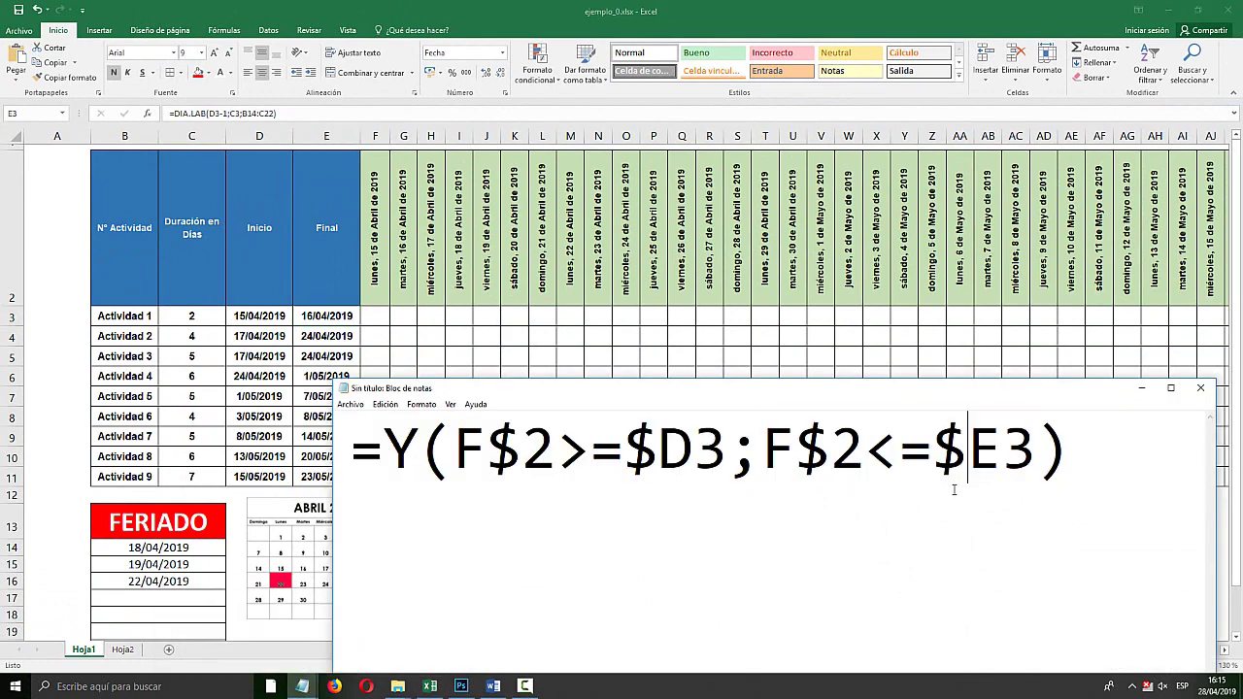
{"action": "double_click", "coordinate": [1054, 448]}
{"action": "key", "text": "ctrl+a"}
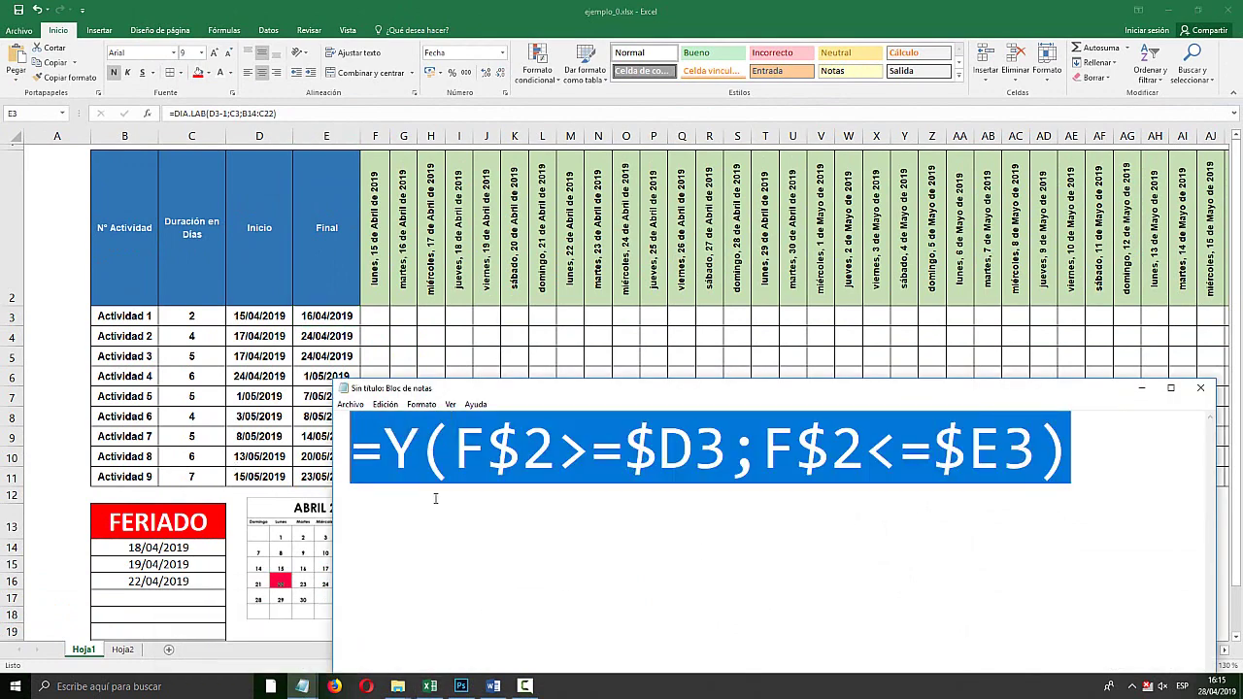
{"action": "key", "text": "alt+Tab"}
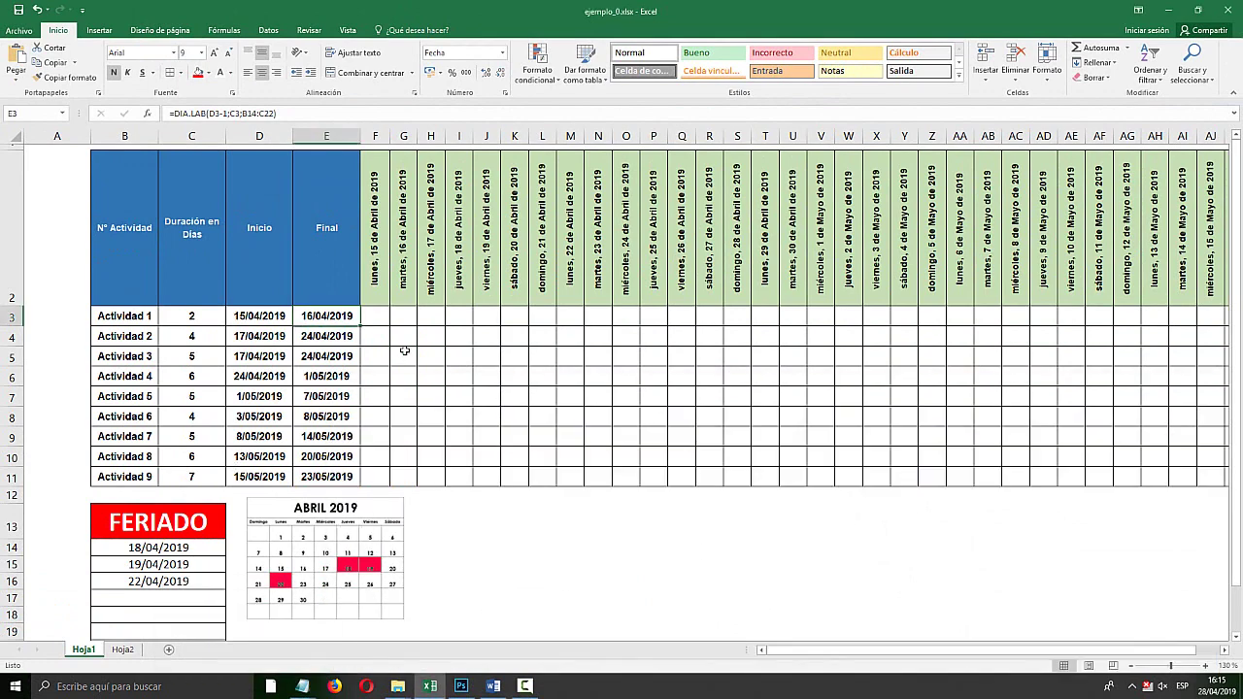
Select the Gantt task grid from F3 through row 11
{"action": "mouse_move", "coordinate": [373, 315]}
{"action": "left_mouse_down"}
{"action": "mouse_move", "coordinate": [820, 473]}
{"action": "mouse_move", "coordinate": [1090, 480]}
{"action": "left_mouse_up"}
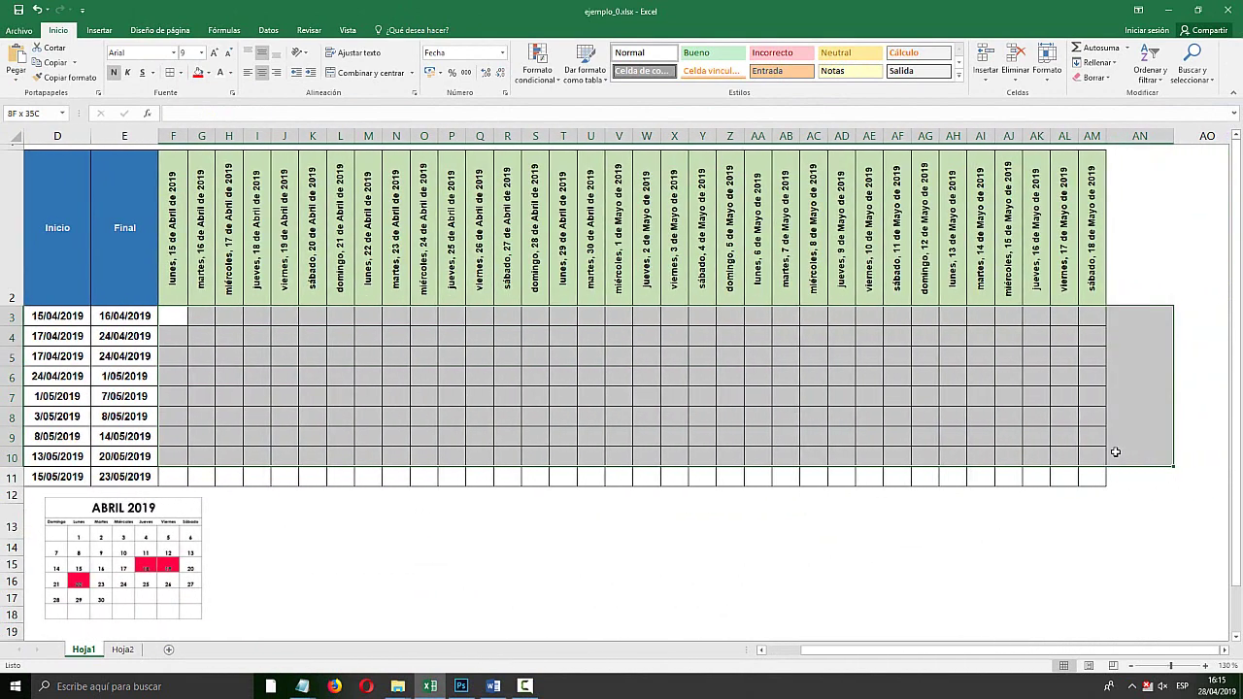
{"action": "left_click_drag", "start_coordinate": [892, 658], "coordinate": [777, 658]}
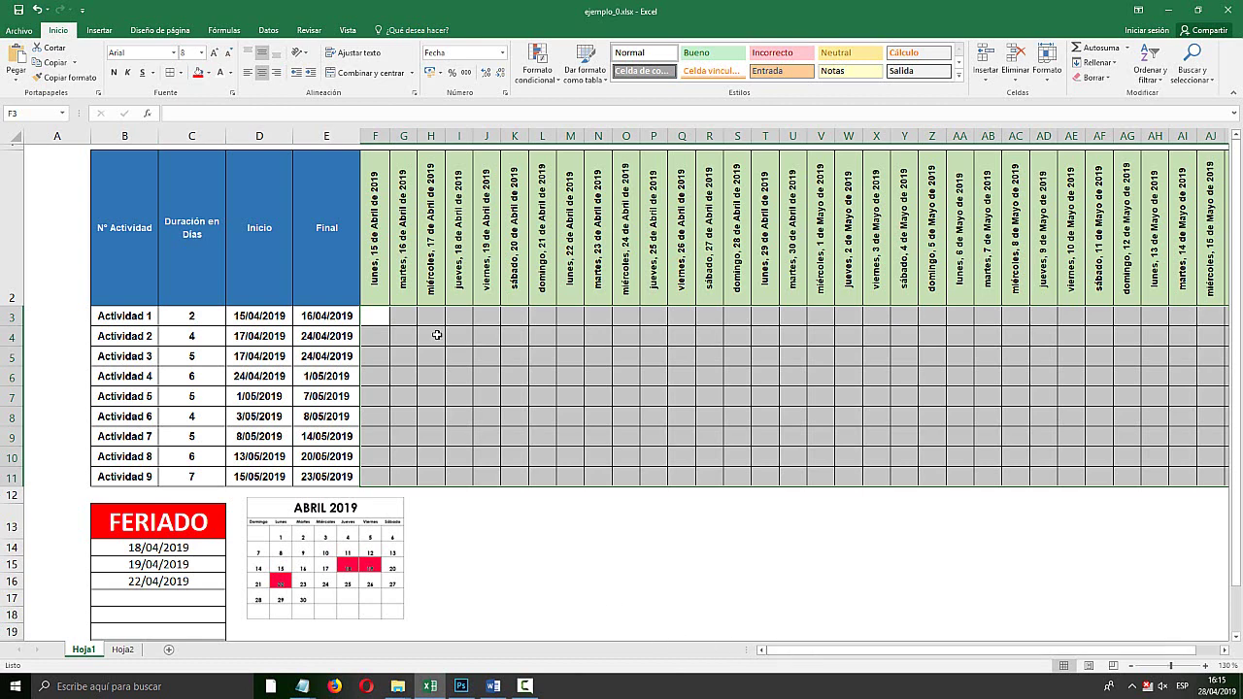
{"action": "left_click", "coordinate": [99, 30]}
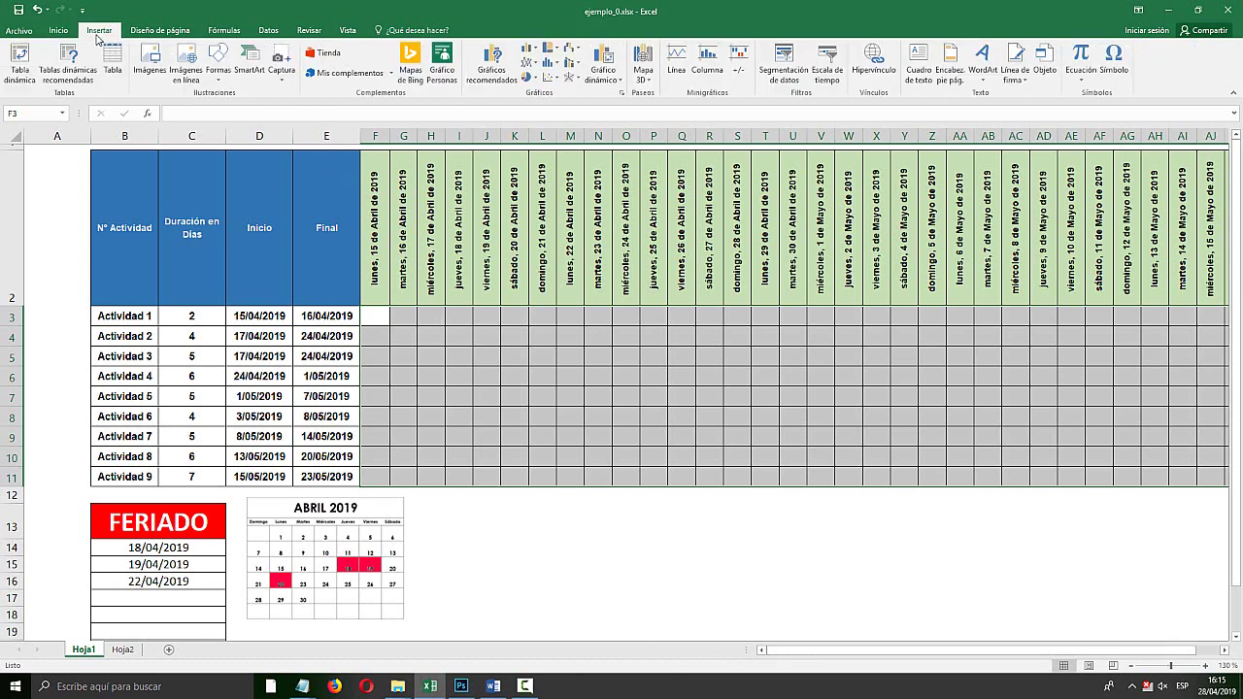
{"action": "left_click", "coordinate": [61, 32]}
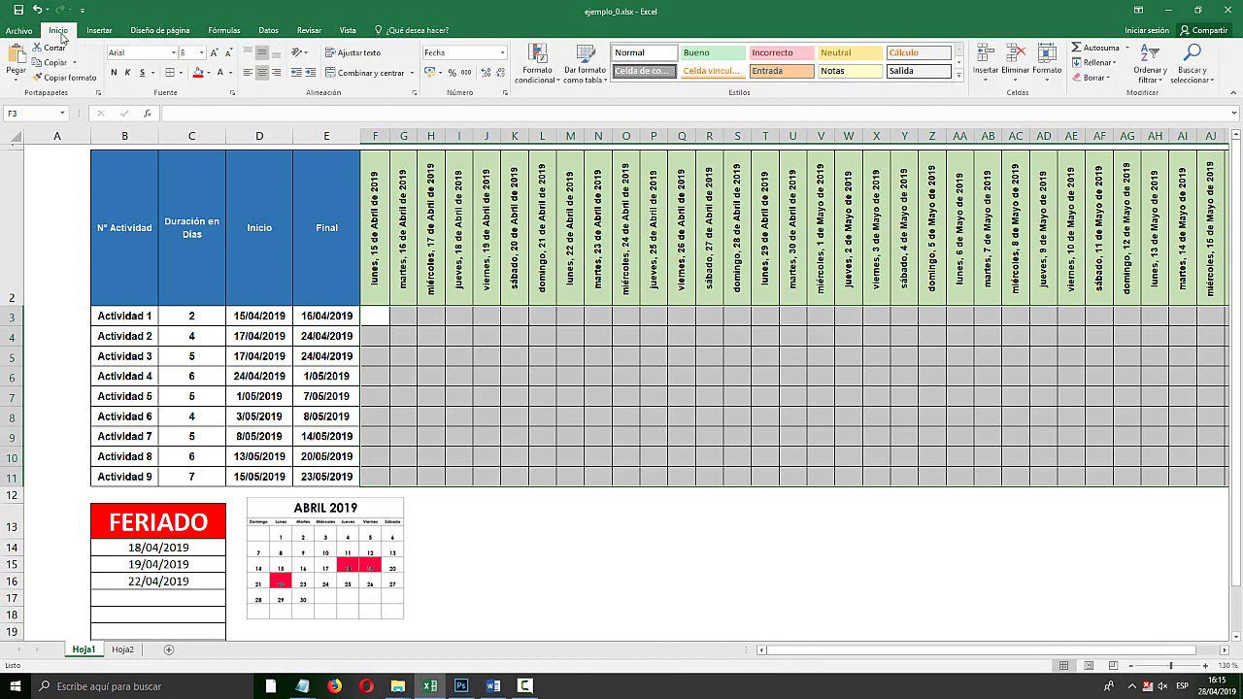
{"action": "key", "text": "super"}
{"action": "key", "text": "super"}
{"action": "key", "text": "super+plus"}
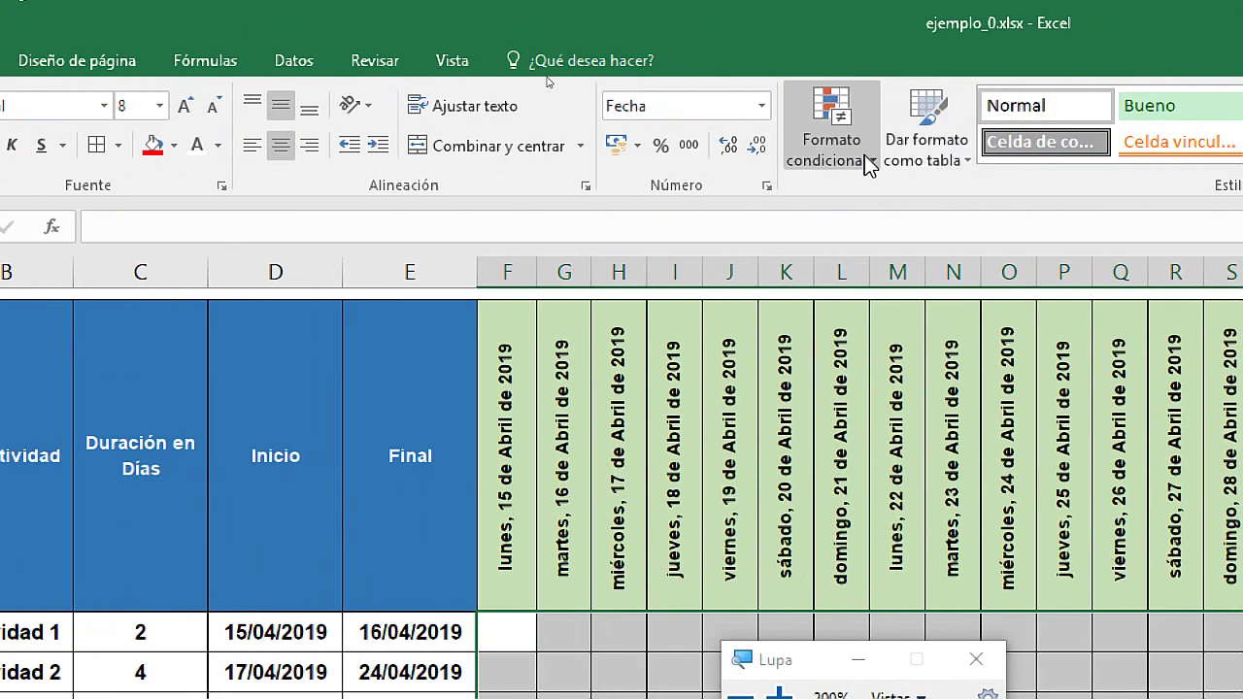
Start a new conditional formatting rule of type 'Utilice una fórmula…'
{"action": "left_click", "coordinate": [867, 159]}
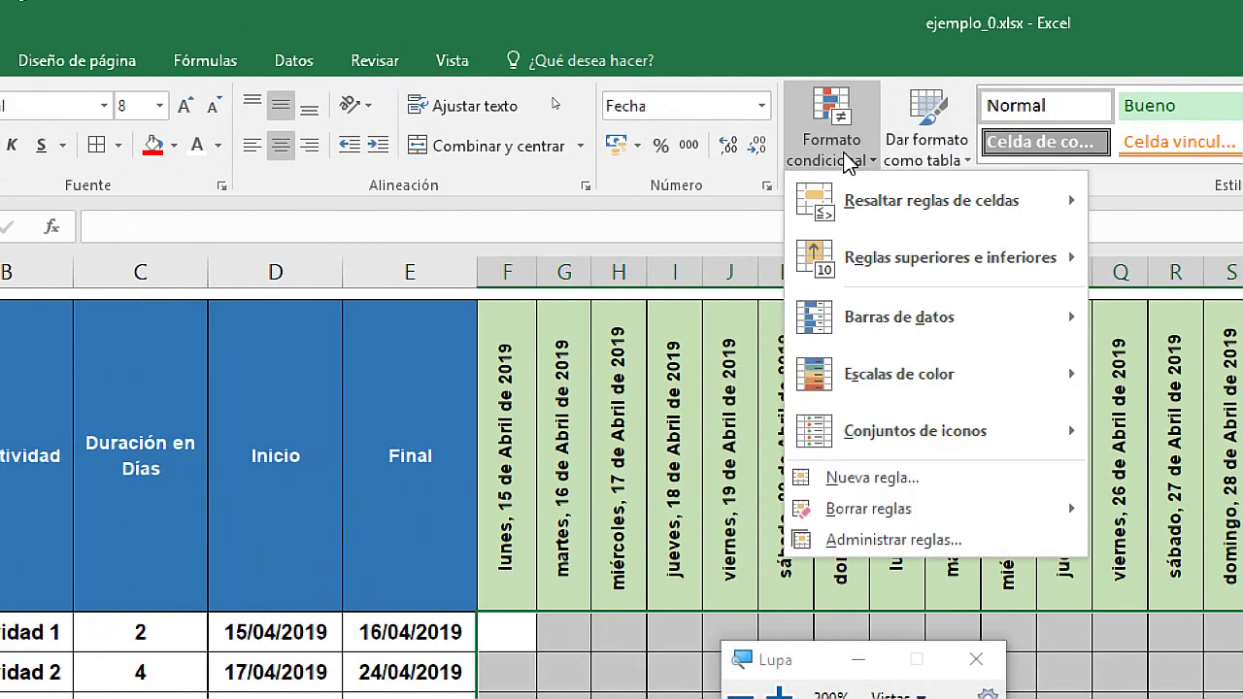
{"action": "left_click", "coordinate": [905, 479]}
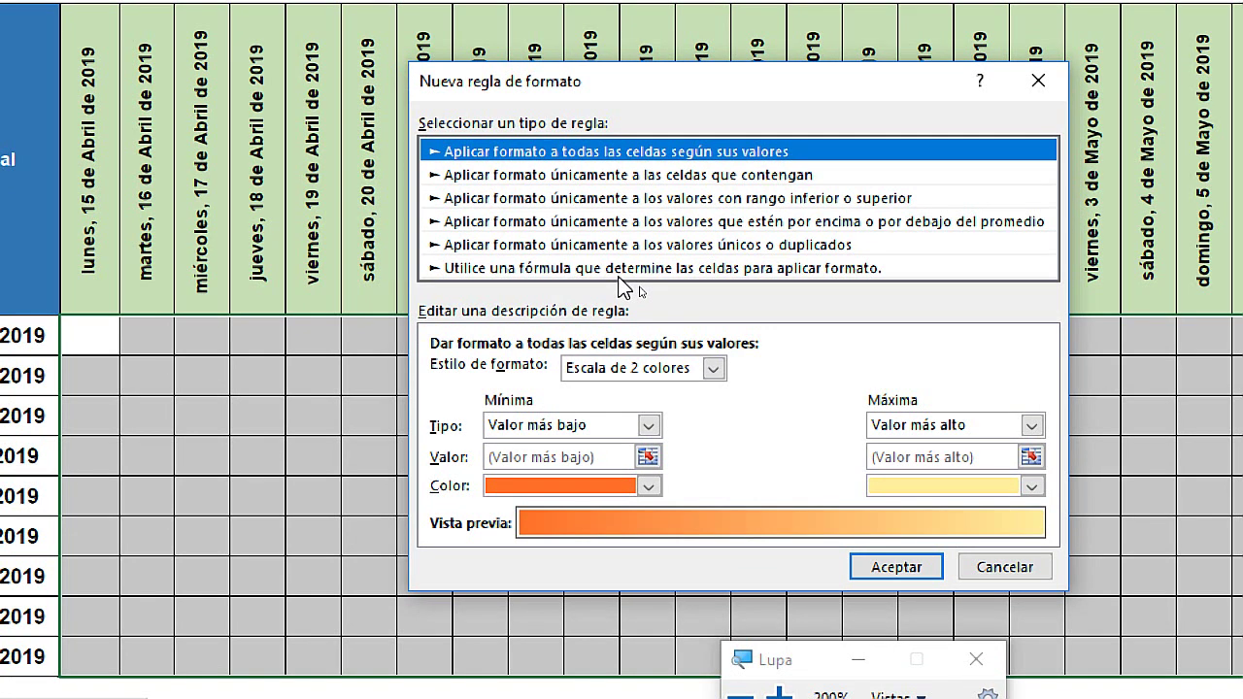
{"action": "left_click", "coordinate": [473, 272]}
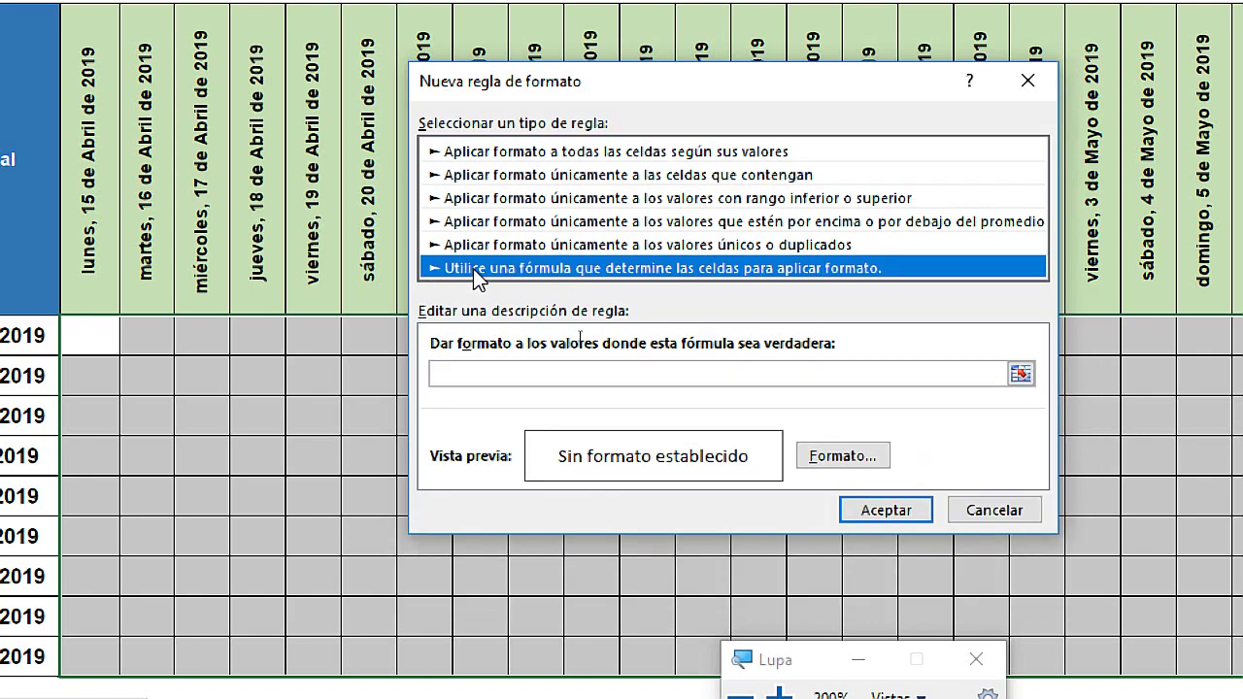
{"action": "key", "text": "super+Escape"}
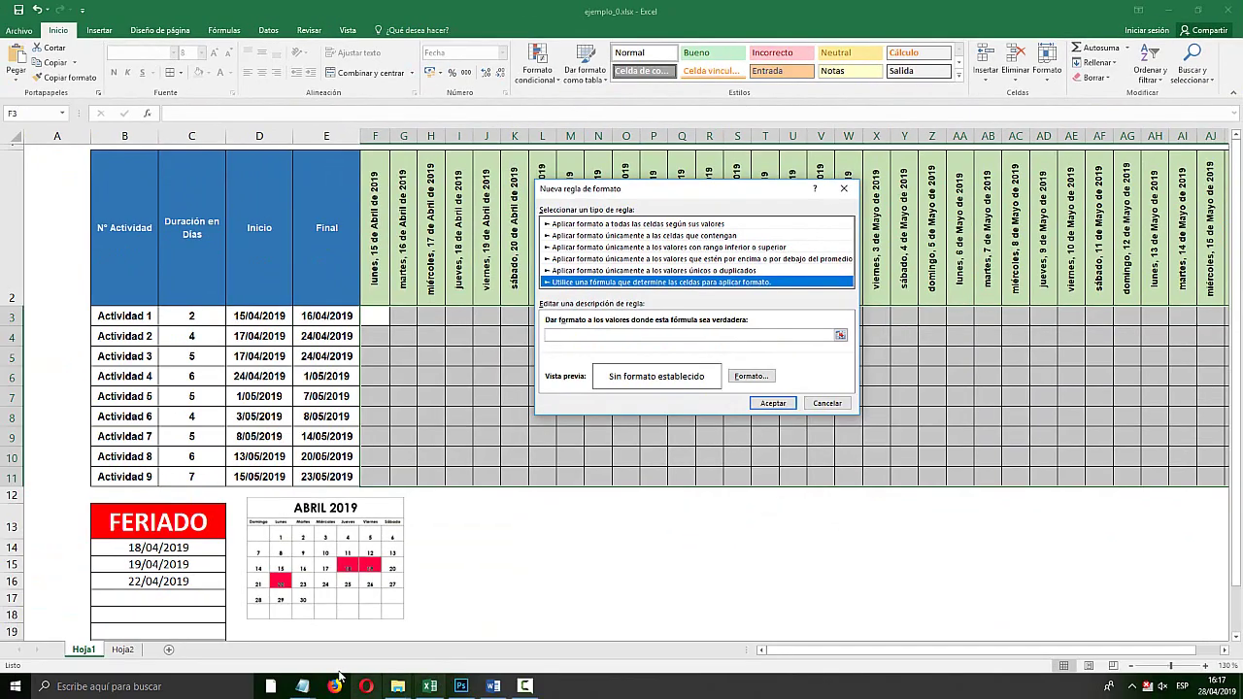
Paste =Y(F$2>=$D3;F$2<=$E3) into the rule's formula box
{"action": "mouse_move", "coordinate": [302, 686]}
{"action": "left_click", "coordinate": [375, 631]}
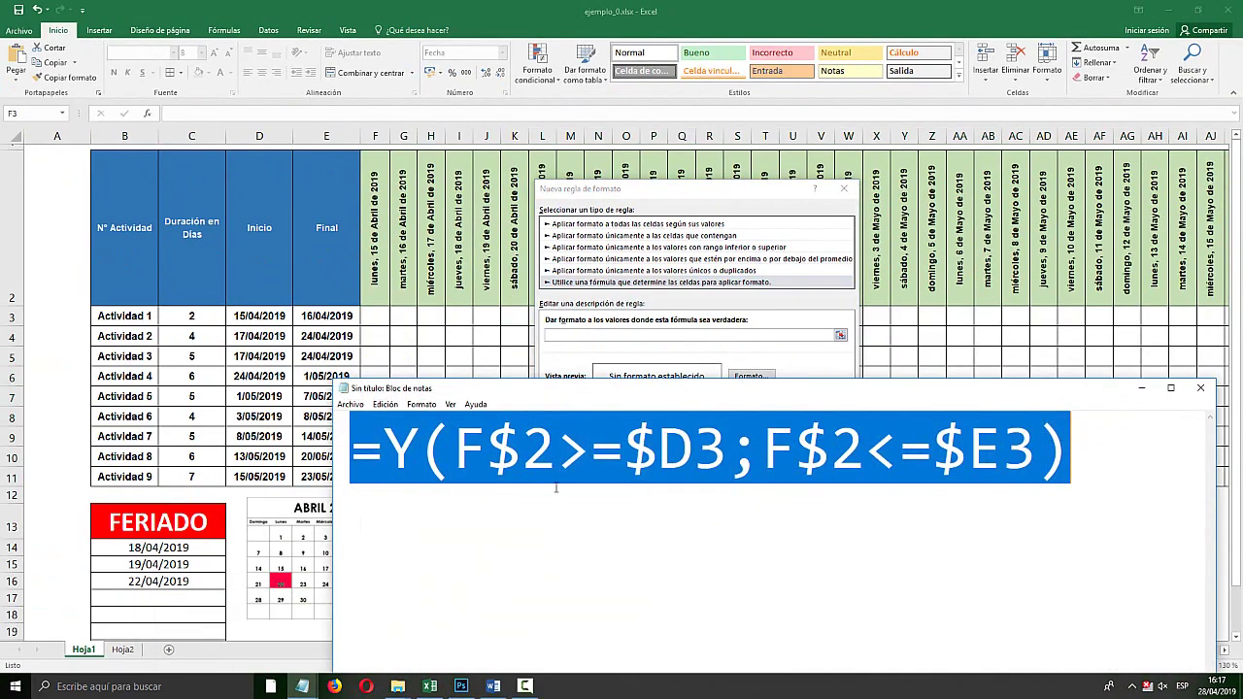
{"action": "left_click", "coordinate": [1010, 458]}
{"action": "left_click_drag", "start_coordinate": [1070, 451], "coordinate": [352, 452]}
{"action": "left_click", "coordinate": [622, 191]}
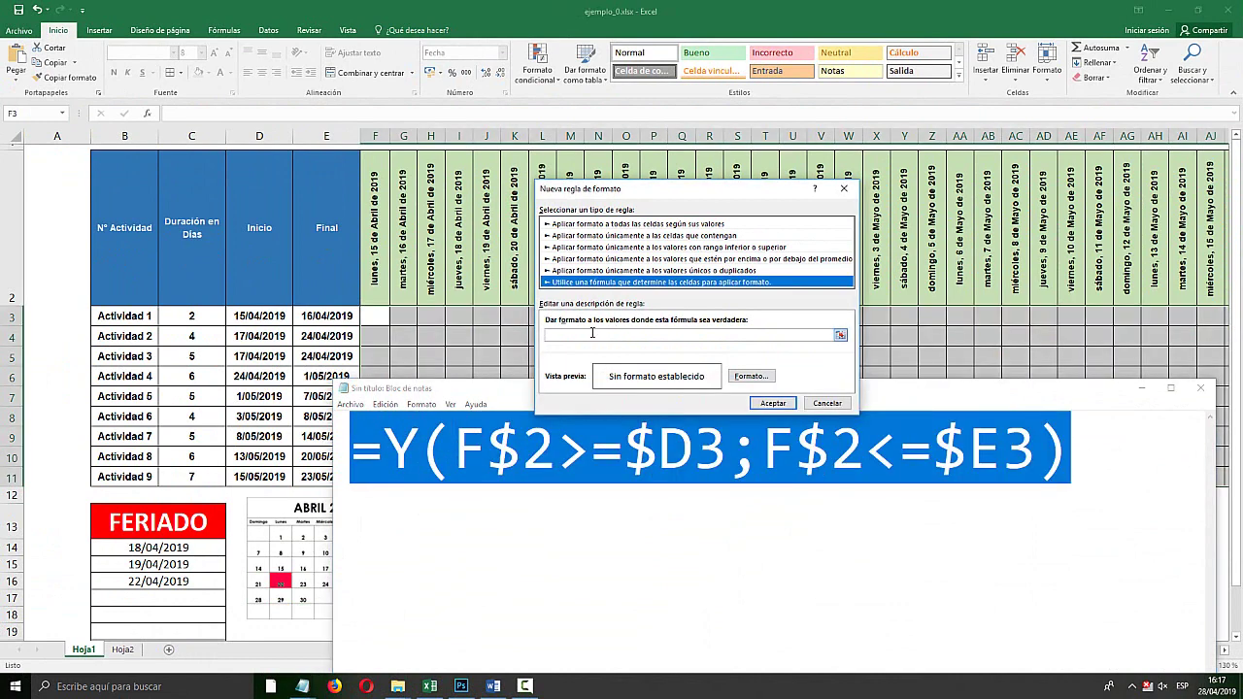
{"action": "key", "text": "super+plus"}
{"action": "left_click", "coordinate": [692, 337]}
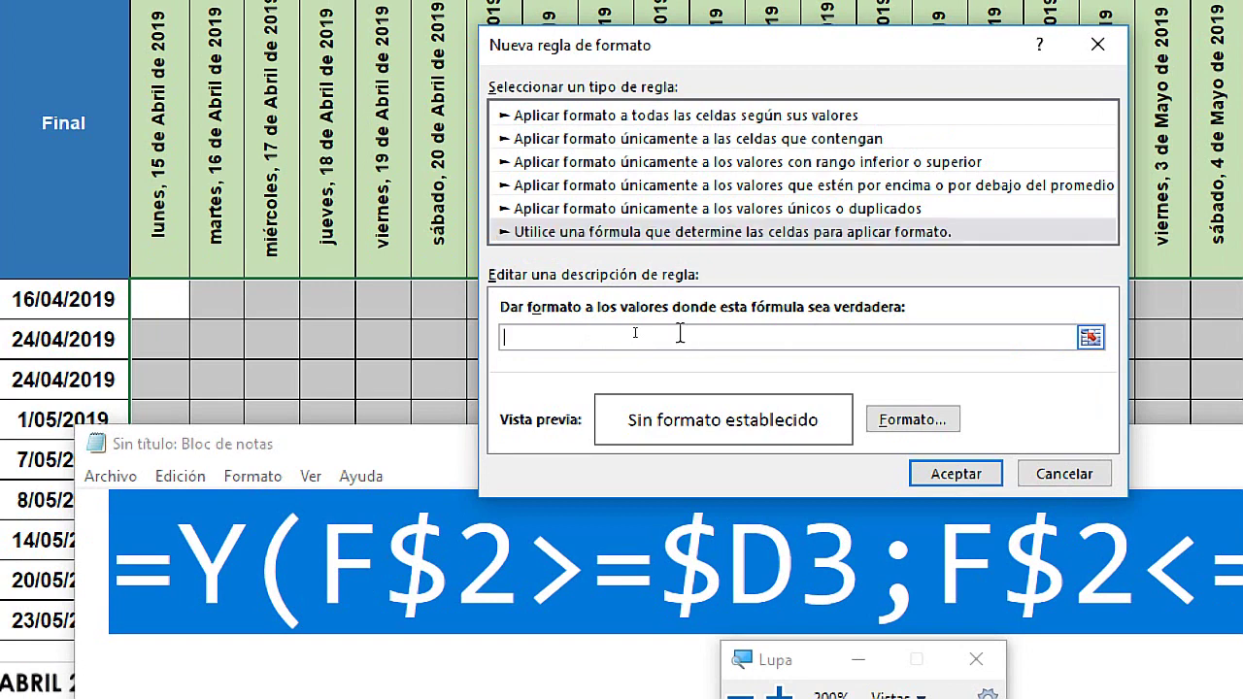
{"action": "type", "text": "=Y(F$2>=$D3;F$2<=$E3)"}
Review the pasted rule formula, undoing an accidentally inserted reference
{"action": "left_click", "coordinate": [567, 337]}
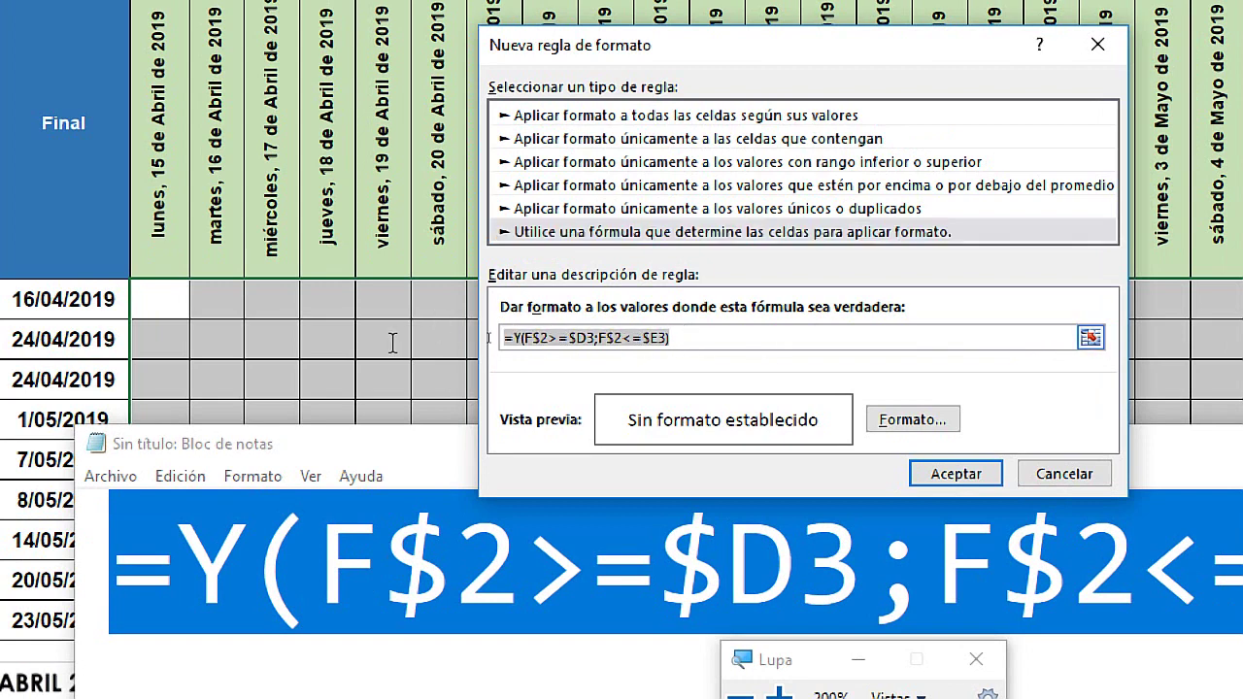
{"action": "left_click", "coordinate": [619, 337]}
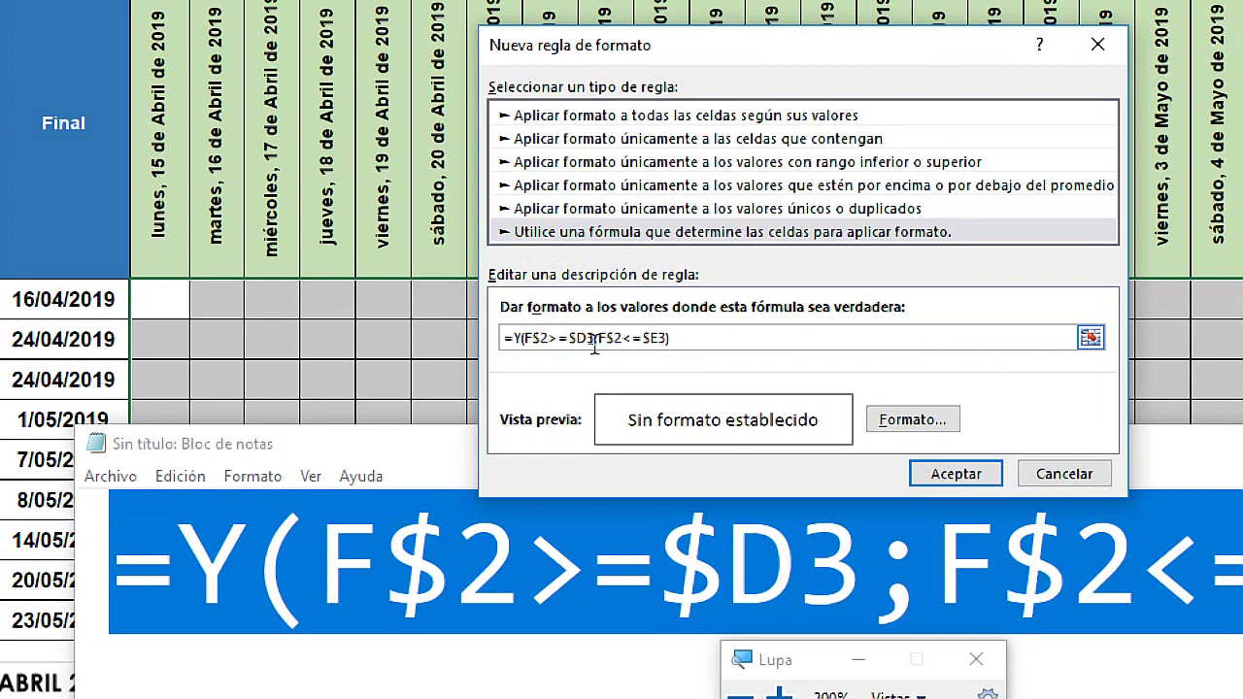
{"action": "left_click_drag", "start_coordinate": [594, 347], "coordinate": [525, 350]}
{"action": "left_click_drag", "start_coordinate": [523, 342], "coordinate": [504, 345]}
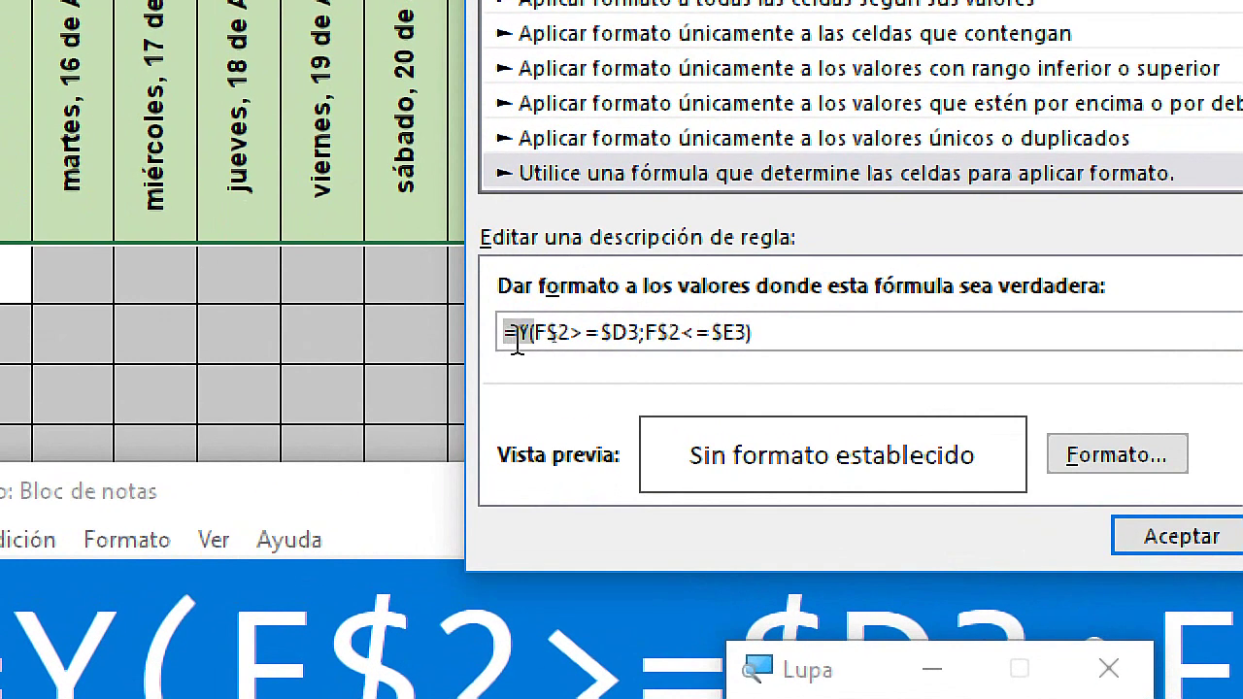
{"action": "left_click", "coordinate": [533, 338]}
{"action": "key", "text": "Left"}
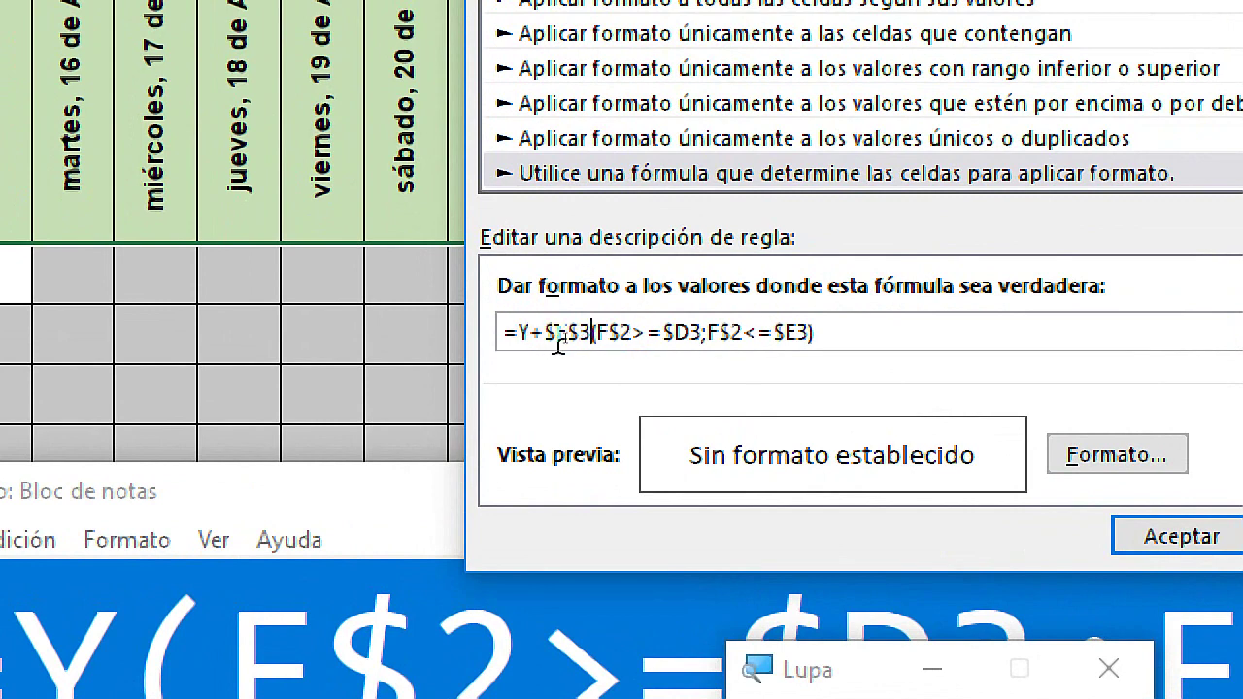
{"action": "key", "text": "ctrl+z"}
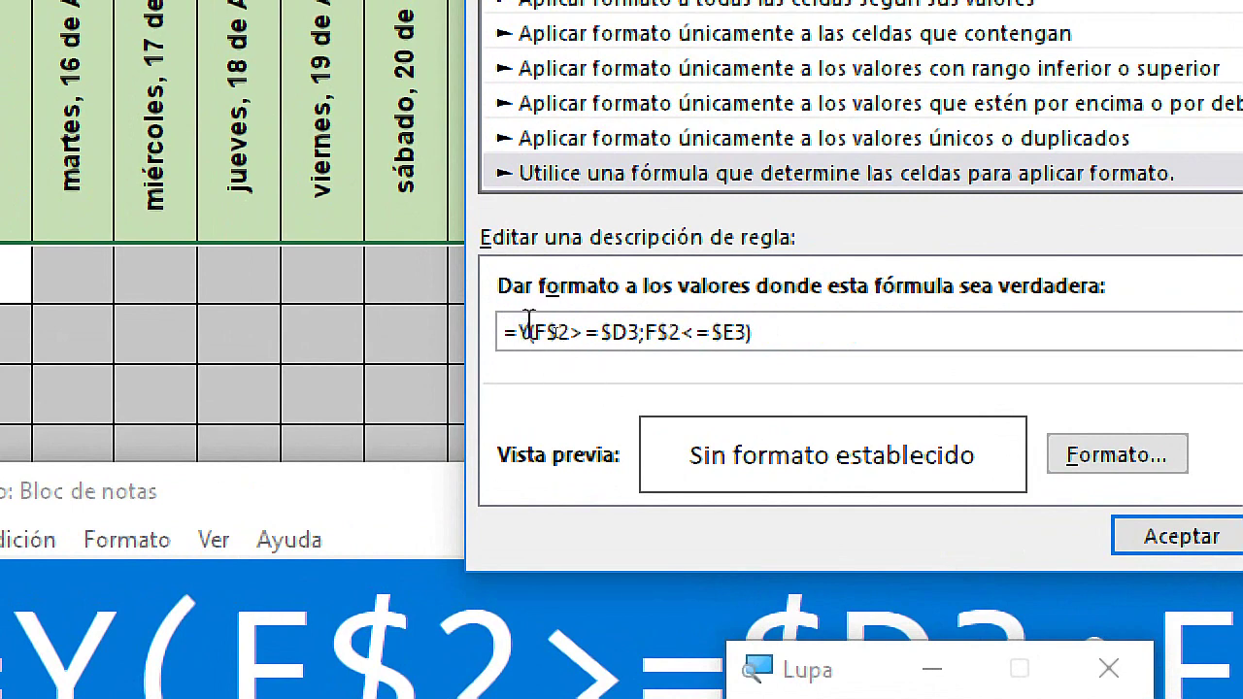
Highlight the start-date condition F$2>=$D3 and the end-date condition F$2<=$E3
{"action": "left_click_drag", "start_coordinate": [641, 332], "coordinate": [534, 333]}
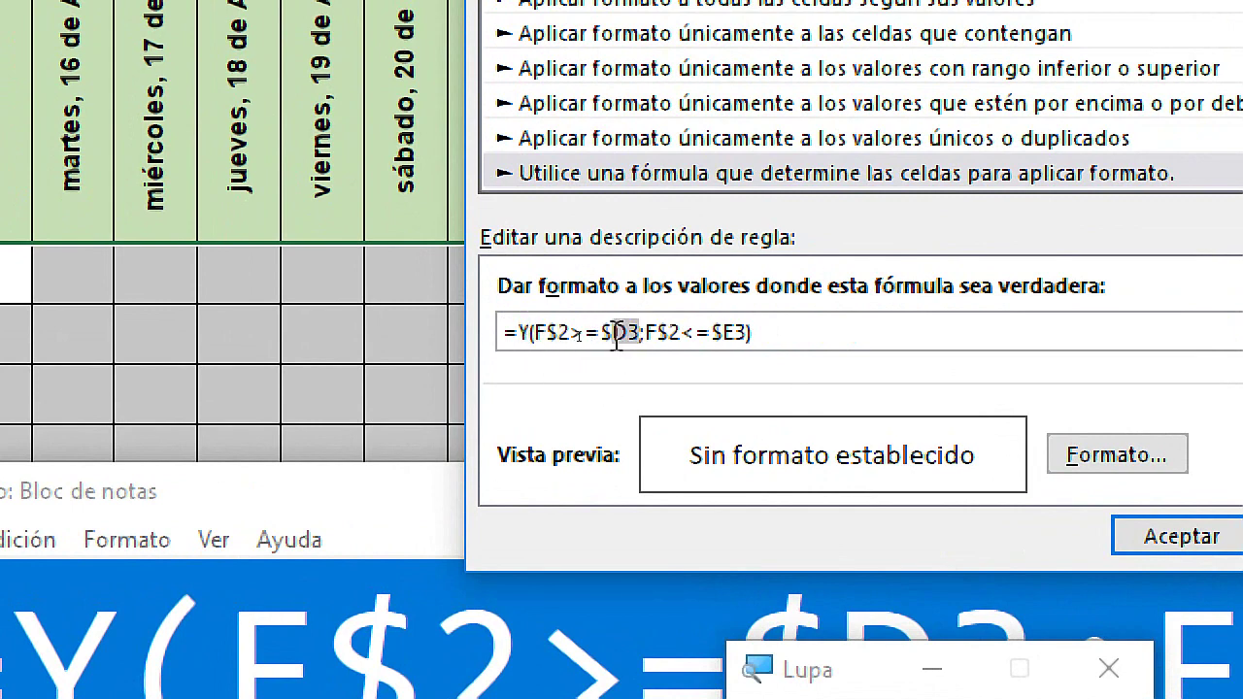
{"action": "left_click", "coordinate": [650, 333]}
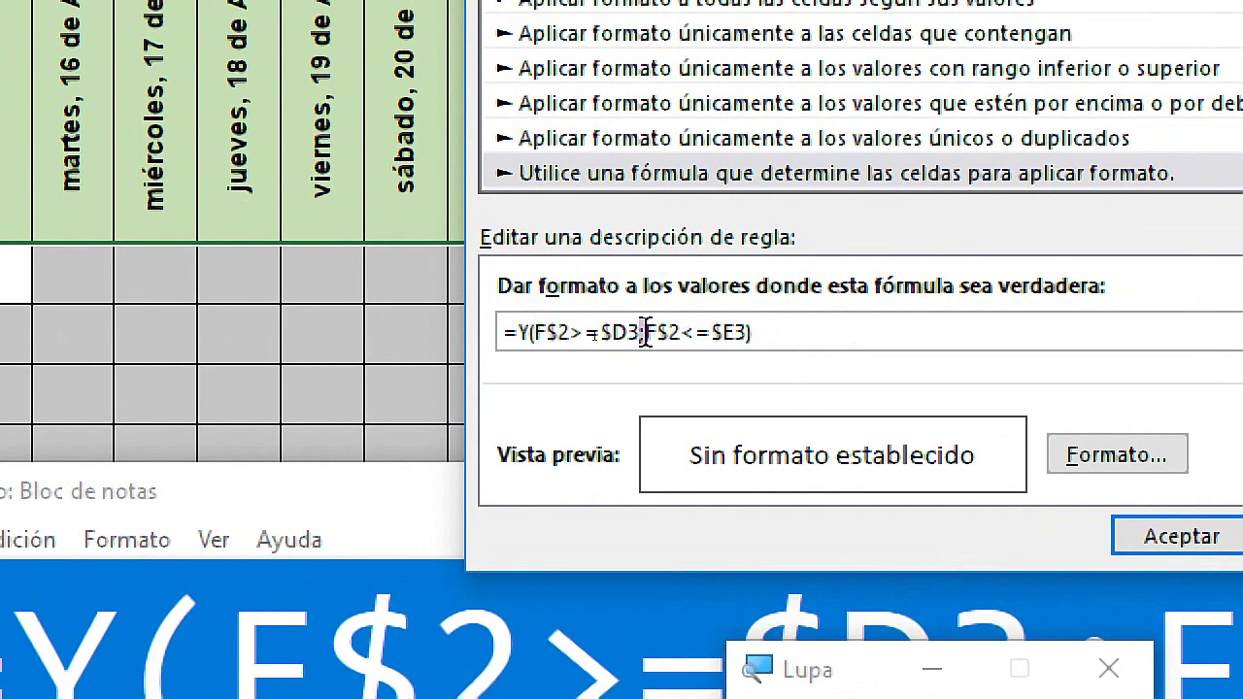
{"action": "left_click_drag", "start_coordinate": [647, 332], "coordinate": [748, 332]}
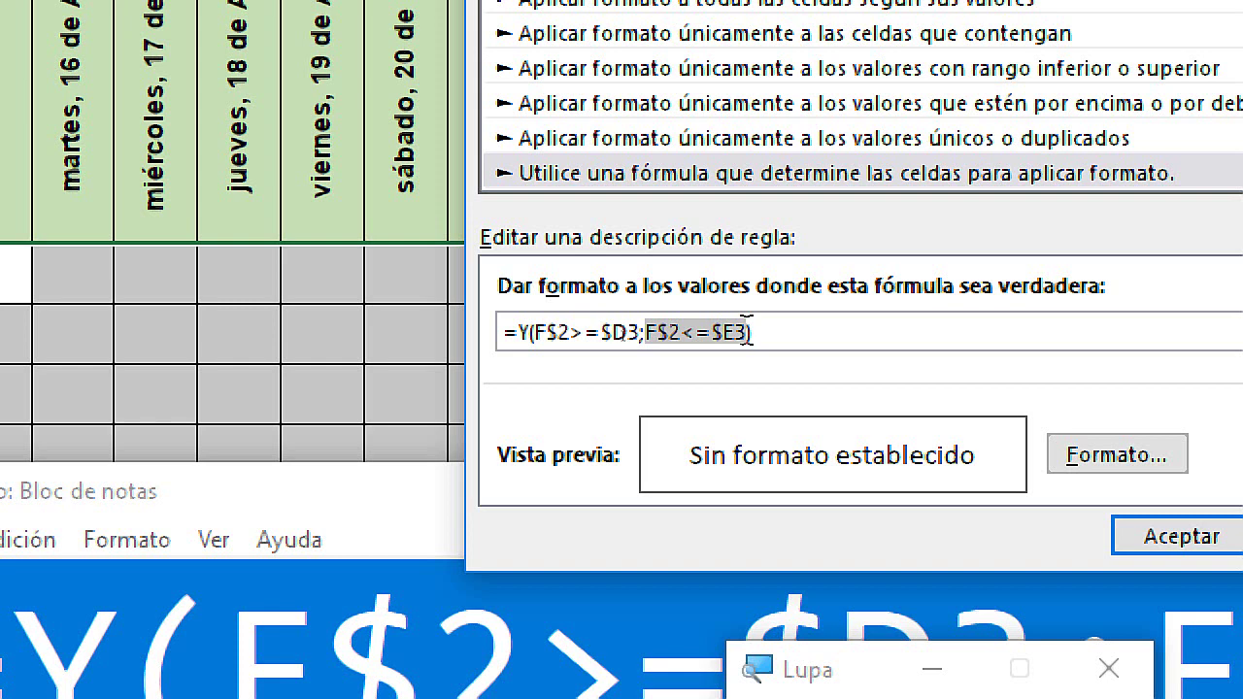
{"action": "left_click_drag", "start_coordinate": [630, 332], "coordinate": [550, 335]}
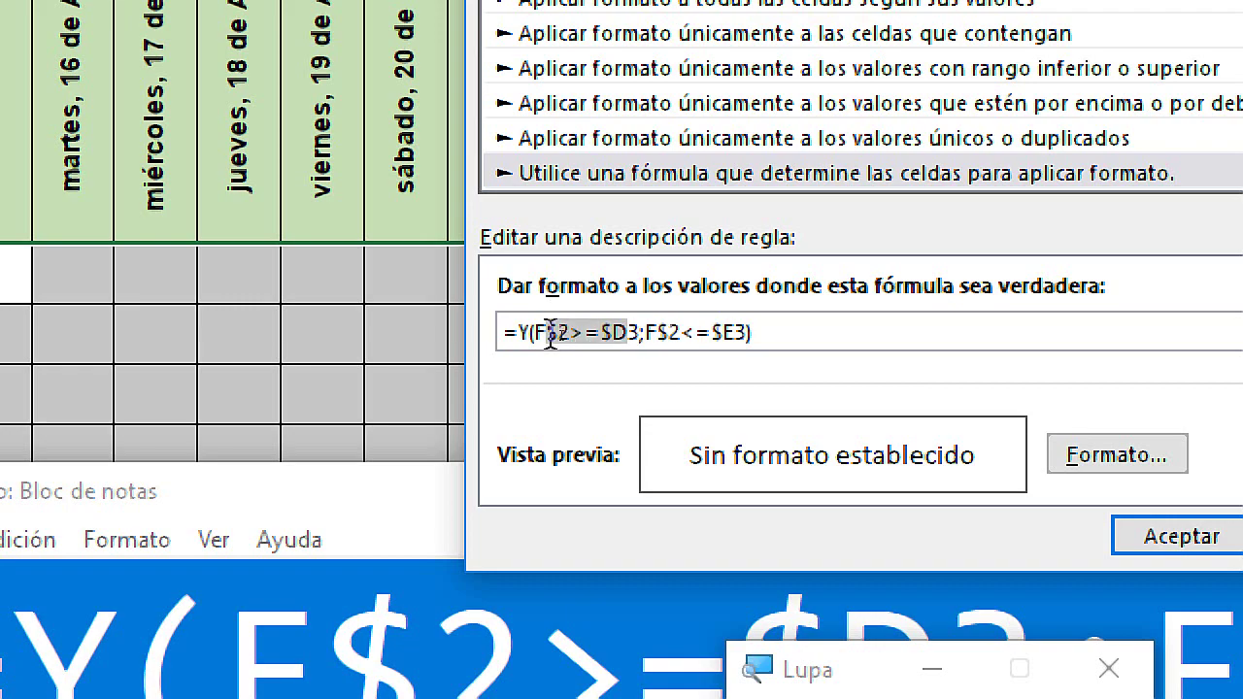
{"action": "left_click_drag", "start_coordinate": [740, 332], "coordinate": [644, 332]}
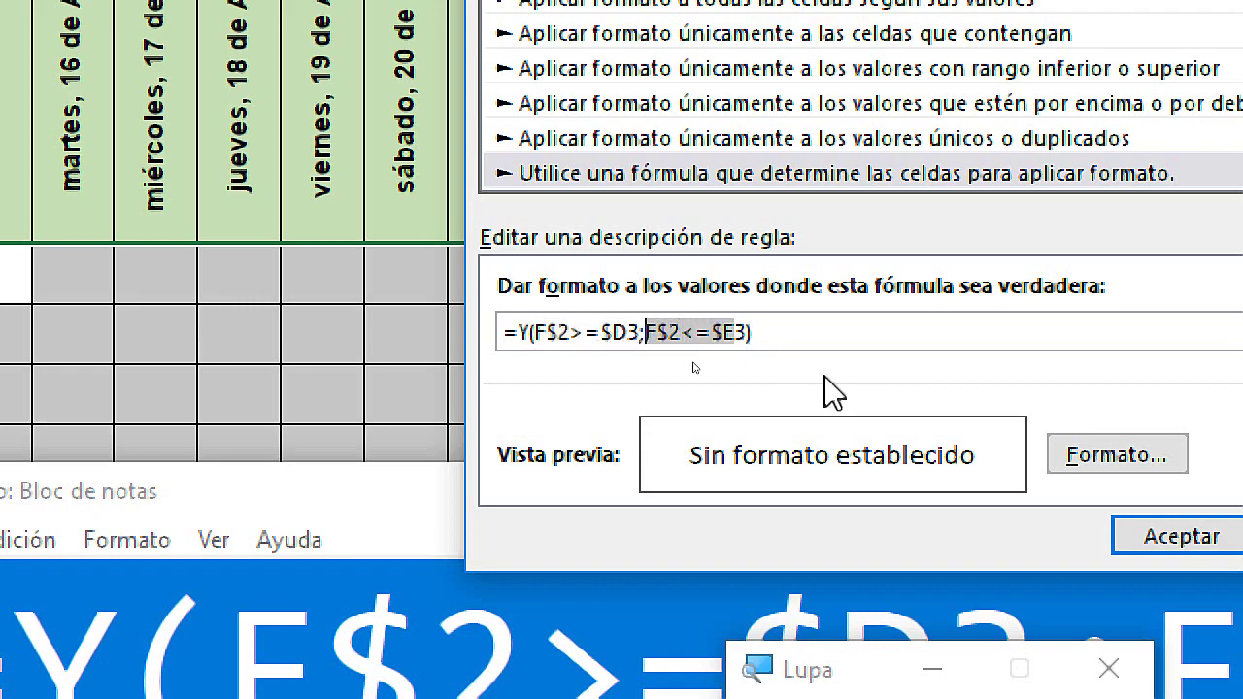
{"action": "key", "text": "super+Escape"}
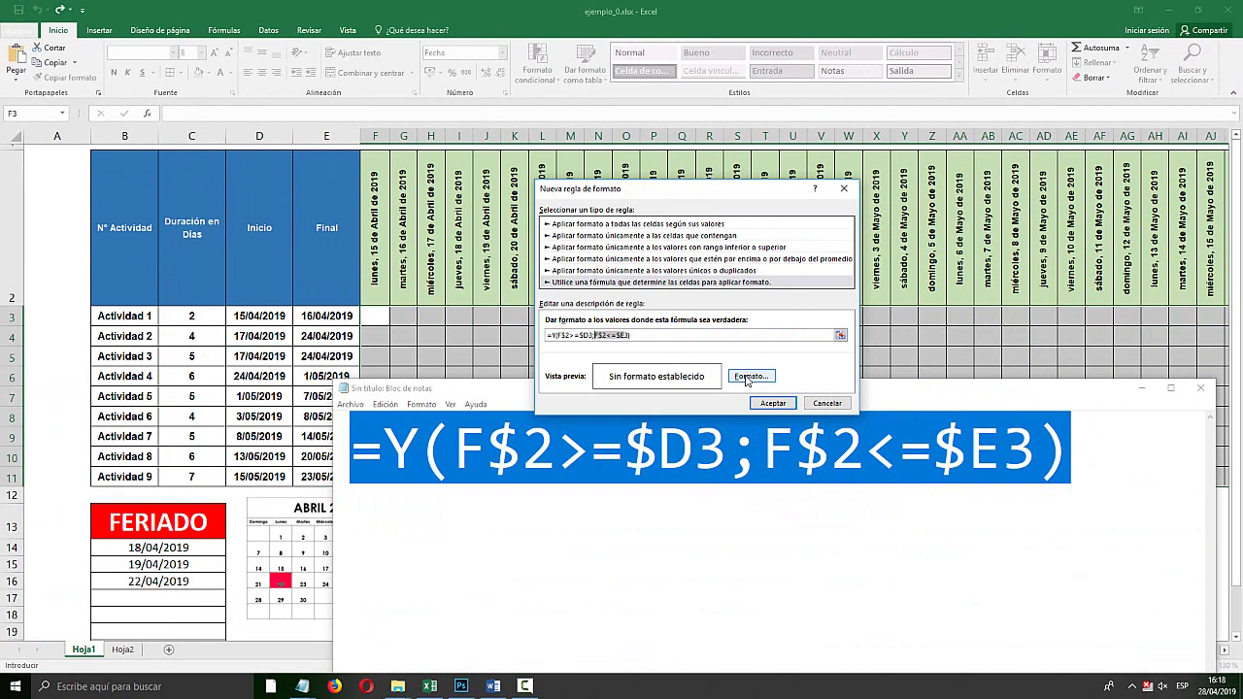
Give the rule a cyan Relleno fill and apply it to the Gantt grid
{"action": "left_click", "coordinate": [749, 376]}
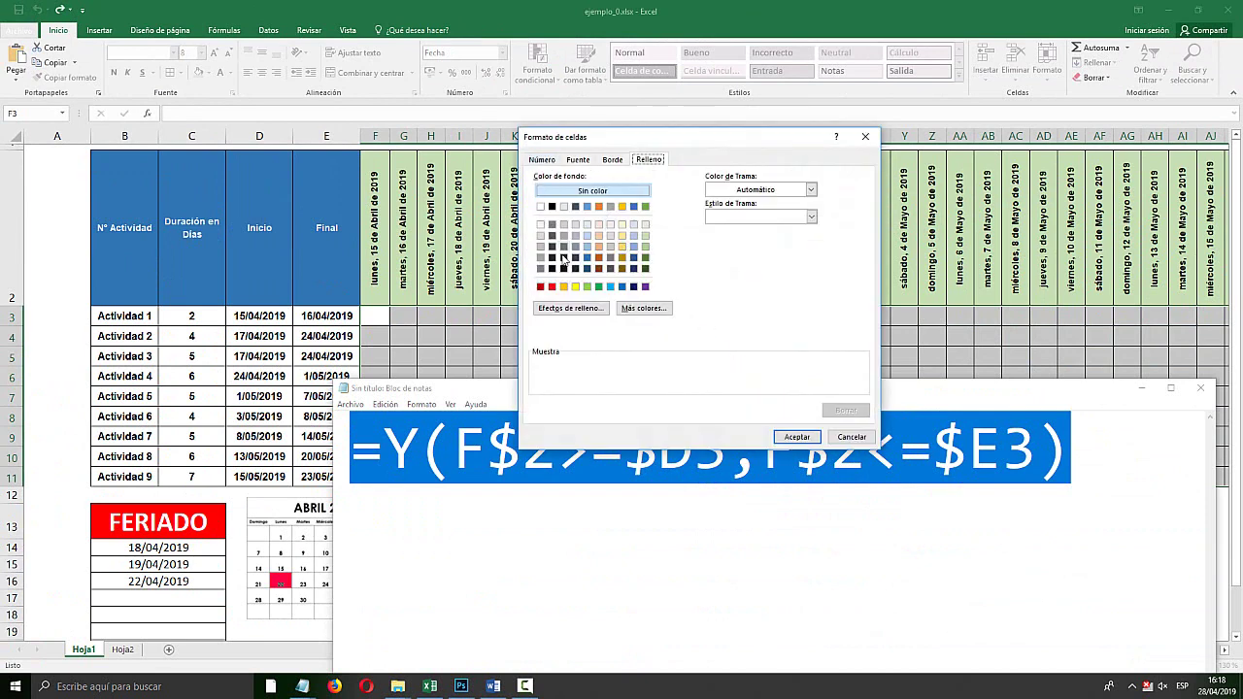
{"action": "left_click", "coordinate": [551, 287]}
{"action": "left_click", "coordinate": [586, 287]}
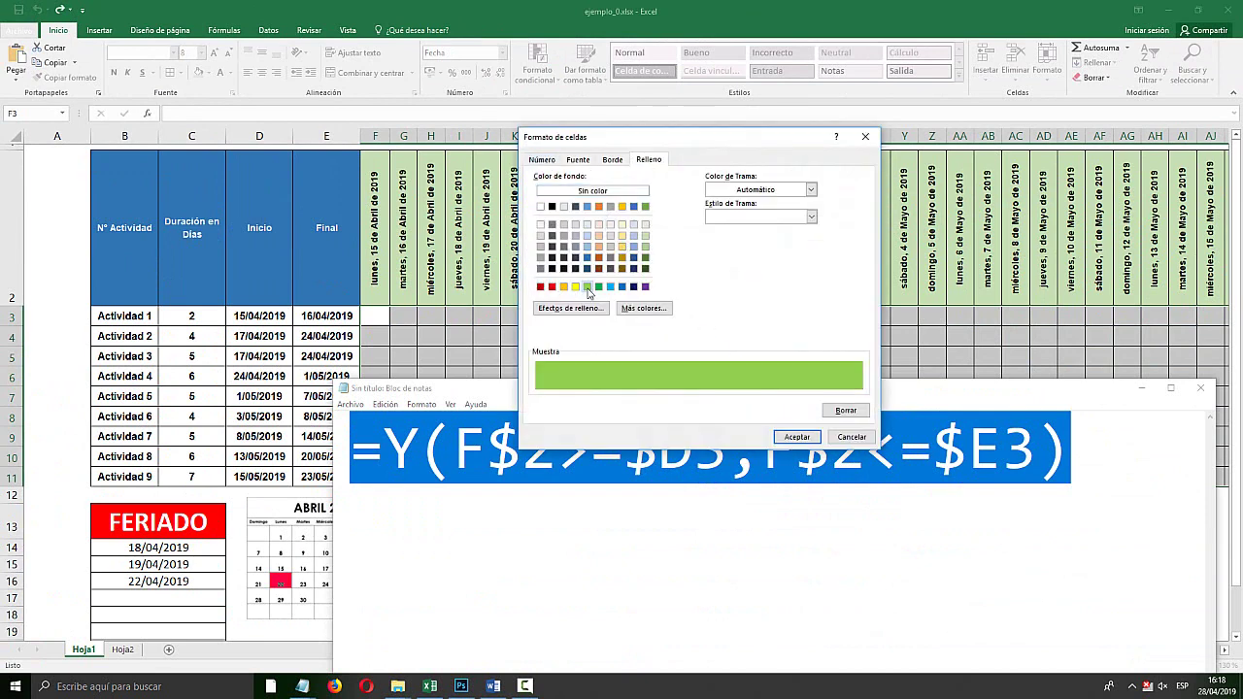
{"action": "key", "text": "super+plus"}
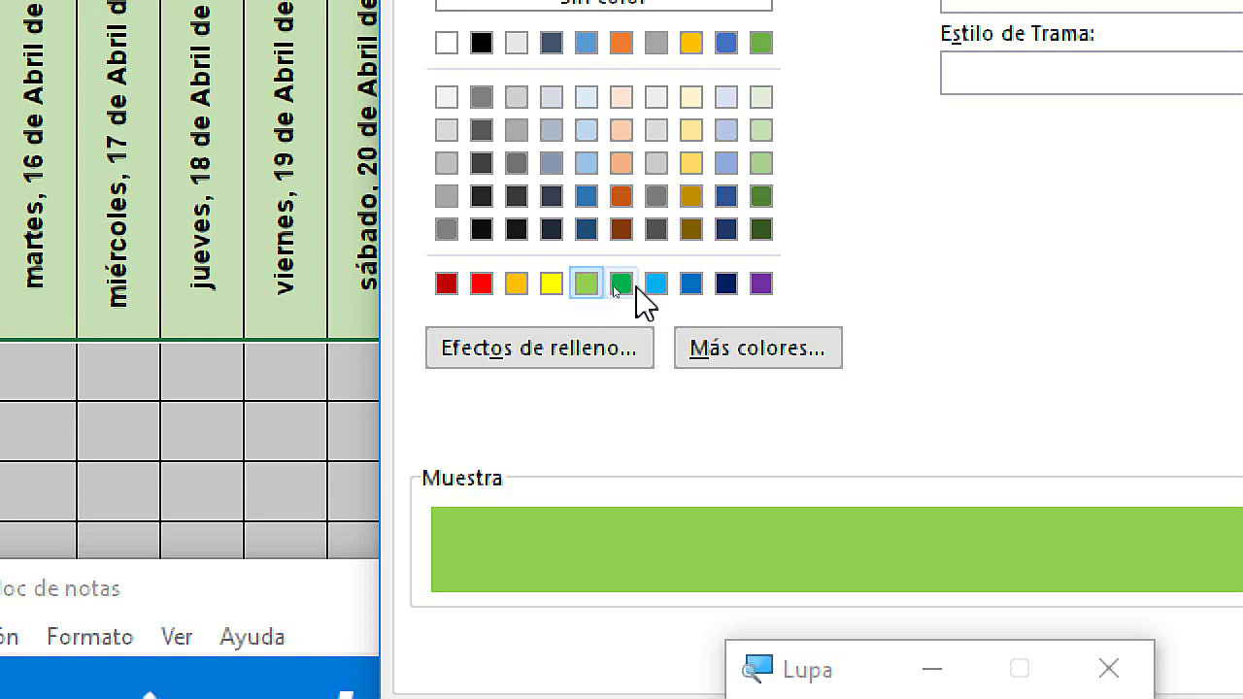
{"action": "left_click", "coordinate": [610, 287]}
{"action": "key", "text": "super+Escape"}
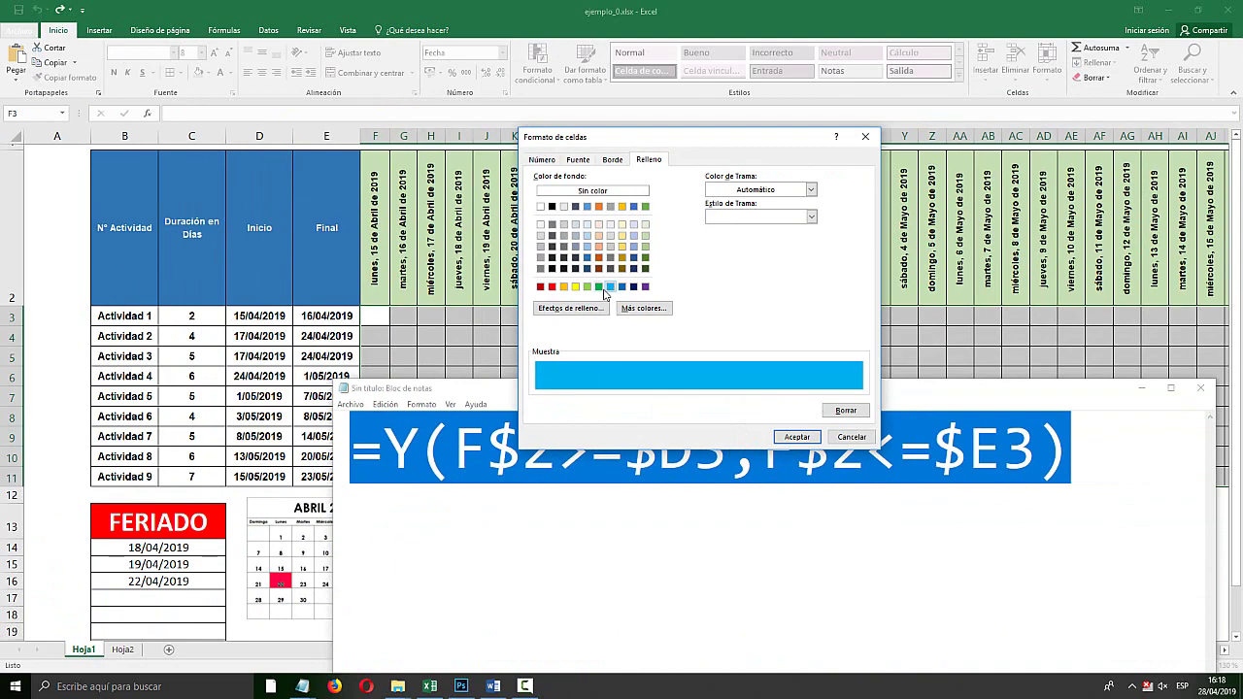
{"action": "left_click", "coordinate": [612, 159]}
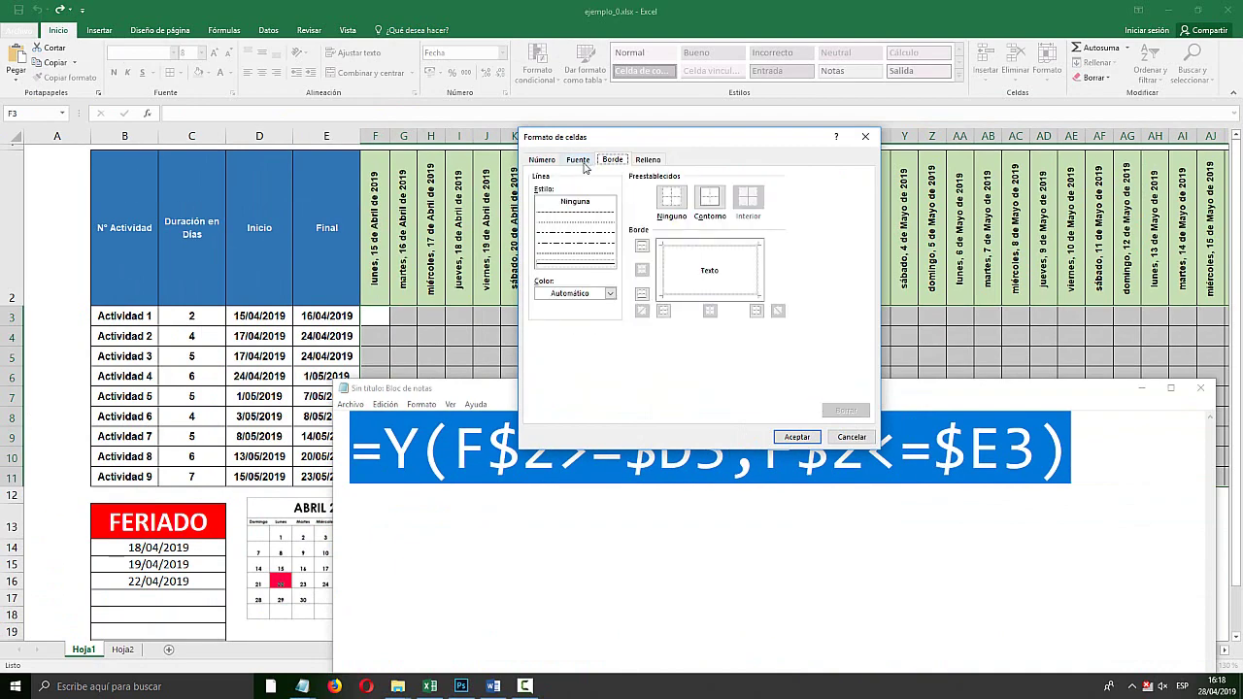
{"action": "left_click", "coordinate": [578, 159]}
{"action": "left_click", "coordinate": [647, 160]}
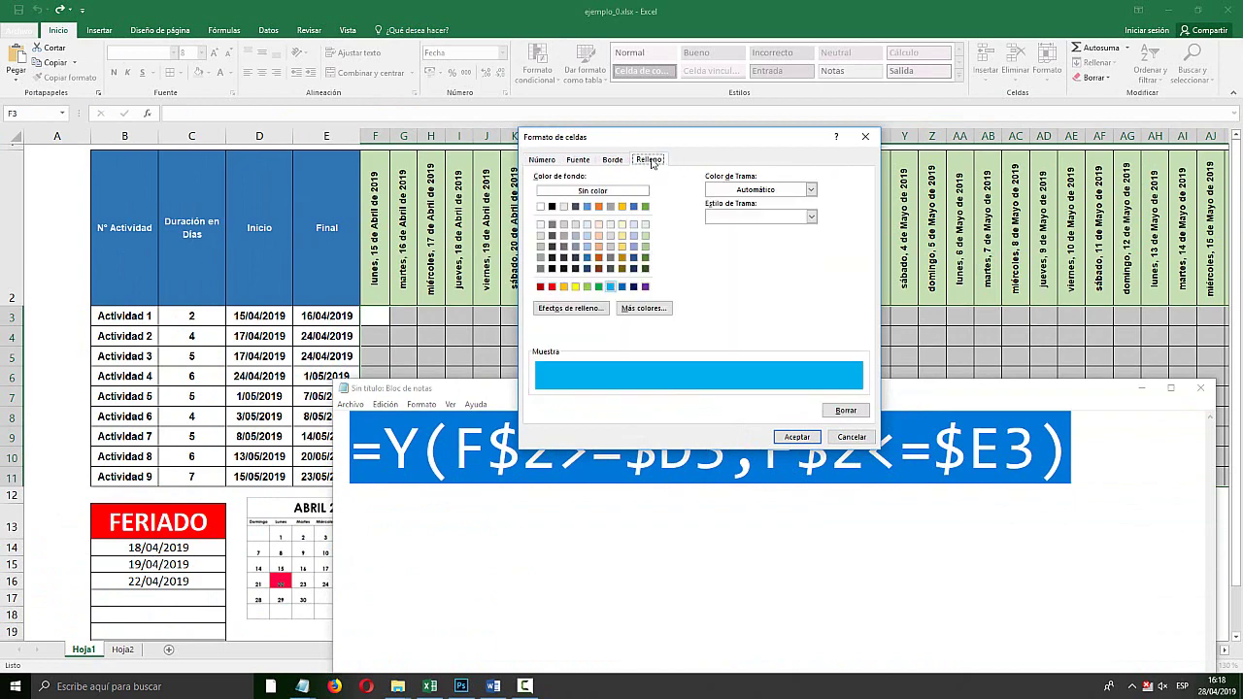
{"action": "left_click", "coordinate": [797, 437]}
{"action": "left_click", "coordinate": [774, 403]}
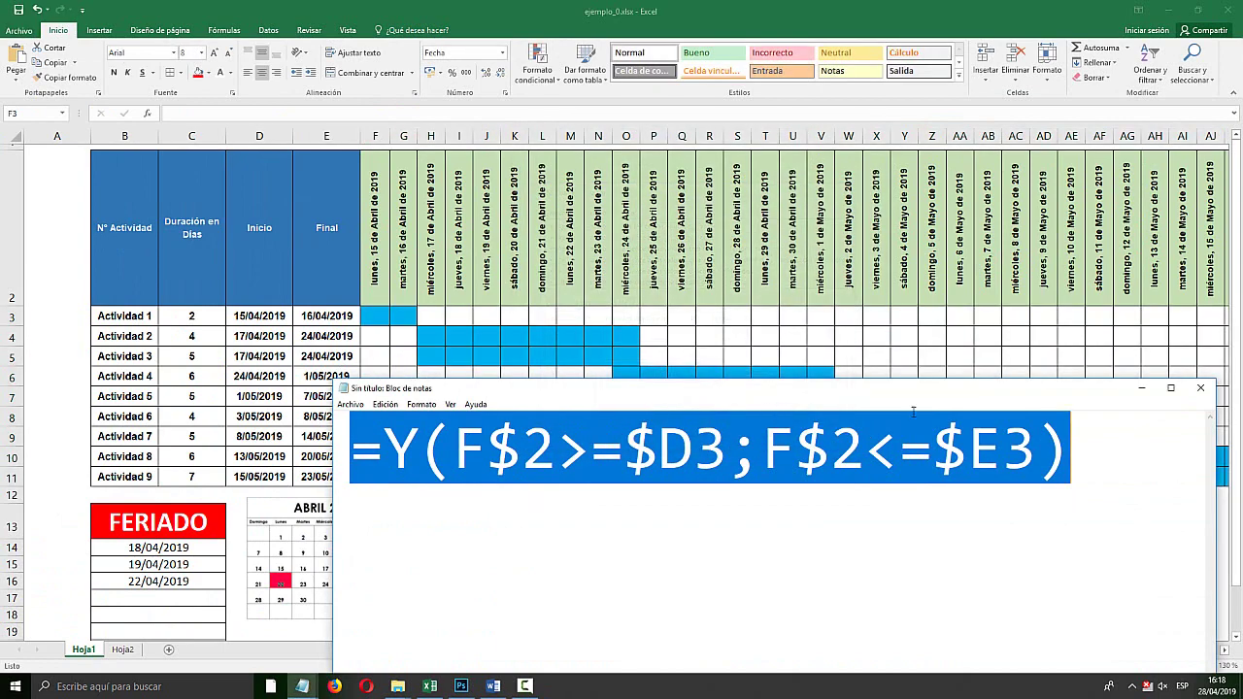
Set Actividad 1's duration in C3 to 5, extending its bar to 24/04/2019
{"action": "left_click", "coordinate": [1144, 388]}
{"action": "left_click_drag", "start_coordinate": [388, 316], "coordinate": [641, 429]}
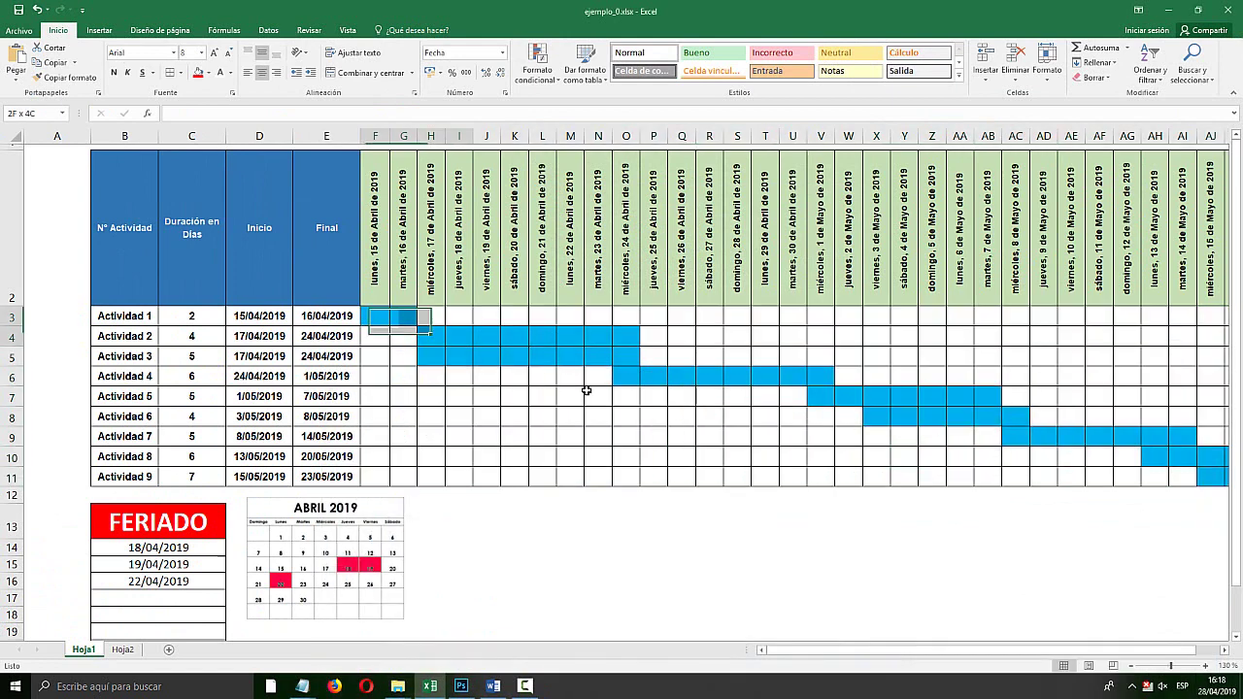
{"action": "left_click", "coordinate": [649, 436]}
{"action": "left_click", "coordinate": [207, 323]}
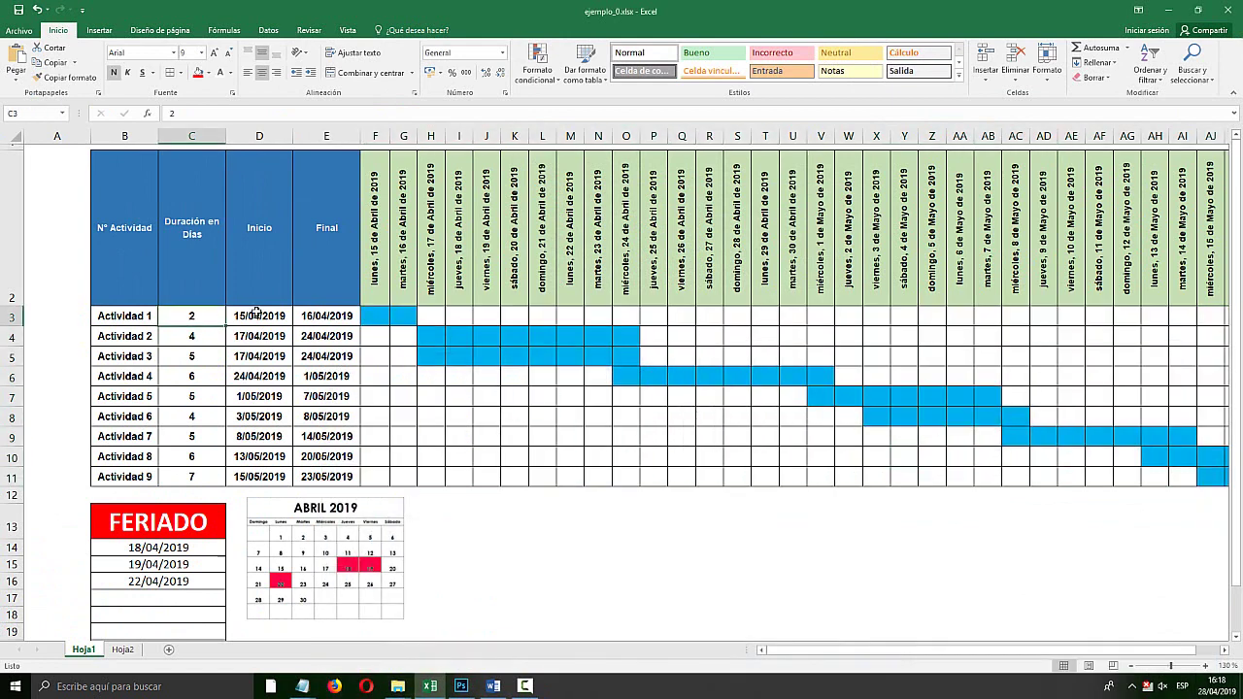
{"action": "type", "text": "5"}
{"action": "key", "text": "Return"}
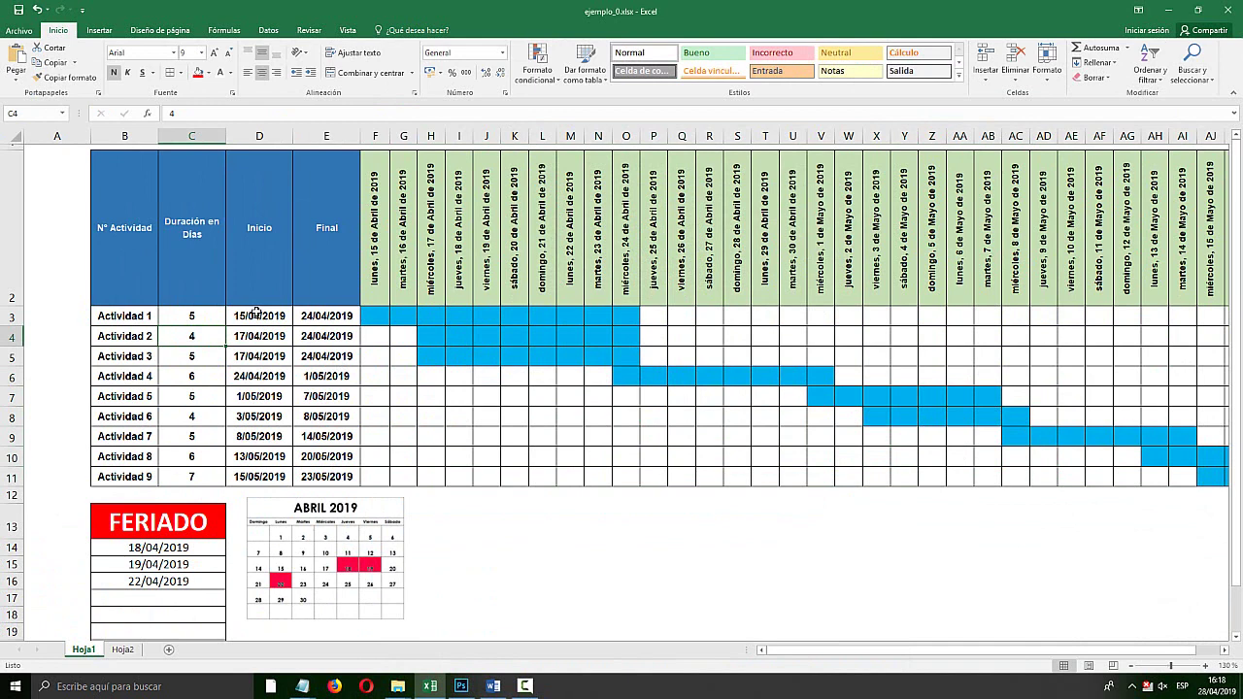
{"action": "left_click_drag", "start_coordinate": [394, 314], "coordinate": [467, 314]}
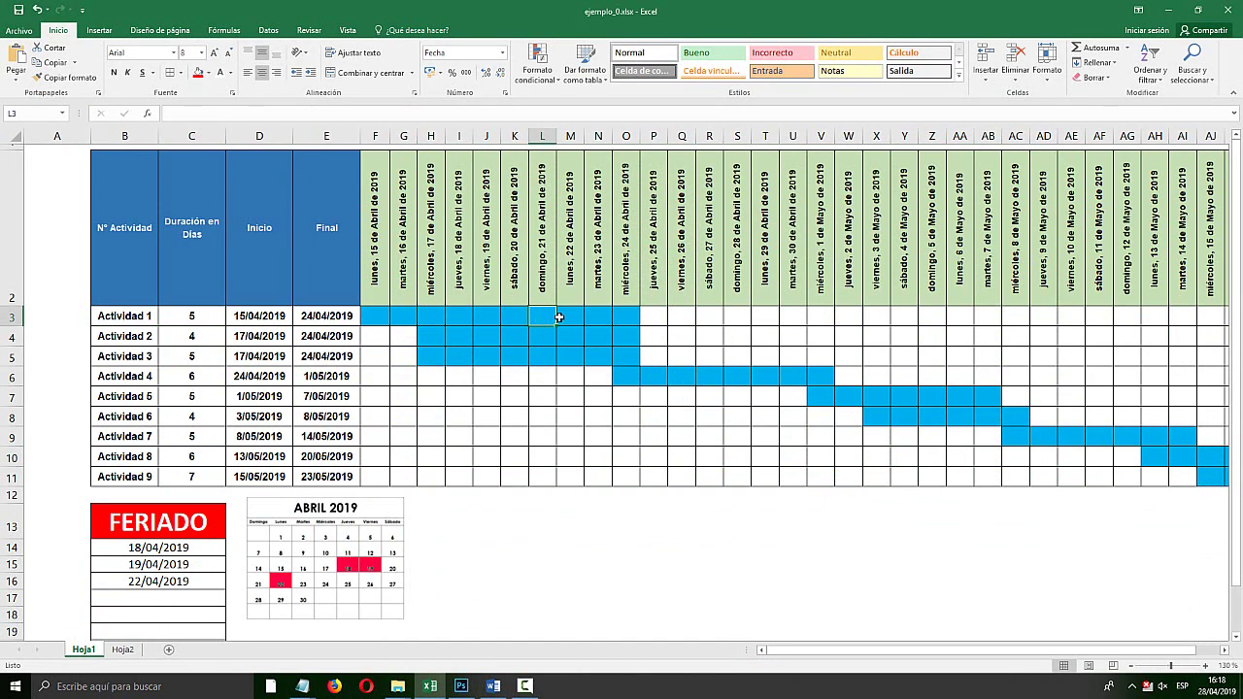
{"action": "left_click_drag", "start_coordinate": [467, 314], "coordinate": [627, 317]}
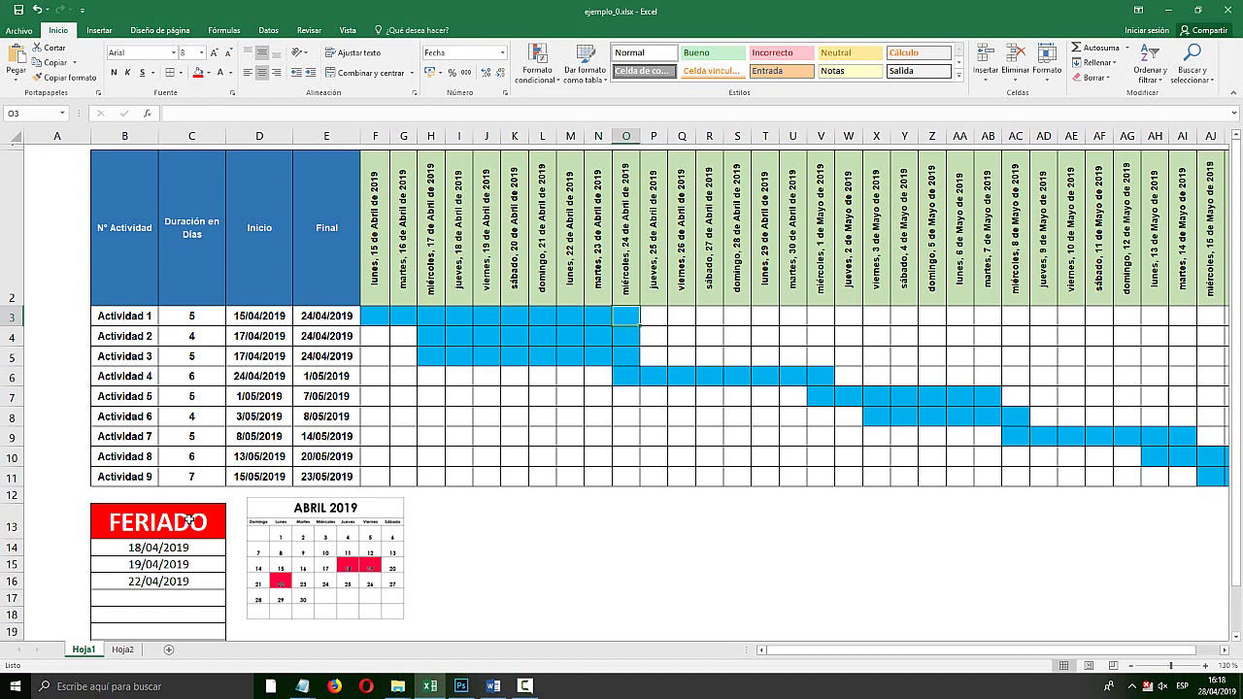
Drag the ABRIL 2019 calendar picture over the grid and enlarge it
{"action": "left_click_drag", "start_coordinate": [306, 501], "coordinate": [315, 499]}
{"action": "left_click_drag", "start_coordinate": [321, 544], "coordinate": [542, 328]}
{"action": "left_click_drag", "start_coordinate": [632, 411], "coordinate": [890, 576]}
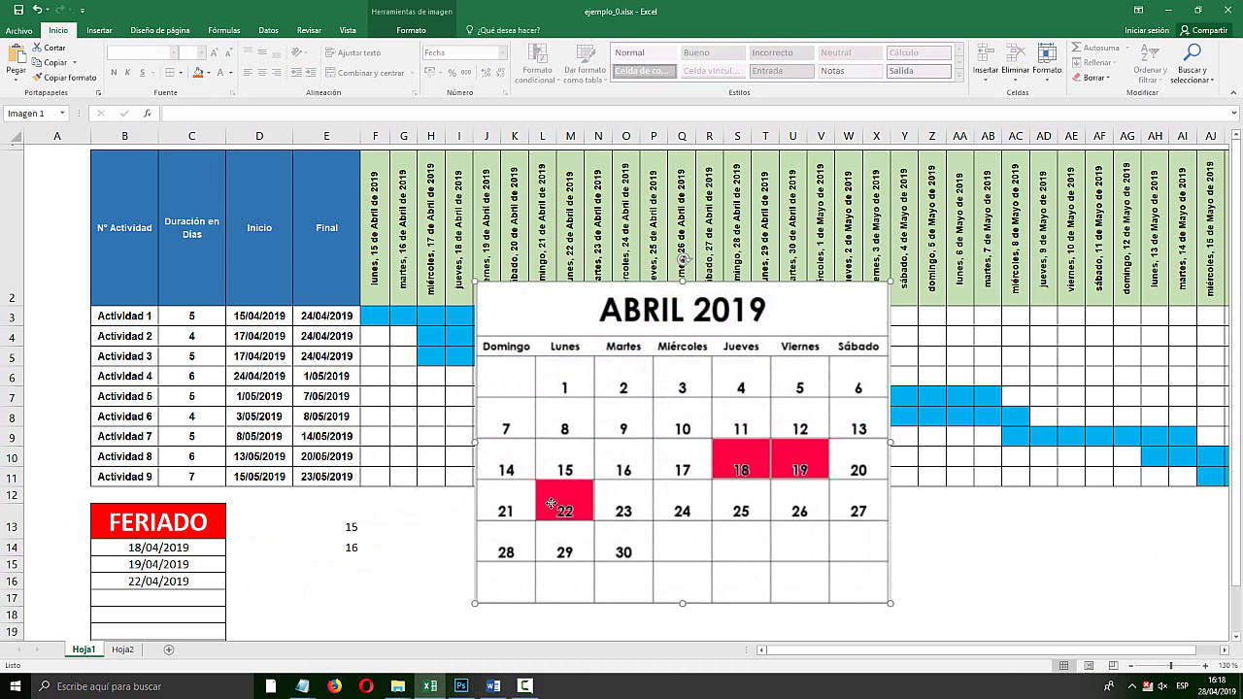
Move the calendar aside and set Actividad 1's duration to 3
{"action": "left_click_drag", "start_coordinate": [592, 293], "coordinate": [706, 416]}
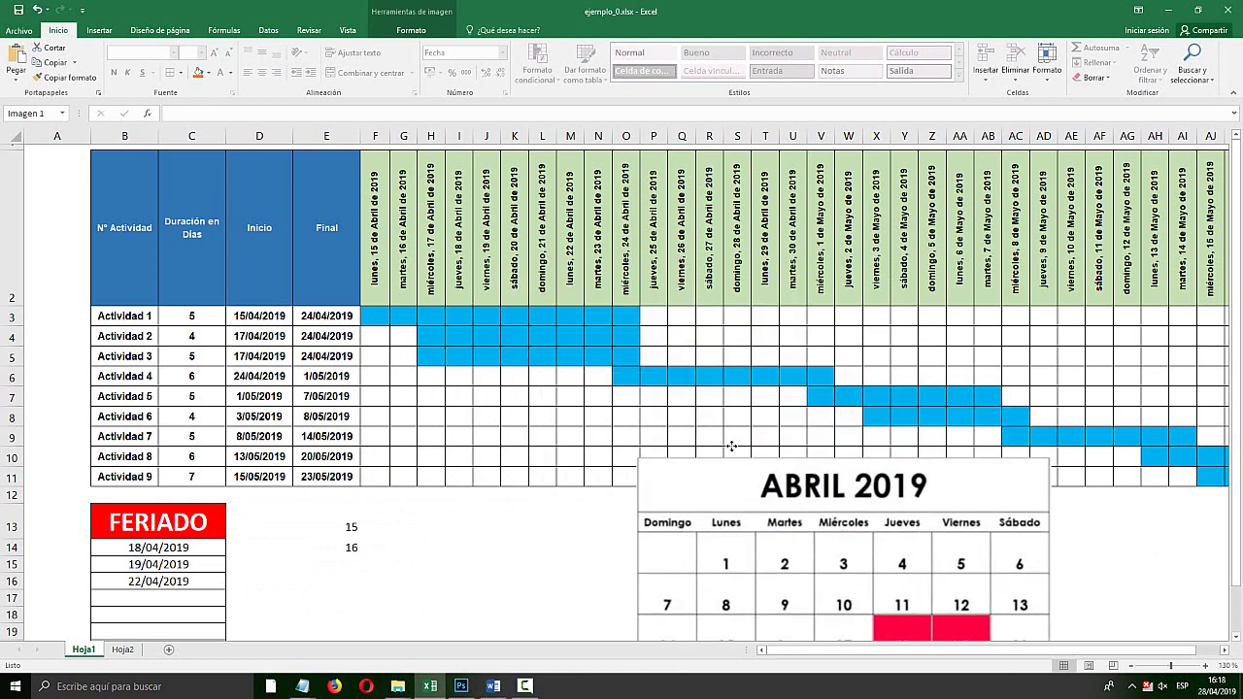
{"action": "left_click", "coordinate": [182, 316]}
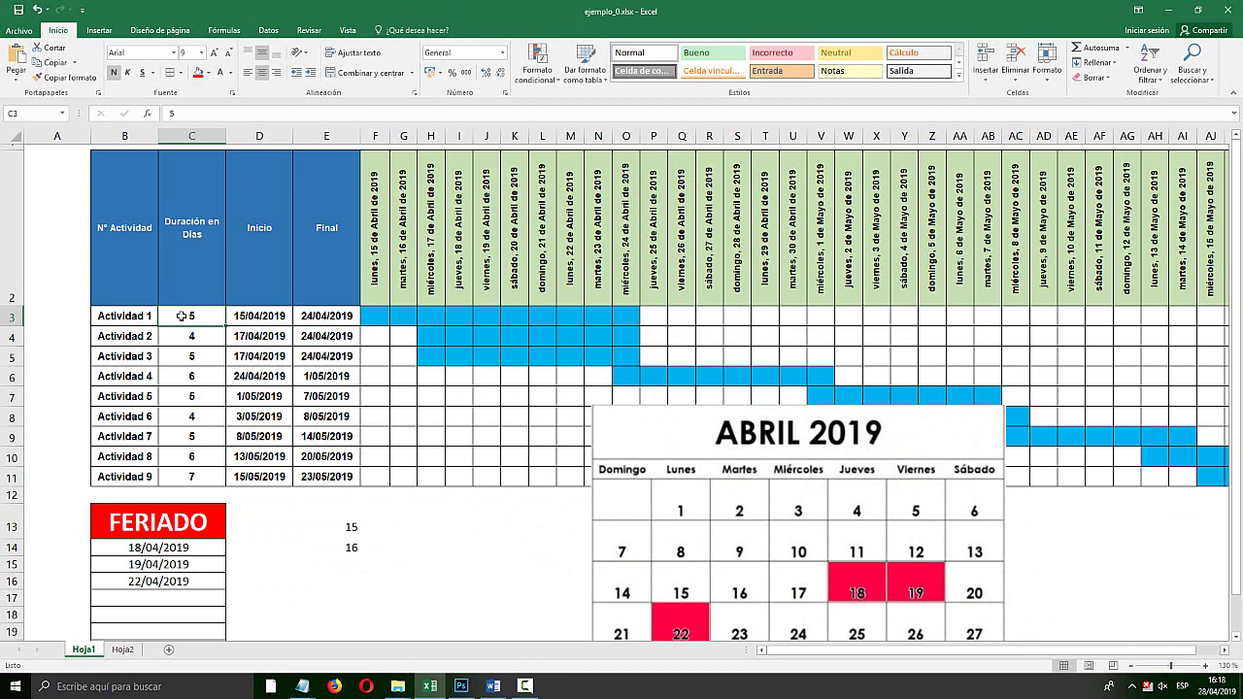
{"action": "type", "text": "3"}
{"action": "key", "text": "Return"}
Reposition the calendar and set Actividad 1's duration back to 4, ending 23/04/2019
{"action": "left_click_drag", "start_coordinate": [814, 428], "coordinate": [823, 299]}
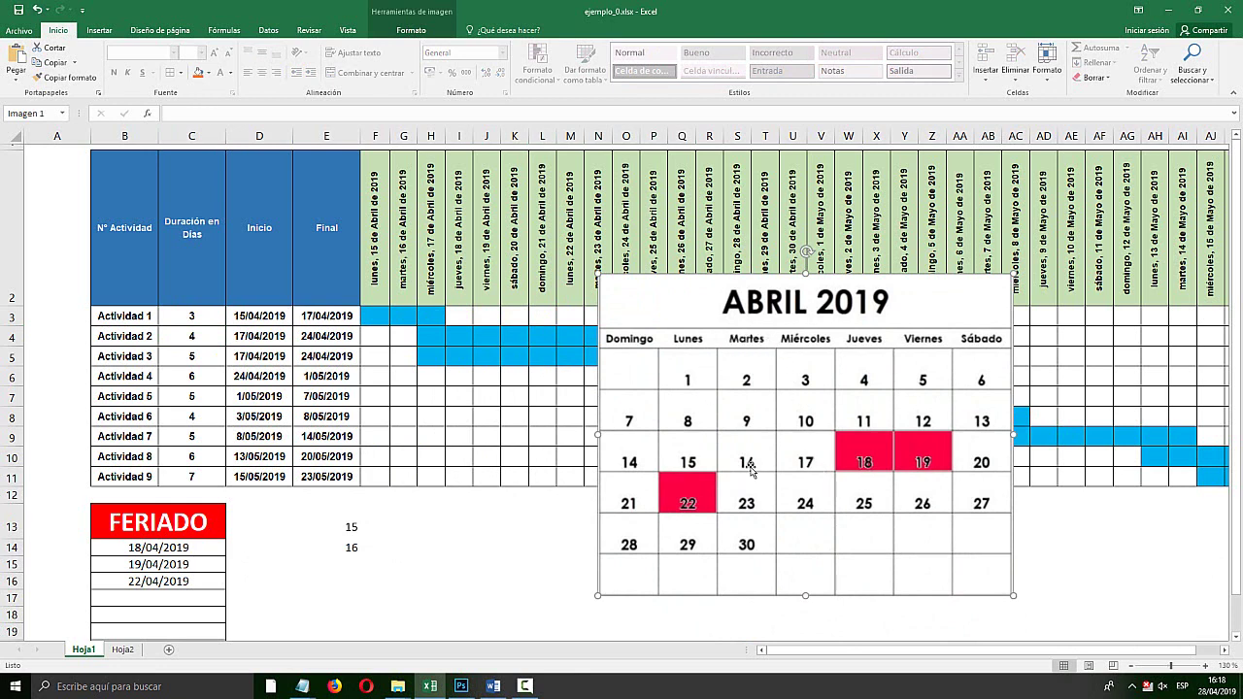
{"action": "left_click_drag", "start_coordinate": [740, 344], "coordinate": [740, 485]}
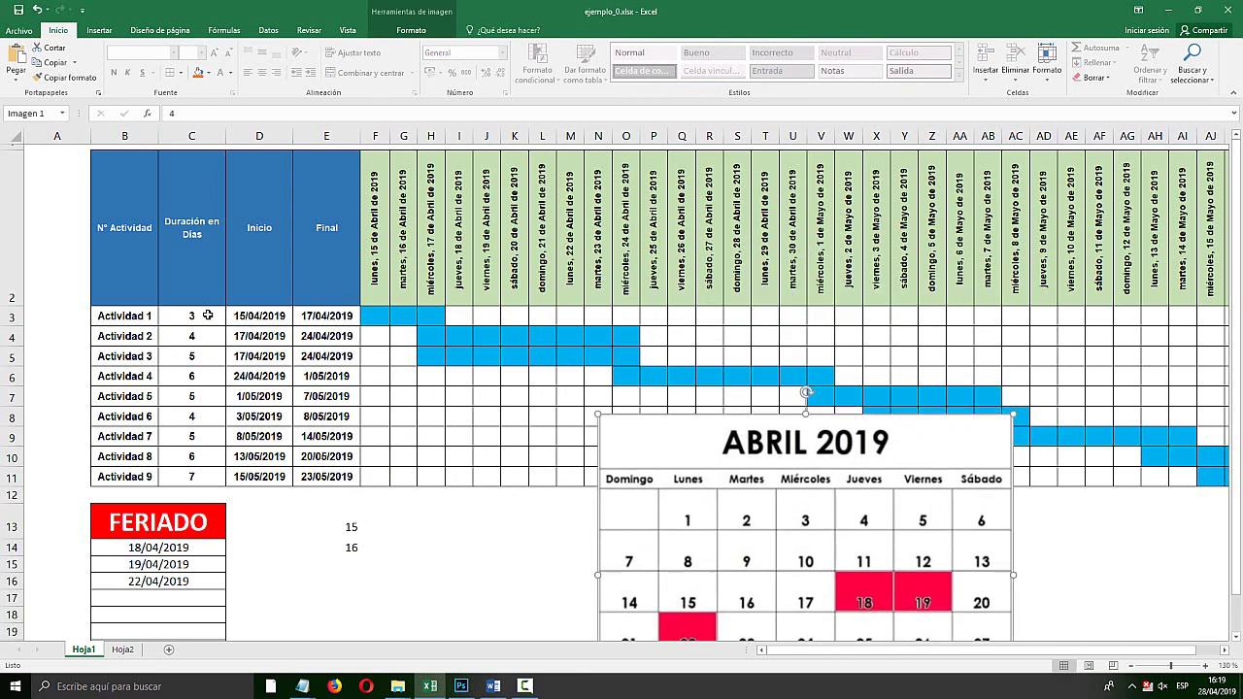
{"action": "left_click", "coordinate": [206, 315]}
{"action": "type", "text": "4"}
{"action": "key", "text": "Return"}
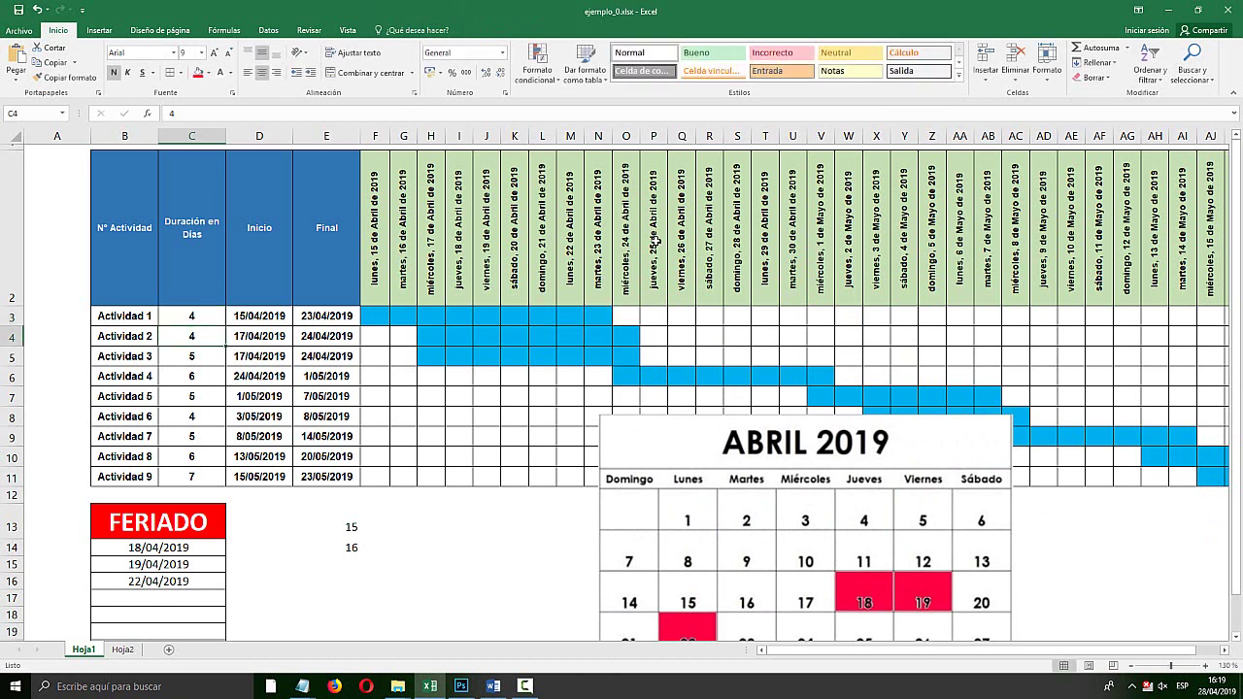
Inspect the Actividad 1–3 bars magnified, then move the April calendar up over the table
{"action": "left_click", "coordinate": [598, 267]}
{"action": "key", "text": "super+plus"}
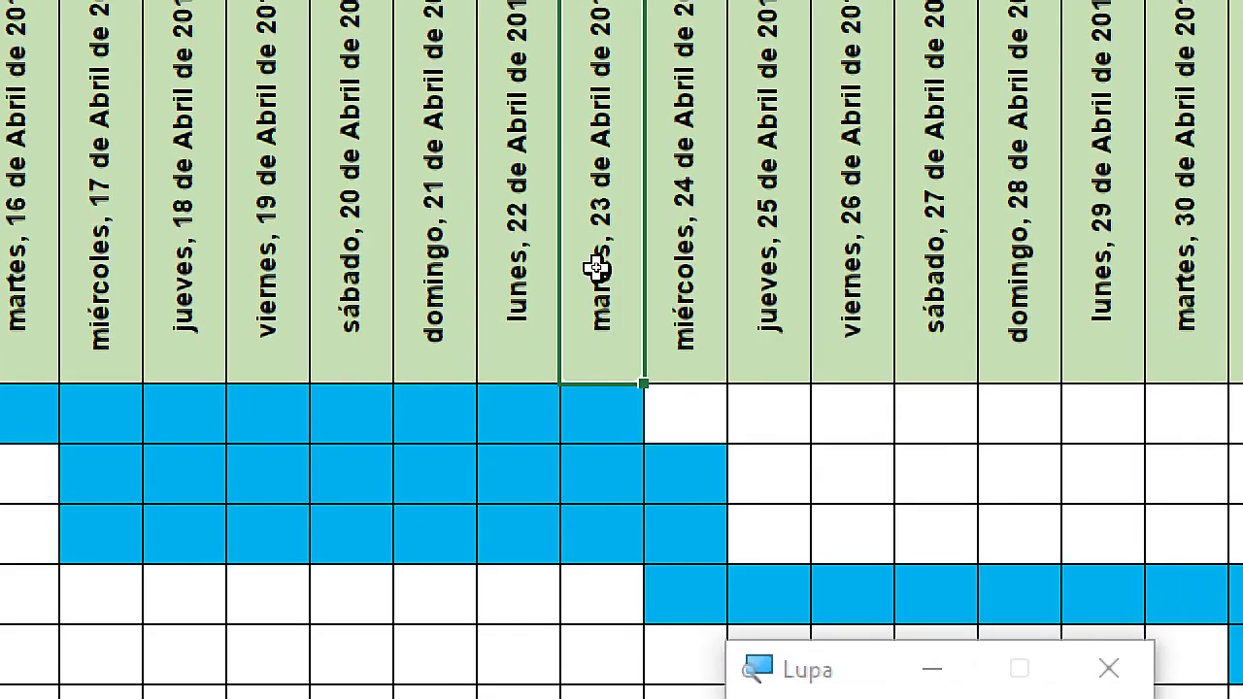
{"action": "key", "text": "super+Escape"}
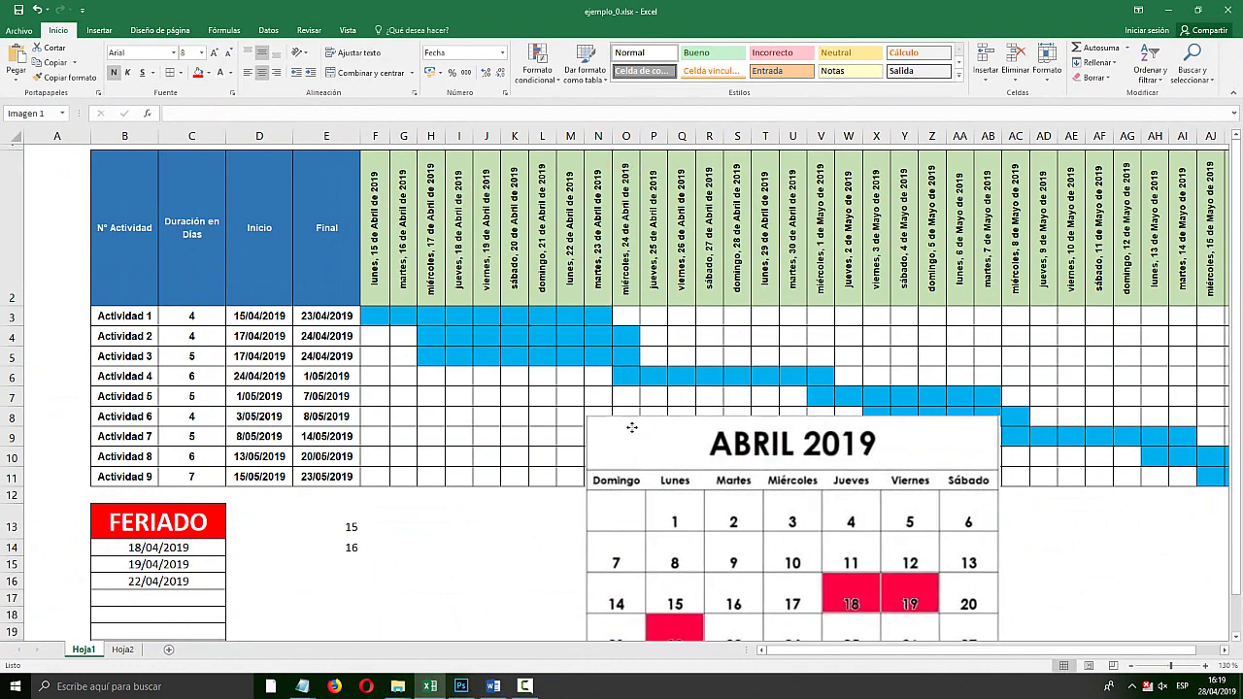
{"action": "left_click_drag", "start_coordinate": [642, 483], "coordinate": [684, 477]}
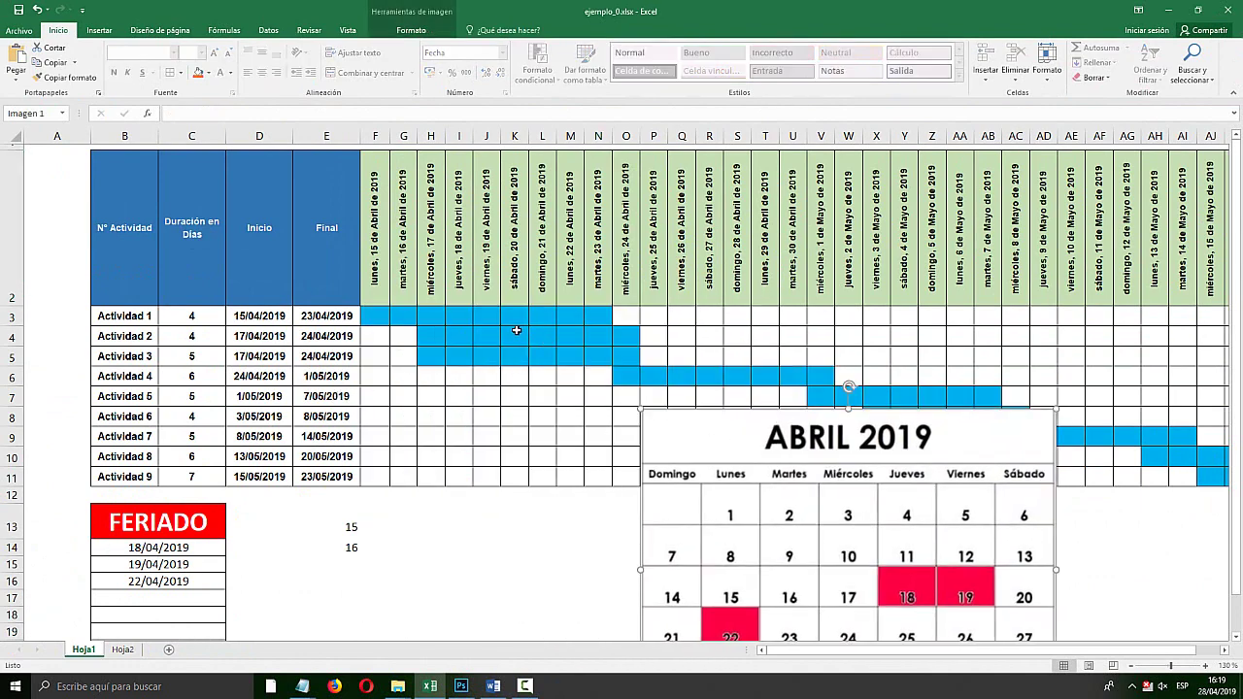
{"action": "left_click", "coordinate": [488, 316]}
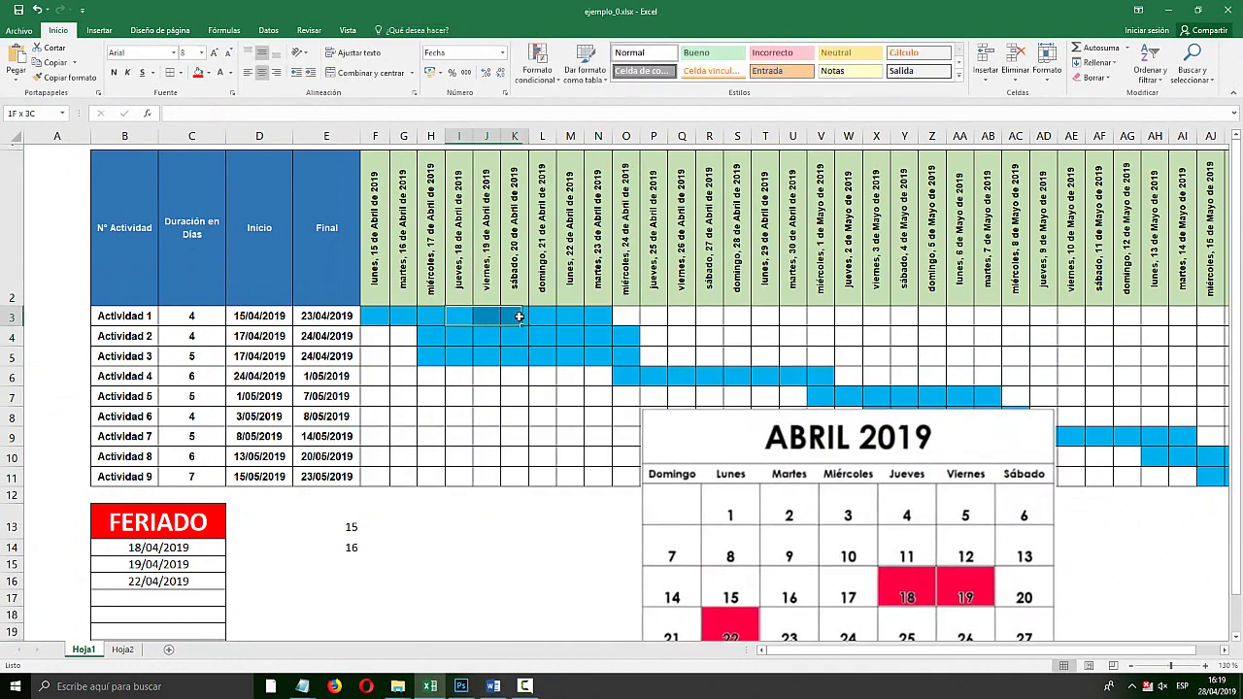
{"action": "left_click_drag", "start_coordinate": [465, 317], "coordinate": [563, 330]}
{"action": "left_click", "coordinate": [541, 337]}
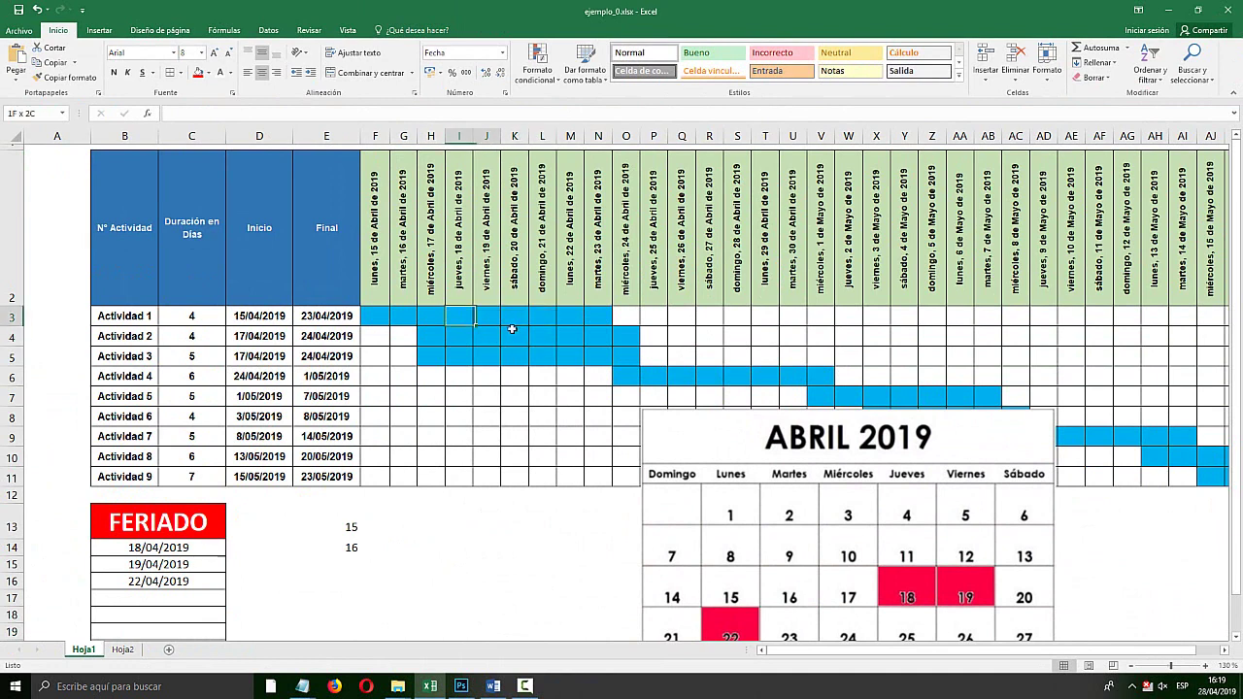
{"action": "left_click", "coordinate": [563, 354]}
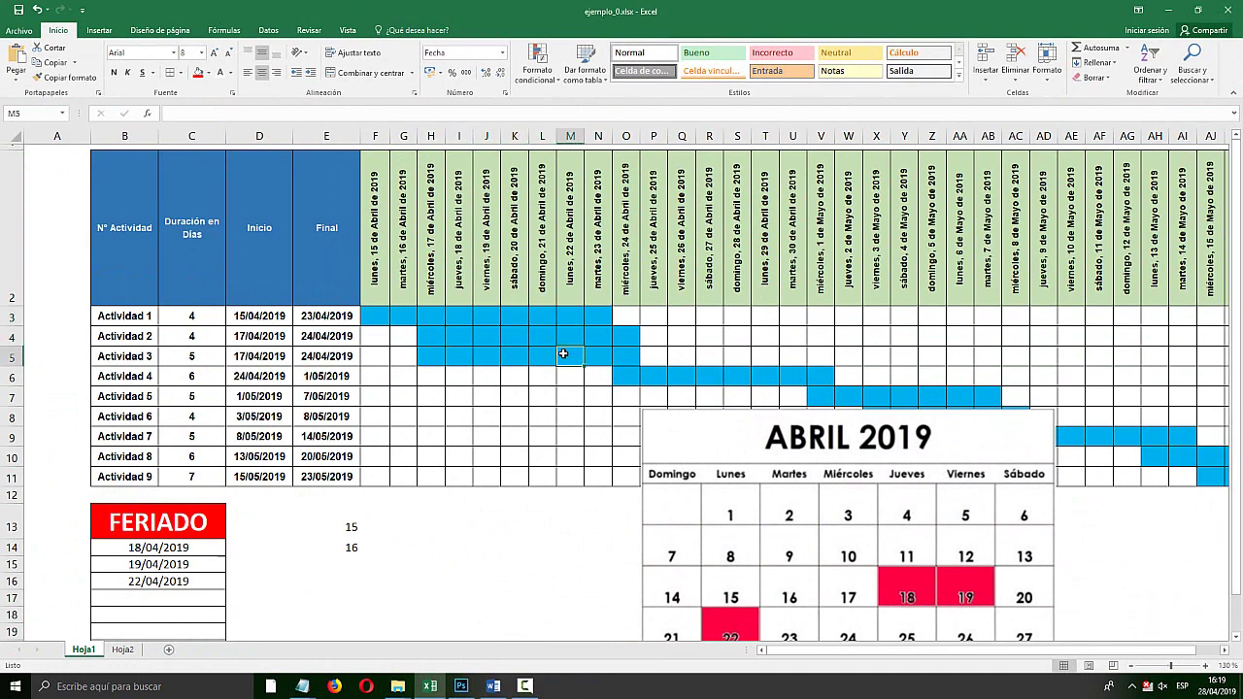
{"action": "mouse_move", "coordinate": [651, 424]}
{"action": "left_mouse_down"}
{"action": "mouse_move", "coordinate": [326, 327]}
{"action": "mouse_move", "coordinate": [410, 385]}
{"action": "mouse_move", "coordinate": [344, 347]}
{"action": "mouse_move", "coordinate": [327, 387]}
{"action": "left_mouse_up"}
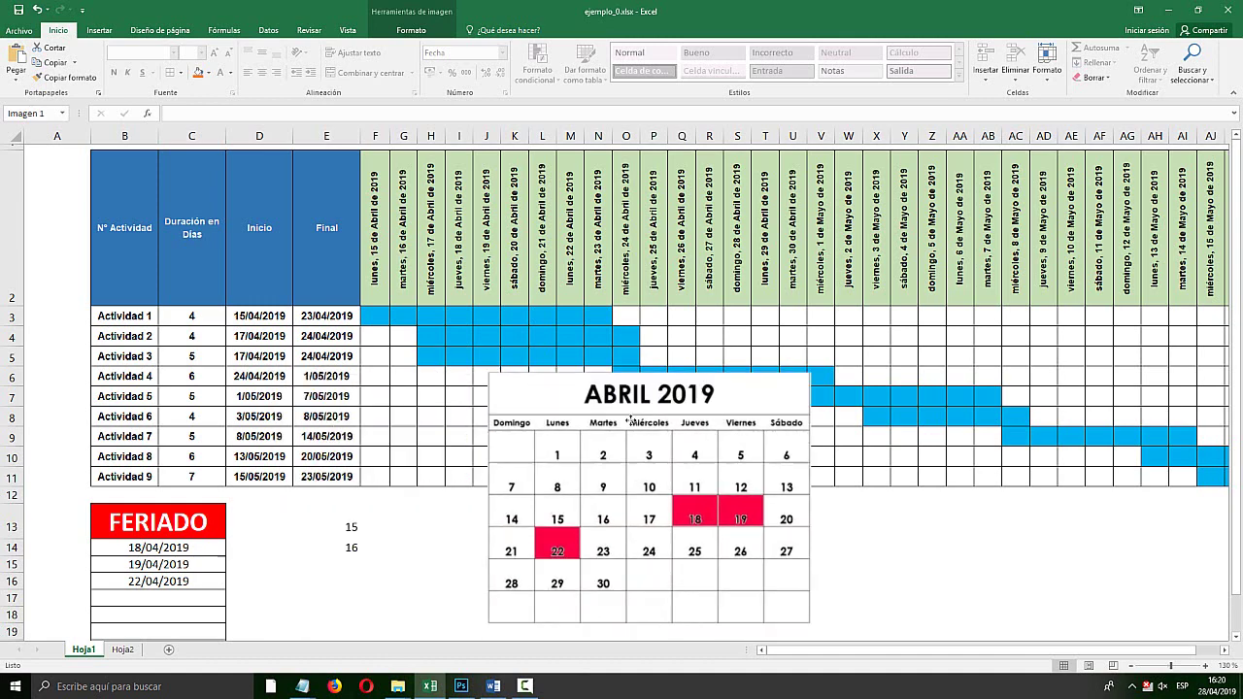
Move the calendar picture up beside the date headers and merge-and-center G13:T13
{"action": "left_click_drag", "start_coordinate": [630, 419], "coordinate": [711, 258]}
{"action": "left_click", "coordinate": [400, 519]}
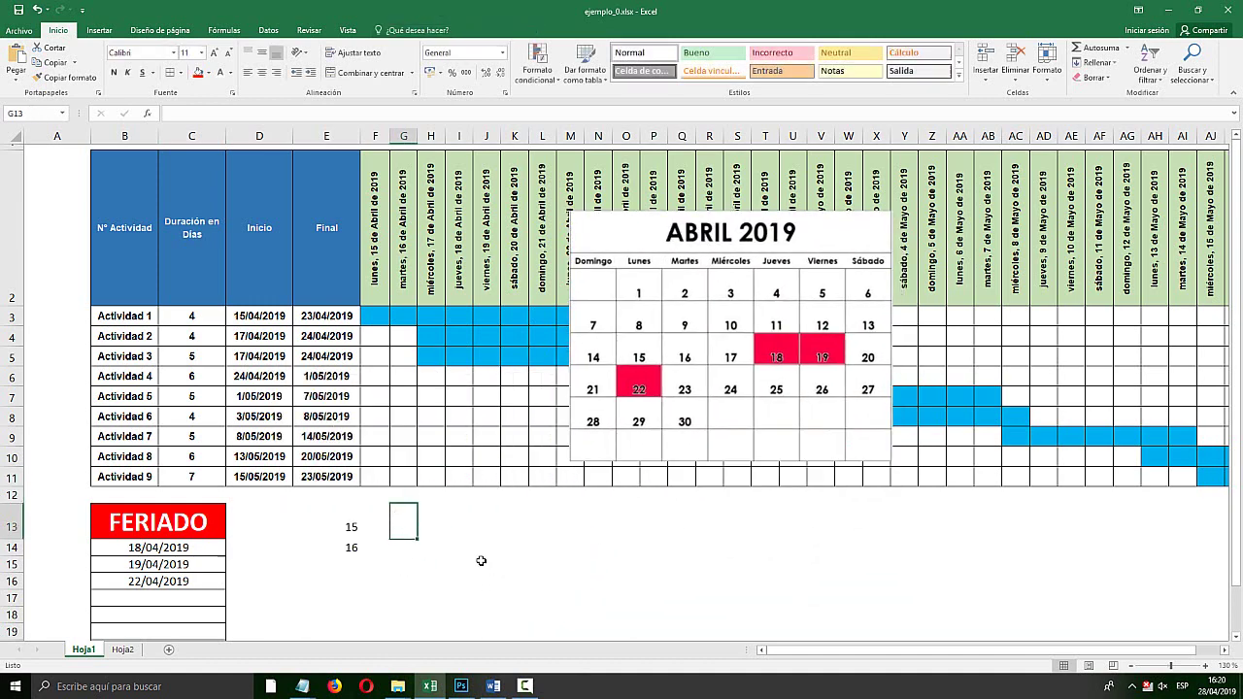
{"action": "left_click_drag", "start_coordinate": [406, 522], "coordinate": [767, 524]}
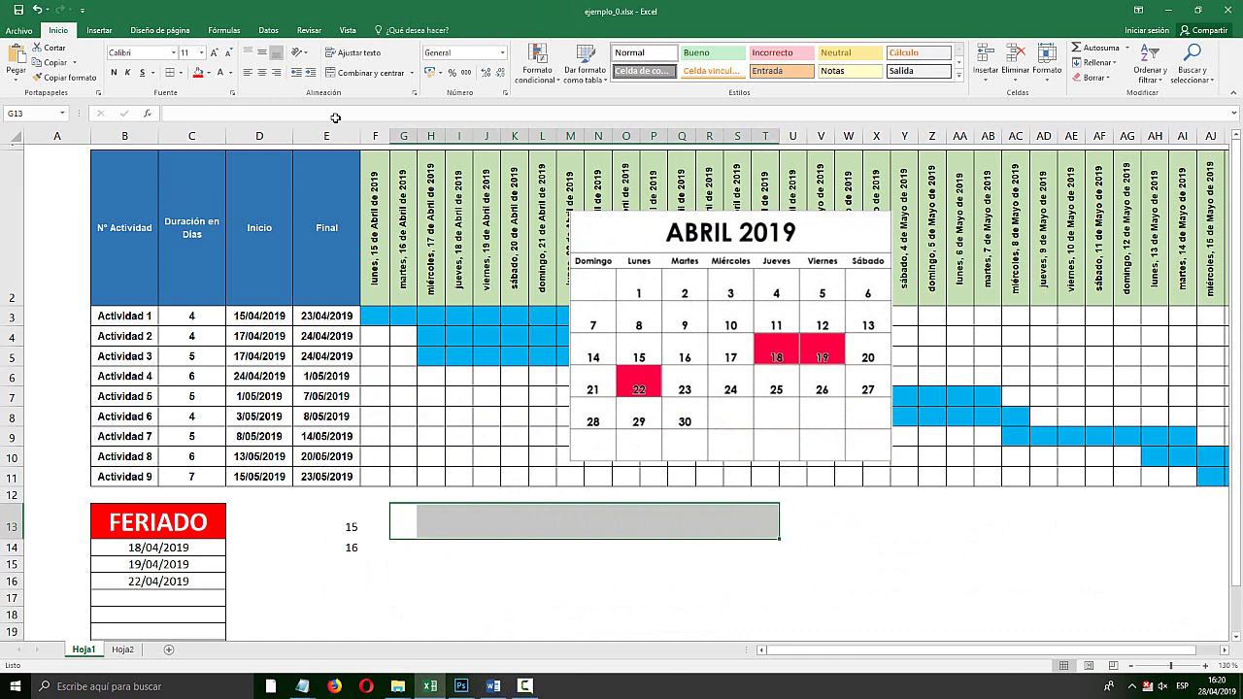
{"action": "left_click", "coordinate": [366, 73]}
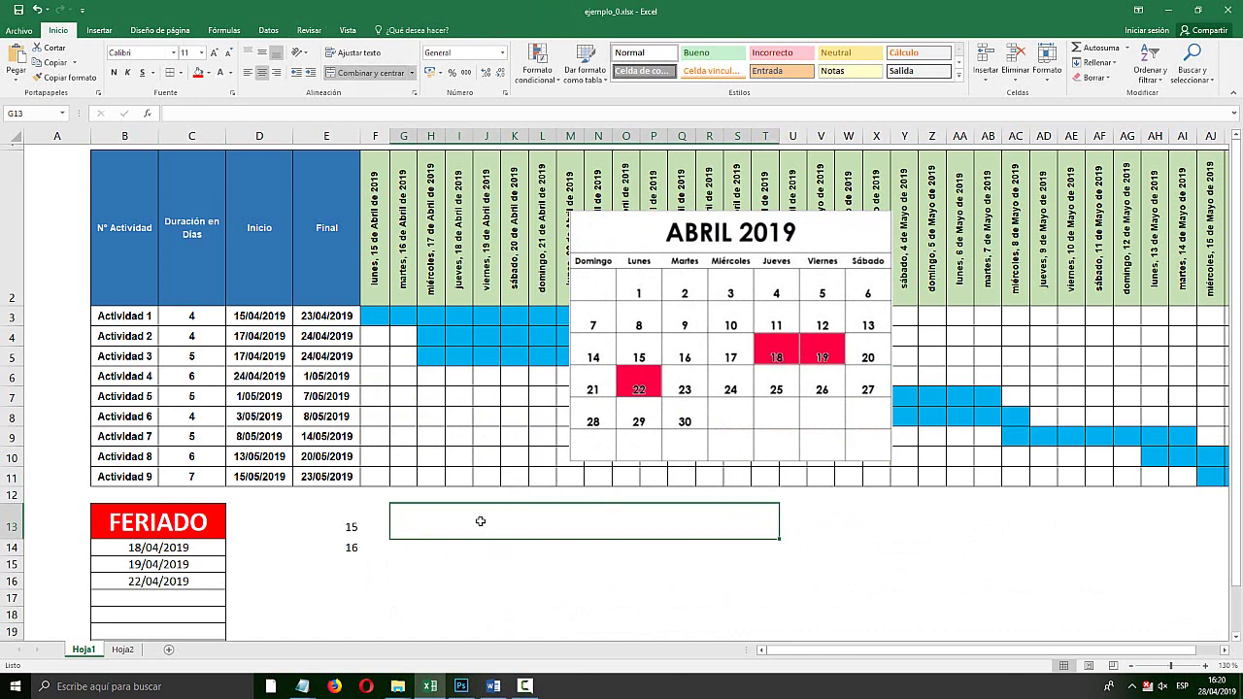
Start a formula in merged G13 with =Y(O( followed by the F2 date header
{"action": "double_click", "coordinate": [480, 522]}
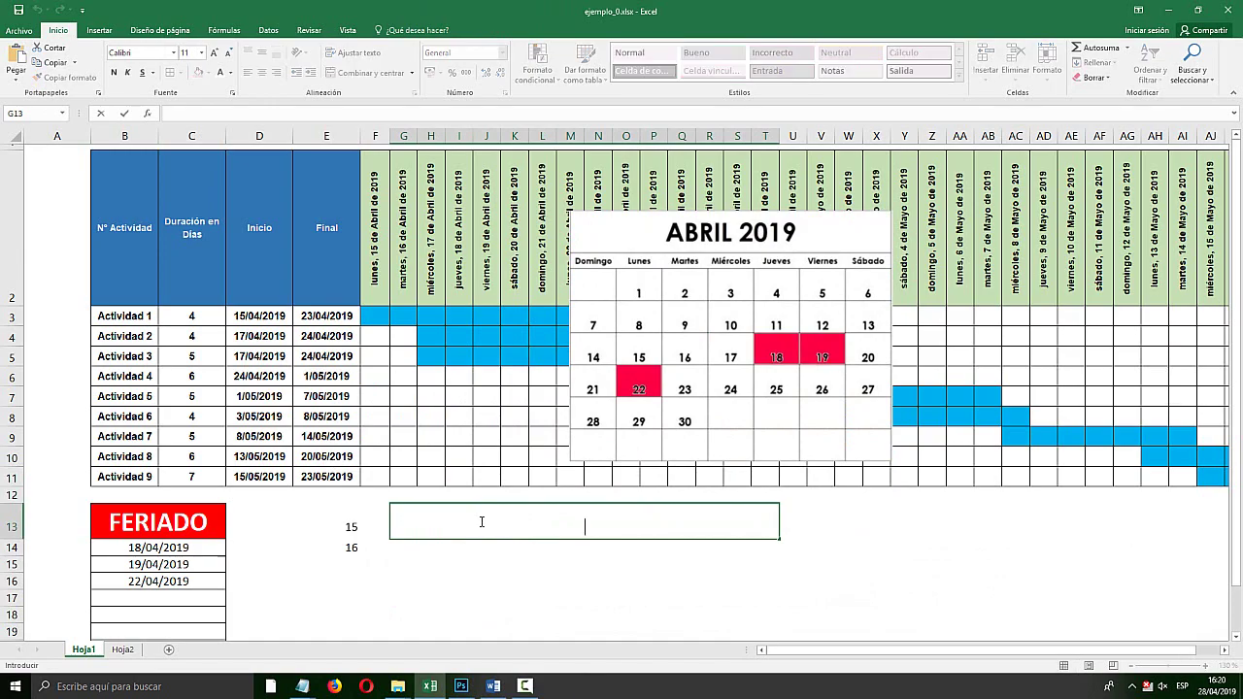
{"action": "key", "text": "super+plus"}
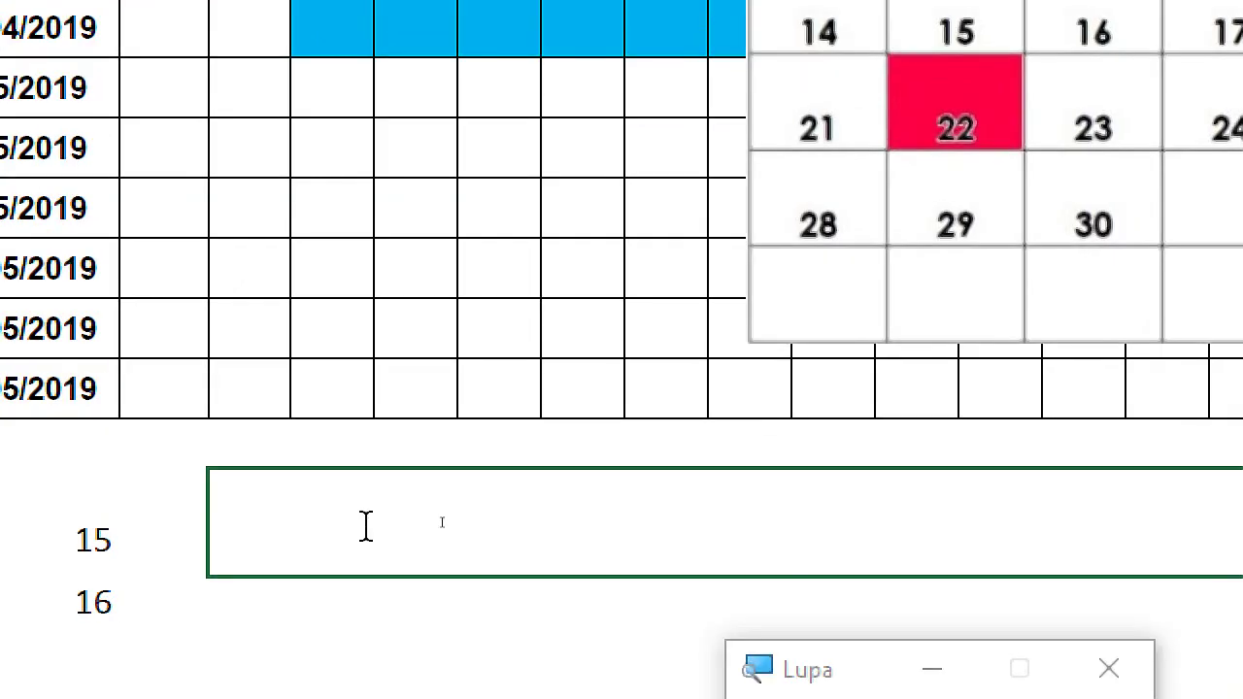
{"action": "type", "text": "=Y"}
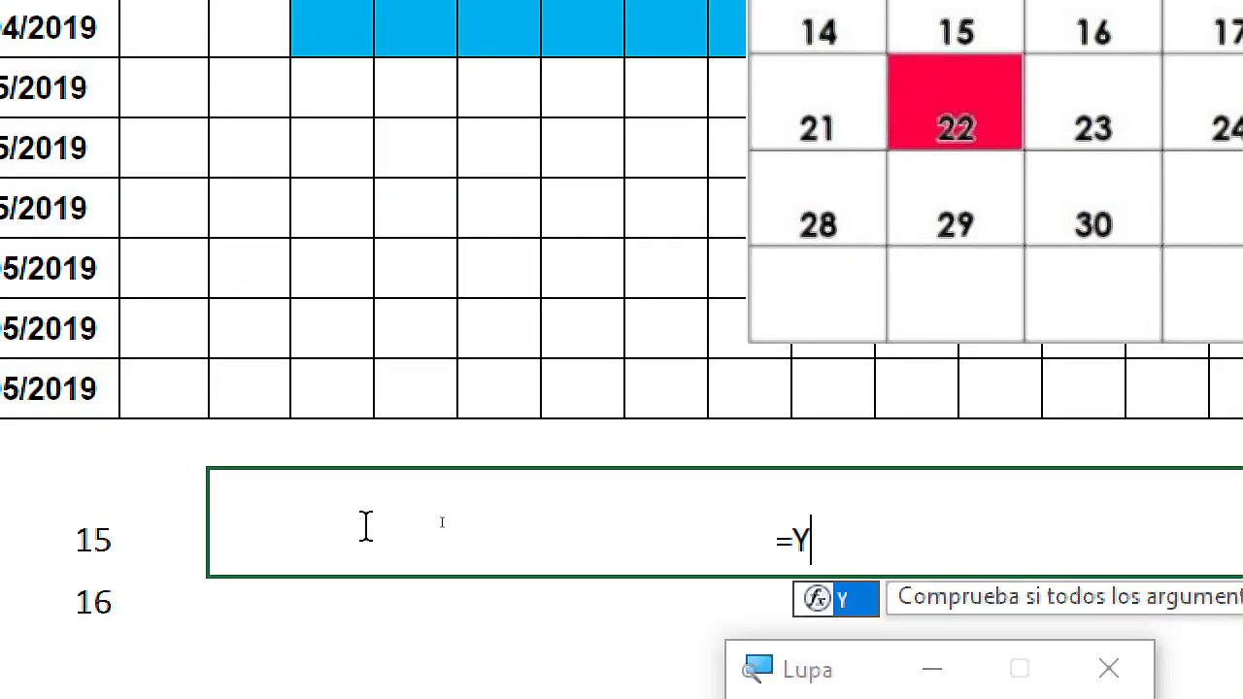
{"action": "type", "text": "("}
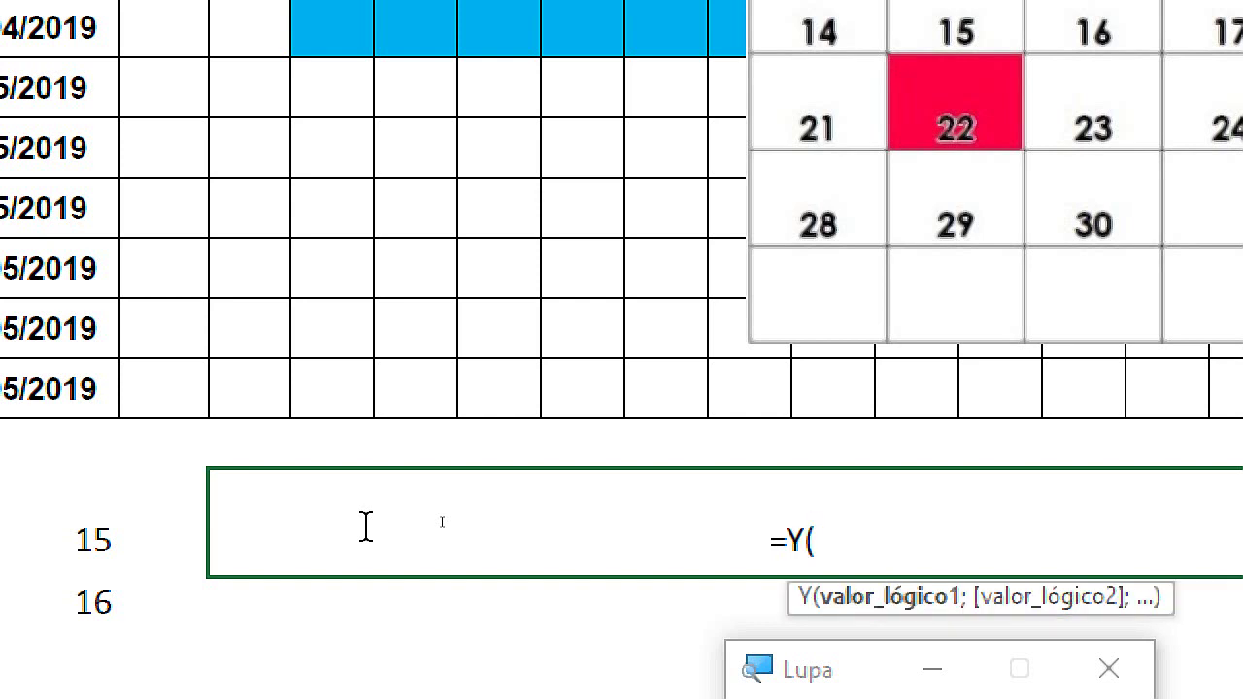
{"action": "type", "text": "O"}
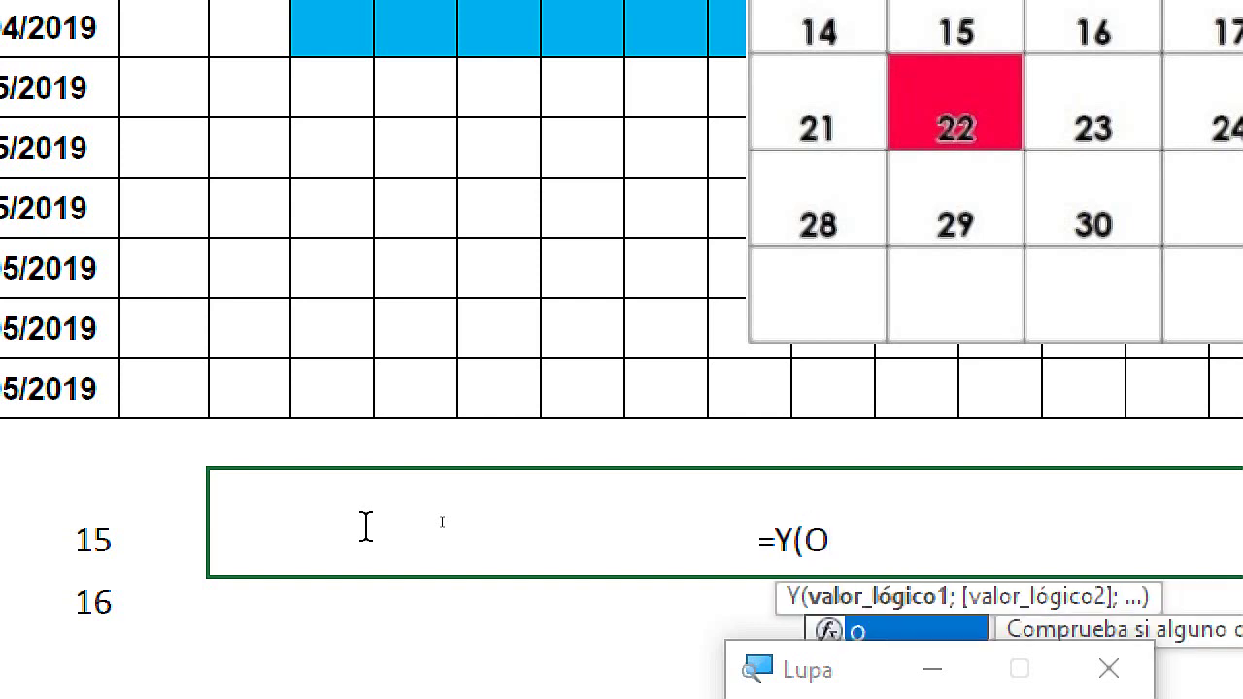
{"action": "type", "text": "("}
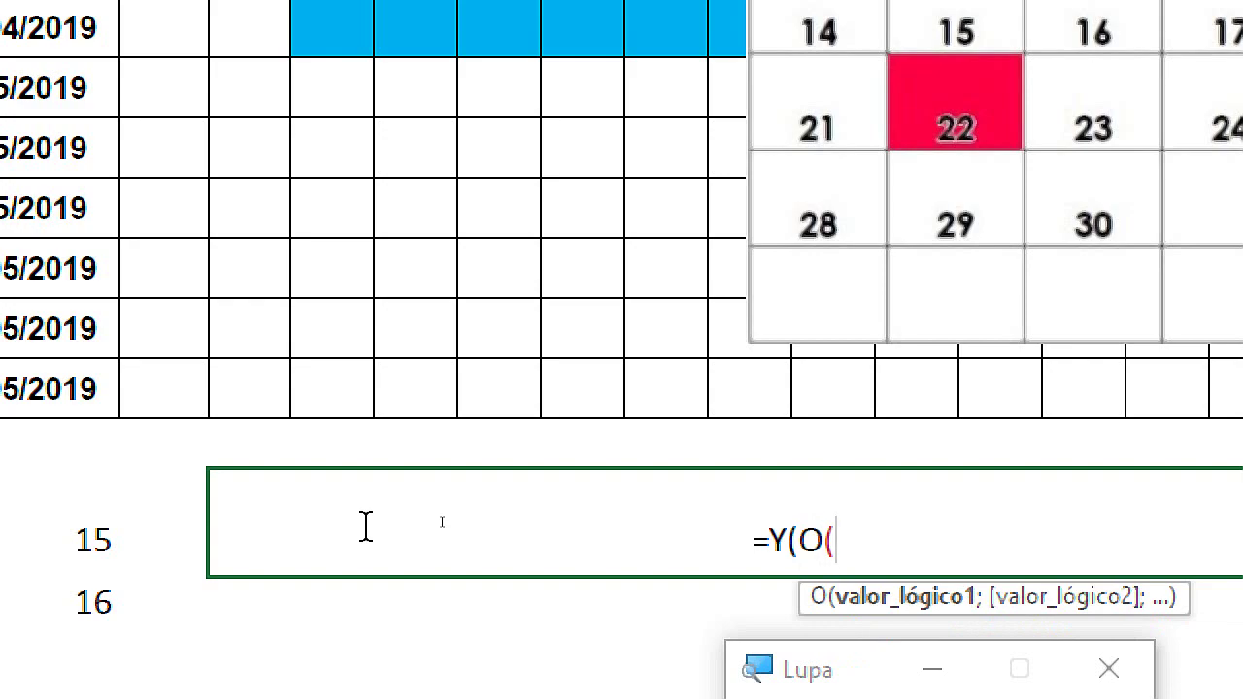
{"action": "key", "text": "super+Escape"}
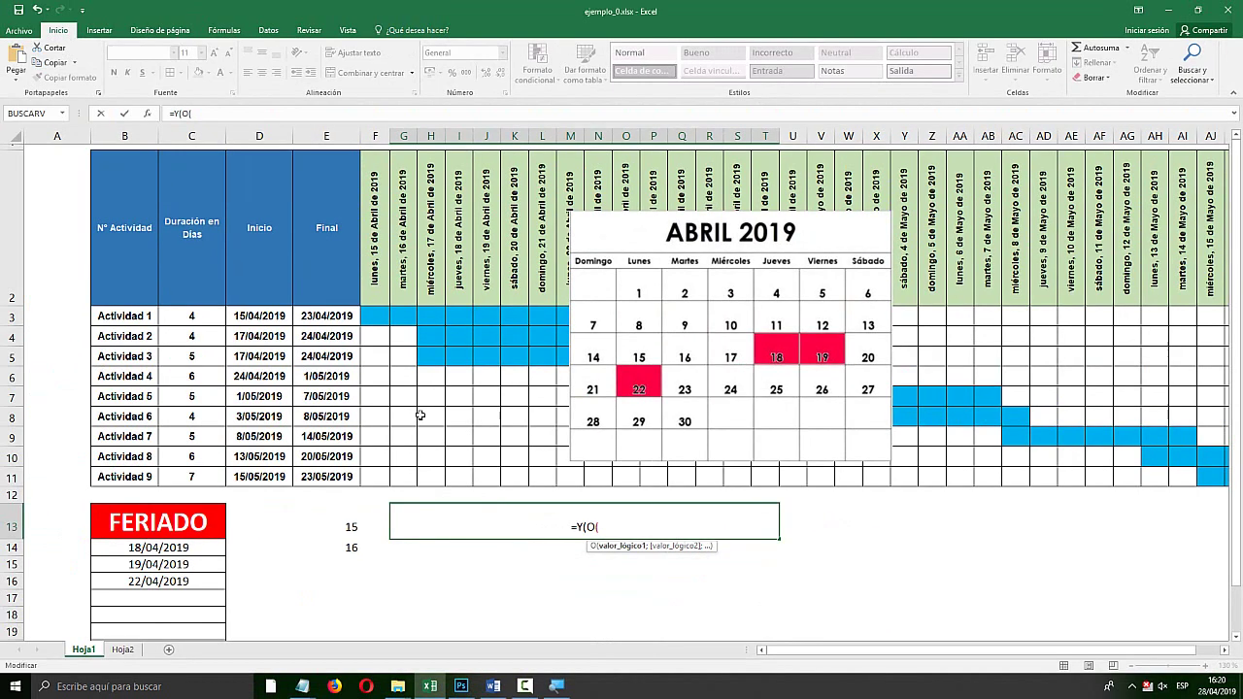
{"action": "left_click", "coordinate": [380, 191]}
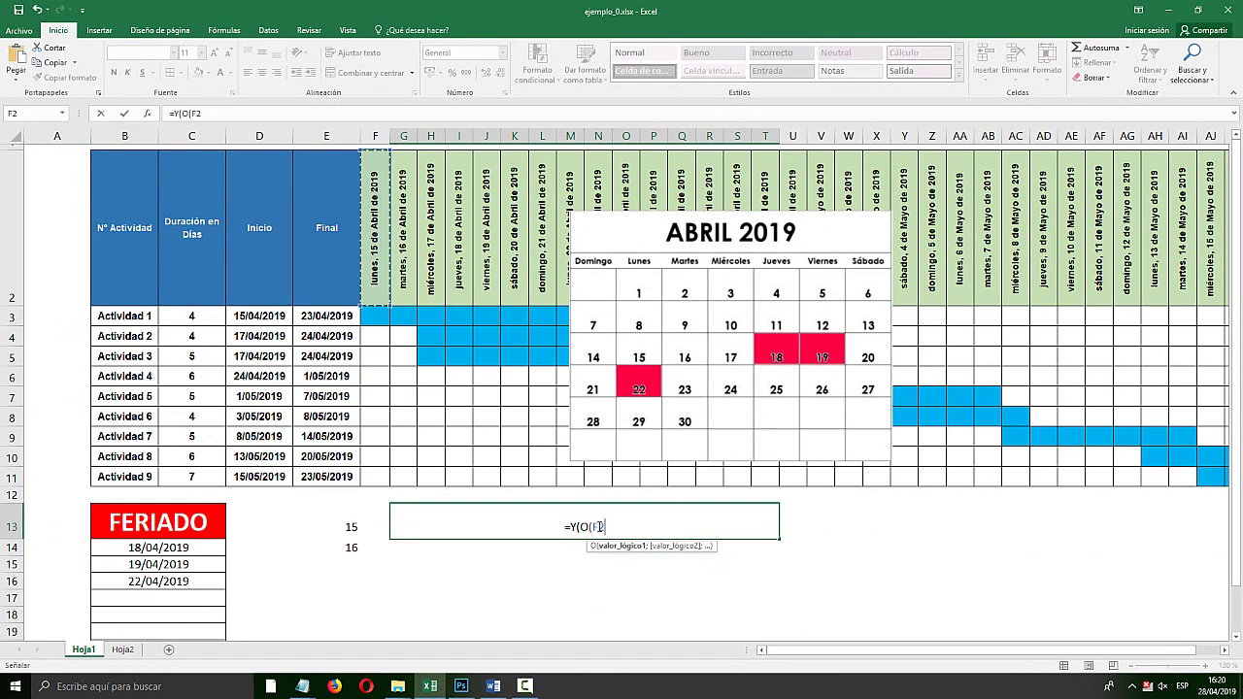
{"action": "key", "text": "super+plus"}
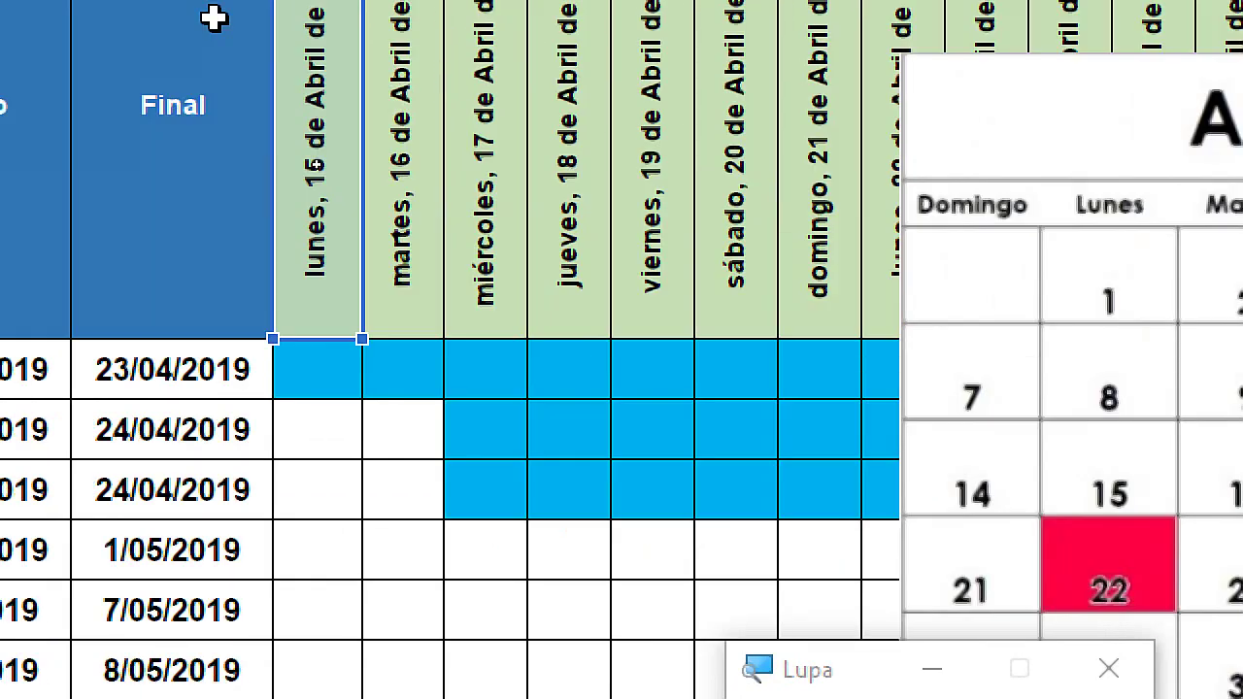
{"action": "key", "text": "super+minus"}
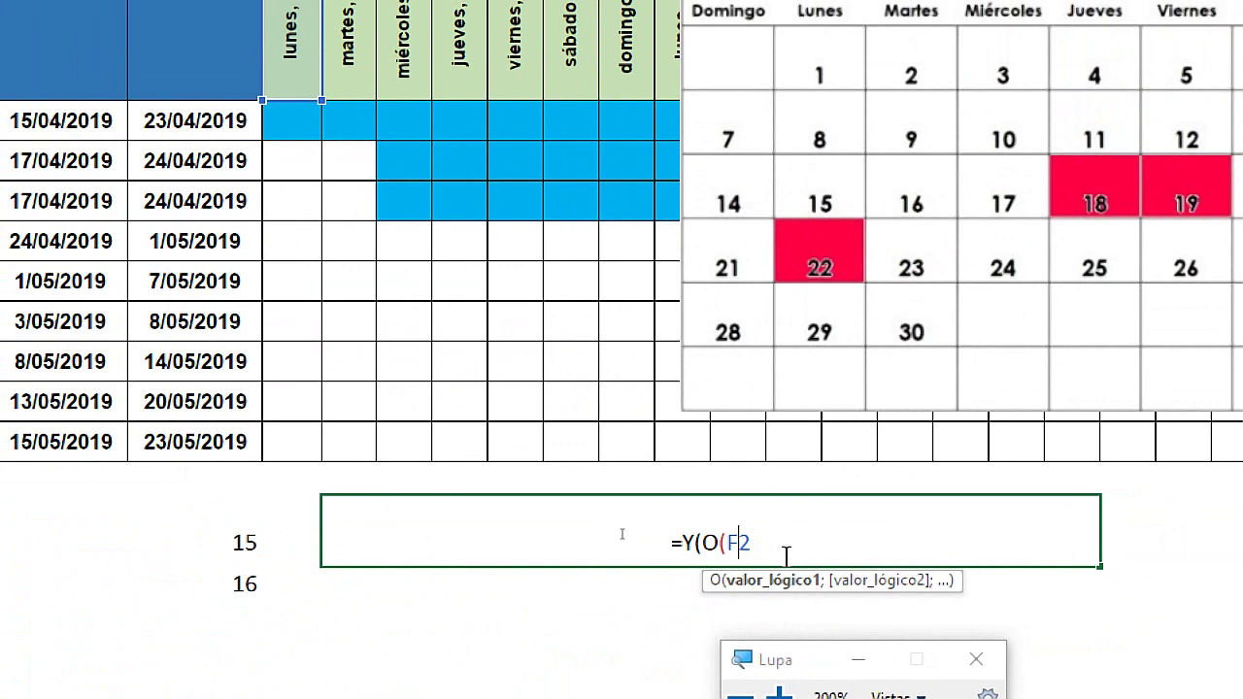
Lock the date reference to row 2 so it reads F$2
{"action": "key", "text": "F4"}
{"action": "key", "text": "F4"}
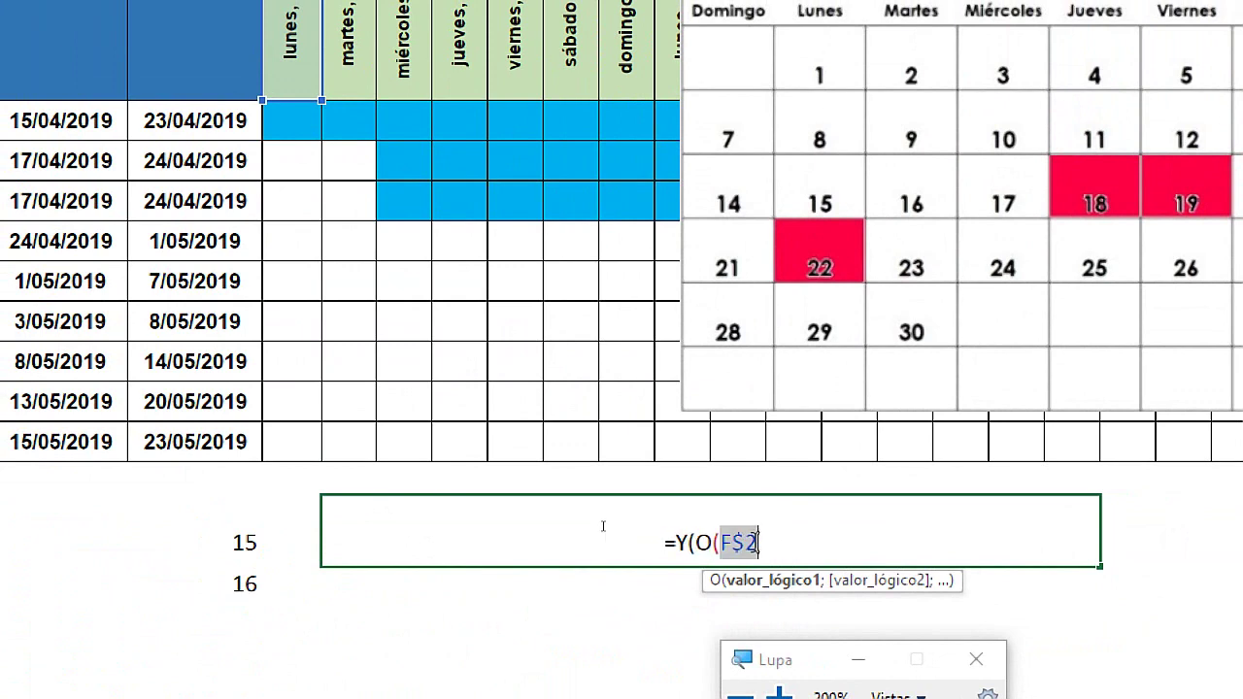
{"action": "left_click", "coordinate": [745, 541]}
{"action": "key", "text": "BackSpace"}
{"action": "type", "text": "$"}
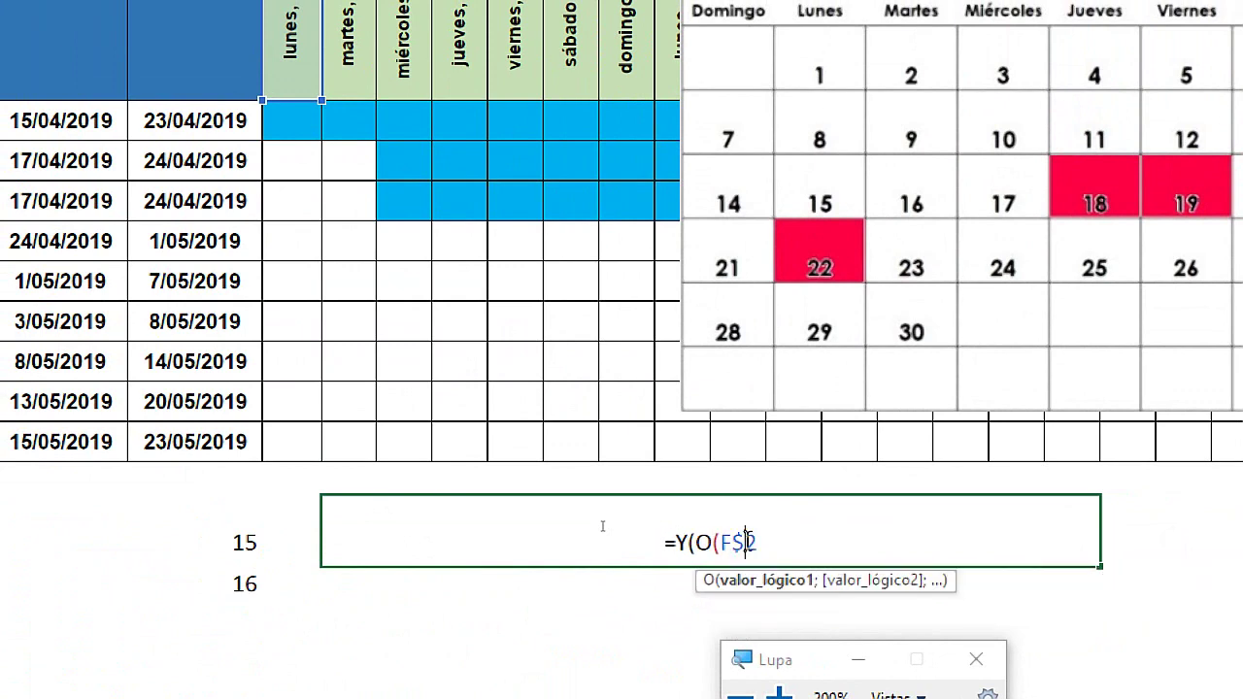
{"action": "key", "text": "F4"}
{"action": "key", "text": "F4"}
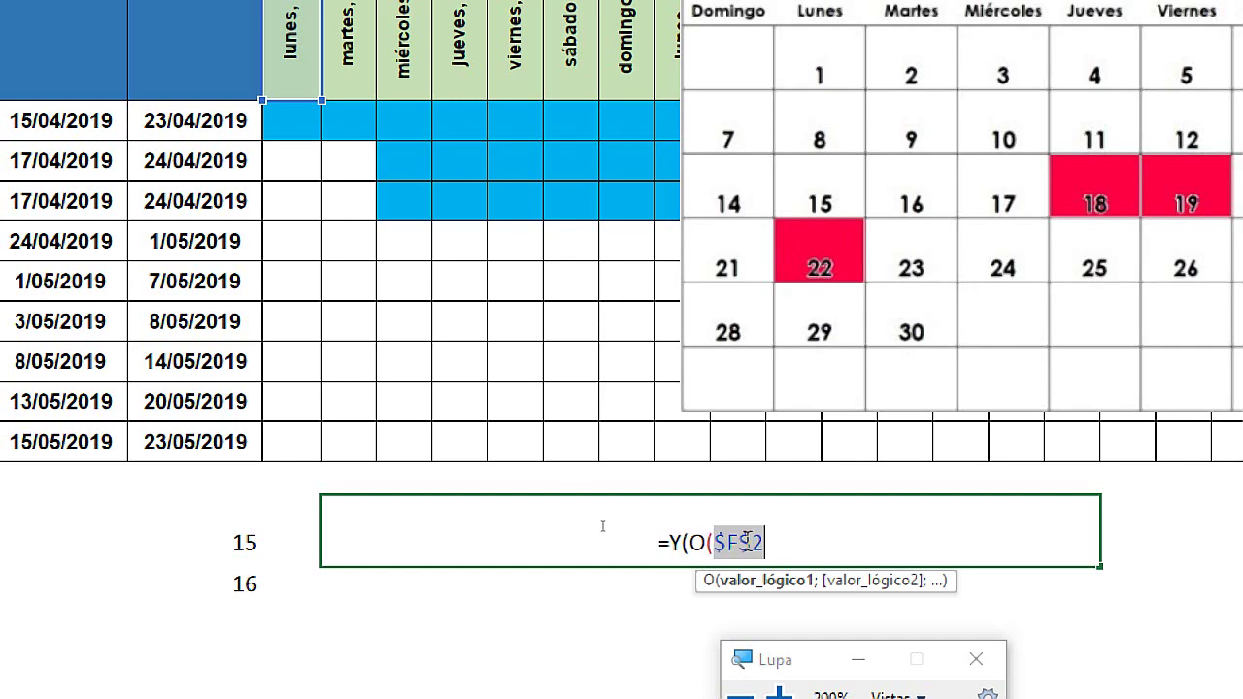
{"action": "key", "text": "F4"}
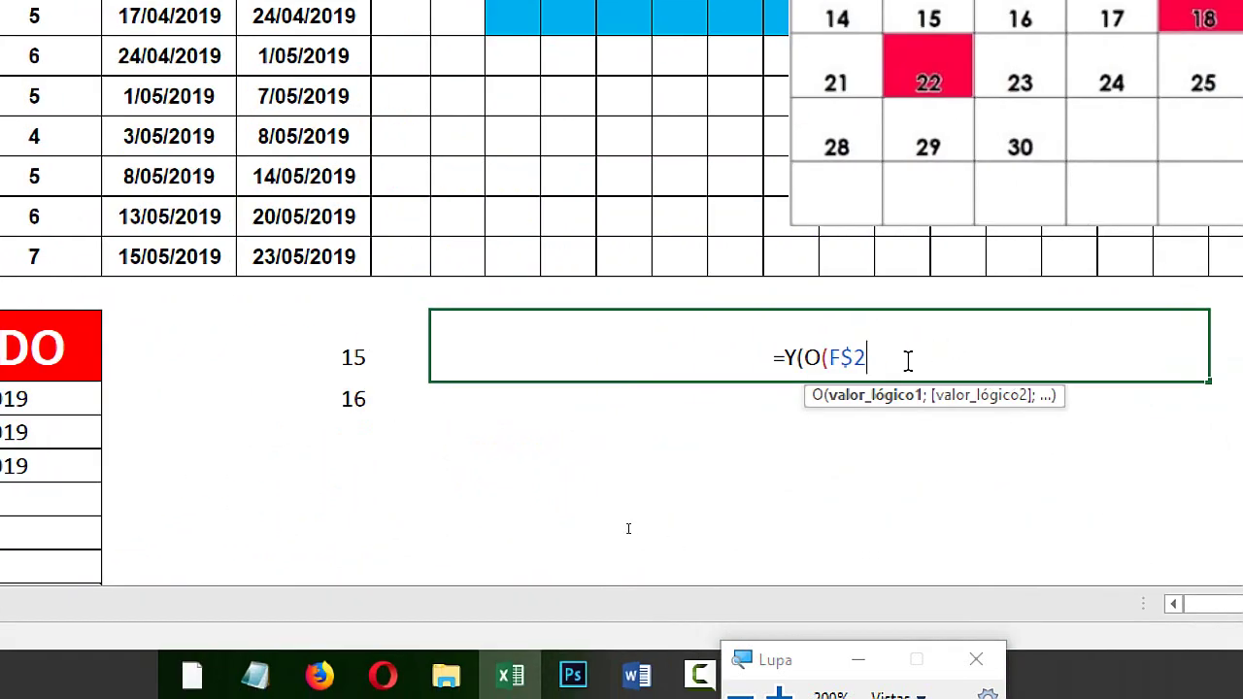
{"action": "left_click_drag", "start_coordinate": [907, 360], "coordinate": [717, 469]}
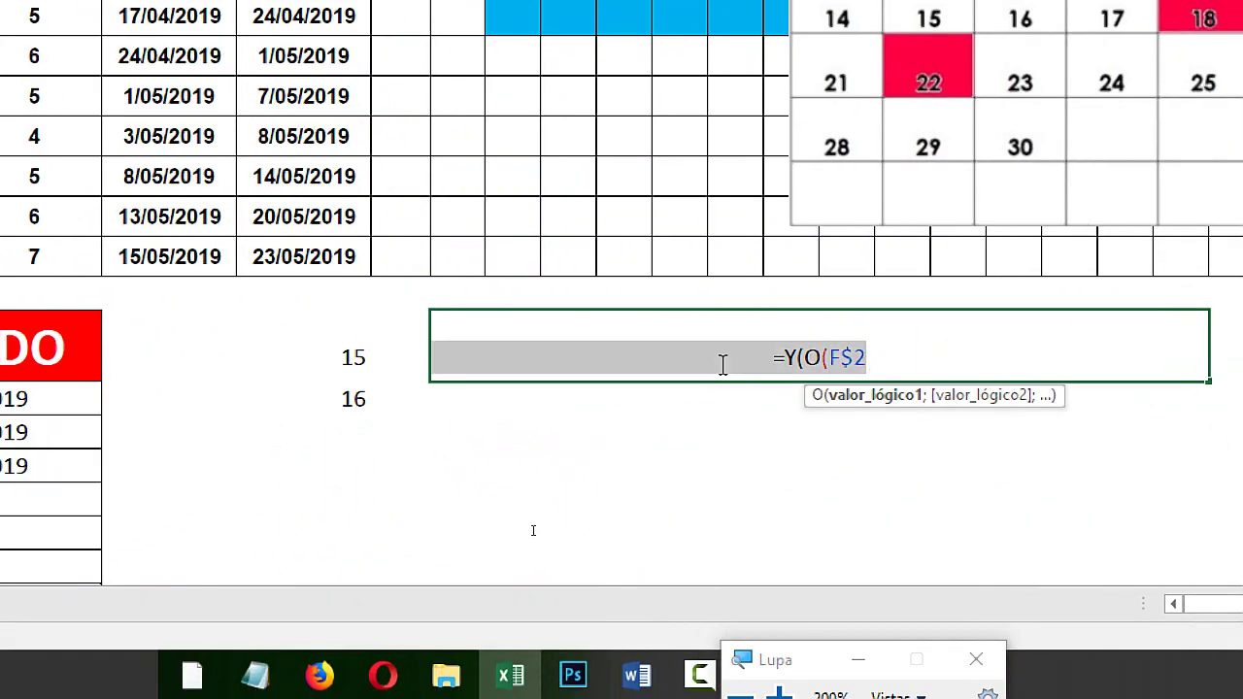
{"action": "key", "text": "super+Escape"}
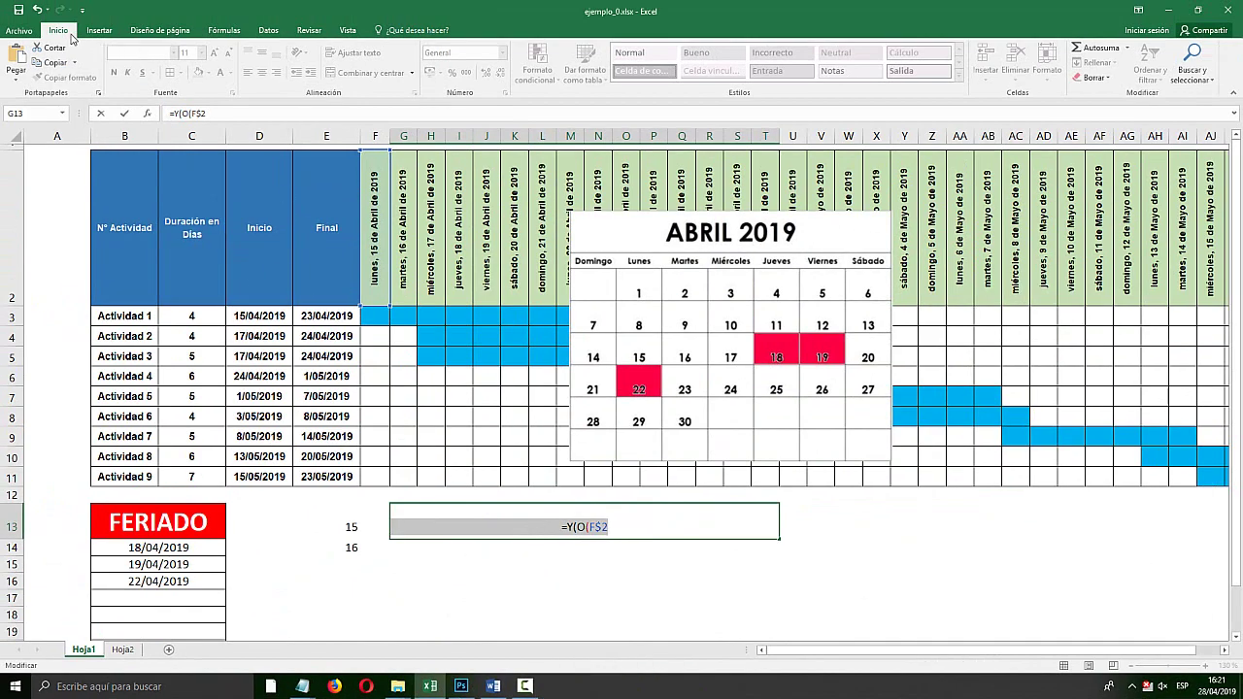
Cancel the G13 formula and change the cell's font size from 72 to 36
{"action": "key", "text": "Escape"}
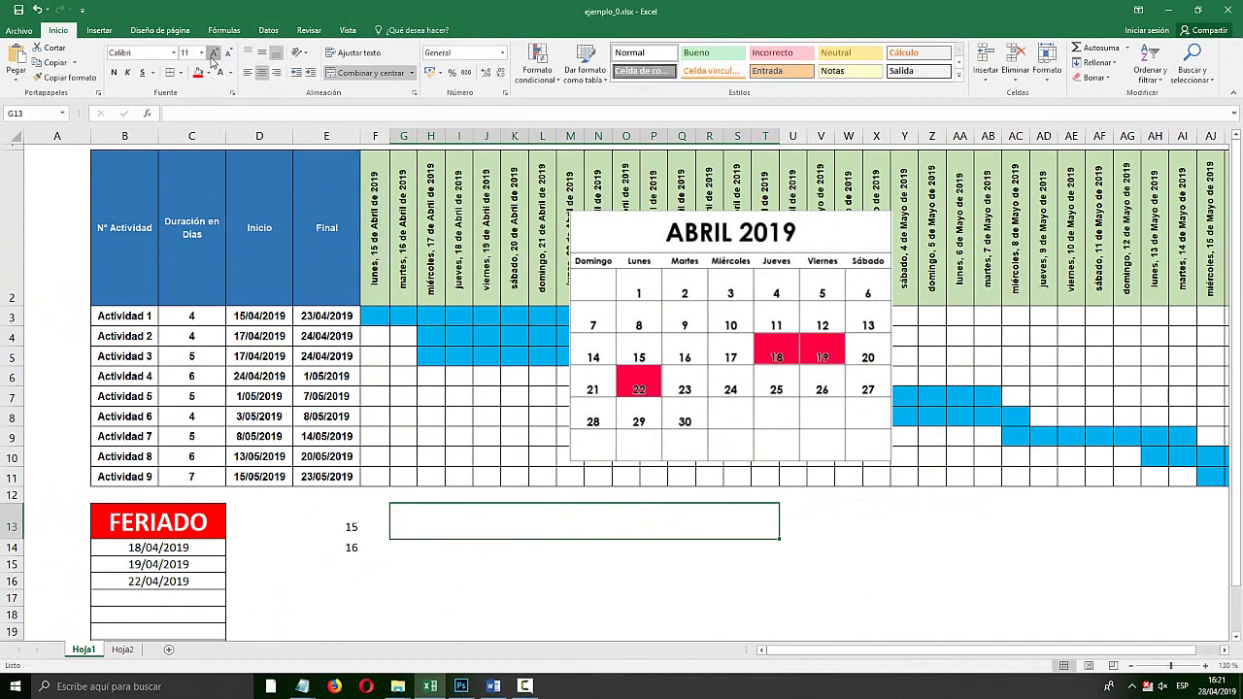
{"action": "left_click", "coordinate": [213, 57]}
{"action": "left_click", "coordinate": [213, 56]}
{"action": "left_click", "coordinate": [213, 56]}
{"action": "left_click", "coordinate": [212, 56]}
{"action": "left_click", "coordinate": [213, 56]}
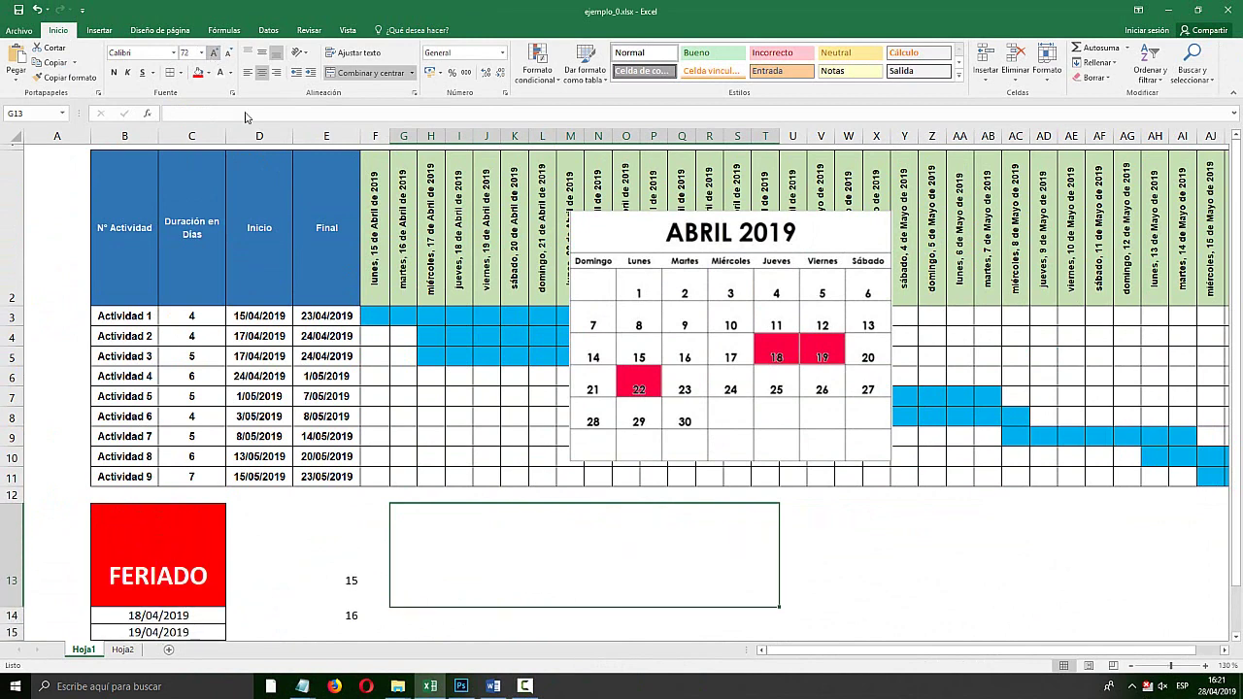
{"action": "left_click", "coordinate": [227, 53]}
{"action": "left_click", "coordinate": [227, 53]}
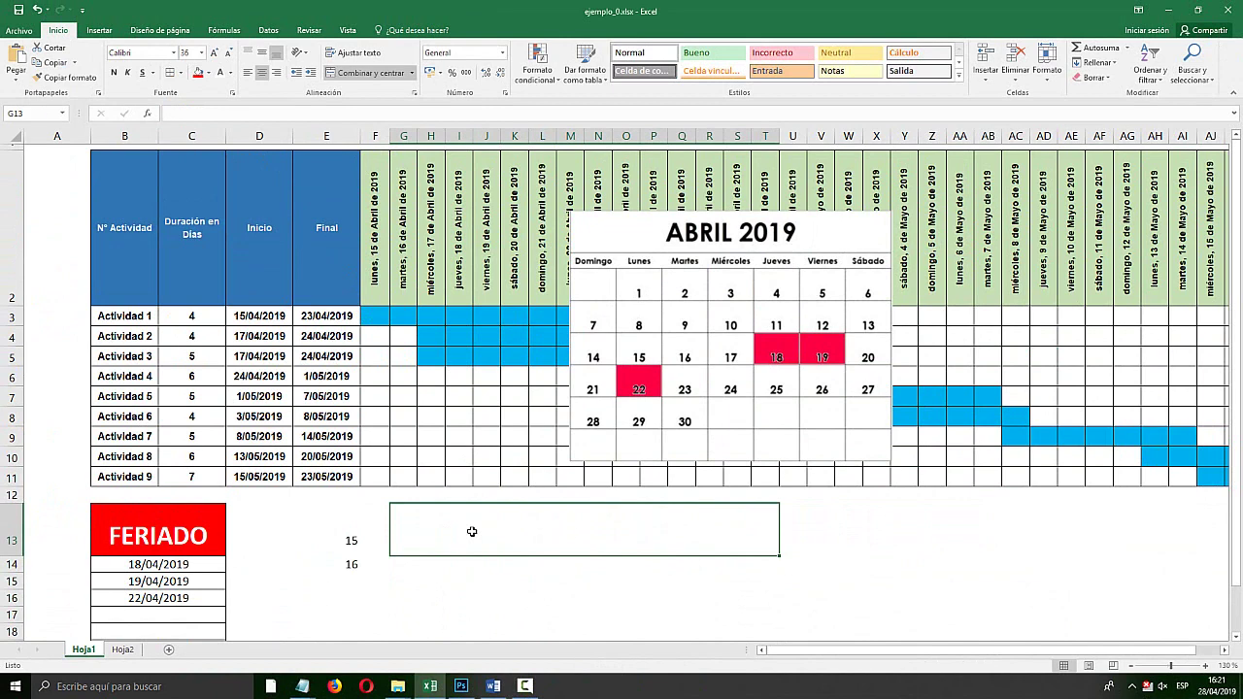
Re-enter the formula as =Y(O(F$2=$B$14:$C$22, comparing the date against the absolute holiday range
{"action": "type", "text": "=Y"}
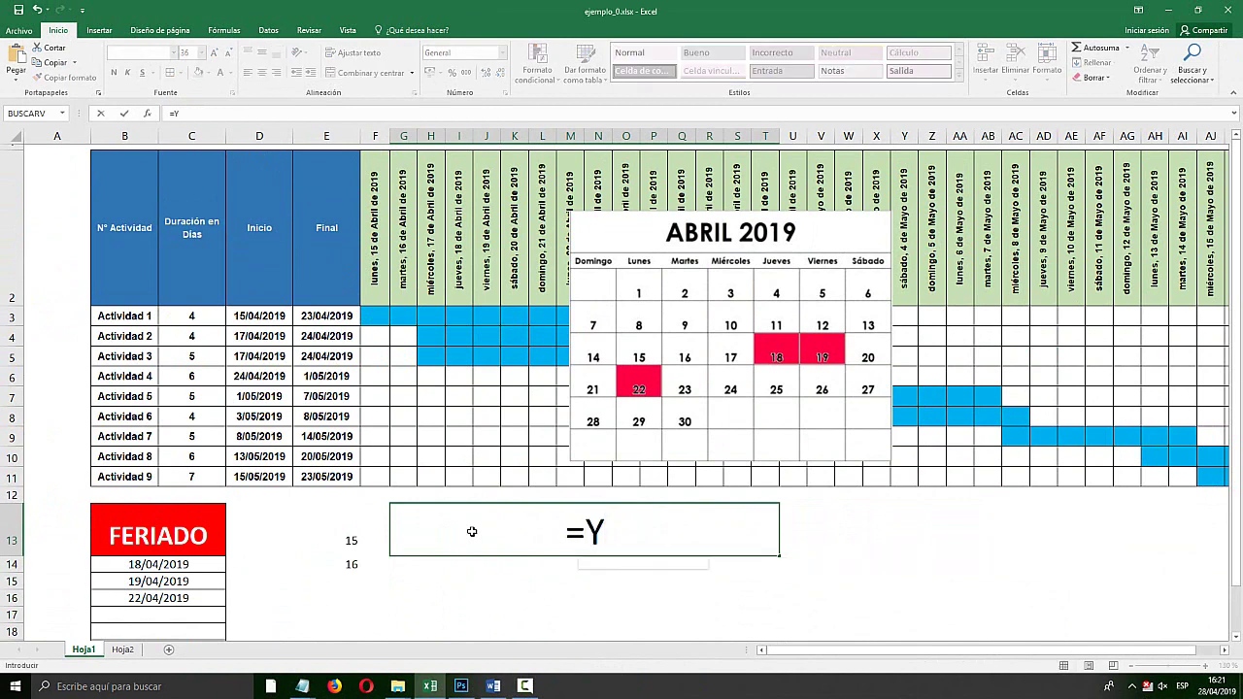
{"action": "type", "text": "(O("}
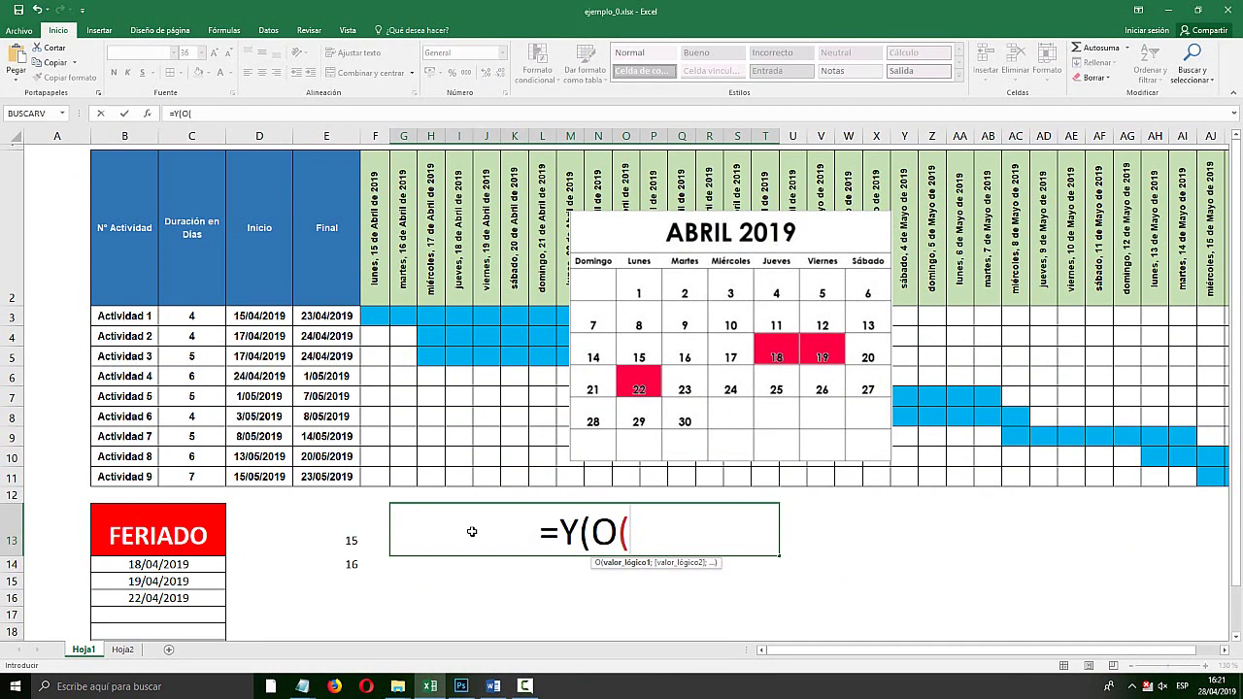
{"action": "left_click", "coordinate": [369, 284]}
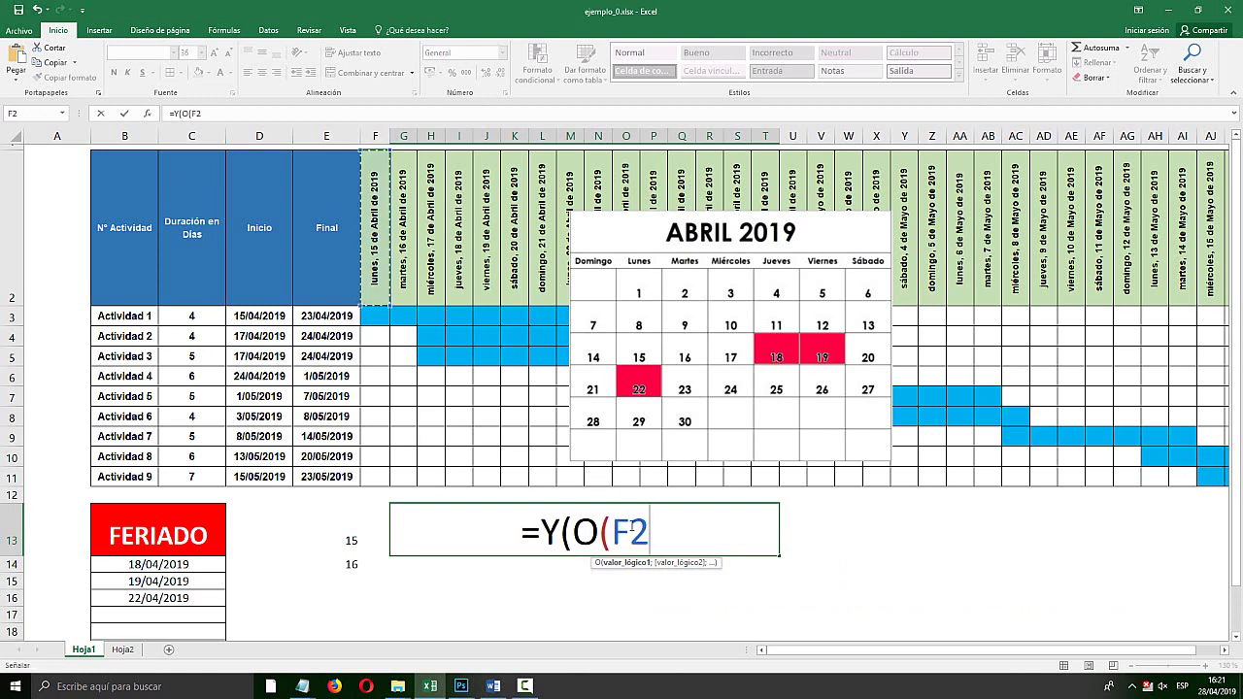
{"action": "key", "text": "F4"}
{"action": "key", "text": "F4"}
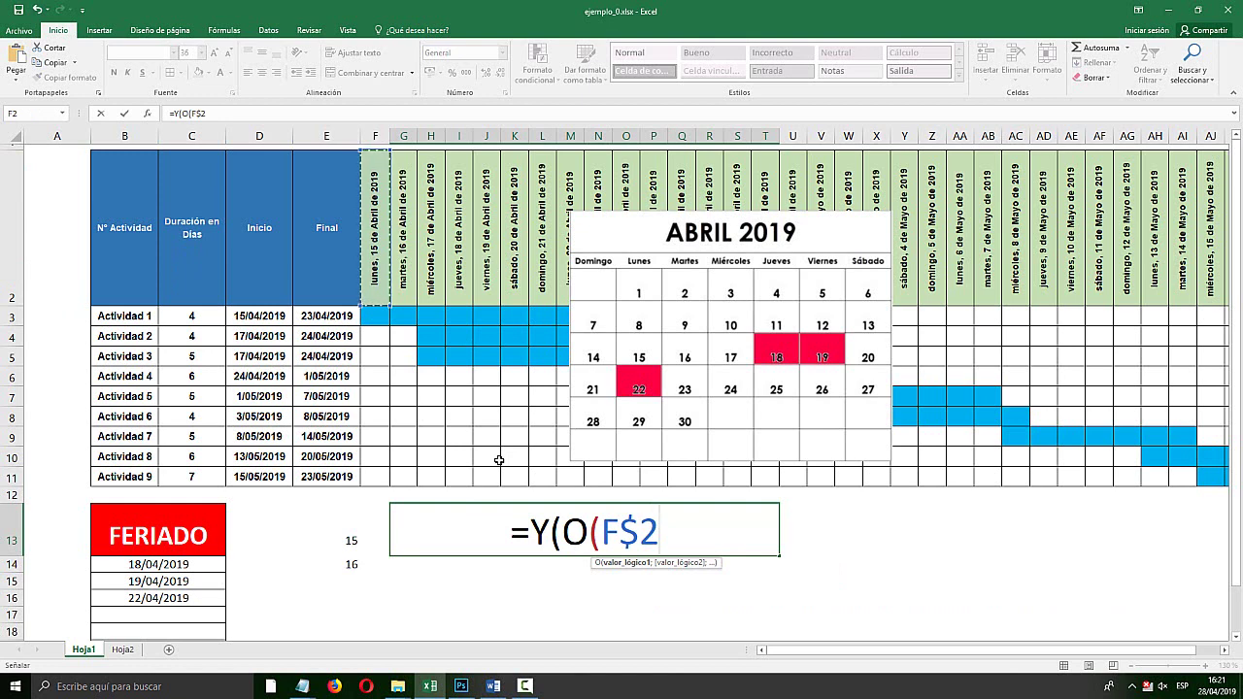
{"action": "type", "text": "="}
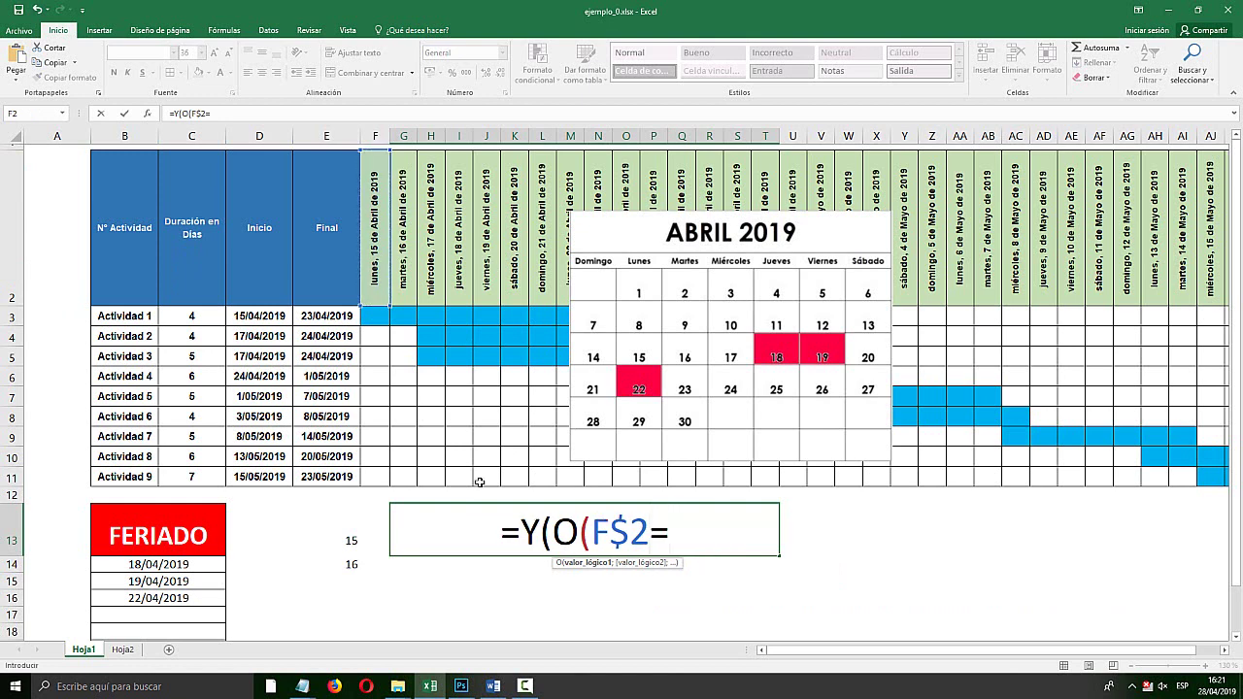
{"action": "mouse_move", "coordinate": [149, 566]}
{"action": "left_mouse_down"}
{"action": "mouse_move", "coordinate": [142, 641]}
{"action": "mouse_move", "coordinate": [139, 543]}
{"action": "left_mouse_up"}
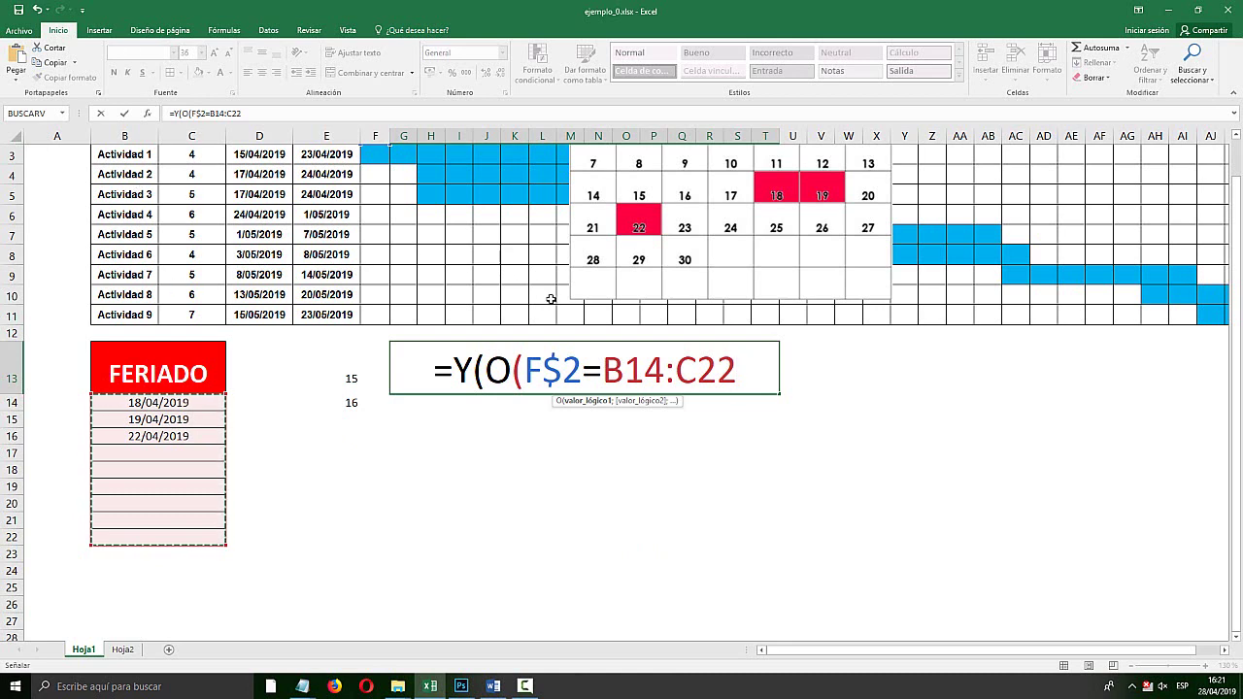
{"action": "key", "text": "F4"}
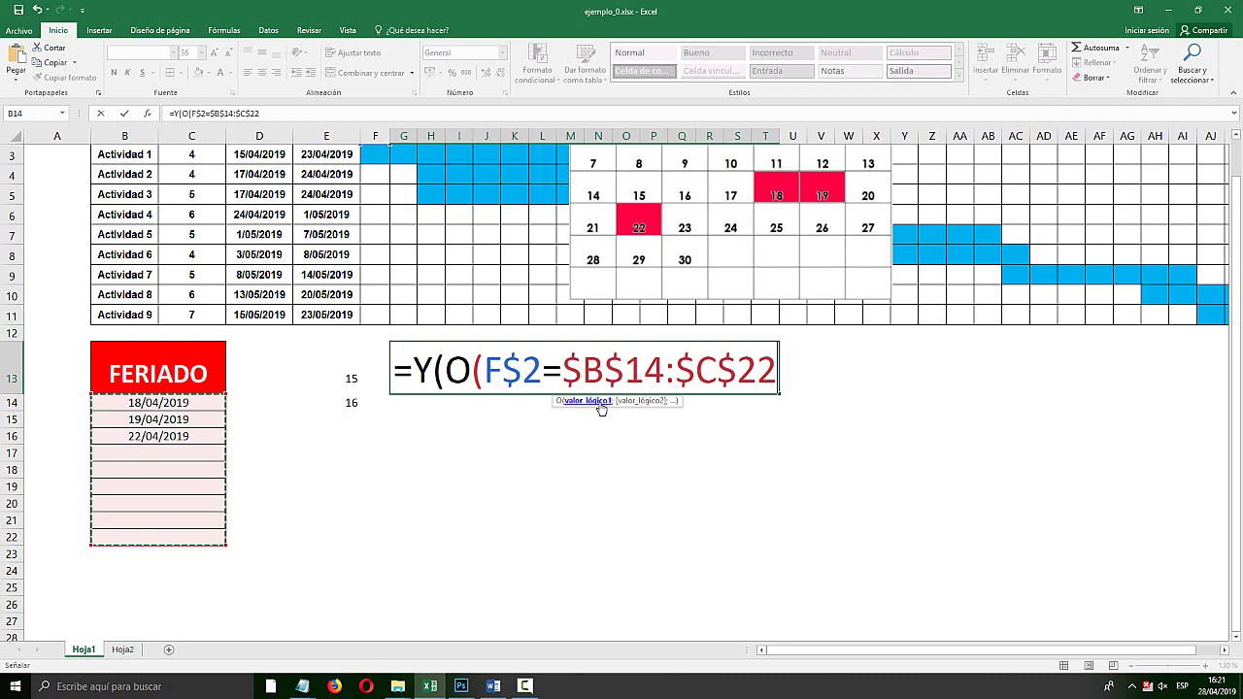
{"action": "key", "text": "super+plus"}
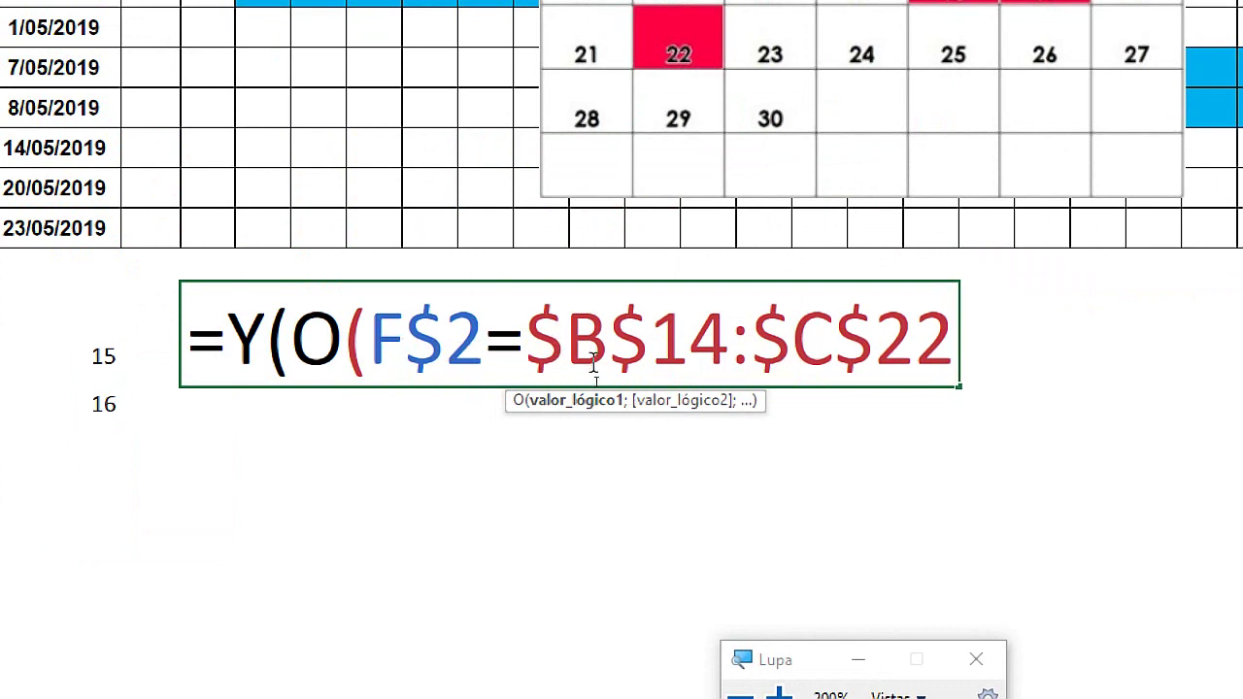
Add a semicolon after the holiday comparison and begin the second condition with DIA
{"action": "type", "text": ";"}
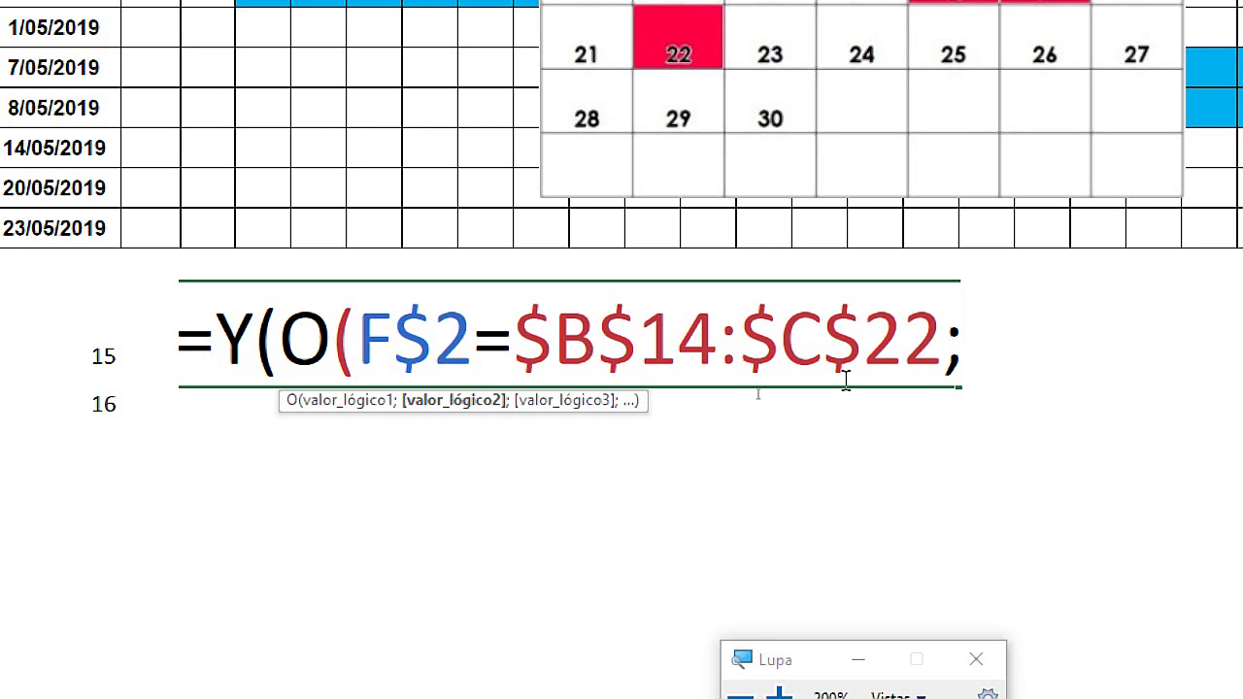
{"action": "mouse_move", "coordinate": [939, 330]}
{"action": "left_mouse_down"}
{"action": "mouse_move", "coordinate": [362, 330]}
{"action": "mouse_move", "coordinate": [940, 348]}
{"action": "left_mouse_up"}
{"action": "left_click", "coordinate": [419, 350]}
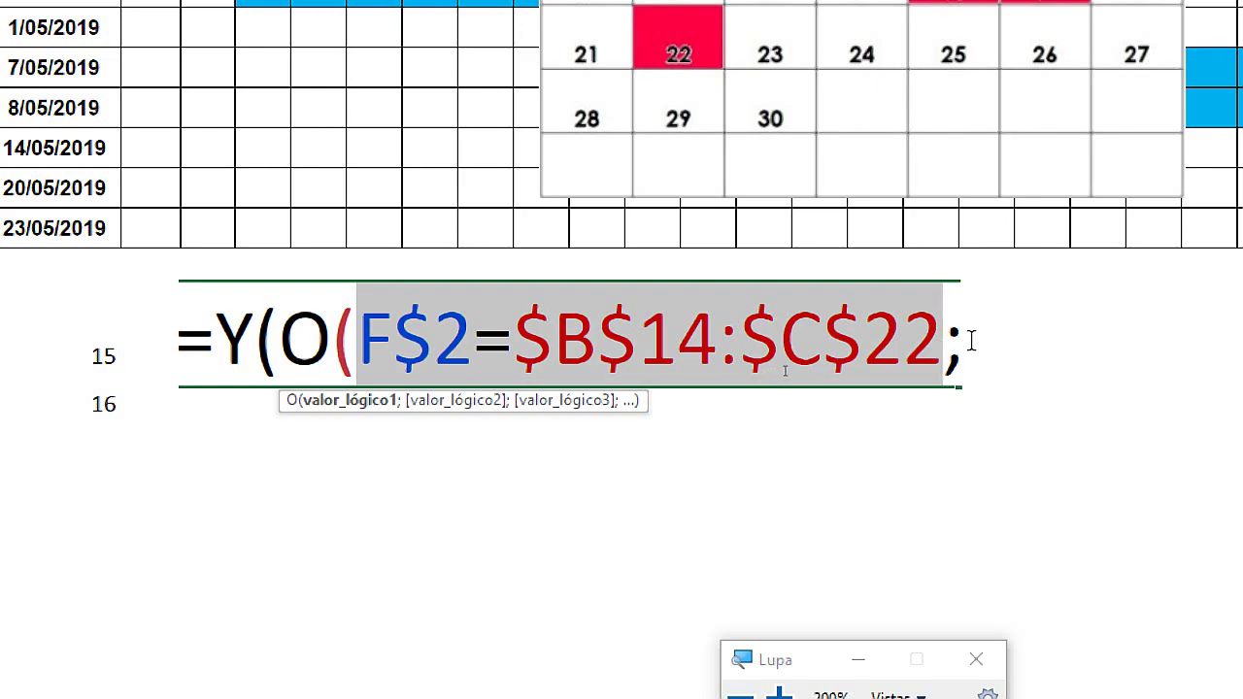
{"action": "left_click", "coordinate": [967, 342]}
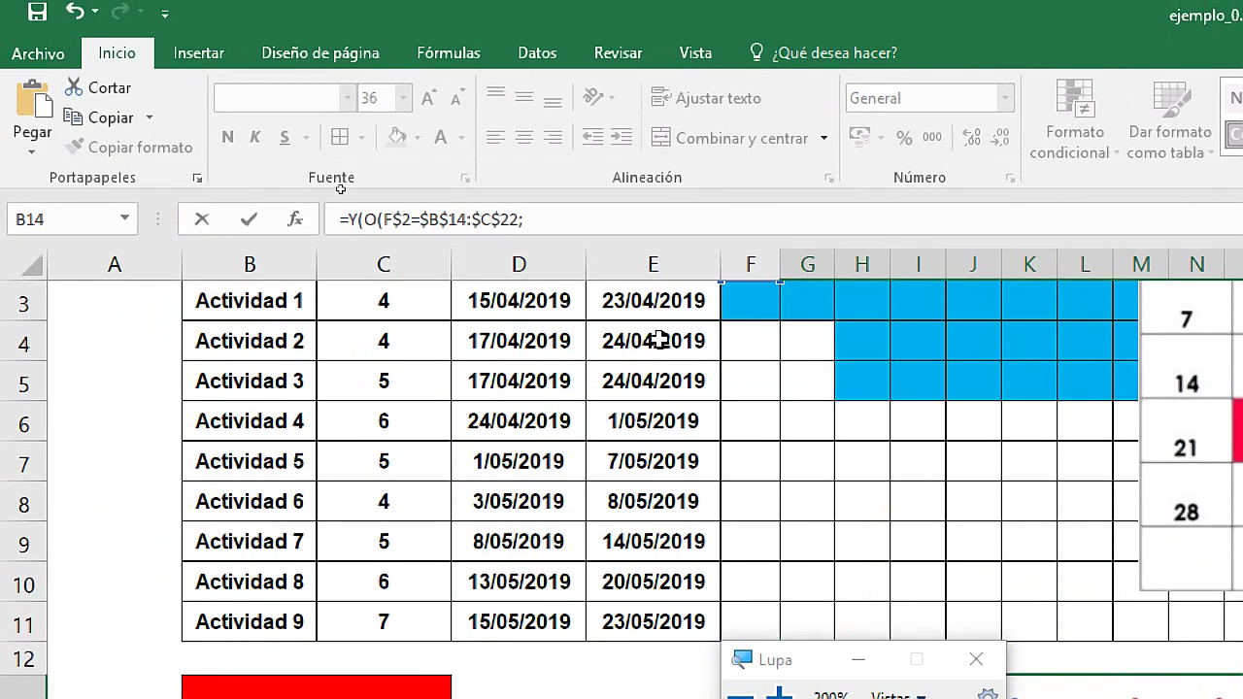
{"action": "scroll", "coordinate": [680, 388], "scroll_direction": "up", "scroll_amount": 1}
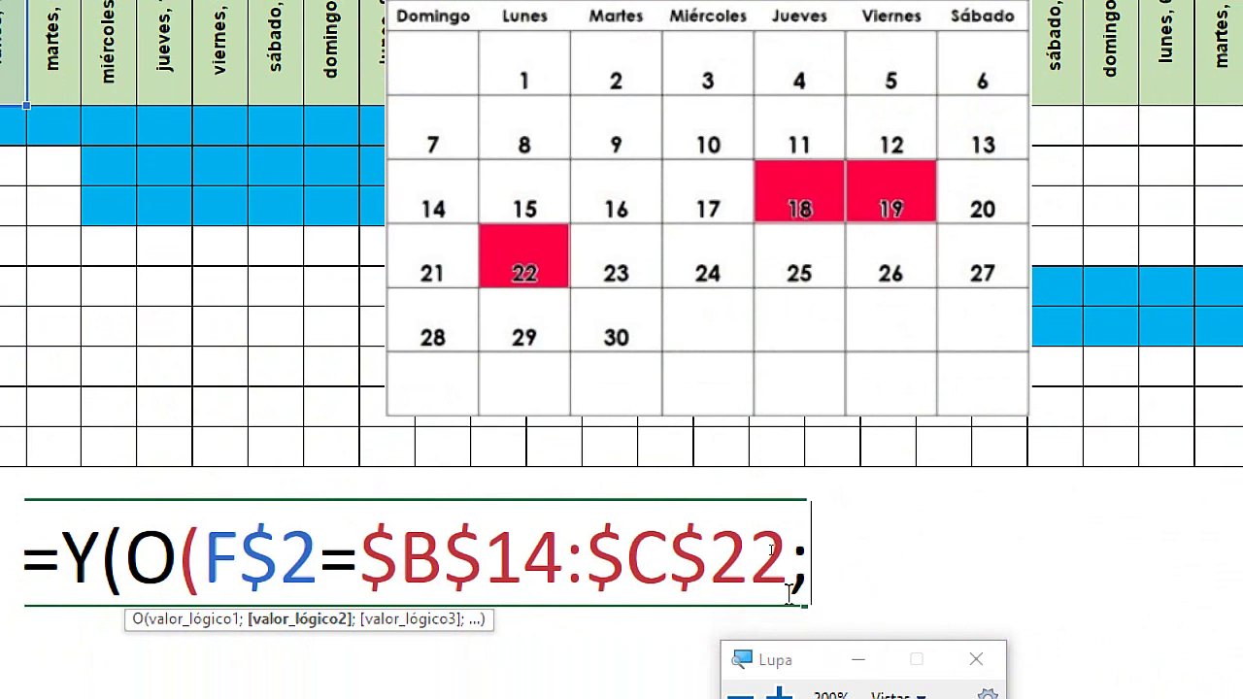
{"action": "type", "text": "DIA"}
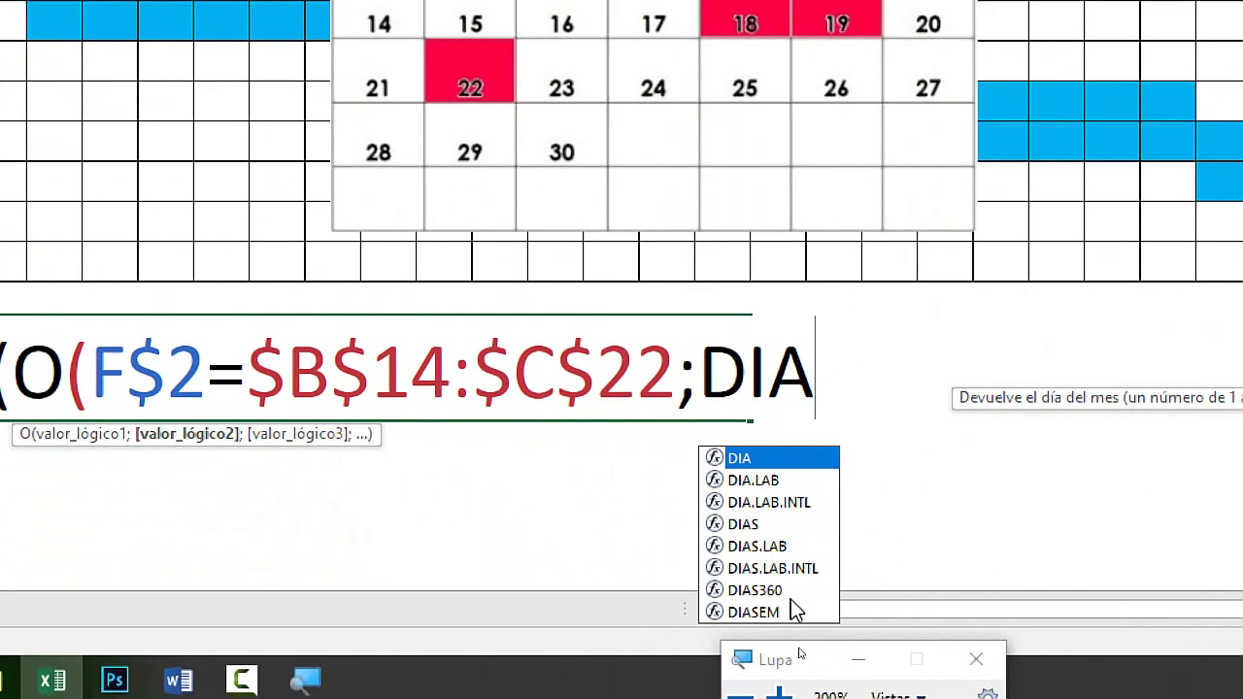
Insert DIASEM(F$2; as the second OR condition, showing the weekday numbering type options
{"action": "double_click", "coordinate": [757, 614]}
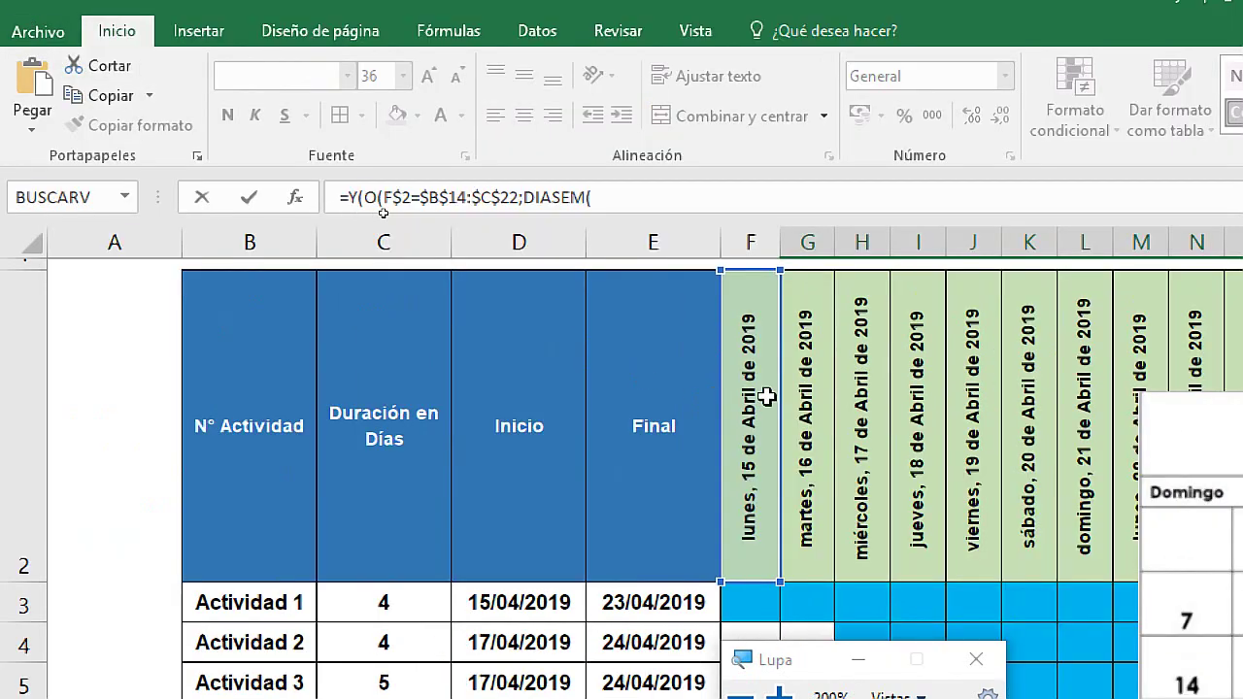
{"action": "left_click", "coordinate": [768, 396]}
{"action": "type", "text": "F2"}
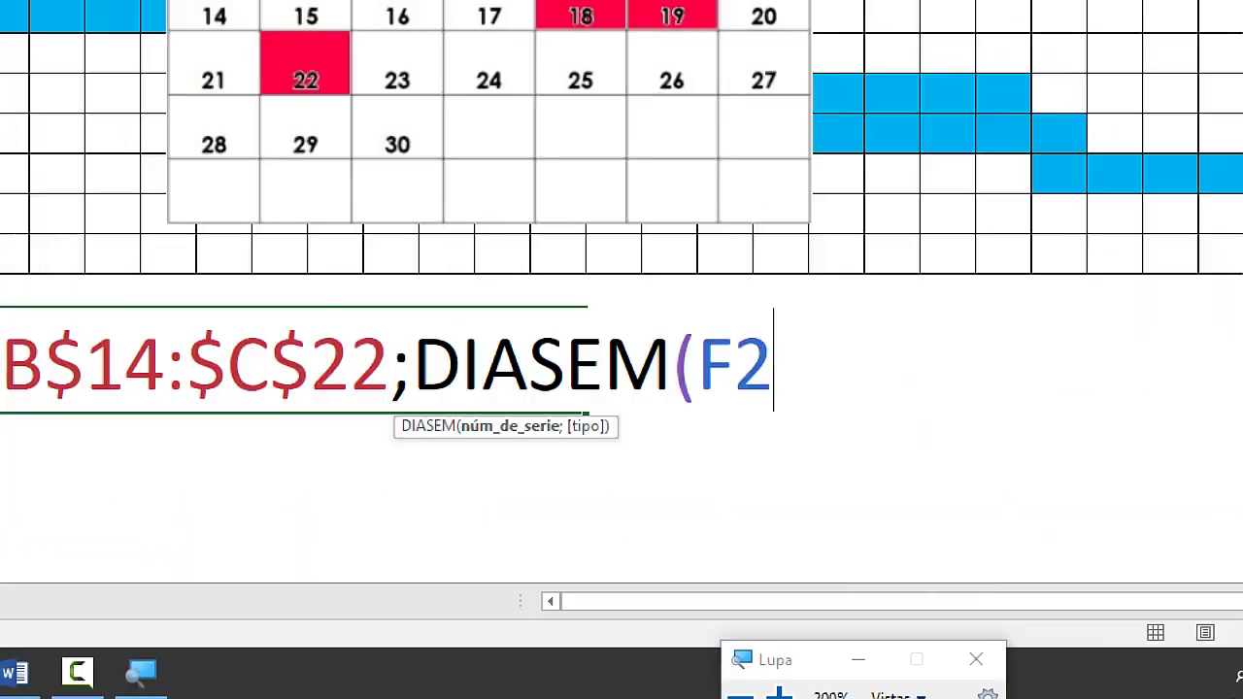
{"action": "left_click", "coordinate": [755, 379]}
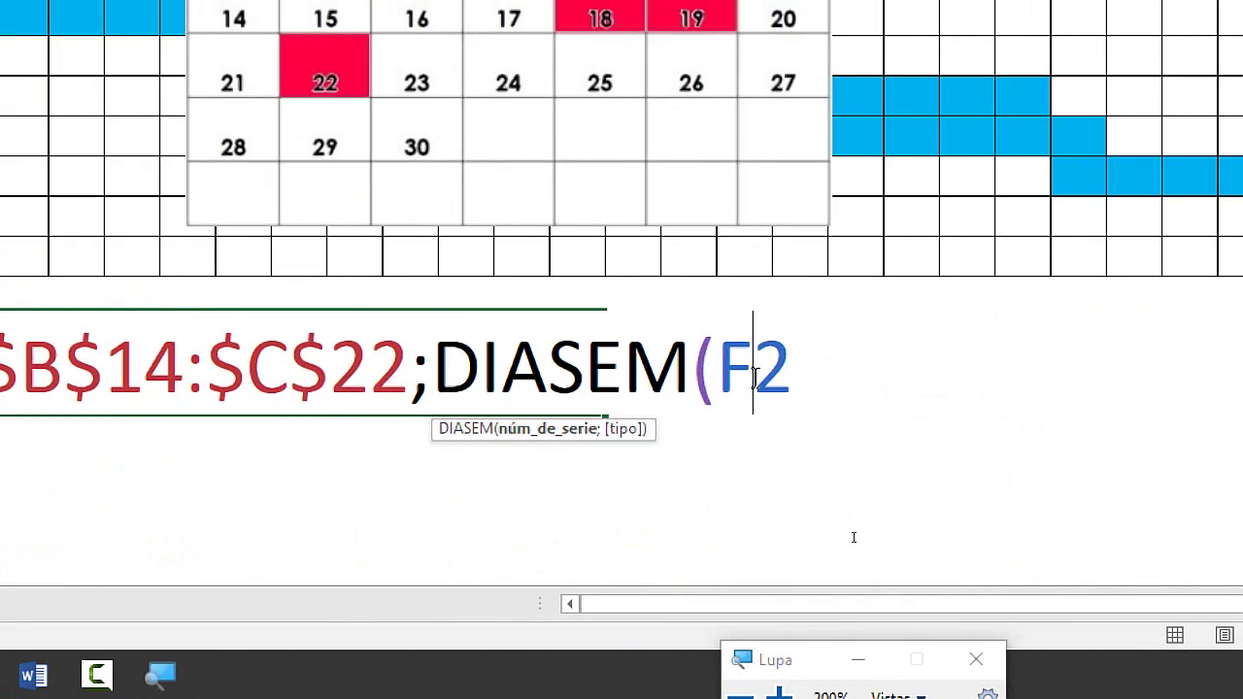
{"action": "type", "text": "$"}
{"action": "left_click", "coordinate": [808, 369]}
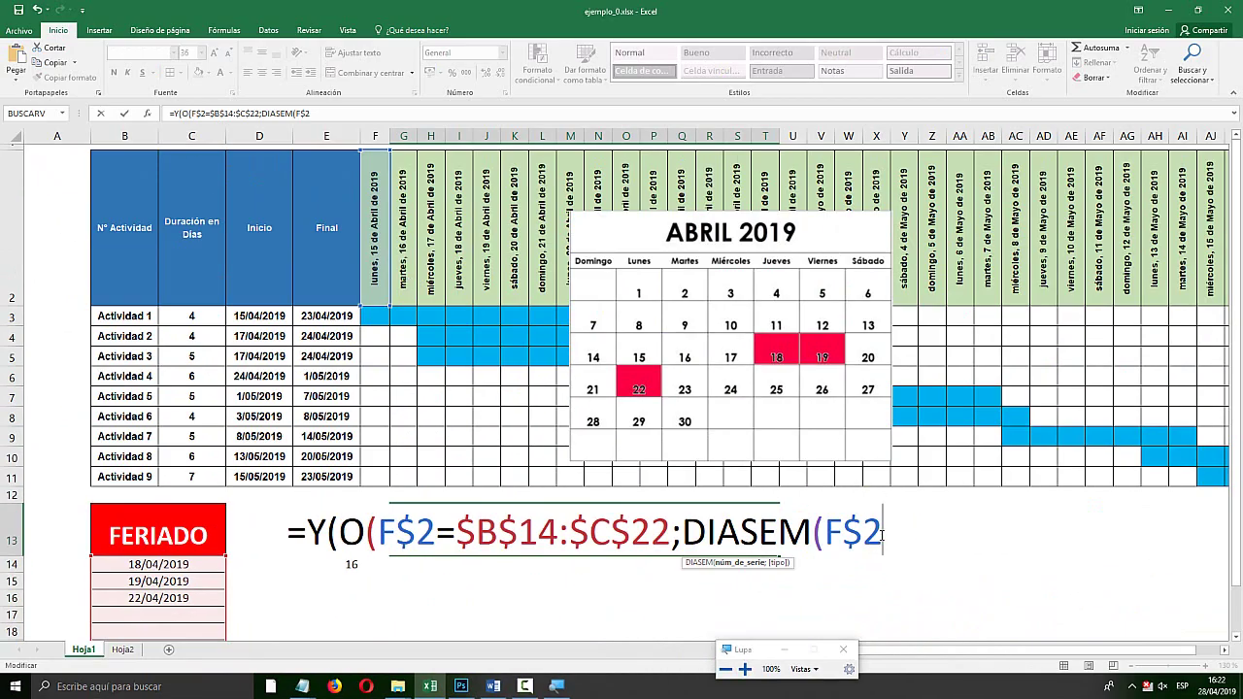
{"action": "type", "text": ";"}
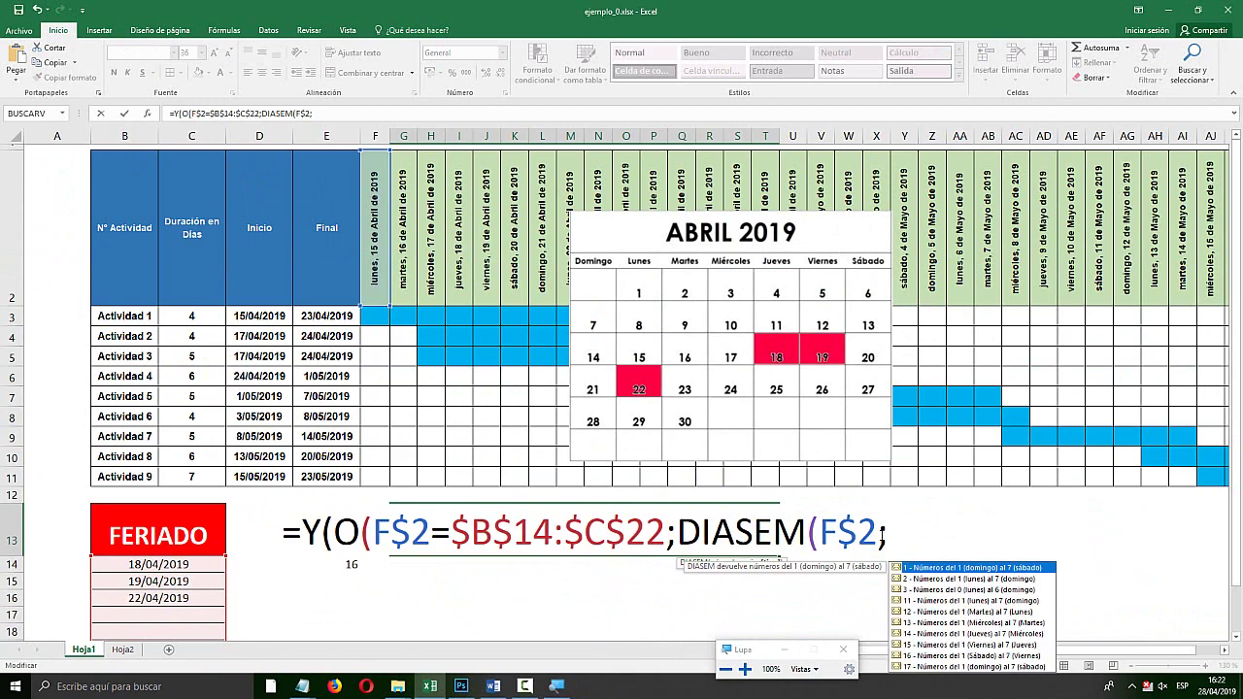
{"action": "key", "text": "Escape"}
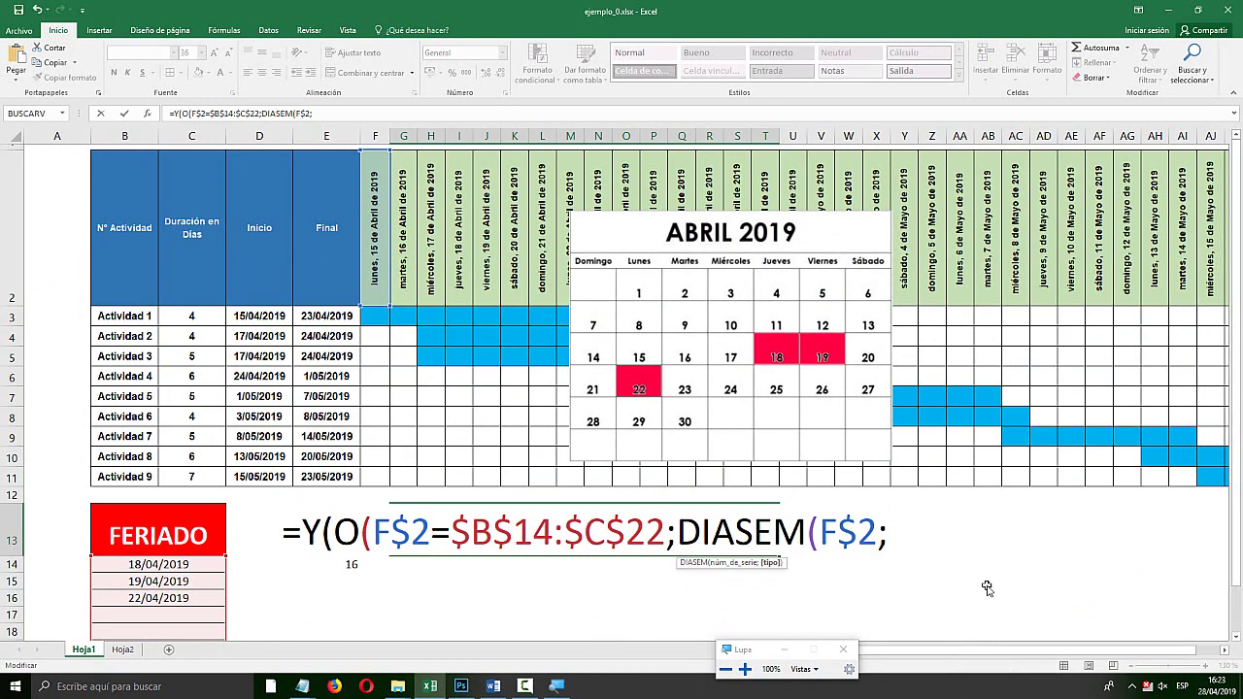
{"action": "key", "text": "super+plus"}
{"action": "key", "text": "BackSpace"}
{"action": "type", "text": ";"}
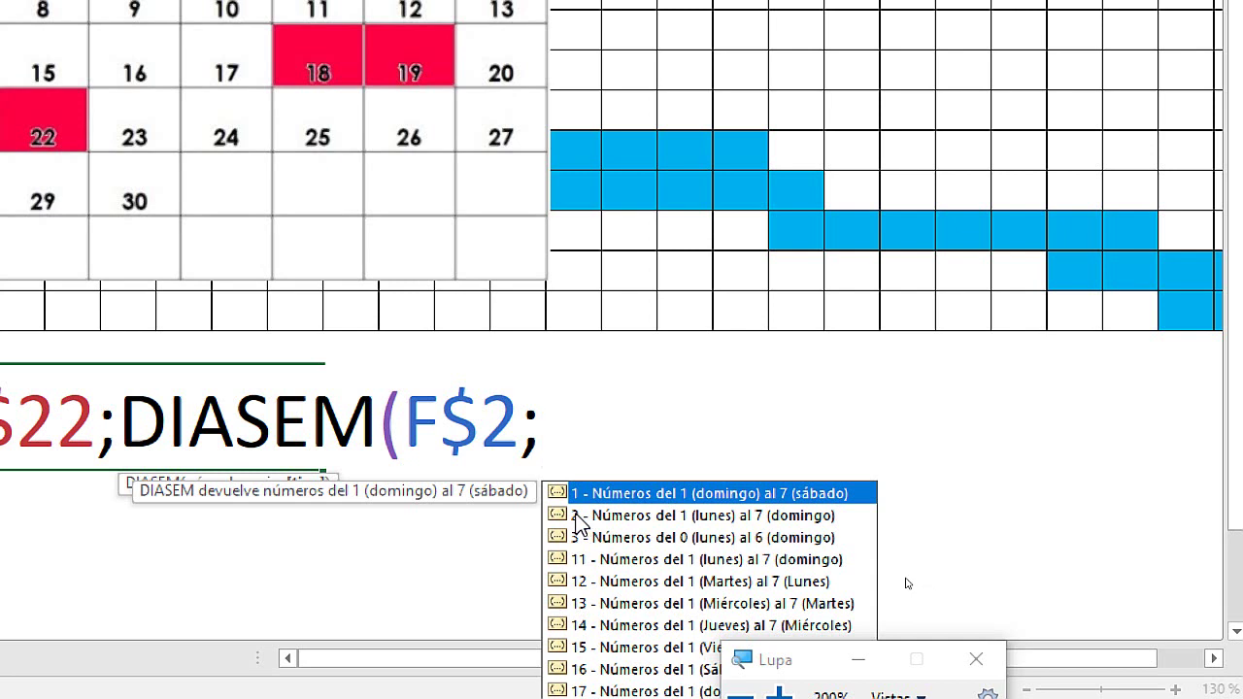
Complete the weekend test as DIASEM(F$2;2)>=6 and close the OR group
{"action": "type", "text": "2"}
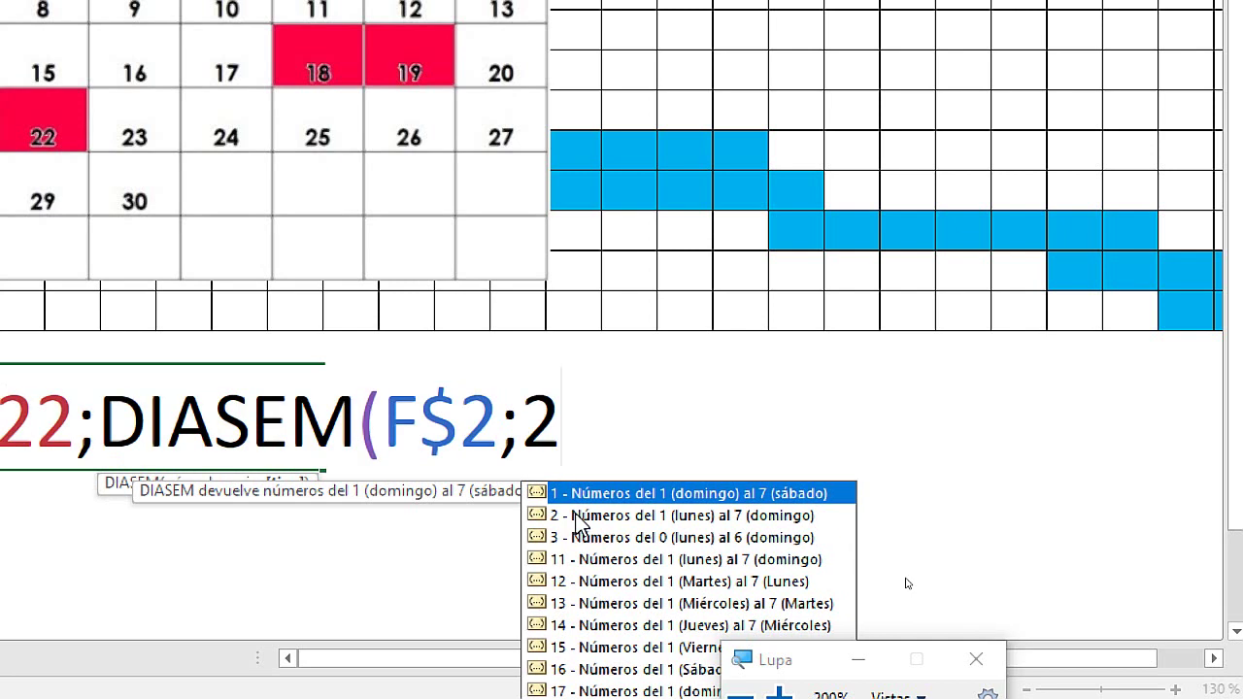
{"action": "type", "text": ")"}
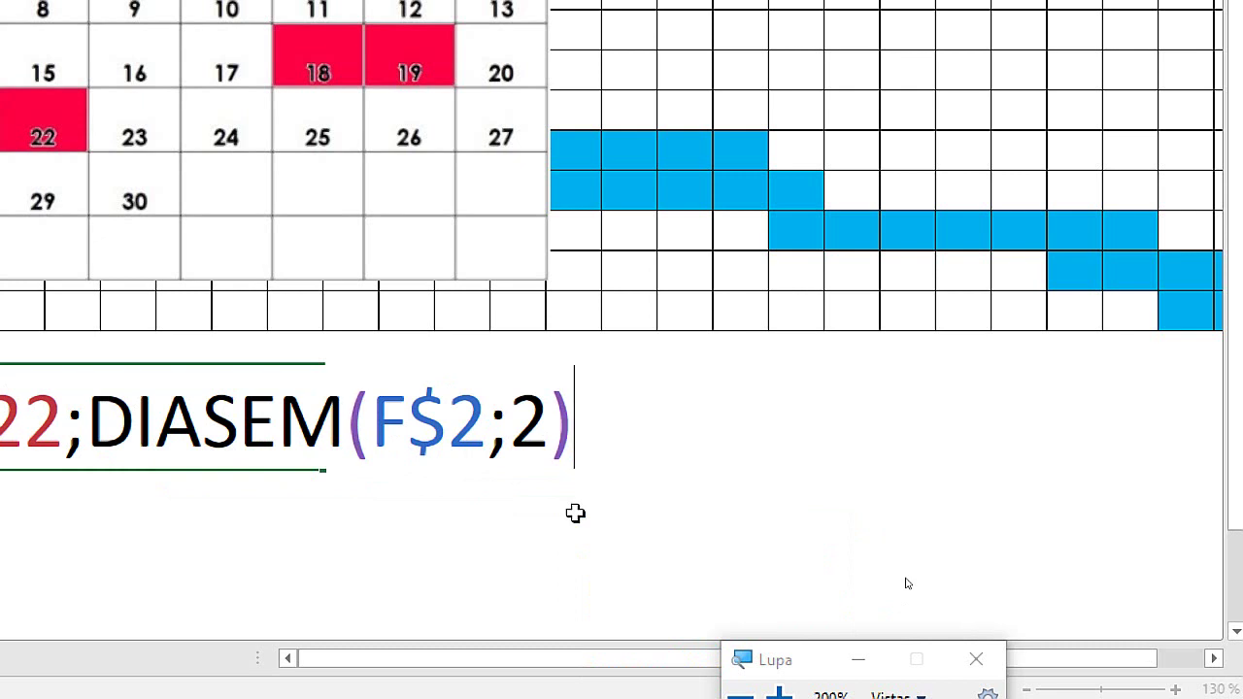
{"action": "type", "text": ">"}
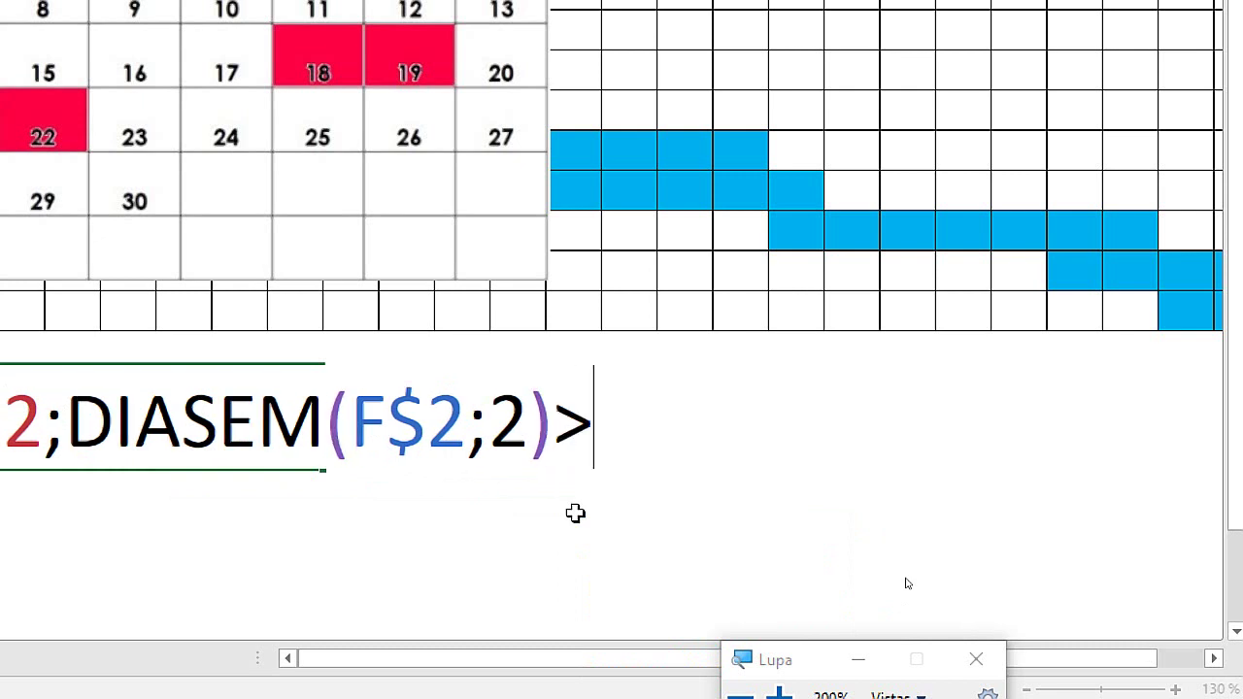
{"action": "type", "text": "="}
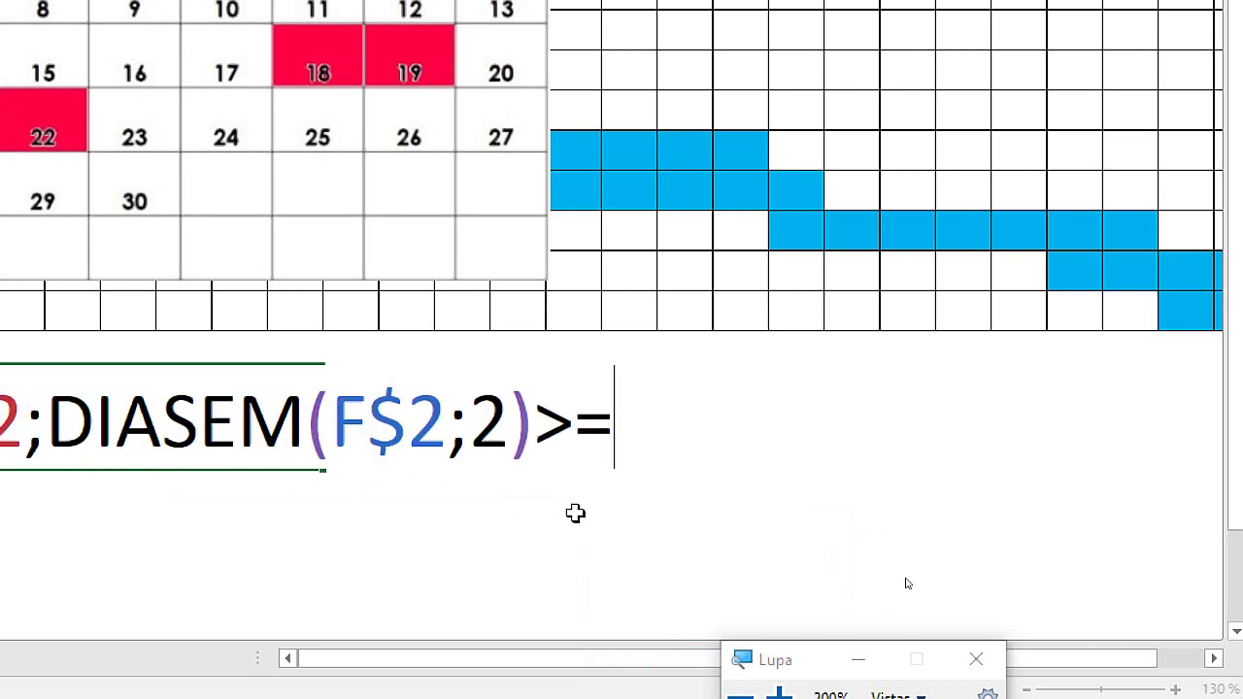
{"action": "type", "text": "6"}
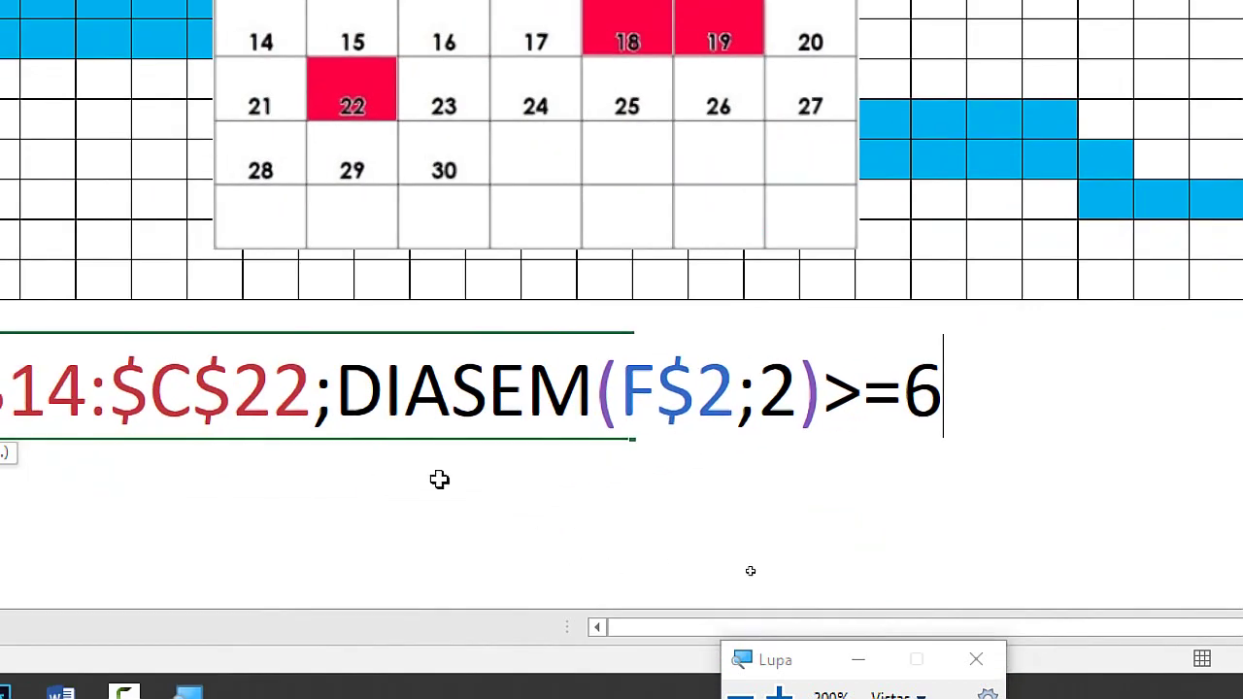
{"action": "left_click_drag", "start_coordinate": [342, 391], "coordinate": [852, 418]}
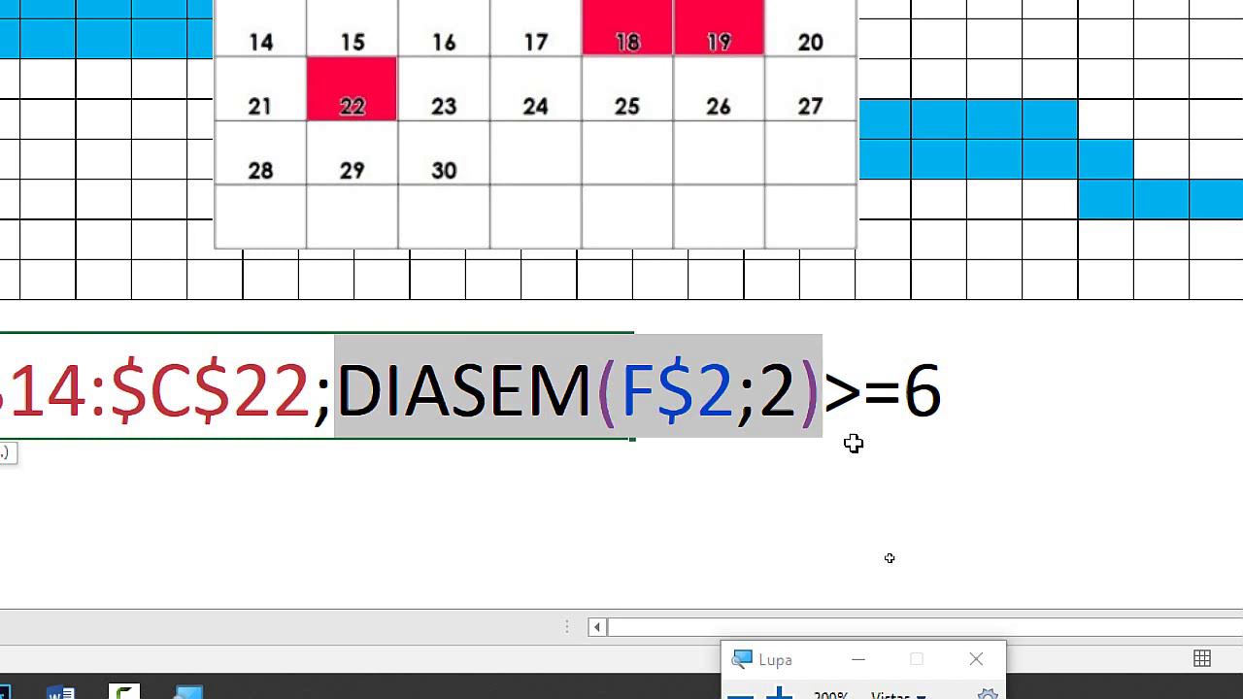
{"action": "left_click", "coordinate": [867, 398]}
{"action": "mouse_move", "coordinate": [904, 396]}
{"action": "left_mouse_down"}
{"action": "mouse_move", "coordinate": [867, 403]}
{"action": "mouse_move", "coordinate": [874, 388]}
{"action": "mouse_move", "coordinate": [904, 393]}
{"action": "left_mouse_up"}
{"action": "left_click", "coordinate": [903, 403]}
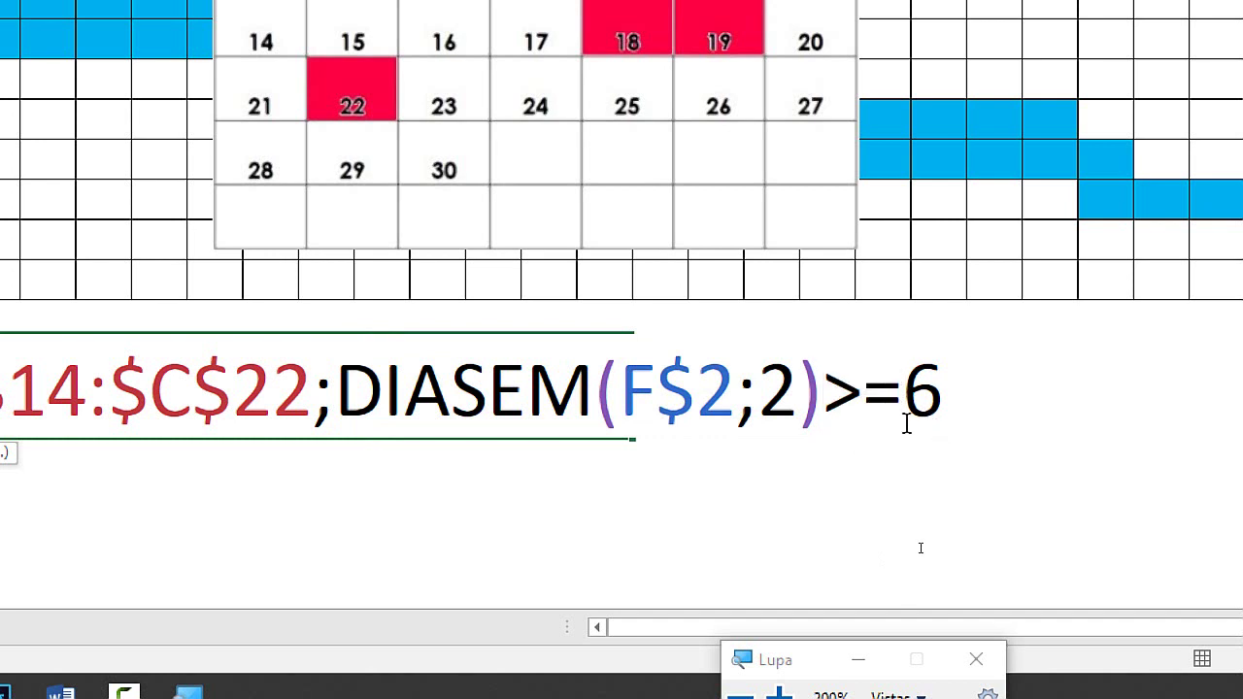
{"action": "key", "text": "BackSpace"}
{"action": "key", "text": "Right"}
{"action": "key", "text": "BackSpace"}
{"action": "type", "text": "5"}
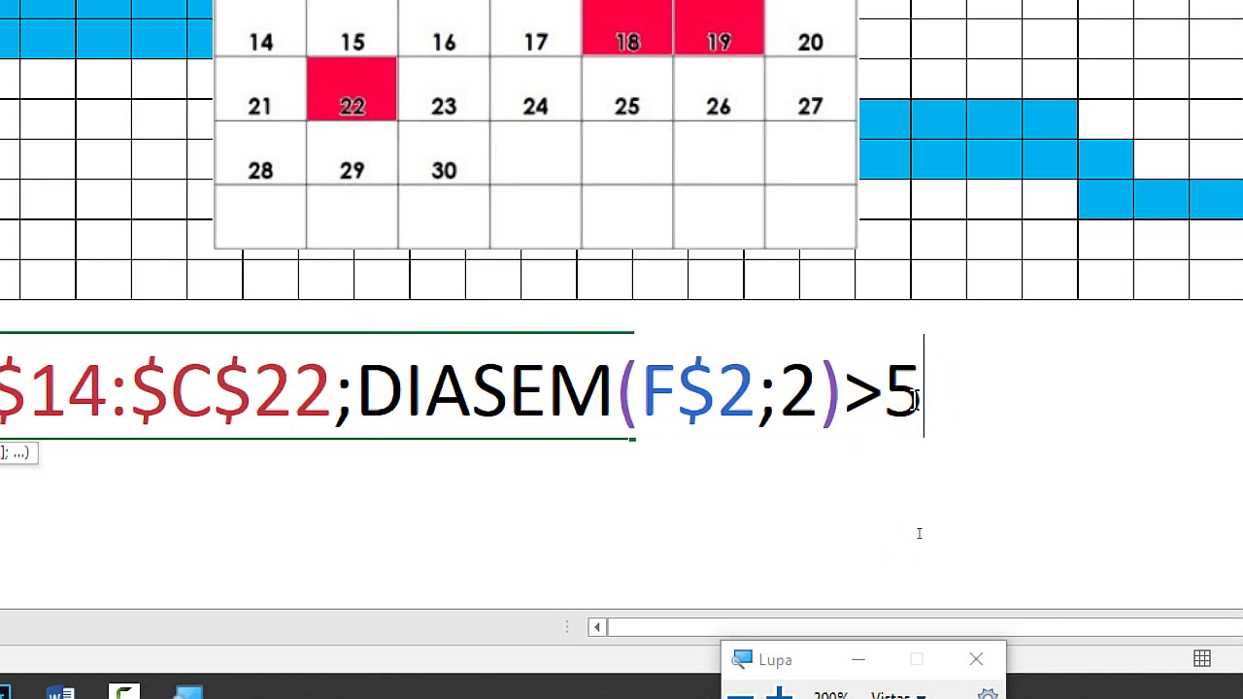
{"action": "left_click", "coordinate": [884, 389]}
{"action": "type", "text": "="}
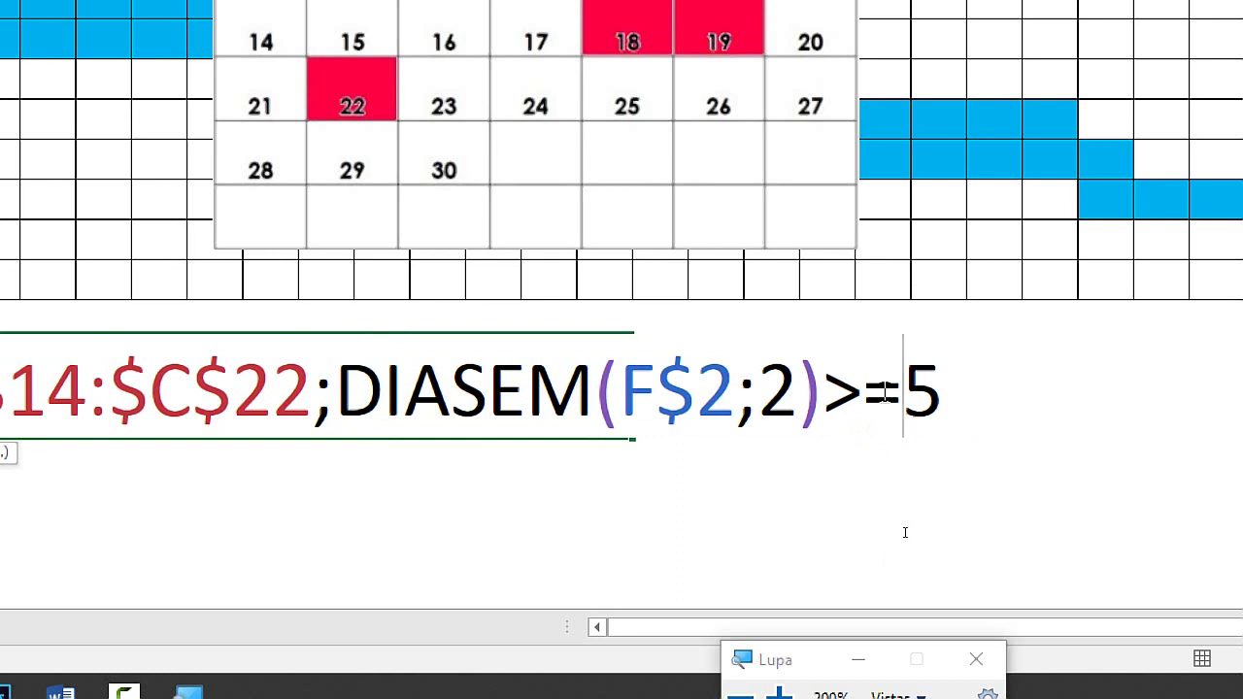
{"action": "key", "text": "shift+Right"}
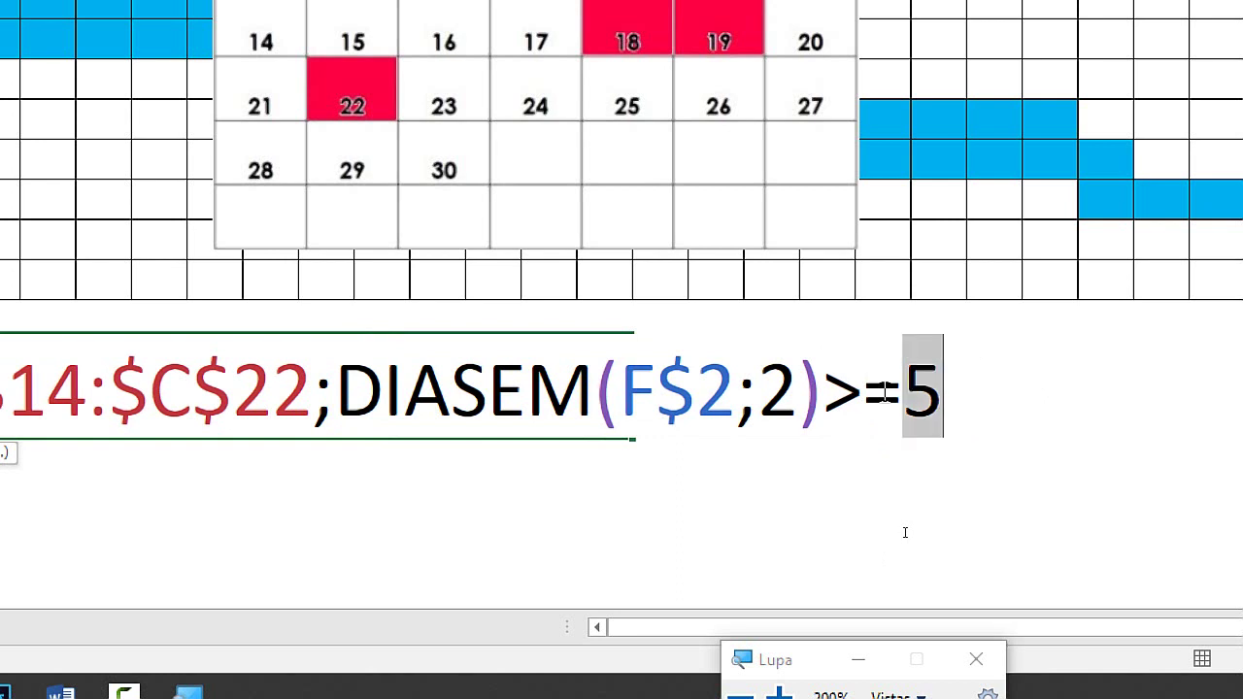
{"action": "type", "text": "6"}
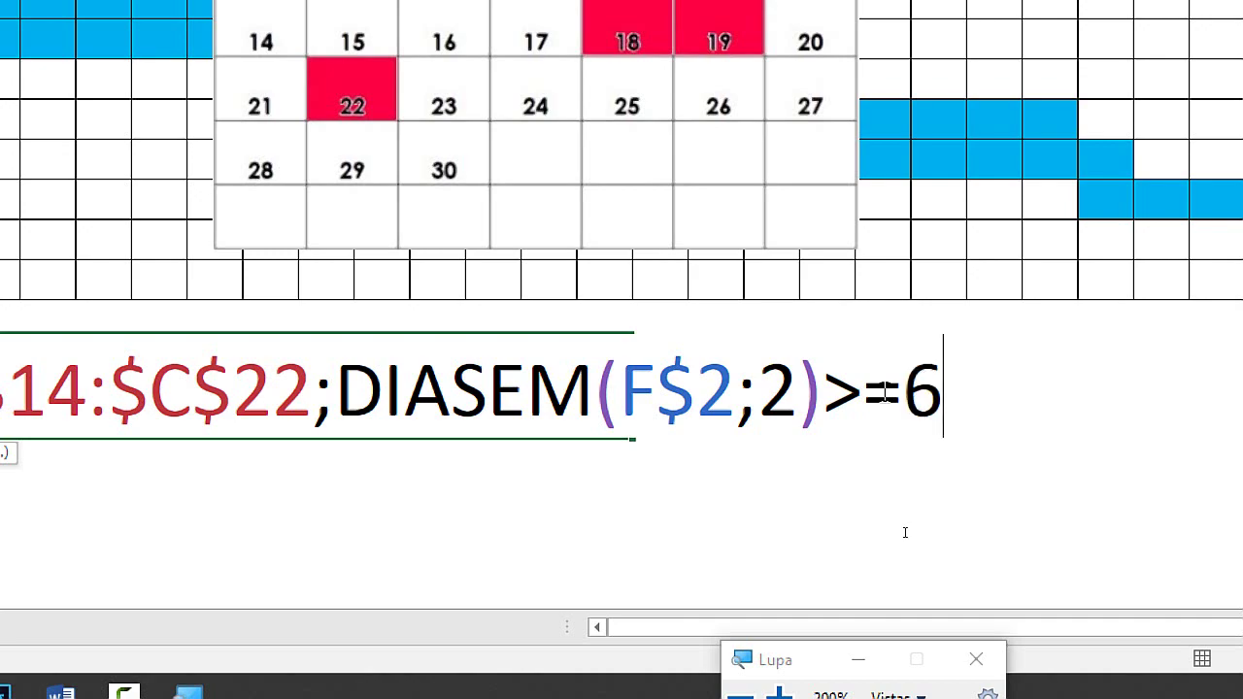
{"action": "type", "text": ")"}
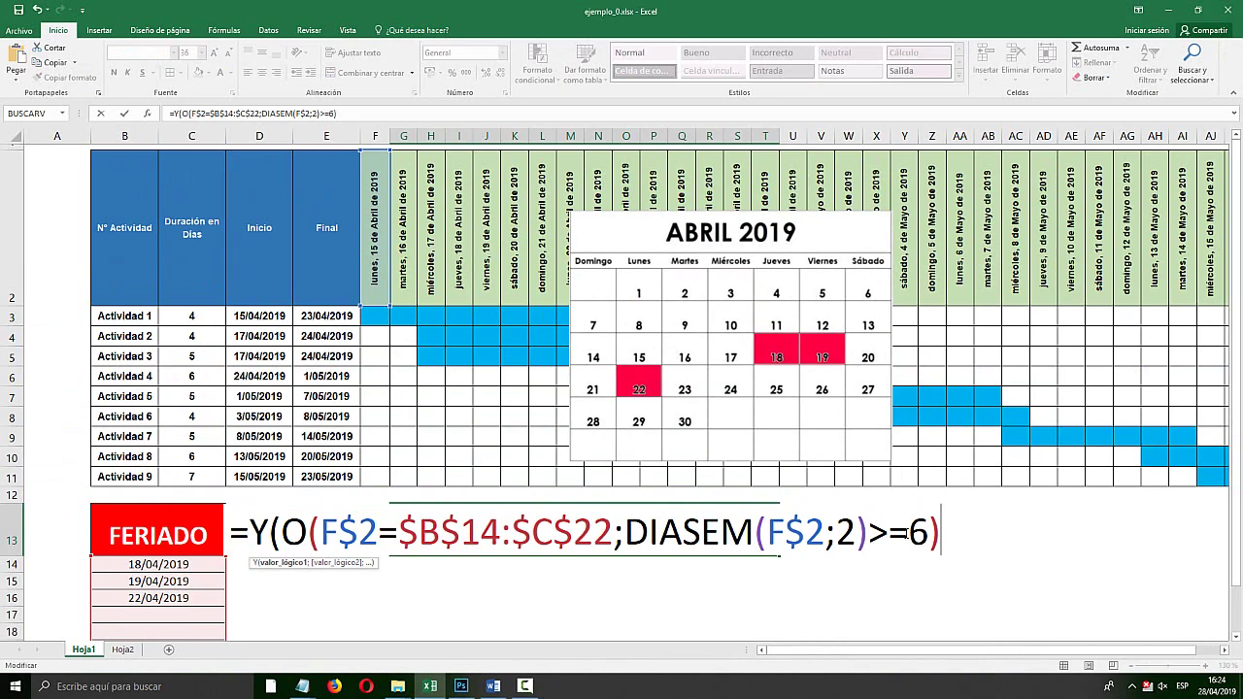
Add a semicolon after the closed OR group for the next Y condition
{"action": "left_click_drag", "start_coordinate": [945, 540], "coordinate": [255, 514]}
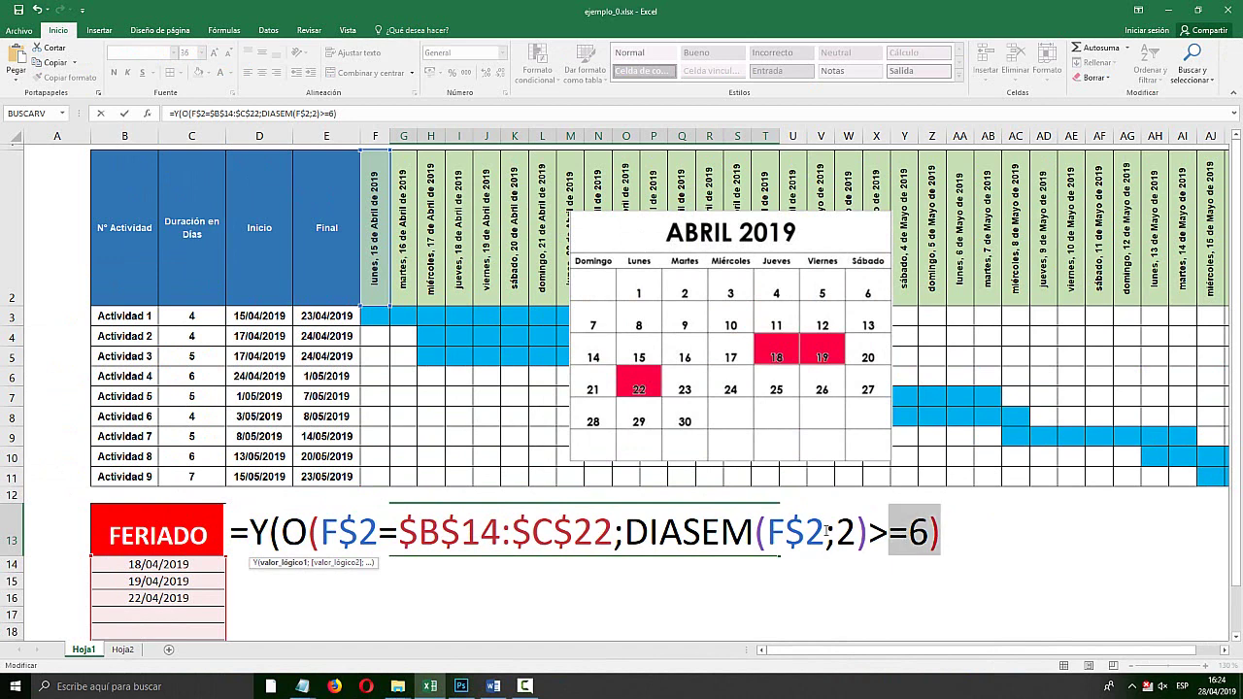
{"action": "left_click", "coordinate": [321, 532]}
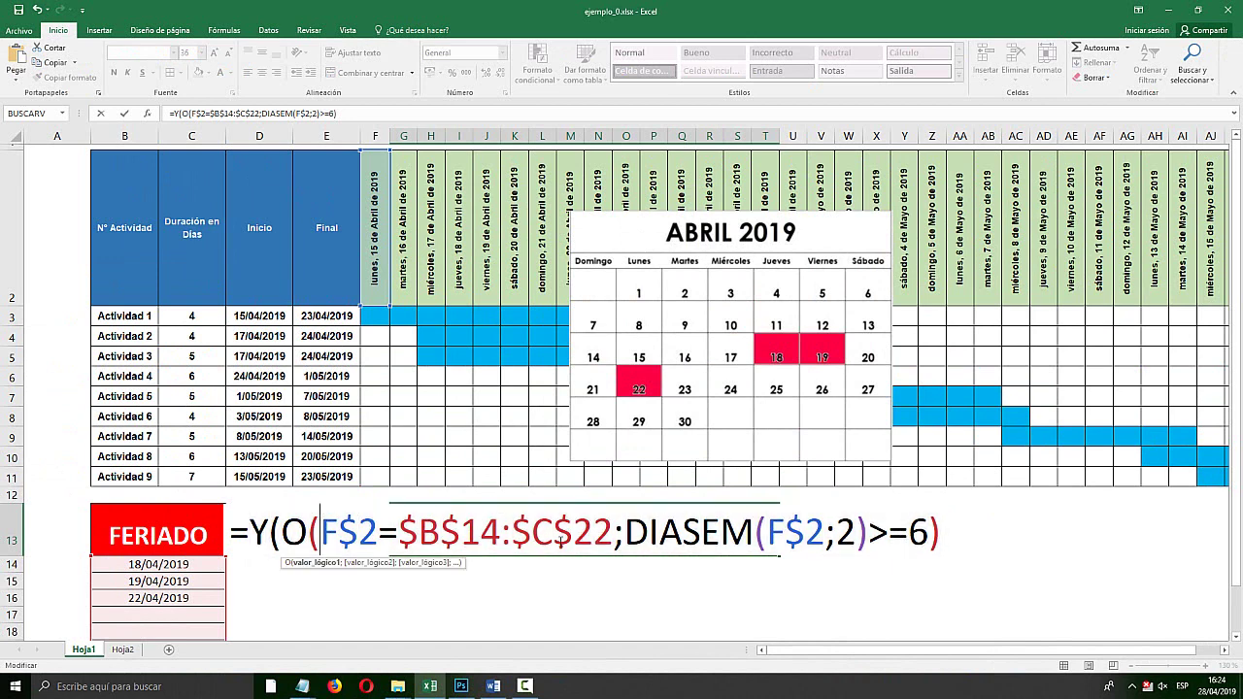
{"action": "left_click_drag", "start_coordinate": [614, 532], "coordinate": [318, 528]}
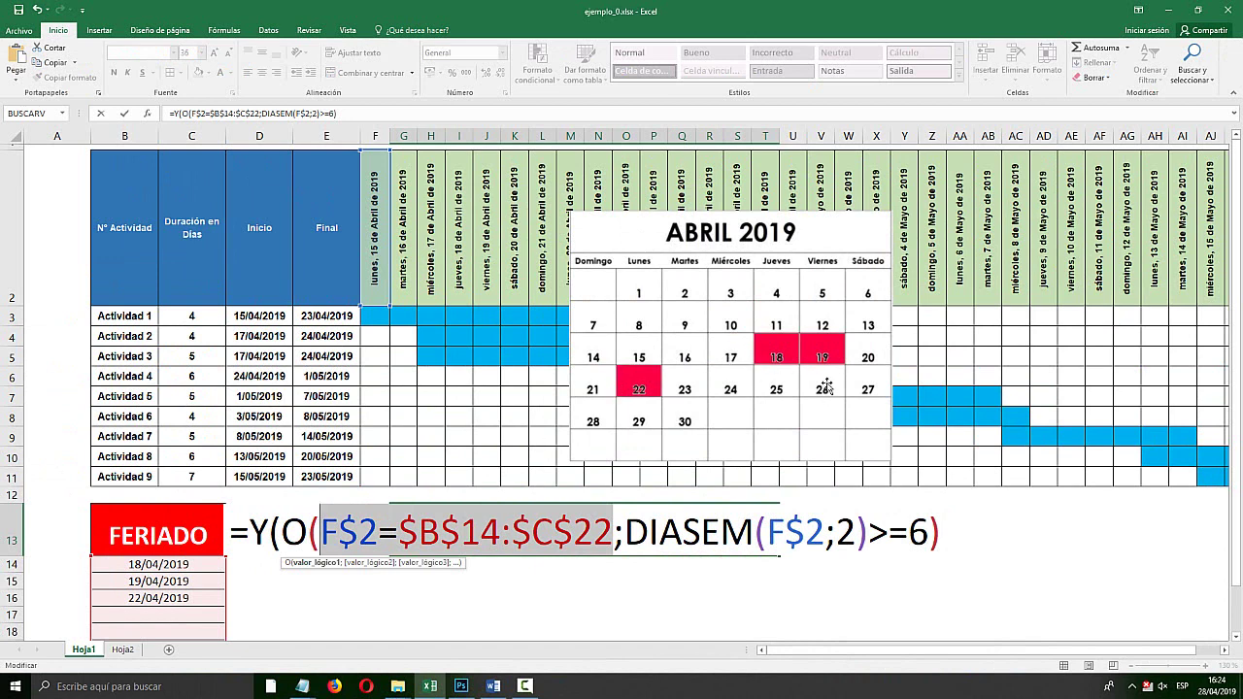
{"action": "left_click", "coordinate": [938, 535]}
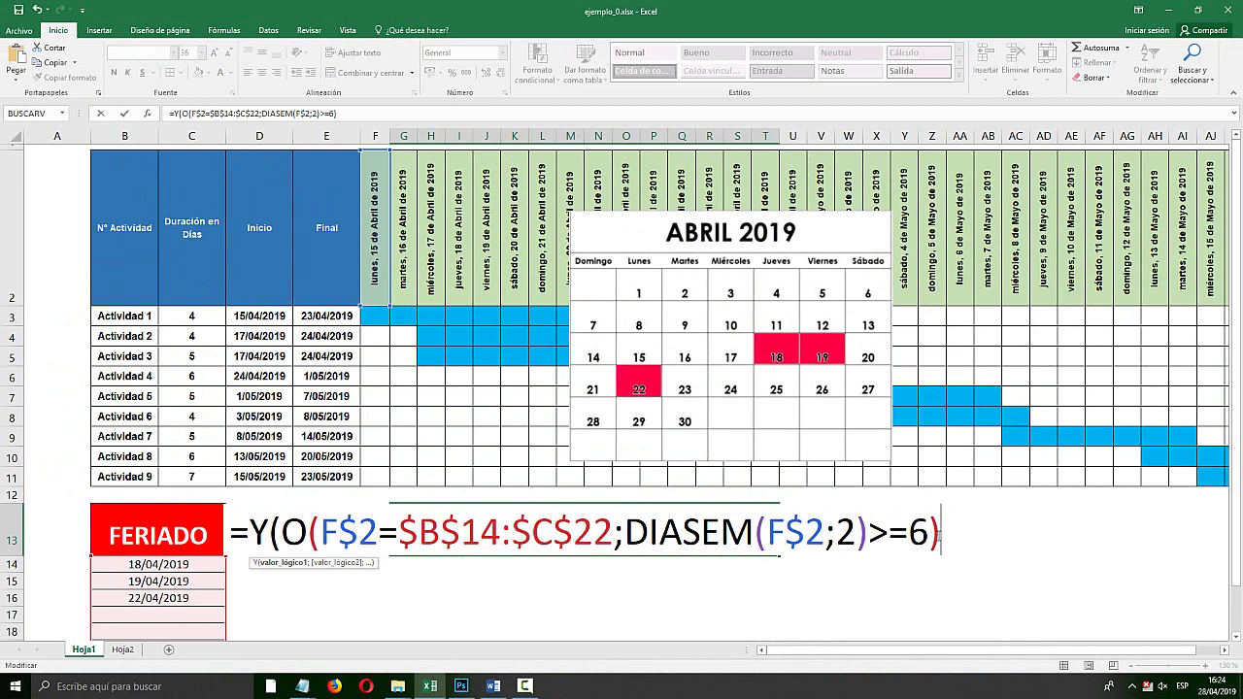
{"action": "type", "text": ";"}
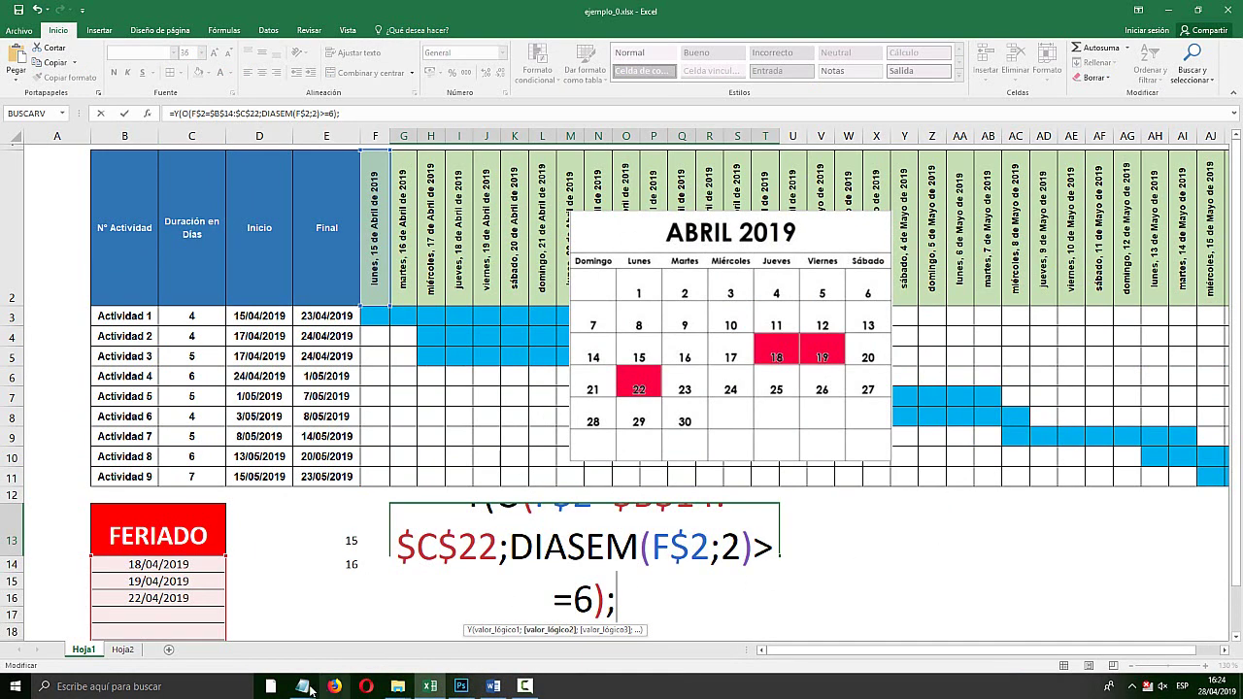
Copy the date-range test Y(F$2>=$D3;F$2<=$E3) from Notepad
{"action": "mouse_move", "coordinate": [302, 687]}
{"action": "left_click", "coordinate": [369, 631]}
{"action": "left_click", "coordinate": [550, 446]}
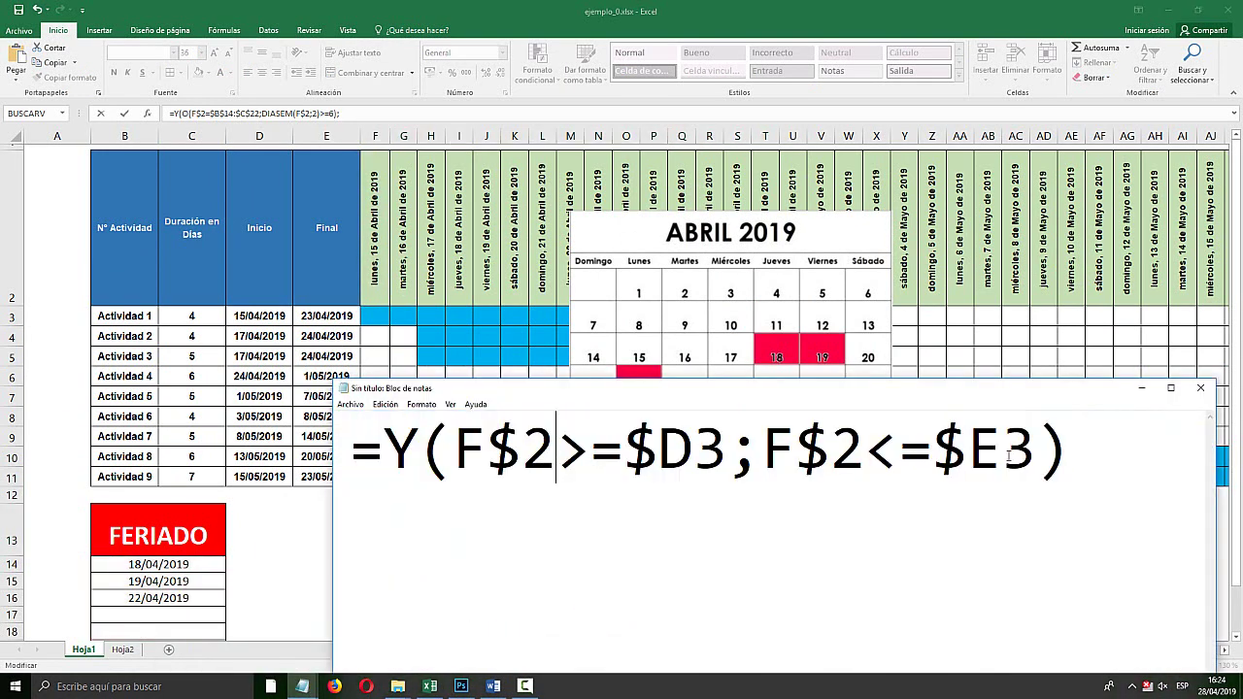
{"action": "left_click_drag", "start_coordinate": [1010, 444], "coordinate": [238, 444]}
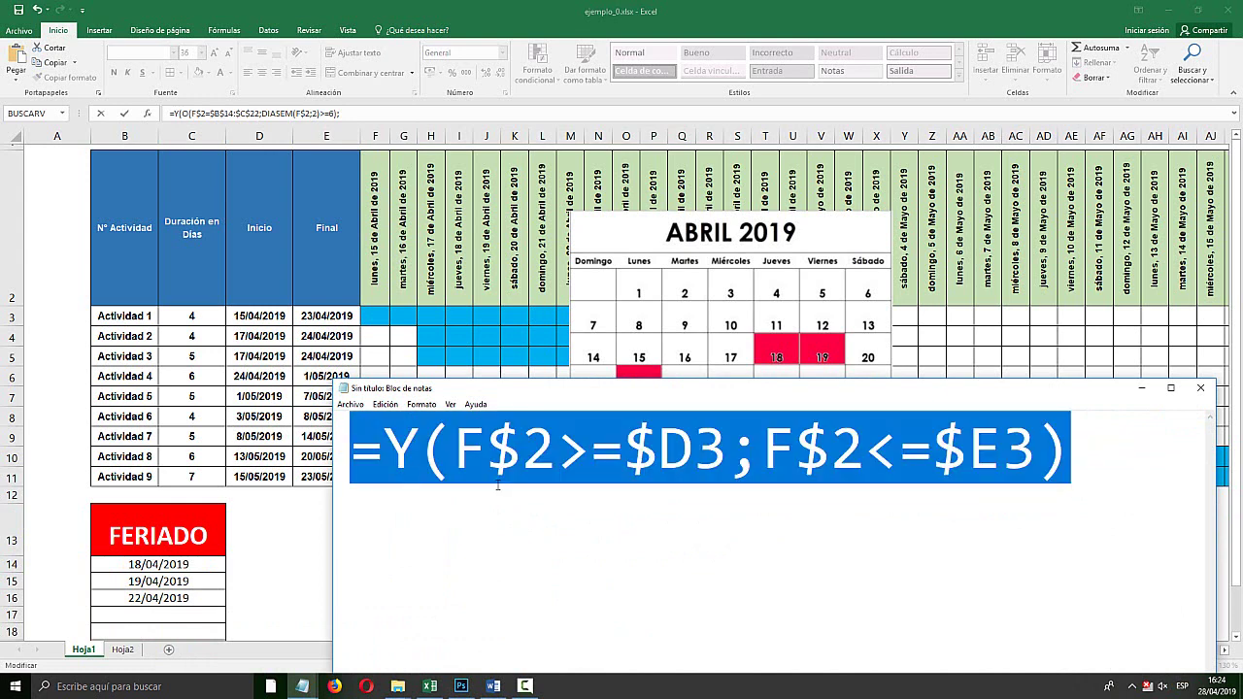
{"action": "left_click", "coordinate": [593, 469]}
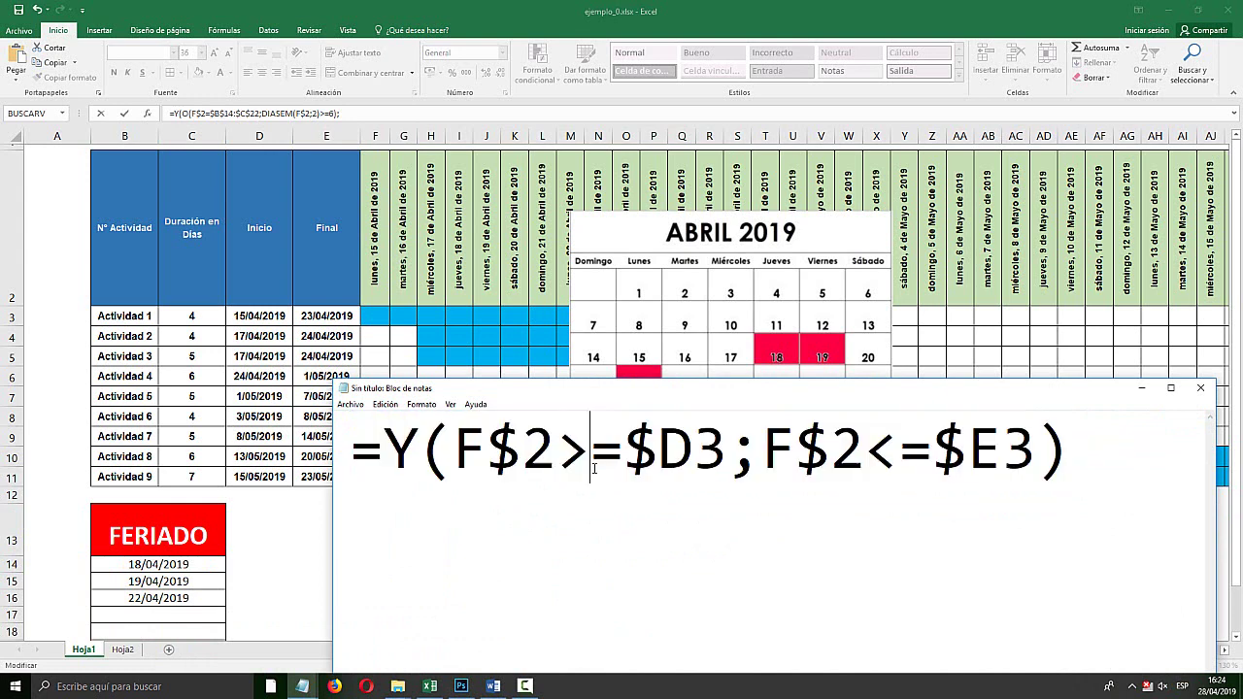
{"action": "left_click_drag", "start_coordinate": [1073, 451], "coordinate": [428, 396]}
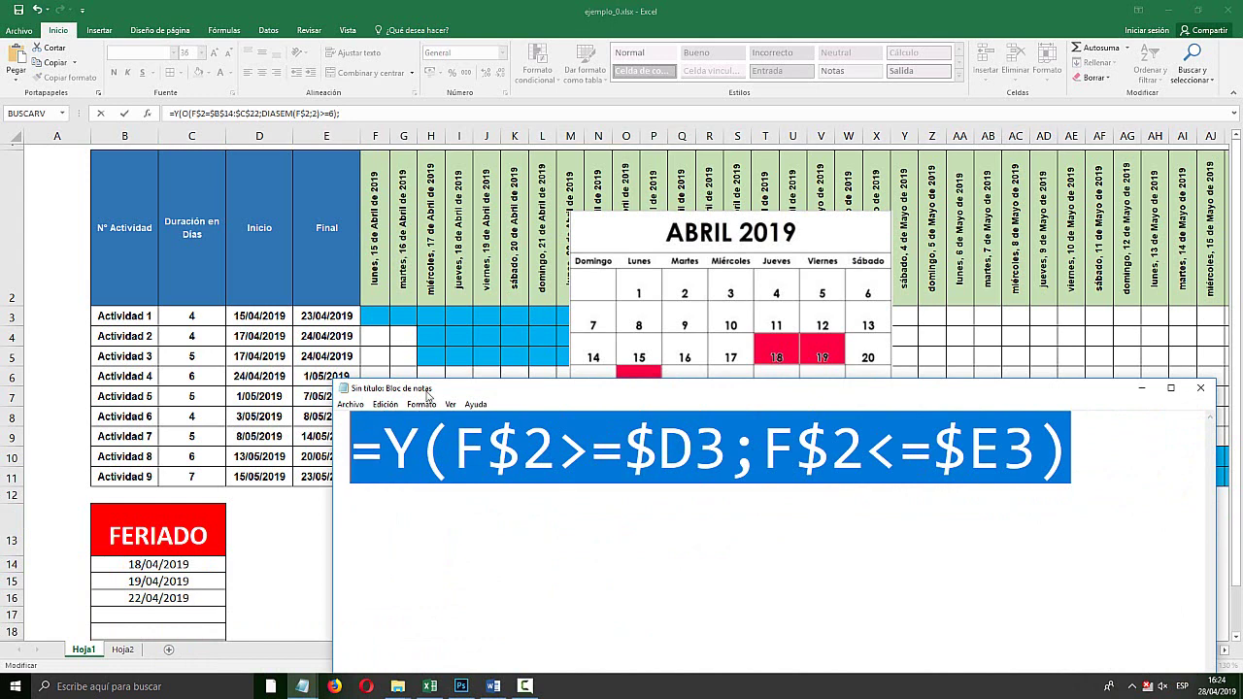
{"action": "left_click_drag", "start_coordinate": [354, 449], "coordinate": [399, 449]}
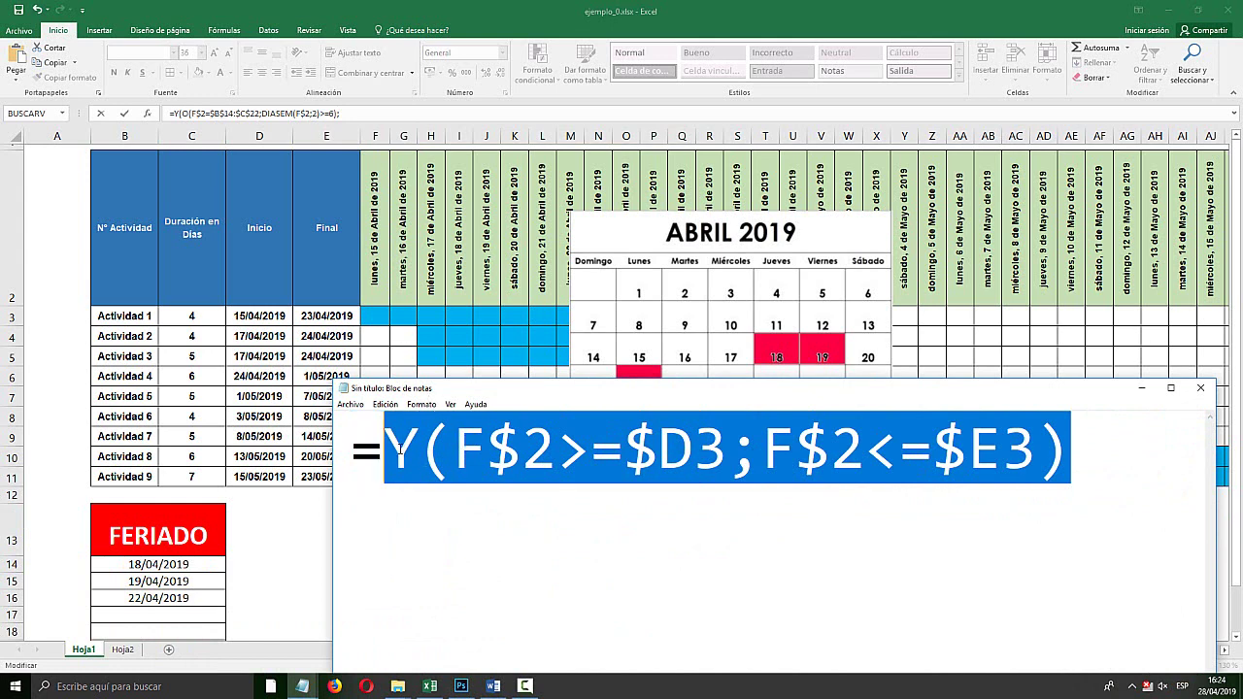
{"action": "left_click", "coordinate": [464, 3]}
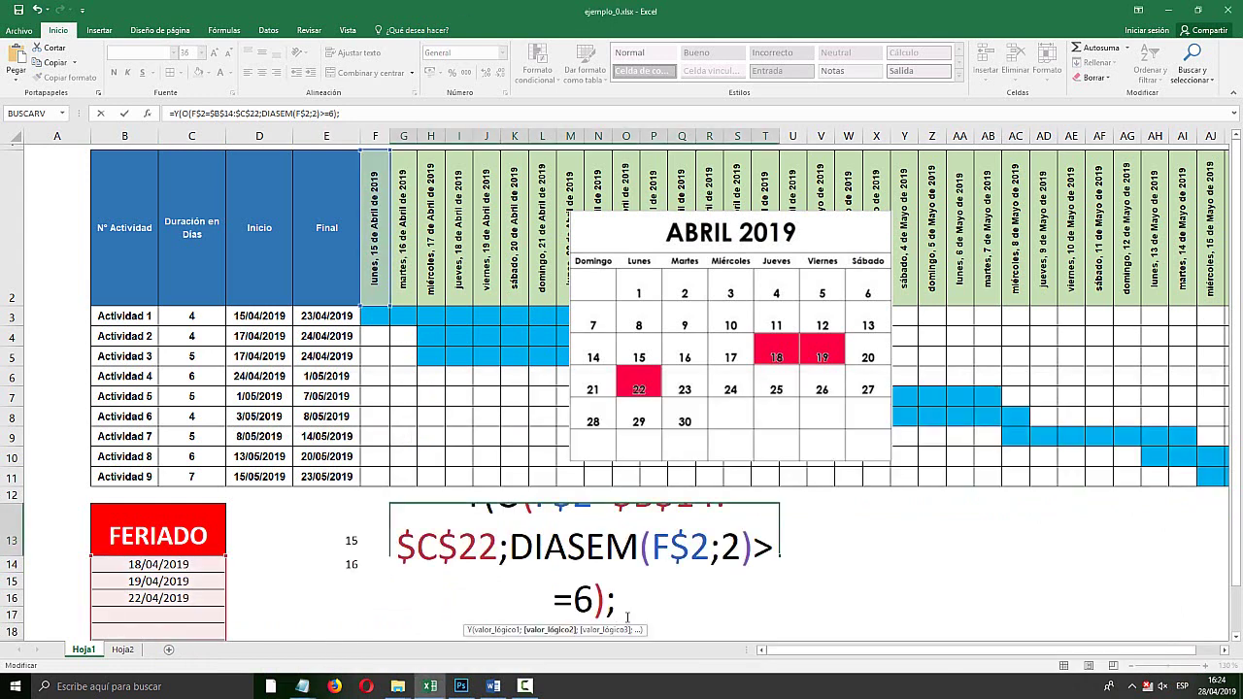
Append Y(F$2>=$D3;F$2<=$E3) to the G13 formula, add the missing parenthesis, and confirm it
{"action": "type", "text": "Y(F$2>=$D3;F$2<=$E3)"}
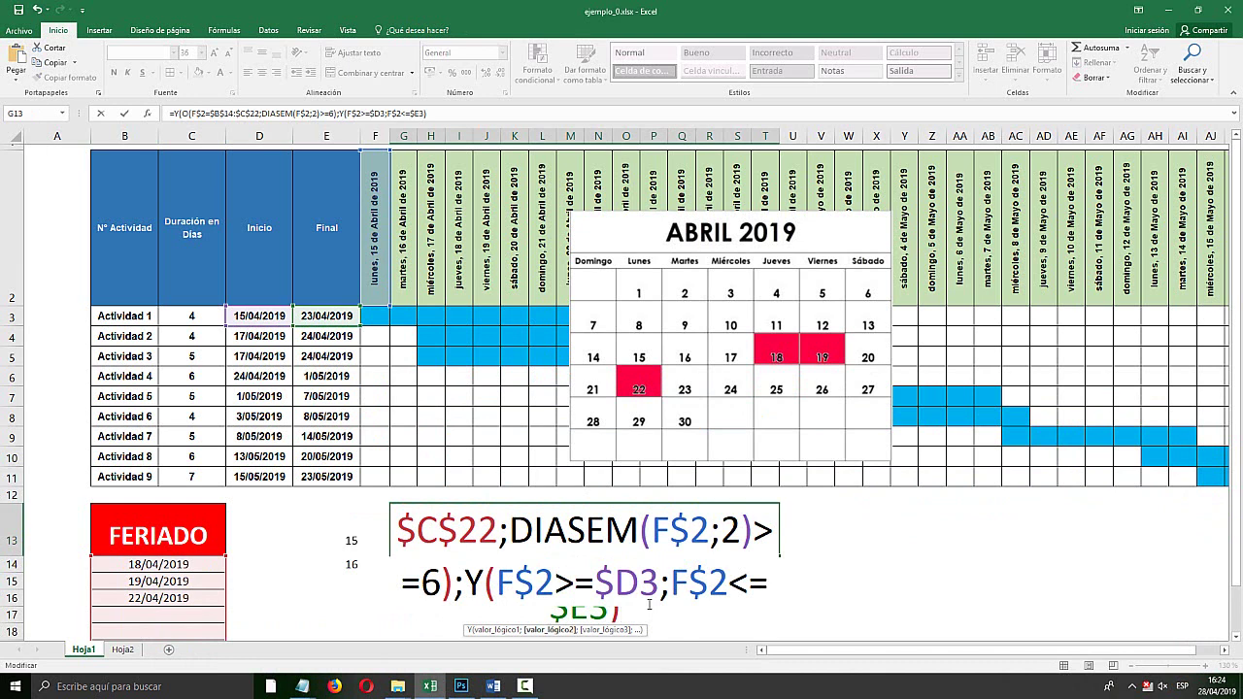
{"action": "key", "text": "Return"}
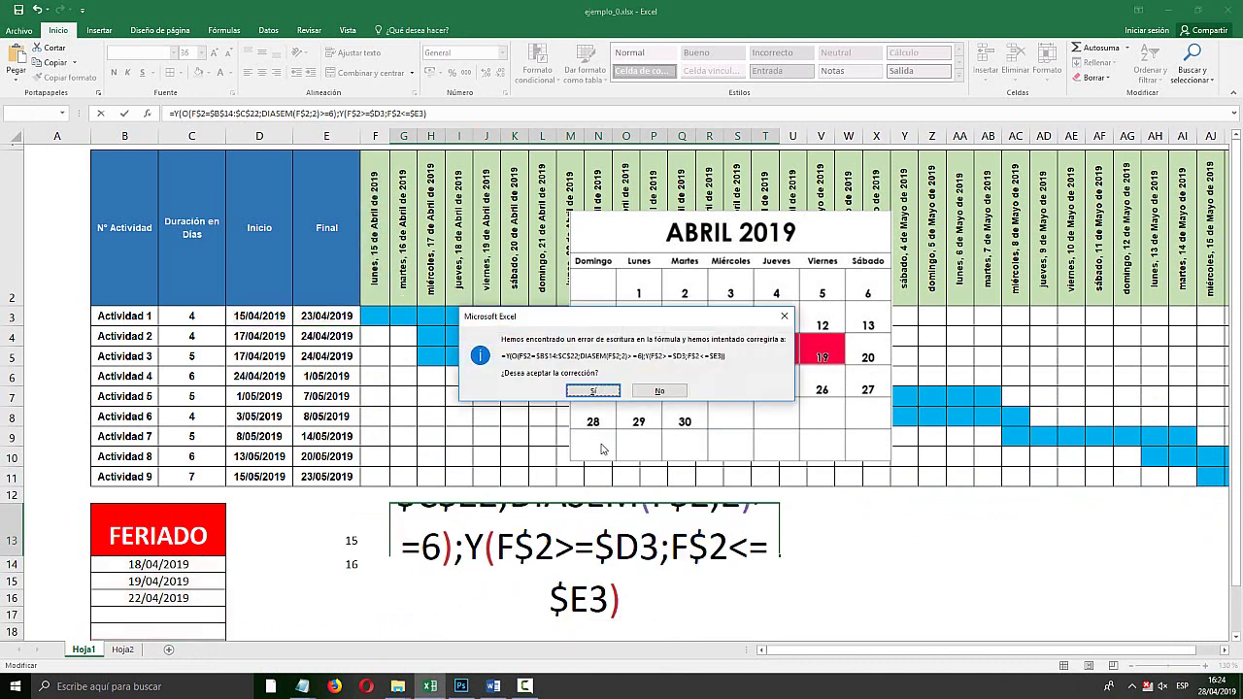
{"action": "left_click", "coordinate": [667, 396]}
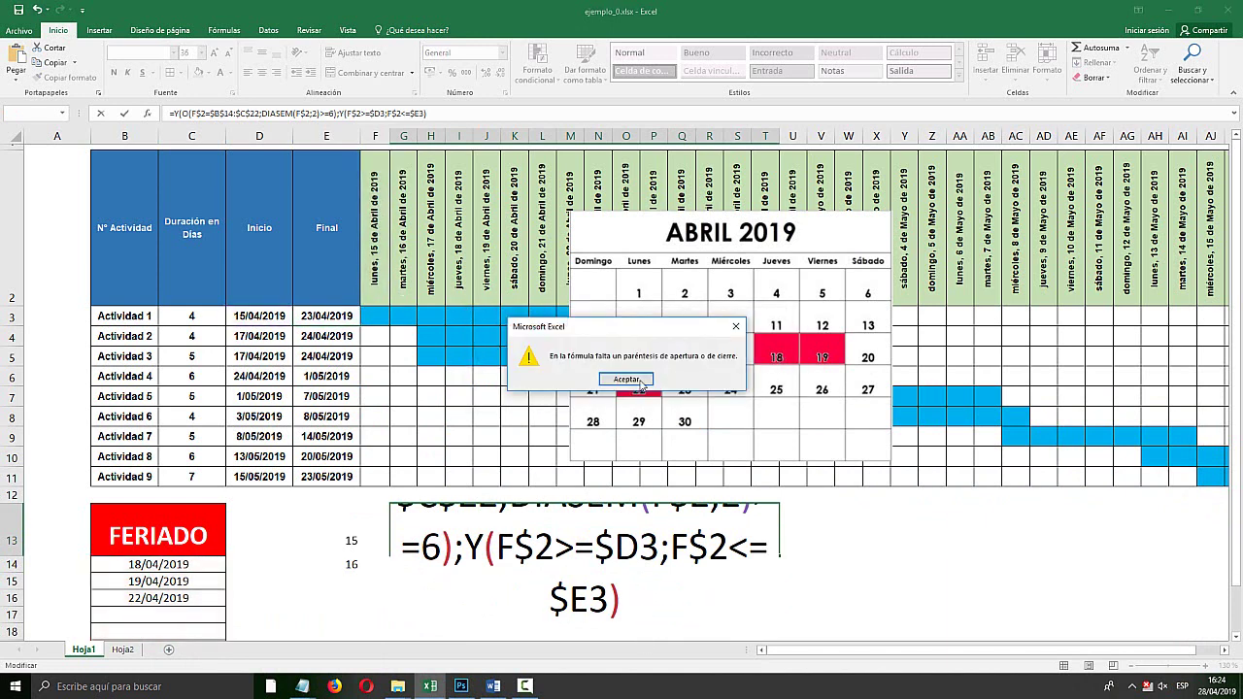
{"action": "left_click", "coordinate": [641, 383]}
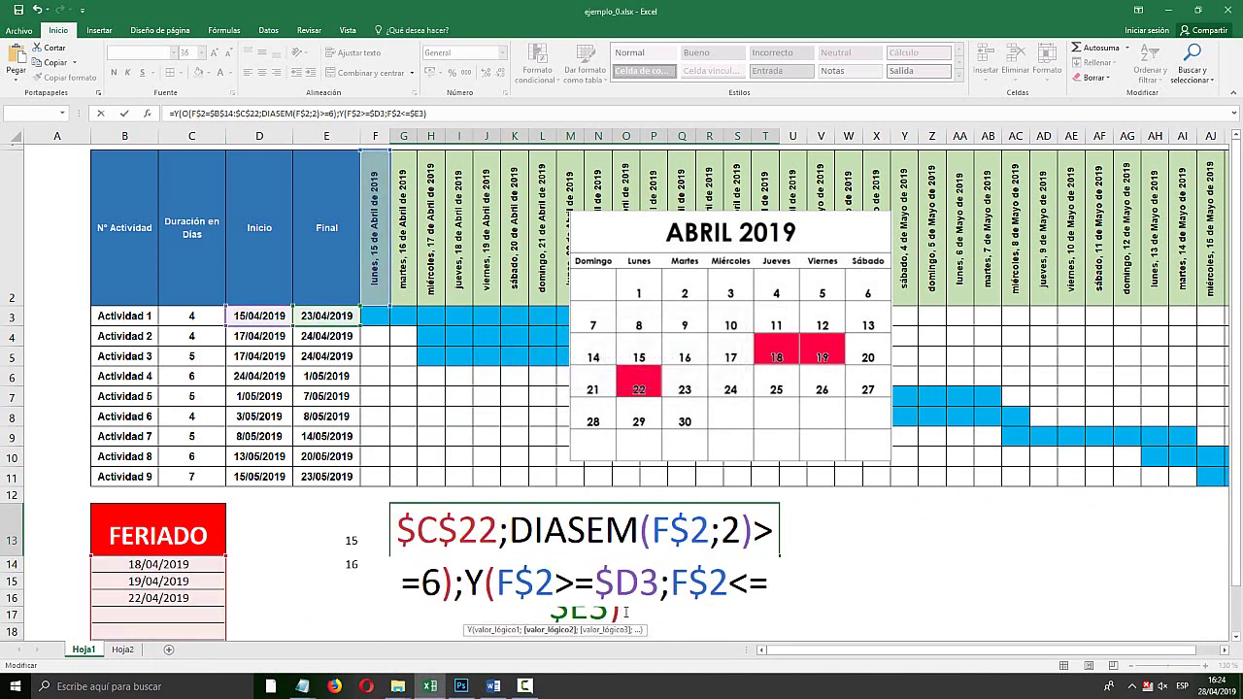
{"action": "type", "text": ")"}
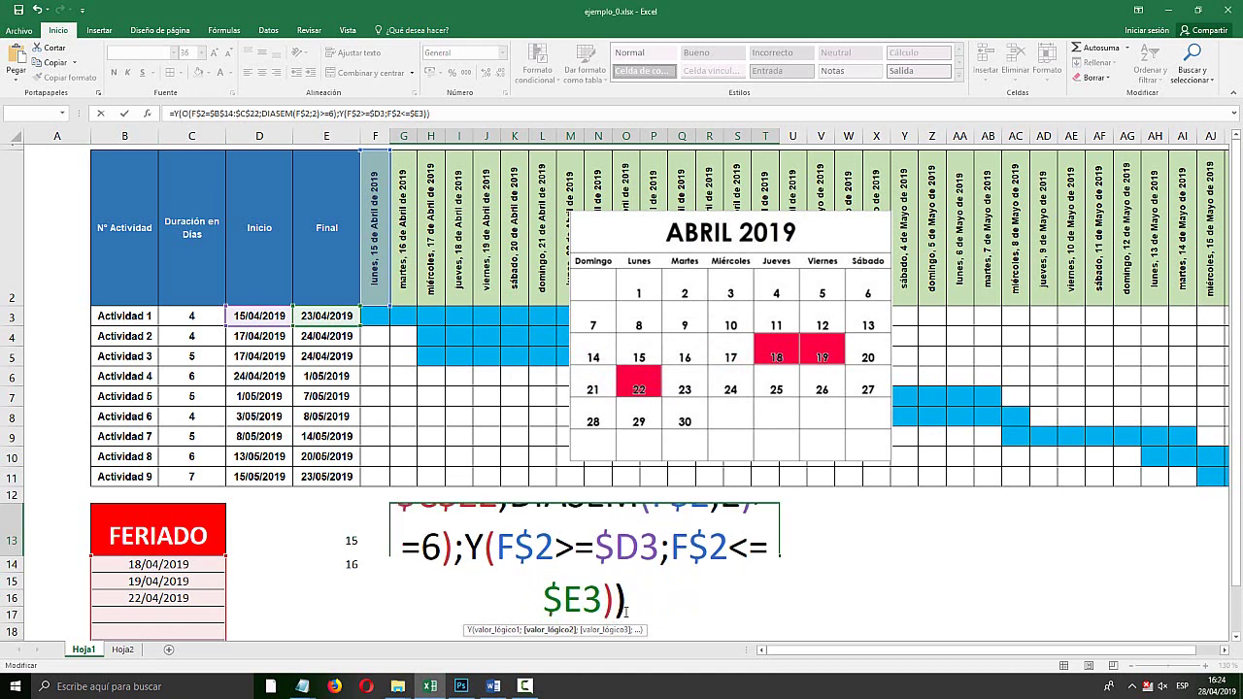
{"action": "key", "text": "Return"}
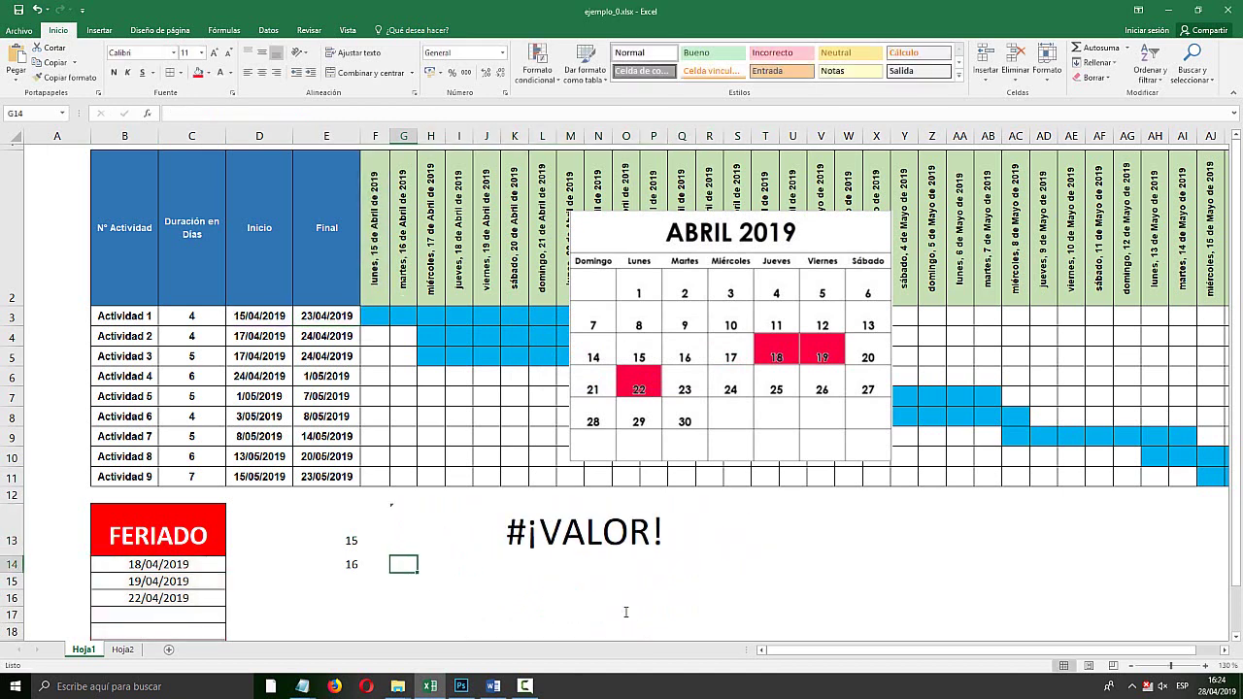
Copy the full G13 formula text, leaving the cell unchanged
{"action": "left_click", "coordinate": [595, 537]}
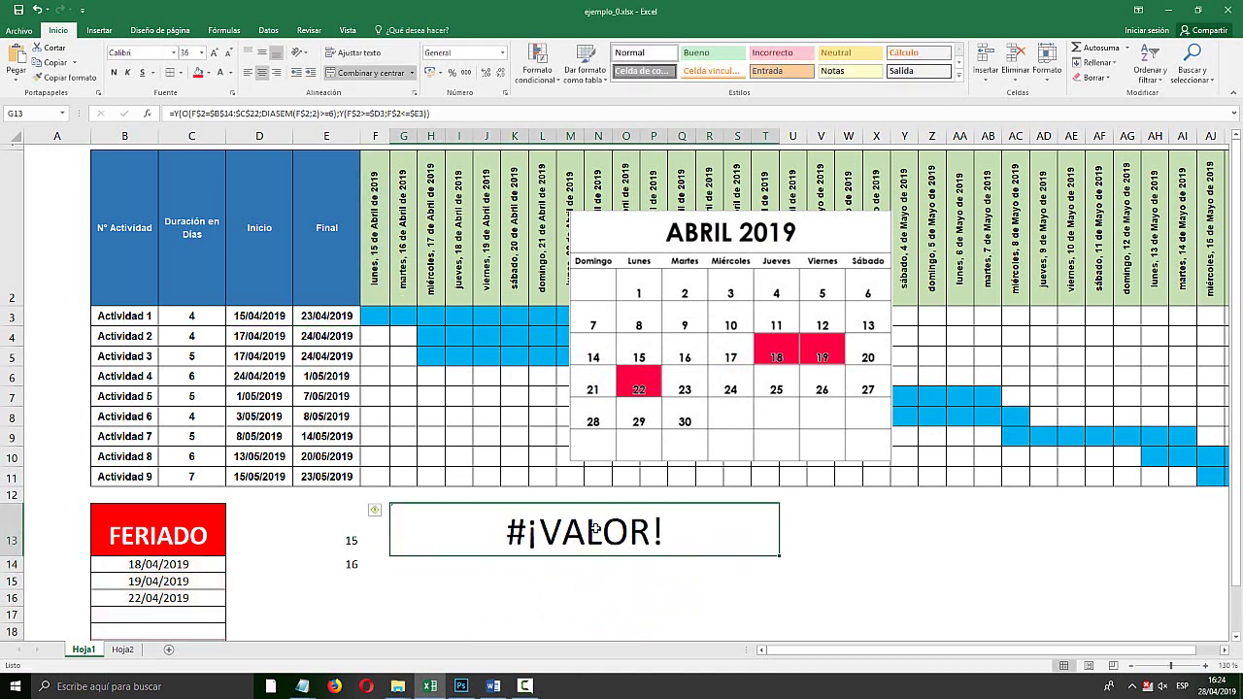
{"action": "double_click", "coordinate": [573, 531]}
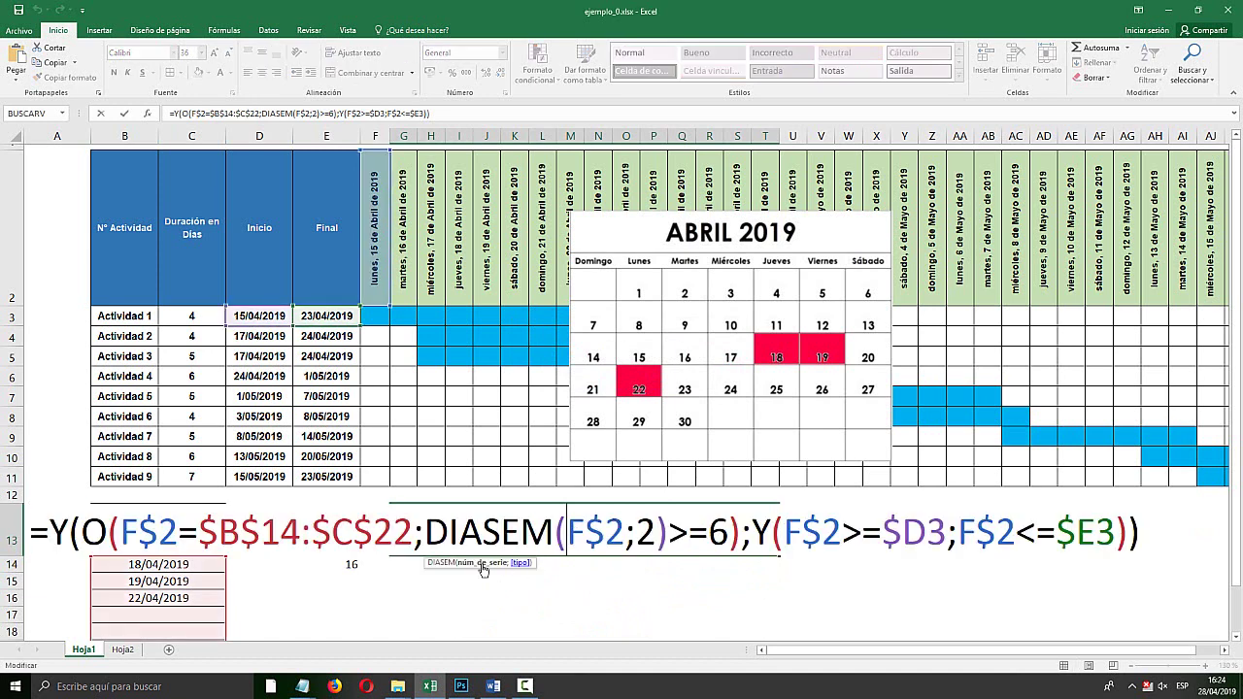
{"action": "left_click", "coordinate": [1084, 534]}
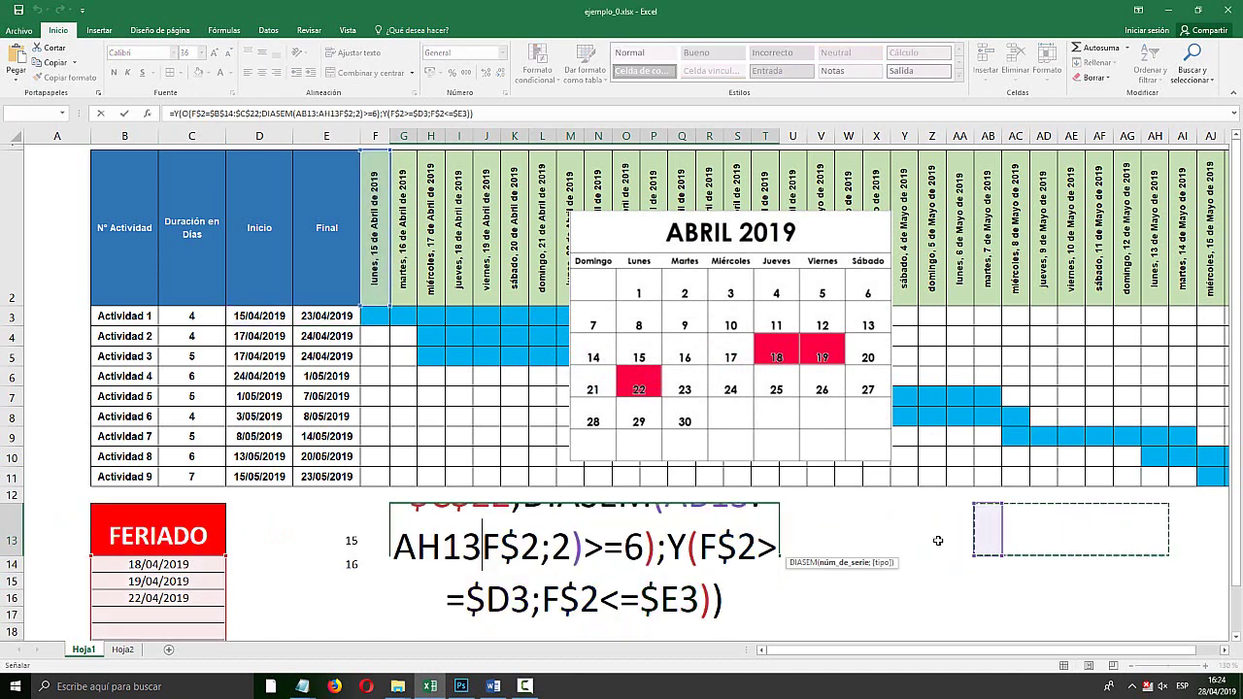
{"action": "key", "text": "Escape"}
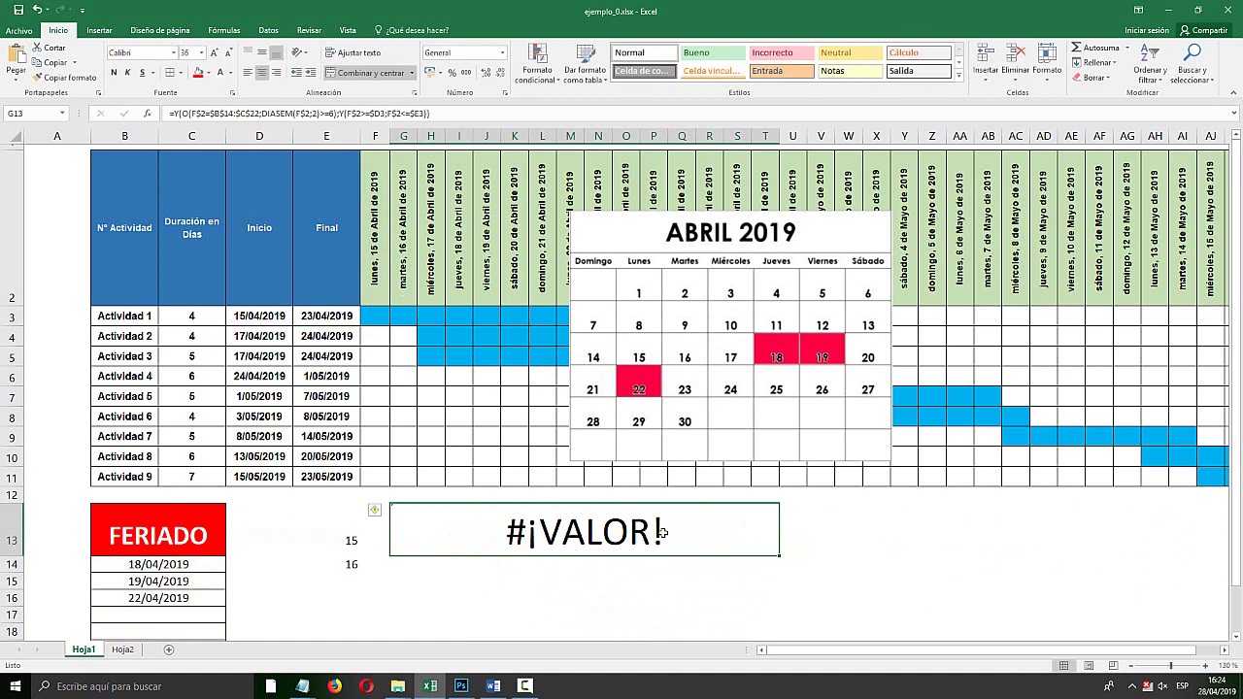
{"action": "double_click", "coordinate": [663, 532]}
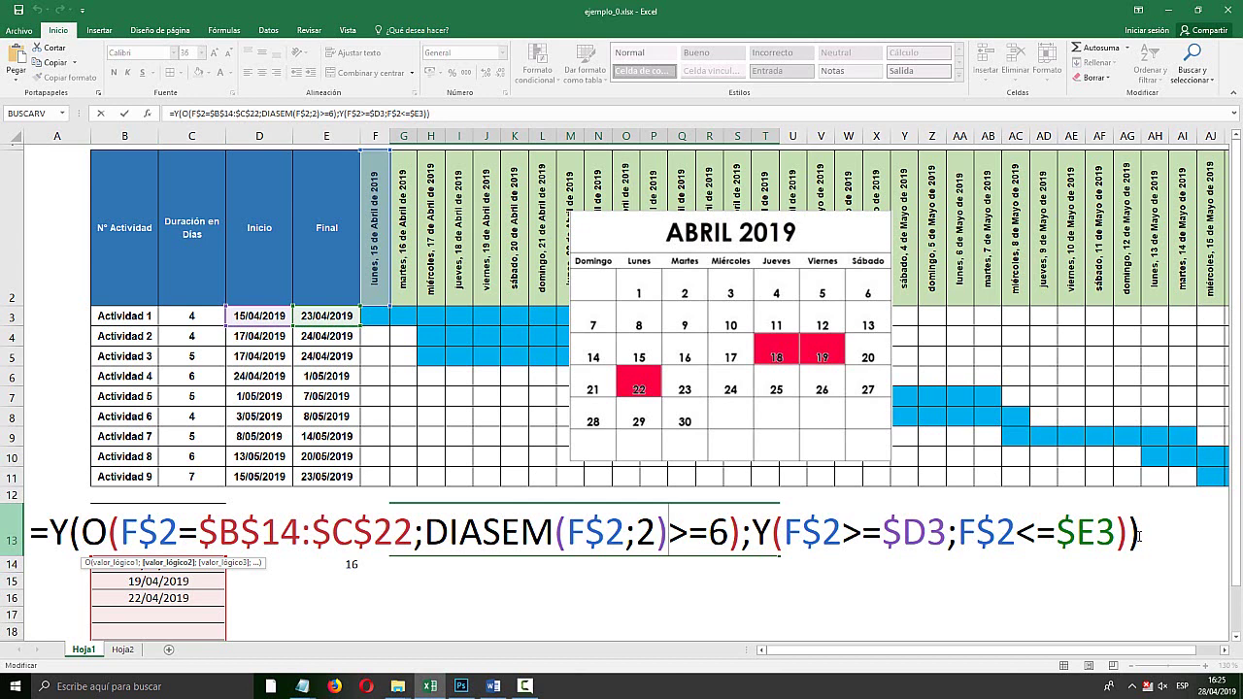
{"action": "left_click_drag", "start_coordinate": [1138, 535], "coordinate": [29, 533]}
{"action": "key", "text": "ctrl+c"}
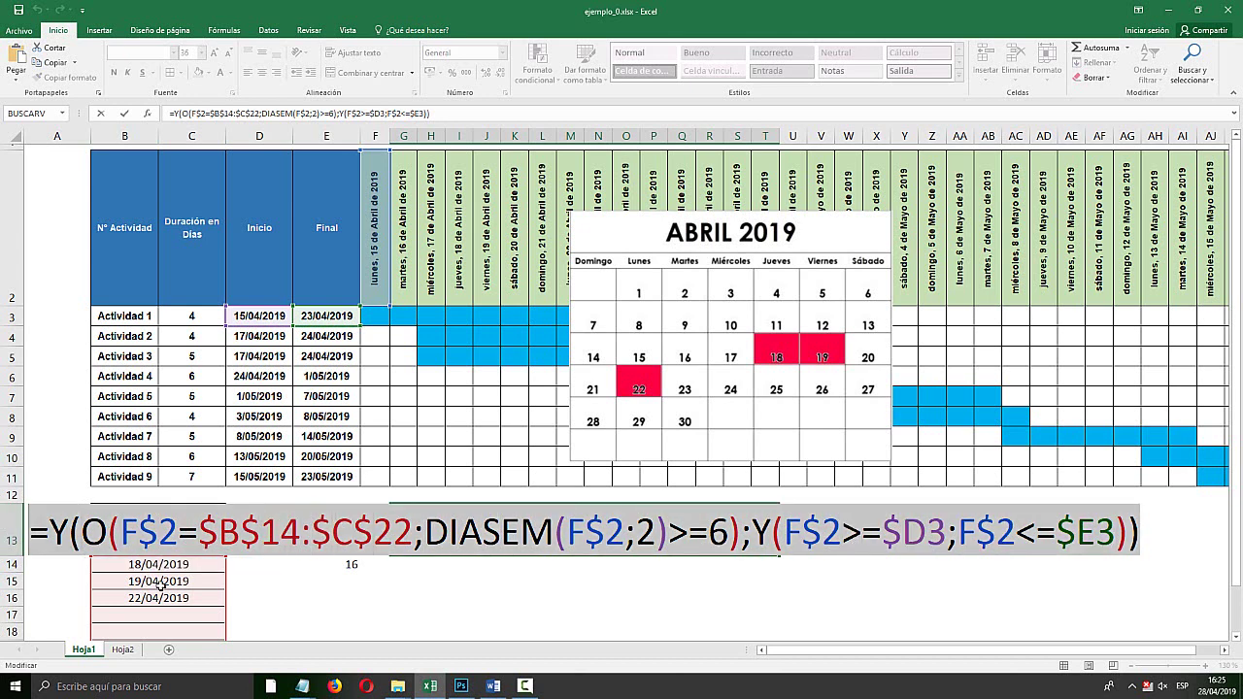
{"action": "key", "text": "Escape"}
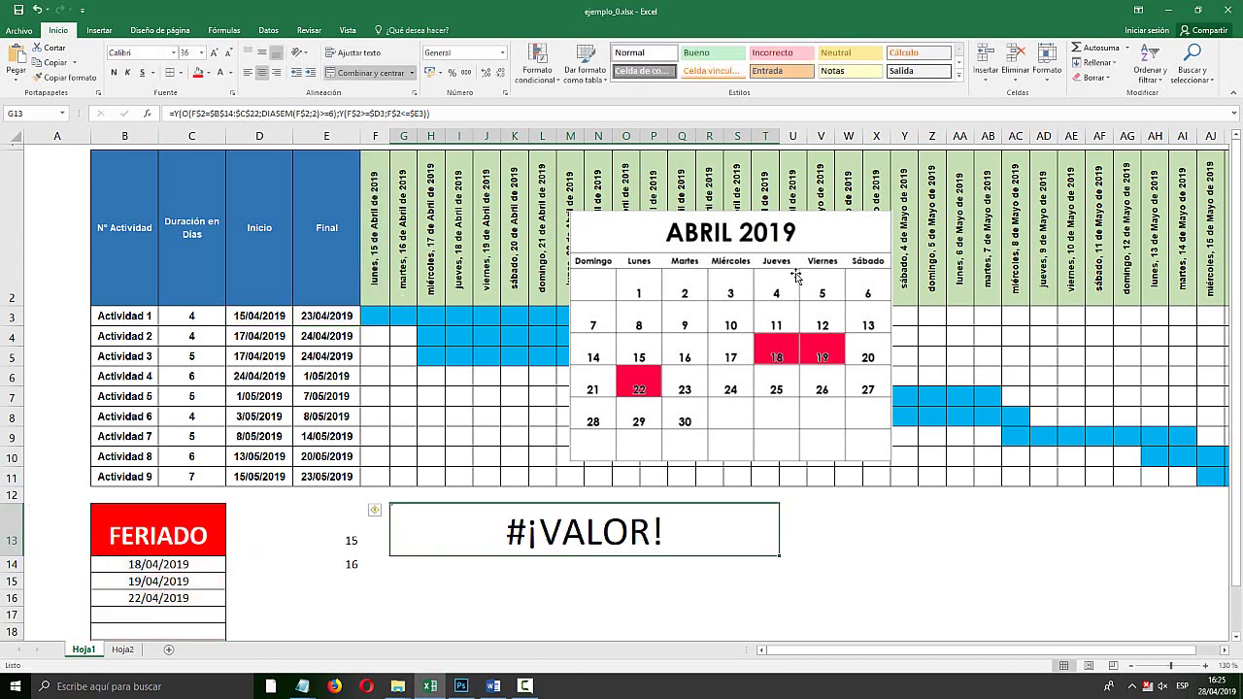
Shrink the April 2019 calendar, place it beside the FERIADO list, and select F3:AL11
{"action": "left_click_drag", "start_coordinate": [679, 308], "coordinate": [701, 373]}
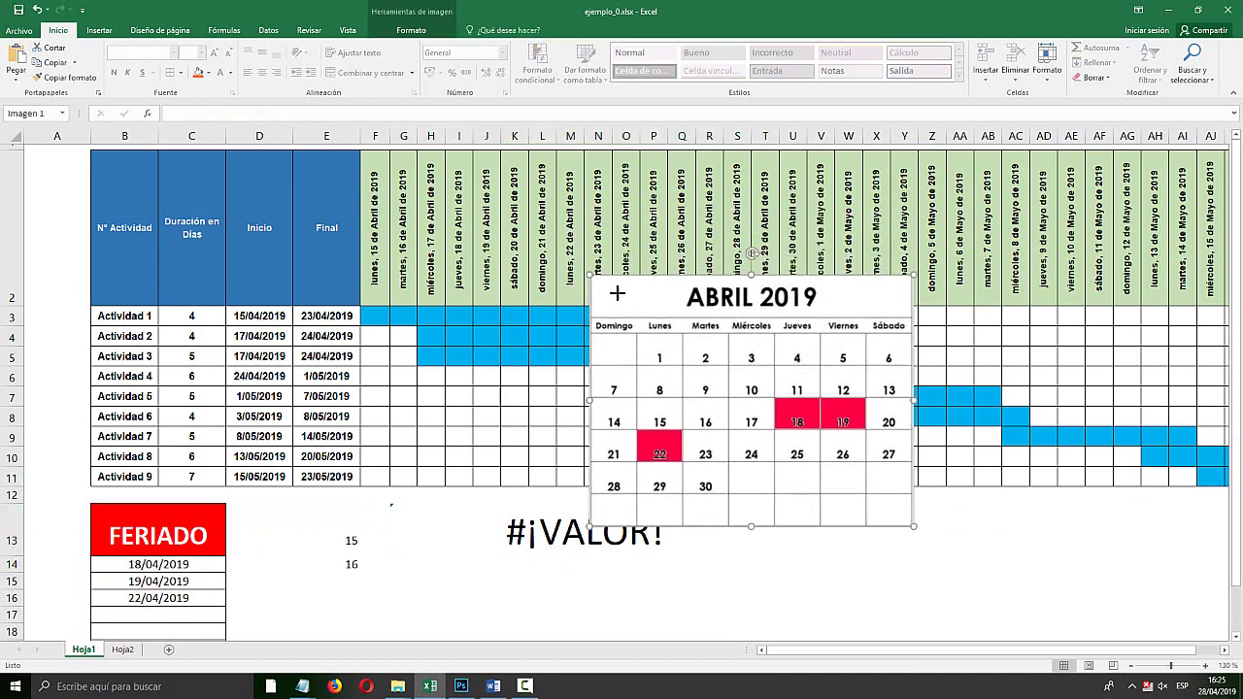
{"action": "left_click_drag", "start_coordinate": [617, 294], "coordinate": [765, 406]}
{"action": "left_click_drag", "start_coordinate": [825, 459], "coordinate": [342, 574]}
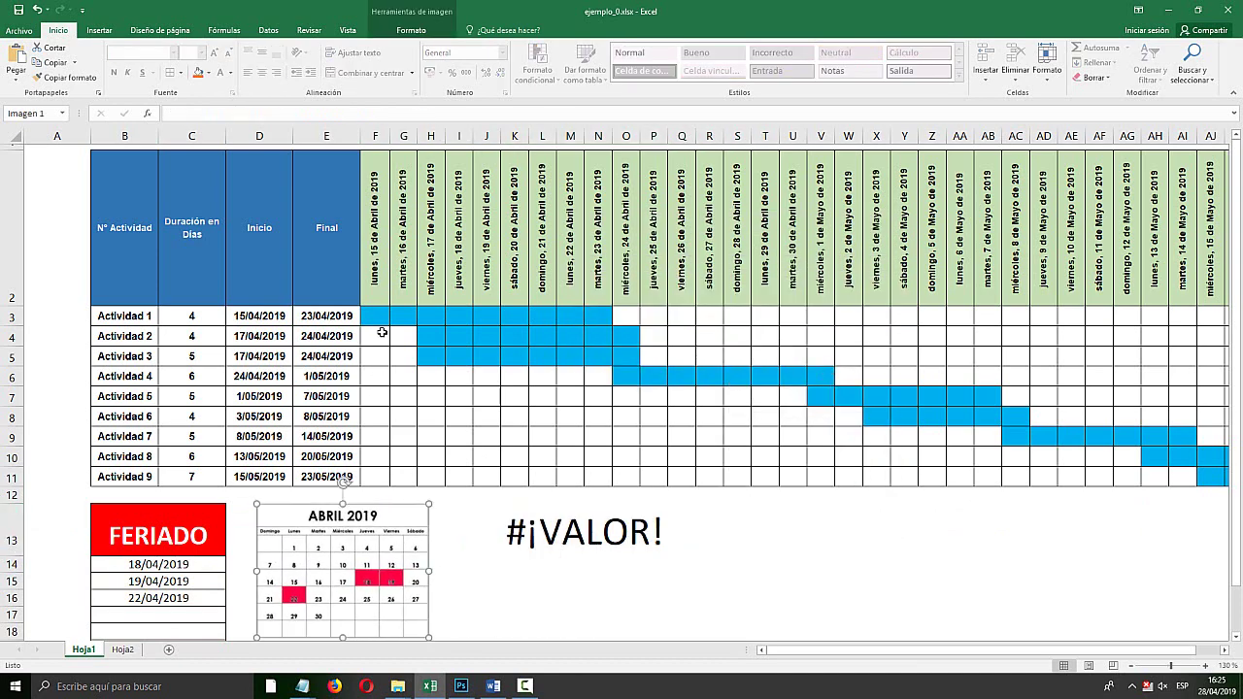
{"action": "mouse_move", "coordinate": [377, 316]}
{"action": "left_mouse_down"}
{"action": "mouse_move", "coordinate": [1240, 481]}
{"action": "mouse_move", "coordinate": [1082, 477]}
{"action": "left_mouse_up"}
{"action": "left_click_drag", "start_coordinate": [974, 651], "coordinate": [765, 656]}
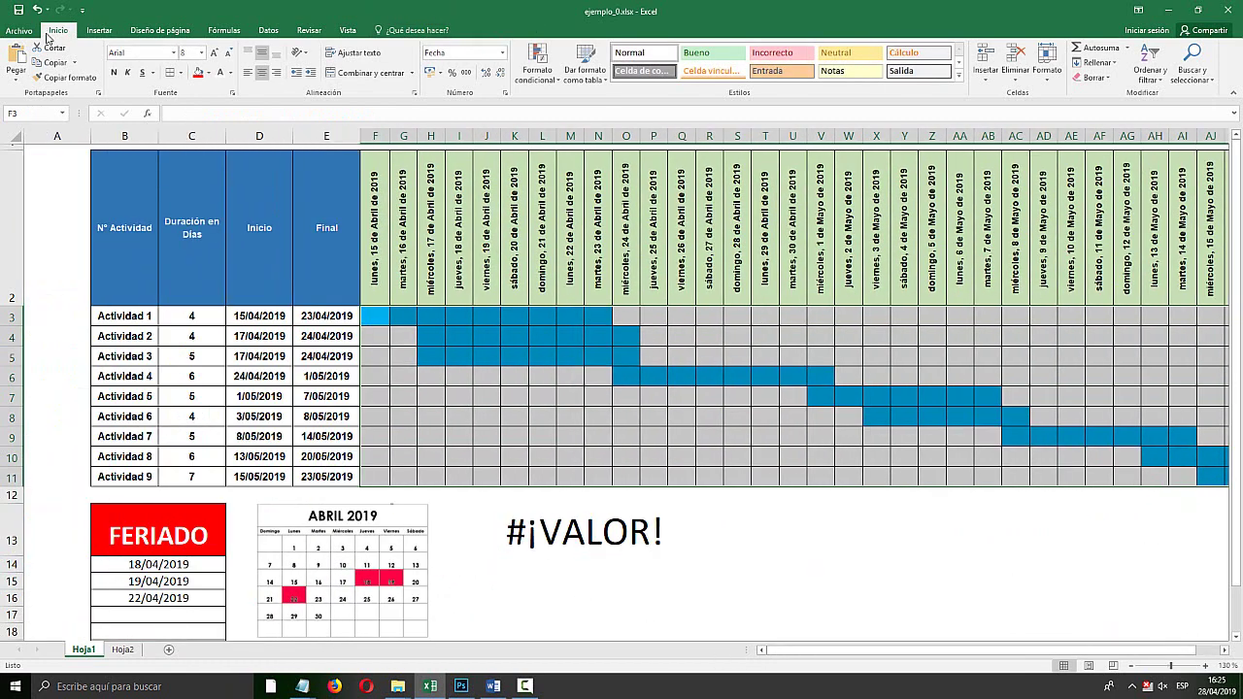
Create a new formula-based conditional formatting rule using the pasted Y/O/DIASEM formula
{"action": "key", "text": "super+plus"}
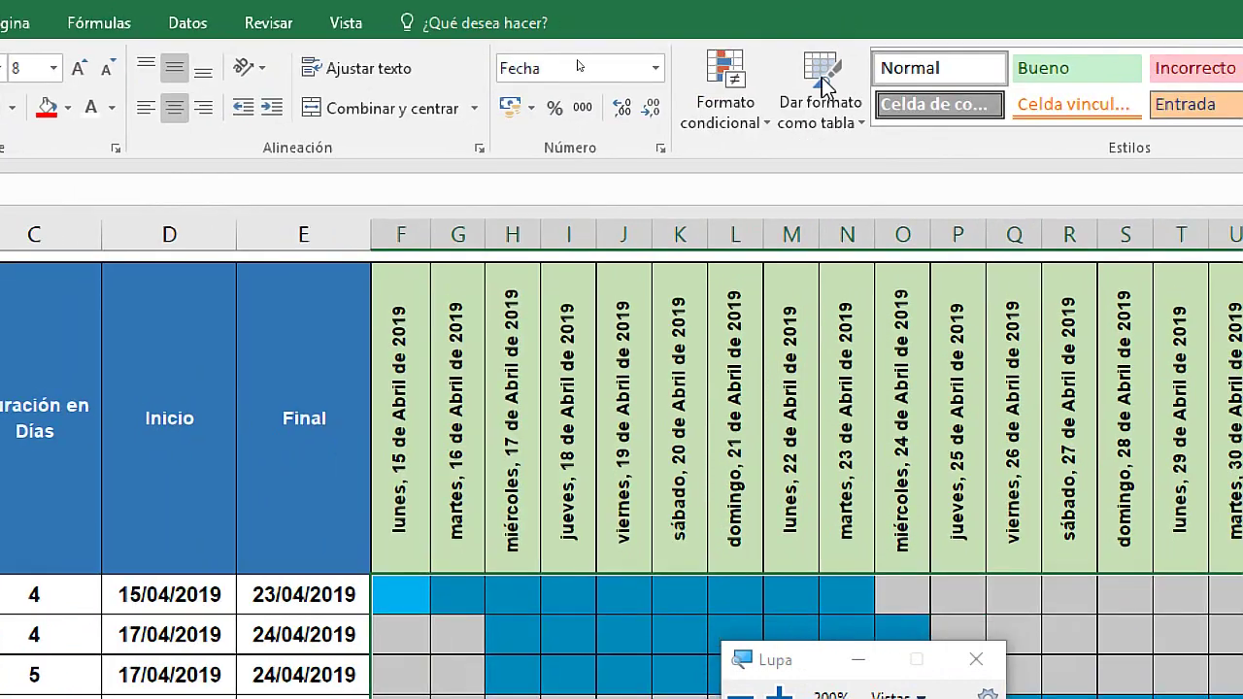
{"action": "left_click", "coordinate": [730, 124]}
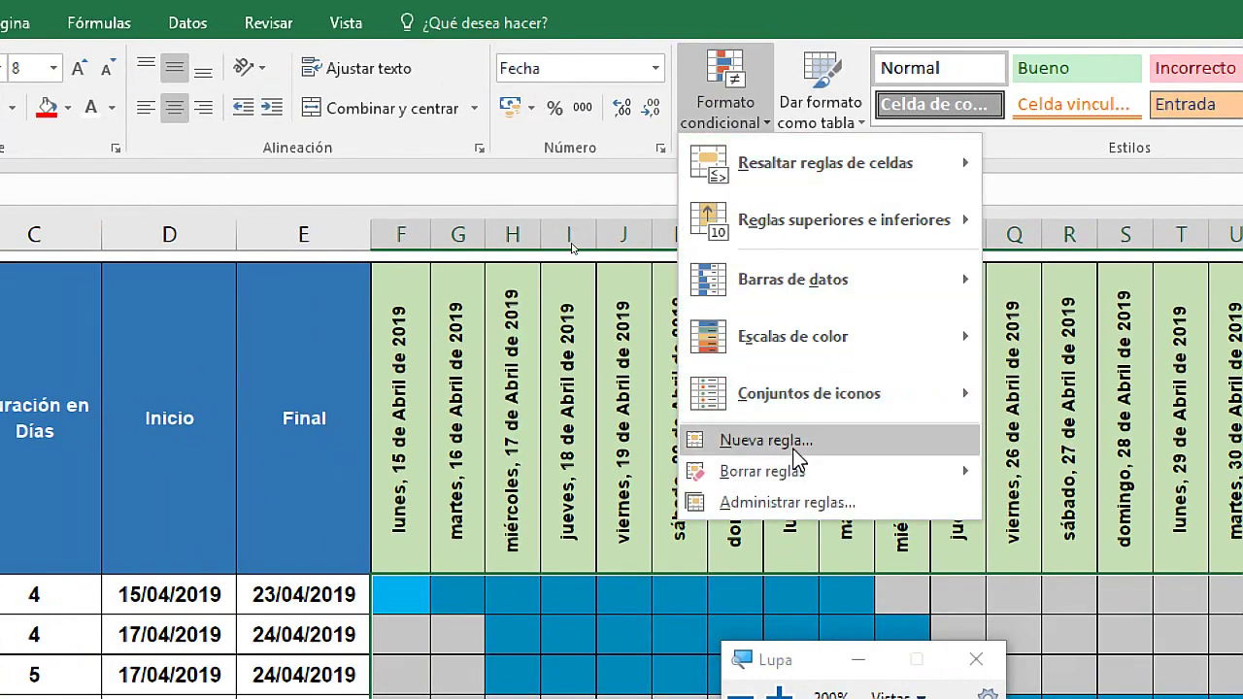
{"action": "left_click", "coordinate": [791, 444]}
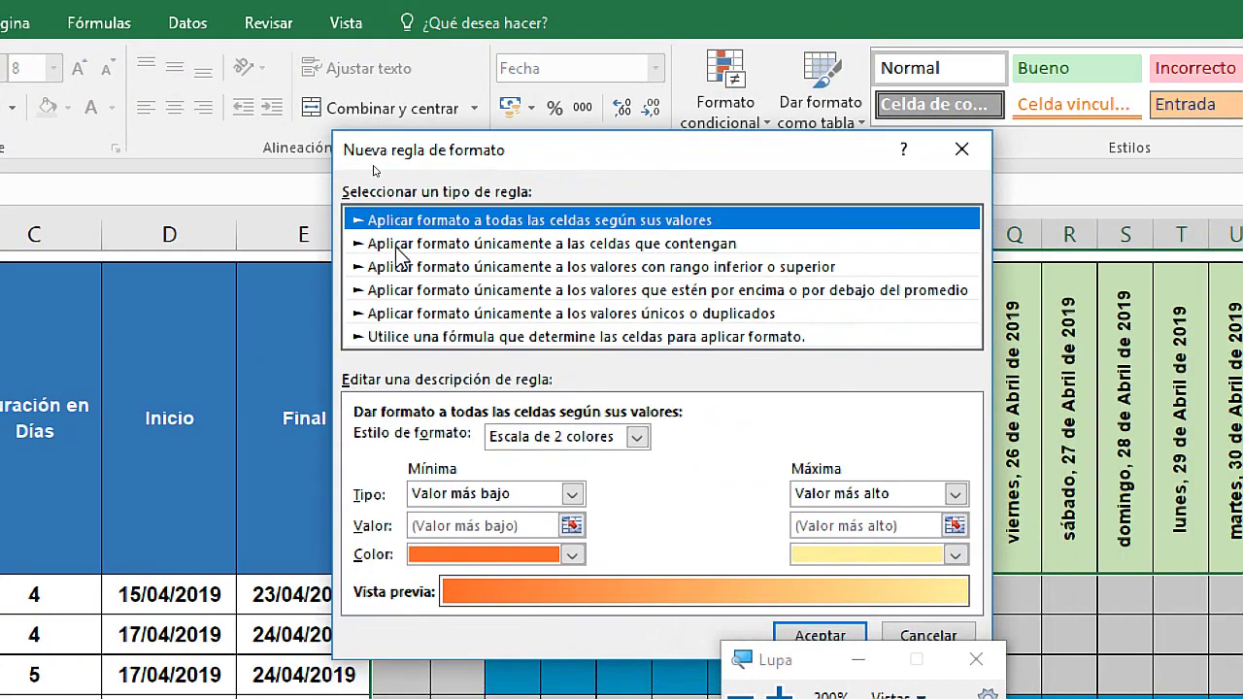
{"action": "left_click", "coordinate": [387, 337]}
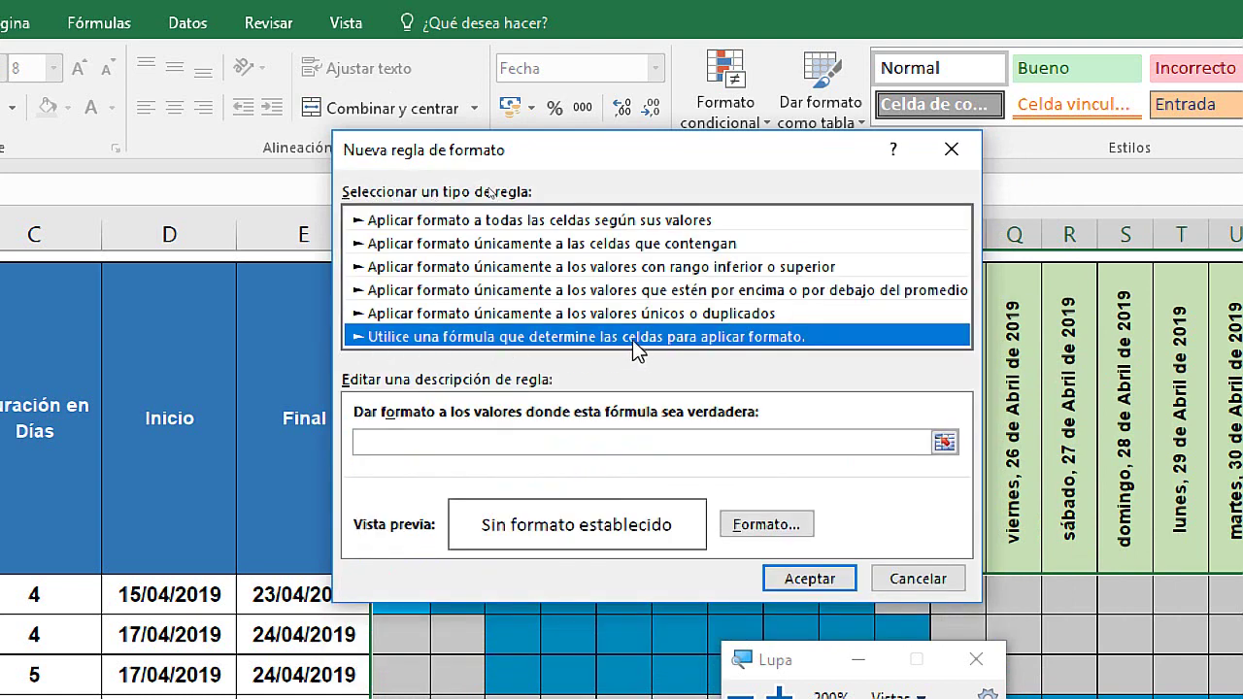
{"action": "left_click", "coordinate": [516, 442]}
{"action": "key", "text": "ctrl+v"}
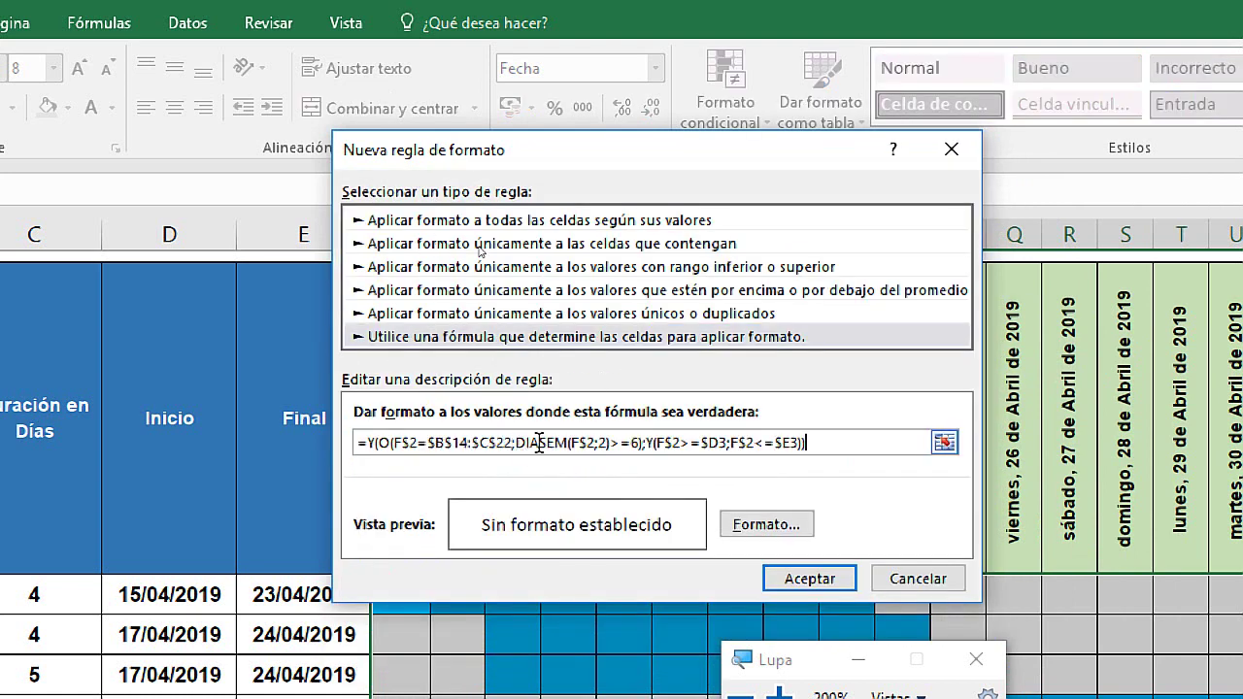
{"action": "left_click_drag", "start_coordinate": [837, 447], "coordinate": [265, 434]}
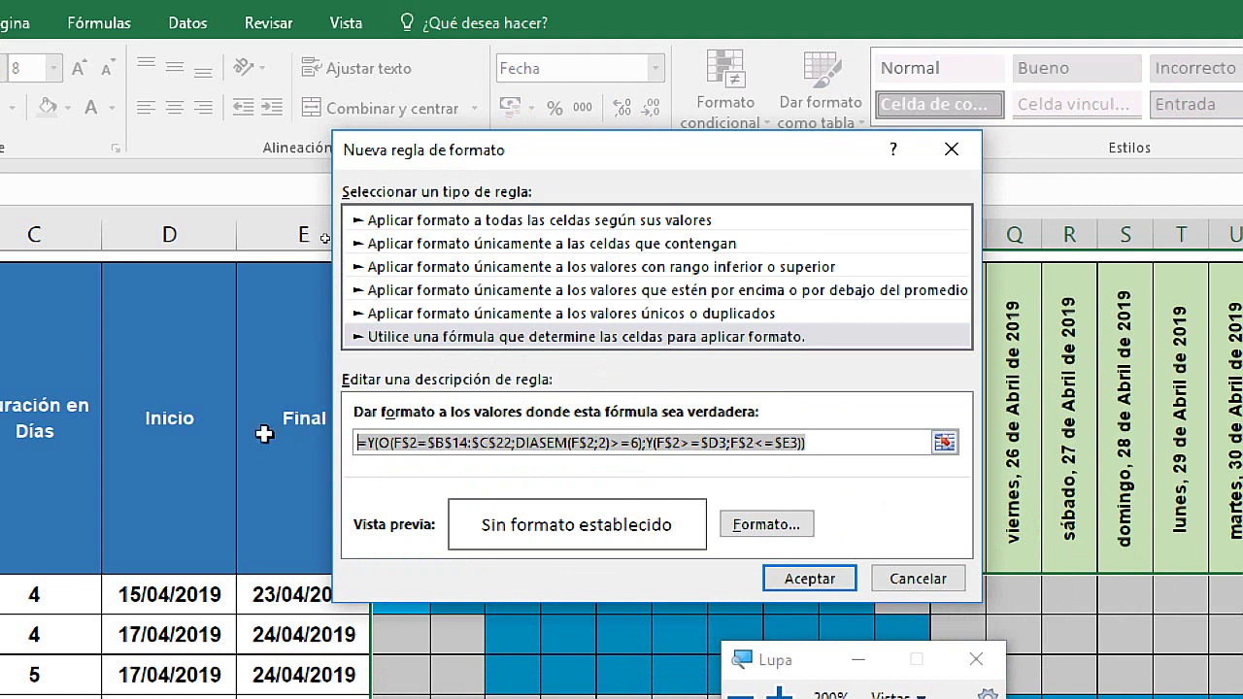
{"action": "left_click", "coordinate": [392, 442]}
{"action": "left_click_drag", "start_coordinate": [825, 445], "coordinate": [352, 445]}
Give the rule a red fill and apply it
{"action": "left_click", "coordinate": [766, 525]}
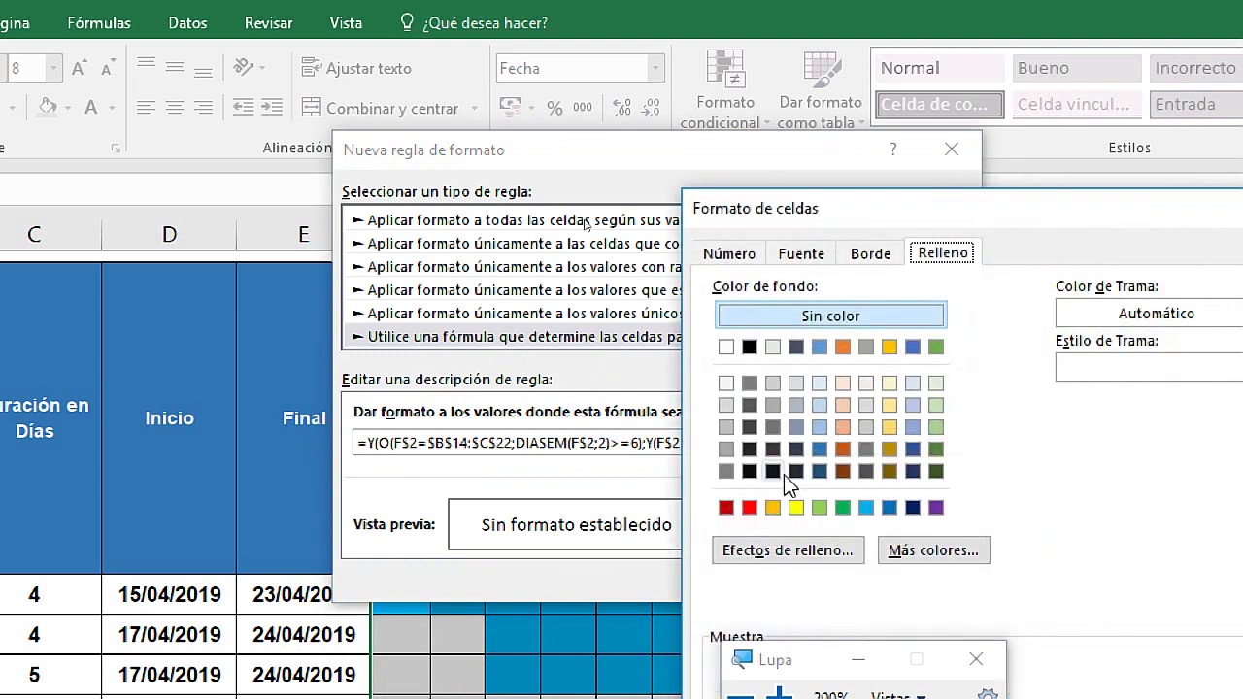
{"action": "left_click_drag", "start_coordinate": [864, 208], "coordinate": [522, 120]}
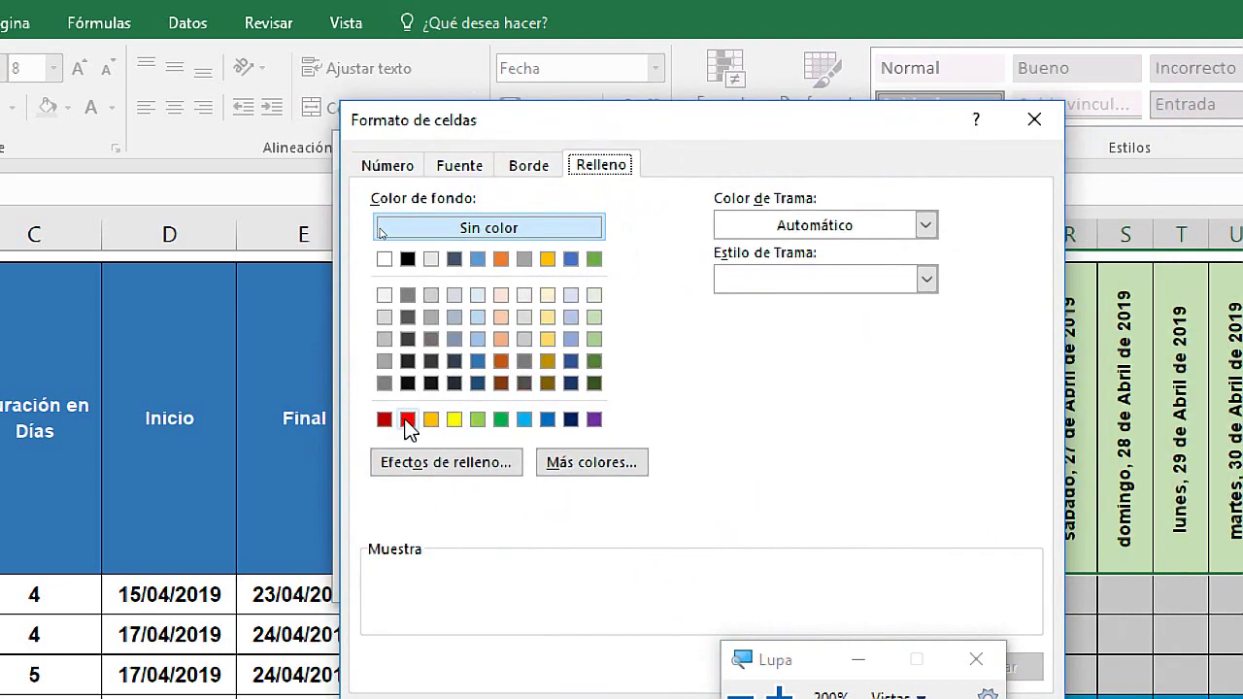
{"action": "left_click", "coordinate": [408, 419]}
{"action": "left_click", "coordinate": [614, 378]}
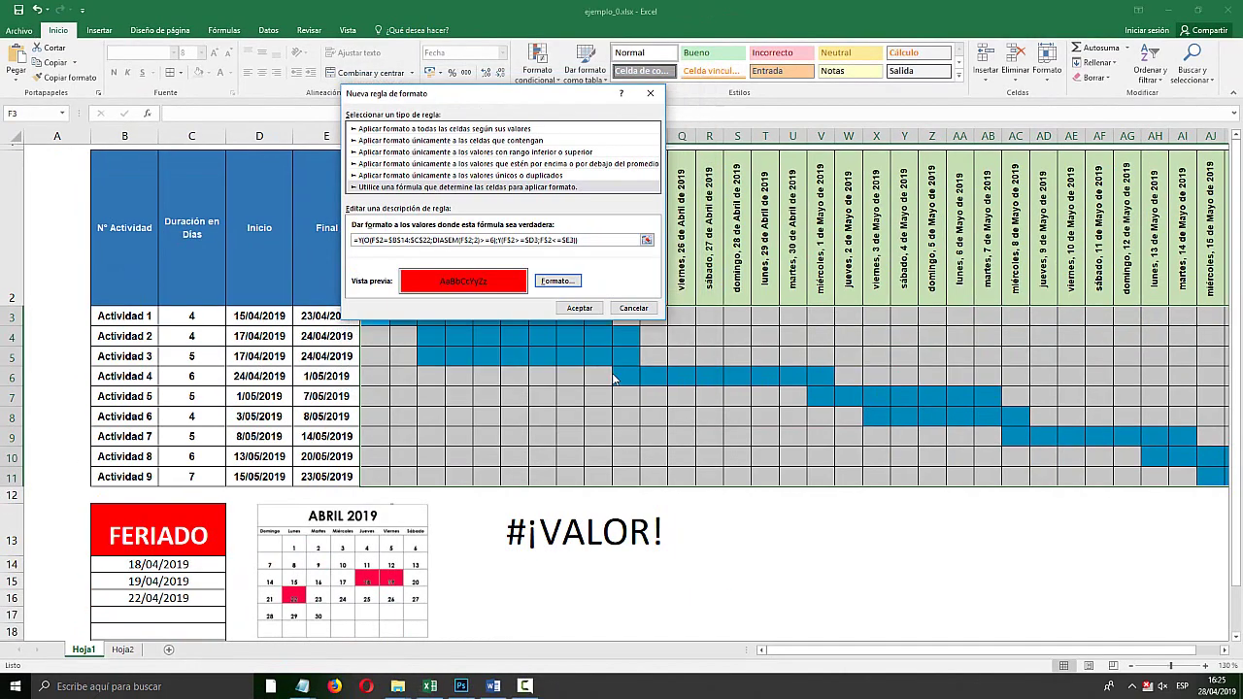
{"action": "left_click", "coordinate": [580, 308]}
Move the April 2019 calendar up beneath the Gantt bars and resize it to fit
{"action": "left_click", "coordinate": [616, 430]}
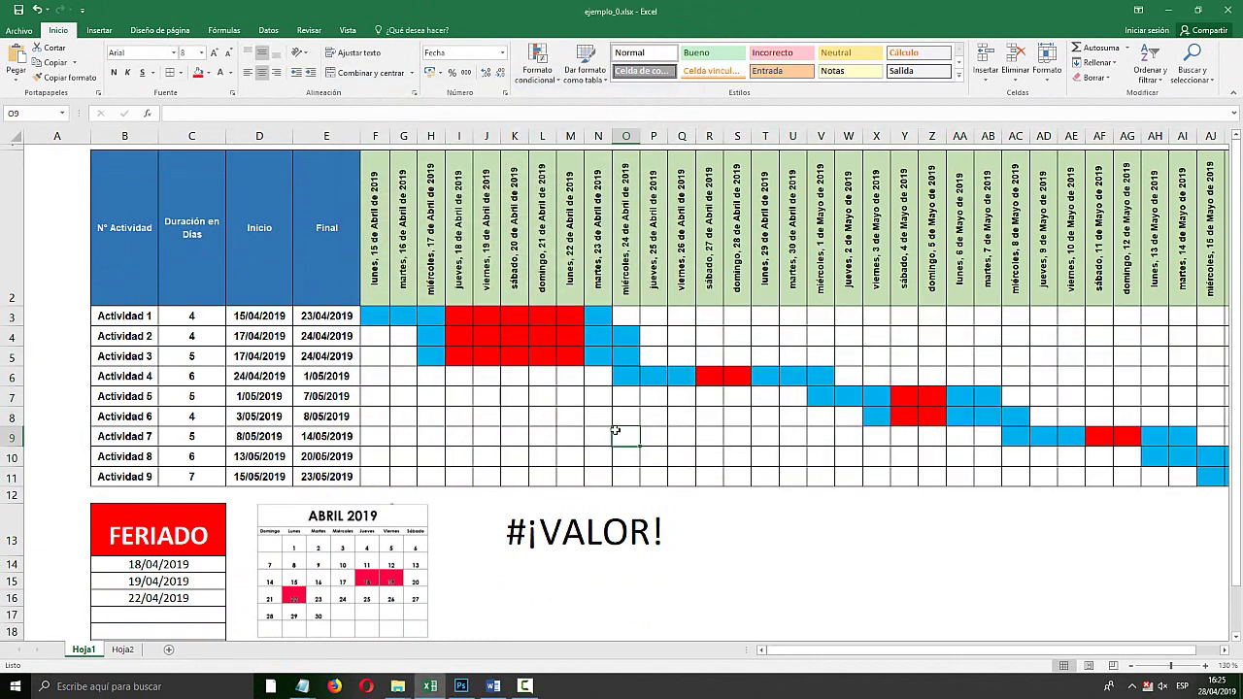
{"action": "left_click_drag", "start_coordinate": [389, 568], "coordinate": [510, 473]}
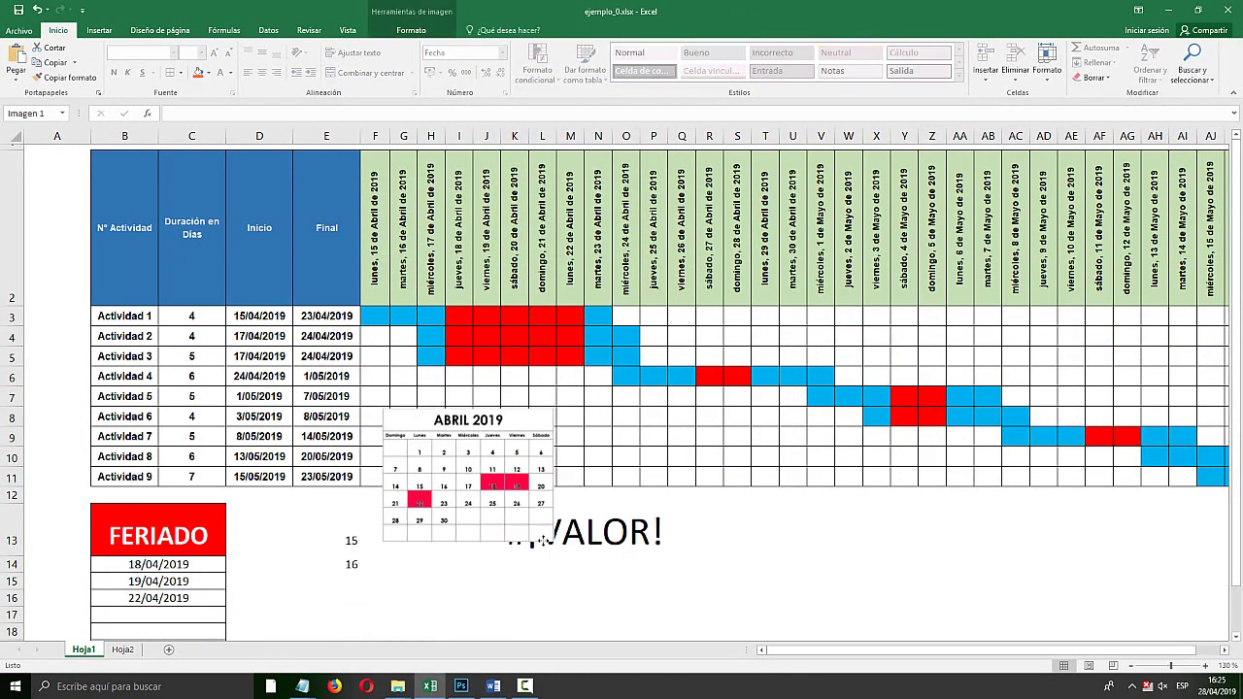
{"action": "left_click_drag", "start_coordinate": [530, 524], "coordinate": [678, 643]}
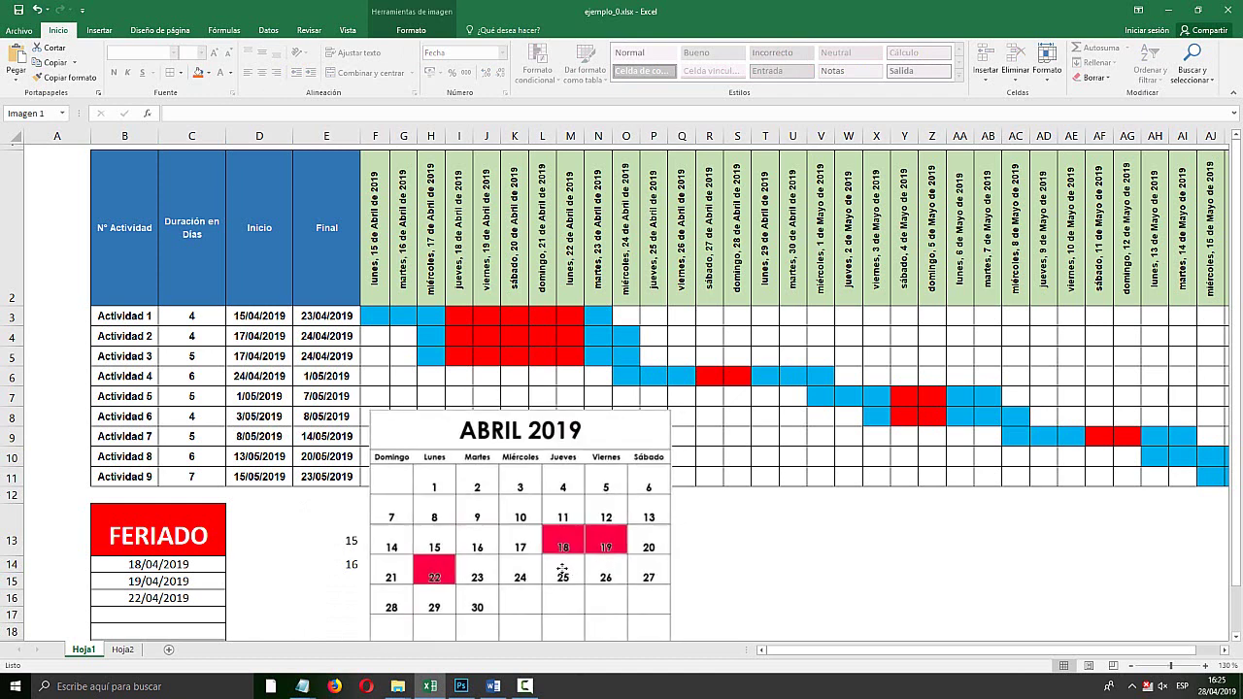
{"action": "left_click_drag", "start_coordinate": [589, 486], "coordinate": [671, 472]}
{"action": "left_click_drag", "start_coordinate": [439, 395], "coordinate": [479, 431]}
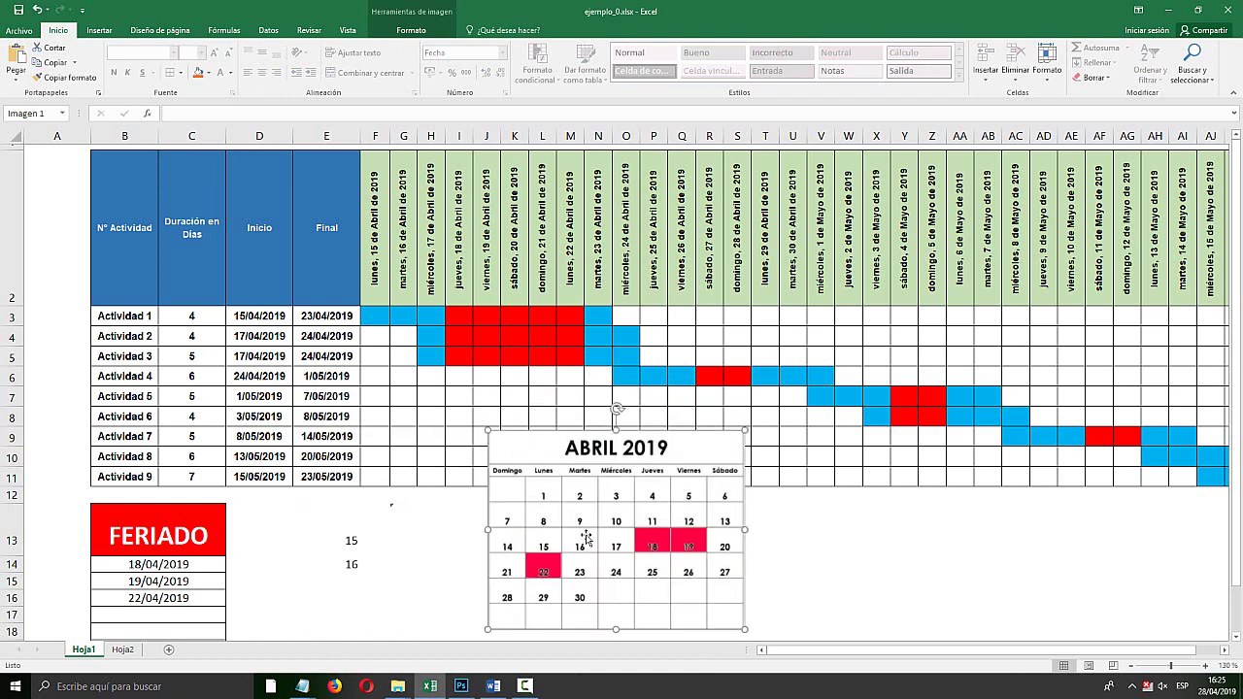
{"action": "left_click_drag", "start_coordinate": [619, 527], "coordinate": [539, 530]}
{"action": "left_click", "coordinate": [766, 580]}
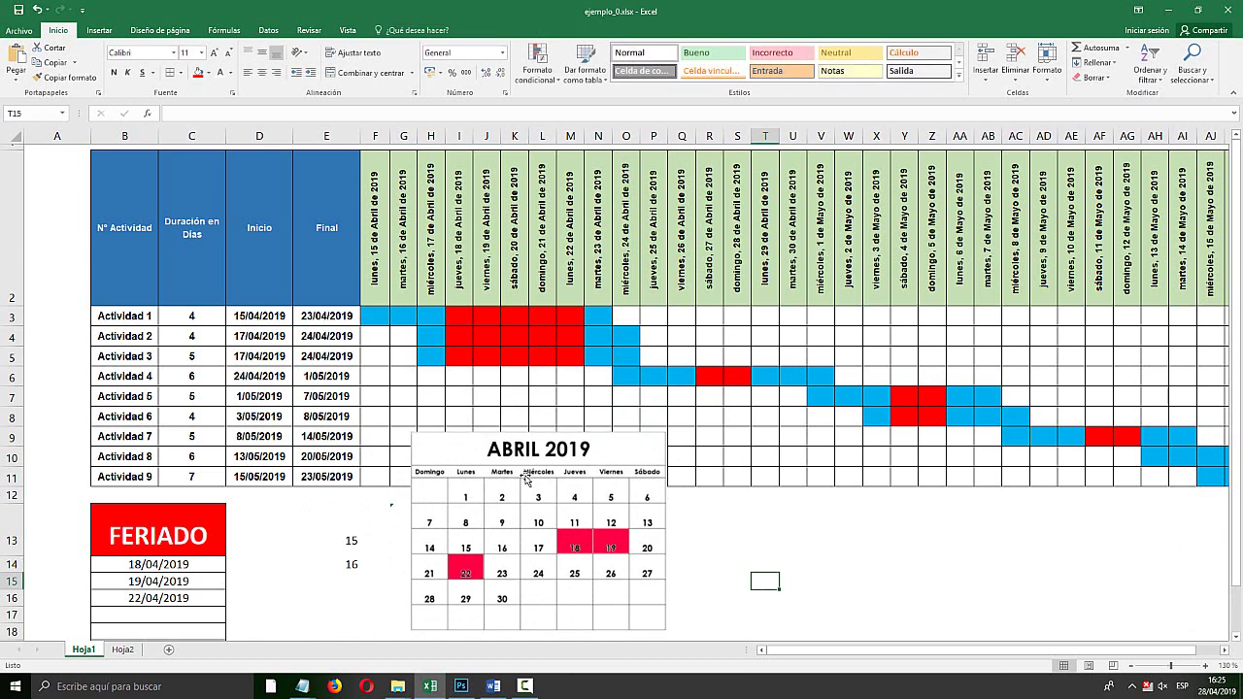
Select cell L5, start a new conditional formatting rule, then cancel it
{"action": "left_click_drag", "start_coordinate": [375, 316], "coordinate": [459, 355]}
{"action": "left_click", "coordinate": [543, 355]}
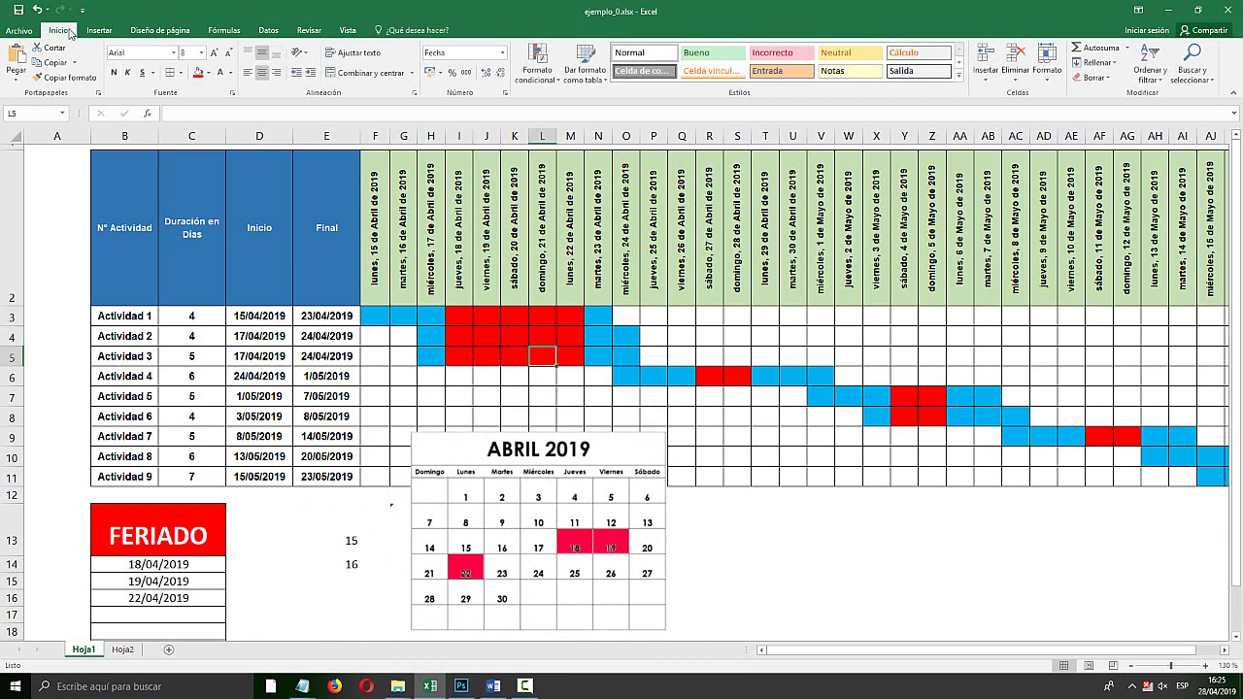
{"action": "left_click", "coordinate": [537, 60]}
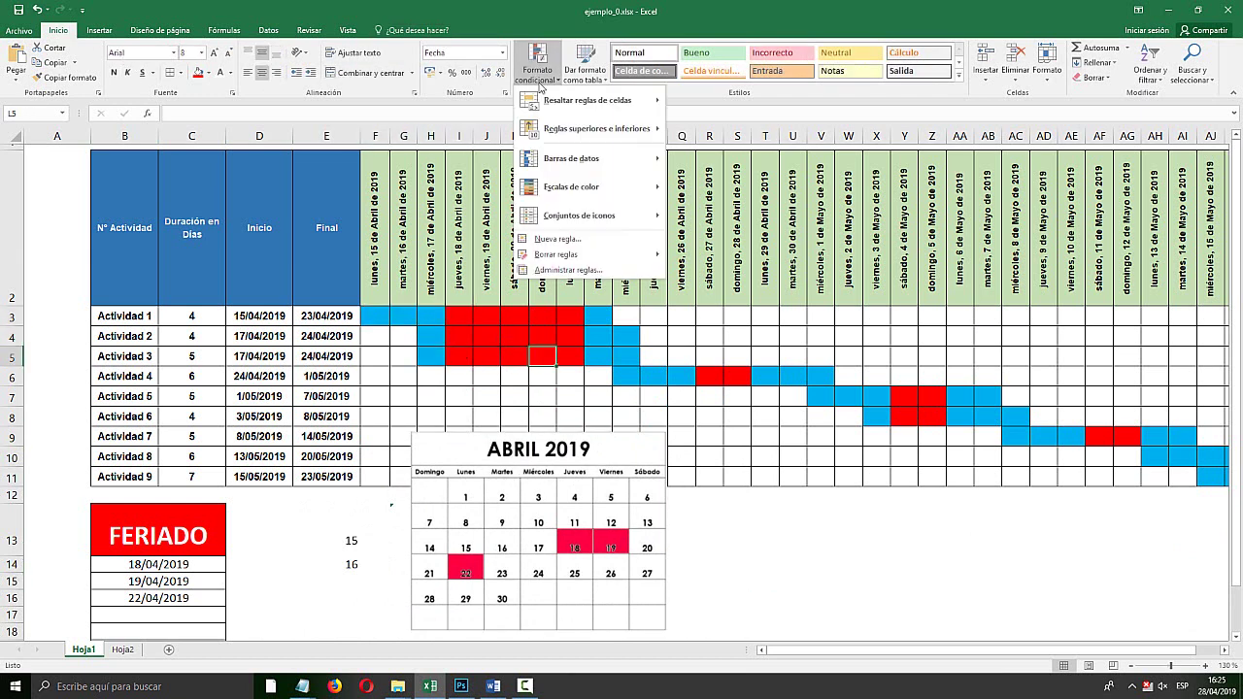
{"action": "left_click", "coordinate": [571, 243]}
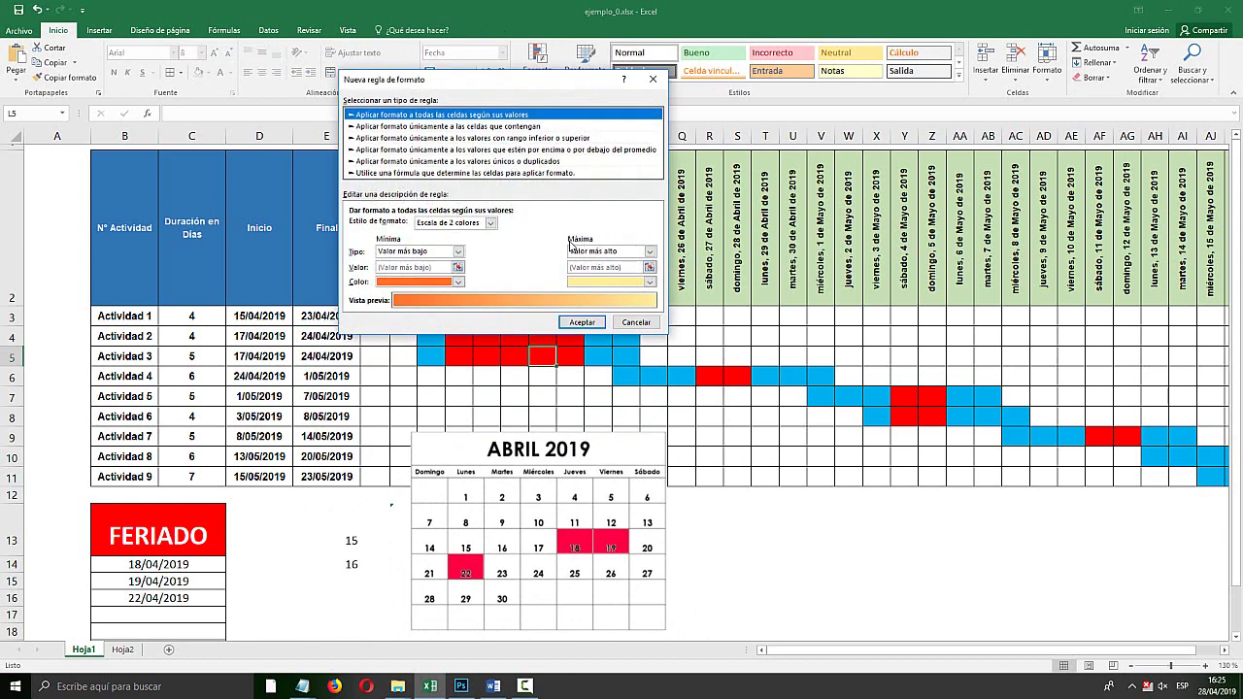
{"action": "left_click_drag", "start_coordinate": [506, 85], "coordinate": [545, 119]}
{"action": "left_click", "coordinate": [675, 356]}
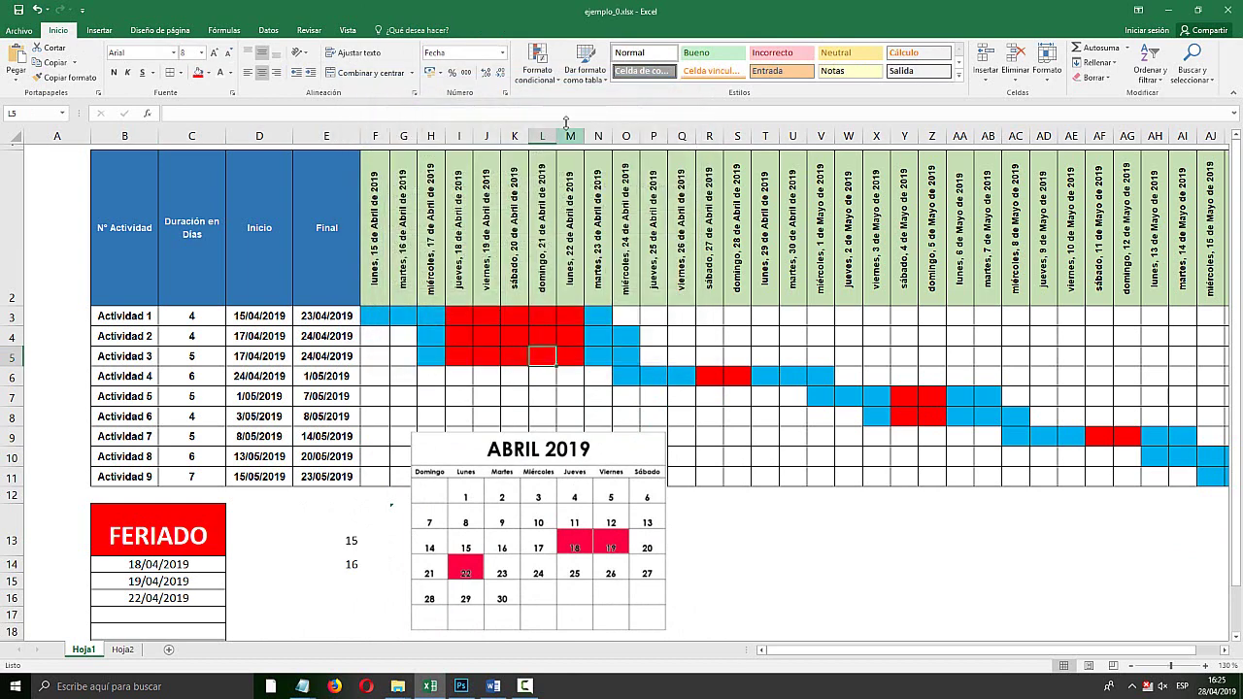
{"action": "left_click", "coordinate": [540, 74]}
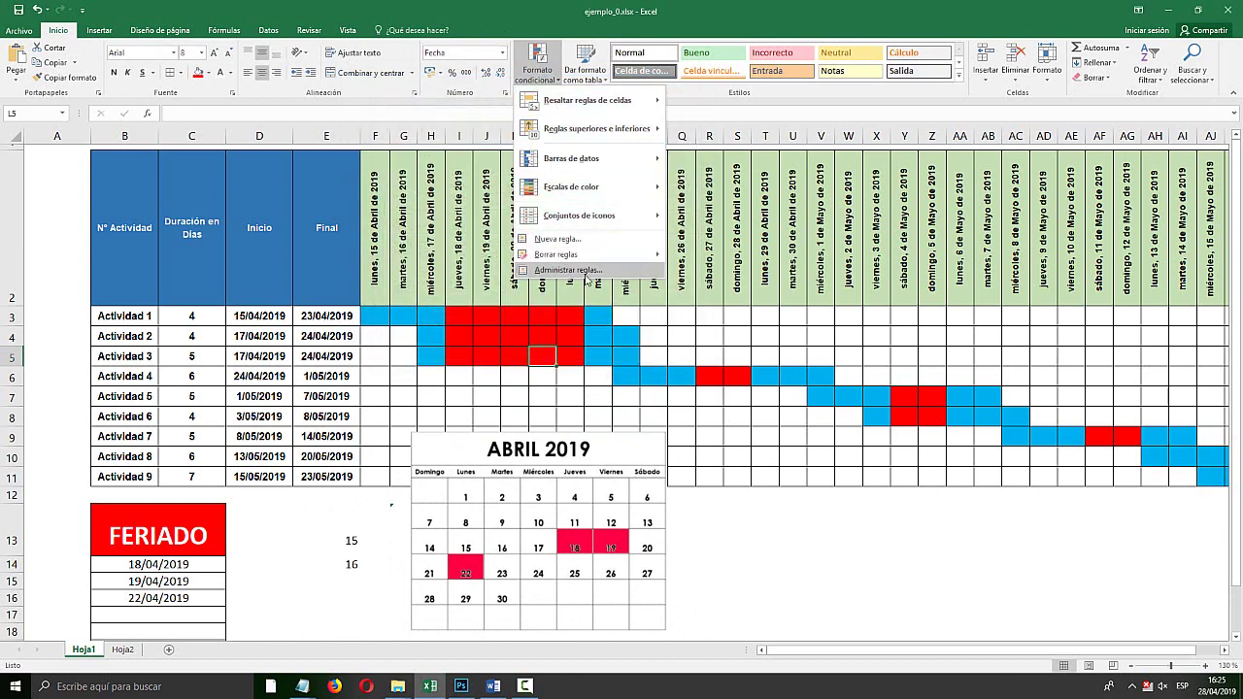
{"action": "left_click", "coordinate": [584, 271]}
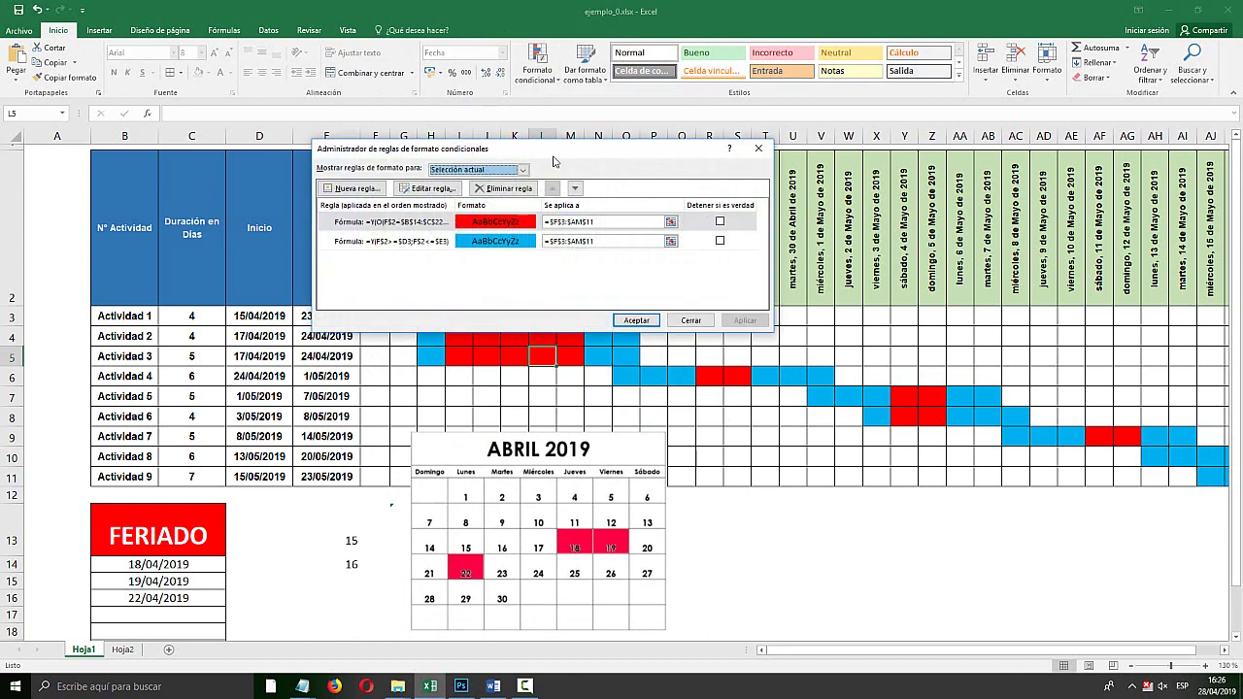
{"action": "left_click_drag", "start_coordinate": [556, 166], "coordinate": [678, 259]}
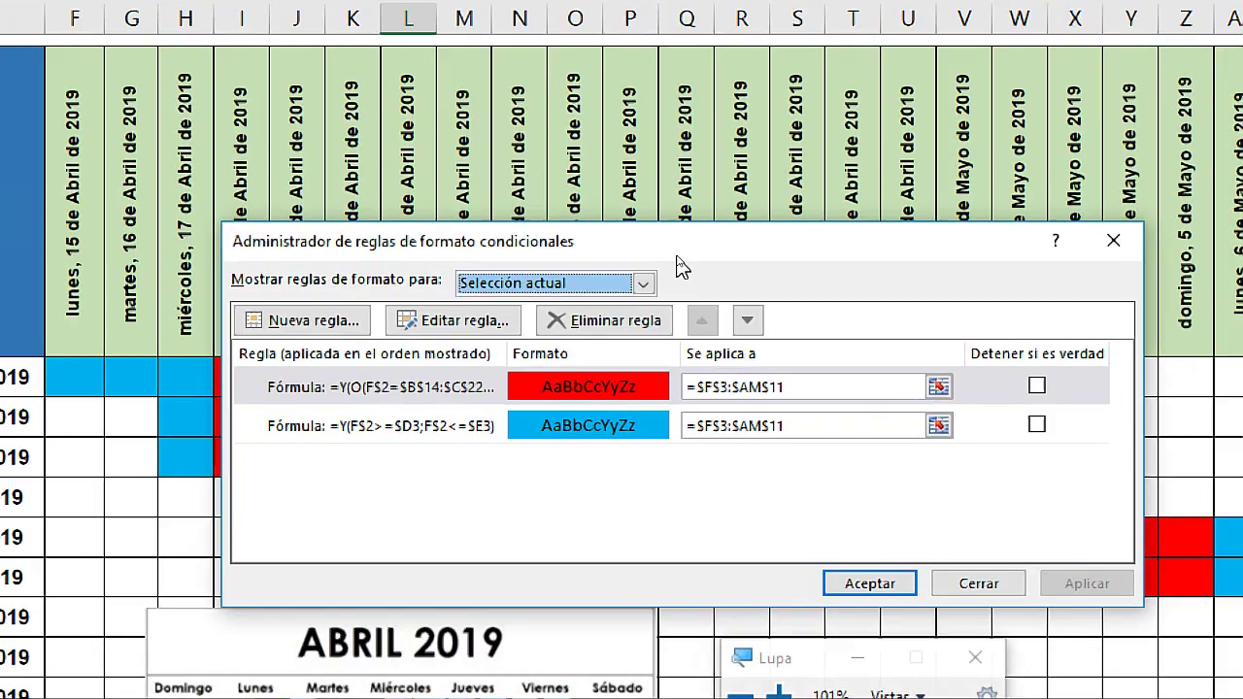
{"action": "left_click", "coordinate": [643, 283]}
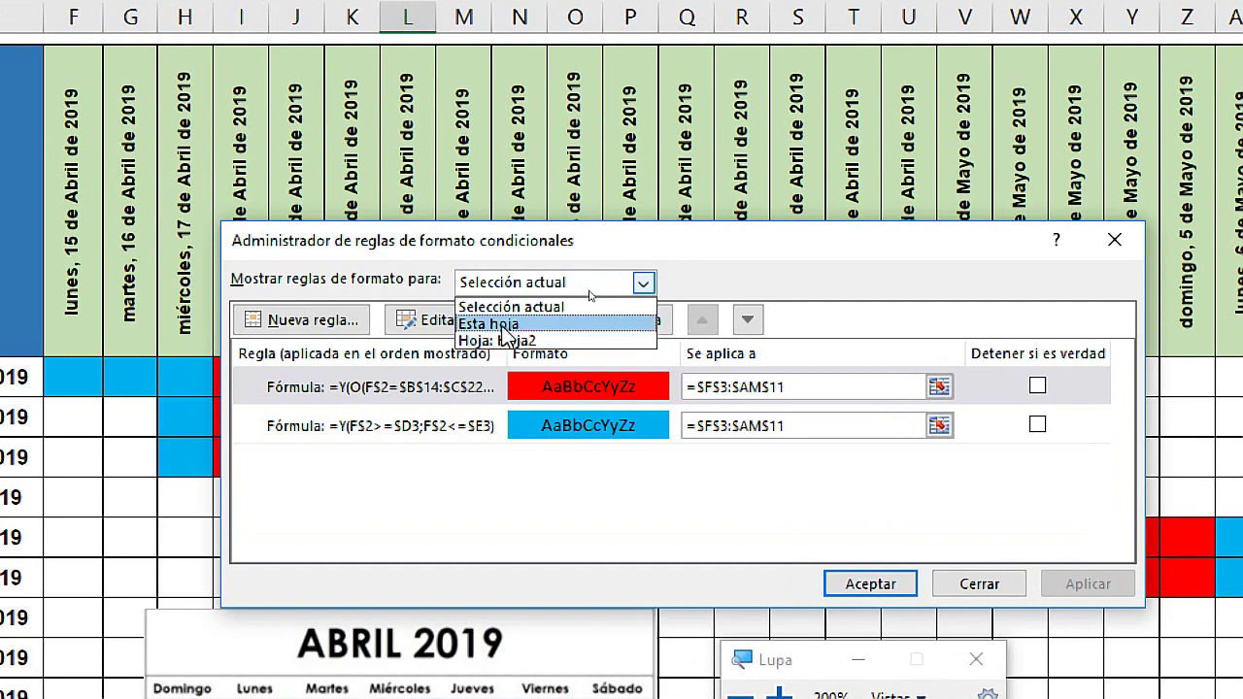
{"action": "left_click", "coordinate": [500, 325]}
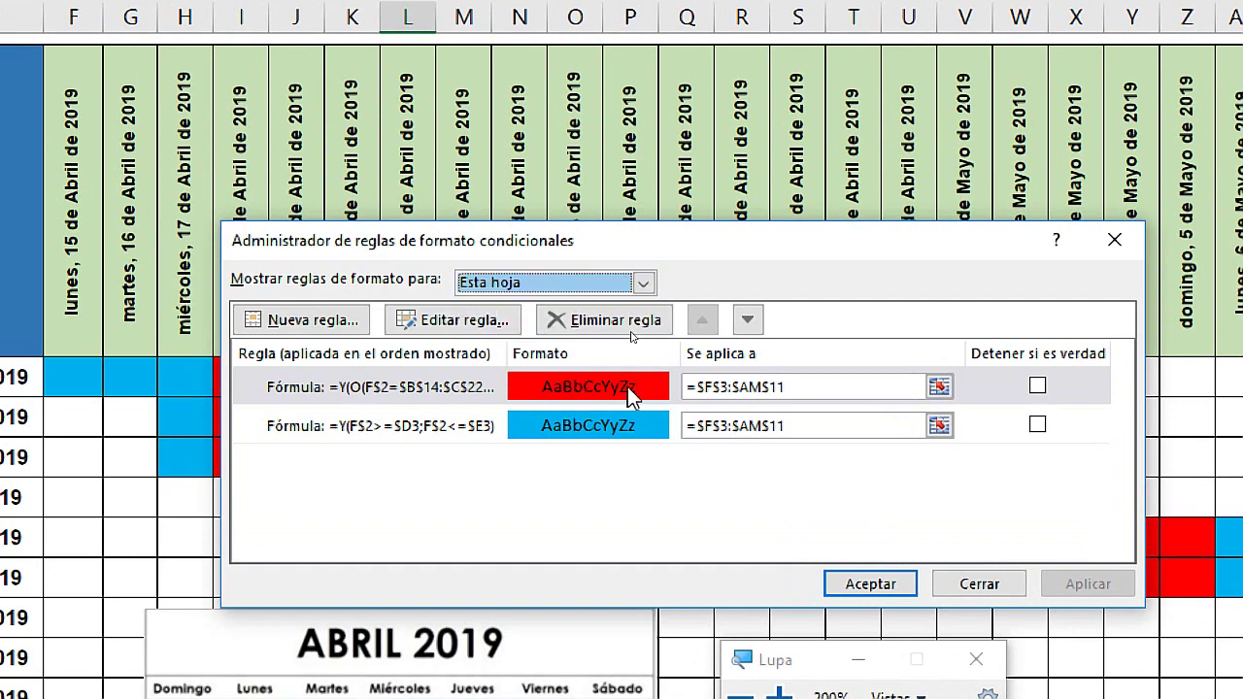
{"action": "left_click", "coordinate": [340, 388]}
{"action": "left_click", "coordinate": [452, 320]}
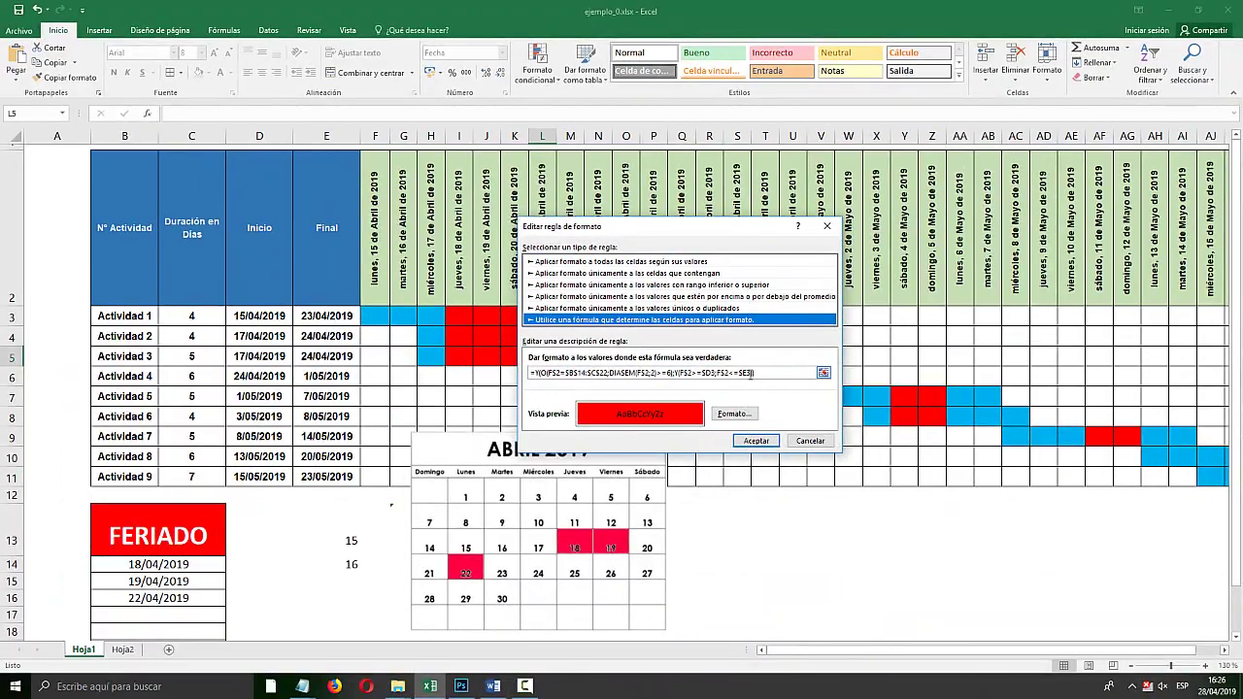
{"action": "left_click_drag", "start_coordinate": [678, 236], "coordinate": [678, 296]}
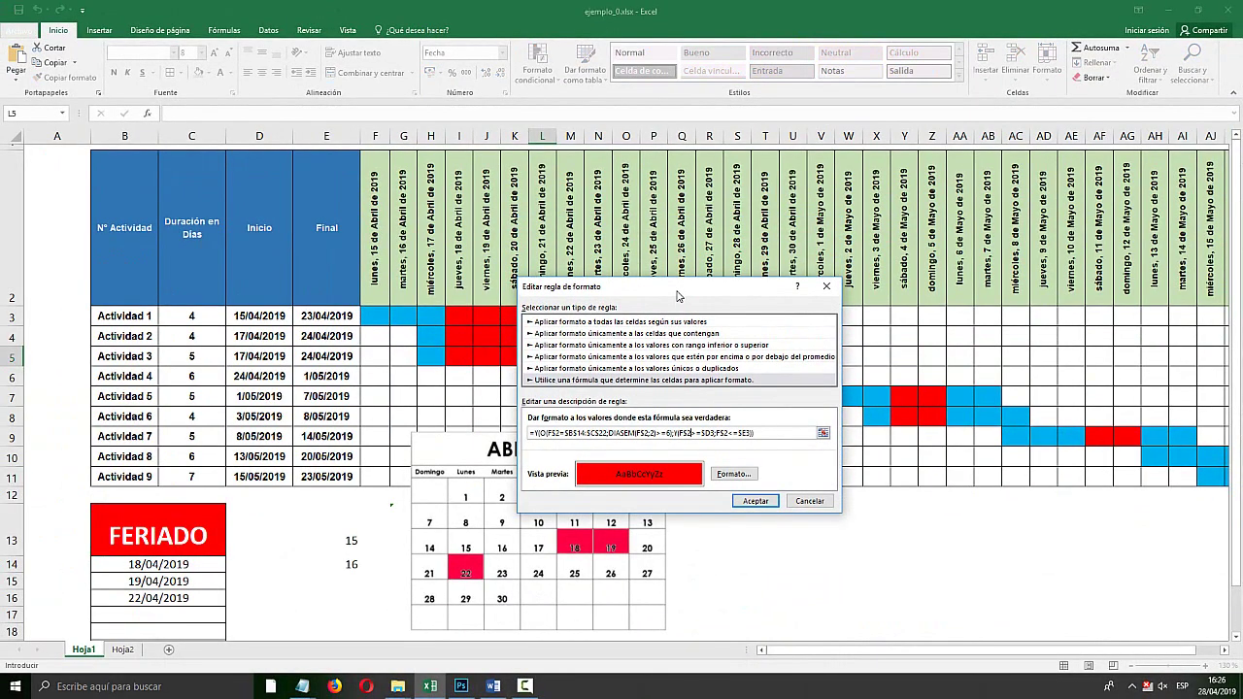
{"action": "key", "text": "super+plus"}
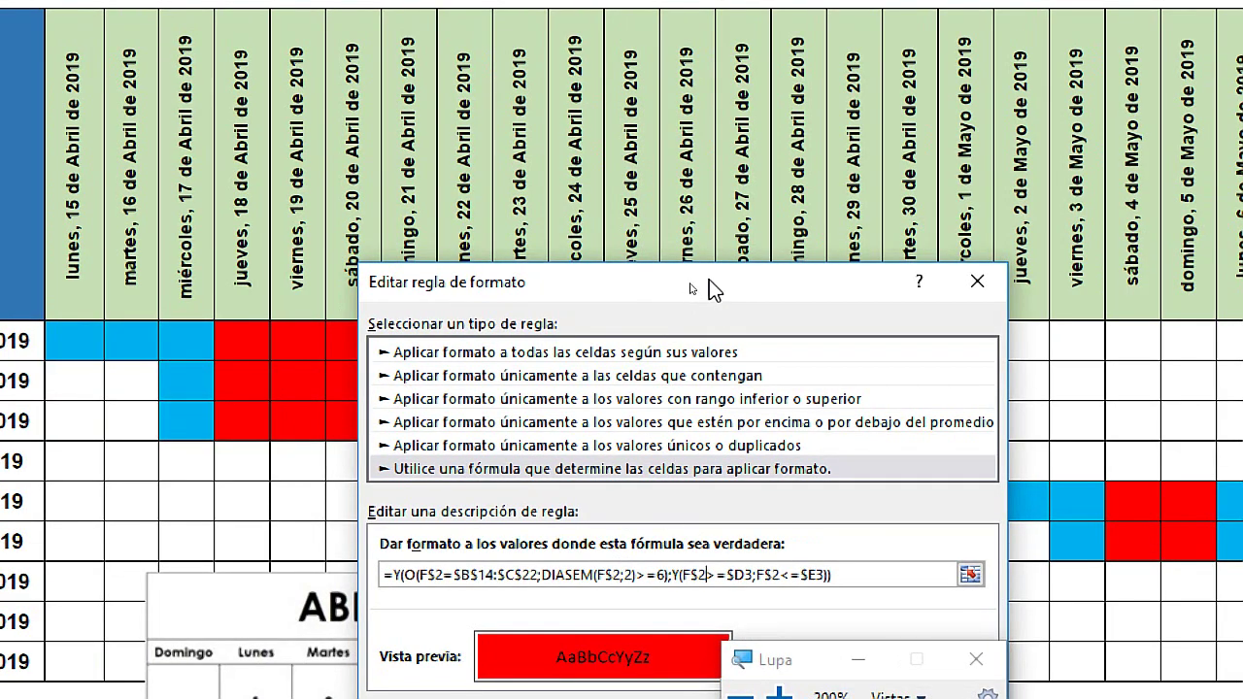
{"action": "left_click_drag", "start_coordinate": [714, 290], "coordinate": [604, 144]}
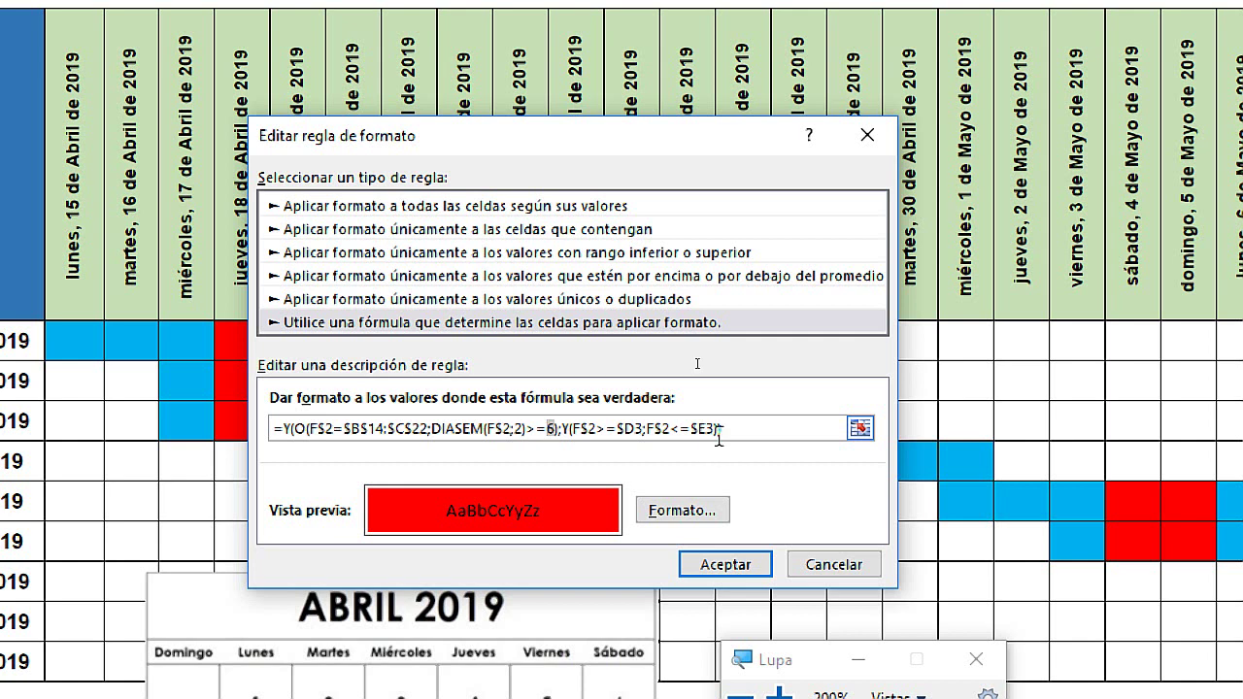
{"action": "left_click", "coordinate": [692, 511]}
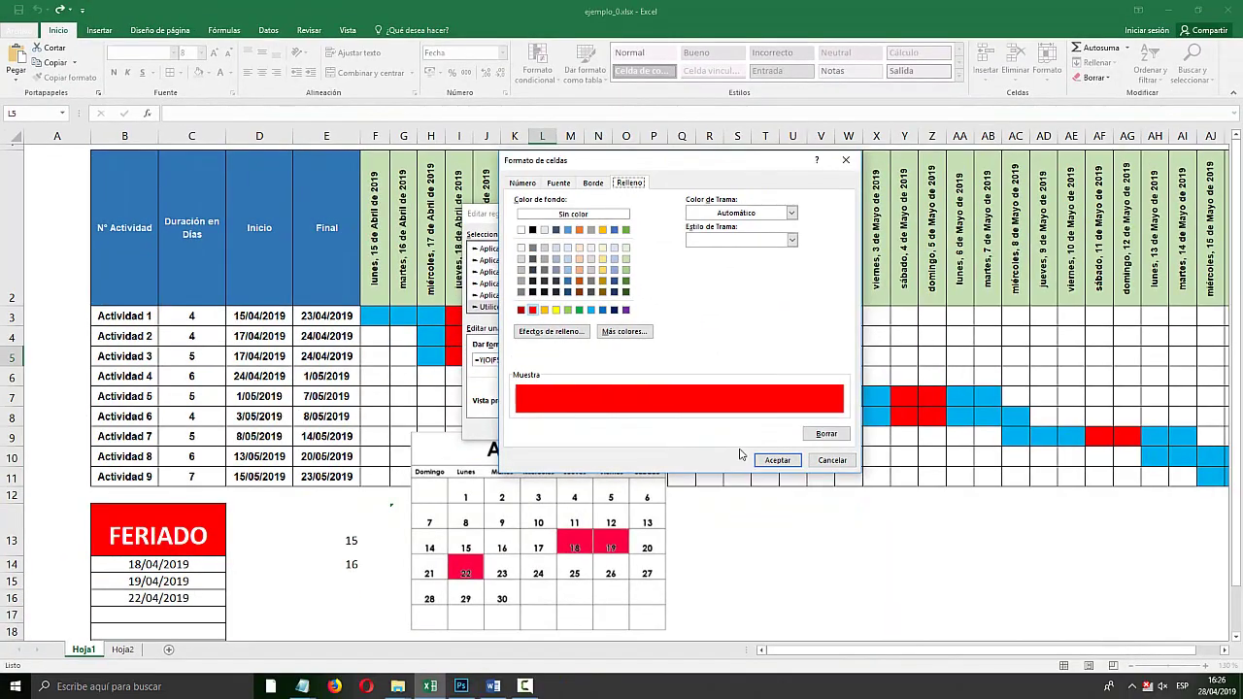
{"action": "left_click", "coordinate": [778, 460]}
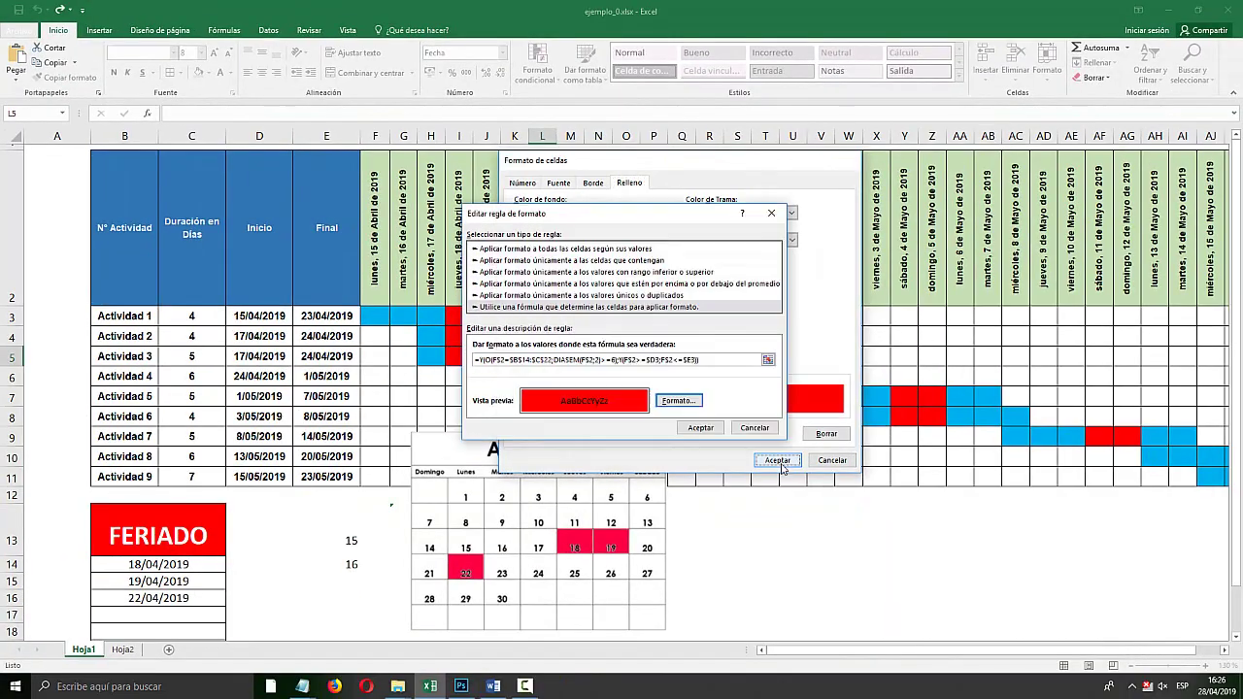
{"action": "left_click", "coordinate": [700, 427]}
{"action": "left_click", "coordinate": [770, 422]}
Nudge the calendar picture right, zoom in, and select Actividad 1's bar cells F3 to H3
{"action": "left_click", "coordinate": [785, 525]}
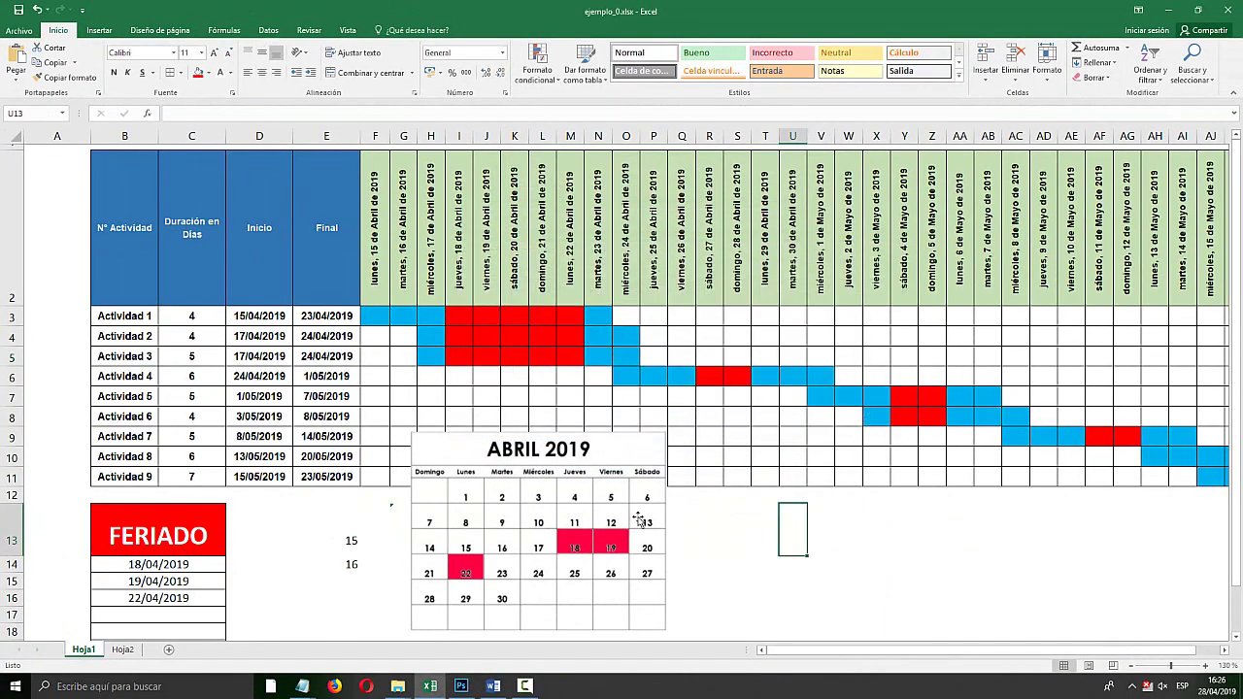
{"action": "left_click_drag", "start_coordinate": [639, 520], "coordinate": [723, 515]}
{"action": "left_click", "coordinate": [201, 317]}
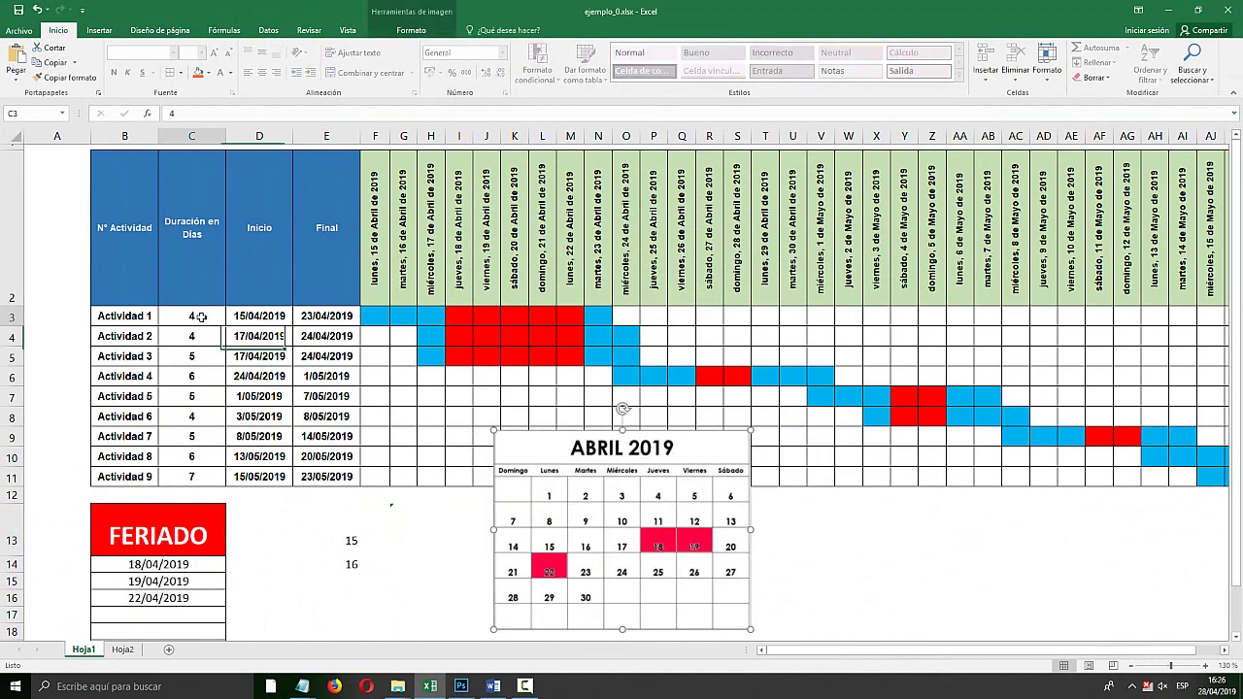
{"action": "key", "text": "super+plus"}
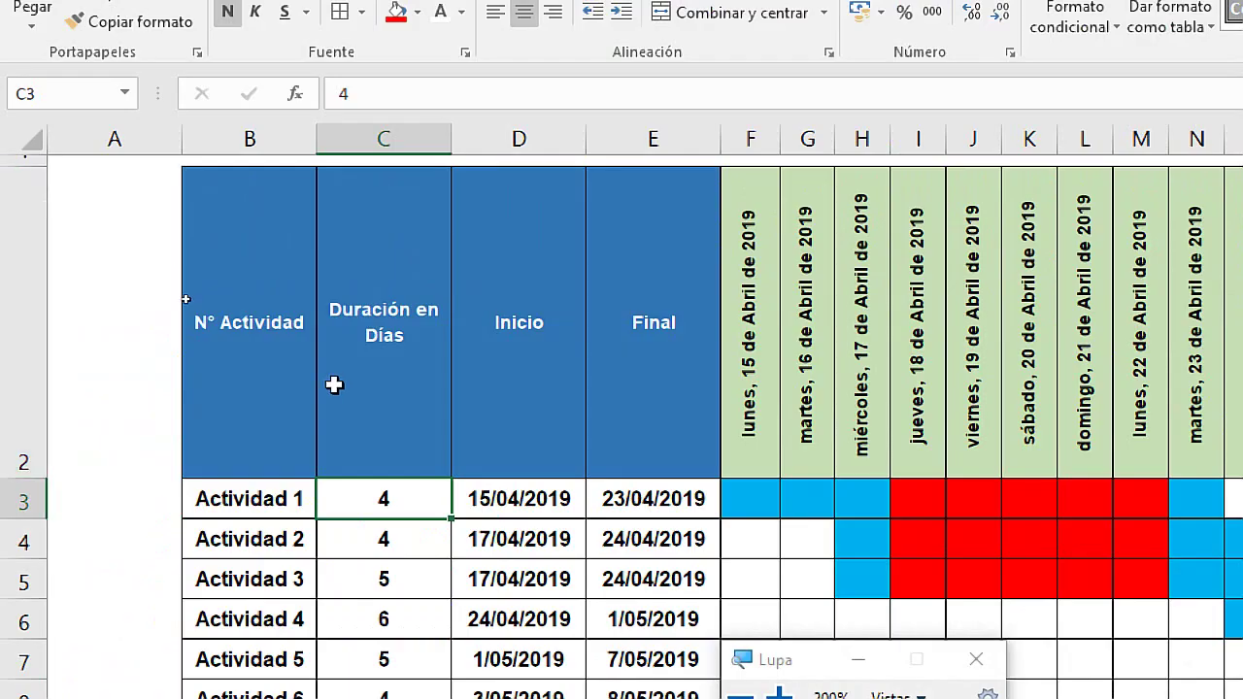
{"action": "left_click", "coordinate": [749, 500]}
{"action": "left_click", "coordinate": [816, 499]}
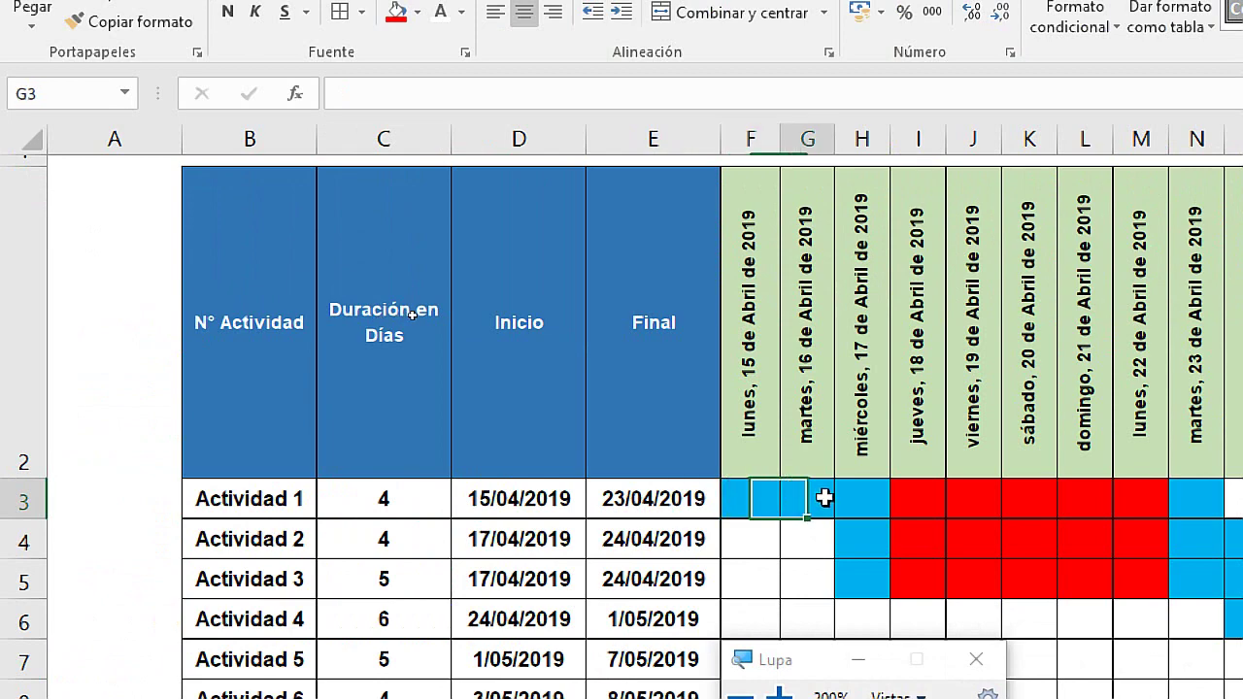
{"action": "left_click", "coordinate": [860, 502]}
Trace Actividad 1's current bar cells through to the end of the bar
{"action": "left_click", "coordinate": [804, 479]}
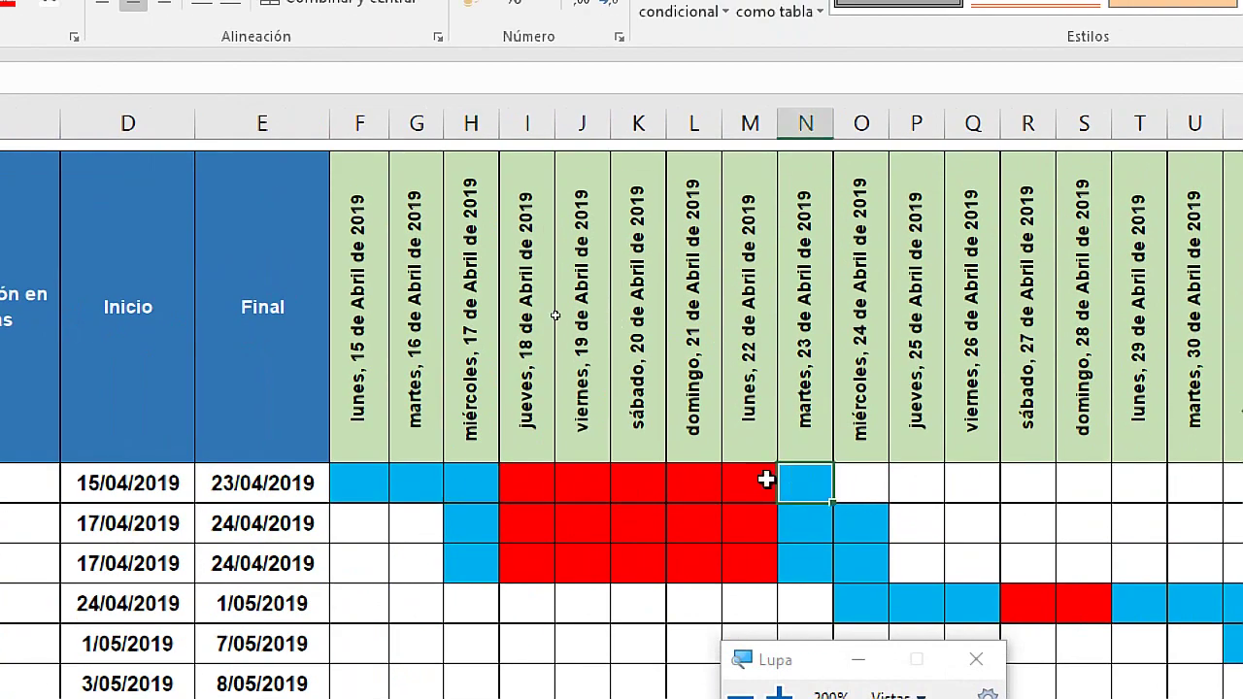
{"action": "left_click", "coordinate": [353, 480]}
{"action": "left_click", "coordinate": [417, 483]}
{"action": "left_click", "coordinate": [473, 486]}
{"action": "left_click", "coordinate": [810, 482]}
{"action": "left_click", "coordinate": [359, 480]}
{"action": "left_click", "coordinate": [416, 483]}
{"action": "left_click", "coordinate": [491, 485]}
{"action": "left_click", "coordinate": [804, 481]}
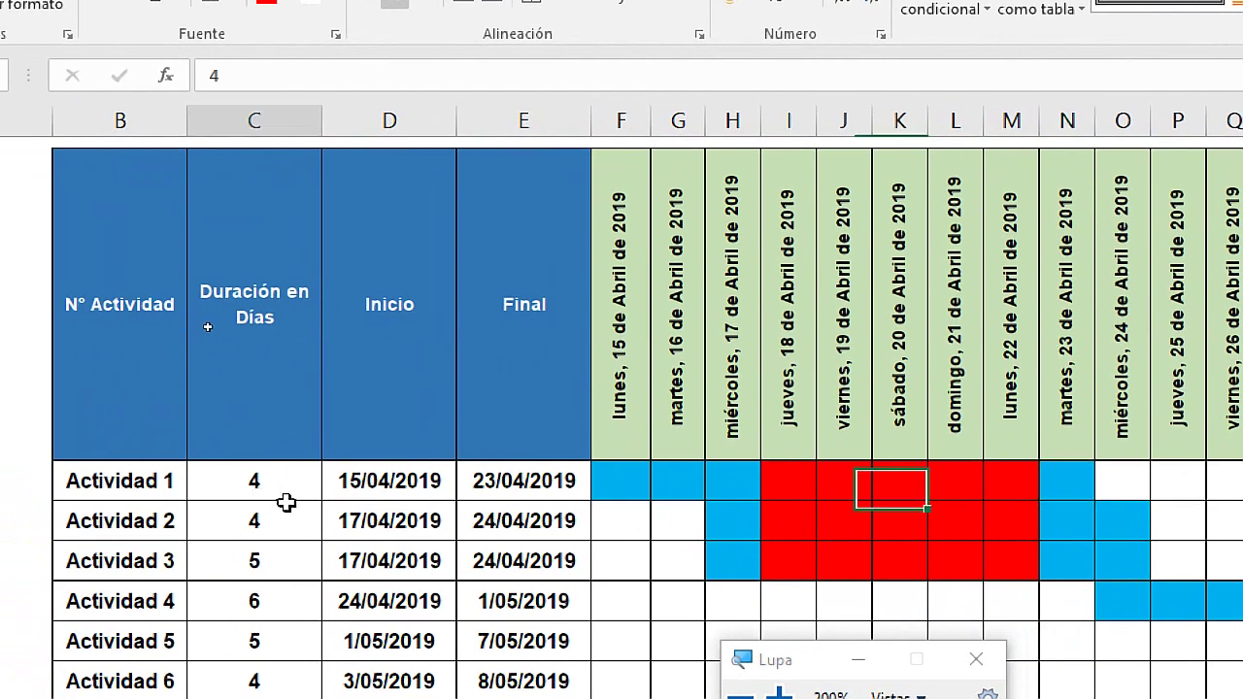
Test Actividad 1 durations of 2, 1 and 0 in C3
{"action": "left_click", "coordinate": [274, 480]}
{"action": "key", "text": "Delete"}
{"action": "type", "text": "2"}
{"action": "key", "text": "Return"}
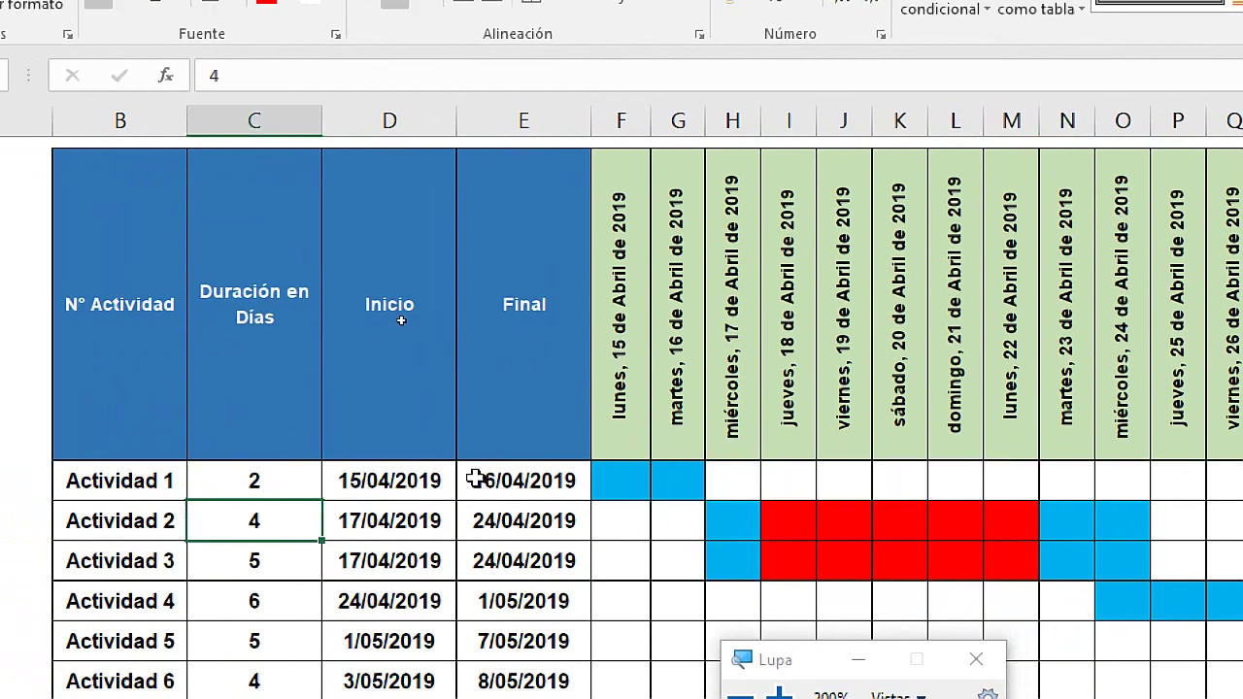
{"action": "left_click", "coordinate": [678, 481]}
{"action": "left_click", "coordinate": [227, 483]}
{"action": "type", "text": "1"}
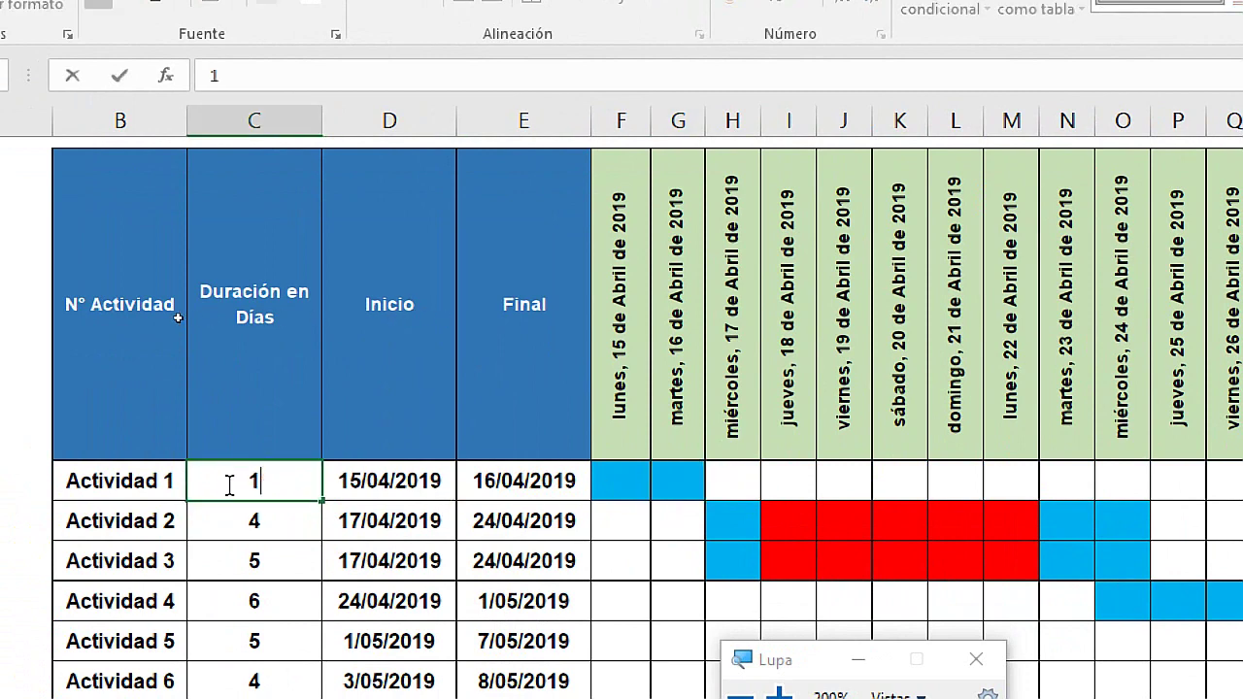
{"action": "key", "text": "Return"}
{"action": "left_click", "coordinate": [258, 480]}
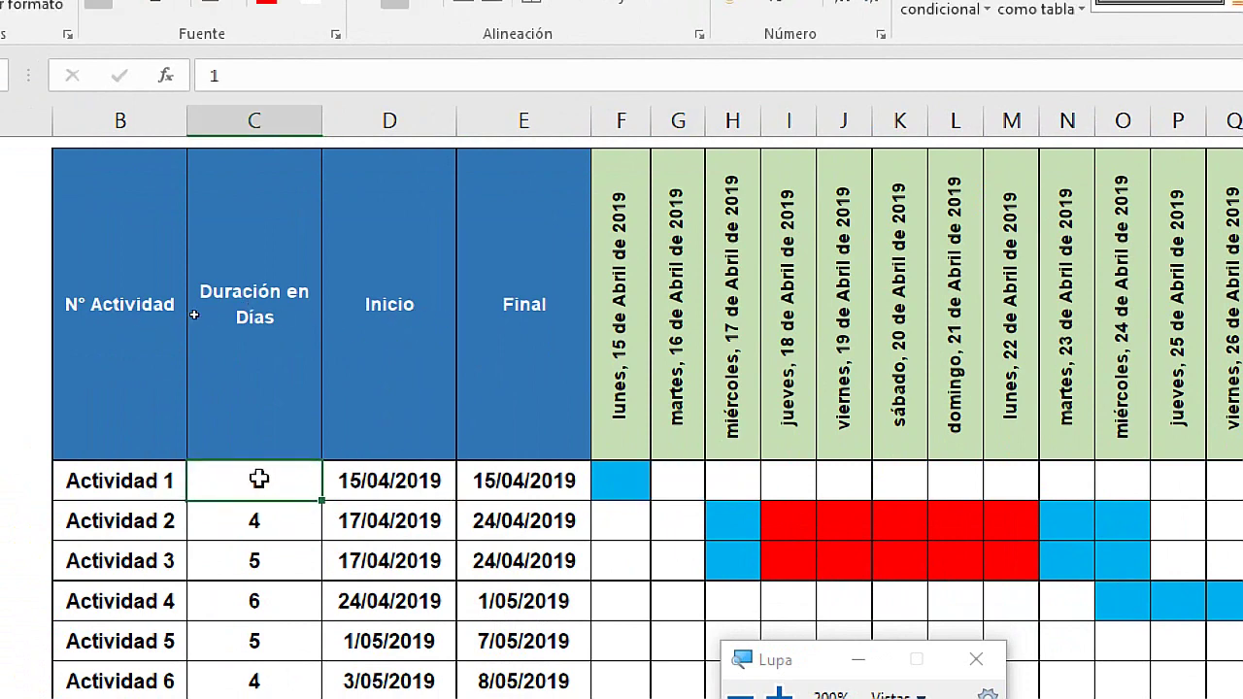
{"action": "type", "text": "0"}
{"action": "key", "text": "Return"}
Set Actividad 1's duration to 10 and check the red holiday cells in its bar
{"action": "left_click", "coordinate": [258, 479]}
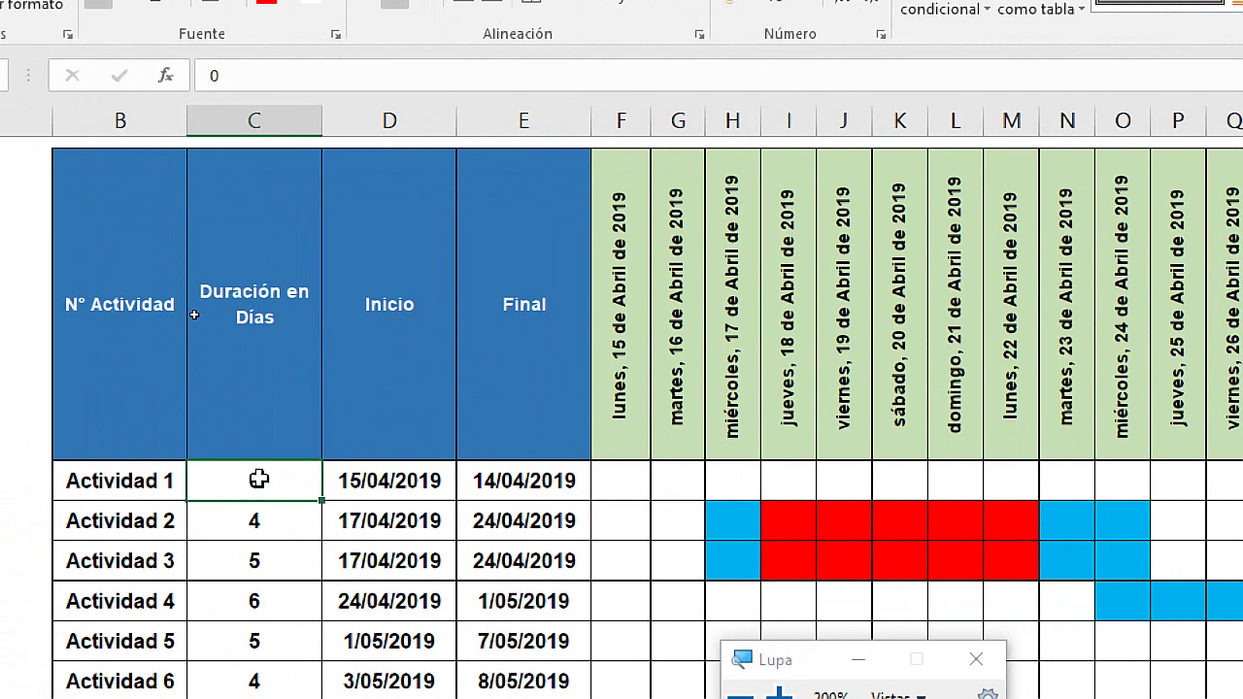
{"action": "type", "text": "10"}
{"action": "key", "text": "Return"}
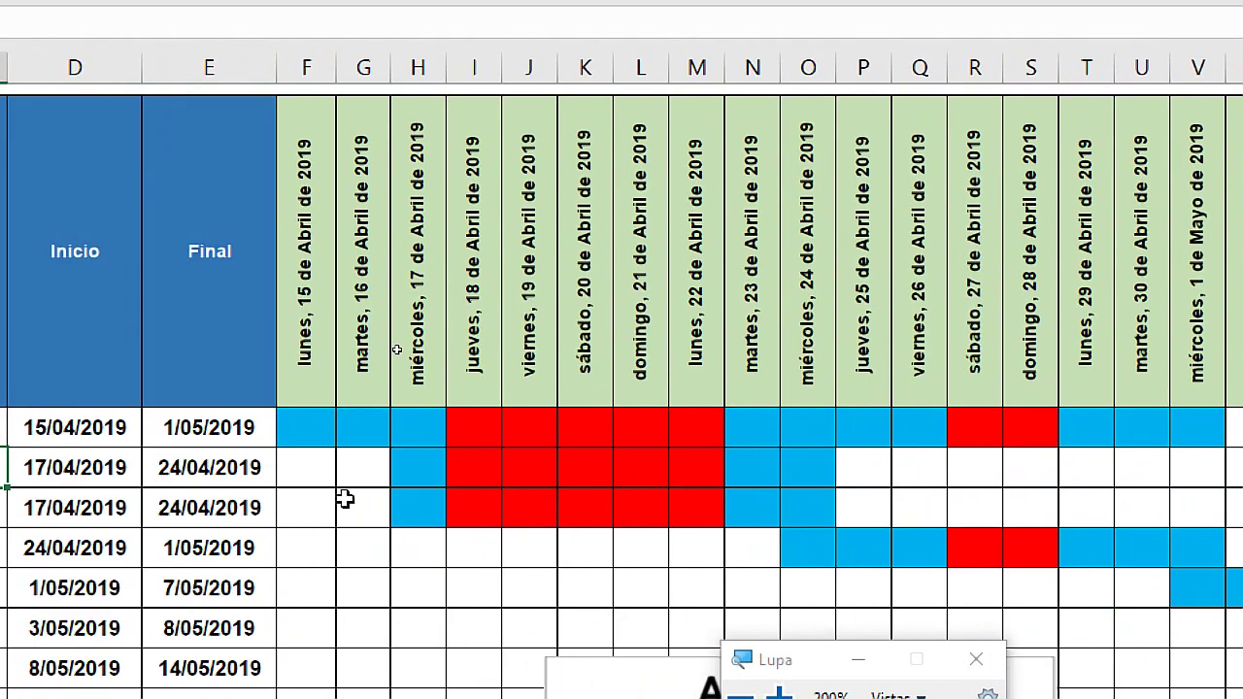
{"action": "left_click", "coordinate": [324, 427]}
{"action": "left_click", "coordinate": [360, 428]}
{"action": "left_click", "coordinate": [463, 431]}
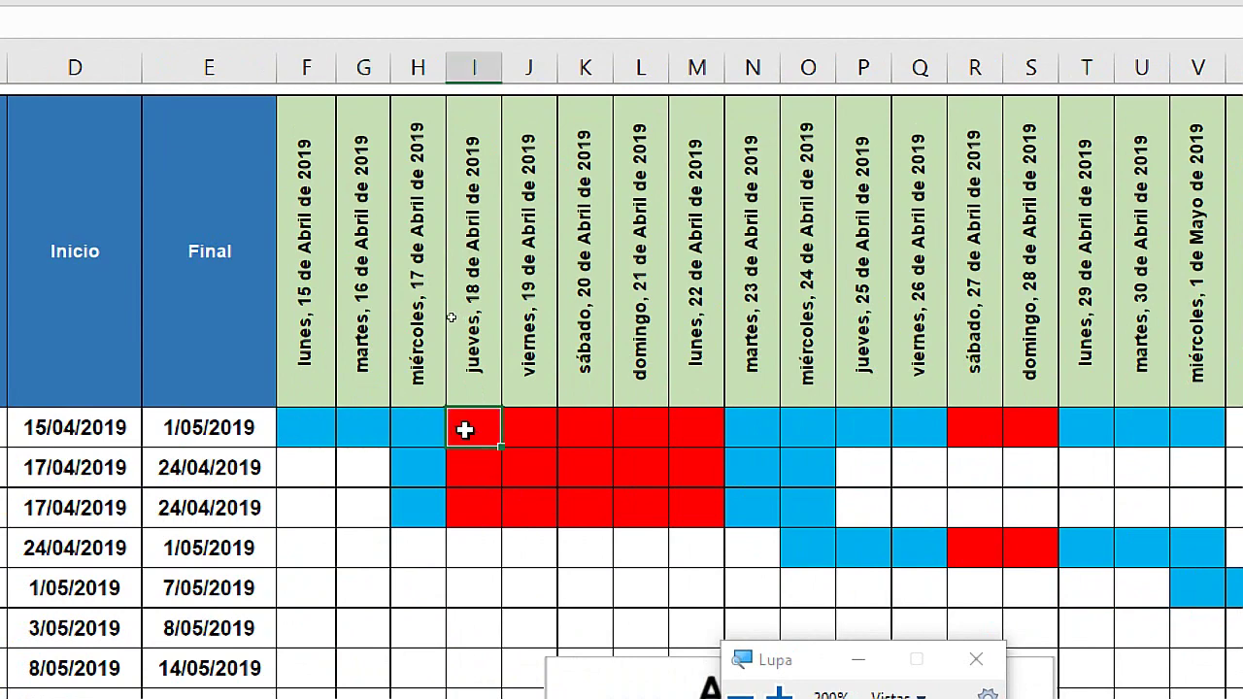
{"action": "key", "text": "Left"}
Follow the blue bar cells after the holidays to the bar's new end at 1/05/2019
{"action": "left_click", "coordinate": [747, 427]}
{"action": "left_click", "coordinate": [806, 427]}
{"action": "left_click", "coordinate": [913, 427]}
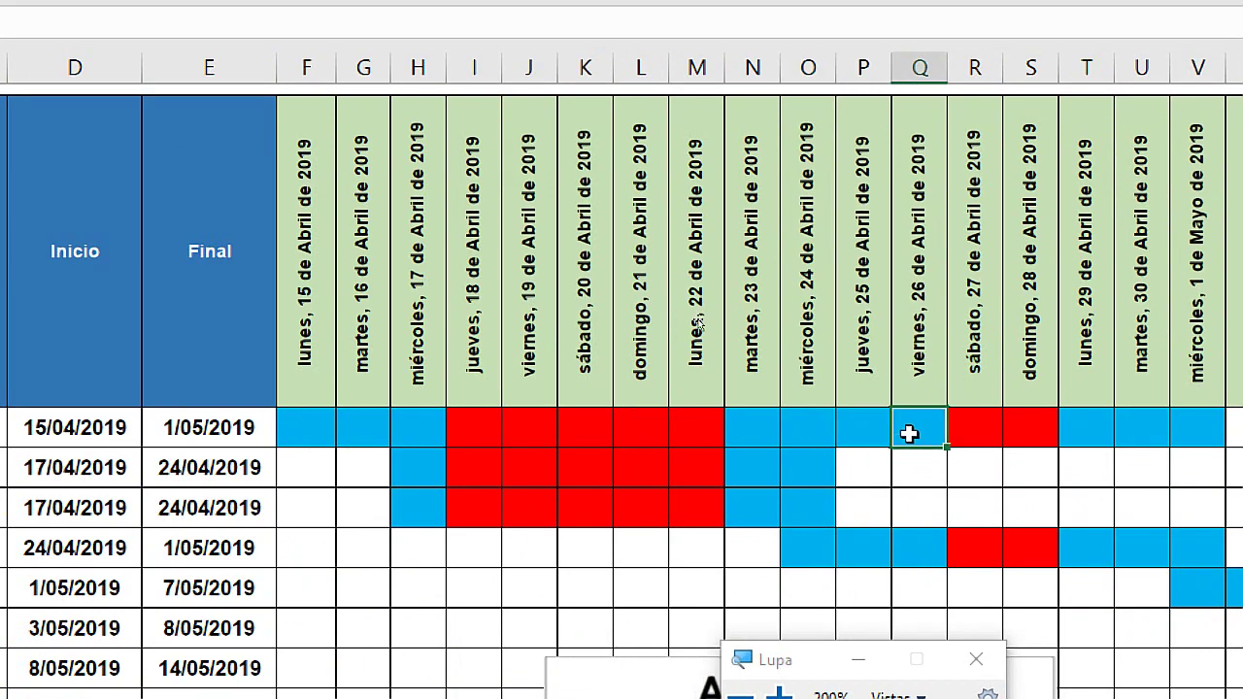
{"action": "left_click", "coordinate": [762, 401]}
{"action": "left_click", "coordinate": [814, 402]}
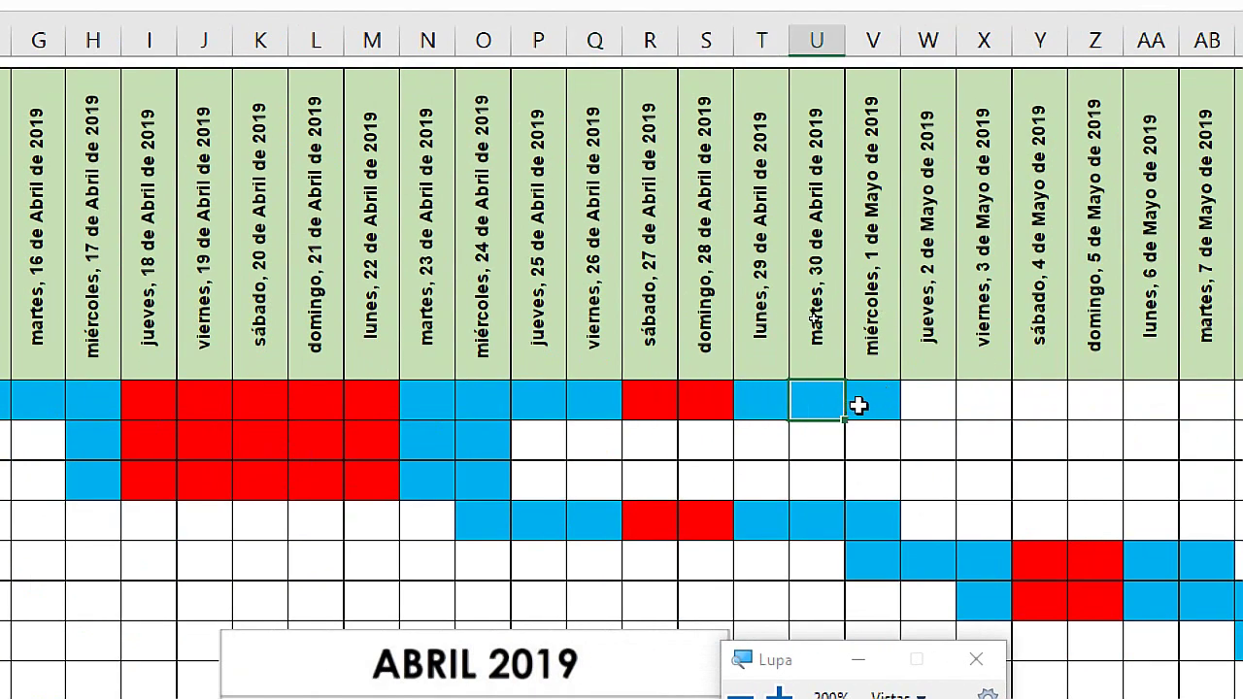
{"action": "left_click", "coordinate": [858, 405]}
Move the April calendar picture up and left over the table
{"action": "key", "text": "super+Escape"}
{"action": "left_click_drag", "start_coordinate": [664, 632], "coordinate": [446, 596]}
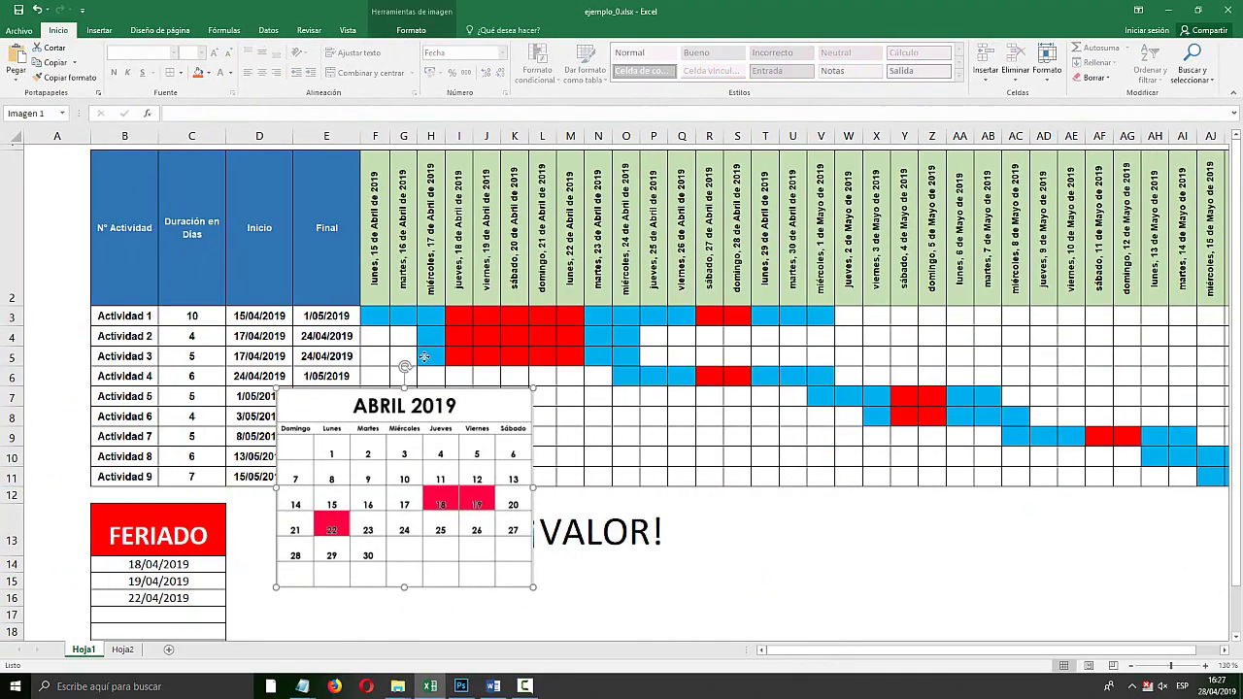
{"action": "key", "text": "ctrl+z"}
Inspect the G13 #¡VALOR! formula and shrink its text to size 28
{"action": "double_click", "coordinate": [557, 527]}
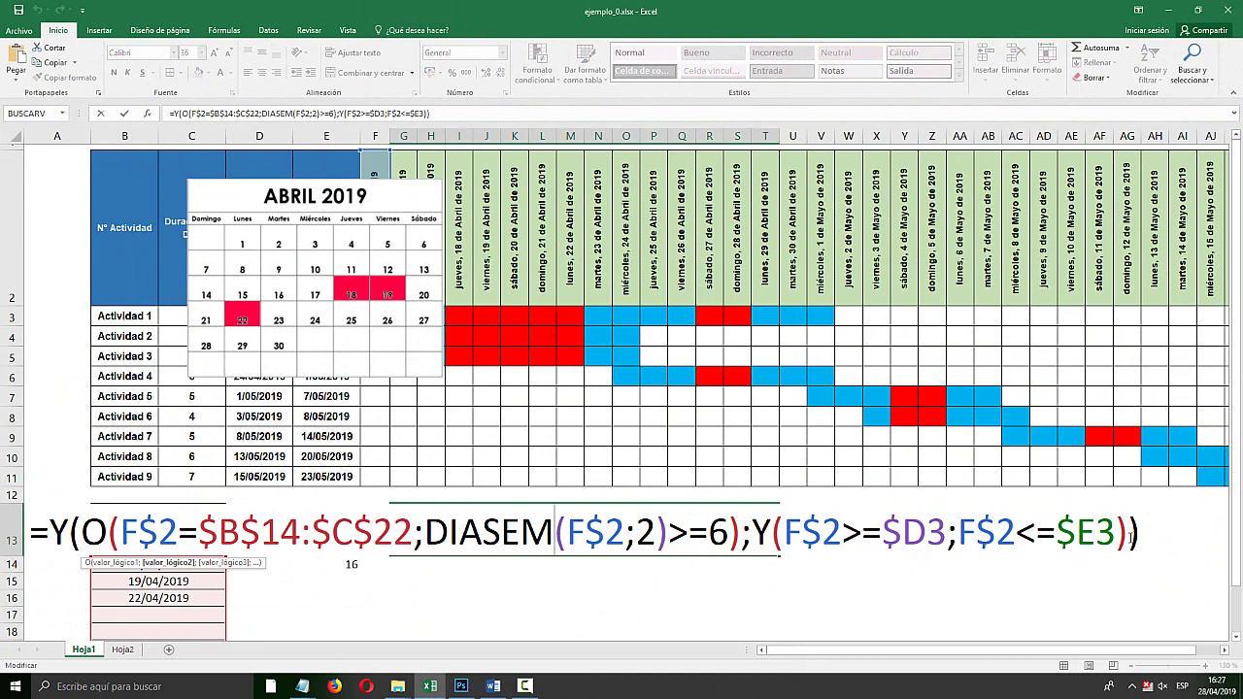
{"action": "key", "text": "Escape"}
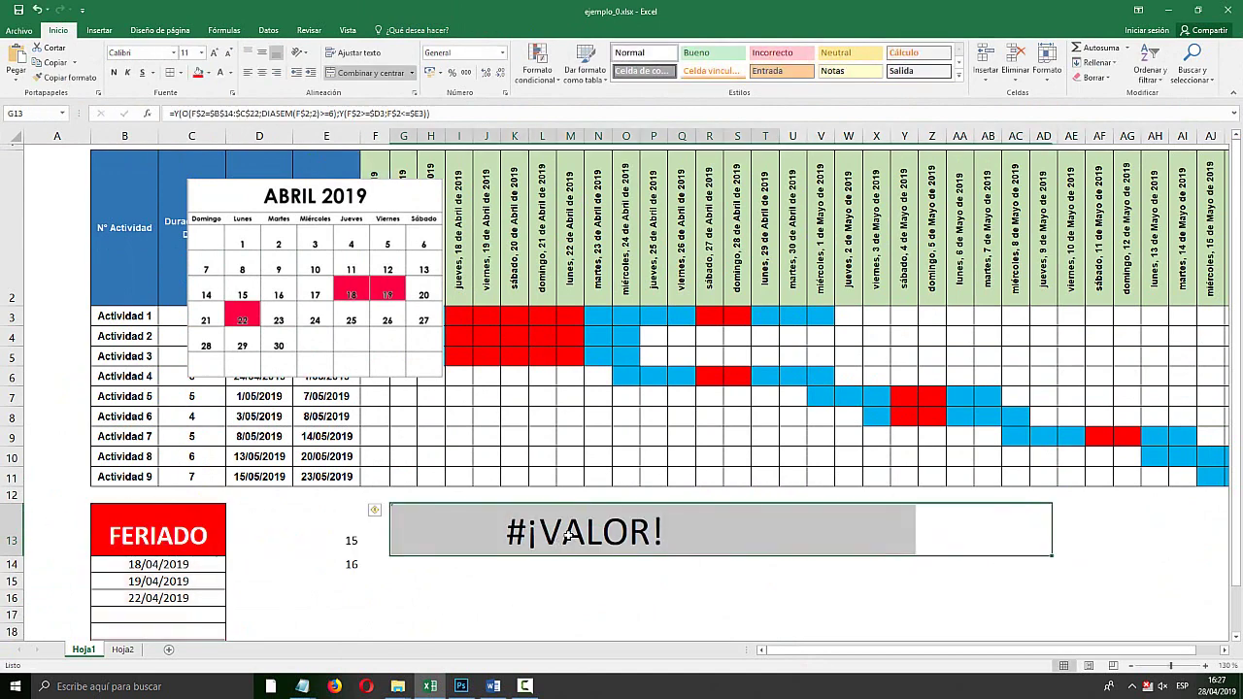
{"action": "double_click", "coordinate": [569, 535]}
{"action": "key", "text": "Escape"}
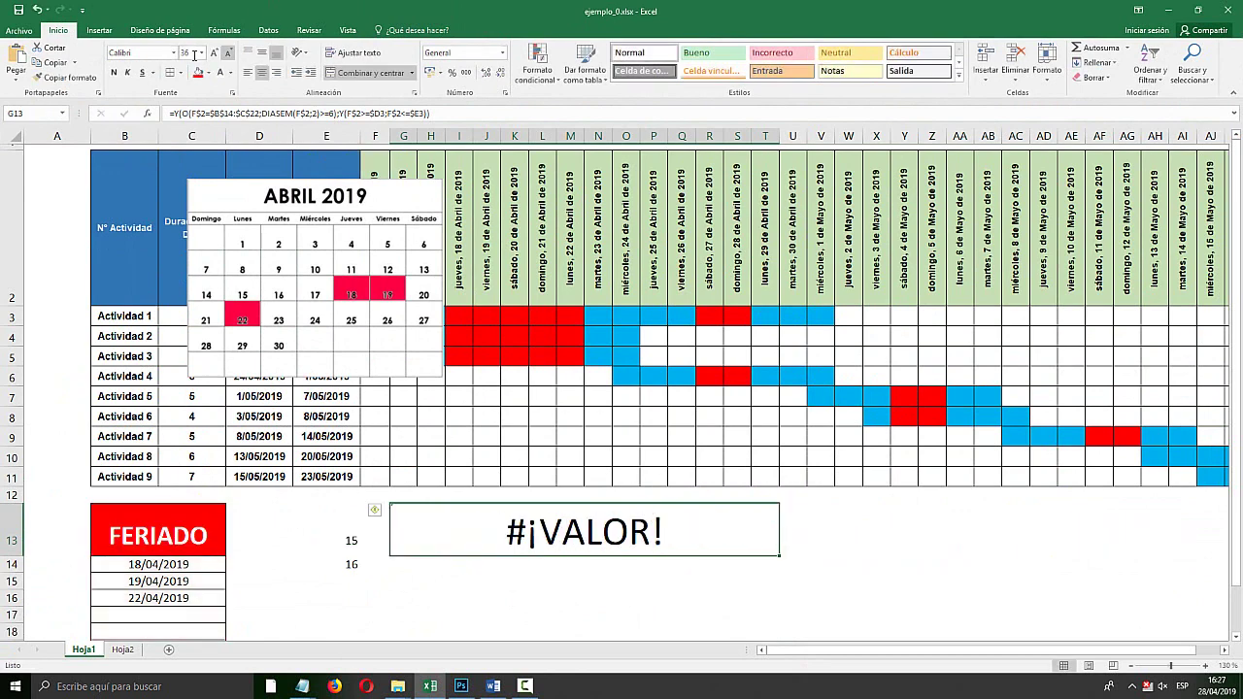
{"action": "left_click", "coordinate": [226, 52]}
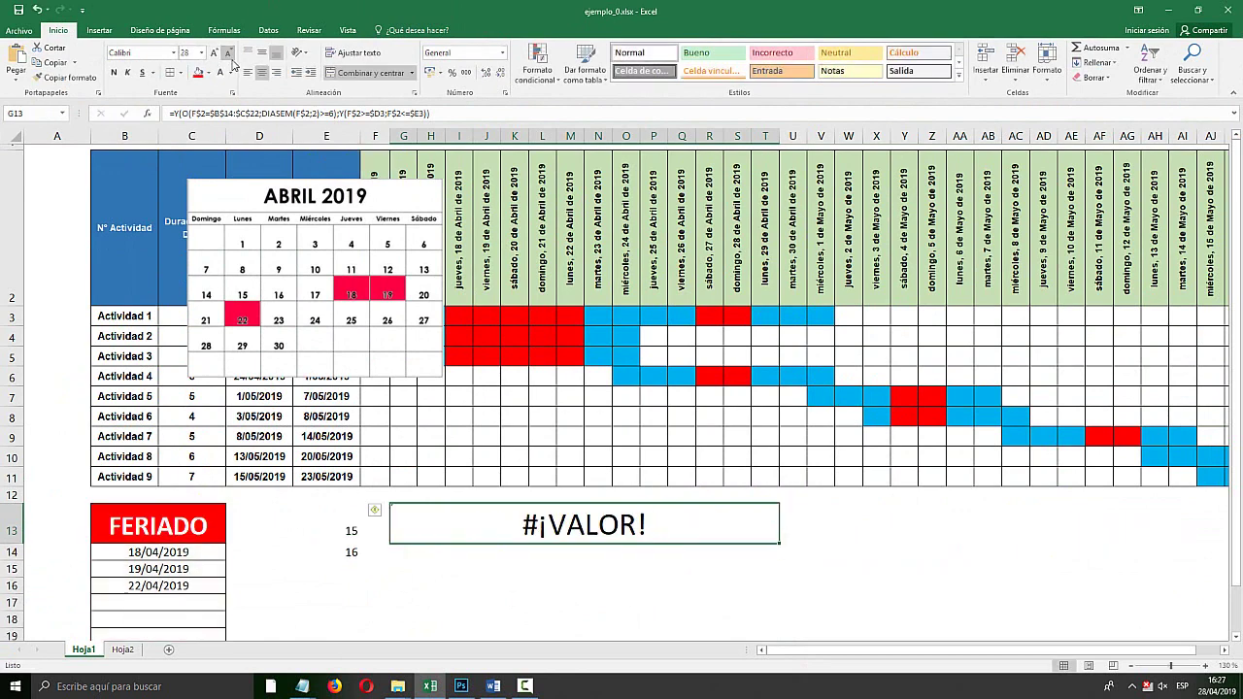
Copy the date-range test =Y(F$2>=$D3;F$2<=$E3) from the formula and Notepad
{"action": "double_click", "coordinate": [600, 528]}
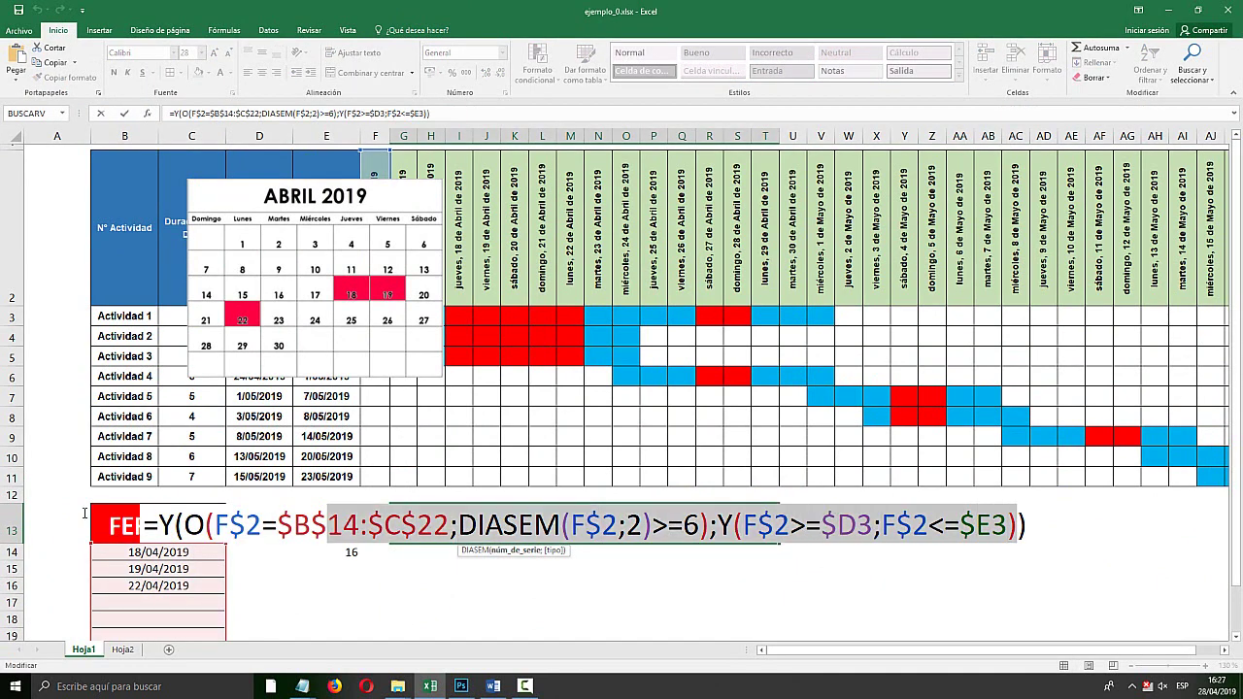
{"action": "left_click_drag", "start_coordinate": [1026, 526], "coordinate": [140, 526]}
{"action": "key", "text": "ctrl+c"}
{"action": "key", "text": "Escape"}
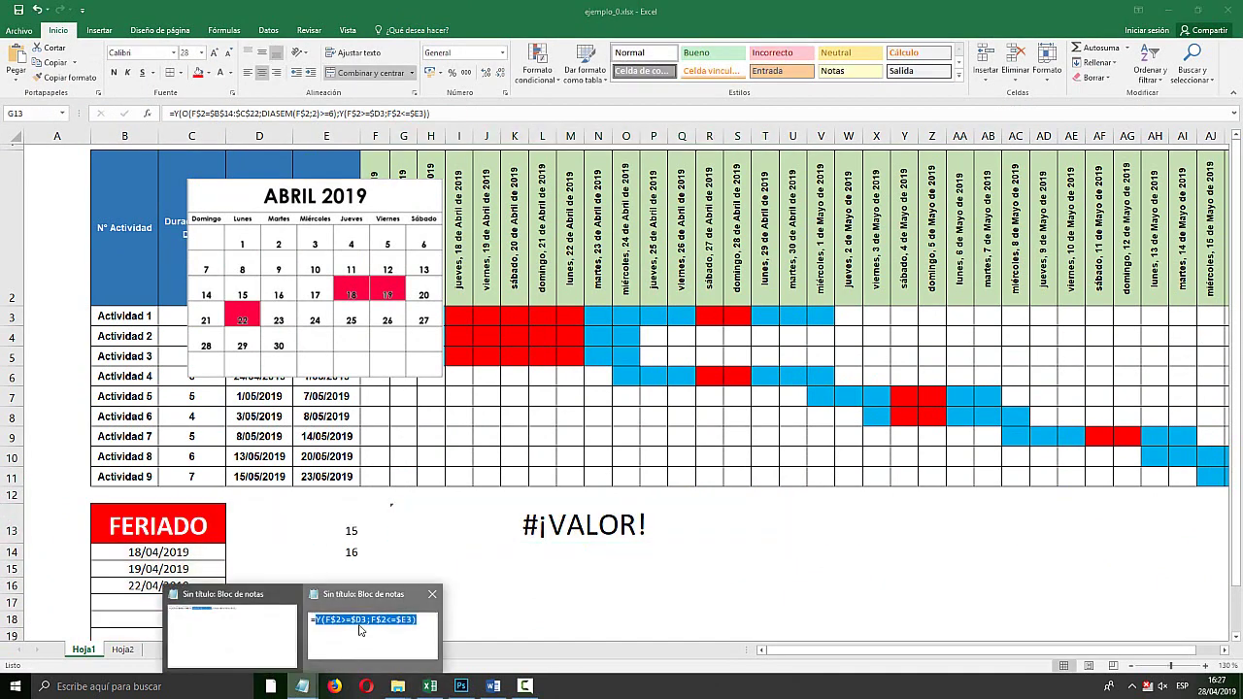
{"action": "left_click", "coordinate": [362, 630]}
{"action": "left_click_drag", "start_coordinate": [1068, 447], "coordinate": [276, 439]}
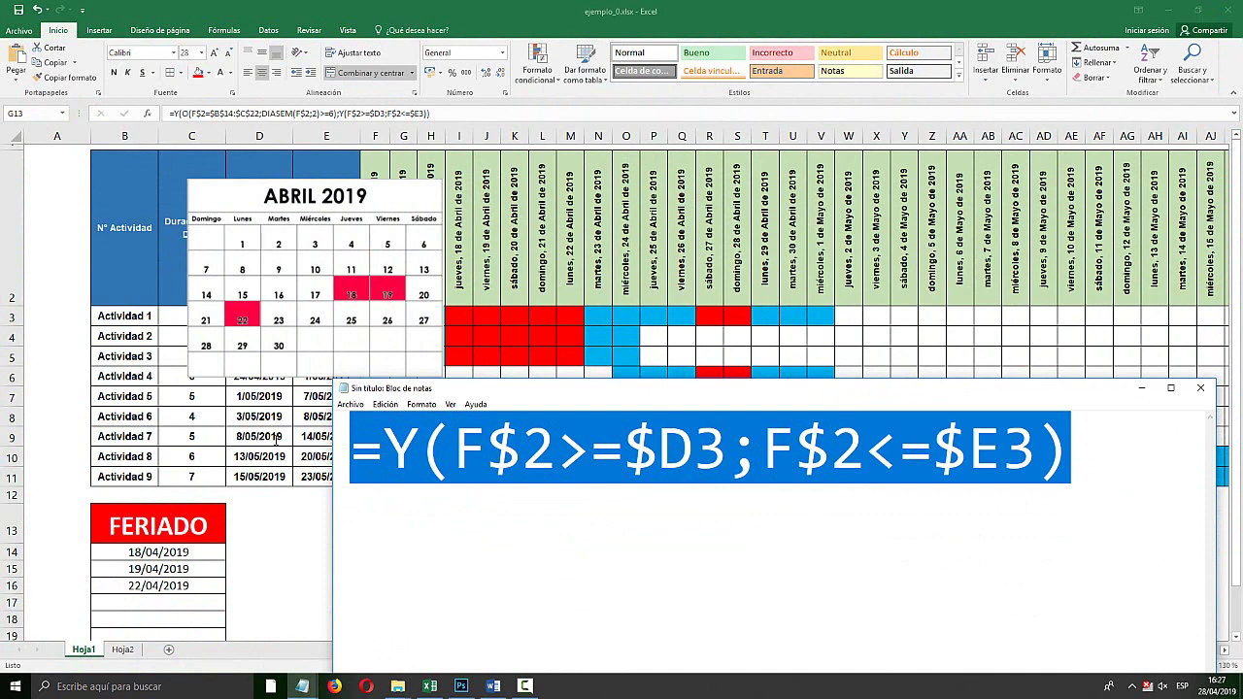
{"action": "key", "text": "alt+space"}
{"action": "key", "text": "n"}
Paste =Y(F$2>=$D3;F$2<=$E3) into merged cell G14 below #¡VALOR!, showing VERDADERO
{"action": "left_click", "coordinate": [451, 563]}
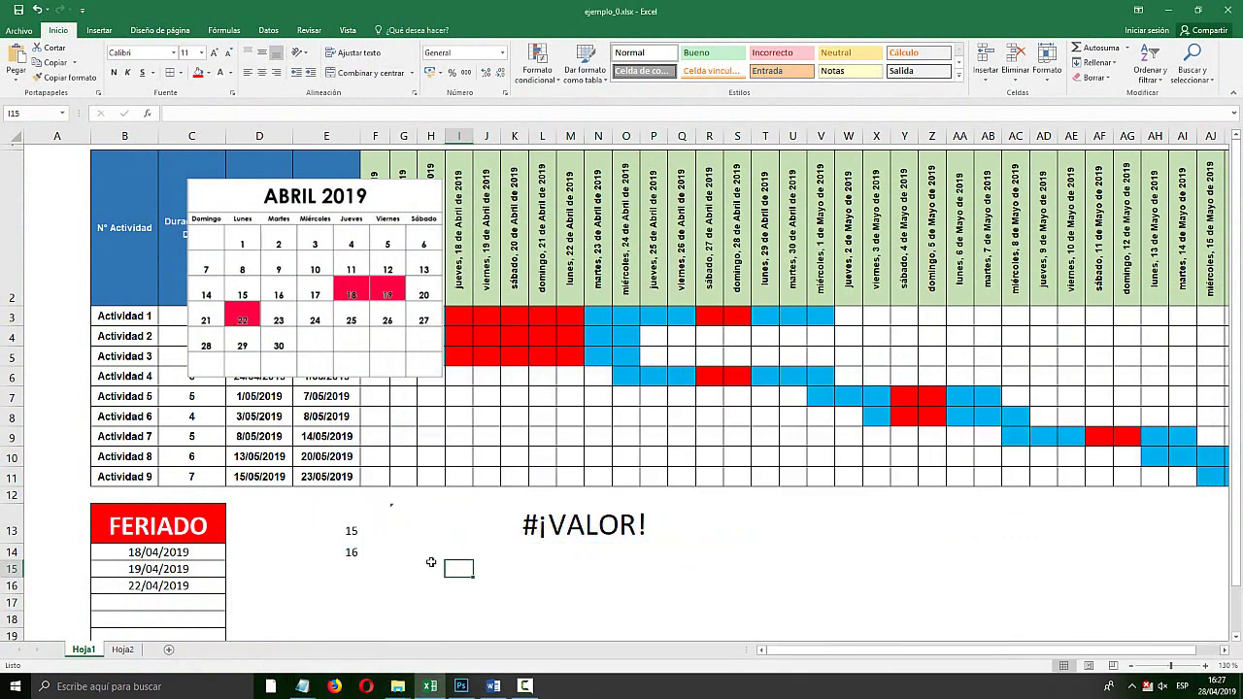
{"action": "left_click", "coordinate": [422, 532]}
{"action": "left_click_drag", "start_coordinate": [424, 555], "coordinate": [696, 554]}
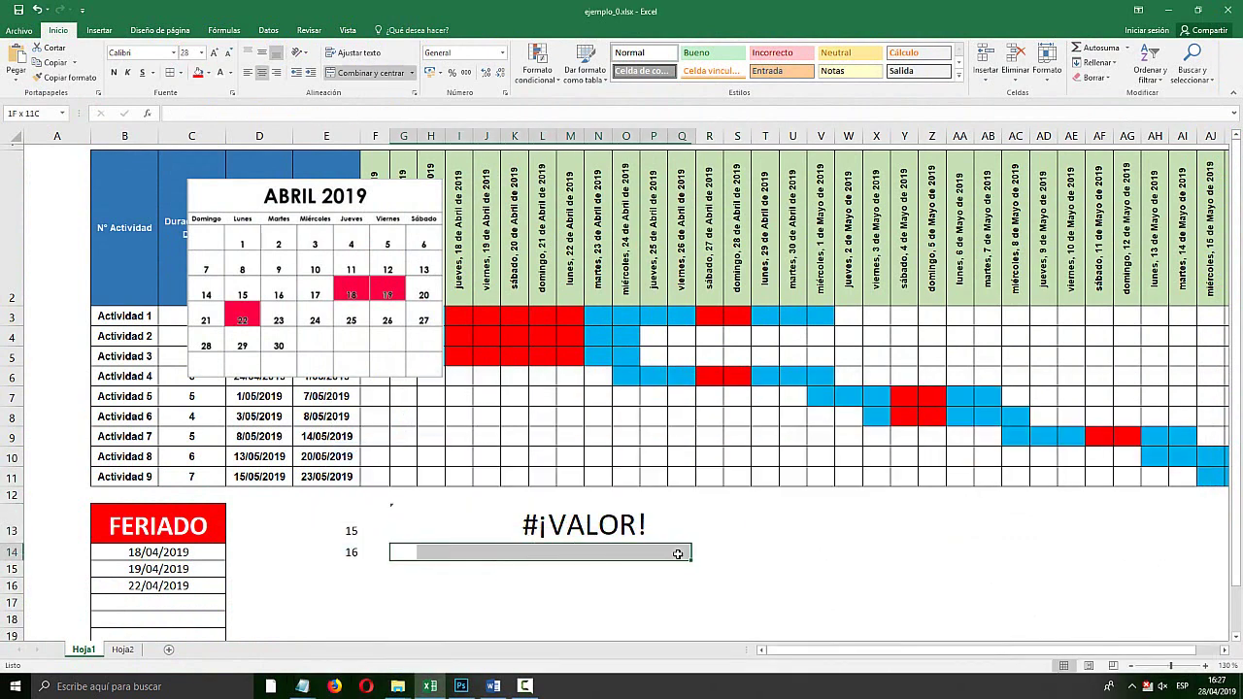
{"action": "left_click", "coordinate": [560, 545]}
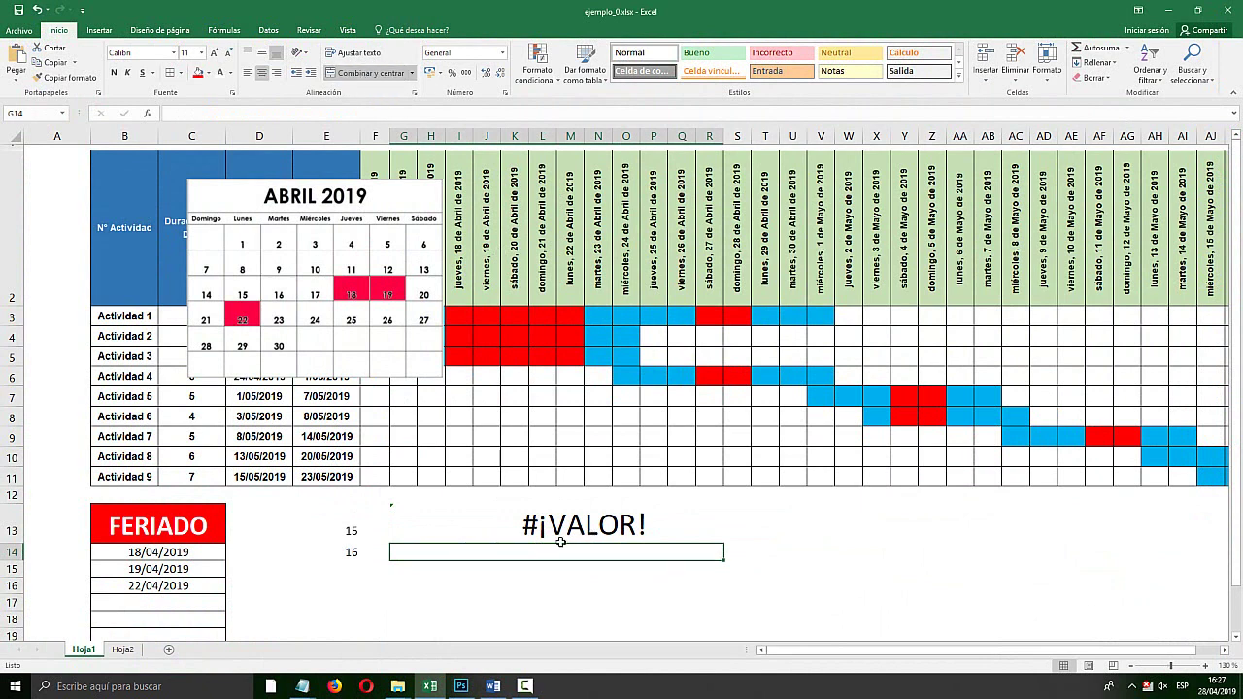
{"action": "key", "text": "ctrl+v"}
{"action": "key", "text": "Return"}
{"action": "key", "text": "Up"}
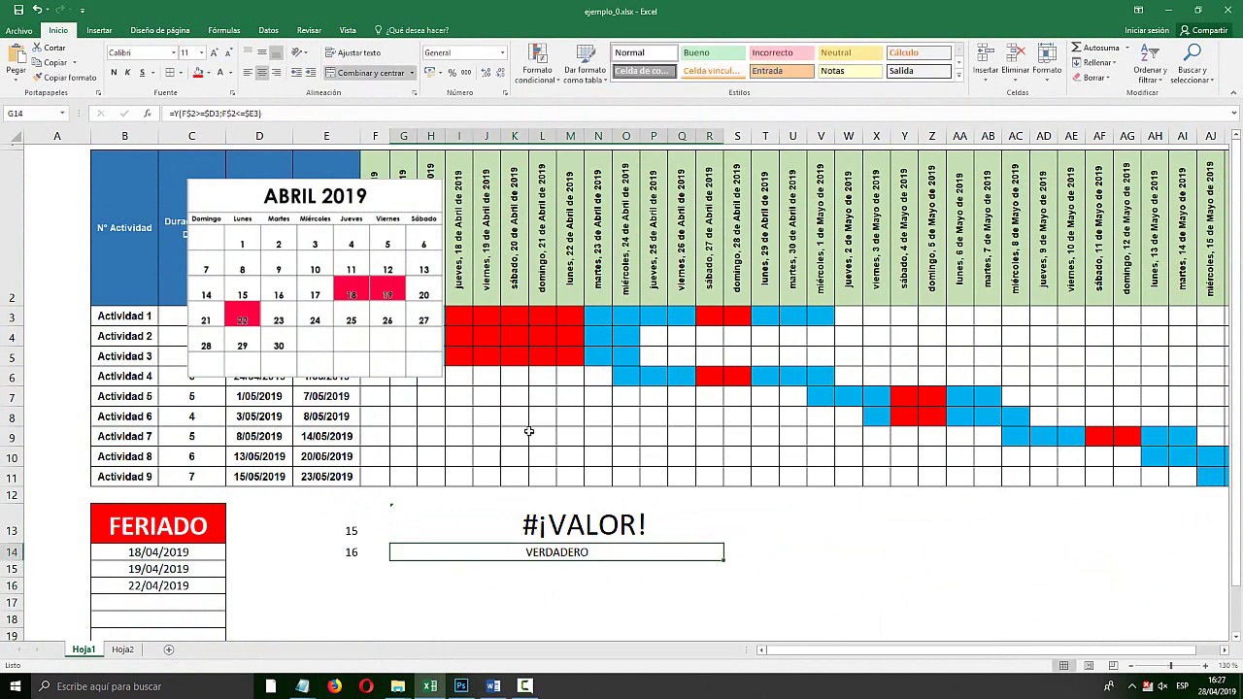
Format the VERDADERO result at font size 24 and bold
{"action": "double_click", "coordinate": [214, 55]}
{"action": "triple_click", "coordinate": [214, 55]}
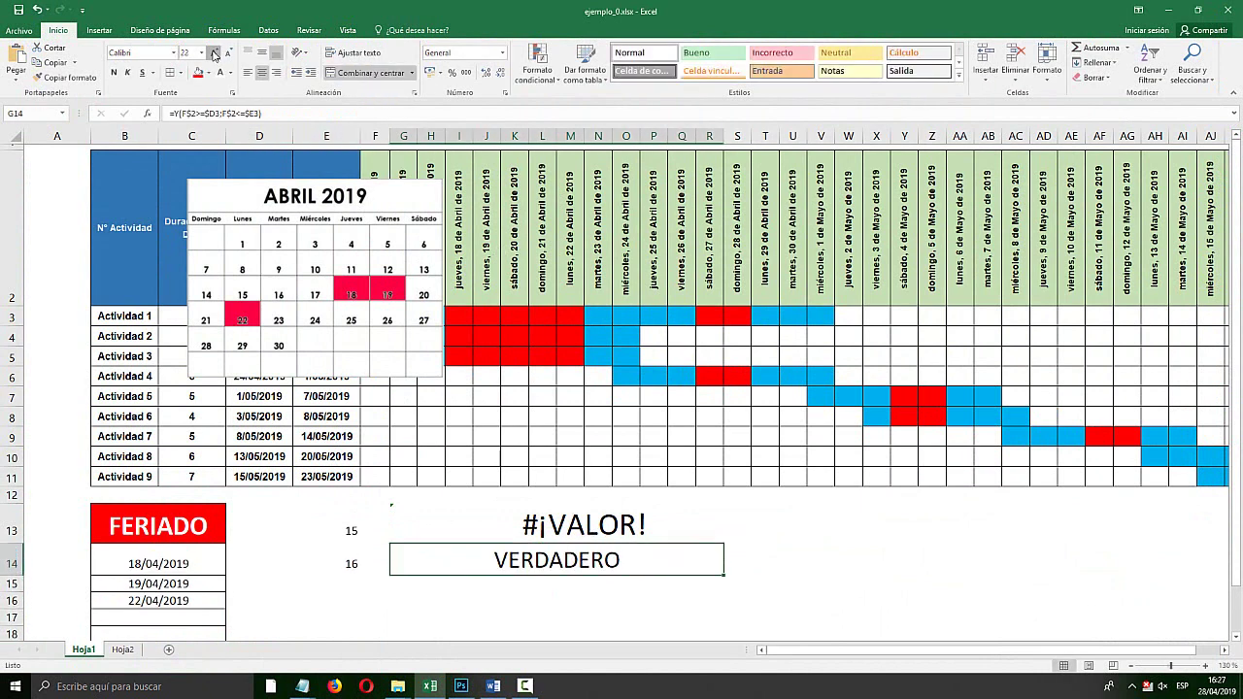
{"action": "double_click", "coordinate": [213, 54]}
{"action": "left_click", "coordinate": [113, 73]}
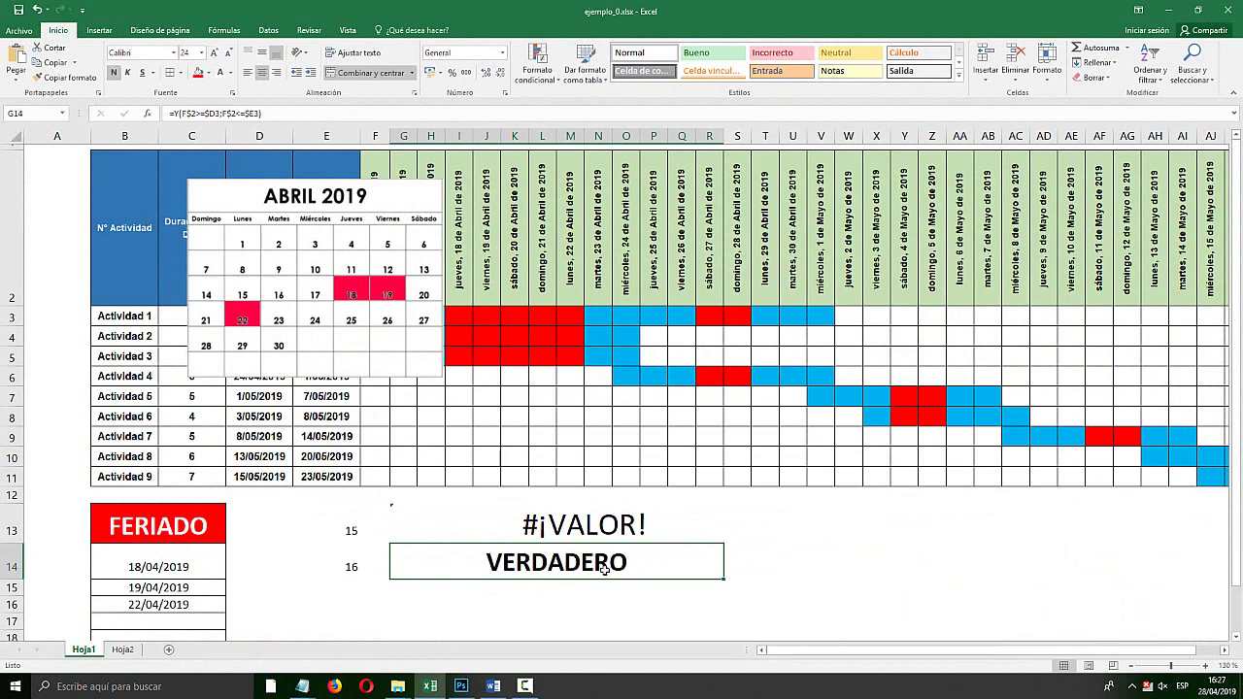
Recheck the combined G13 formula, then drag the calendar picture to the lower right
{"action": "left_click", "coordinate": [600, 525]}
{"action": "double_click", "coordinate": [599, 526]}
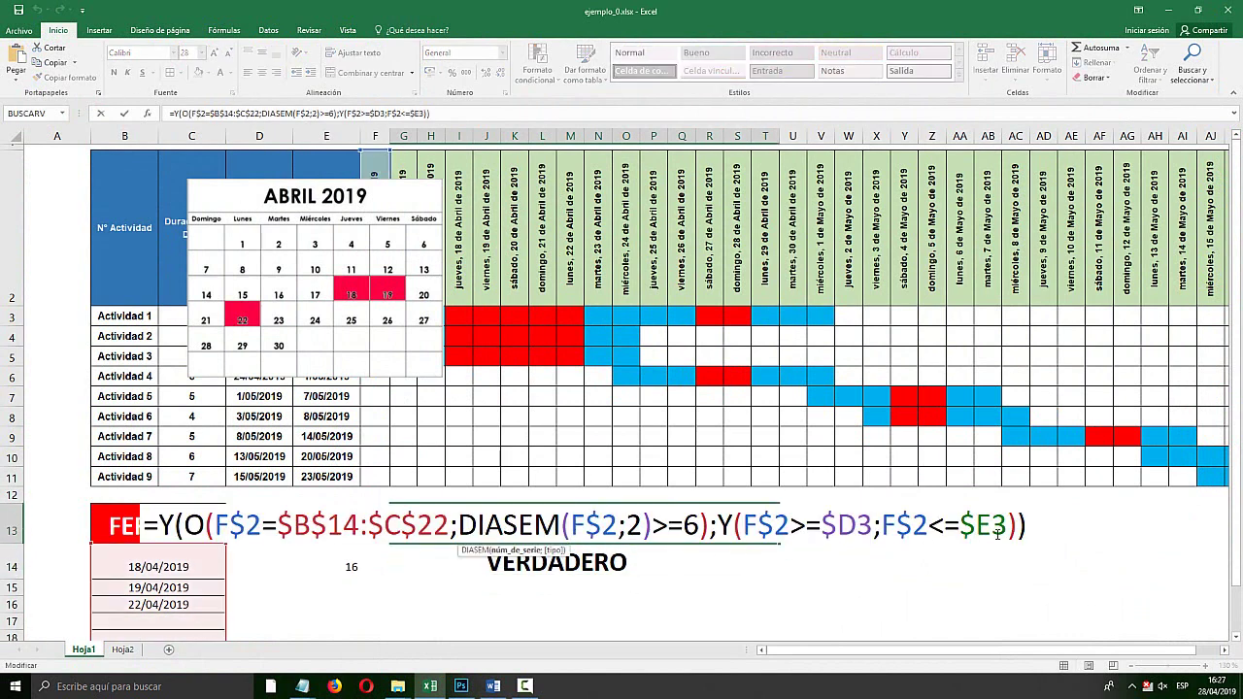
{"action": "key", "text": "Escape"}
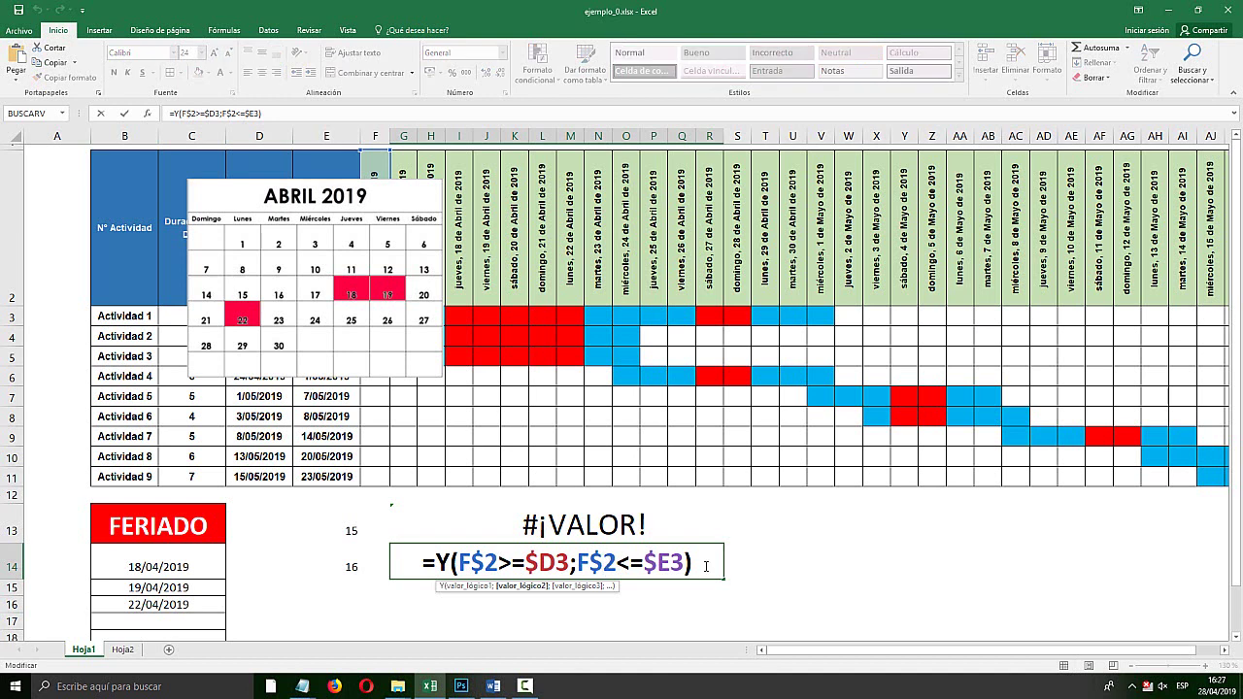
{"action": "left_click", "coordinate": [807, 564]}
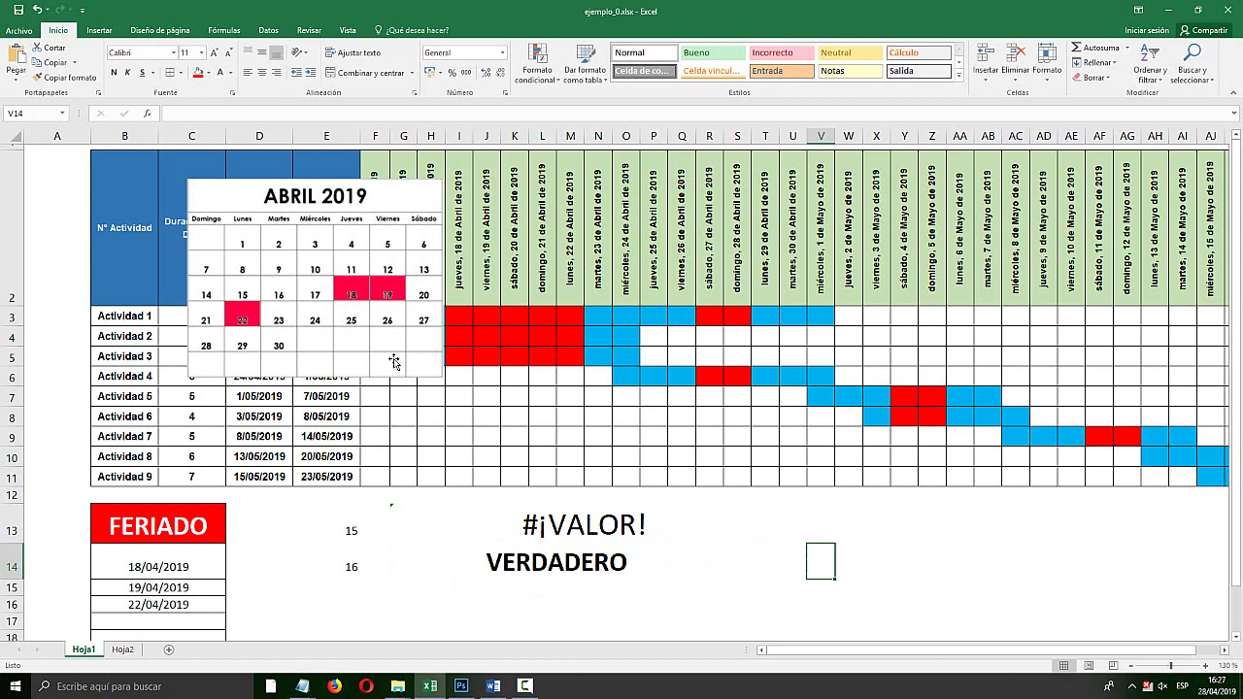
{"action": "mouse_move", "coordinate": [330, 310]}
{"action": "left_mouse_down"}
{"action": "mouse_move", "coordinate": [953, 493]}
{"action": "mouse_move", "coordinate": [882, 539]}
{"action": "left_mouse_up"}
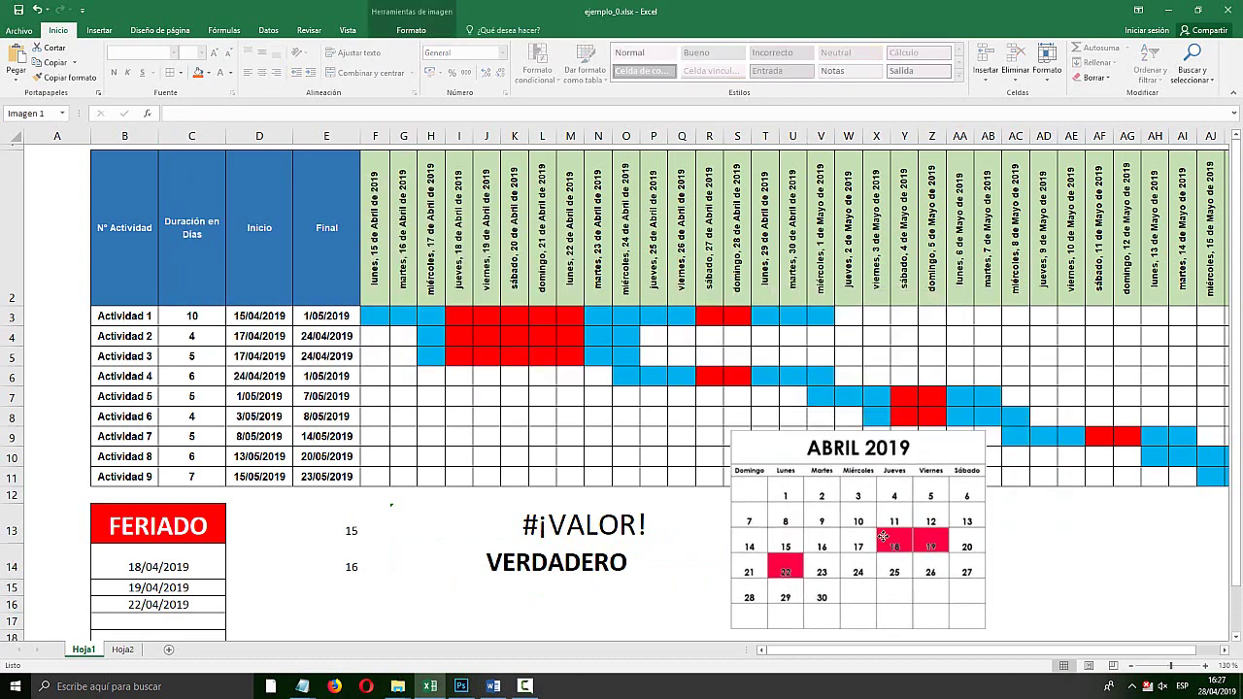